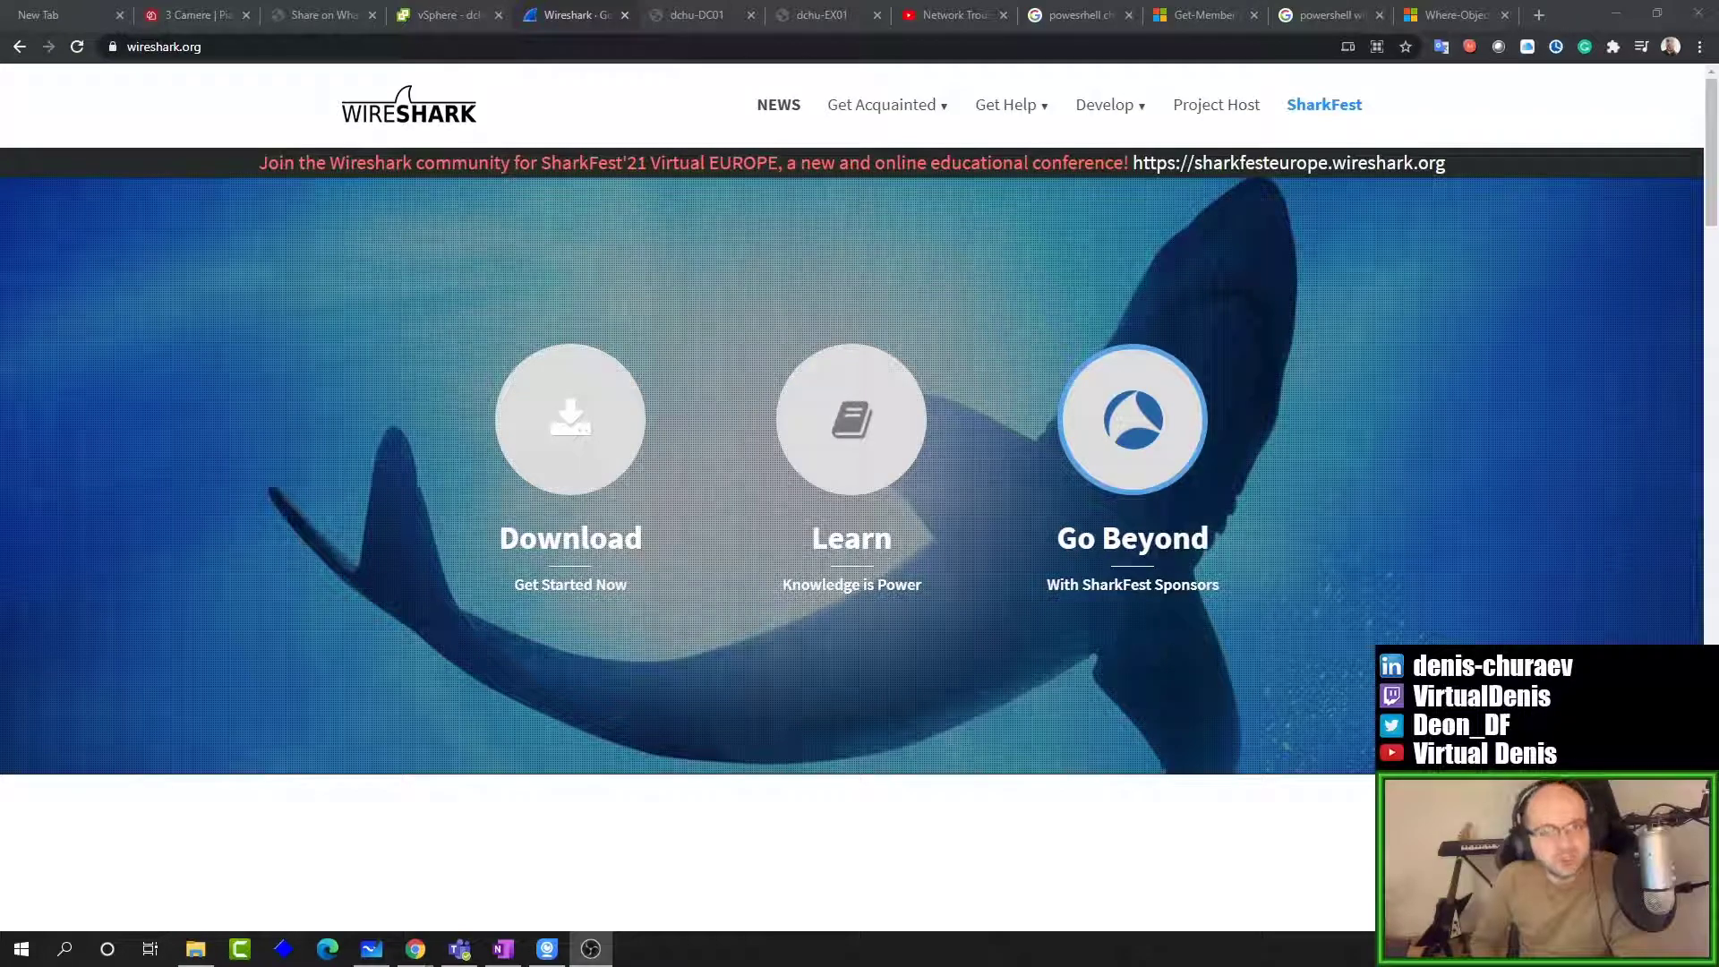
Step: Switch to Microsoft Whiteboard and write "tcp" with the green pen in an empty area beside the earlier notes
click(372, 949)
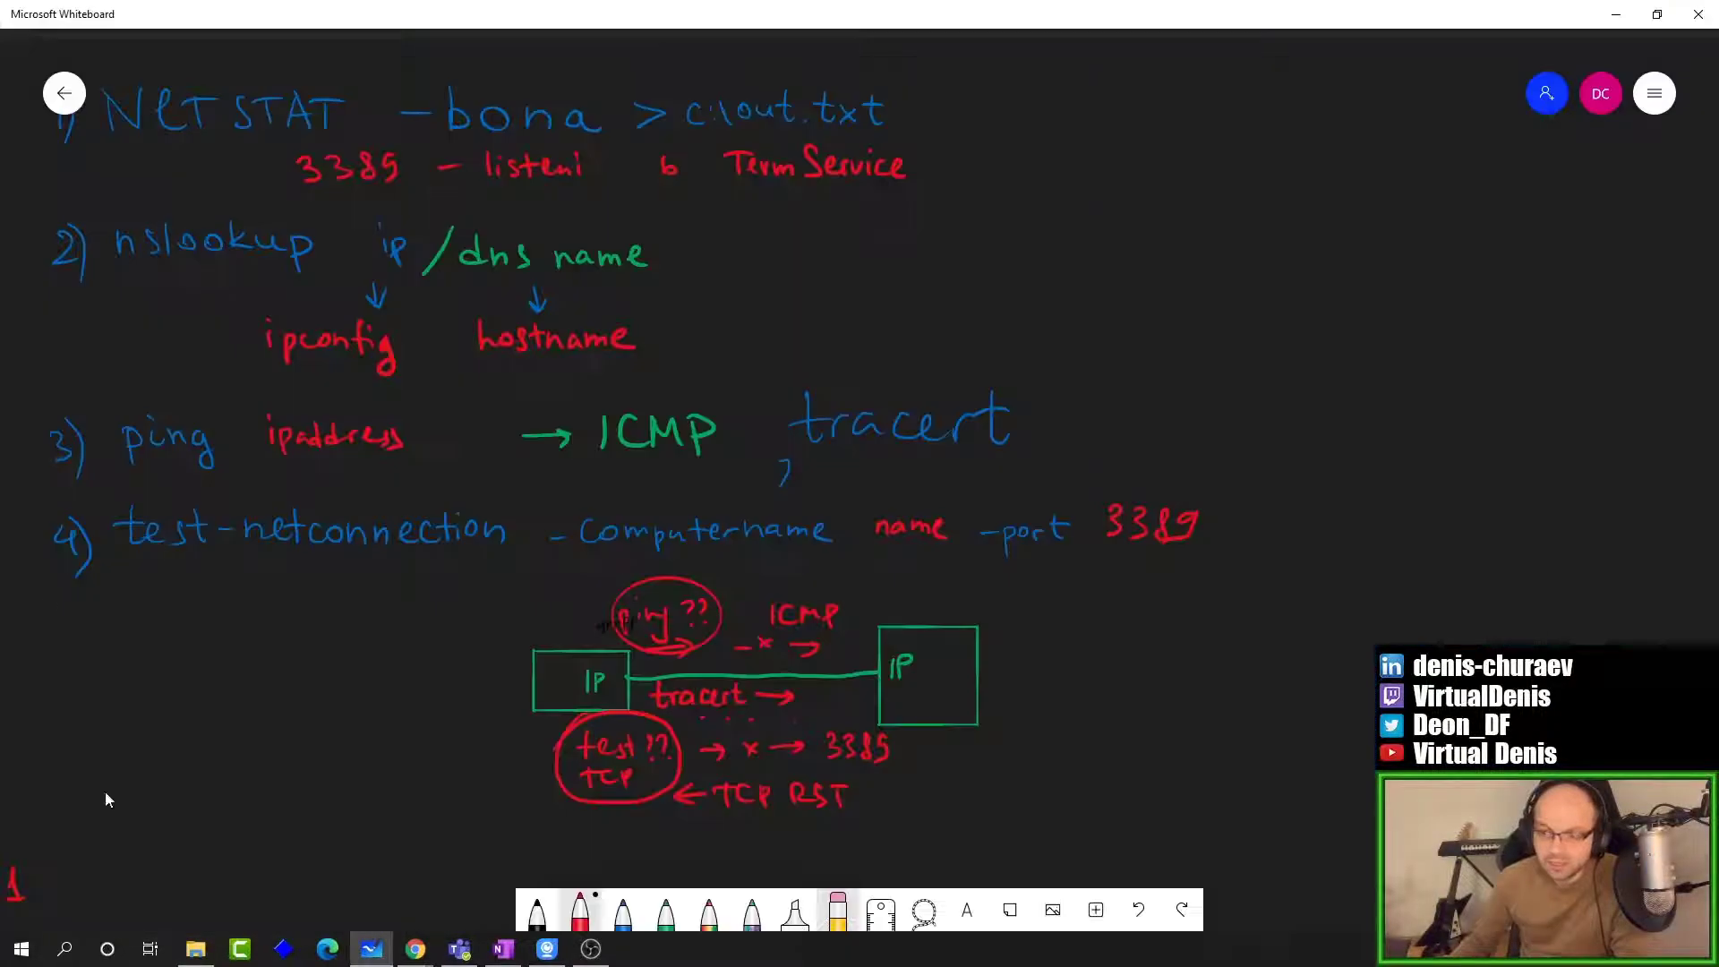
drag(211, 717, 240, 710)
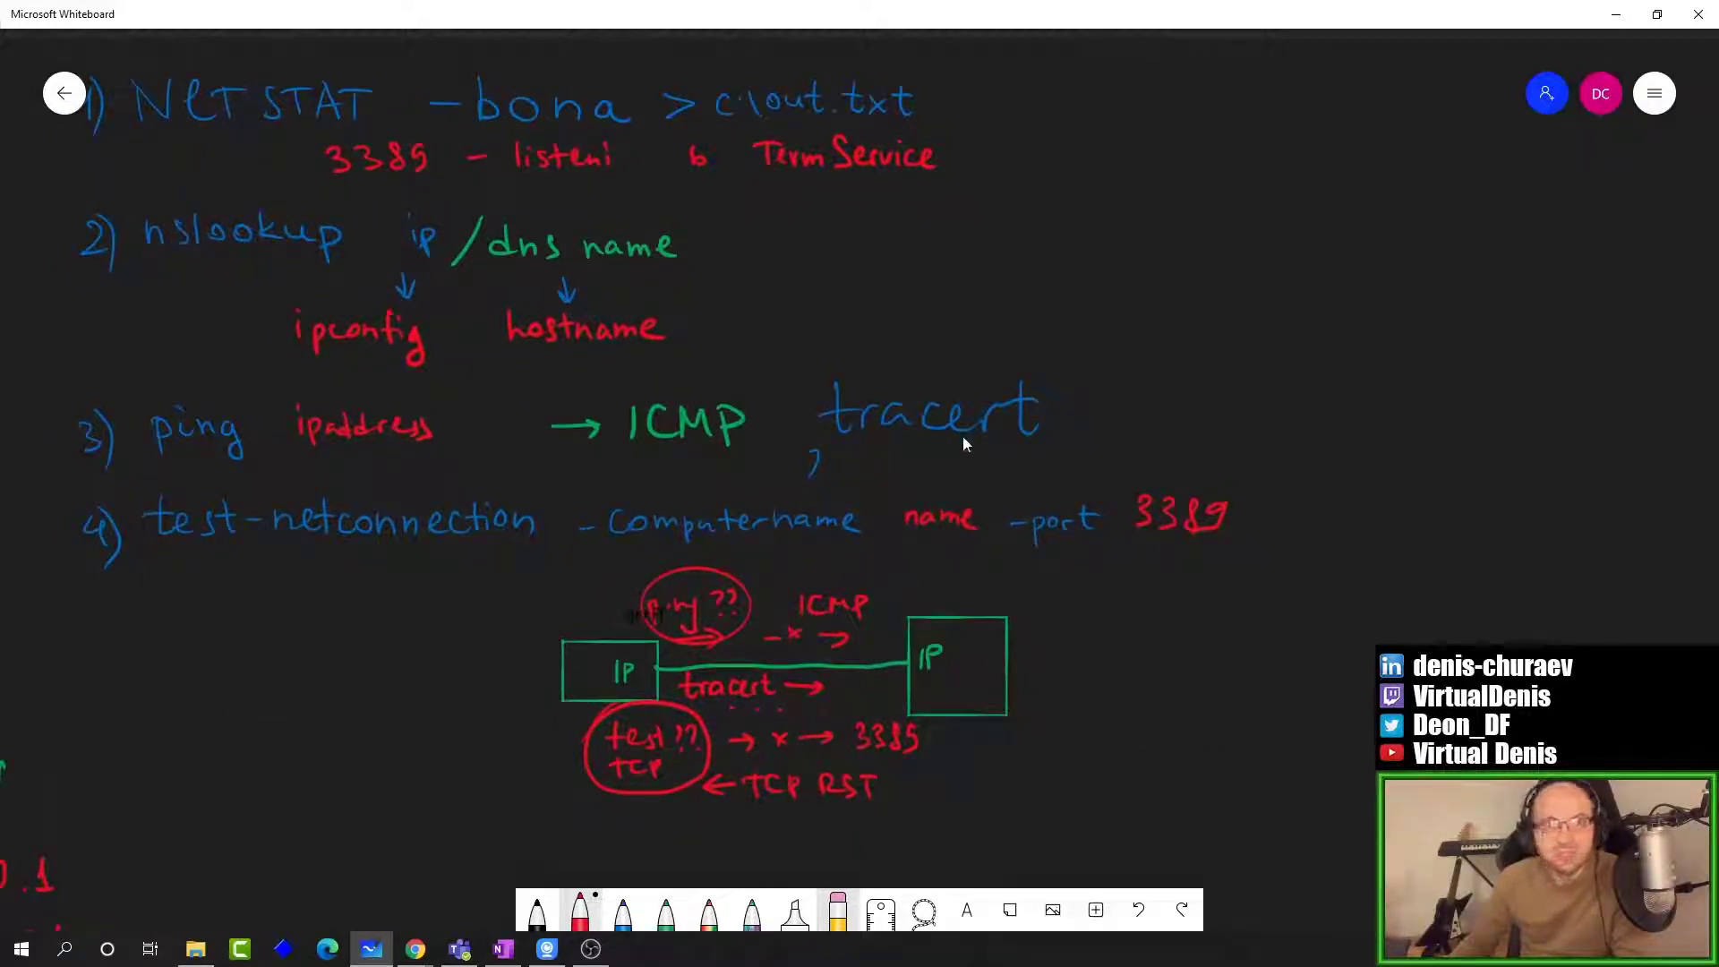
scroll(732, 616, right, 15)
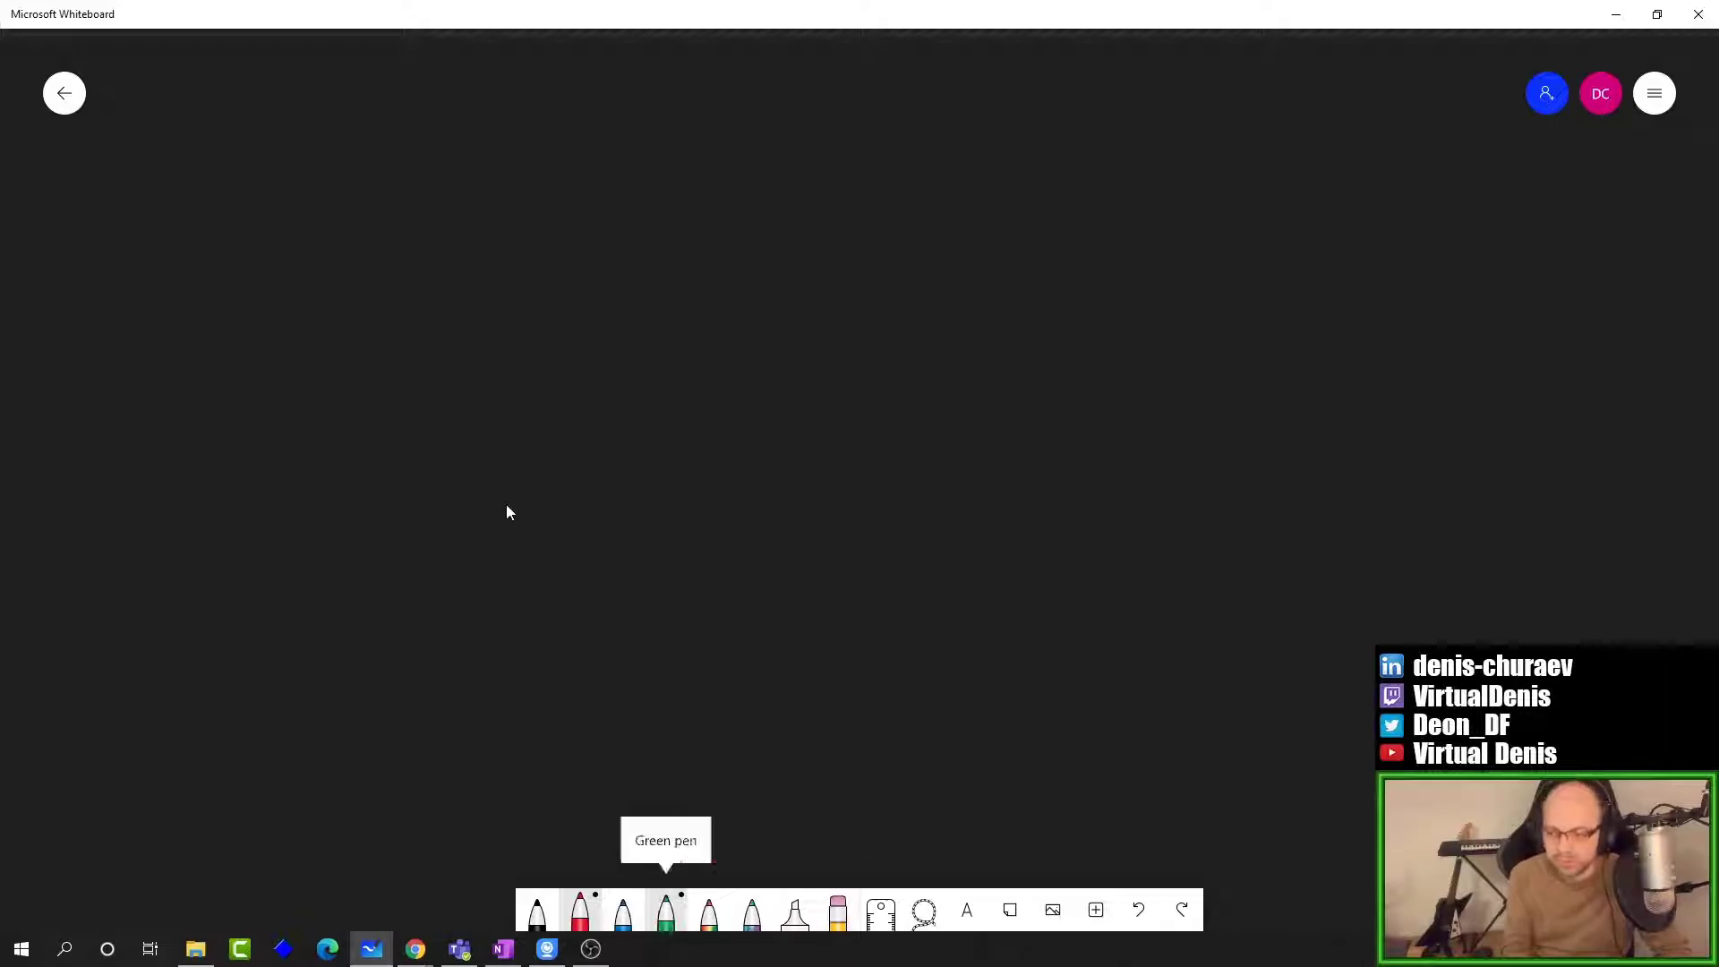
click(666, 914)
drag(420, 163, 441, 259)
drag(398, 222, 433, 223)
mouse_move(471, 230)
mouse_down()
mouse_move(455, 253)
mouse_move(473, 254)
mouse_up()
mouse_move(502, 229)
mouse_down()
mouse_move(518, 311)
mouse_move(507, 256)
mouse_up()
Step: Draw a small green circle for the client endpoint below "tcp" and write "Client" above it
drag(466, 424, 465, 424)
mouse_move(428, 320)
mouse_down()
mouse_move(421, 360)
mouse_move(431, 320)
mouse_up()
drag(441, 330, 441, 362)
drag(456, 344, 457, 355)
key(ctrl+z)
key(ctrl+z)
key(ctrl+z)
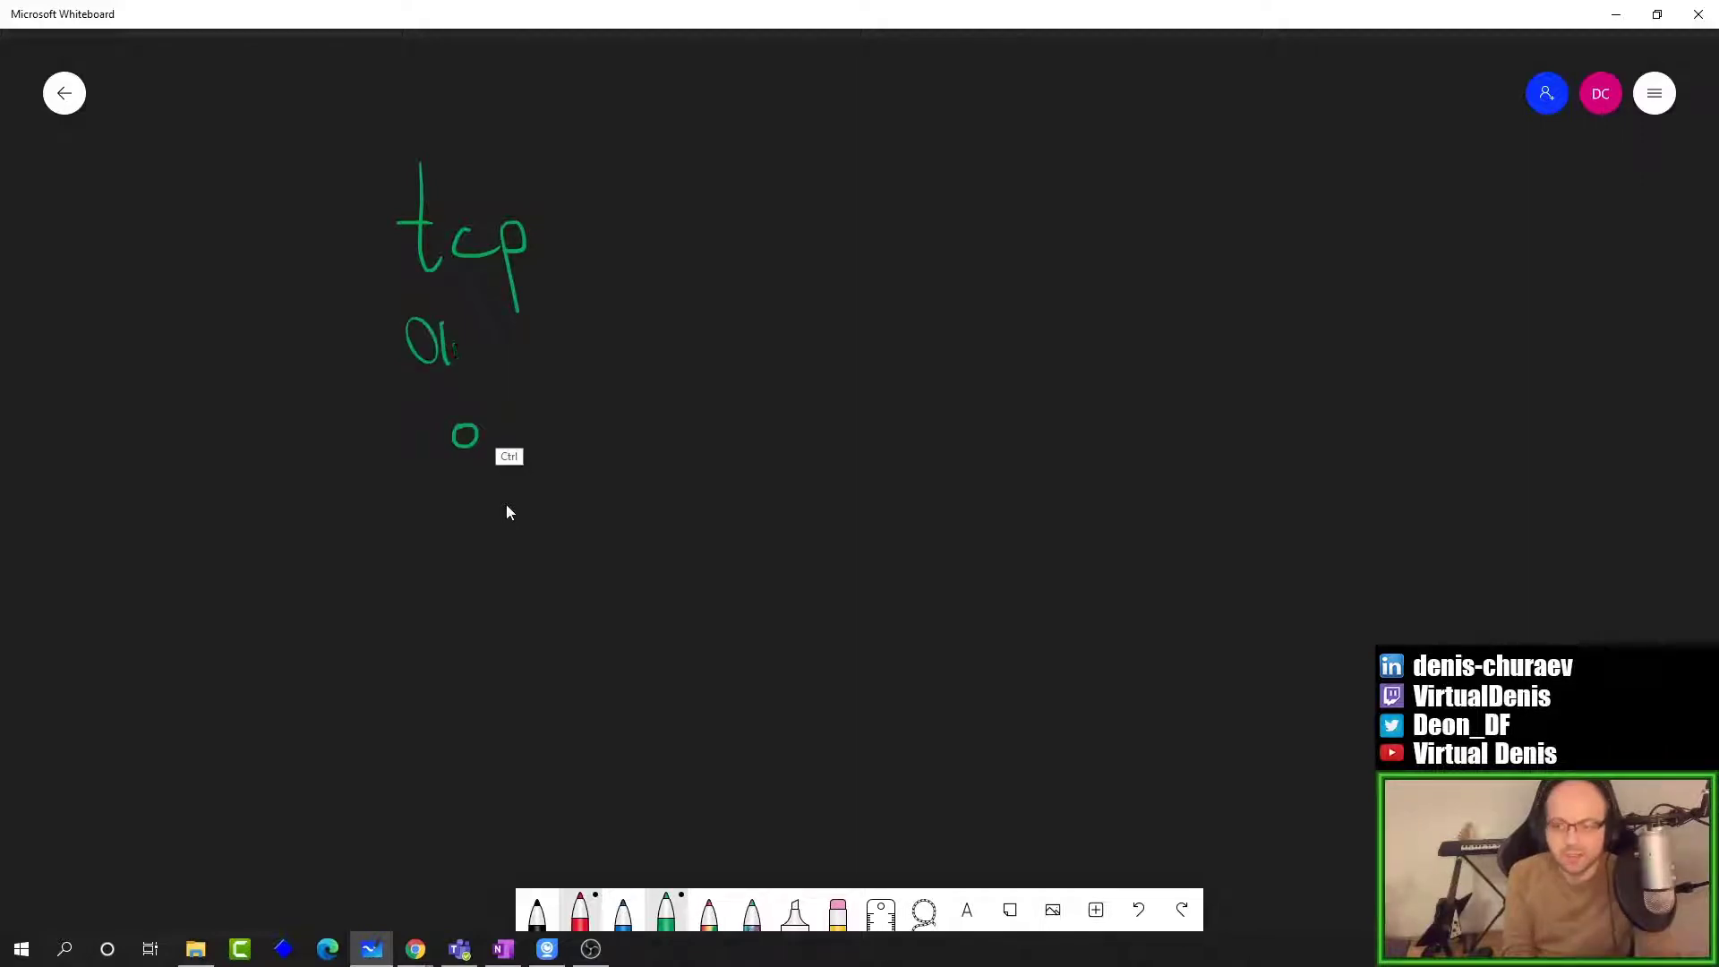
mouse_move(453, 313)
mouse_down()
mouse_move(454, 365)
mouse_move(500, 359)
mouse_up()
drag(503, 362, 527, 360)
mouse_move(543, 314)
mouse_down()
mouse_move(557, 351)
mouse_move(548, 317)
mouse_up()
Step: Draw an arrow from the client to a second circle labelled "Server", and name the endpoints "DC-01" and "DC.EX01"
mouse_move(522, 433)
mouse_down()
mouse_move(944, 403)
mouse_move(1087, 409)
mouse_move(1070, 423)
mouse_move(1155, 405)
mouse_up()
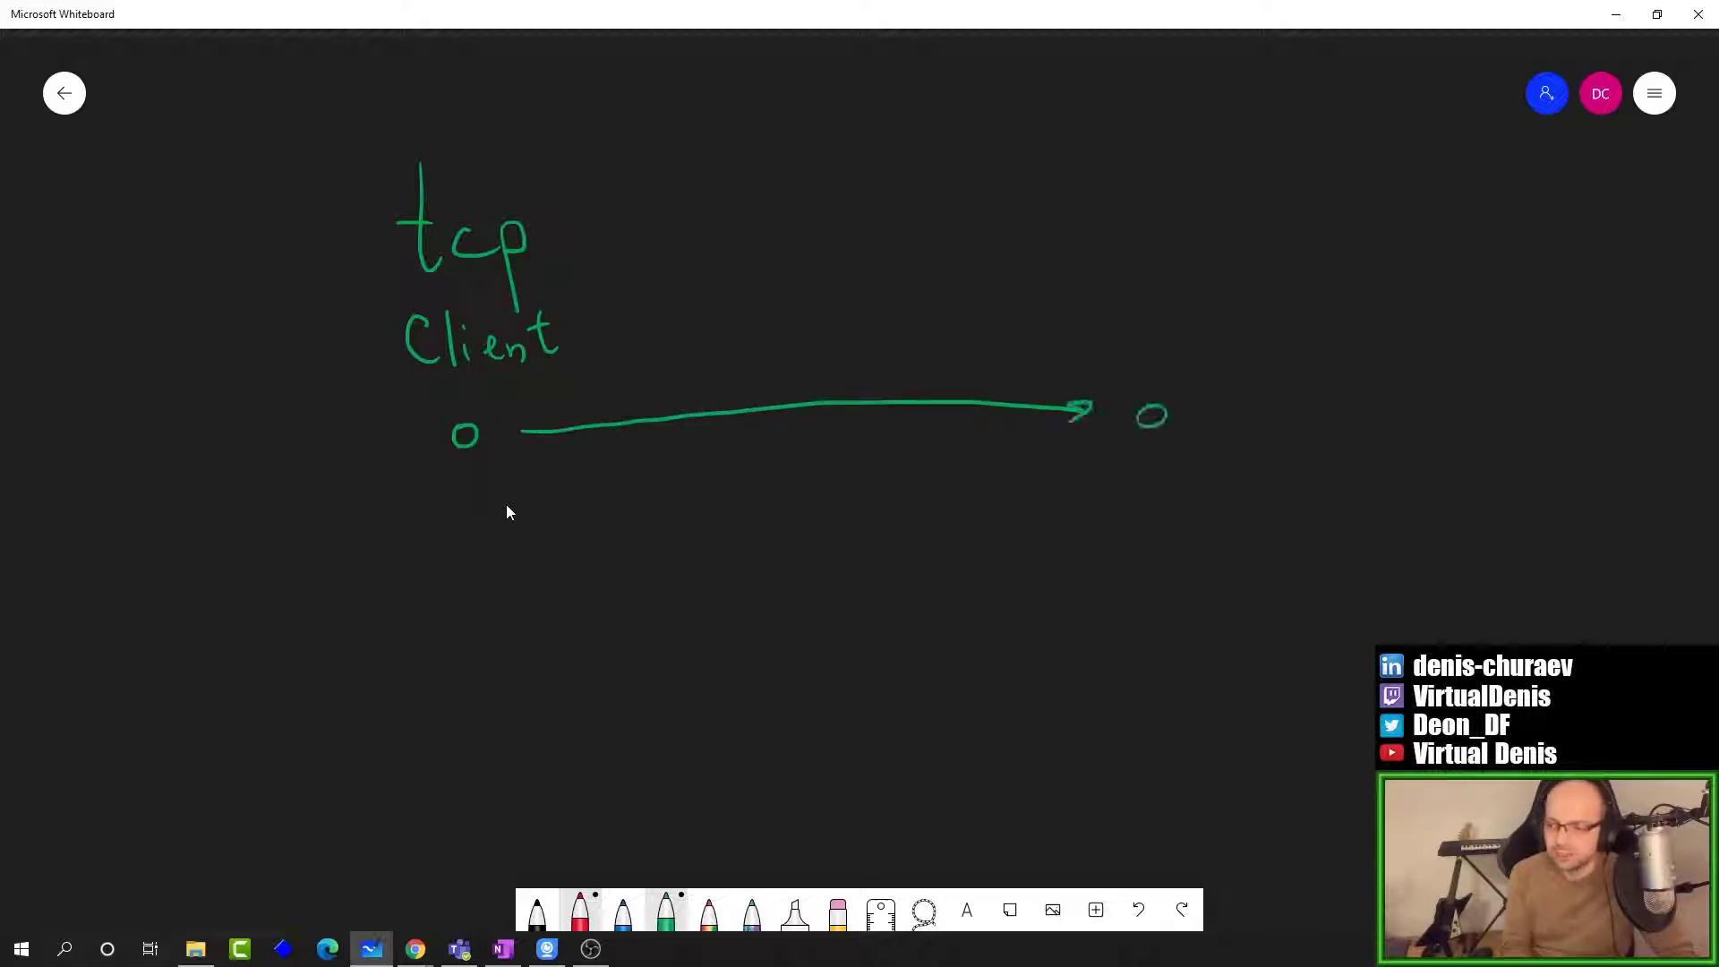
mouse_move(1220, 287)
mouse_down()
mouse_move(1193, 337)
mouse_move(1246, 330)
mouse_up()
mouse_move(1251, 327)
mouse_down()
mouse_move(1267, 305)
mouse_move(1312, 316)
mouse_up()
drag(1317, 300, 1337, 296)
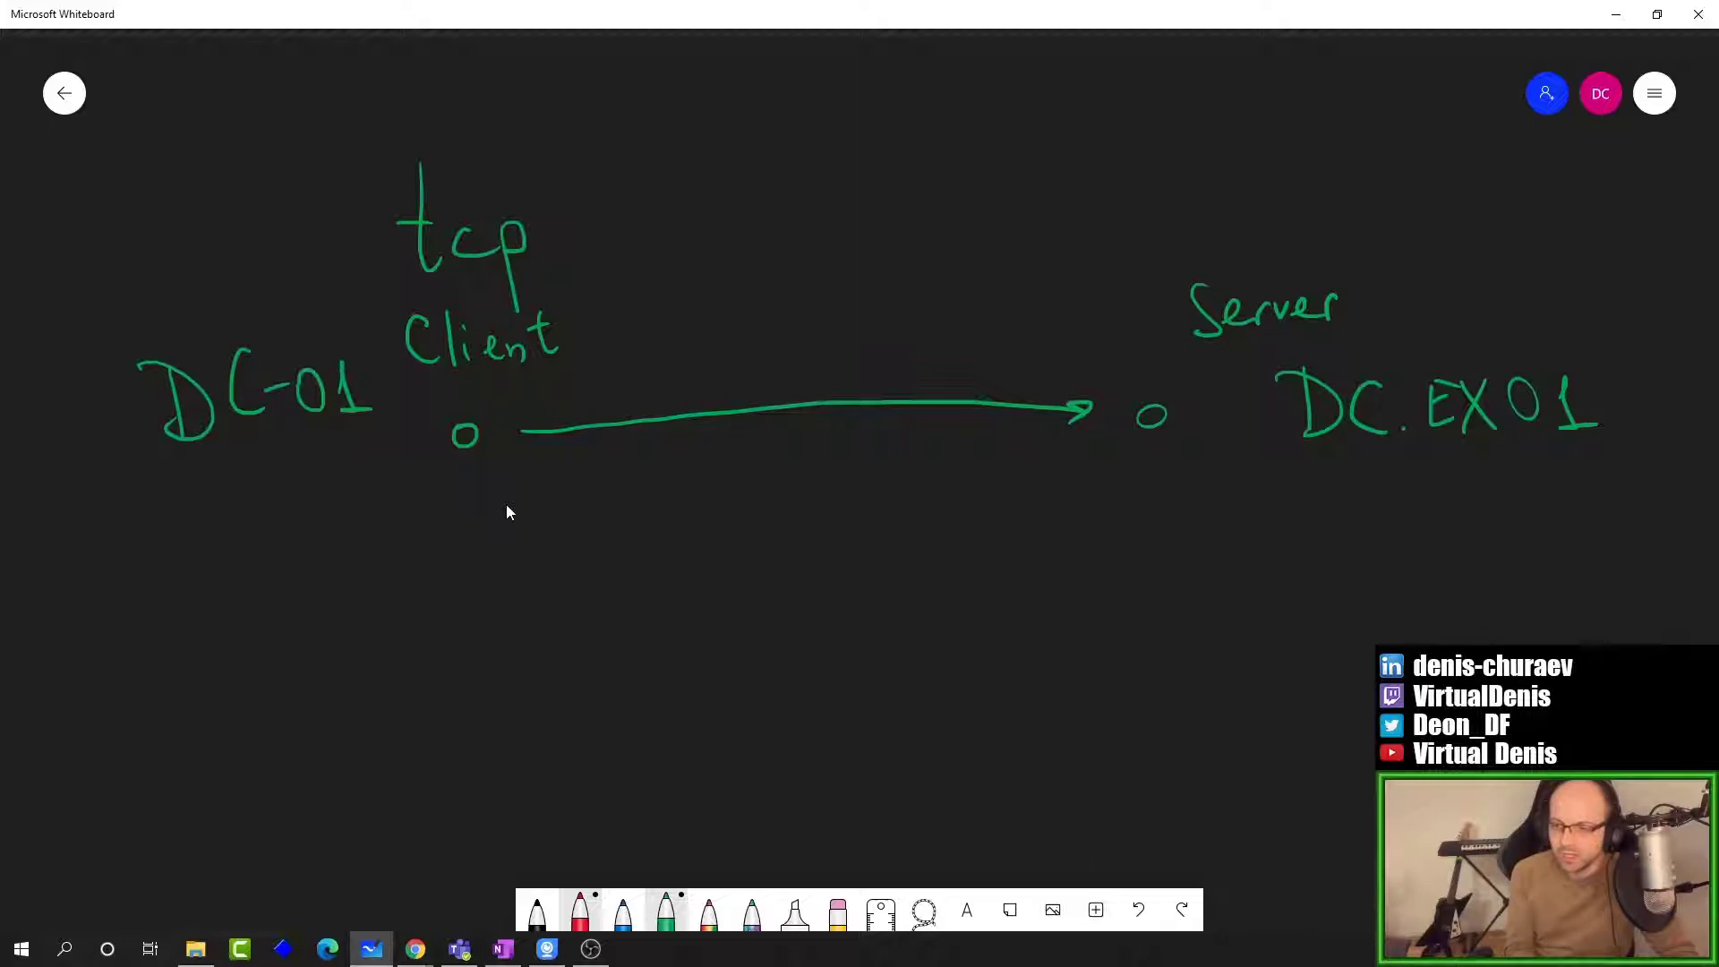
Step: Write "RDS" in green above the connecting arrow and "???" below the client circle
mouse_move(704, 350)
mouse_down()
mouse_move(707, 396)
mouse_move(762, 387)
mouse_up()
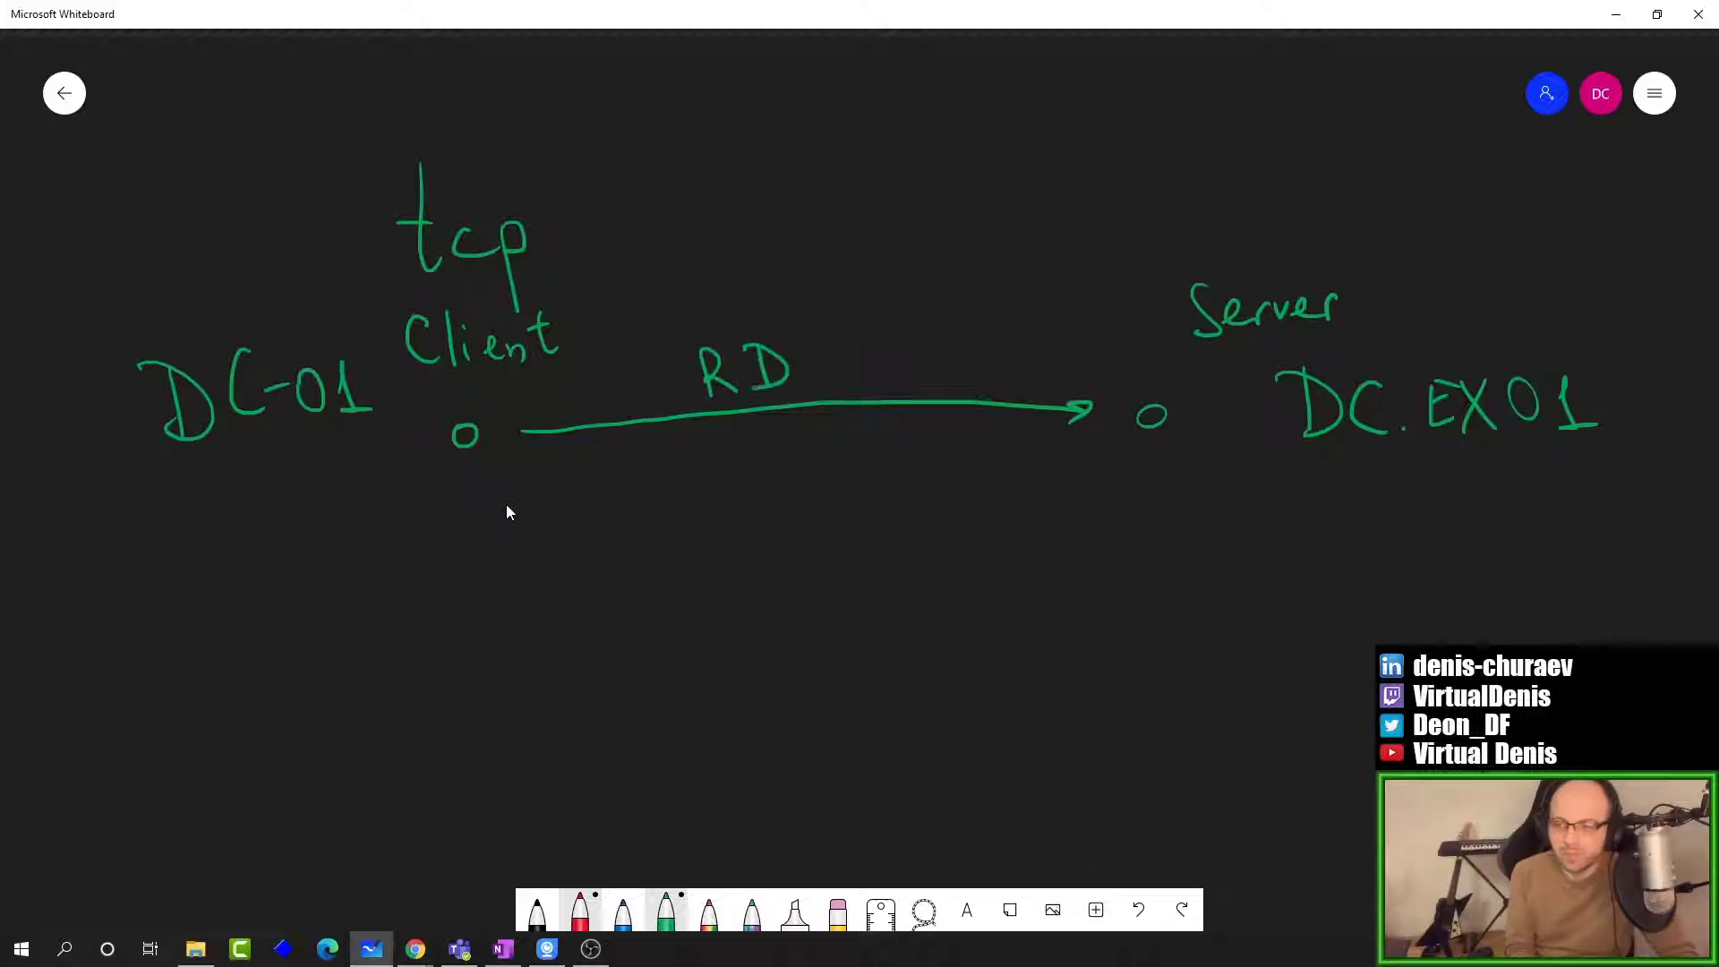
drag(840, 338, 815, 377)
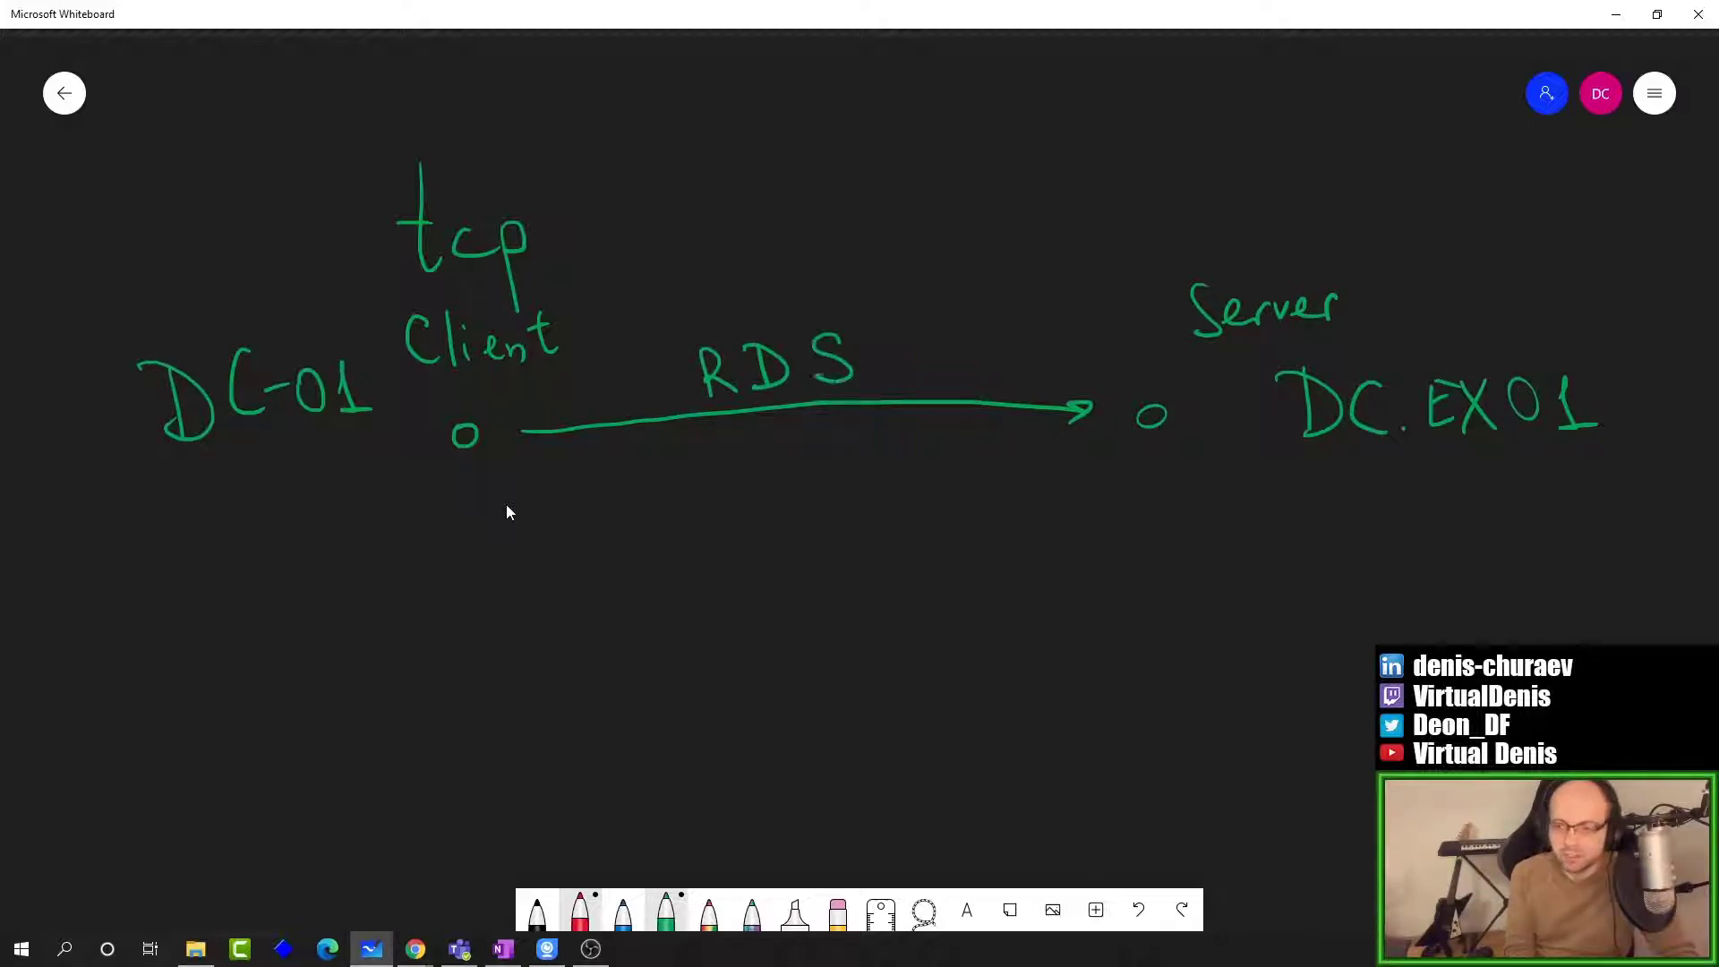
click(464, 514)
mouse_move(476, 476)
mouse_down()
mouse_move(482, 497)
mouse_move(401, 561)
mouse_up()
Step: Write "dynamic TCP" in blue below the client's question marks
click(623, 912)
drag(430, 555, 442, 582)
drag(528, 541, 555, 553)
click(529, 535)
mouse_move(484, 586)
mouse_down()
mouse_move(491, 606)
mouse_move(496, 582)
mouse_up()
drag(510, 584, 529, 605)
drag(519, 574, 525, 592)
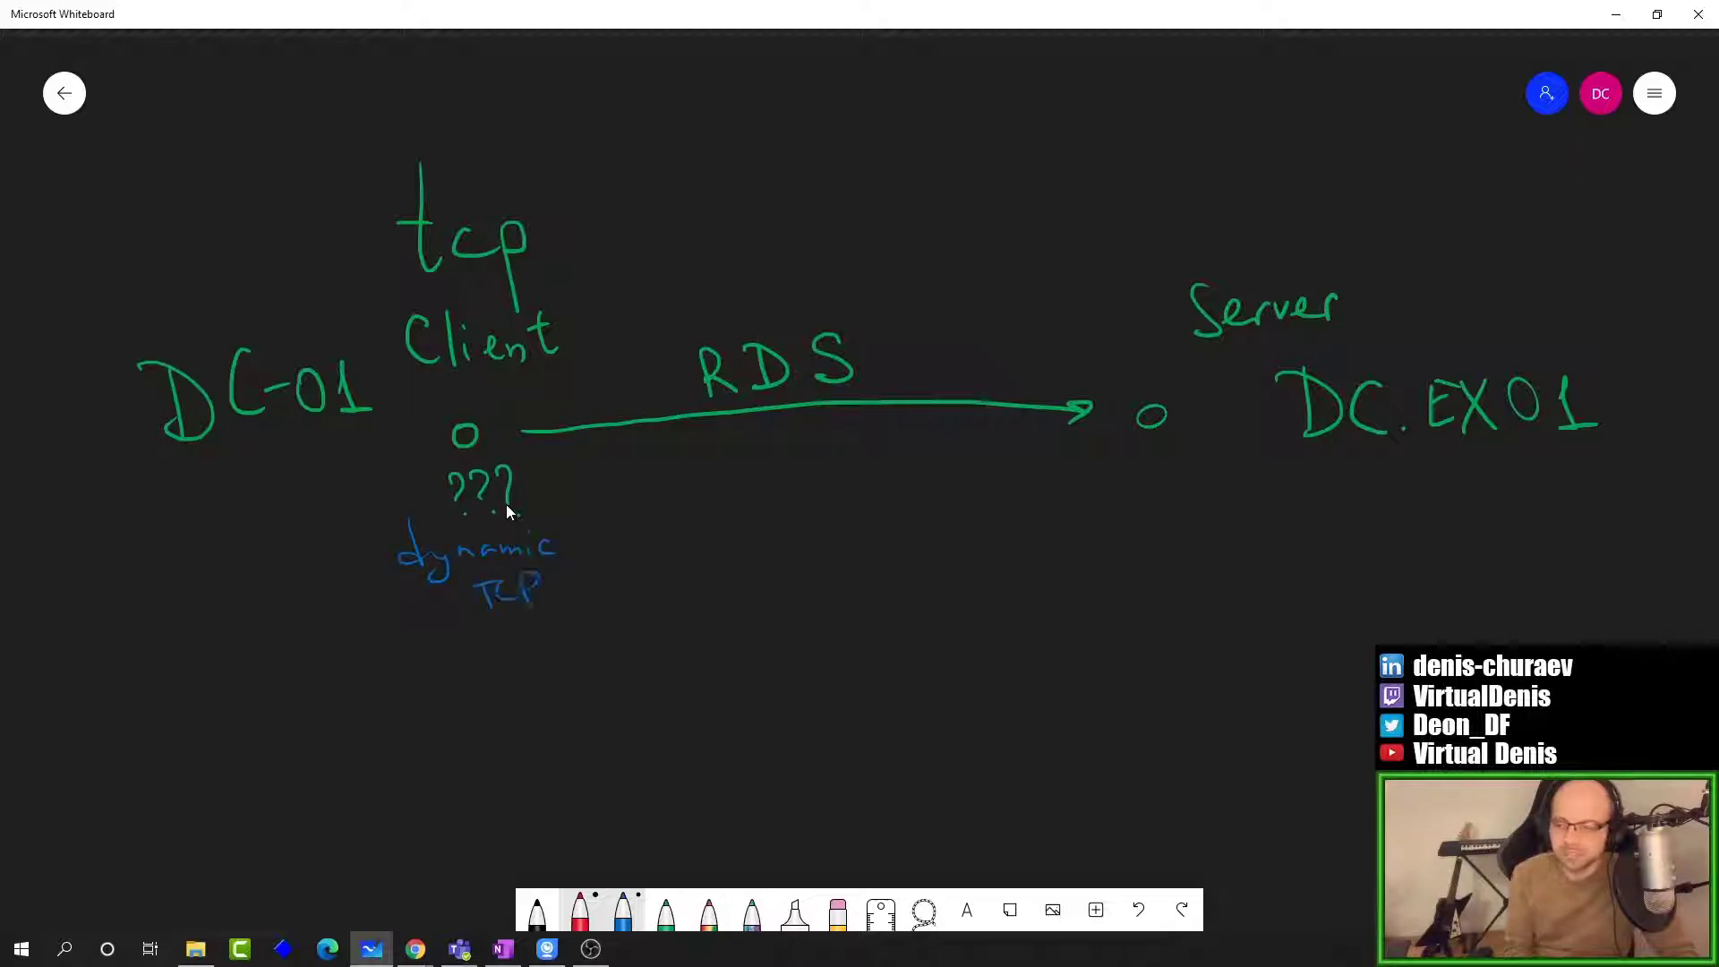
Step: Write port "3389" in blue below the server circle and draw a red double-line barrier with an X at the arrowhead
mouse_move(1086, 482)
mouse_down()
mouse_move(1088, 508)
mouse_move(1160, 483)
mouse_move(1198, 509)
mouse_up()
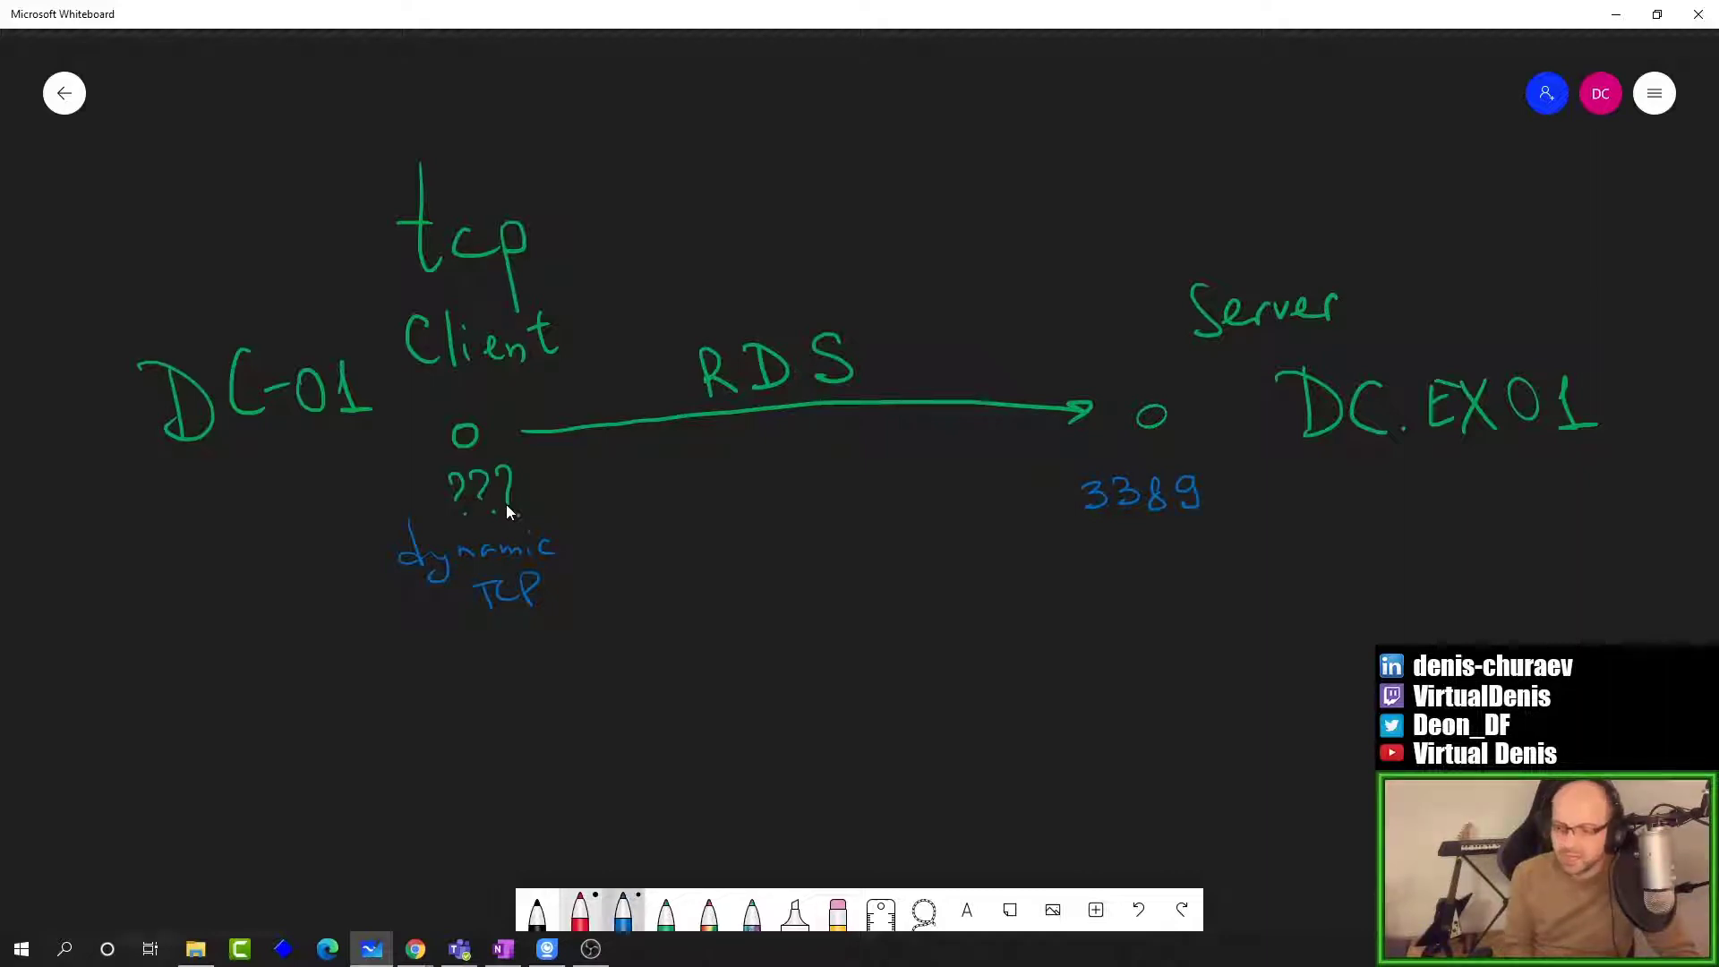
click(580, 911)
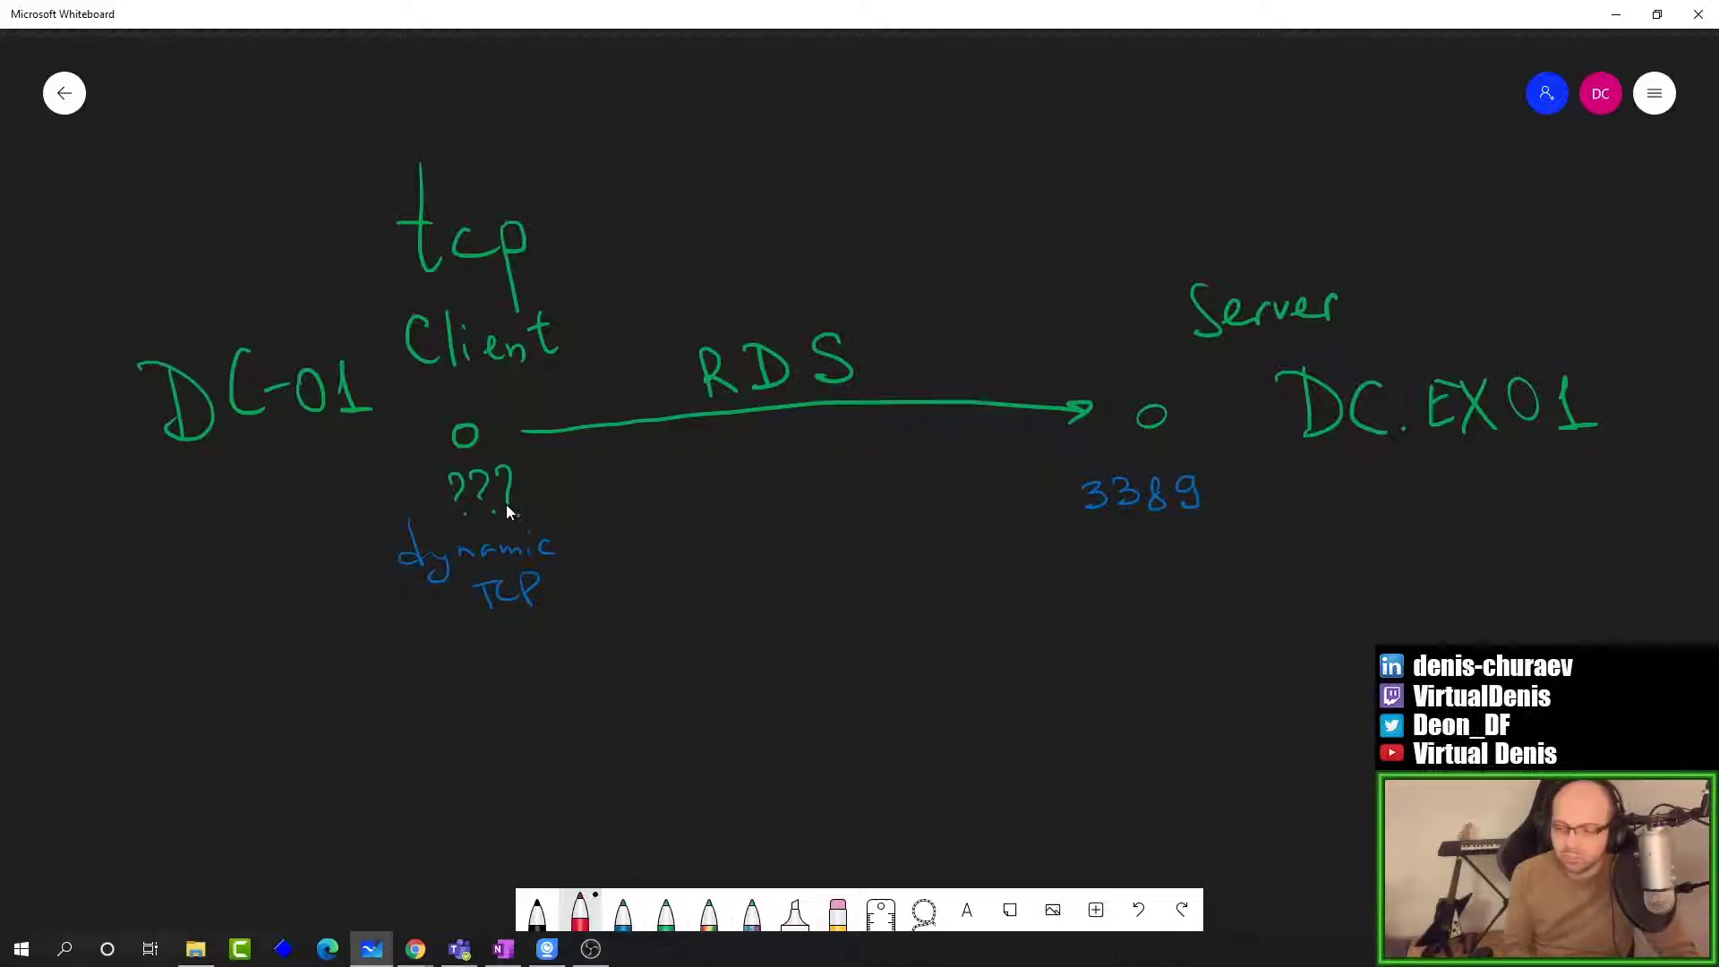
drag(1088, 354, 1103, 464)
mouse_move(1074, 303)
mouse_down()
mouse_move(1101, 342)
mouse_move(1075, 344)
mouse_up()
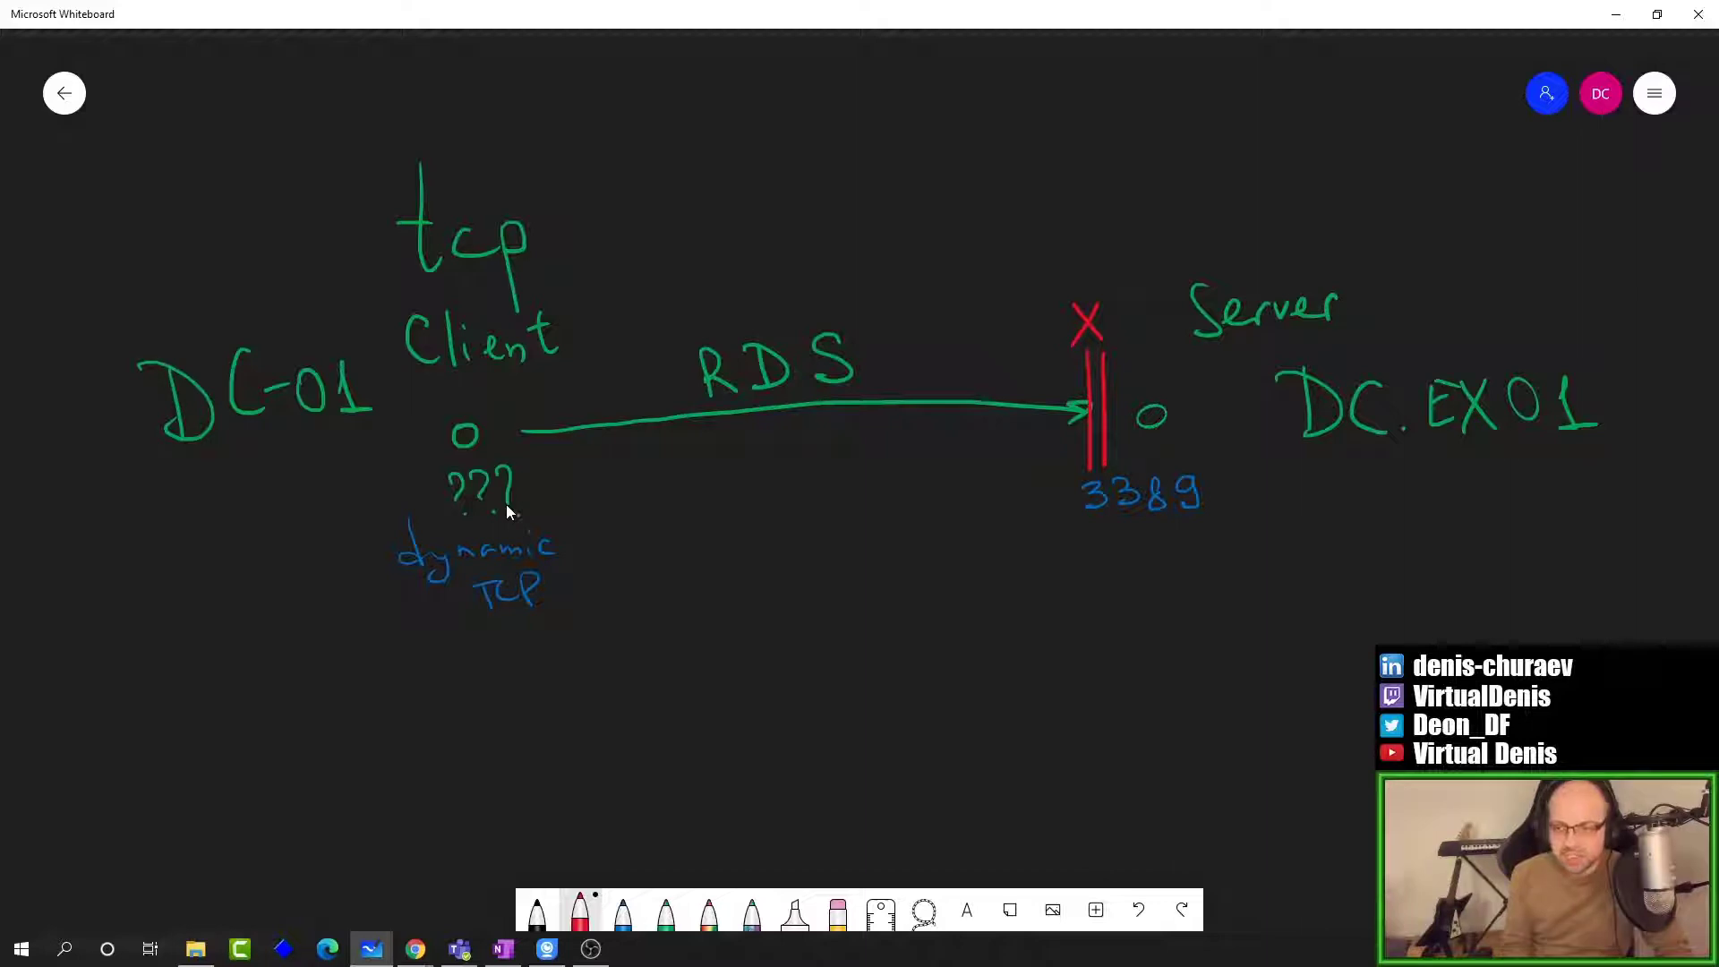
Step: Write "telnet" and "test" in red above the RDS arrow, each with a small arrow towards the server
mouse_move(781, 213)
mouse_down()
mouse_move(868, 211)
mouse_move(853, 221)
mouse_up()
drag(809, 150, 811, 191)
drag(795, 172, 921, 185)
mouse_move(936, 145)
mouse_down()
mouse_move(949, 184)
mouse_move(951, 158)
mouse_up()
mouse_move(722, 238)
mouse_down()
mouse_move(736, 269)
mouse_move(735, 253)
mouse_up()
drag(737, 260, 757, 267)
drag(778, 236, 789, 266)
drag(768, 252, 794, 251)
drag(820, 253, 866, 249)
drag(850, 240, 849, 259)
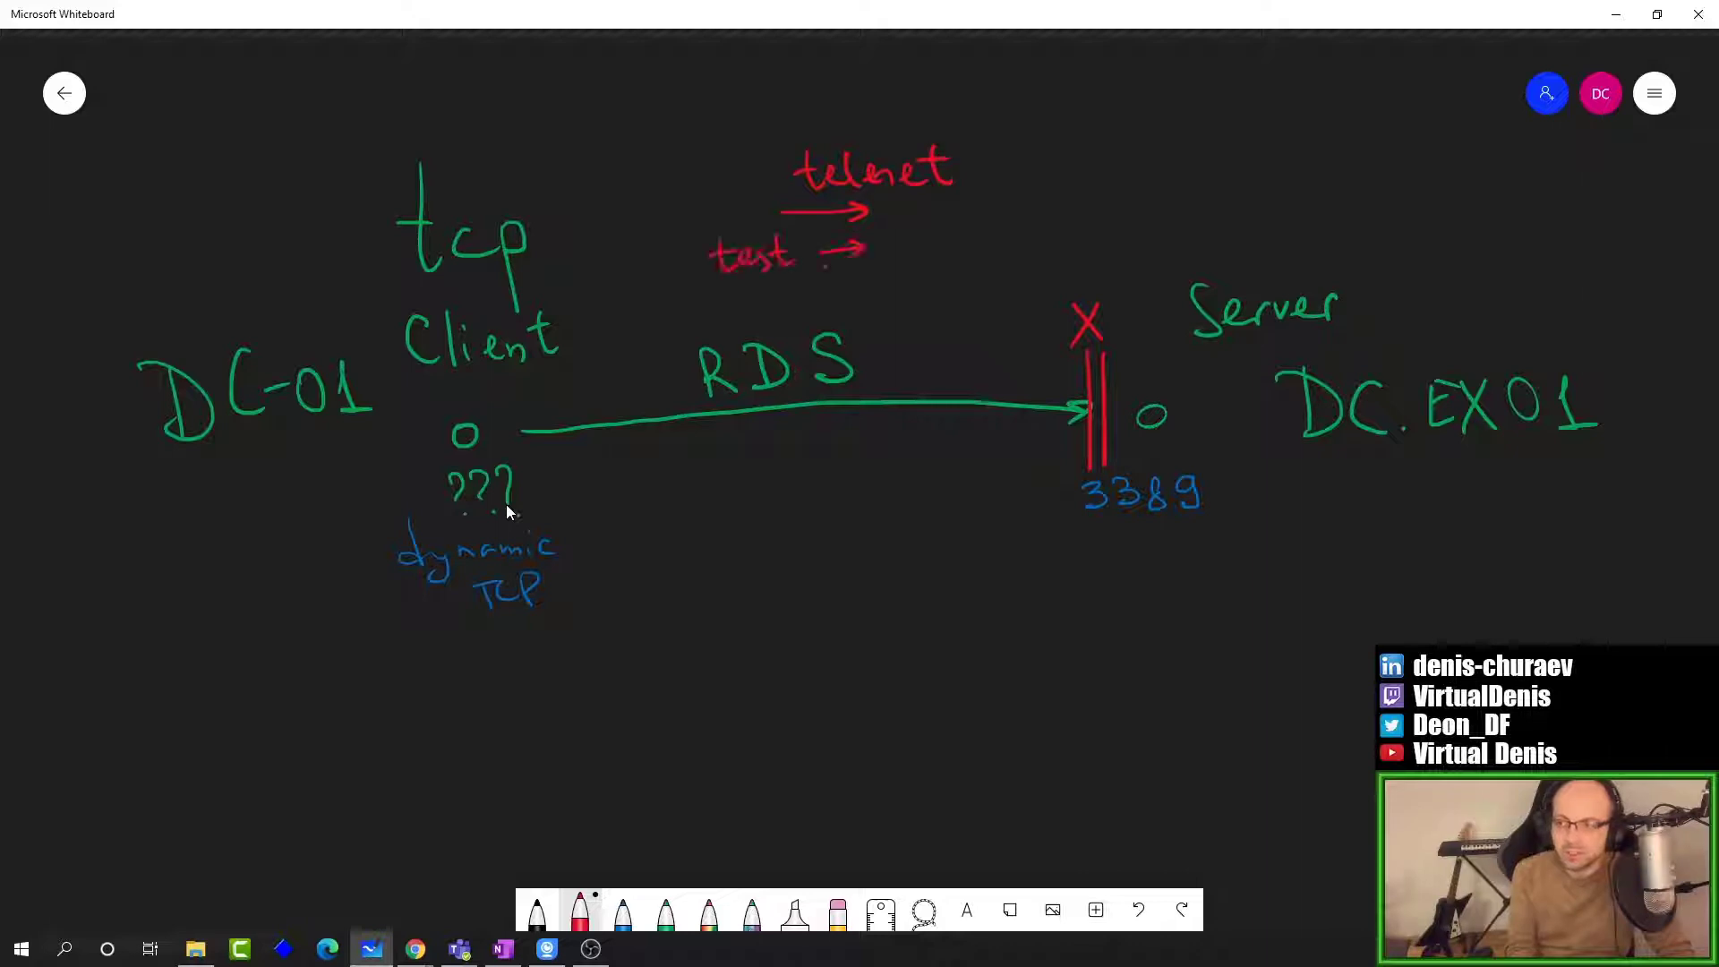
click(826, 267)
Step: Revisit the earlier test-netconnection notes and mark the end of the diagram's "test" arrow with a red x
mouse_move(362, 173)
mouse_down()
mouse_move(507, 357)
mouse_move(658, 622)
mouse_up()
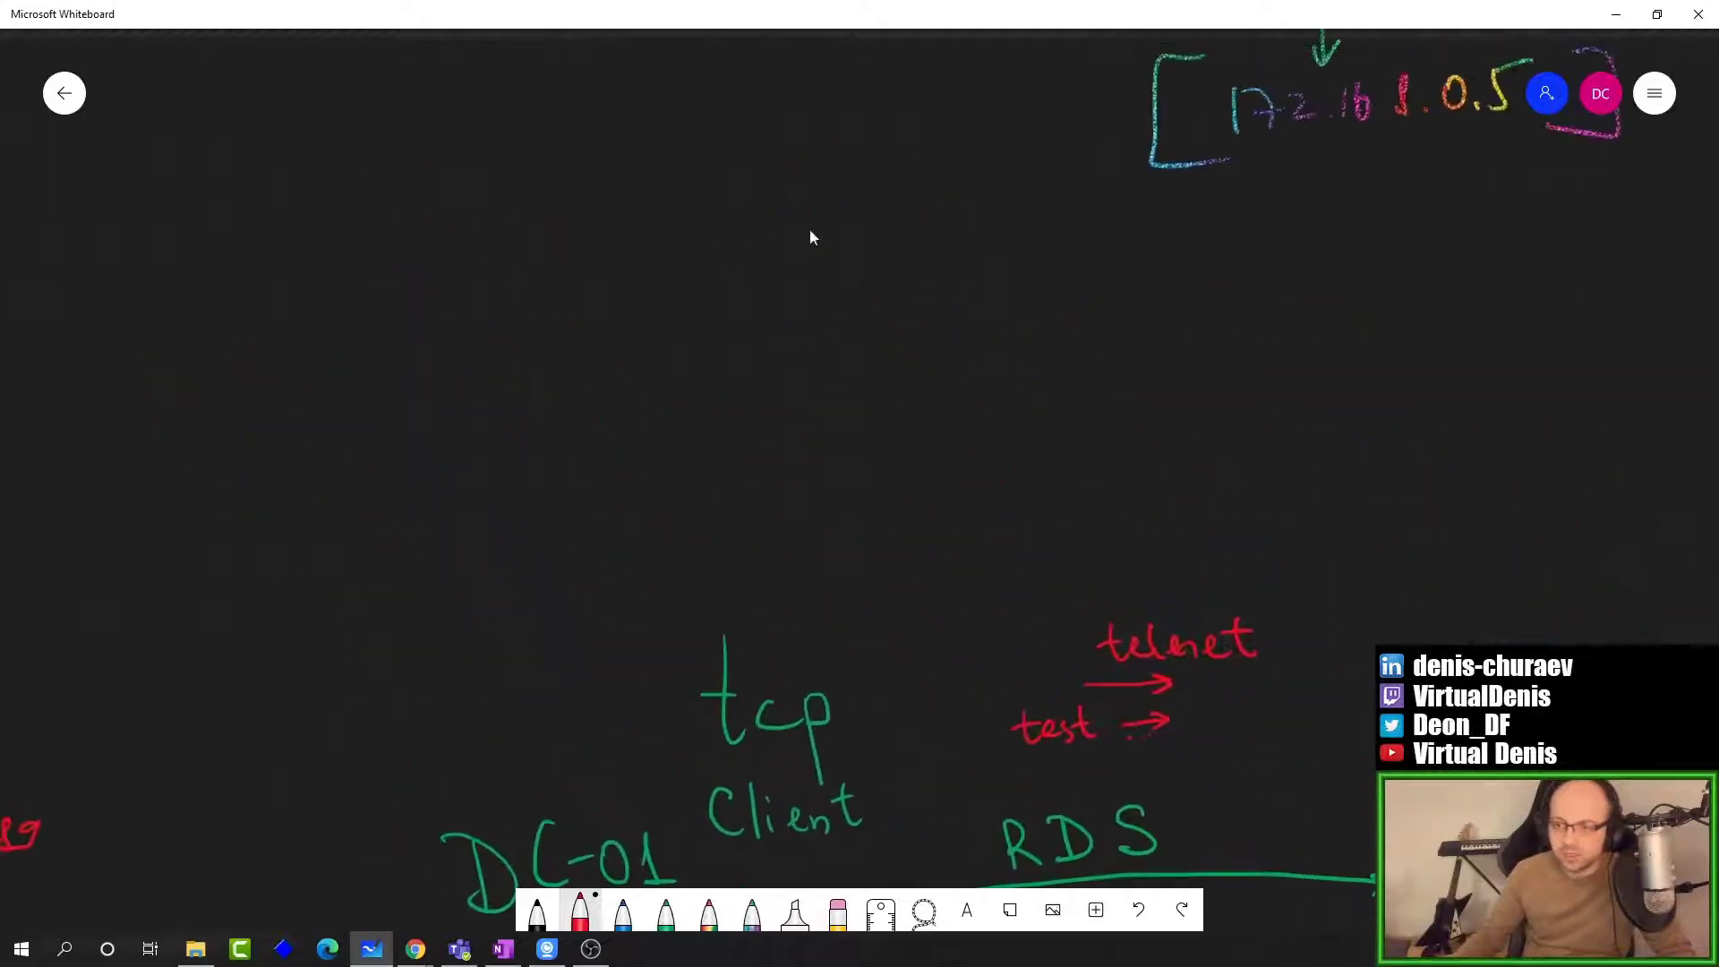
mouse_move(810, 229)
mouse_down()
mouse_move(857, 561)
mouse_move(1222, 201)
mouse_up()
drag(1135, 431, 1318, 466)
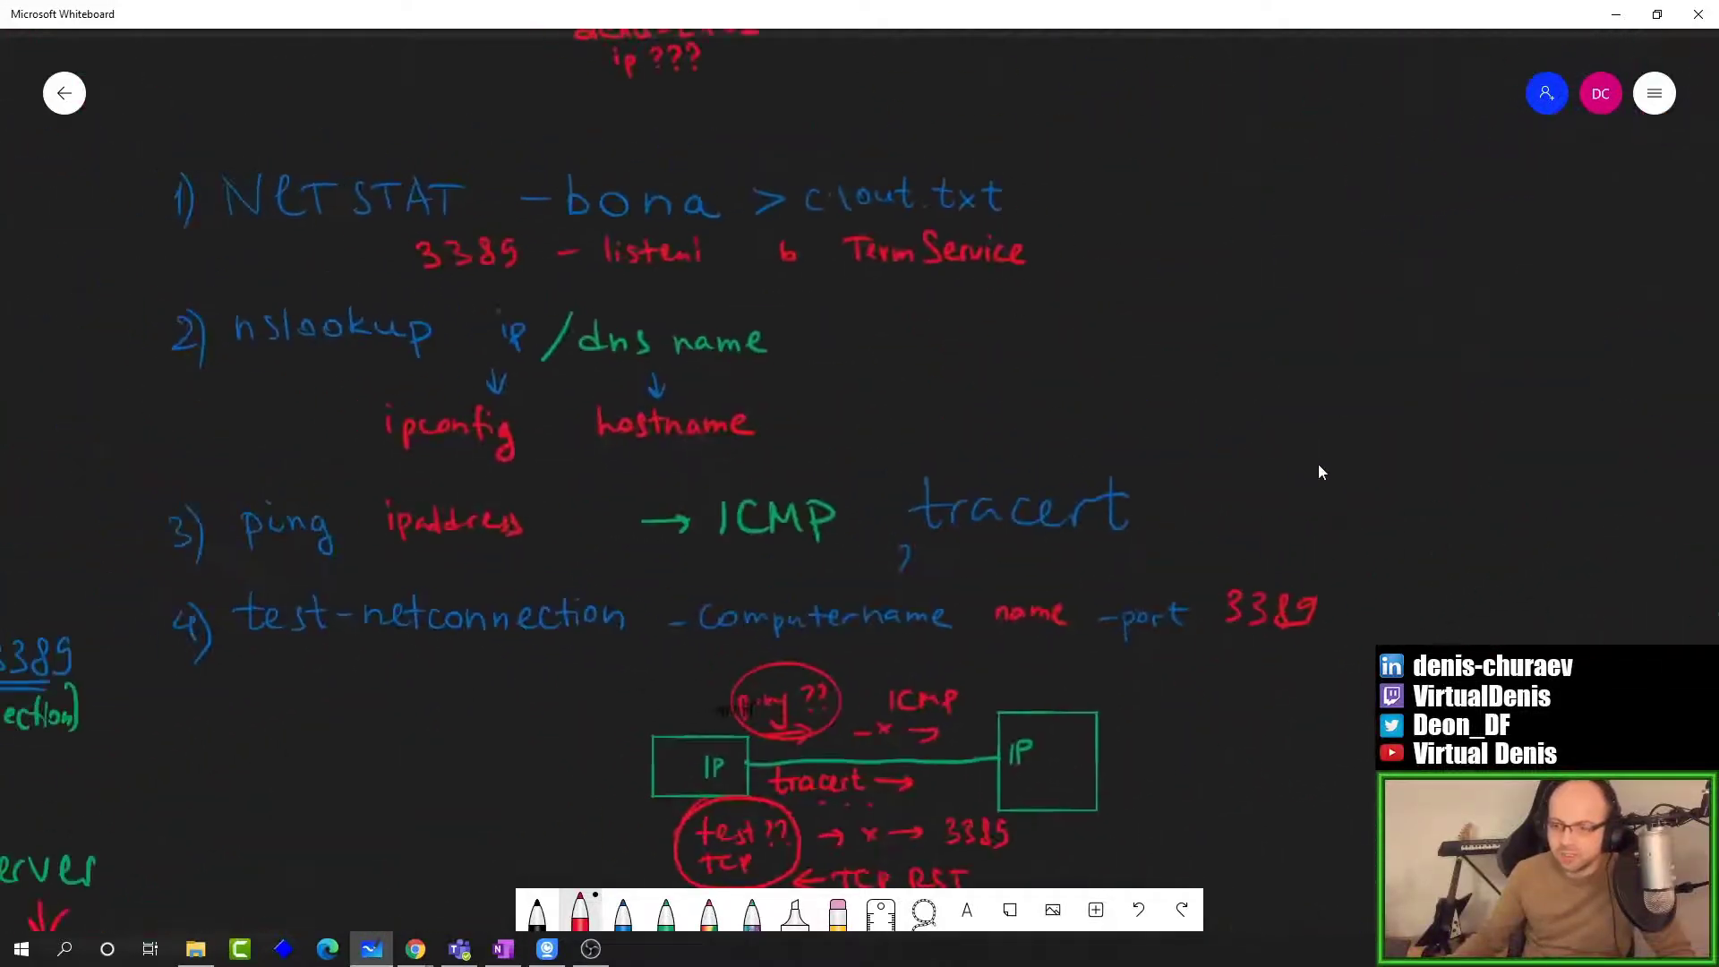
drag(873, 286, 798, 194)
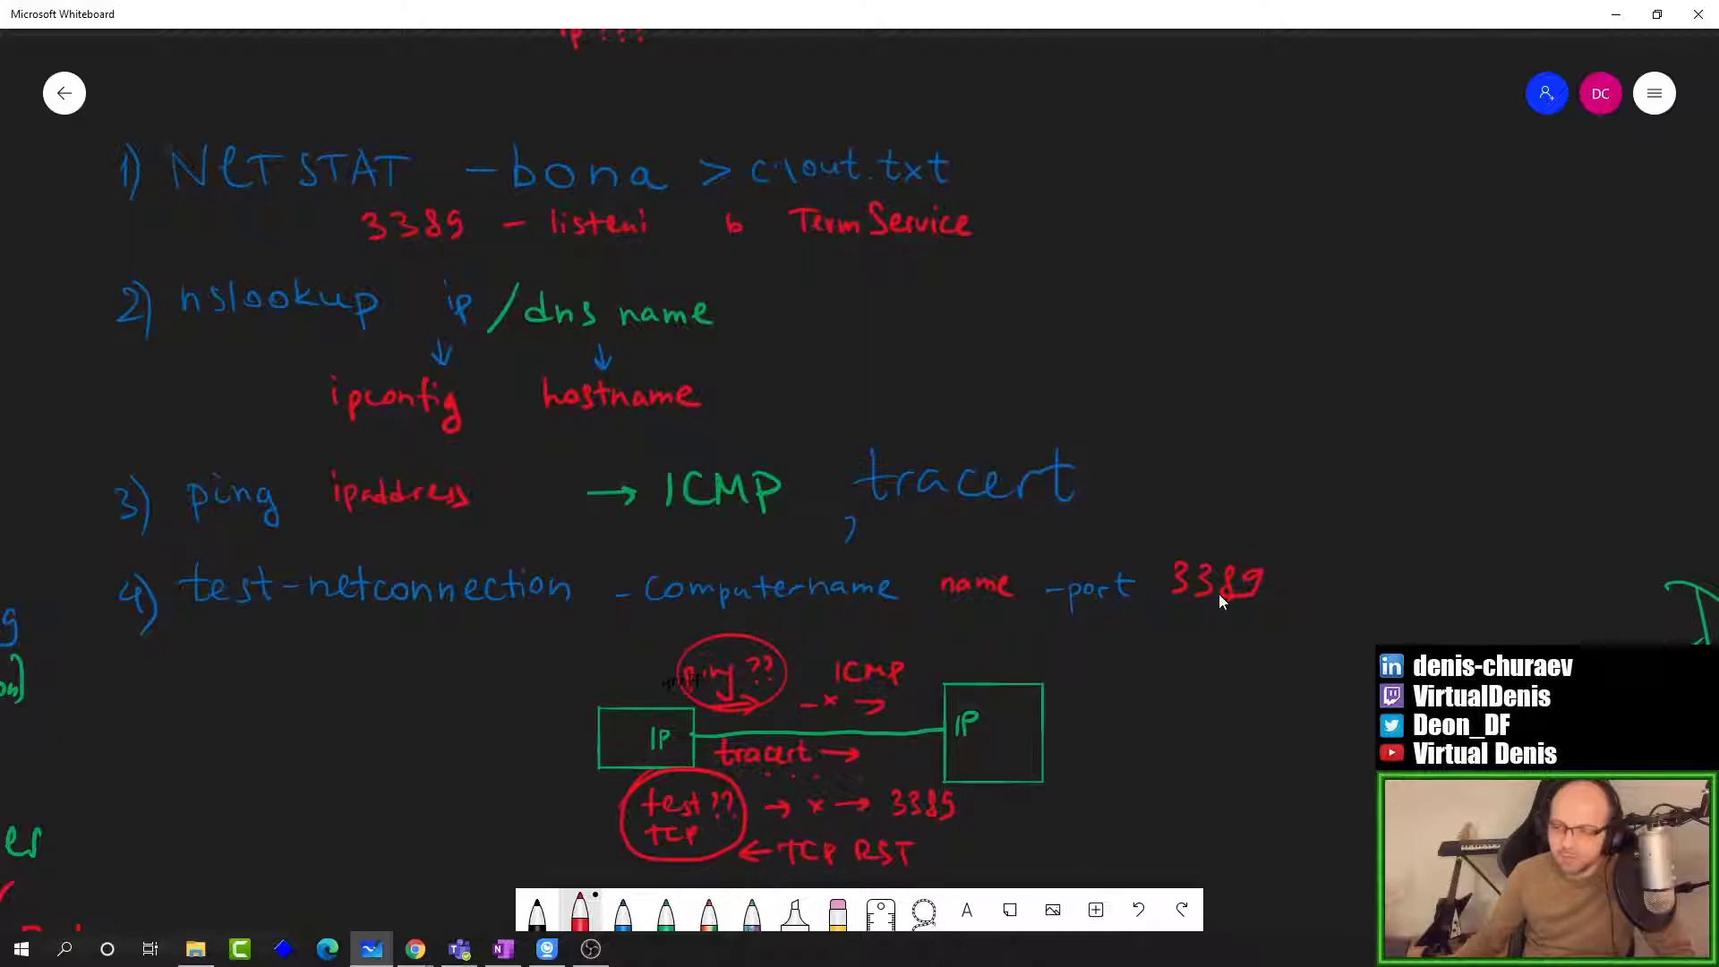
drag(1442, 586, 138, 427)
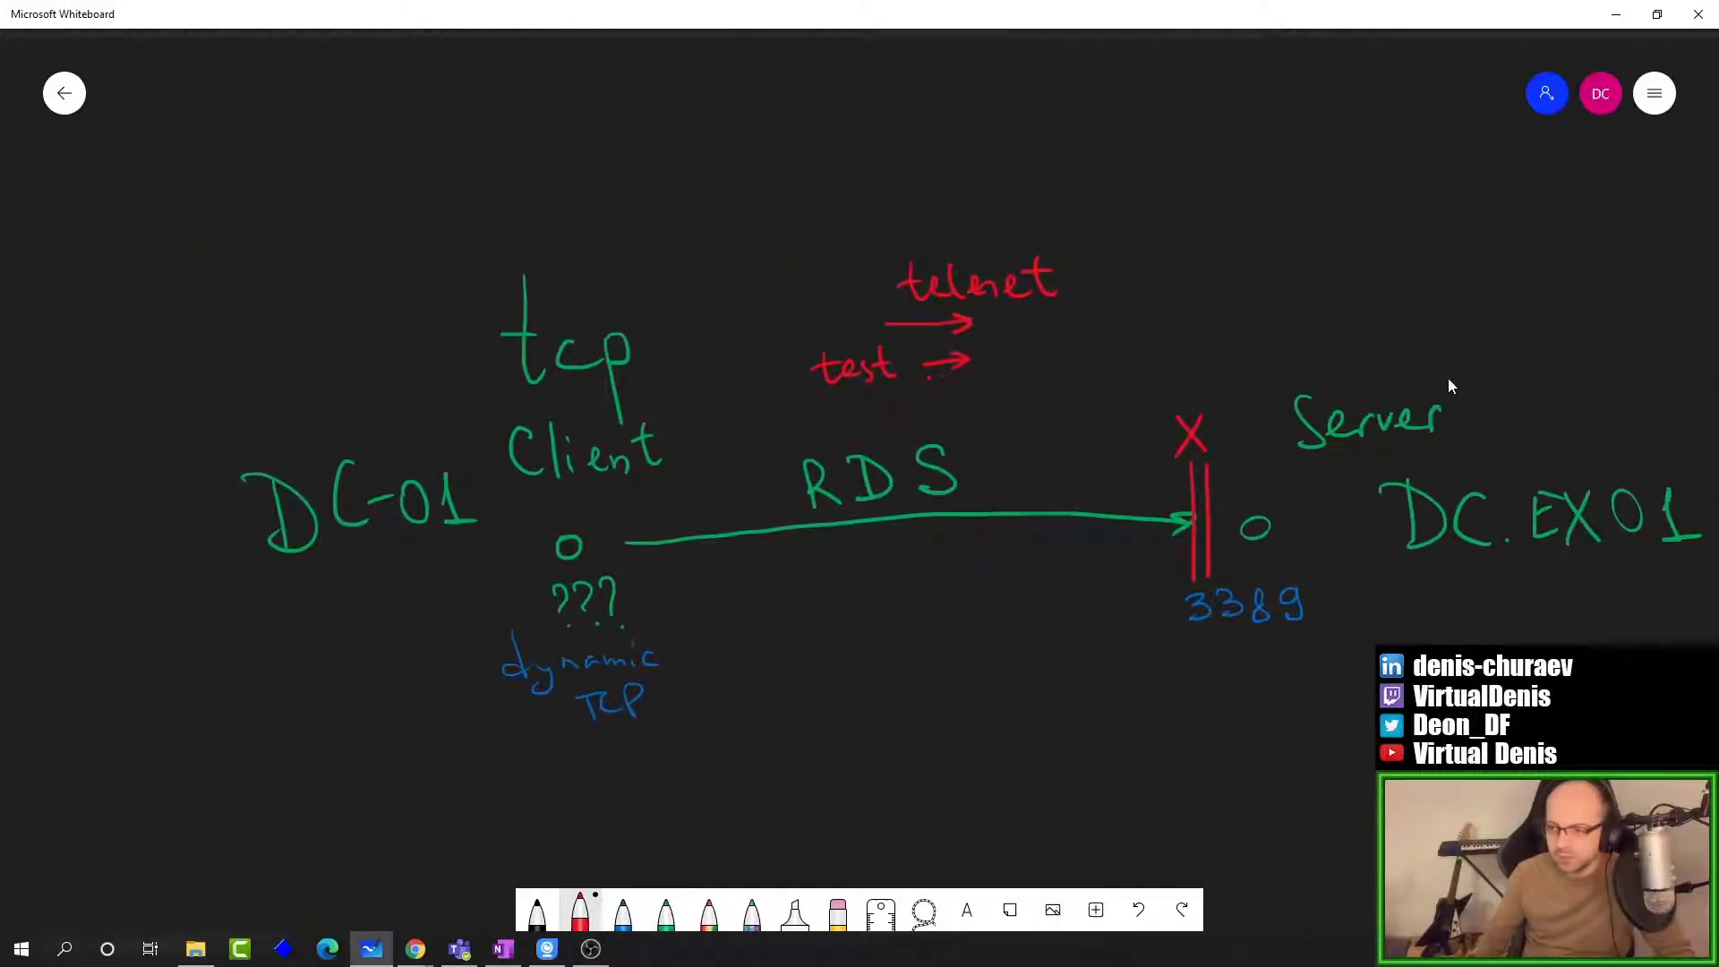
drag(983, 353, 982, 367)
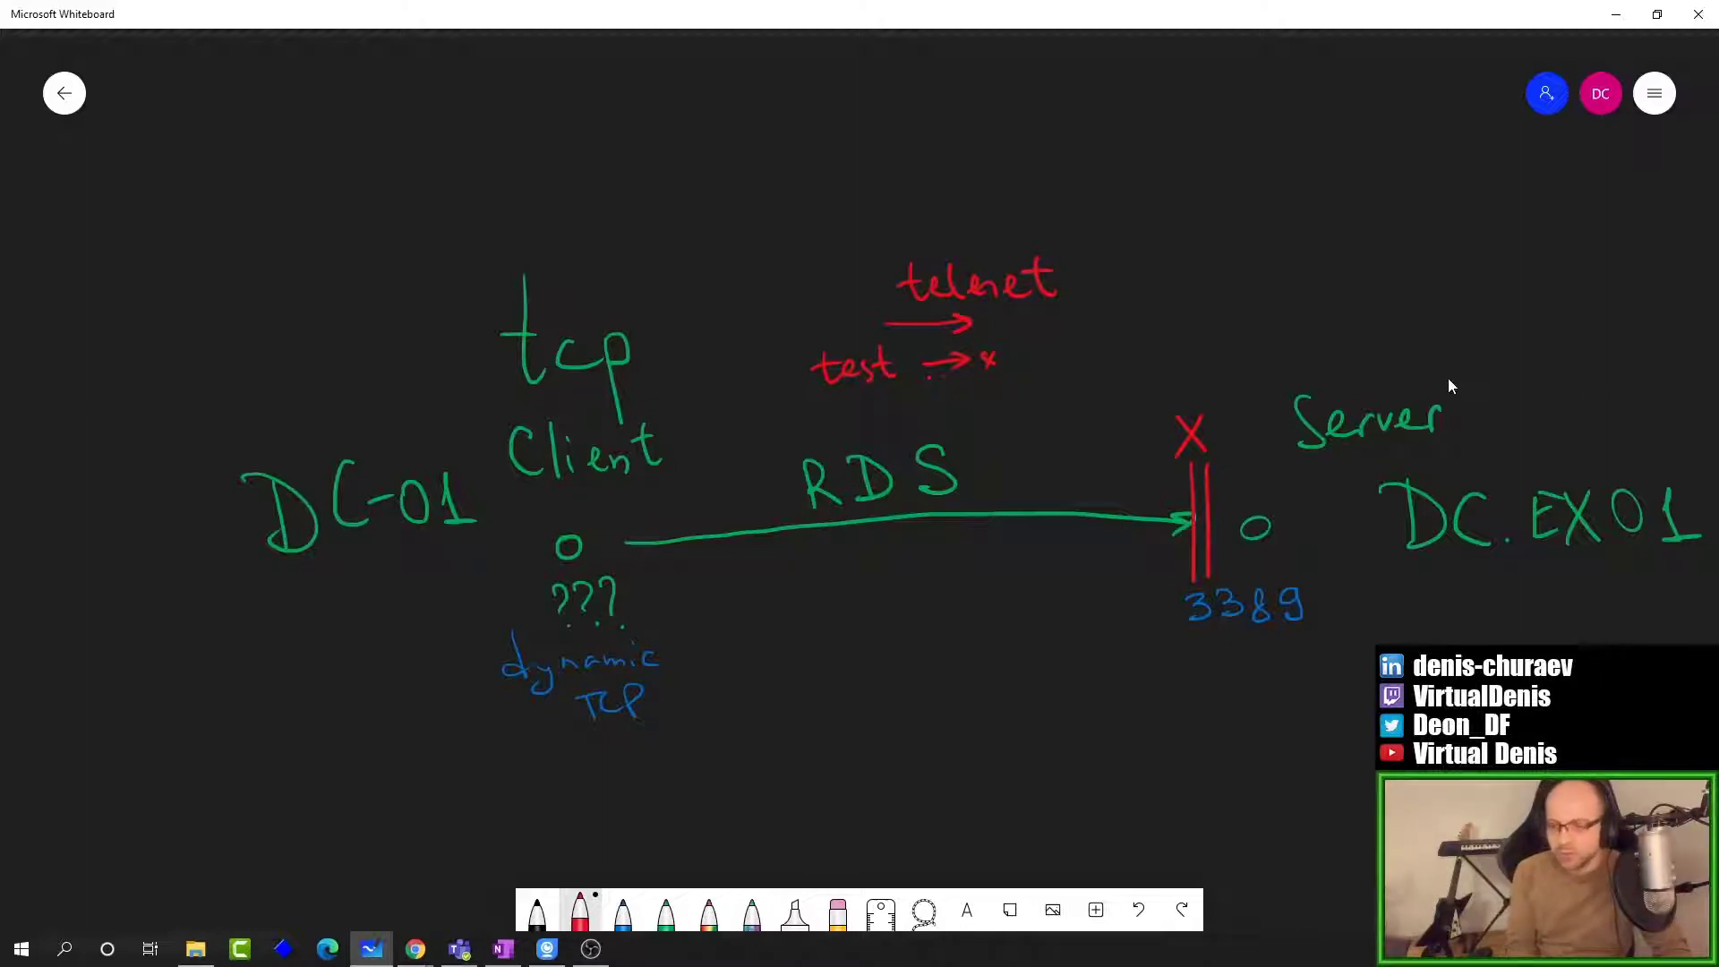
Step: Write double-underlined "Wireshark" and "(filters)" in blue below the client, with an arrow pointing up to the server side
click(623, 912)
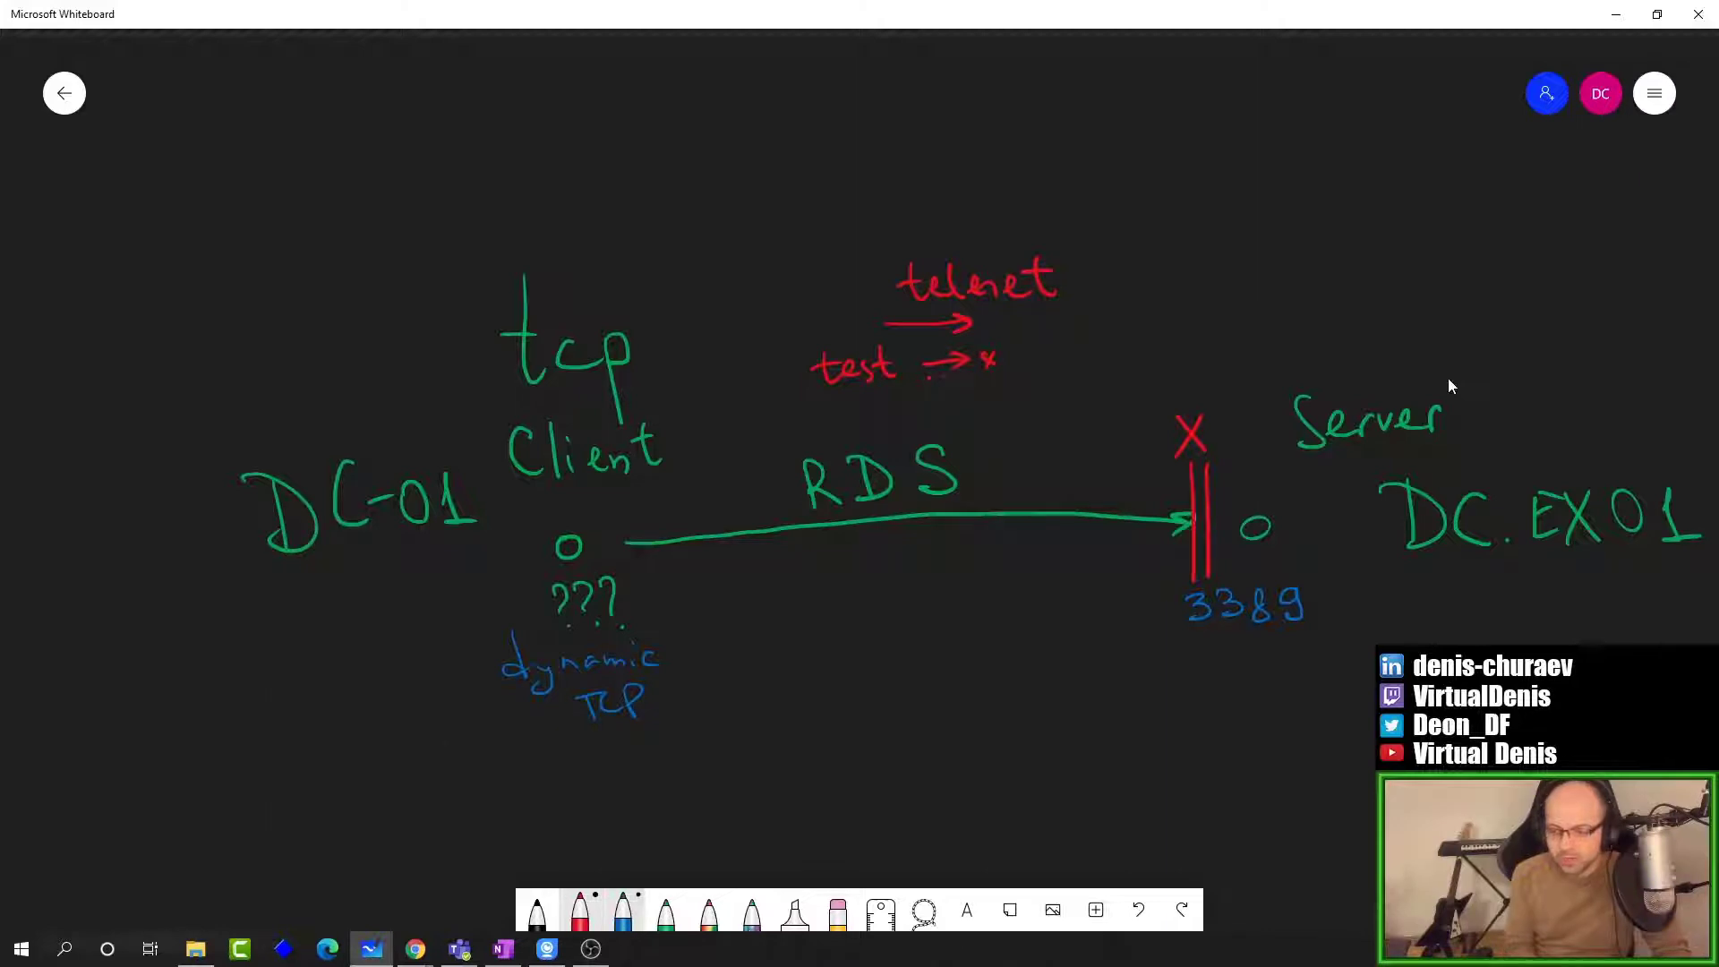
mouse_move(445, 745)
mouse_down()
mouse_move(540, 781)
mouse_move(640, 778)
mouse_up()
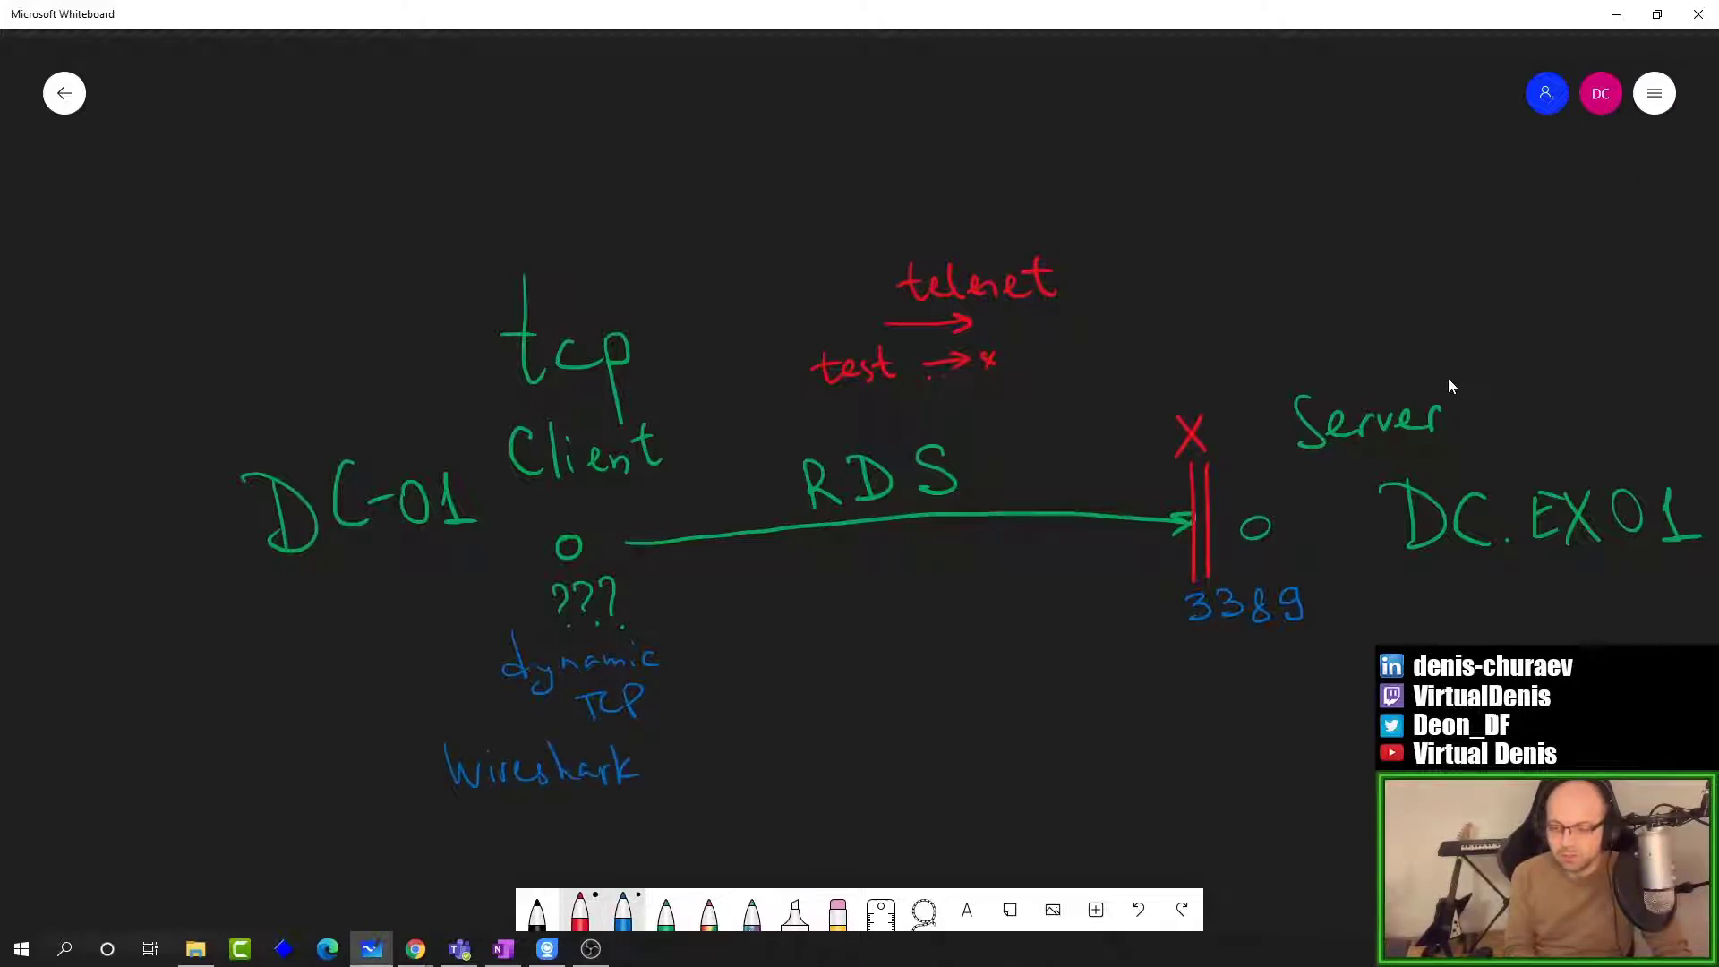
mouse_move(462, 800)
mouse_down()
mouse_move(639, 792)
mouse_move(618, 817)
mouse_up()
mouse_move(715, 730)
mouse_down()
mouse_move(707, 781)
mouse_move(737, 772)
mouse_up()
mouse_move(749, 727)
mouse_down()
mouse_move(751, 774)
mouse_move(789, 750)
mouse_up()
mouse_move(695, 726)
mouse_down()
mouse_move(684, 747)
mouse_move(708, 792)
mouse_up()
drag(828, 755, 1080, 616)
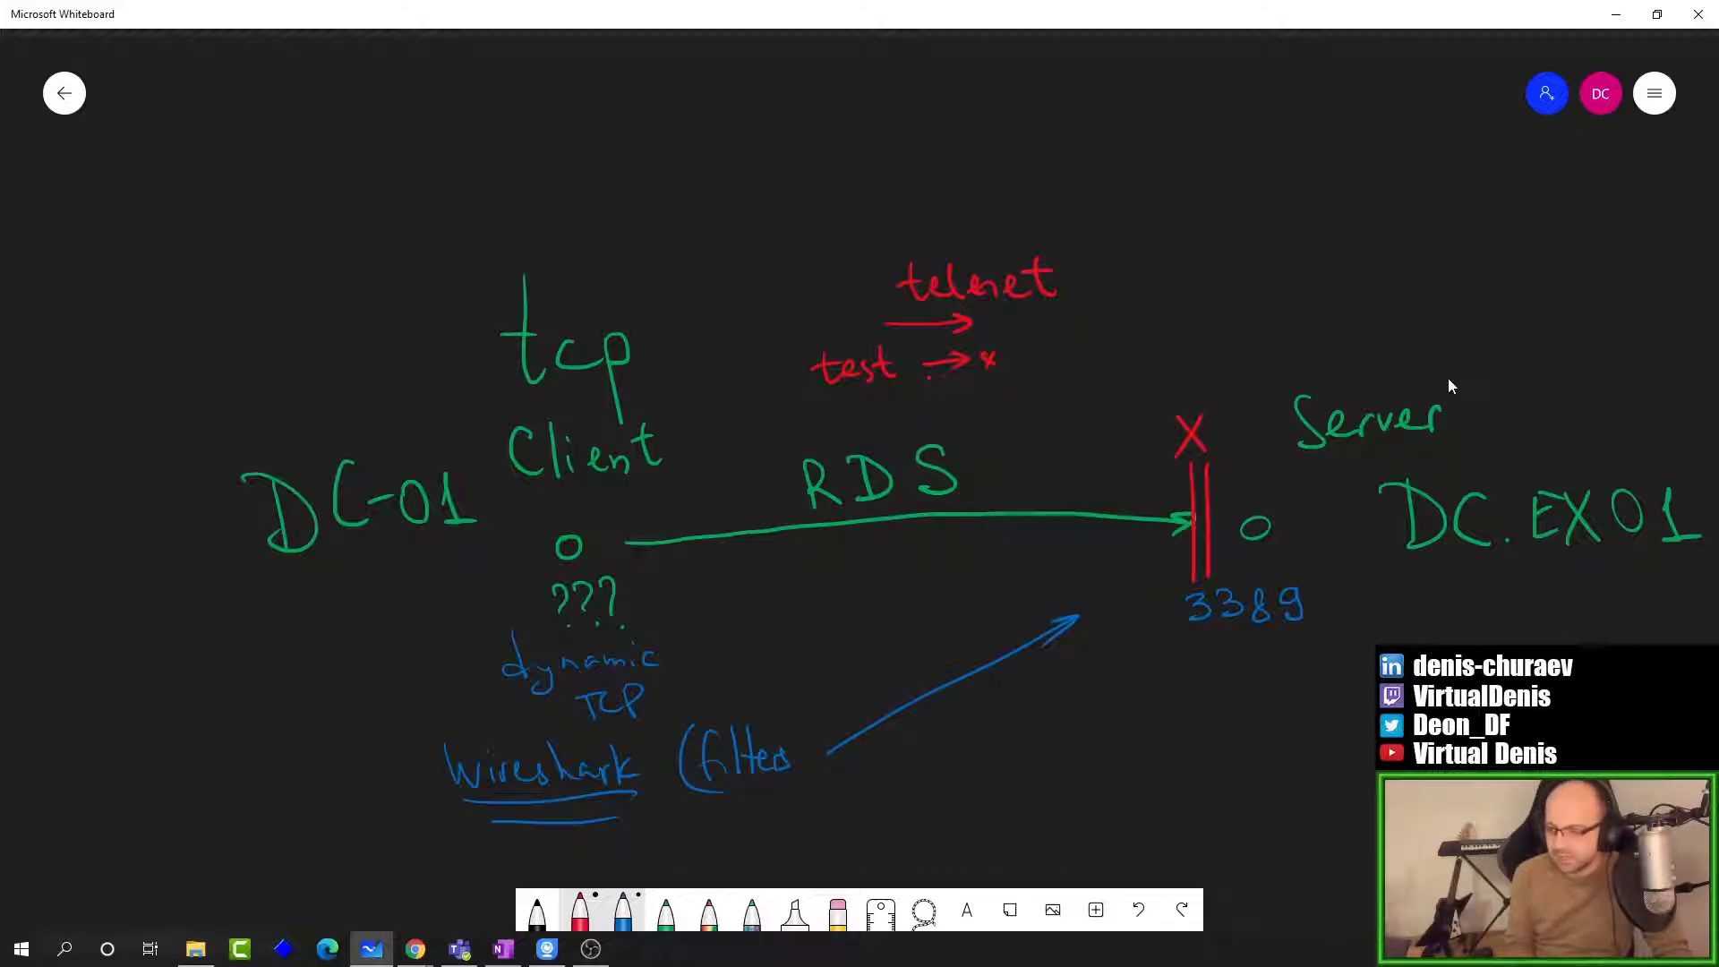
drag(813, 732, 820, 784)
Step: Write "Wireshark" in blue below the server's port number and underline it twice
mouse_move(1187, 714)
mouse_down()
mouse_move(1200, 746)
mouse_move(1228, 724)
mouse_move(1239, 743)
mouse_up()
drag(1245, 733, 1296, 739)
drag(1322, 708, 1362, 742)
drag(1363, 707, 1375, 740)
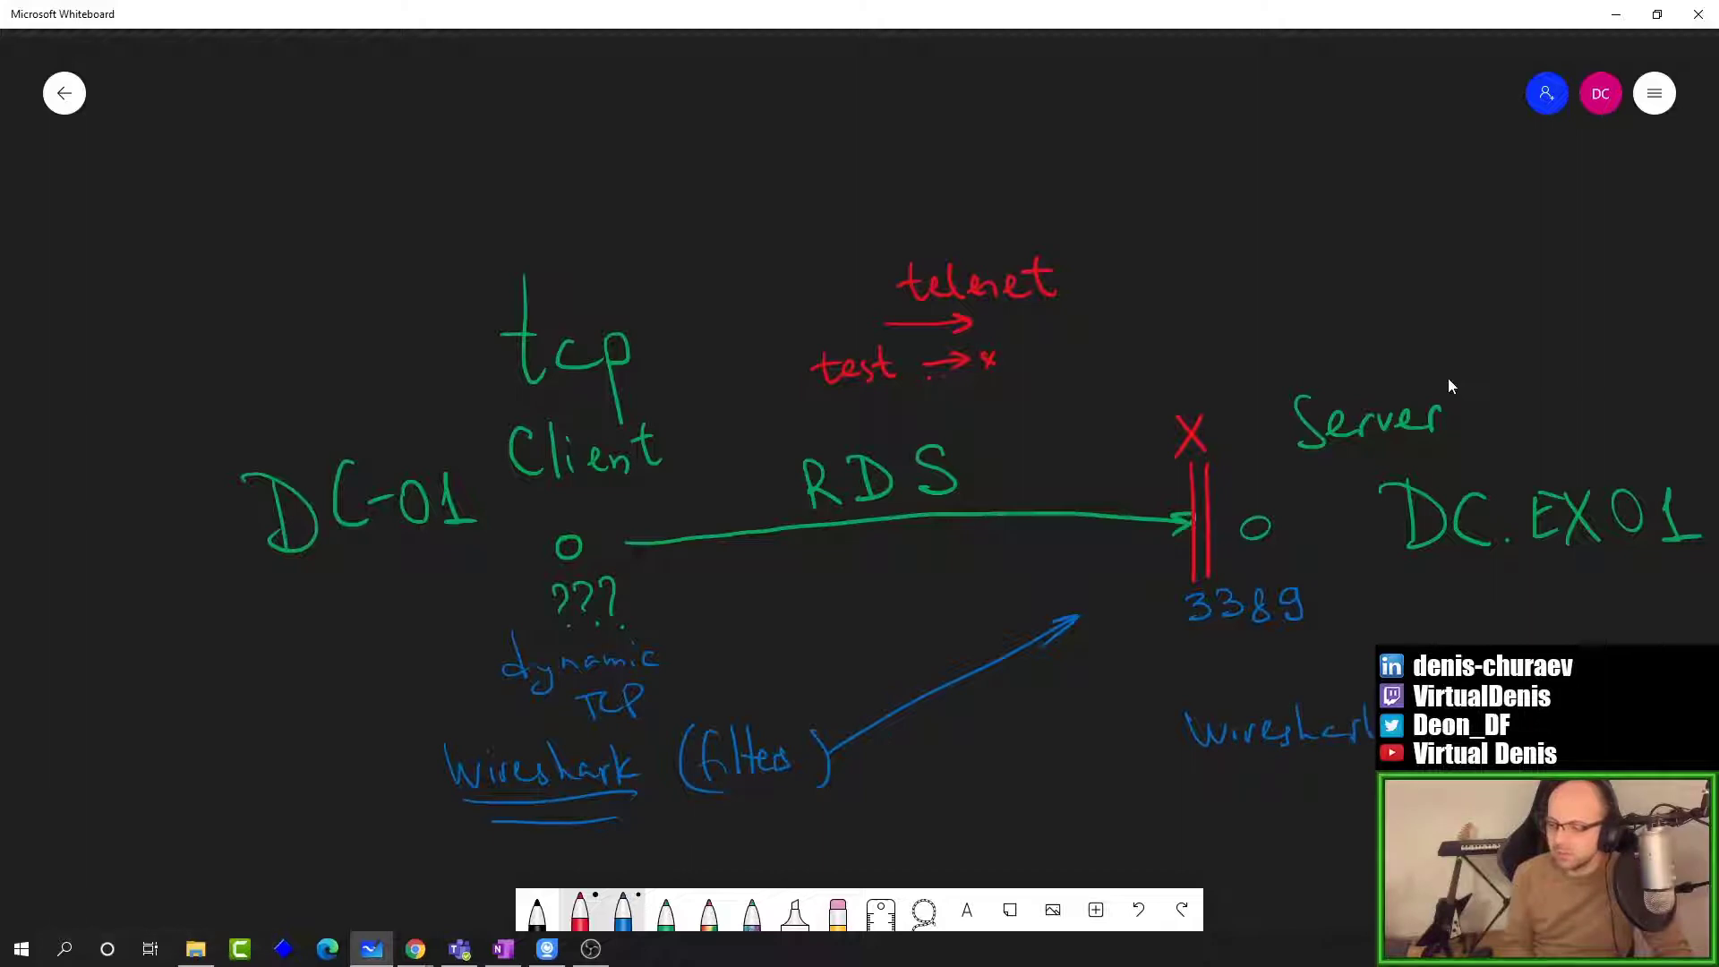
drag(1214, 769, 1376, 756)
drag(1249, 776, 1376, 763)
Step: Add "(filters)" beside the server's Wireshark label and draw a blue arrow from it up to the client side
mouse_move(1005, 730)
mouse_down()
mouse_move(997, 763)
mouse_move(1013, 772)
mouse_move(1064, 762)
mouse_up()
click(1034, 758)
drag(1053, 745, 1086, 760)
mouse_move(1089, 763)
mouse_down()
mouse_move(1100, 746)
mouse_move(1112, 759)
mouse_up()
drag(1128, 727, 1135, 772)
drag(700, 613, 985, 763)
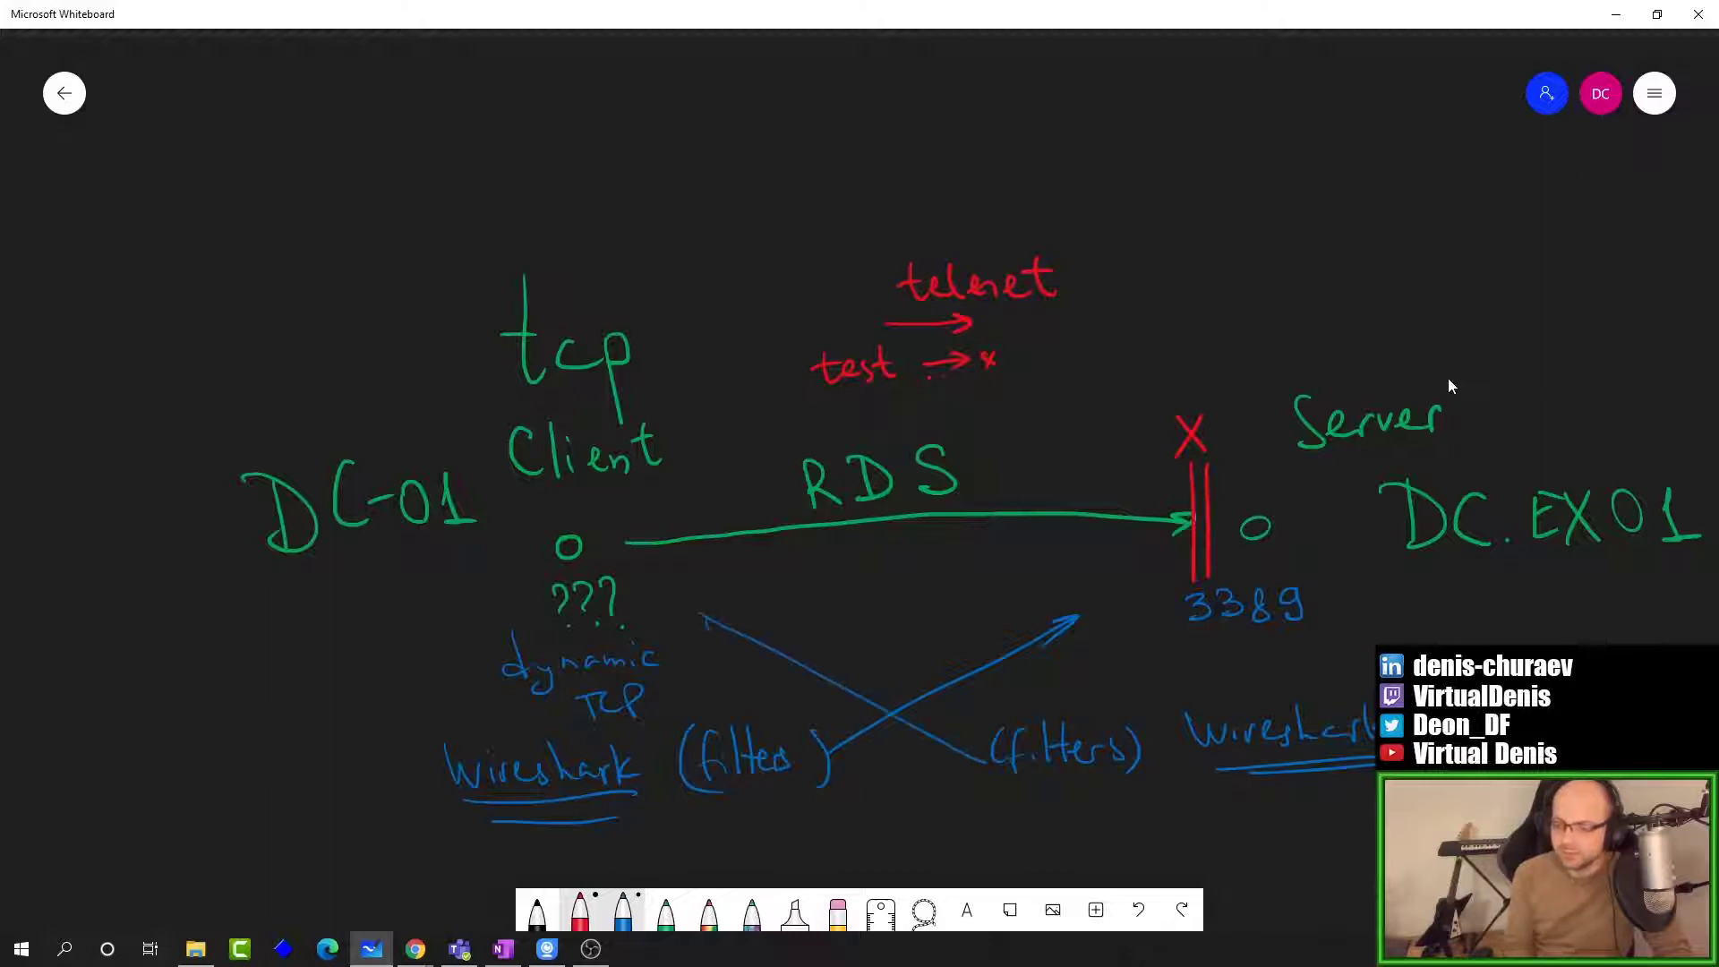
drag(709, 630, 736, 616)
Step: Write the IP address 172.168.0.1 in red below the DC-01 label
click(624, 912)
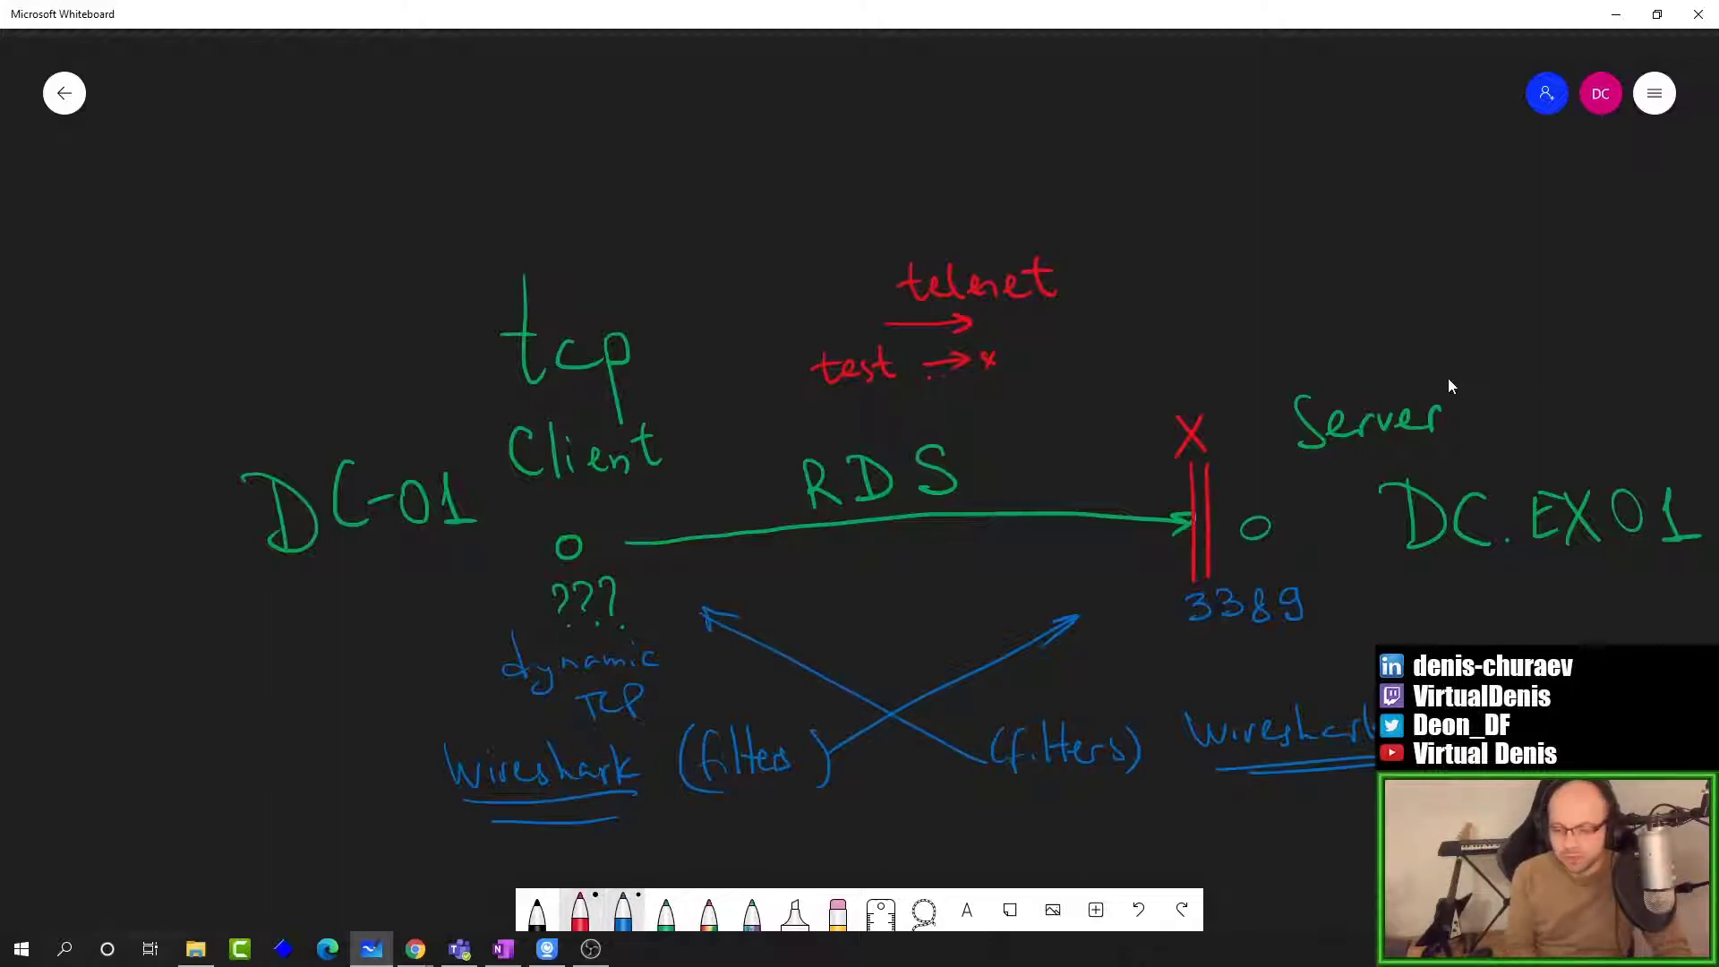
drag(215, 582, 217, 625)
mouse_move(223, 588)
mouse_down()
mouse_move(230, 624)
mouse_move(322, 607)
mouse_move(363, 577)
mouse_move(404, 611)
mouse_up()
click(266, 611)
click(345, 600)
click(387, 603)
Step: Write the IP address 172.168.0.2 in red below the DC.EX01 label
drag(1408, 582, 1412, 618)
mouse_move(1430, 584)
mouse_down()
mouse_move(1429, 617)
mouse_move(1479, 615)
mouse_up()
click(1468, 613)
mouse_move(1506, 583)
mouse_down()
mouse_move(1493, 616)
mouse_move(1564, 587)
mouse_move(1635, 614)
mouse_up()
click(1539, 614)
click(1589, 612)
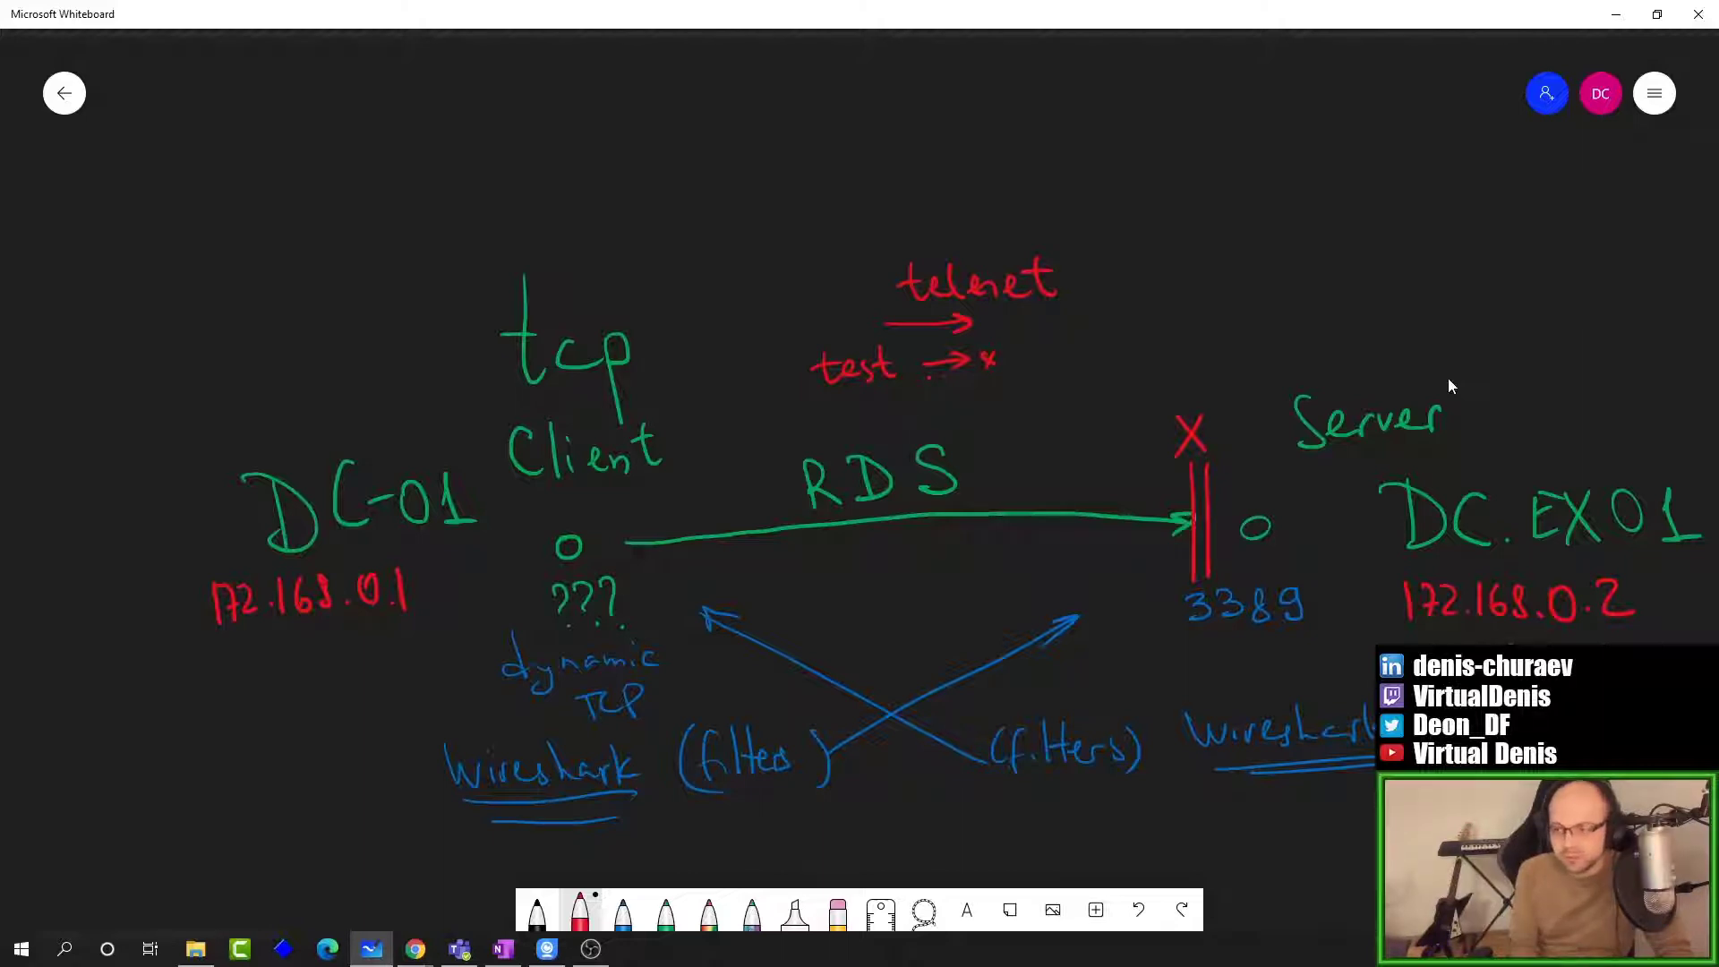
Step: Enclose the telnet and test notes in large red brackets and draw a crossed-out arrow above them
drag(812, 262, 852, 414)
drag(1028, 232, 1014, 408)
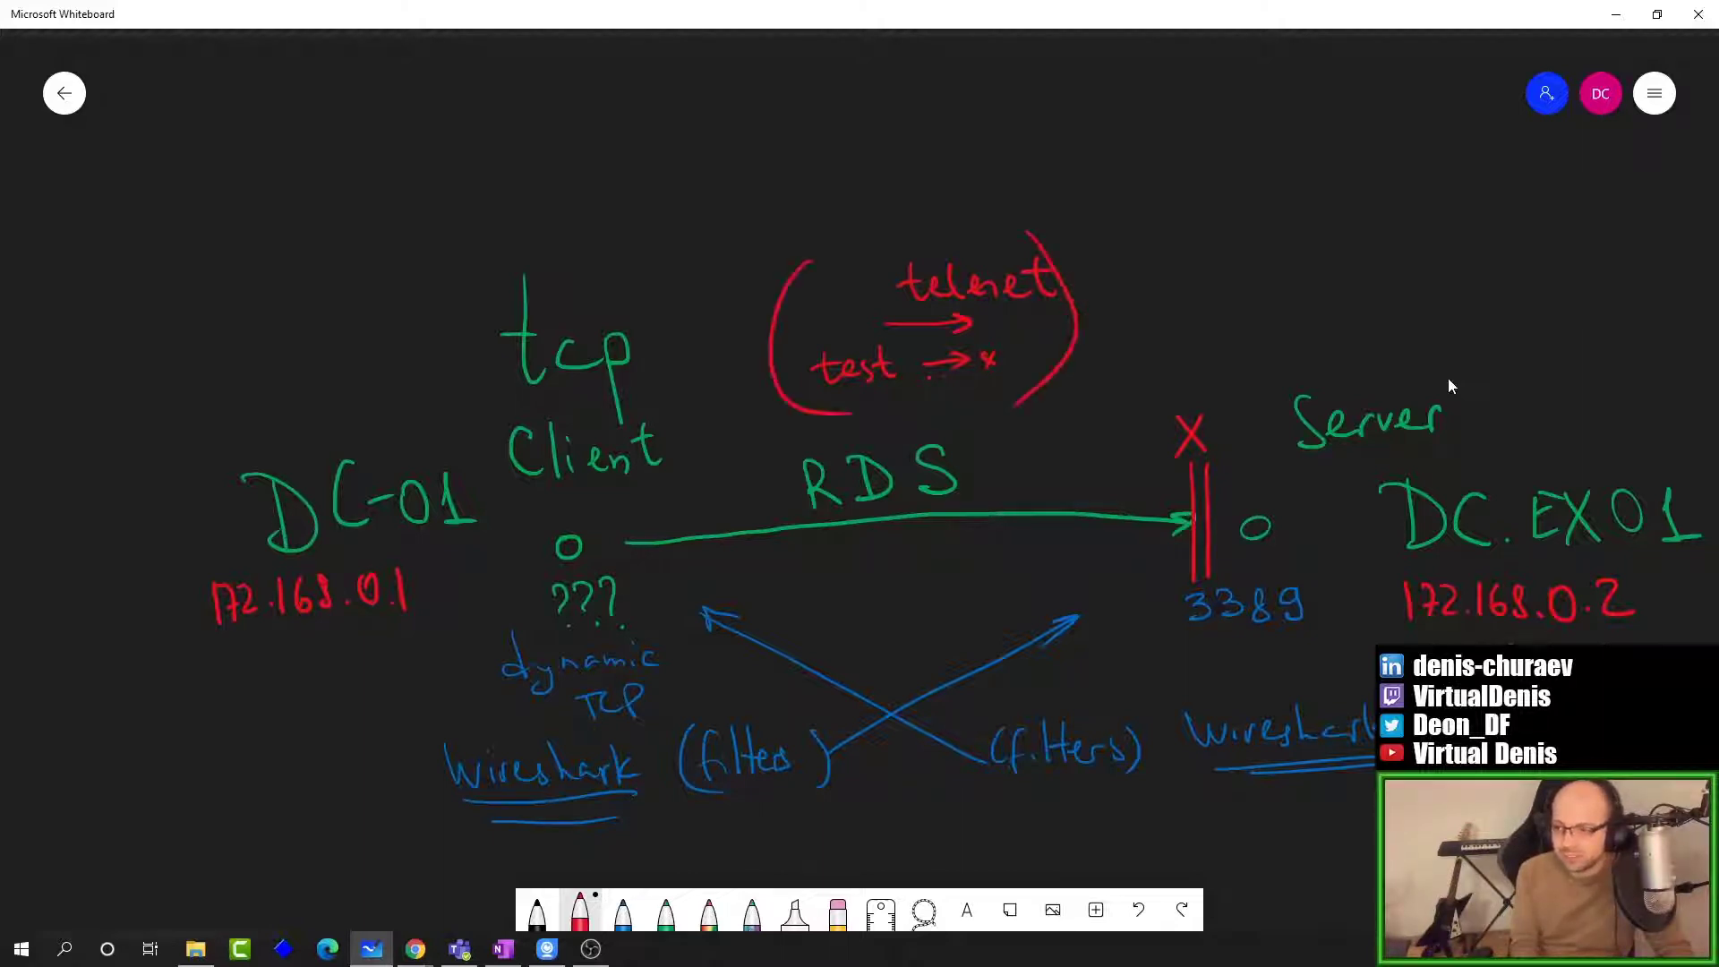
drag(848, 219, 969, 214)
mouse_move(941, 204)
mouse_down()
mouse_move(933, 236)
mouse_move(878, 241)
mouse_up()
Step: Write "netstat" in red above the Server label
mouse_move(1293, 222)
mouse_down()
mouse_move(1291, 257)
mouse_move(1315, 257)
mouse_up()
drag(1326, 241, 1357, 253)
mouse_move(1345, 235)
mouse_down()
mouse_move(1370, 231)
mouse_move(1379, 252)
mouse_up()
mouse_move(1412, 207)
mouse_down()
mouse_move(1415, 246)
mouse_move(1443, 227)
mouse_up()
drag(1451, 231, 1479, 244)
drag(1465, 226, 1493, 222)
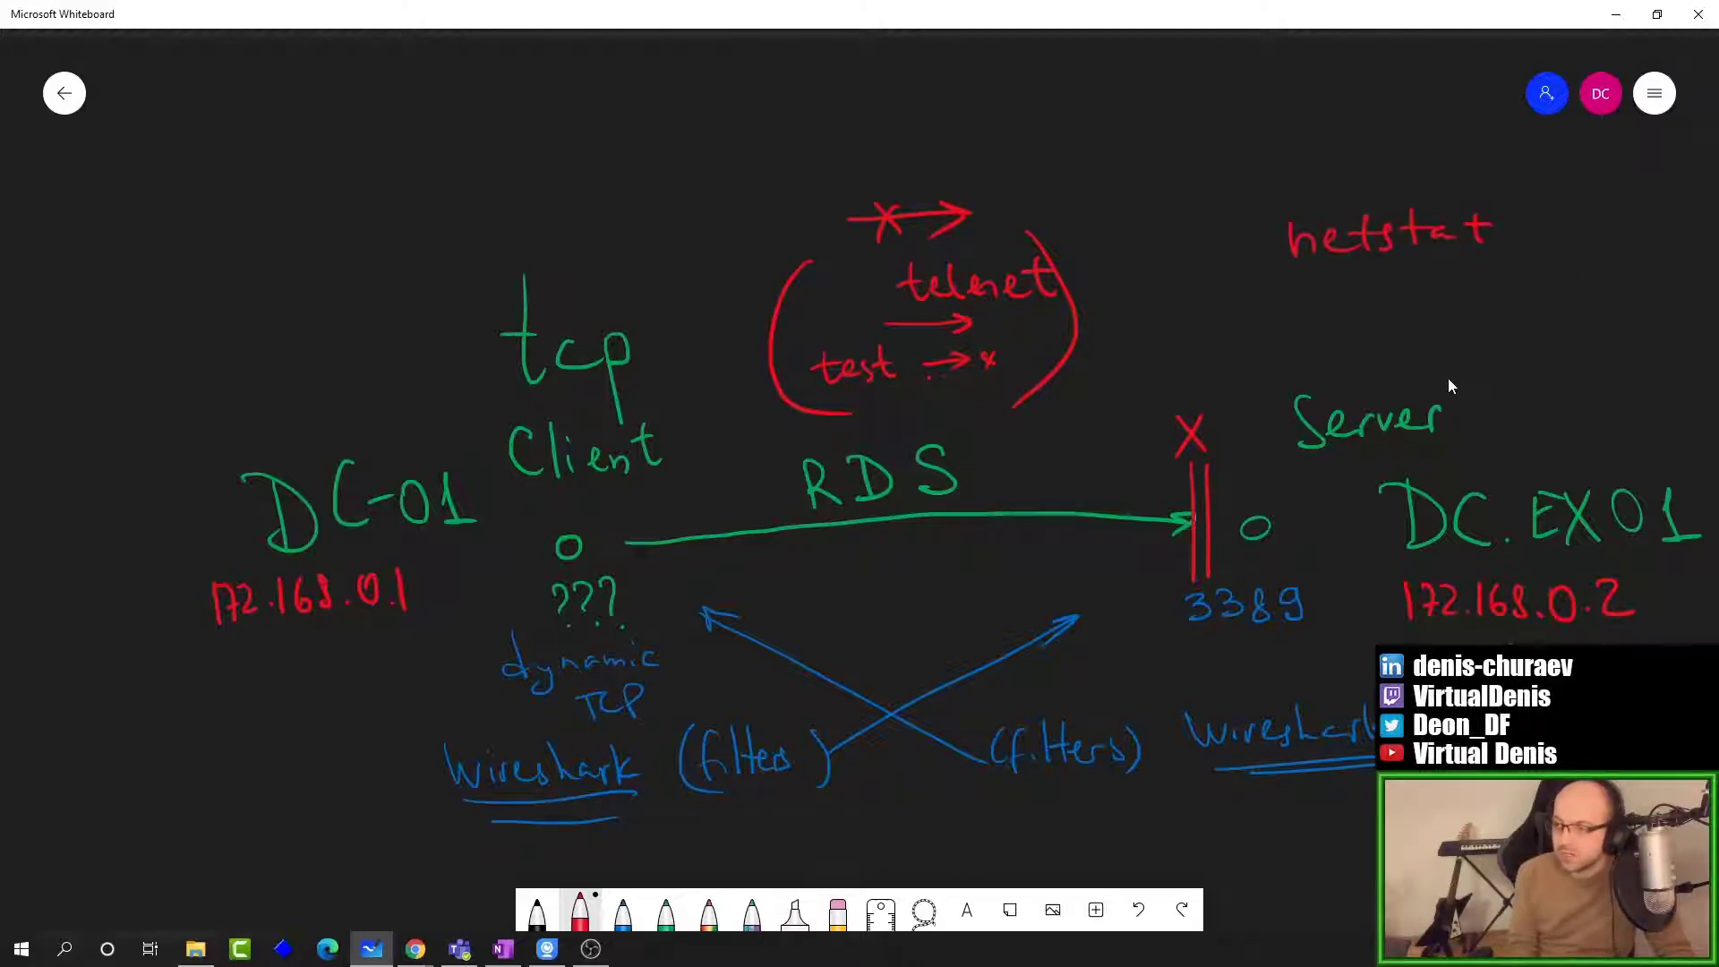
Step: Add "-3389" and "termservice" in red below the netstat note
drag(1337, 310, 1381, 319)
mouse_move(1400, 291)
mouse_down()
mouse_move(1419, 305)
mouse_move(1408, 319)
mouse_up()
drag(1442, 285, 1441, 309)
drag(1480, 284, 1477, 314)
mouse_move(1374, 327)
mouse_down()
mouse_move(1373, 366)
mouse_move(1397, 343)
mouse_move(1394, 362)
mouse_up()
mouse_move(1399, 347)
mouse_down()
mouse_move(1513, 353)
mouse_move(1524, 333)
mouse_up()
drag(1527, 334, 1587, 351)
drag(1596, 345, 1618, 349)
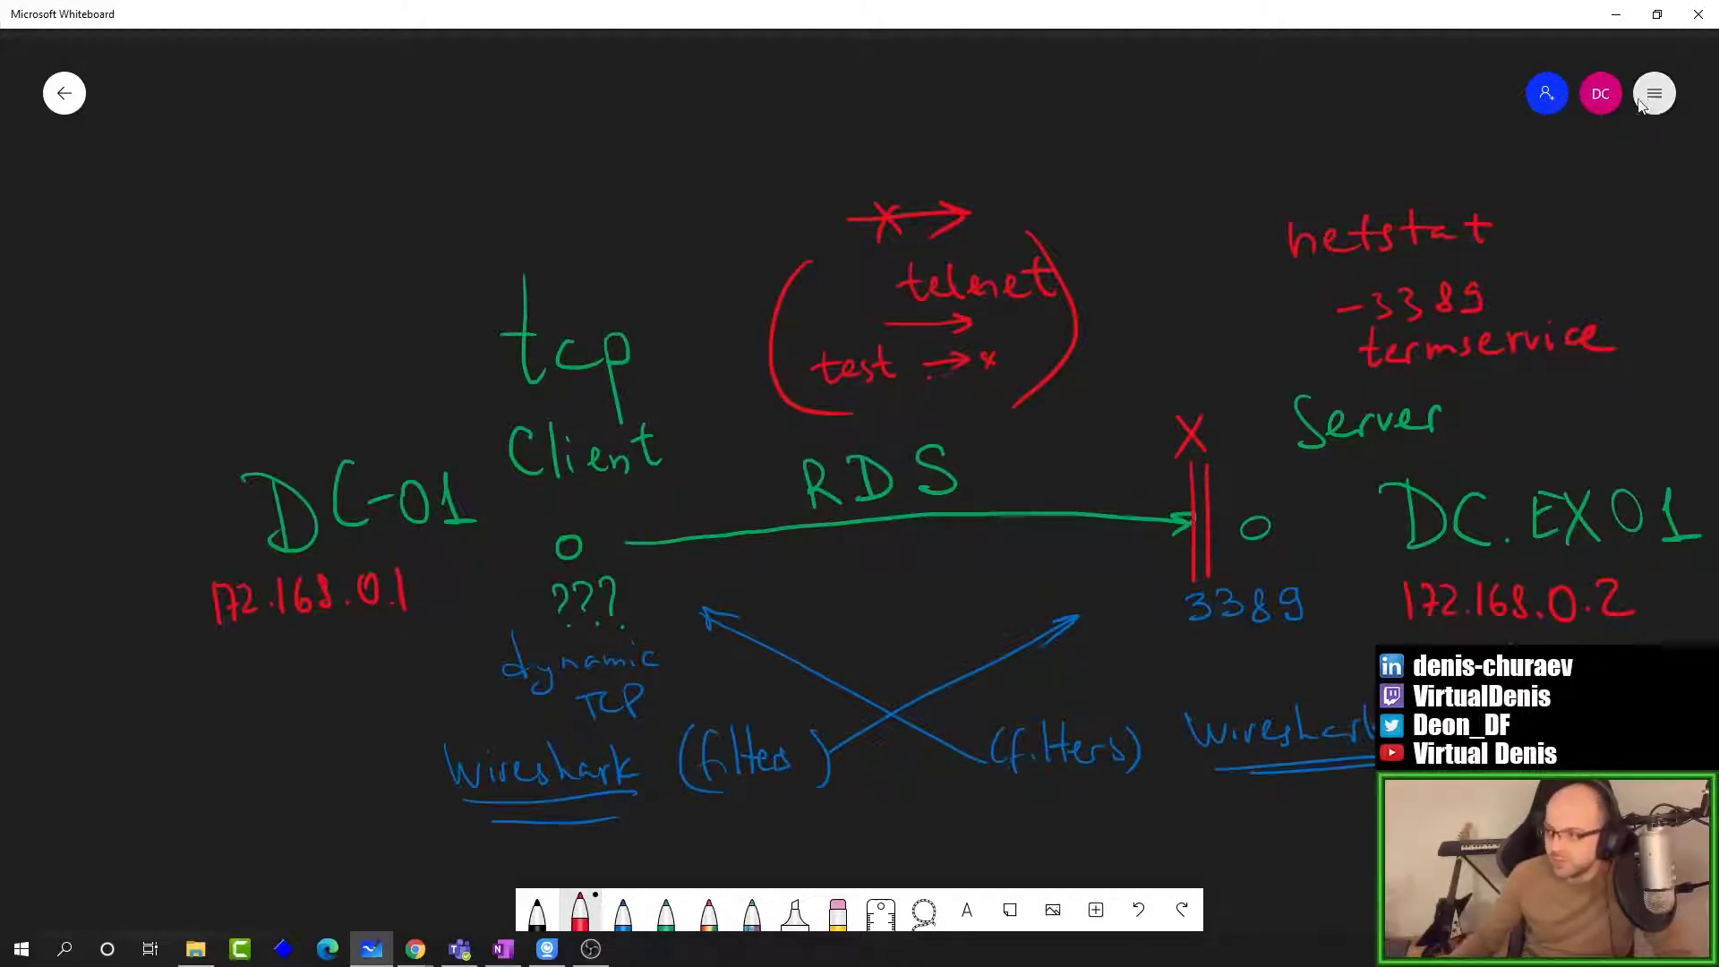
Step: Switch to the dchu-EX01 virtual machine console in Chrome and open its PowerShell window
click(417, 951)
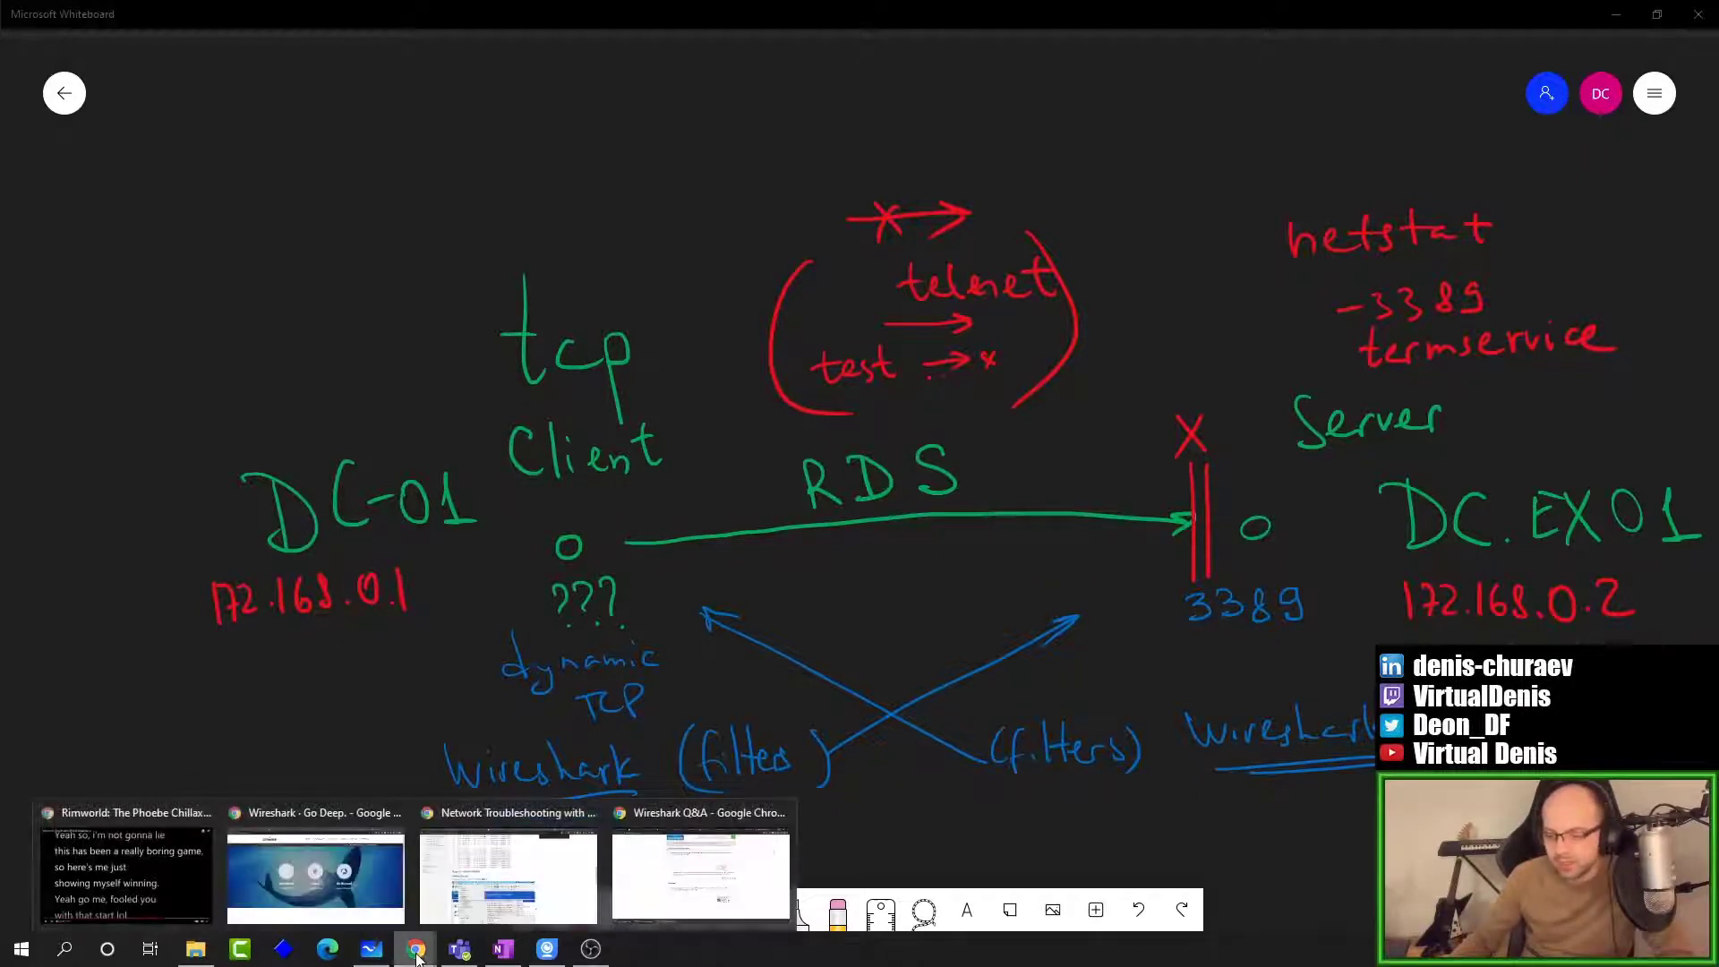
mouse_move(507, 872)
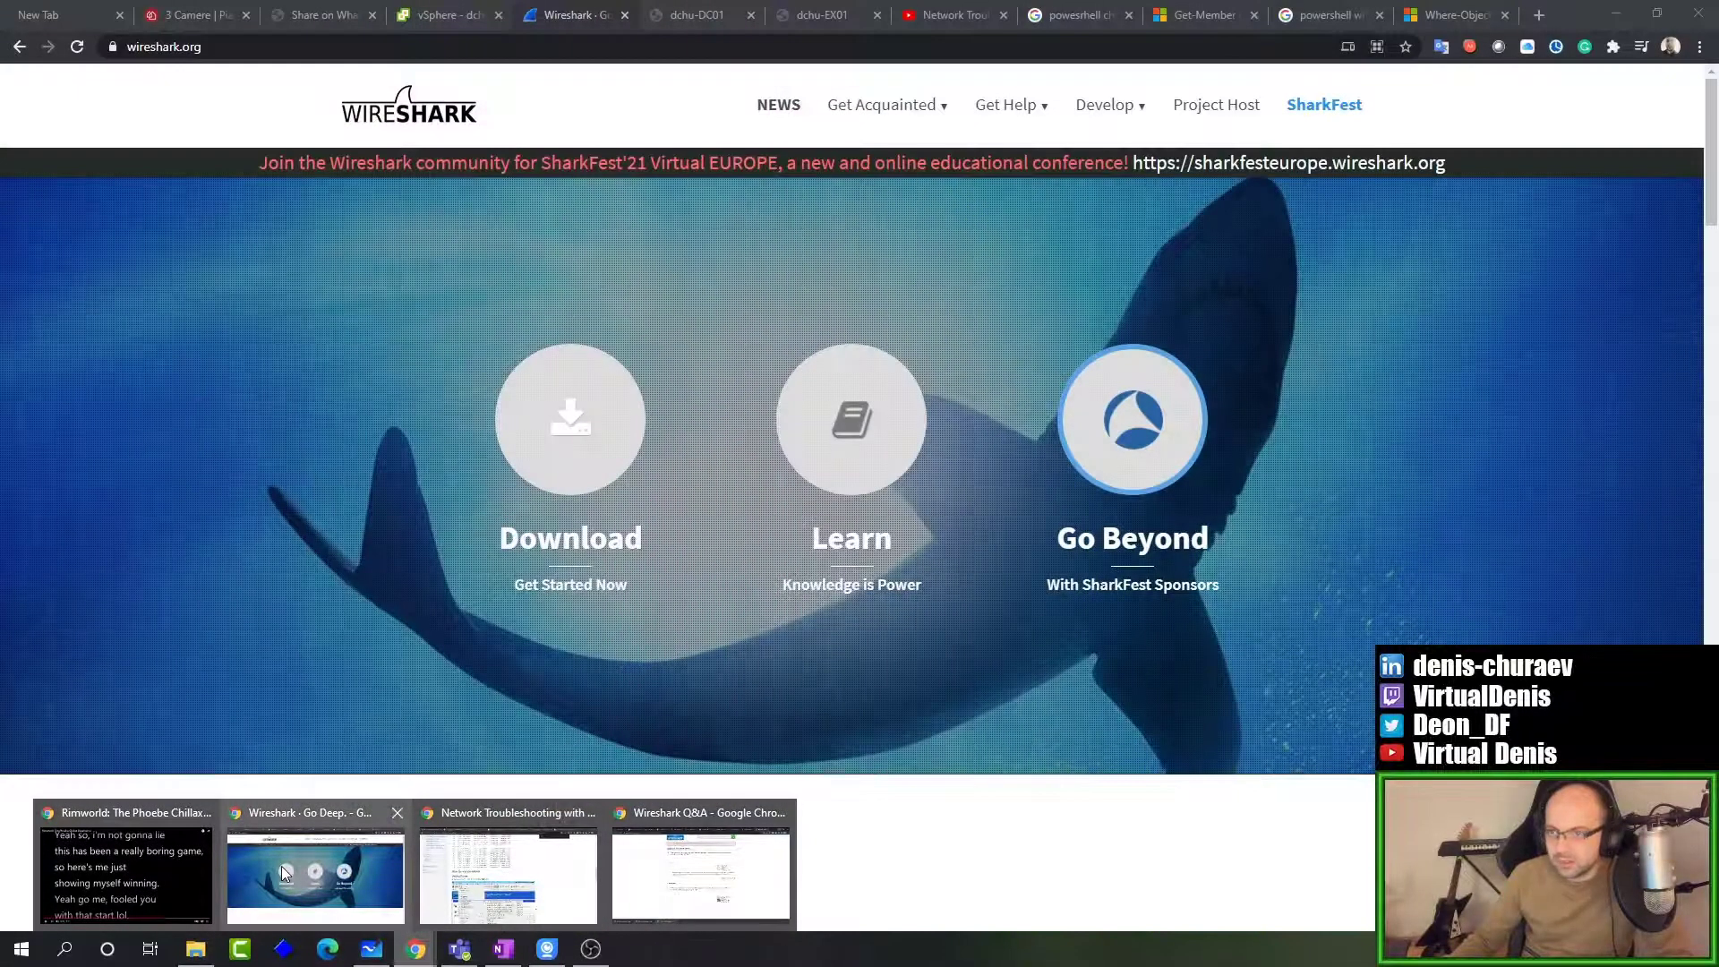
click(283, 874)
click(815, 14)
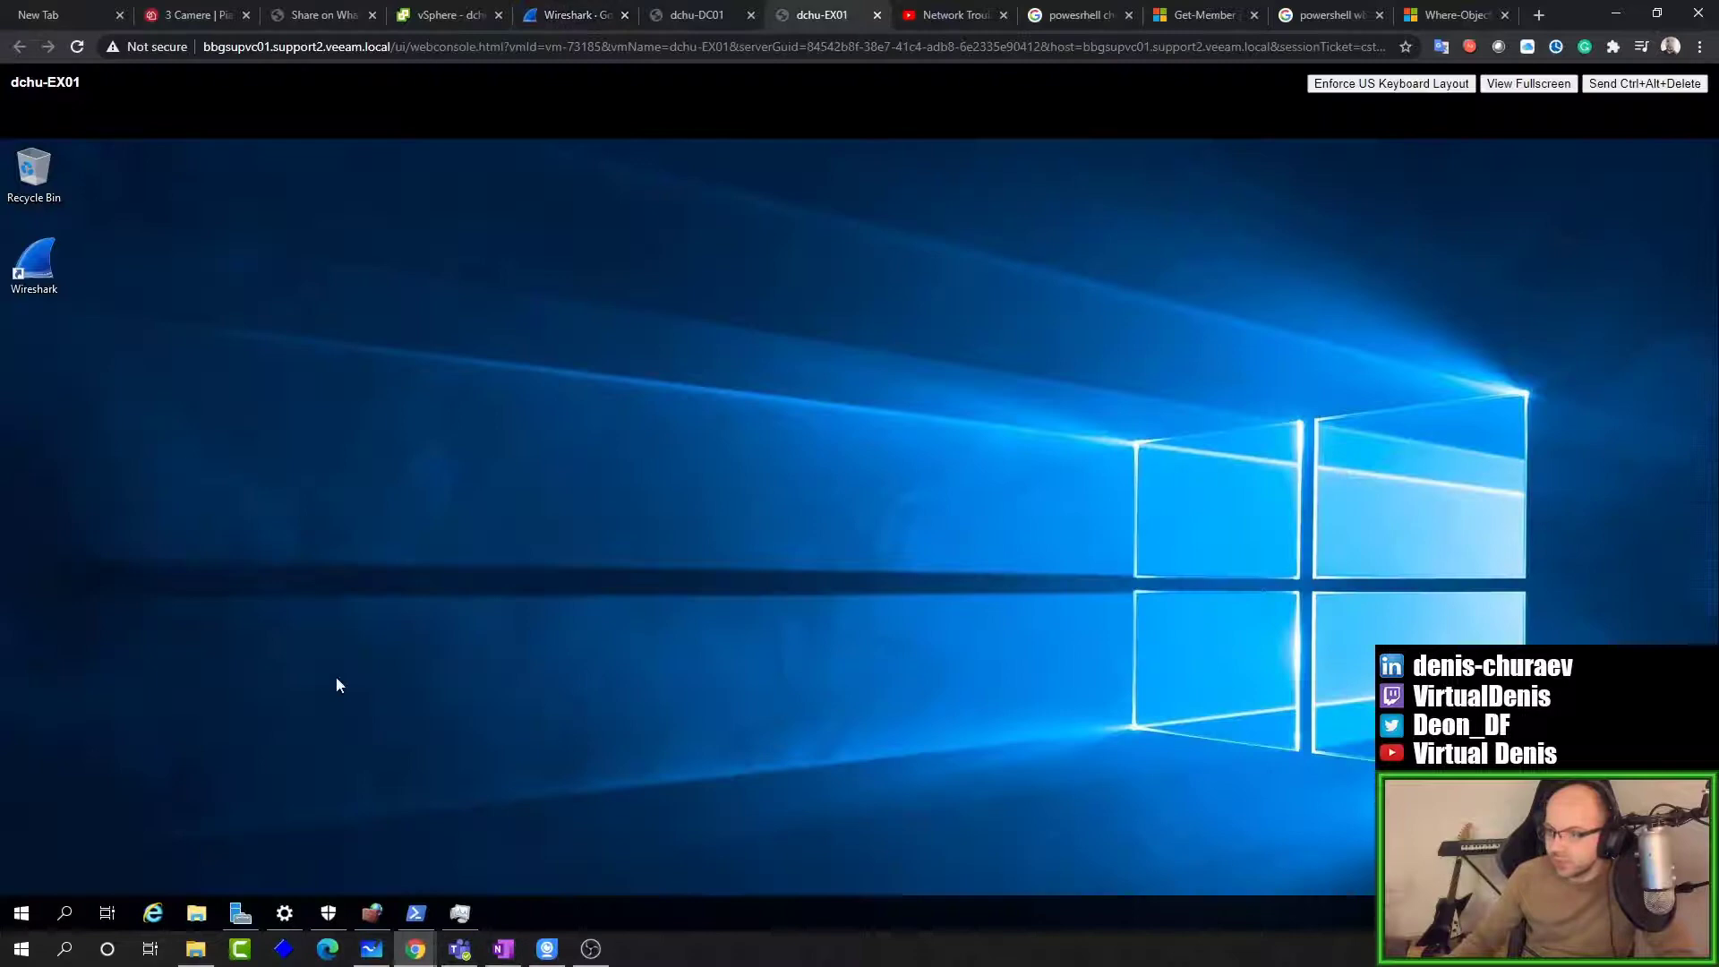
click(414, 902)
Step: Clear the PowerShell console and store the port 3389 listeners with $connection = get-nettcpconnection -Localport 3389
text(cls)
key(Up)
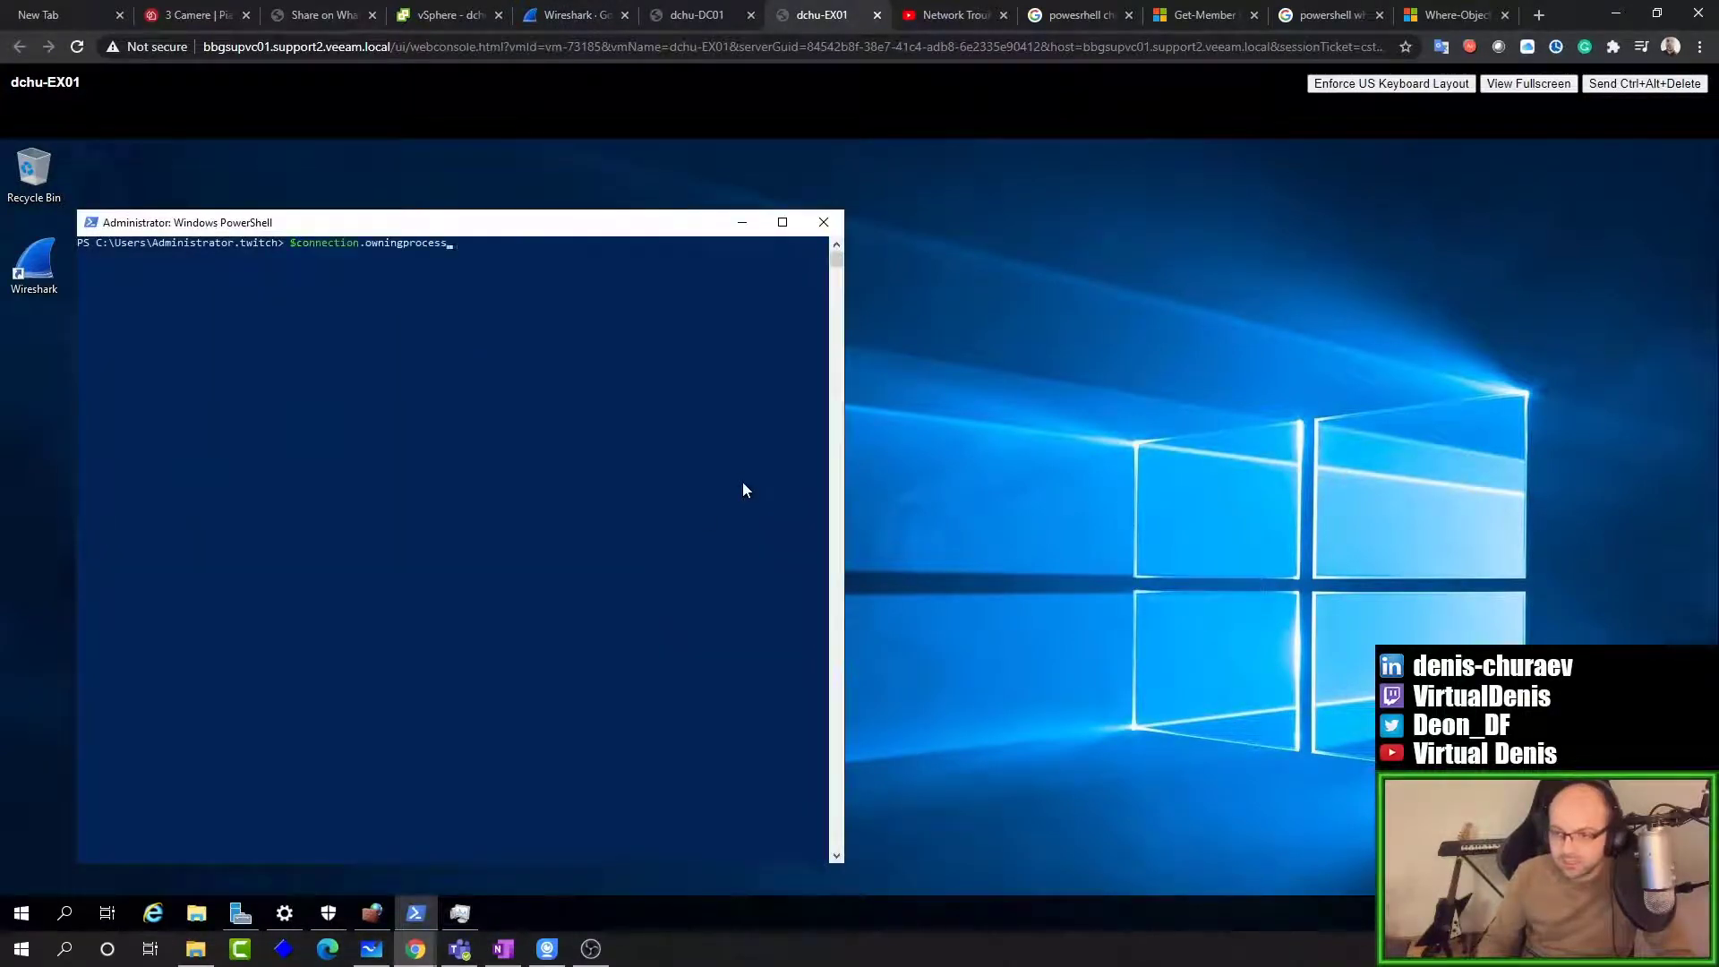
key(Up)
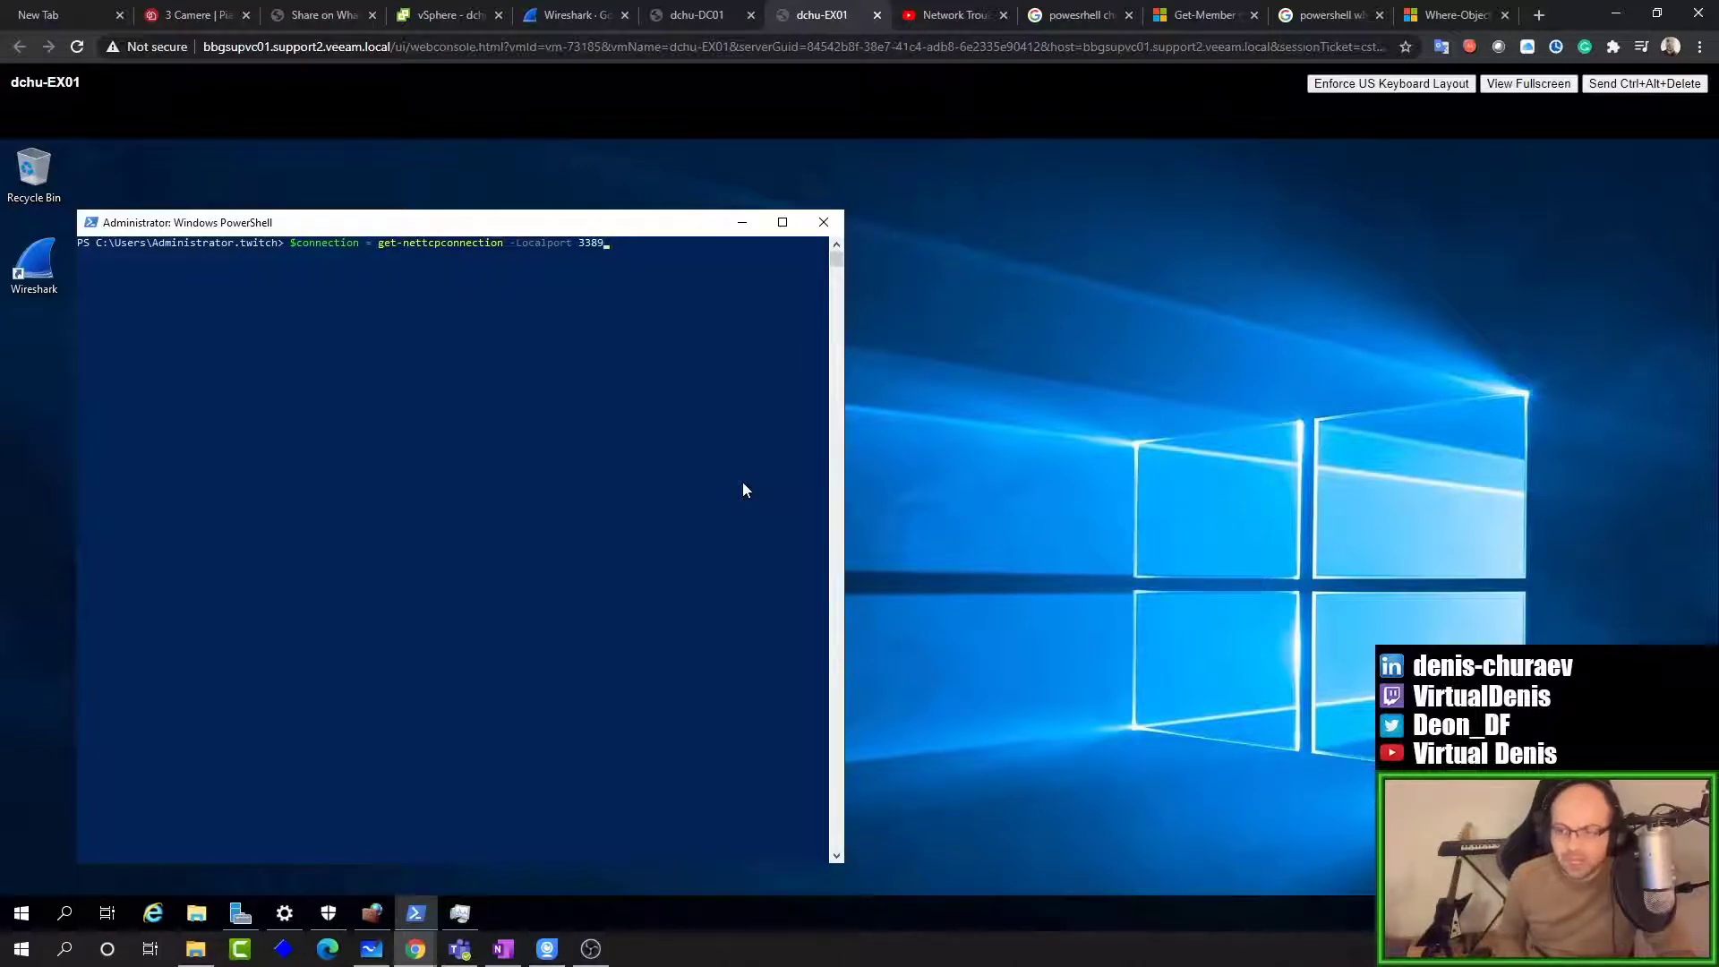
mouse_move(378, 244)
mouse_down()
mouse_move(586, 245)
mouse_move(363, 242)
mouse_move(378, 243)
mouse_up()
click(524, 245)
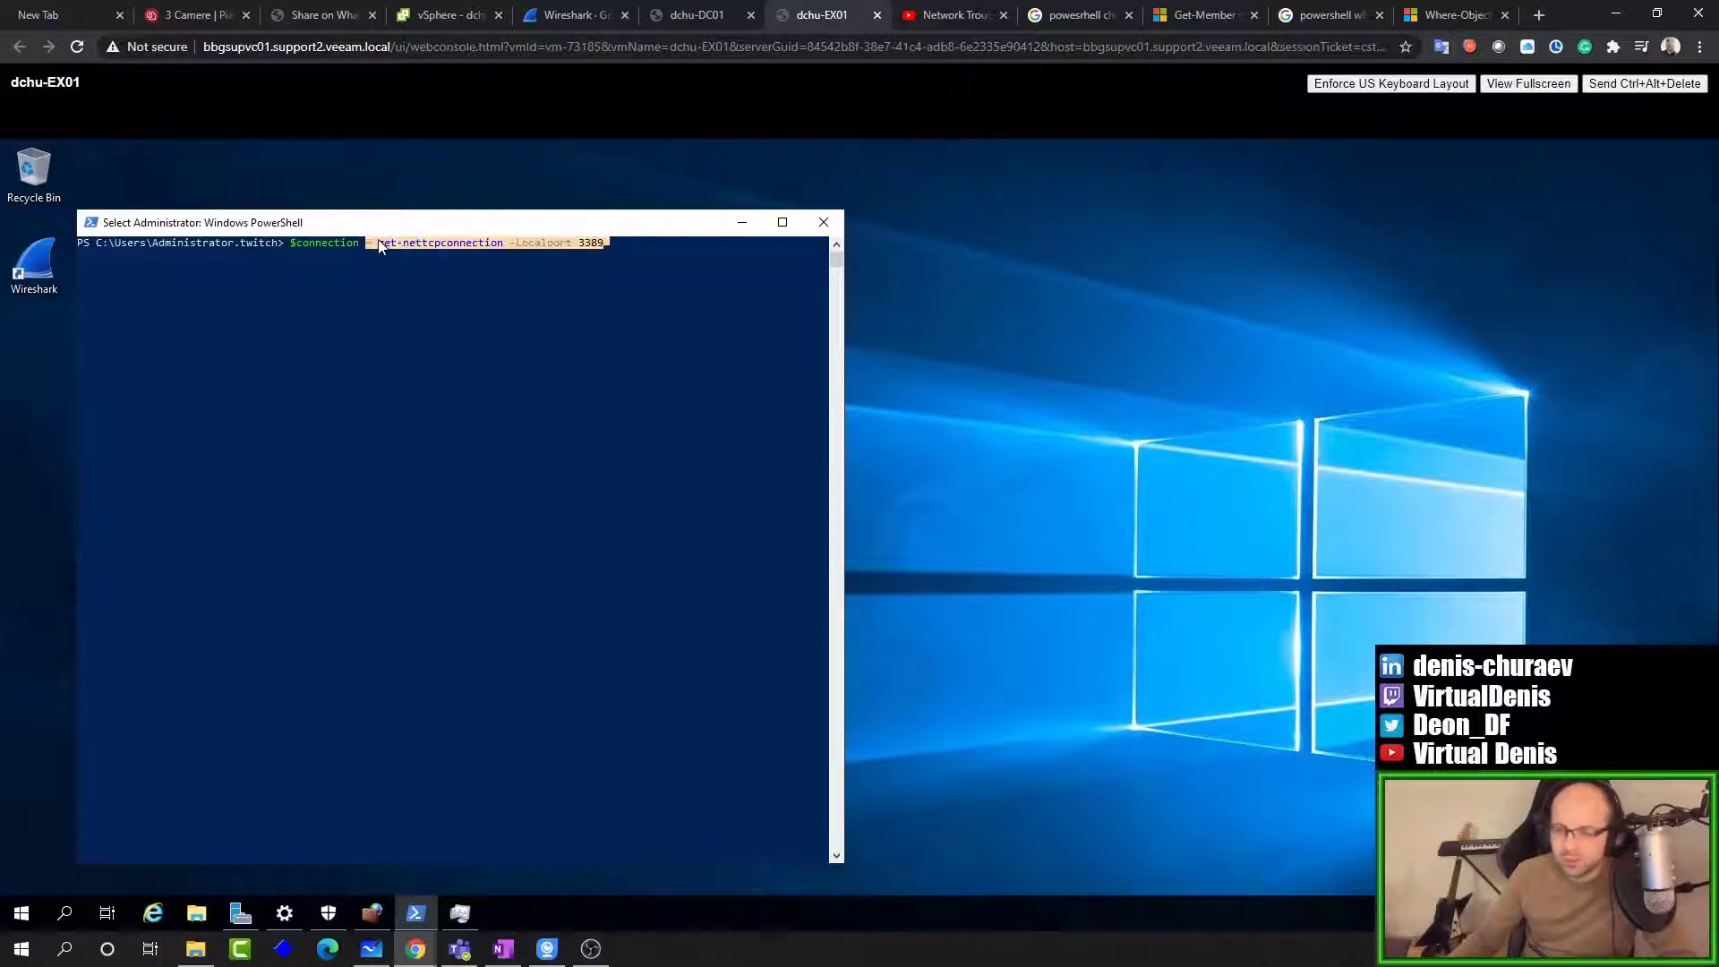
click(480, 269)
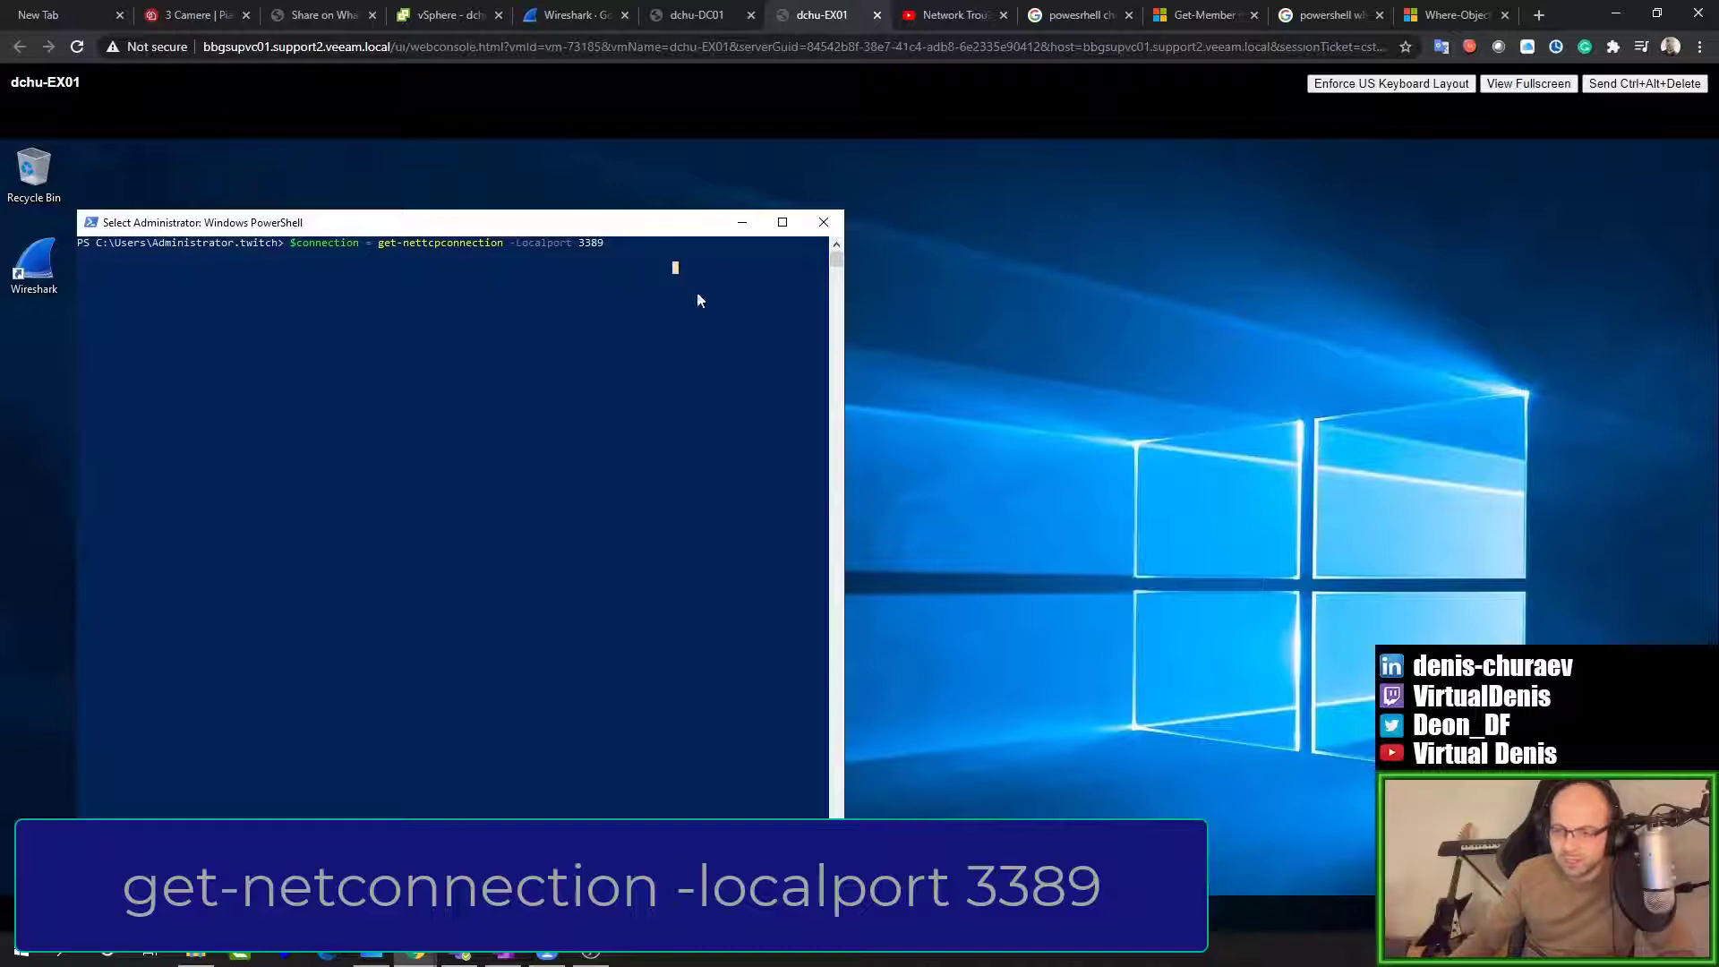
key(Escape)
key(Return)
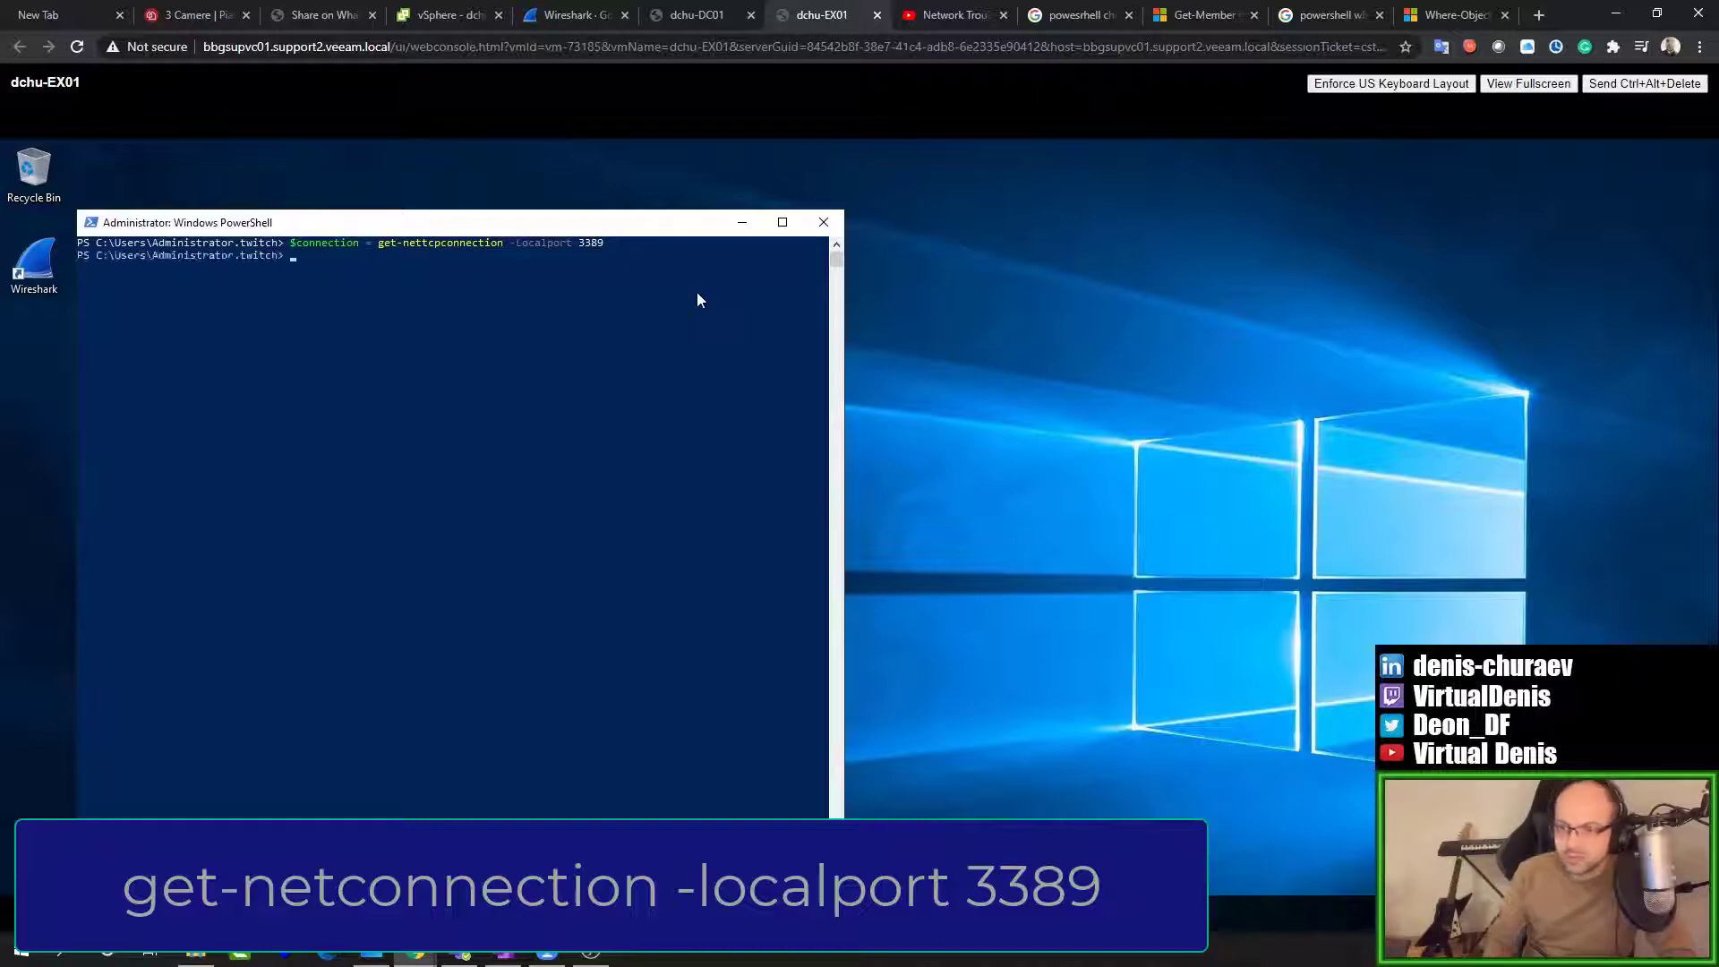
Step: Output the contents of $connection and highlight the variable assignment and the listed port 3389 entries
drag(287, 243, 369, 243)
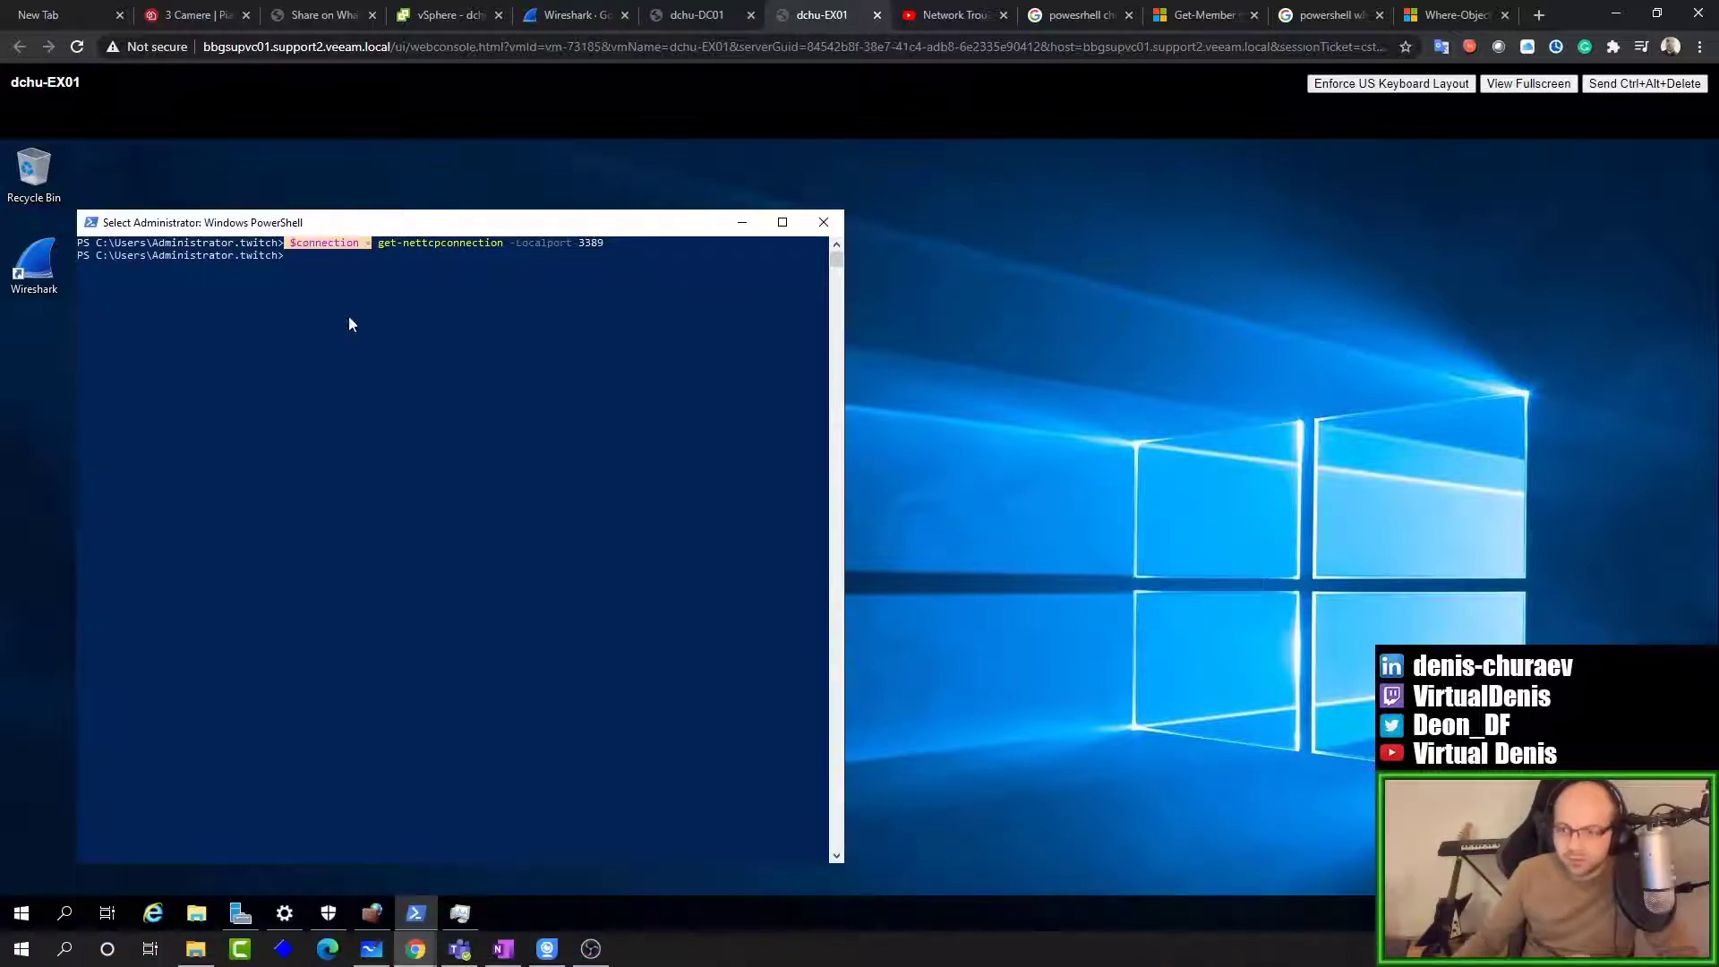
click(514, 413)
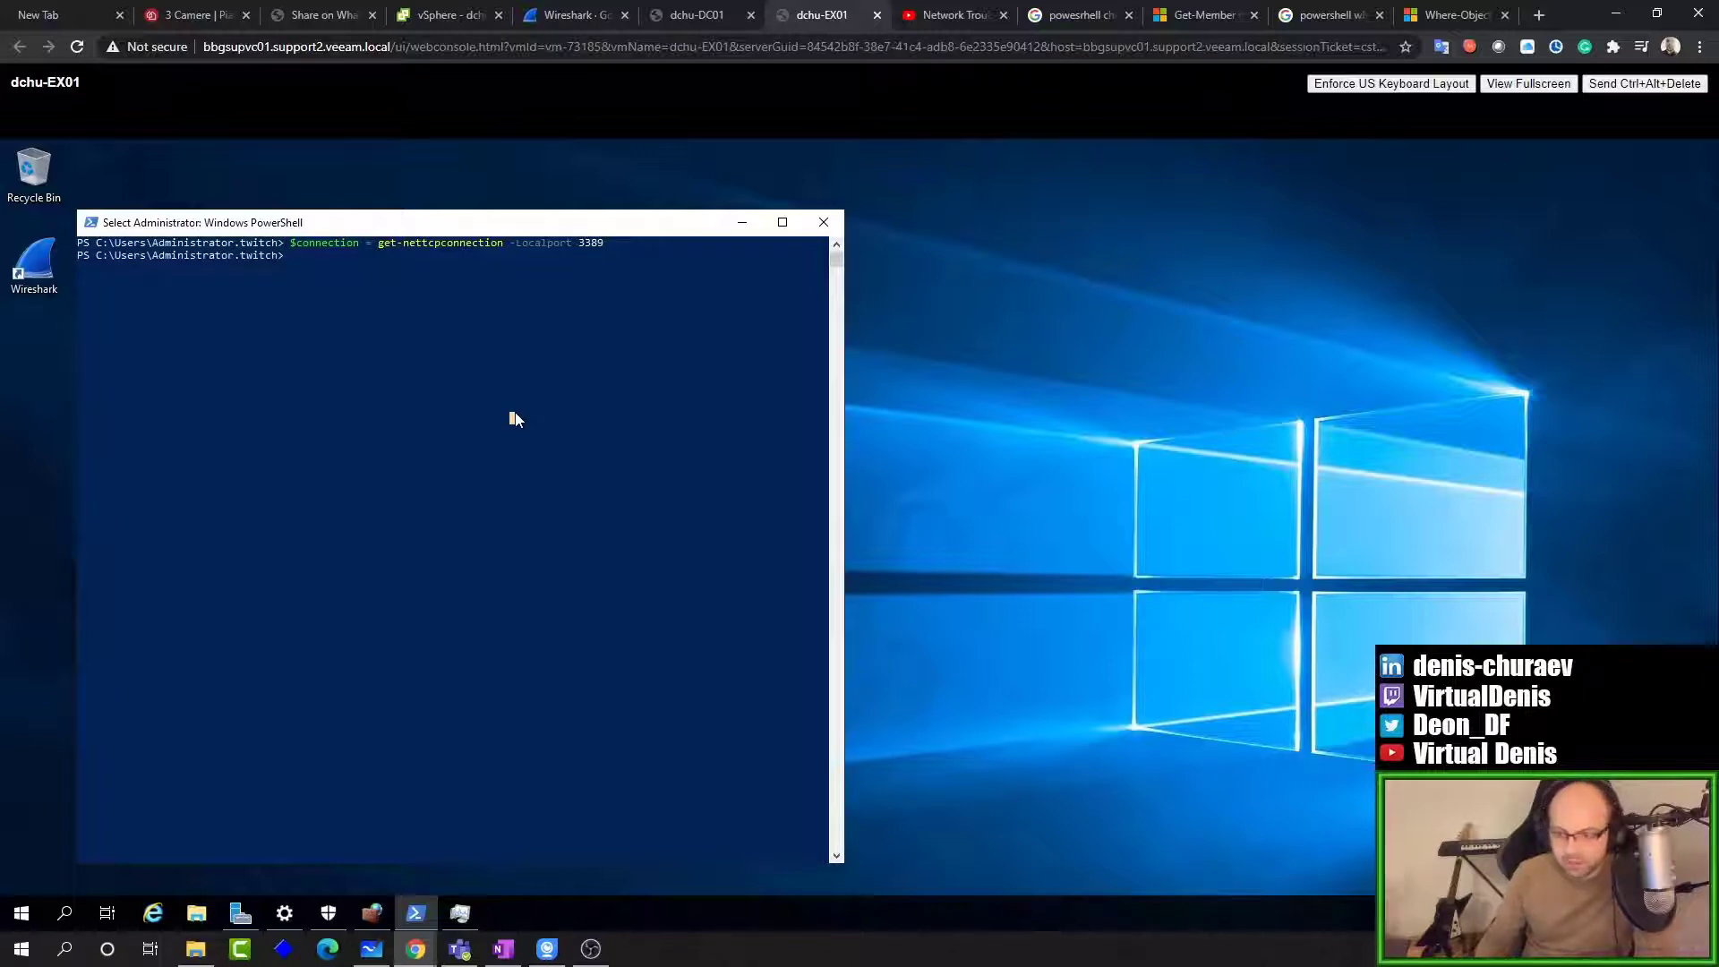
key(Escape)
text($connecti)
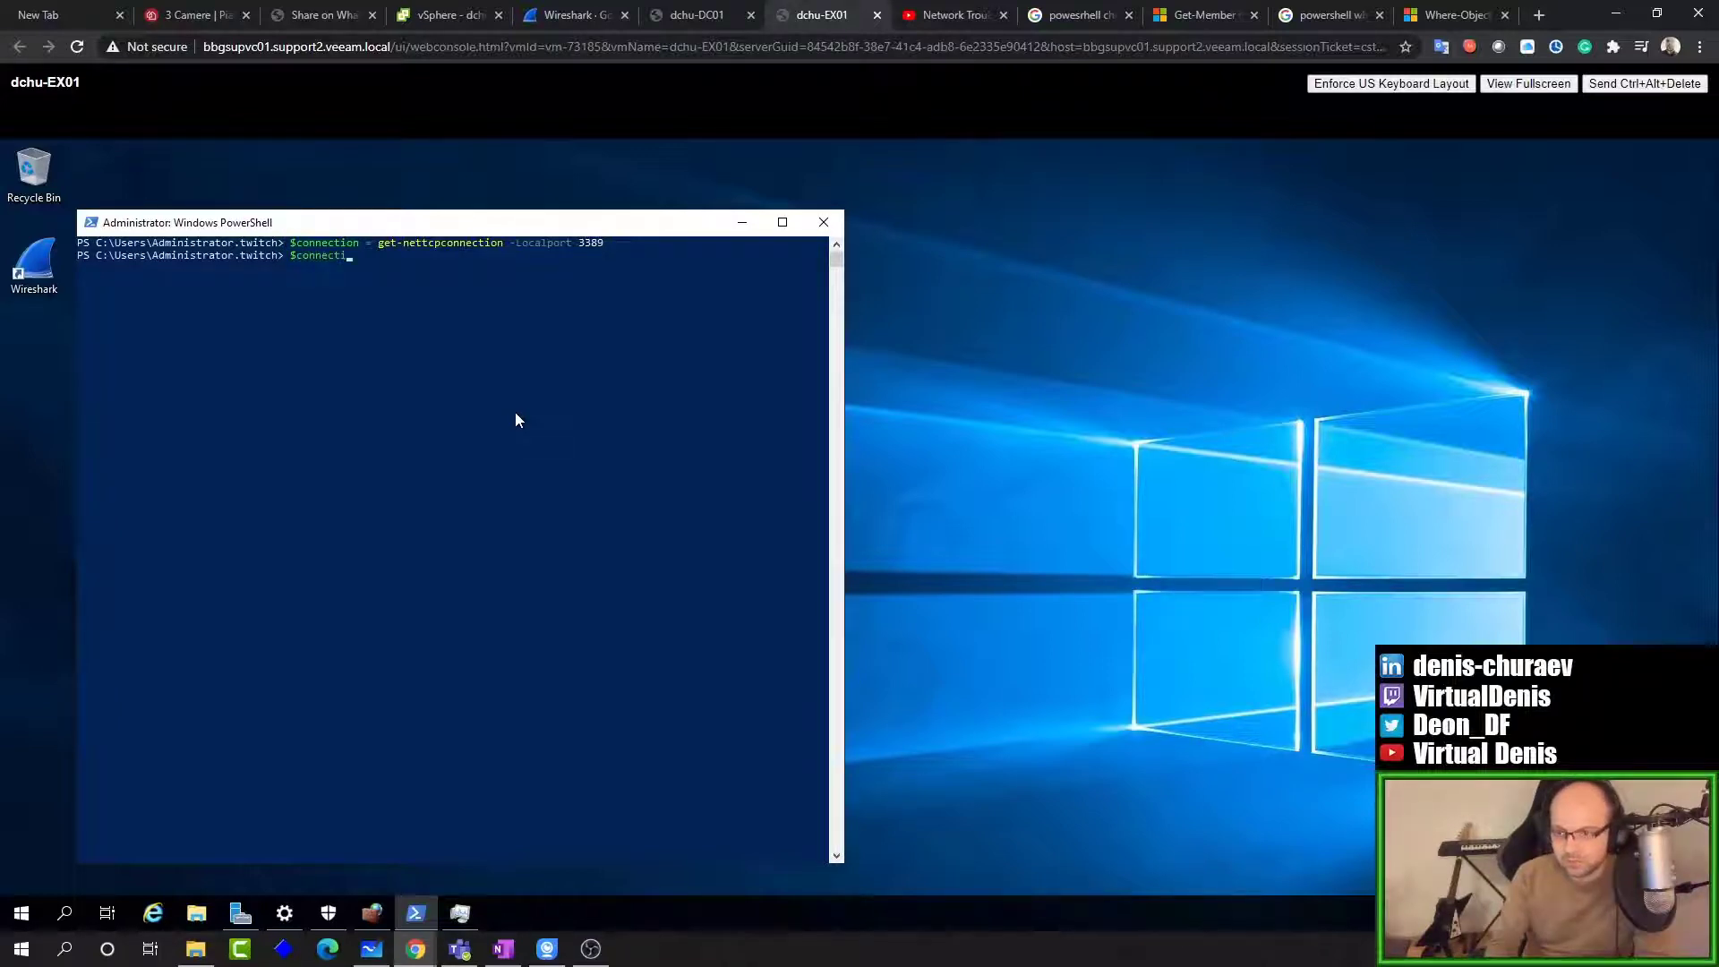
text(on)
key(Return)
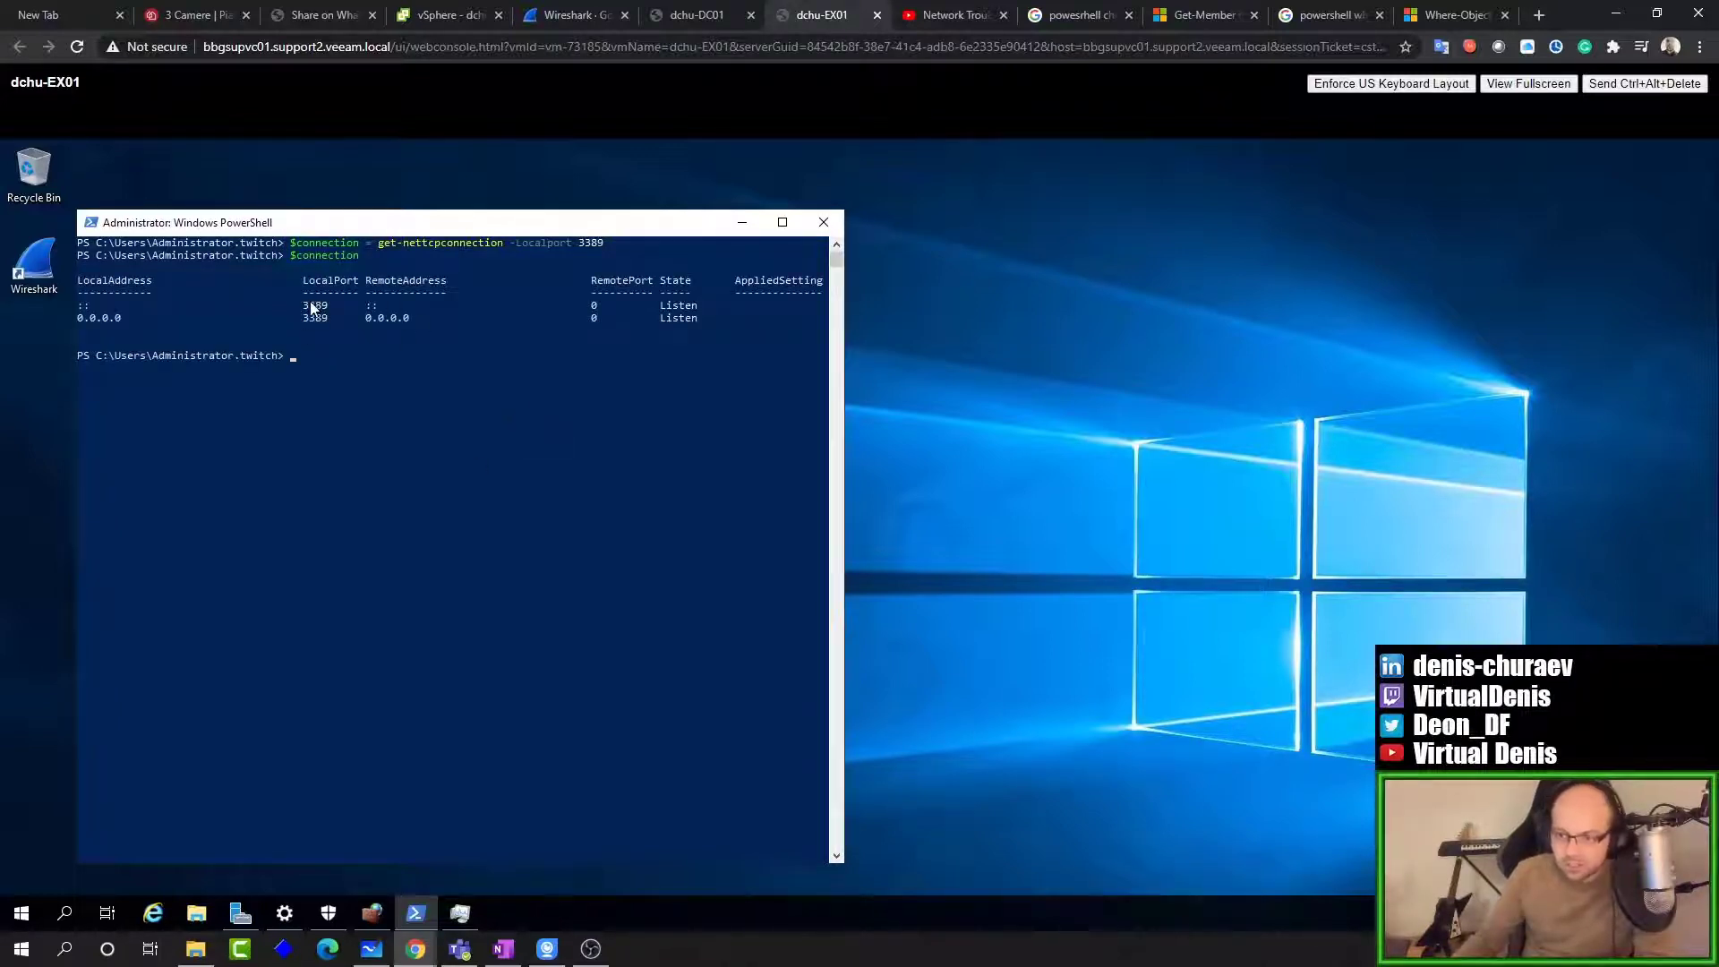
drag(83, 287, 752, 317)
drag(577, 368, 514, 393)
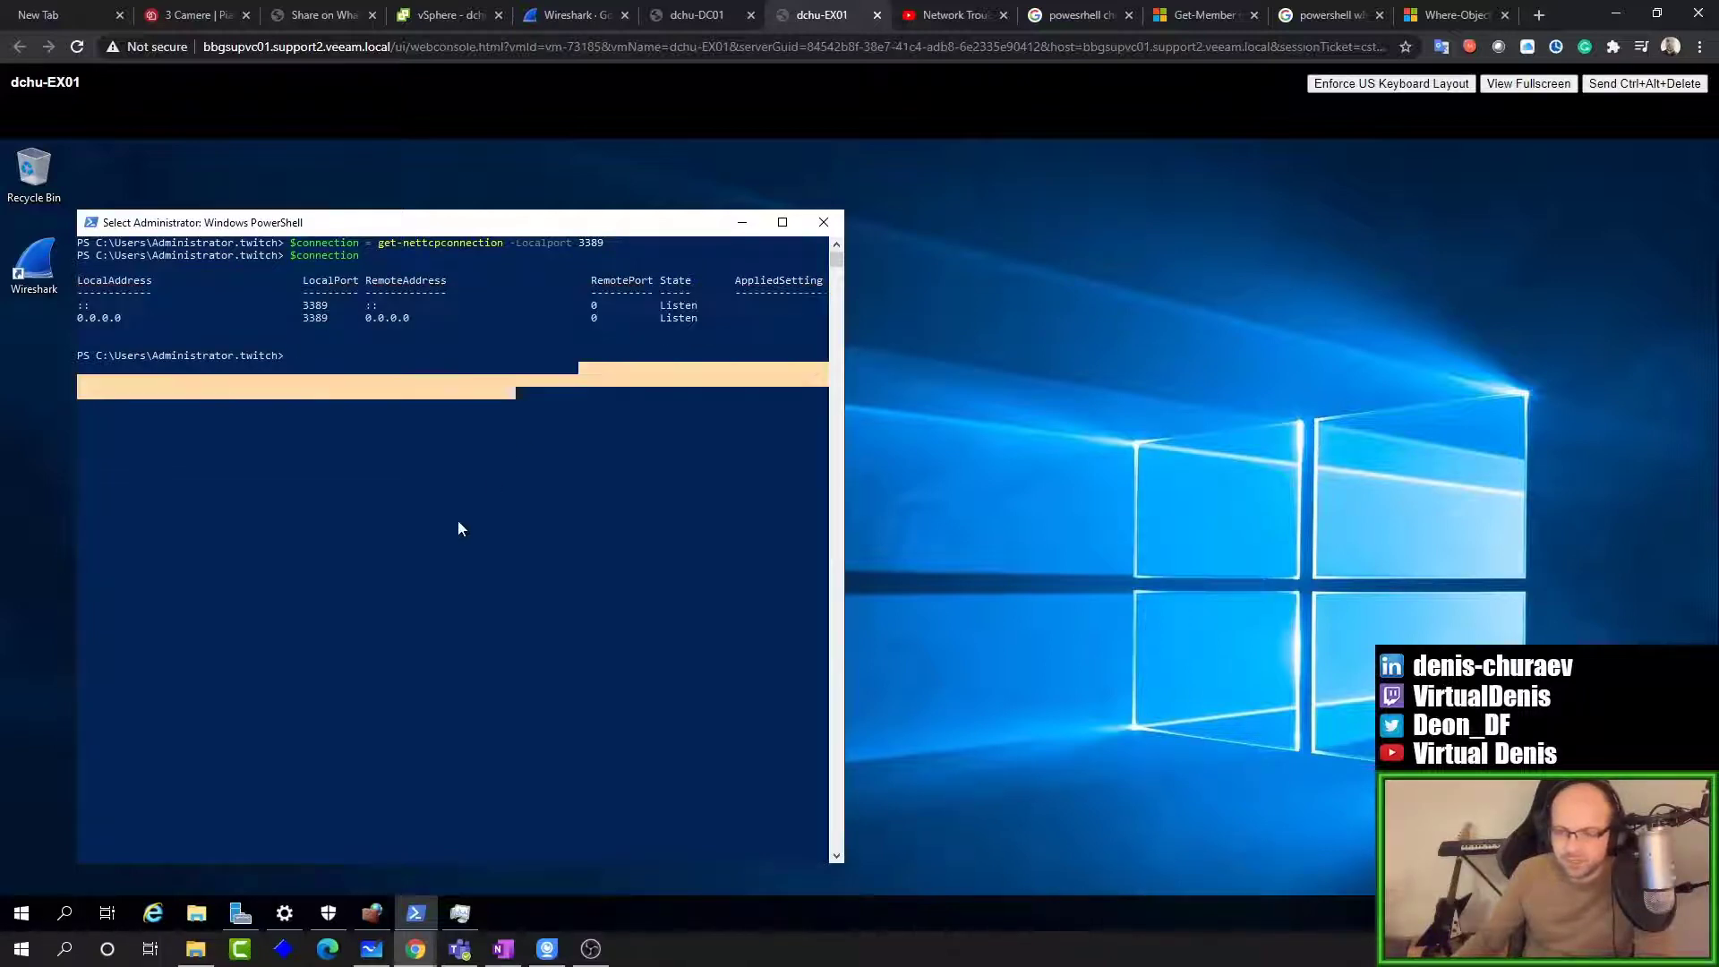
click(355, 405)
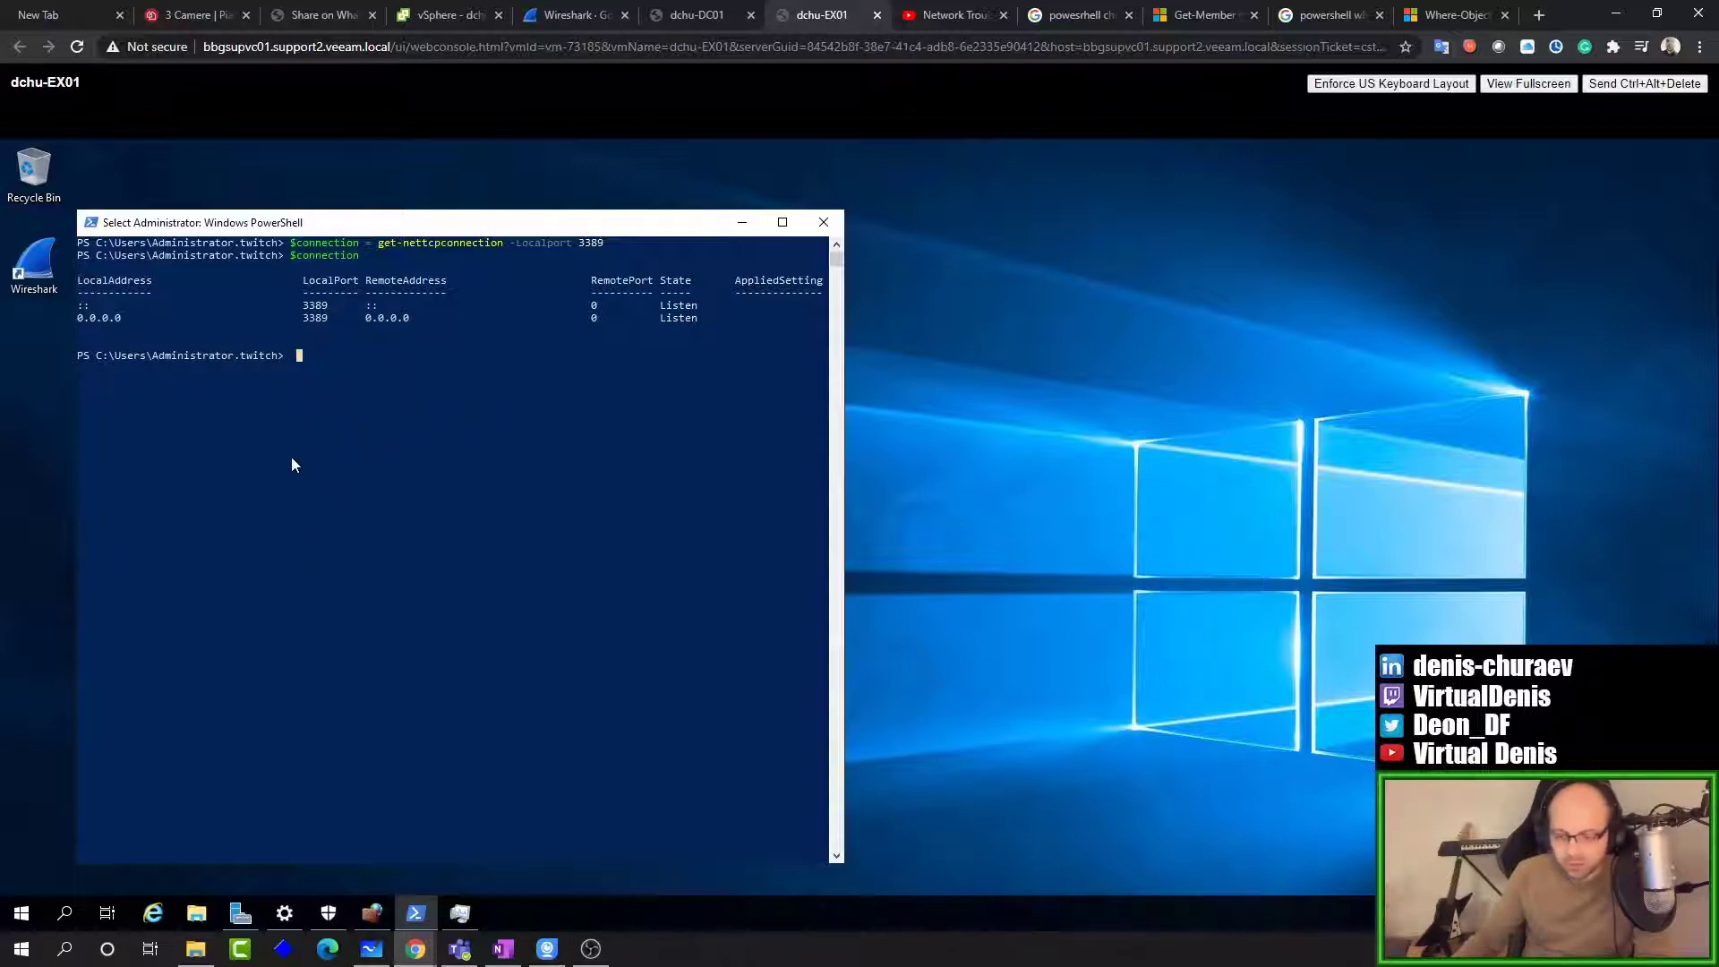
Step: Output $connection.owningprocess and highlight the returned process ID together with the commands that lead to it
key(Escape)
text($co)
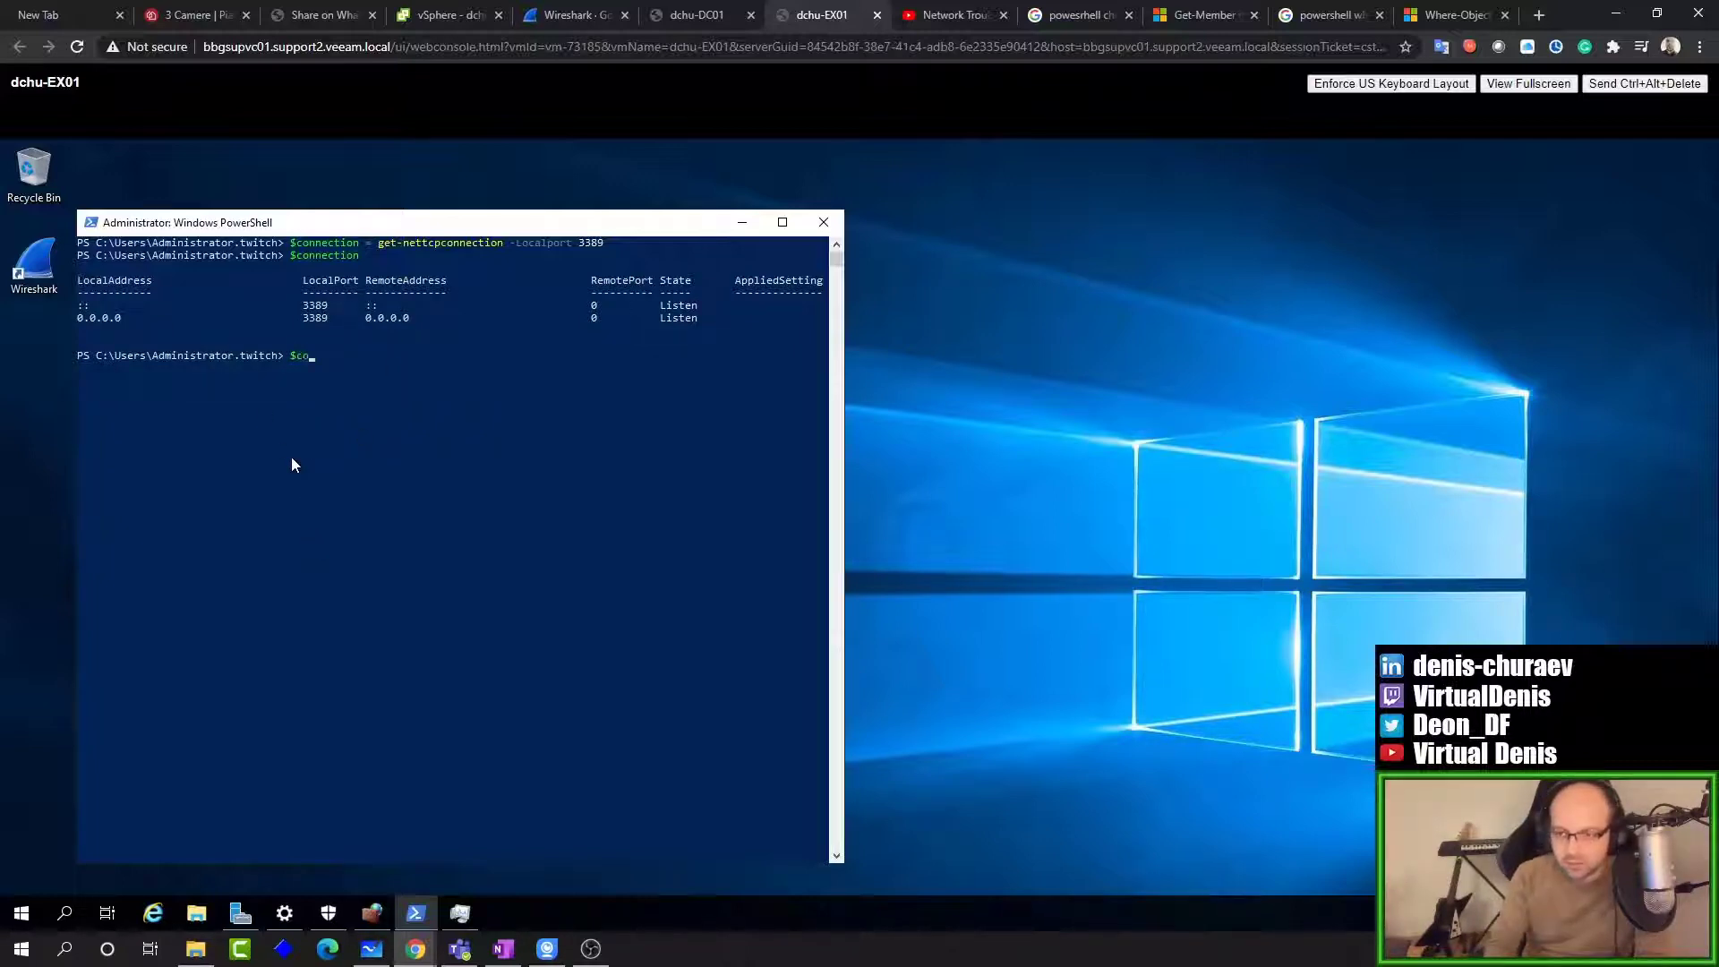
text(nnectio)
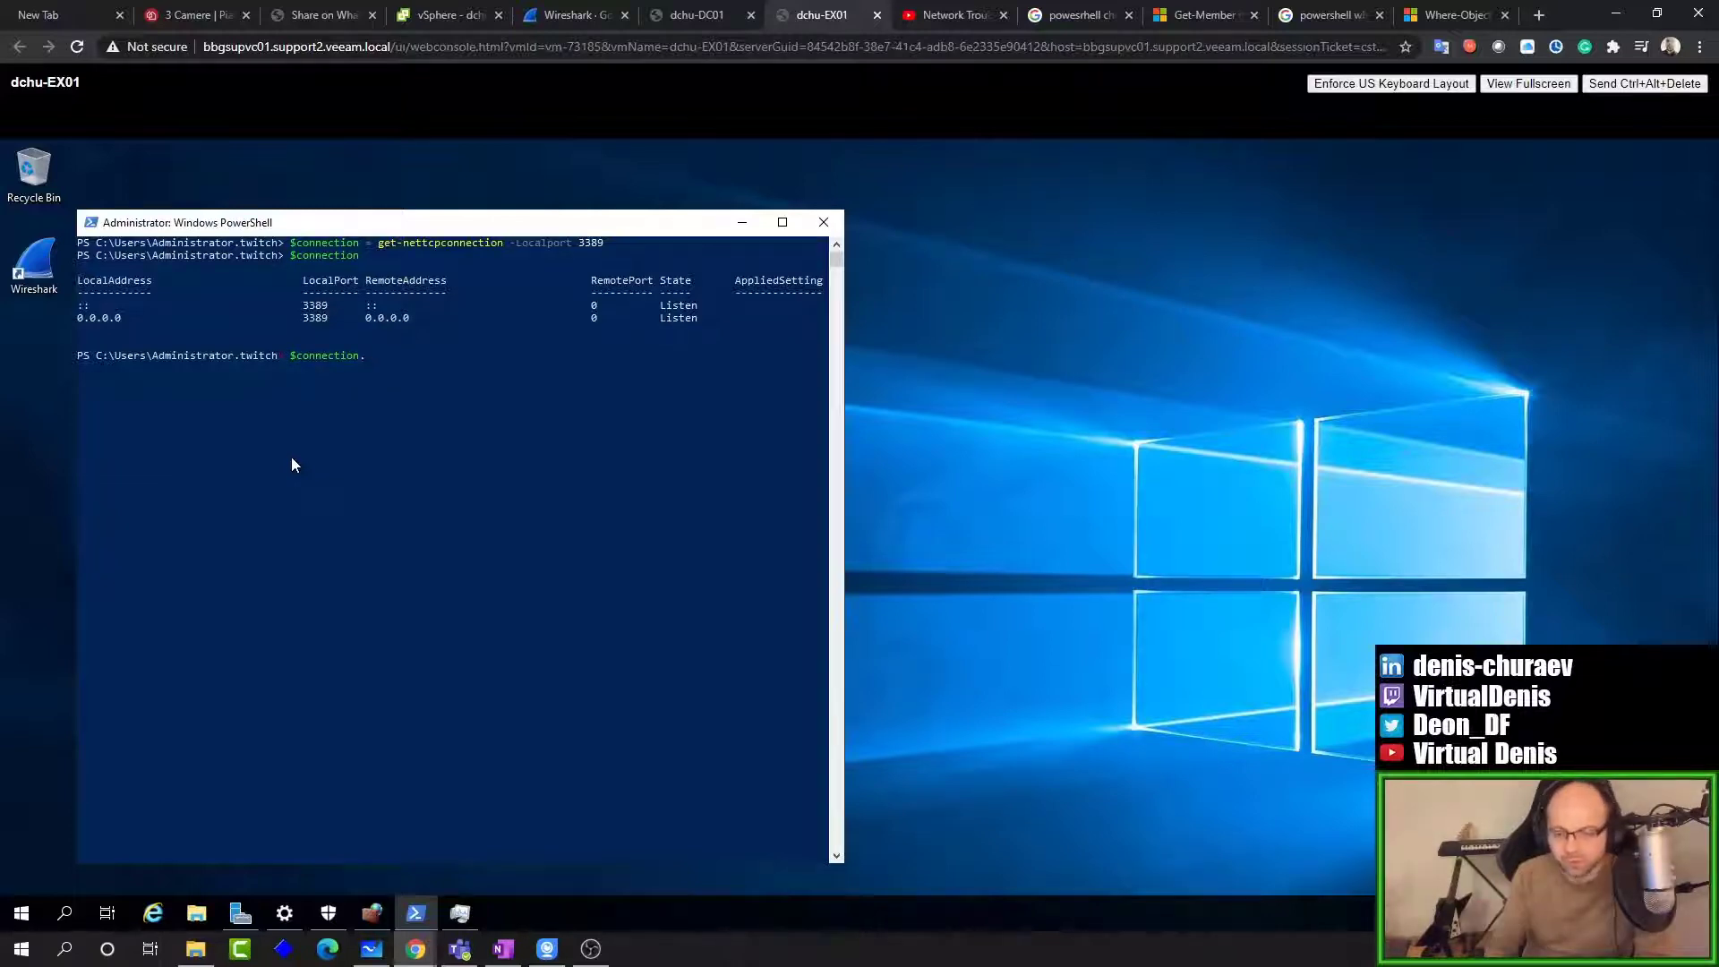
text(n.owningprocess)
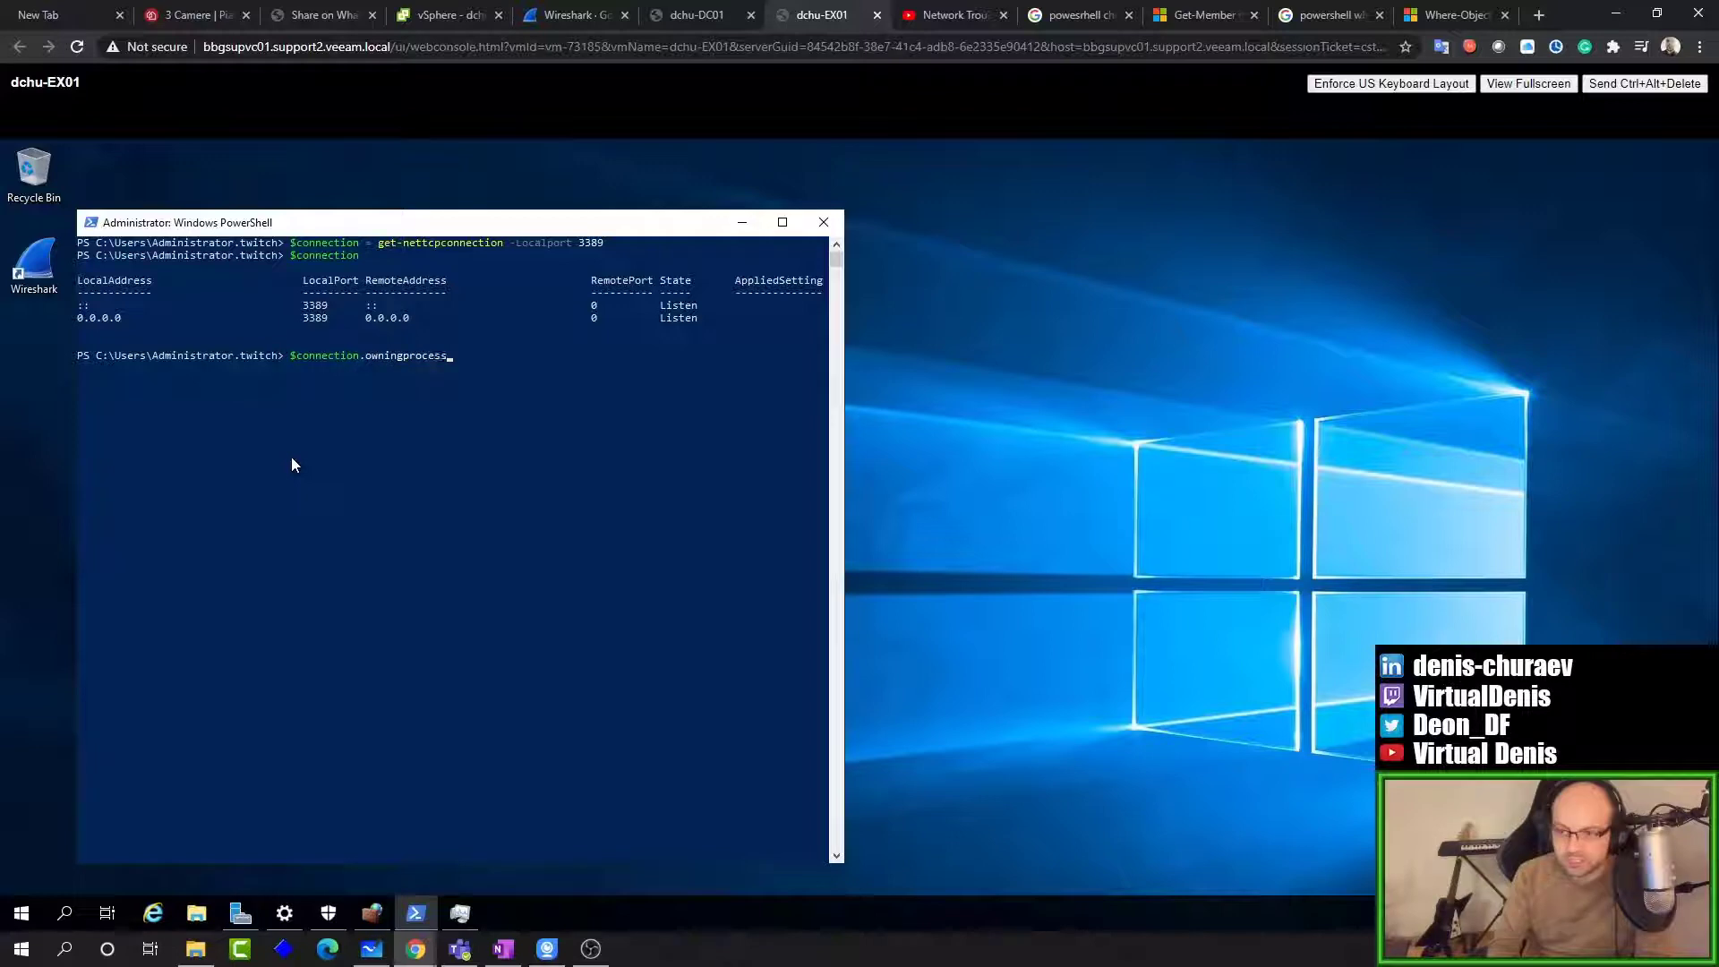
key(Return)
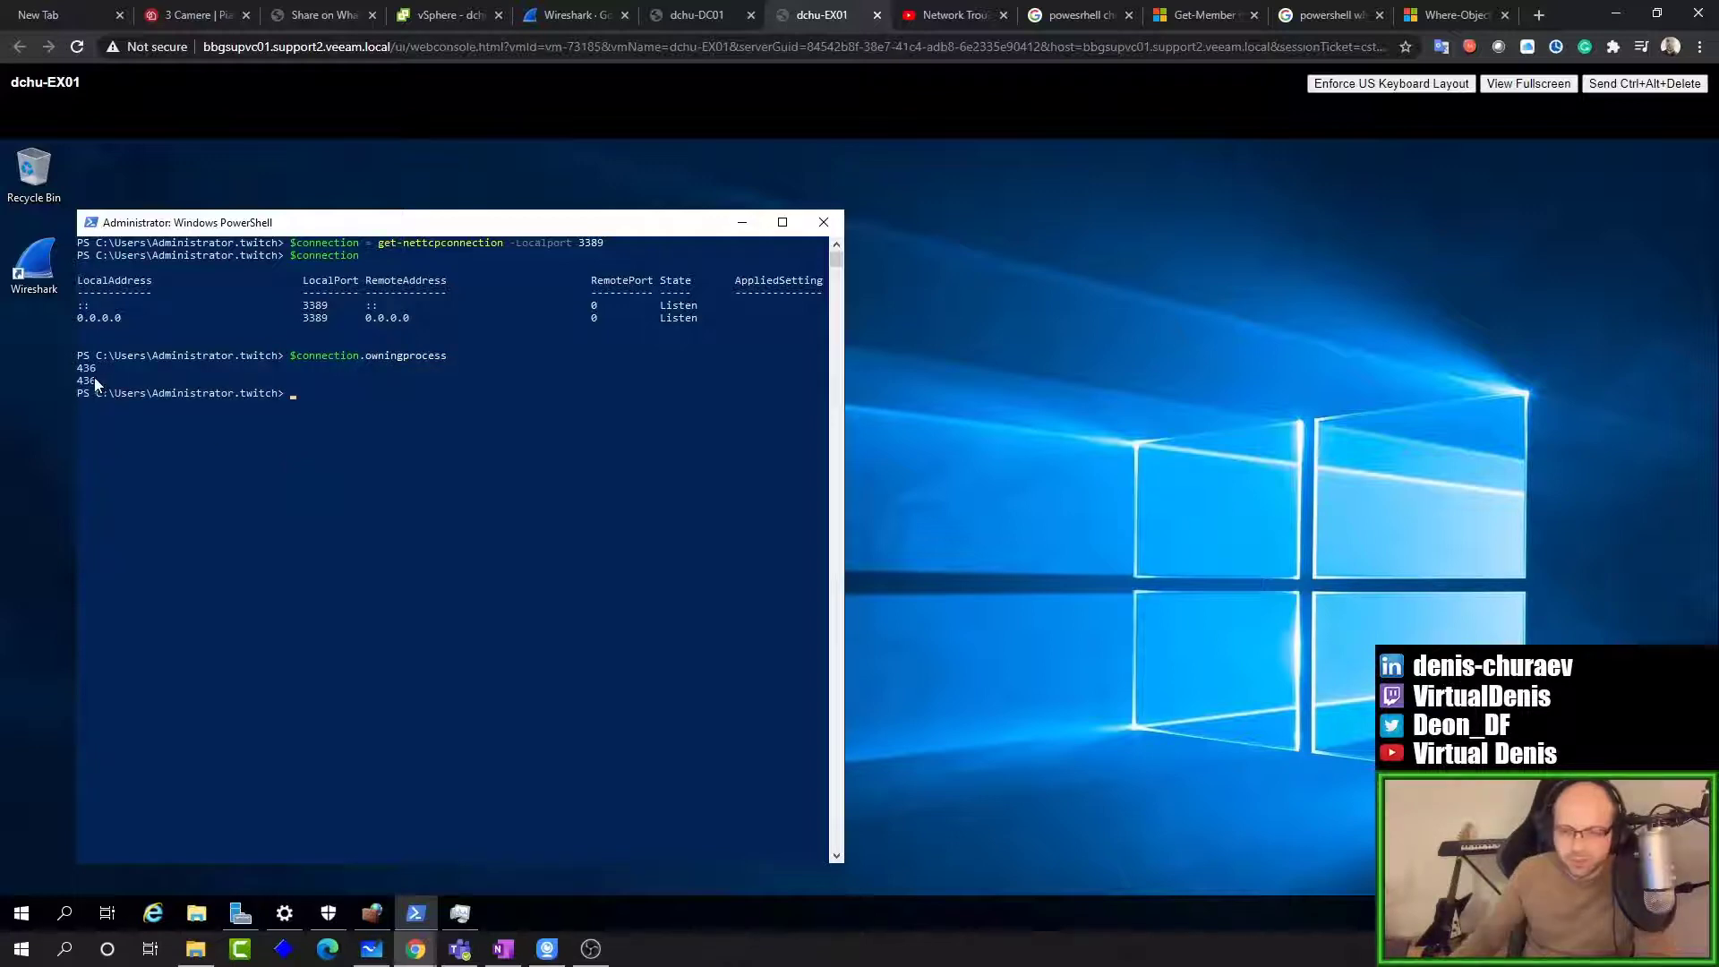
drag(94, 380, 80, 382)
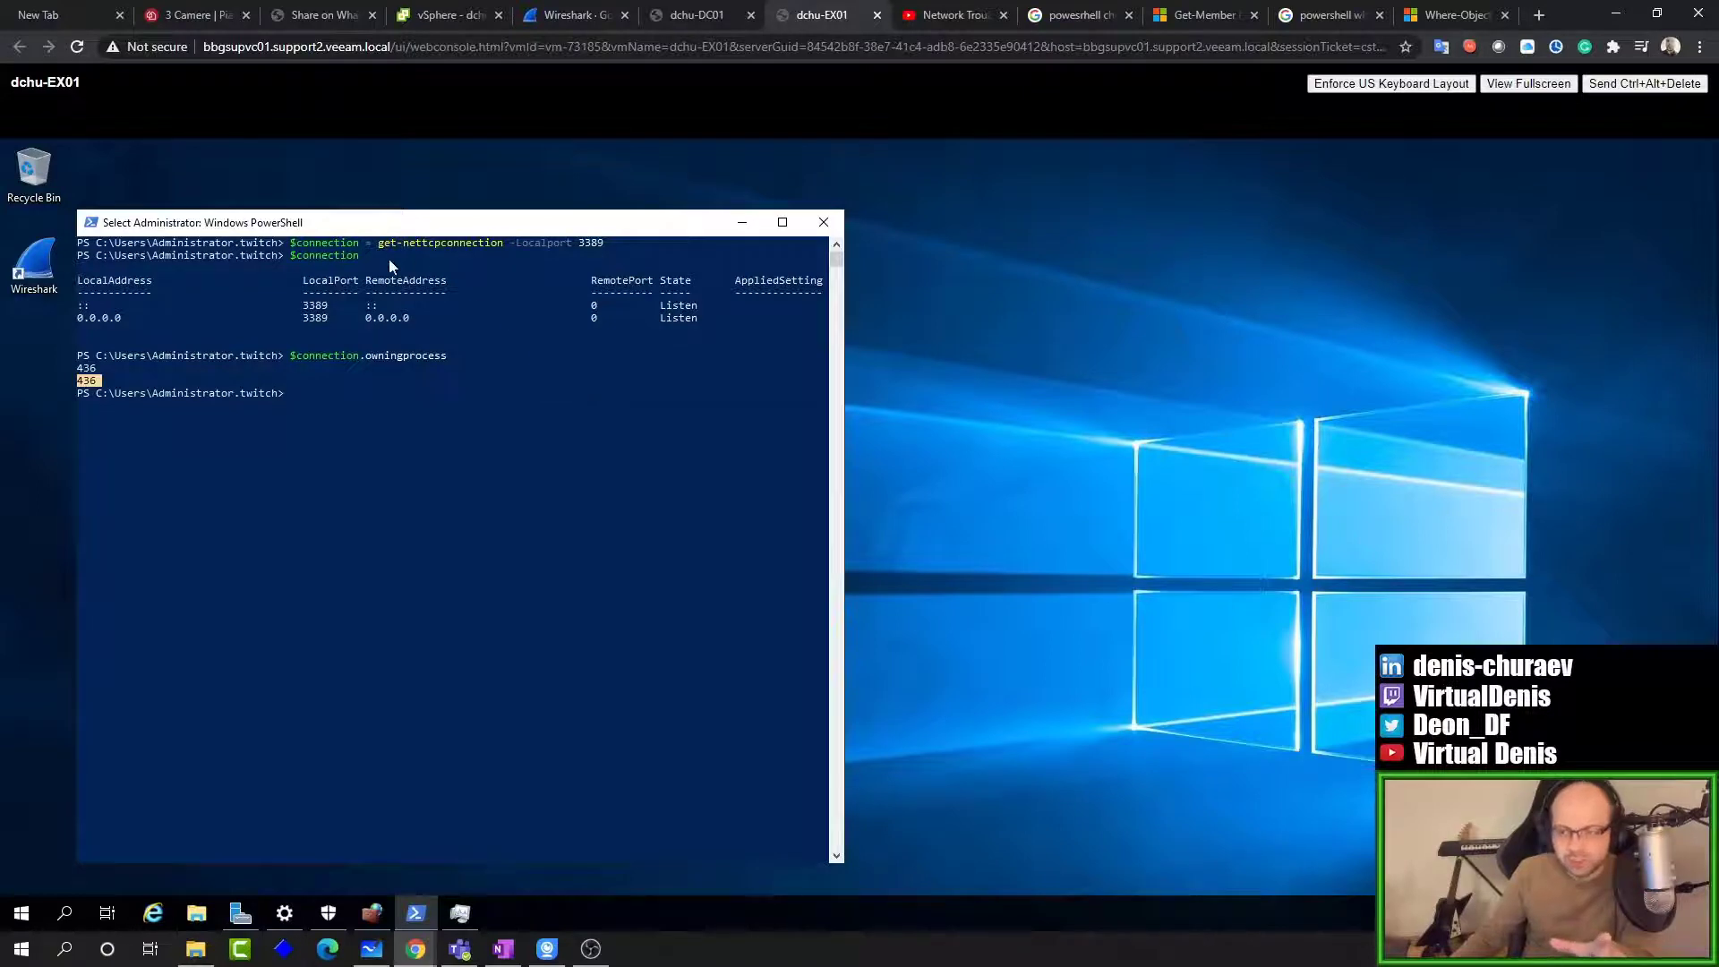
drag(380, 243, 599, 242)
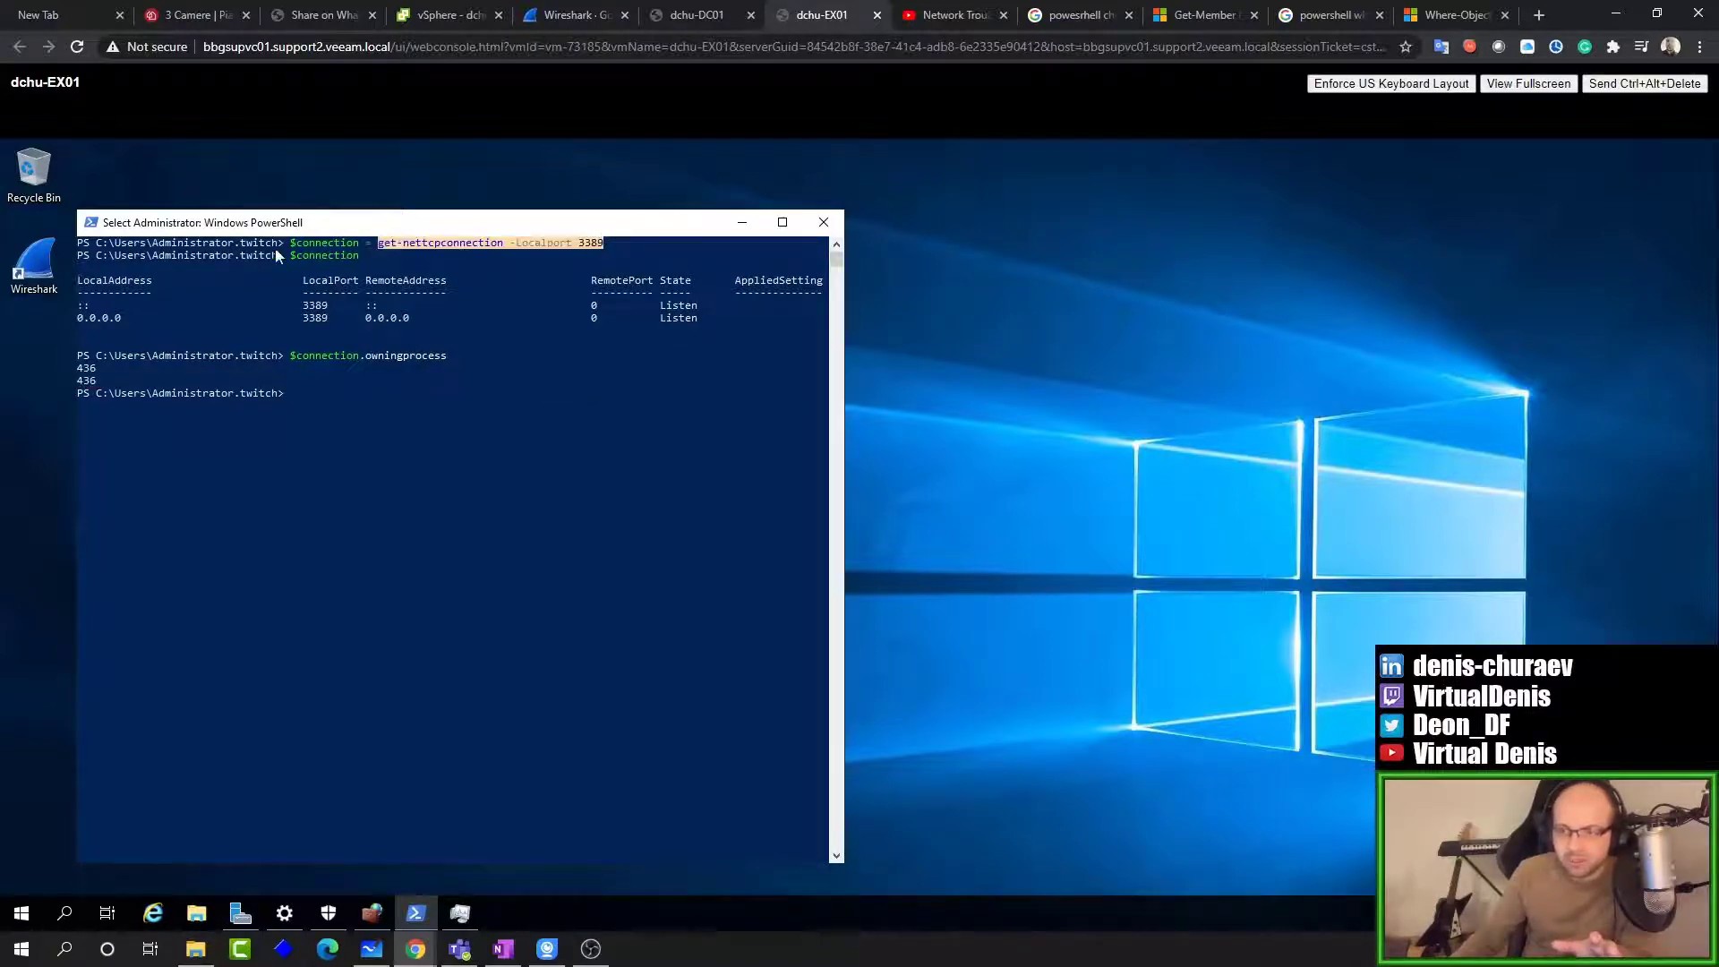
drag(291, 243, 369, 246)
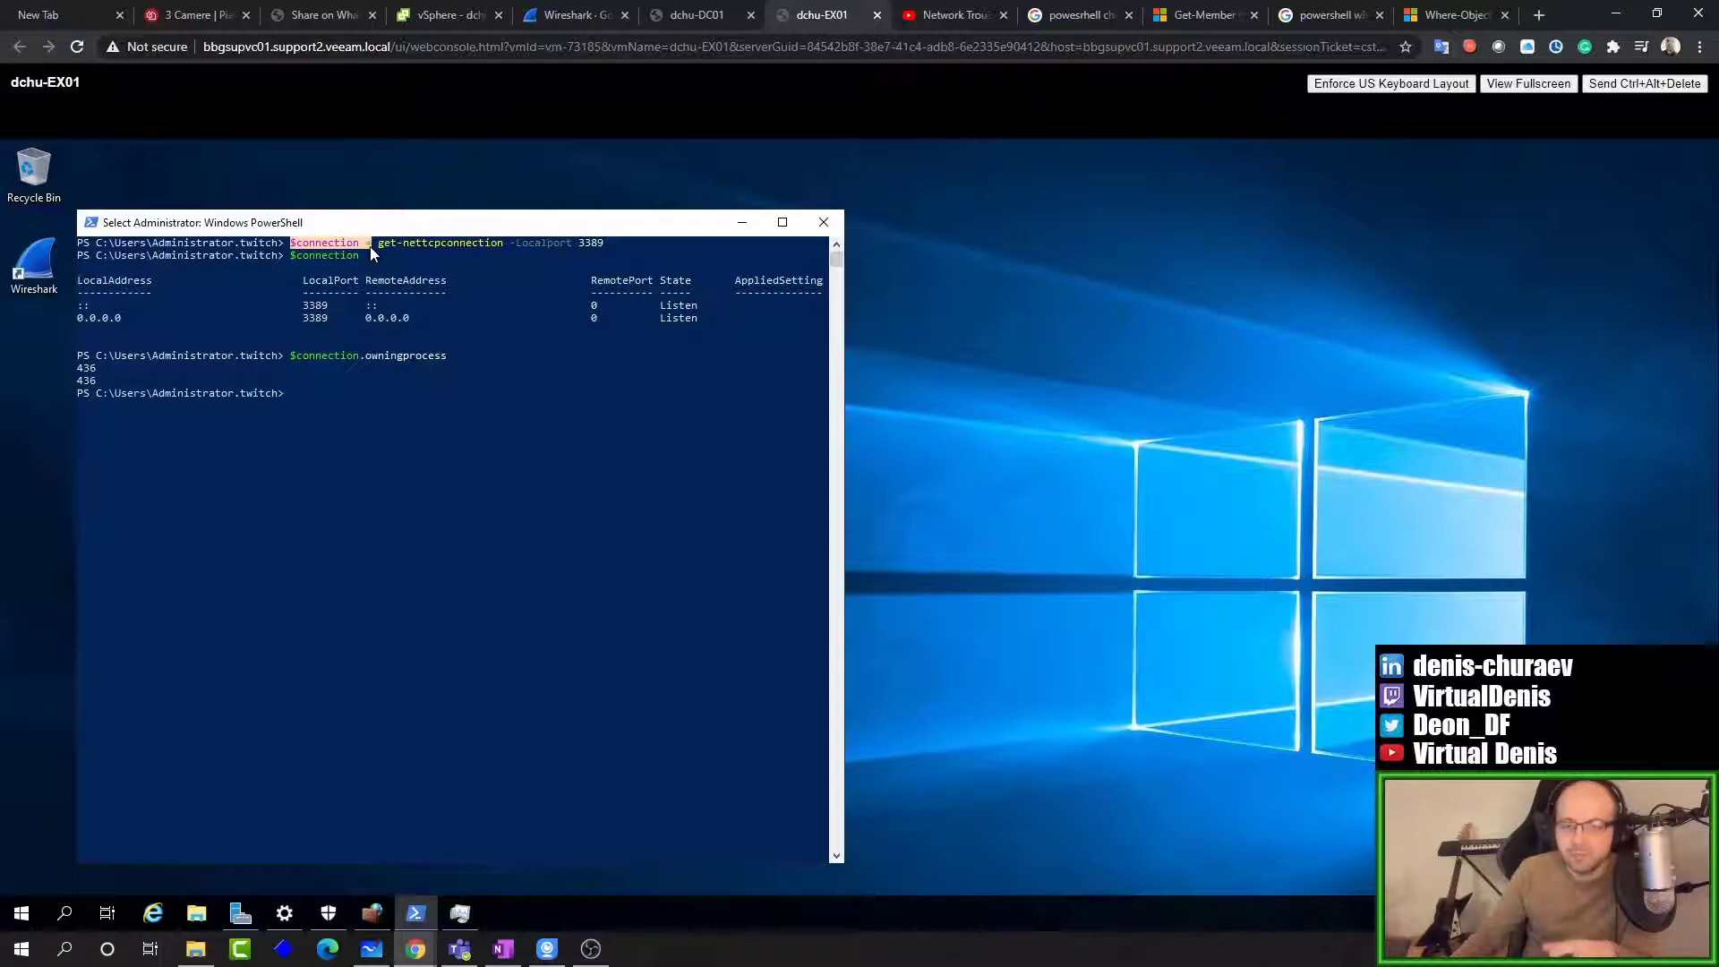
drag(360, 256, 287, 260)
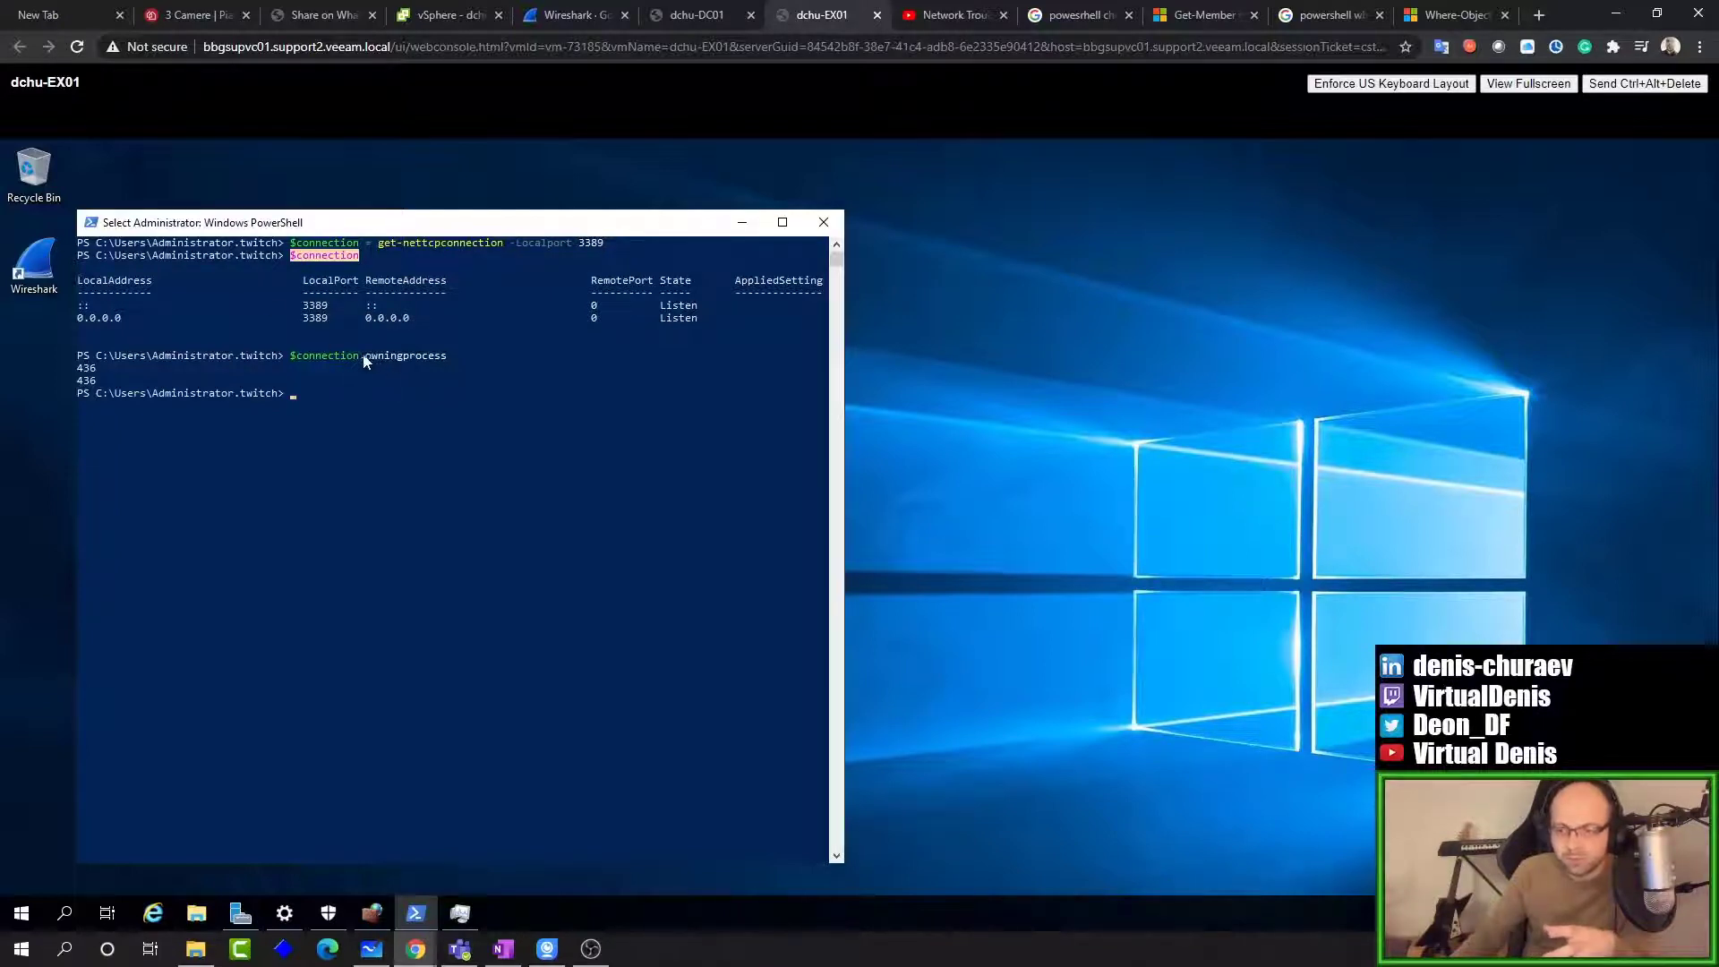
drag(361, 355, 445, 360)
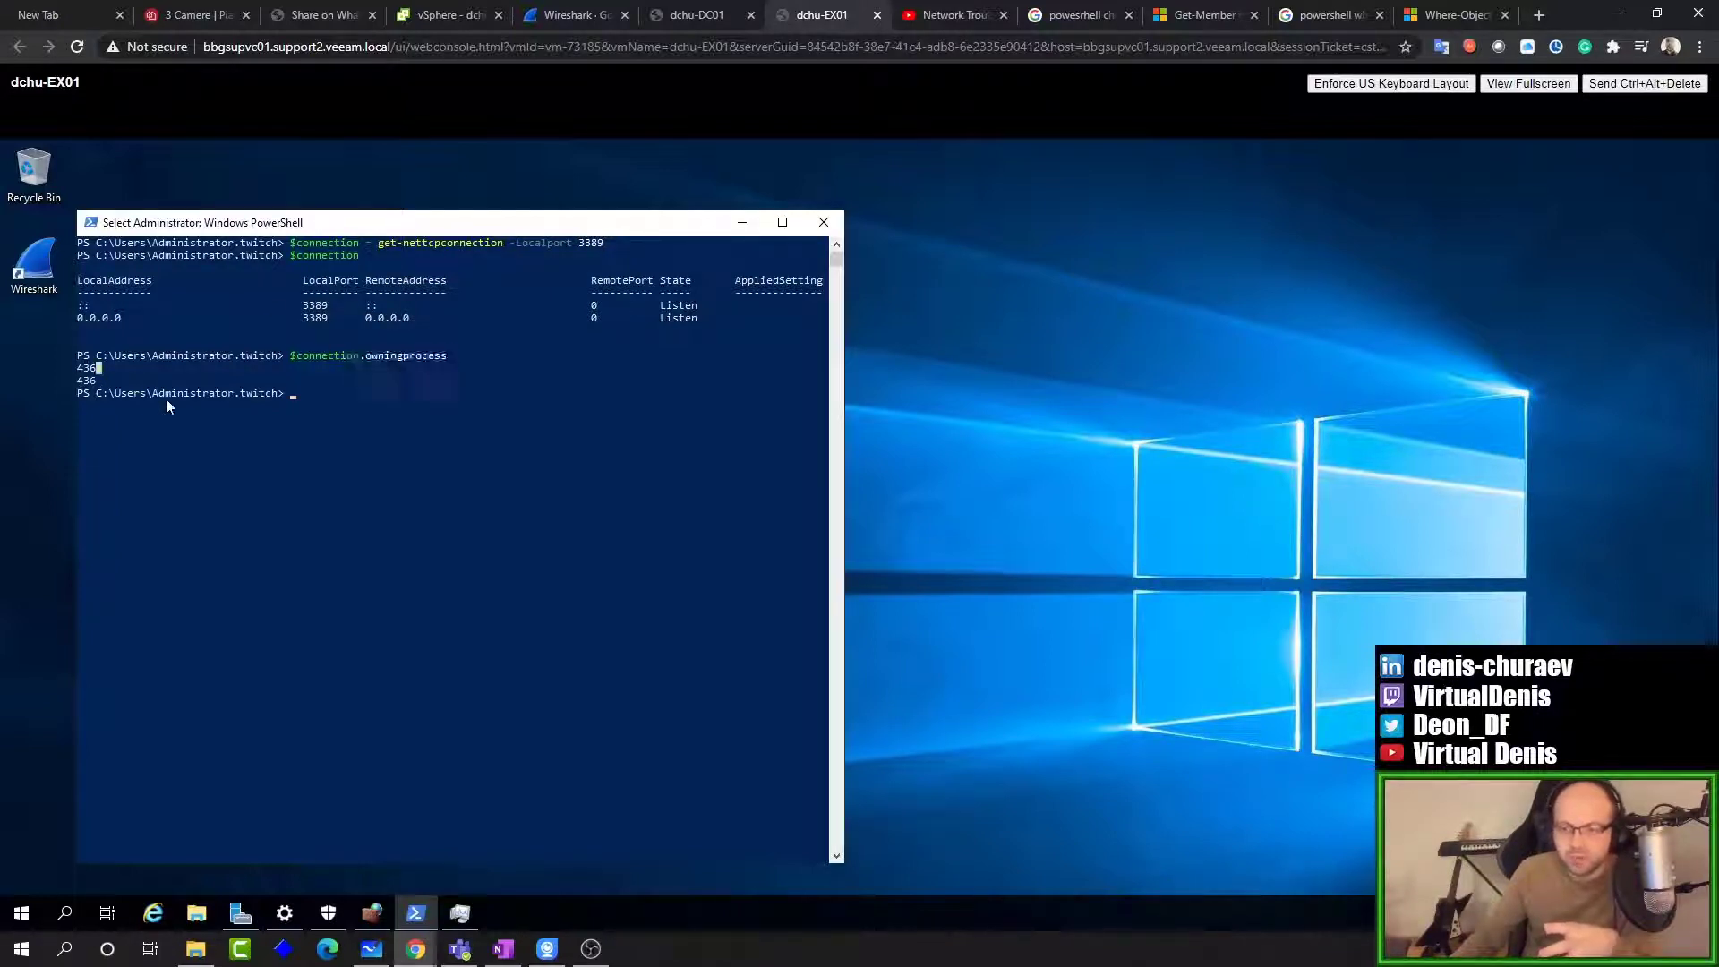
click(424, 468)
Step: Bring up Task Manager's process details and select the svchost.exe process with PID 436
click(471, 905)
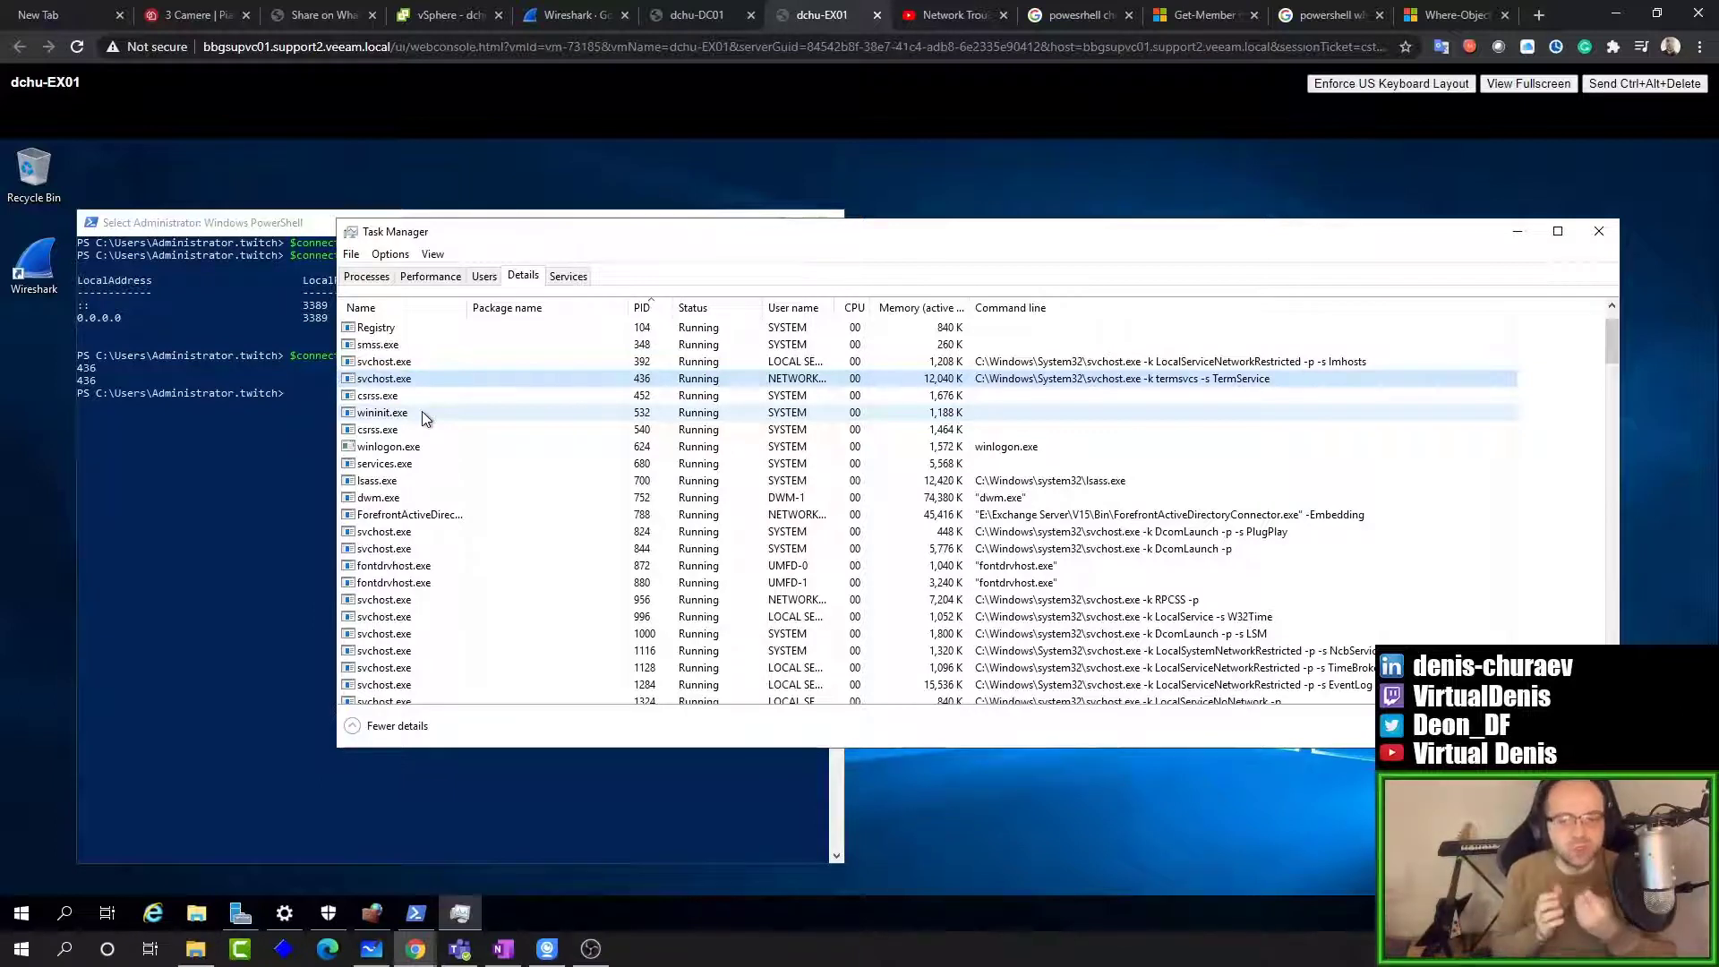
click(381, 363)
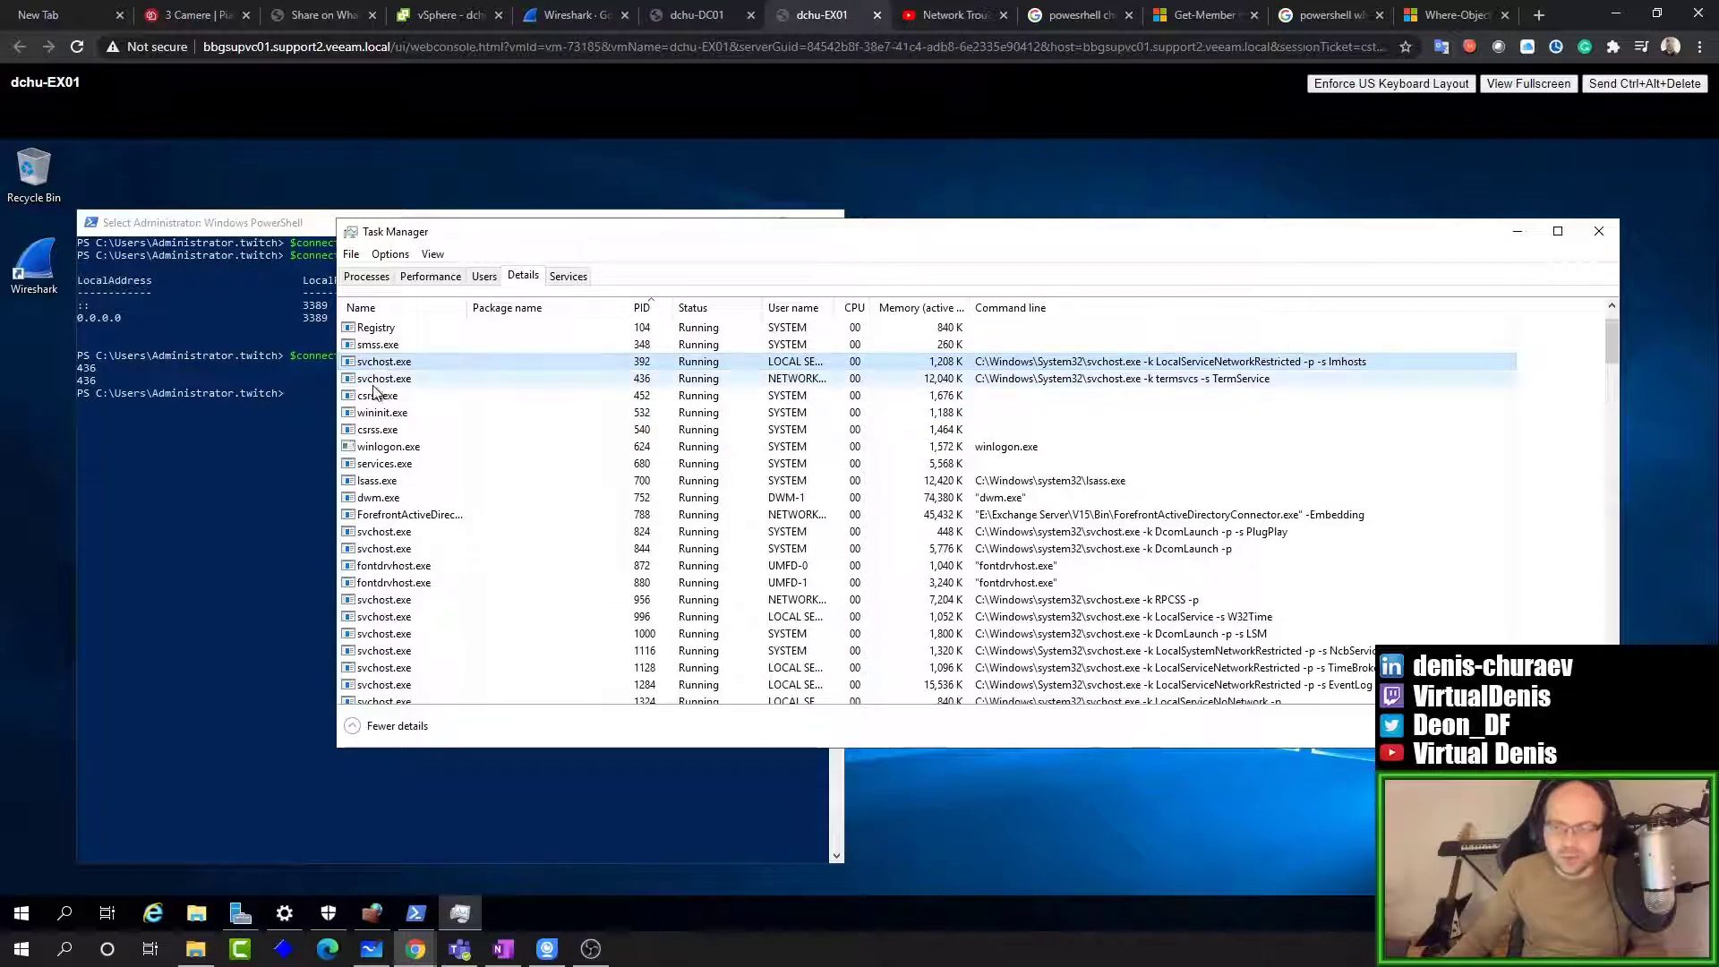
click(377, 380)
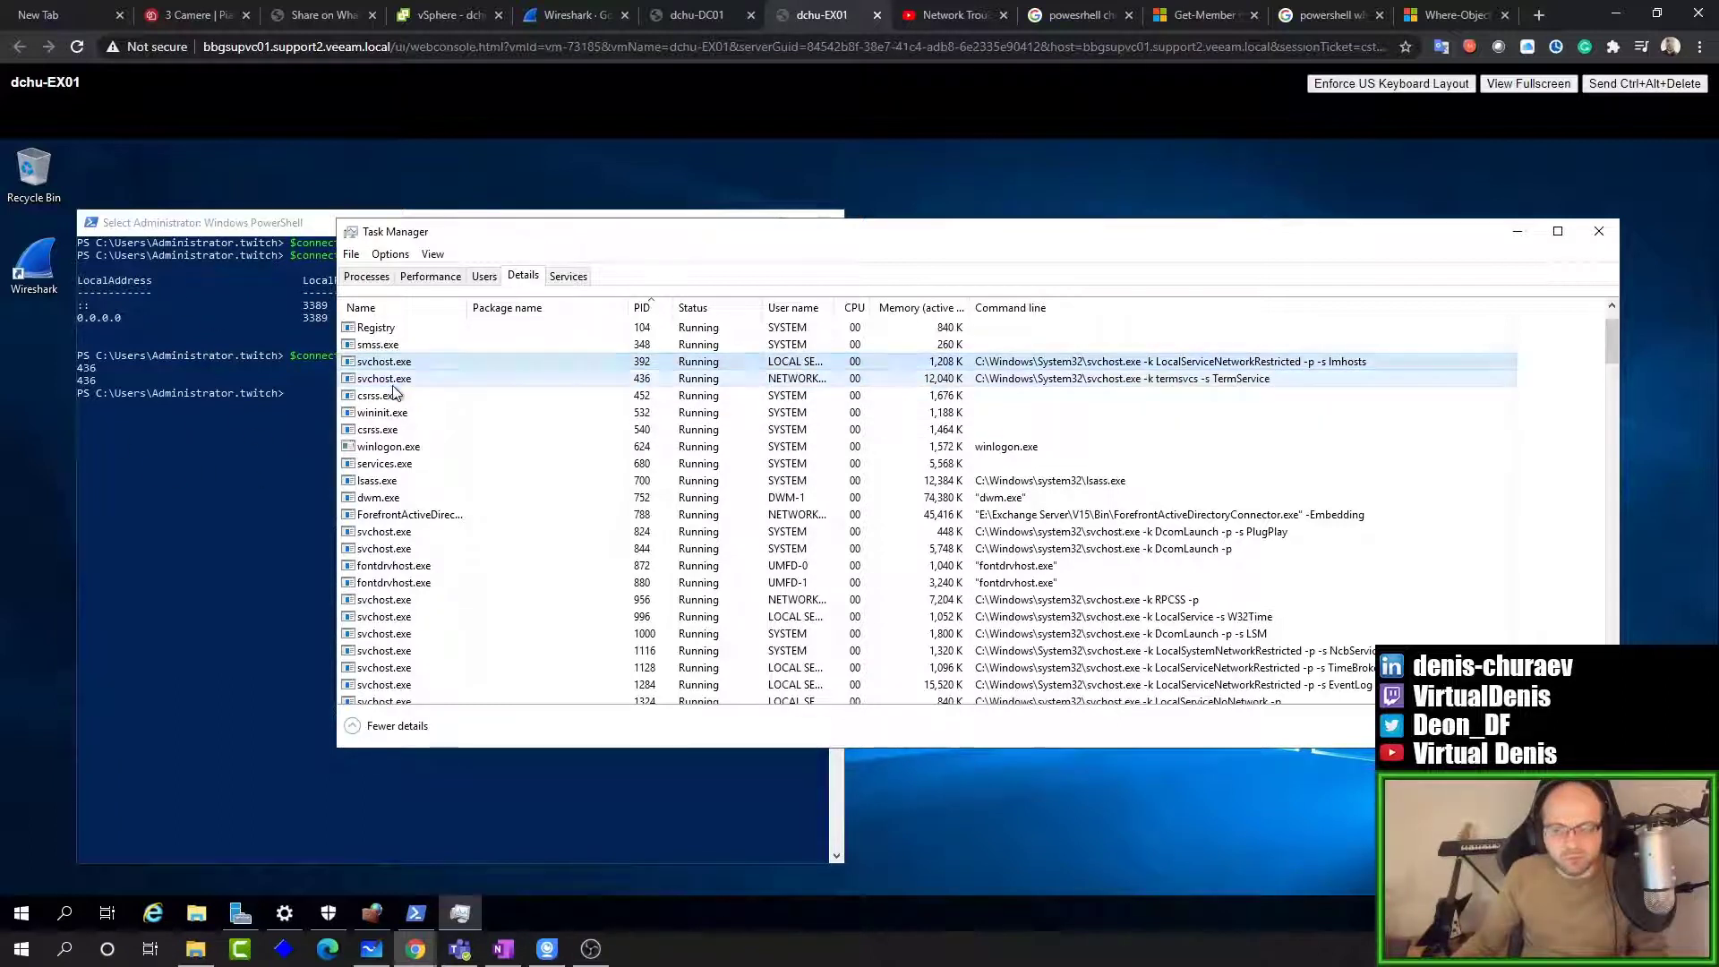
Step: View the selectable columns for the process details list and close the dialog without changes
right_click(450, 312)
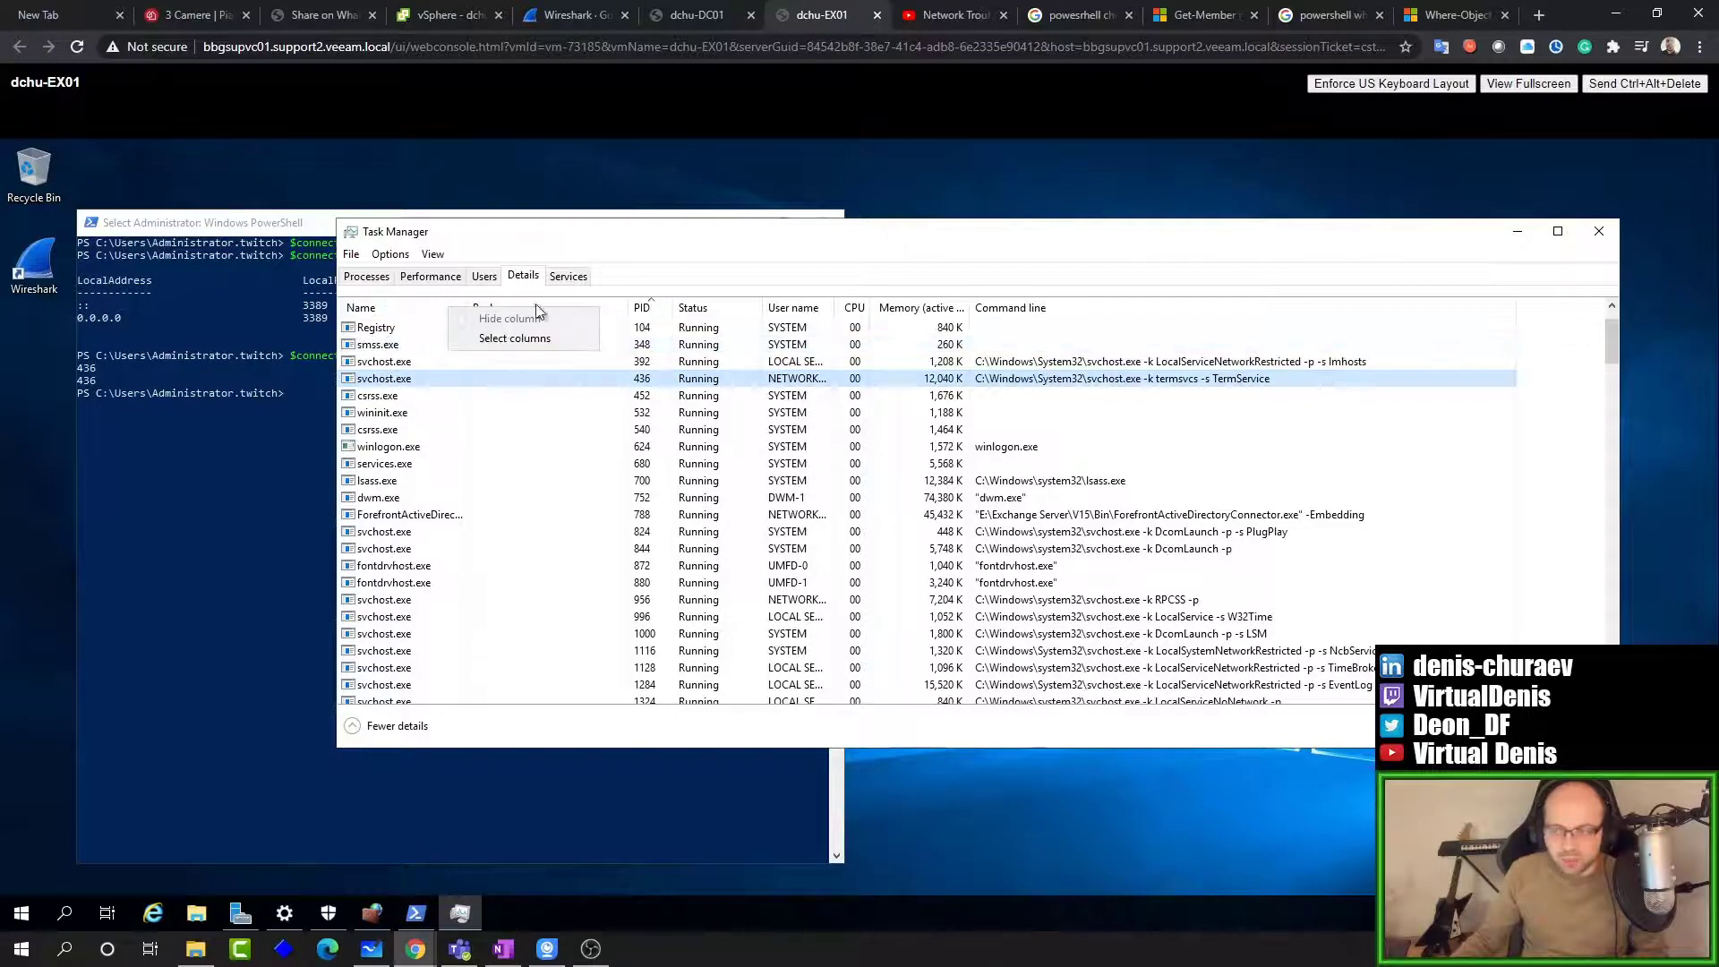
click(503, 338)
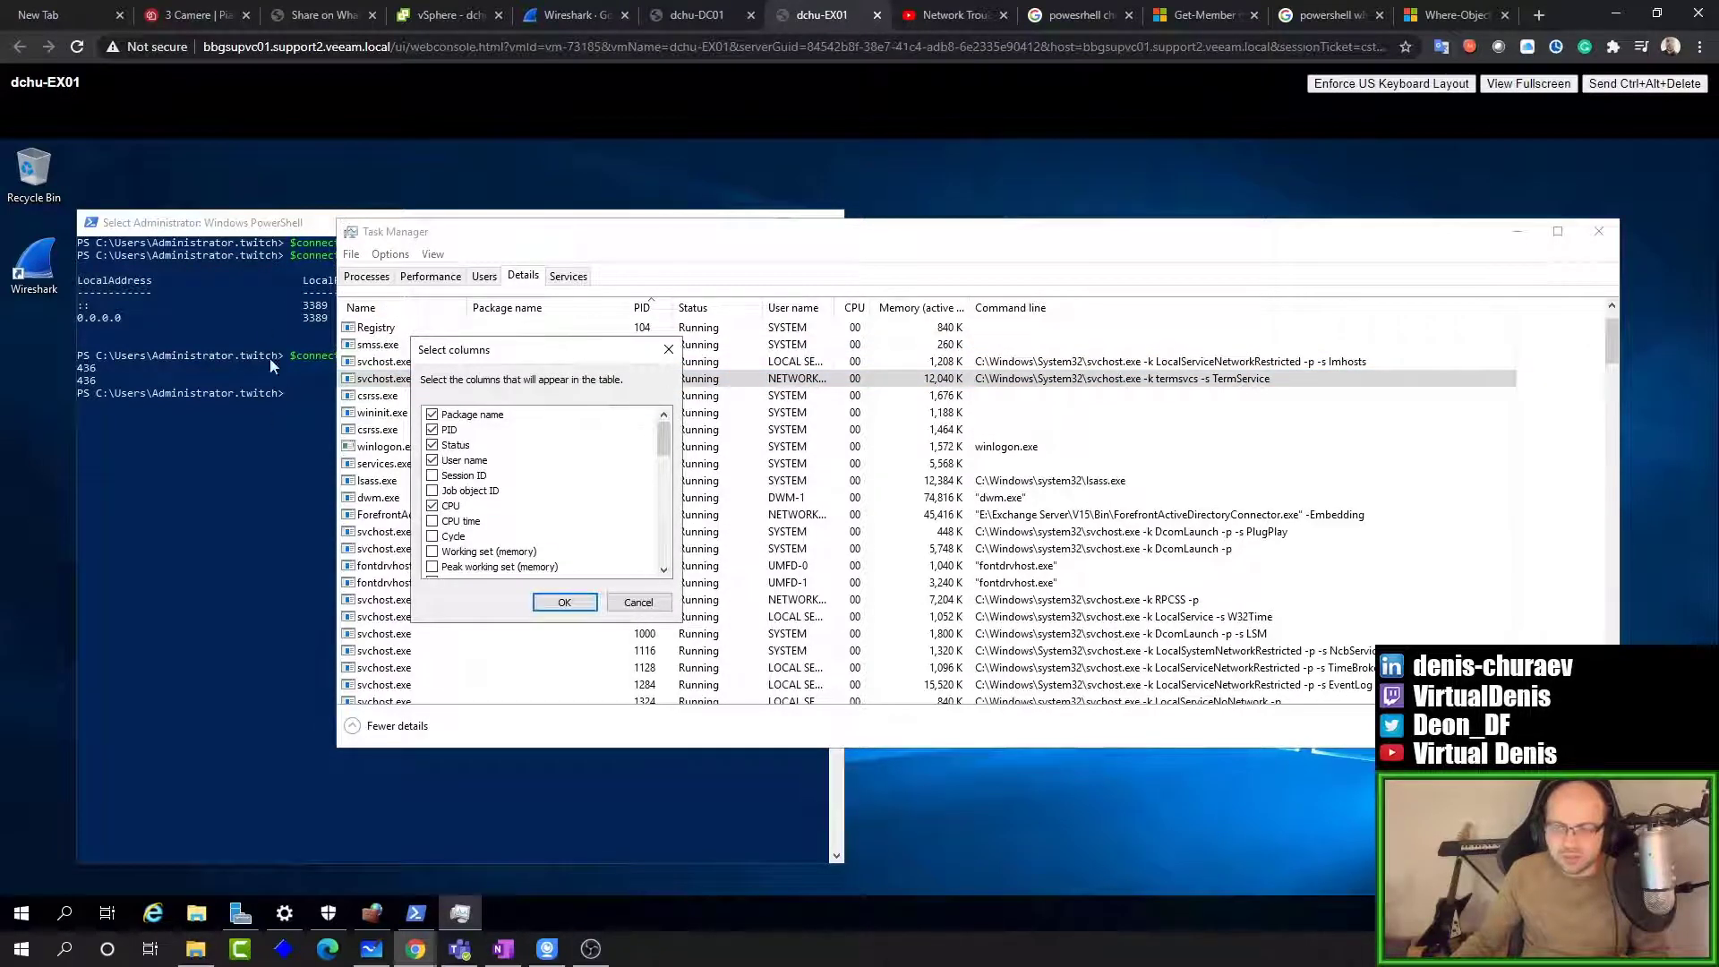
click(669, 352)
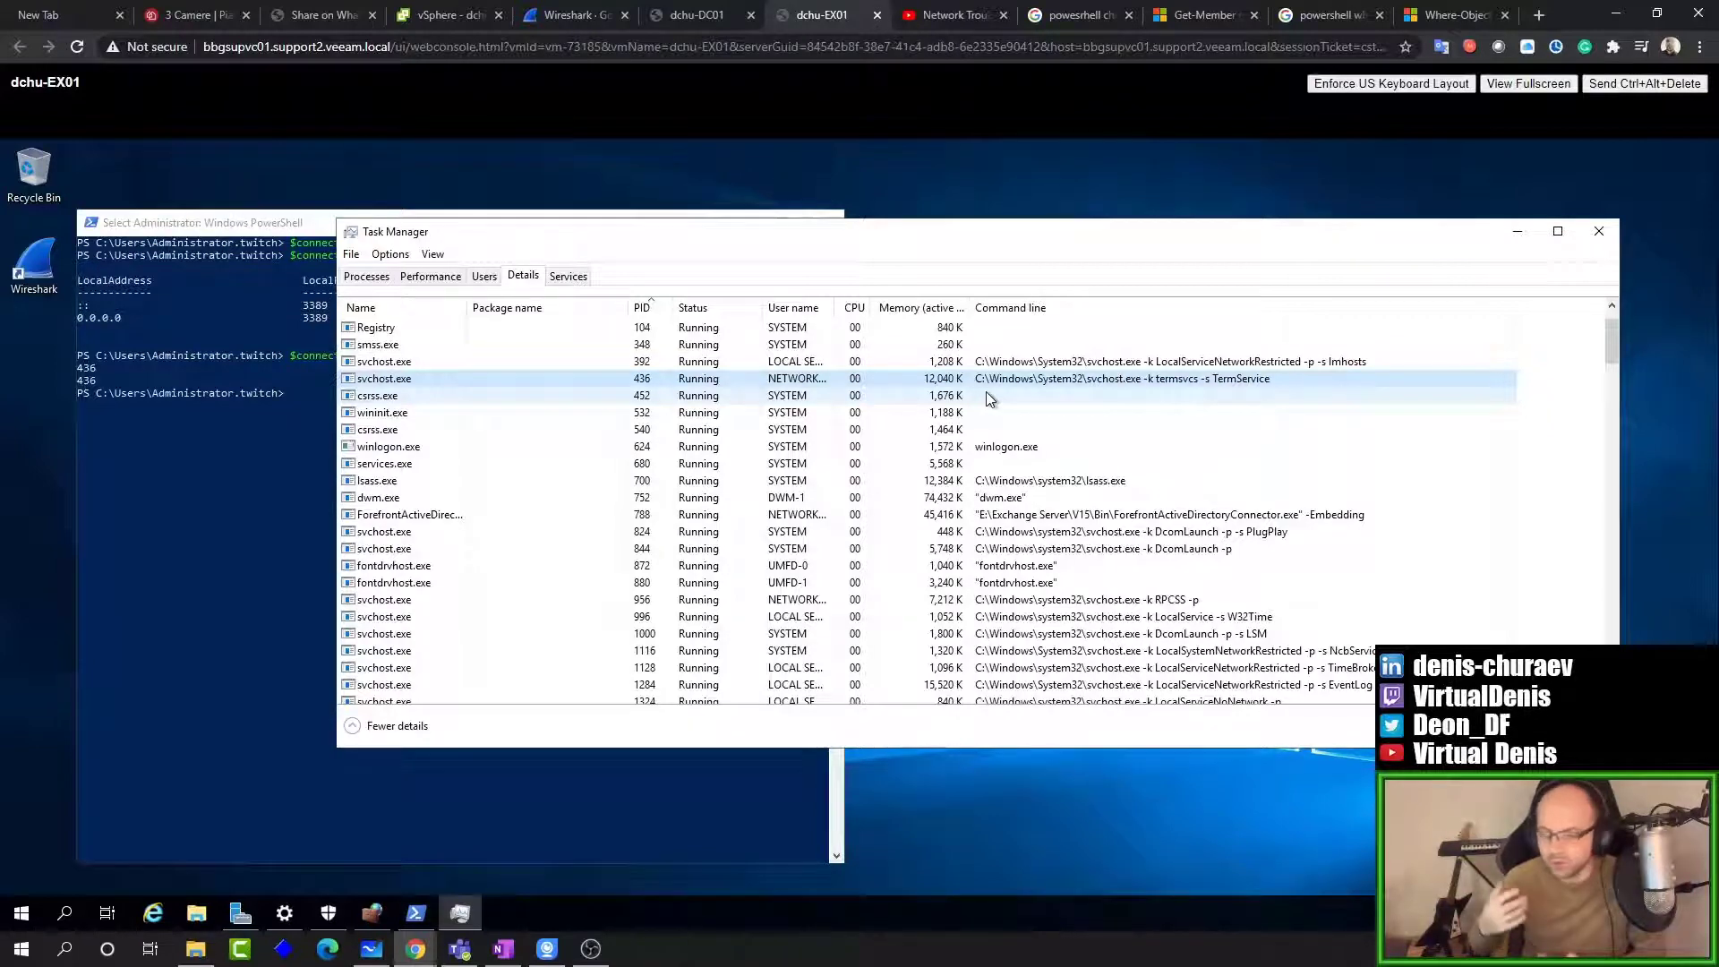
Step: Sort the processes by name and examine the command lines of the svchost.exe entries, including PlugPlay, W32Time and EventLog
click(394, 307)
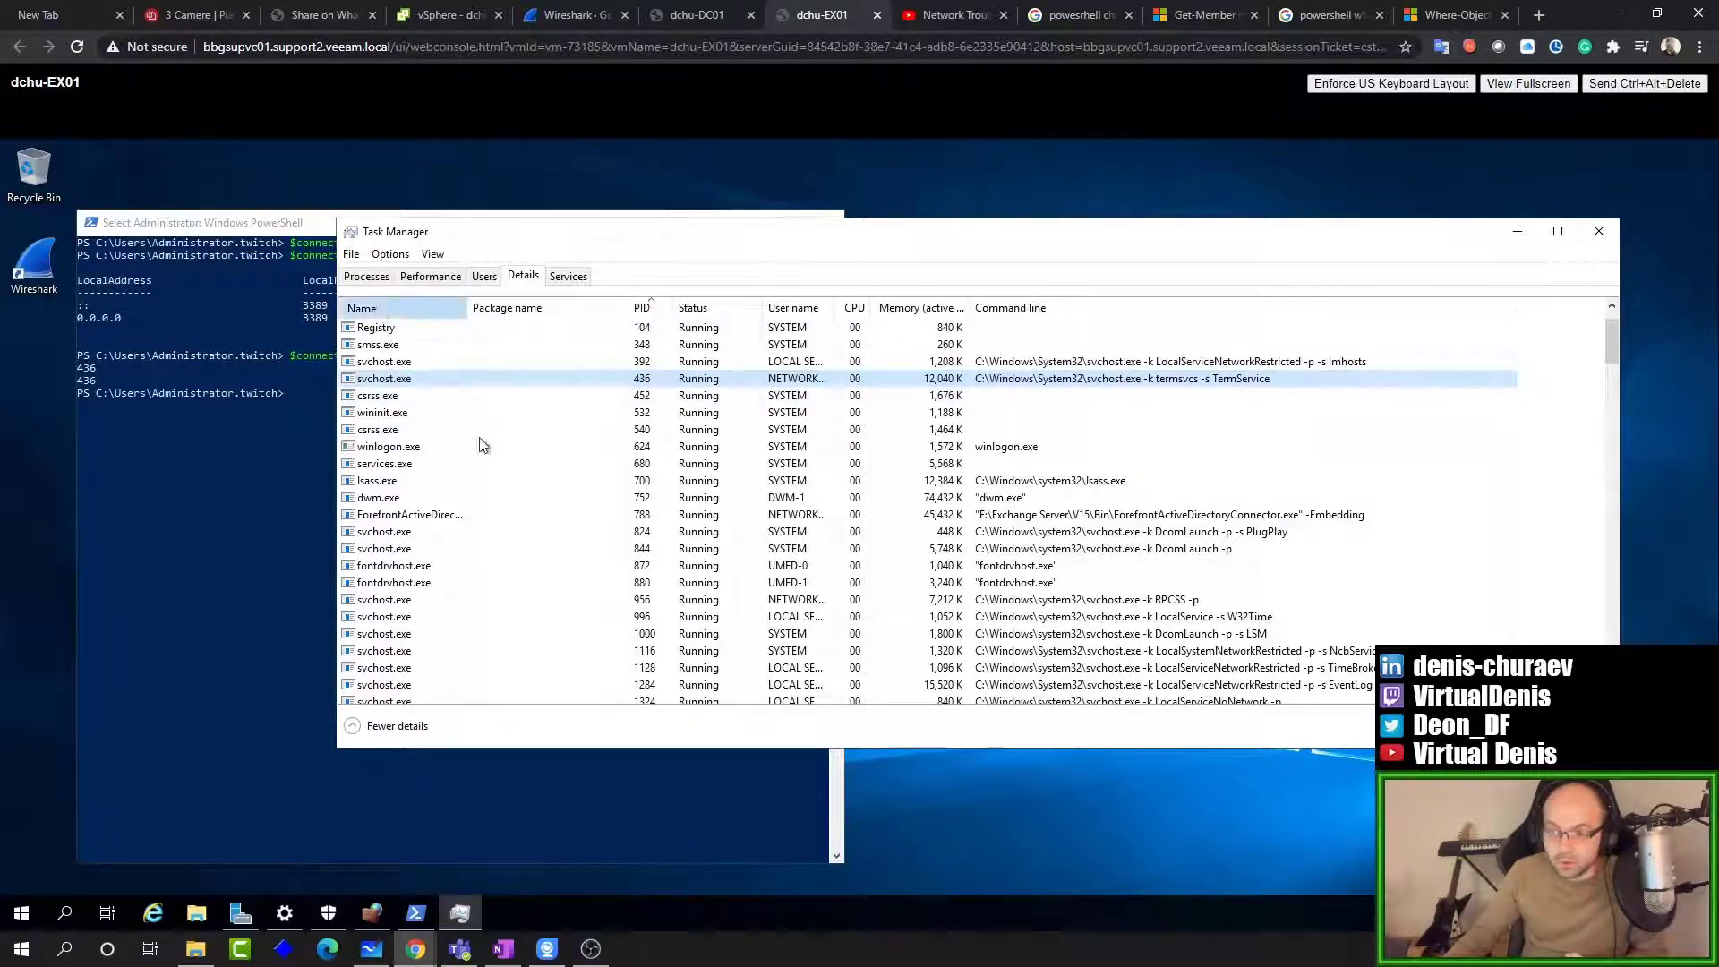
scroll(695, 611, down, 2)
scroll(695, 612, down, 1)
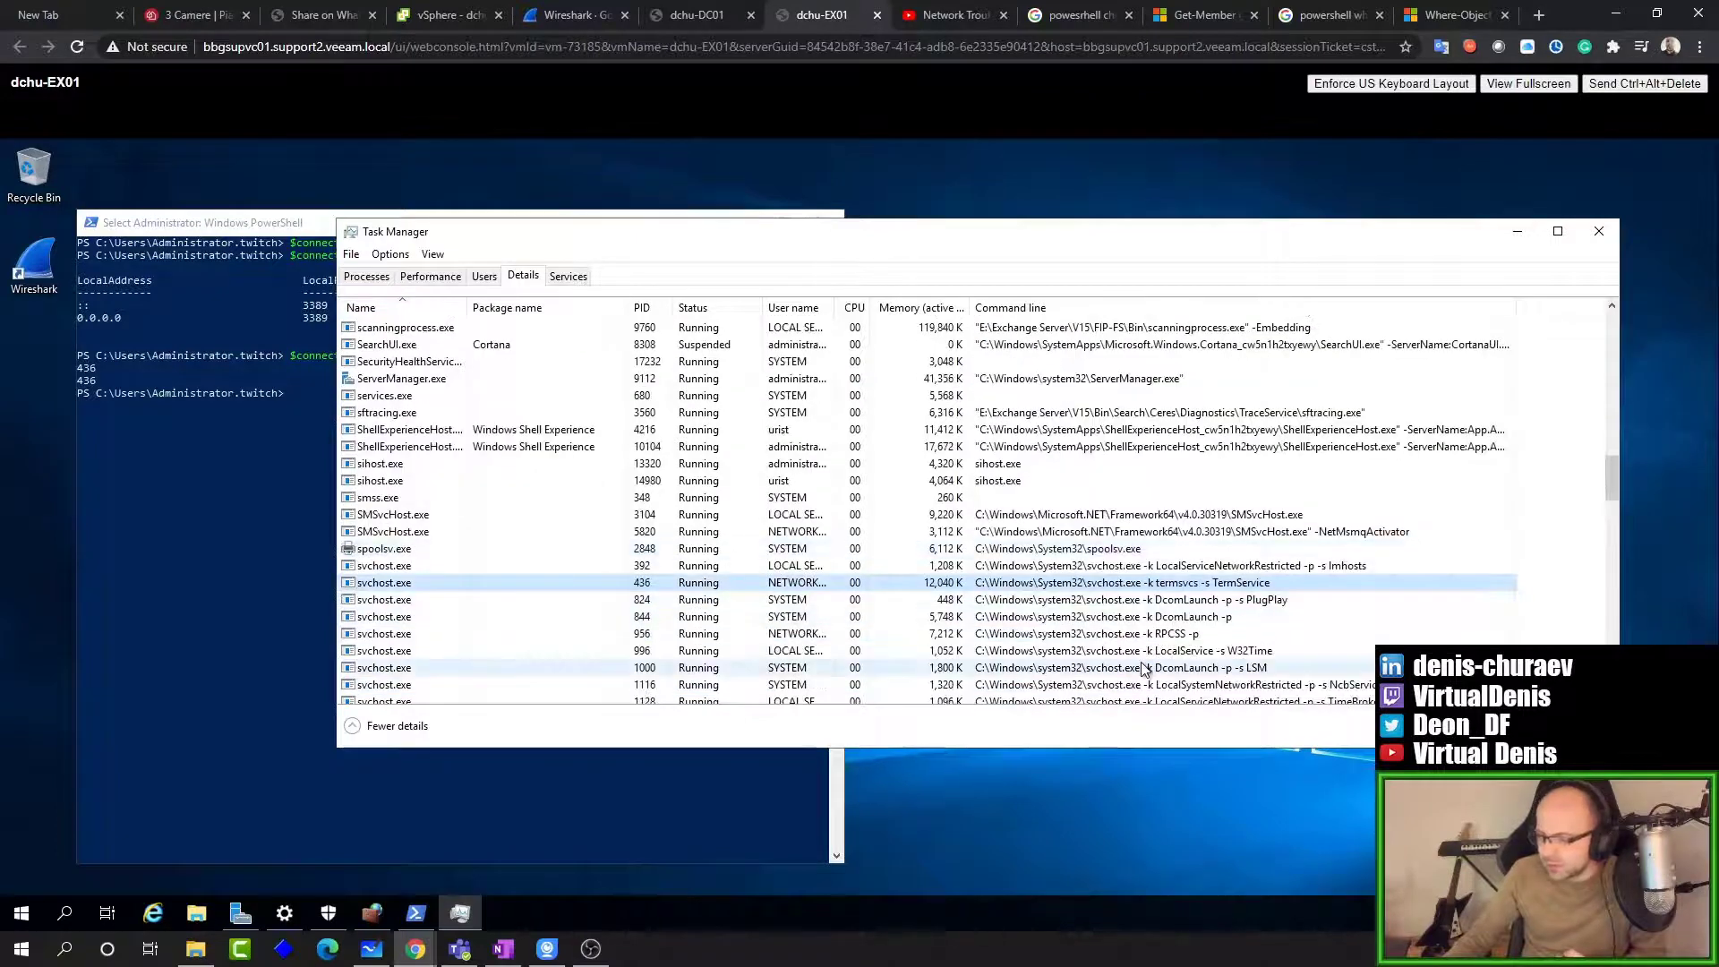
click(1135, 636)
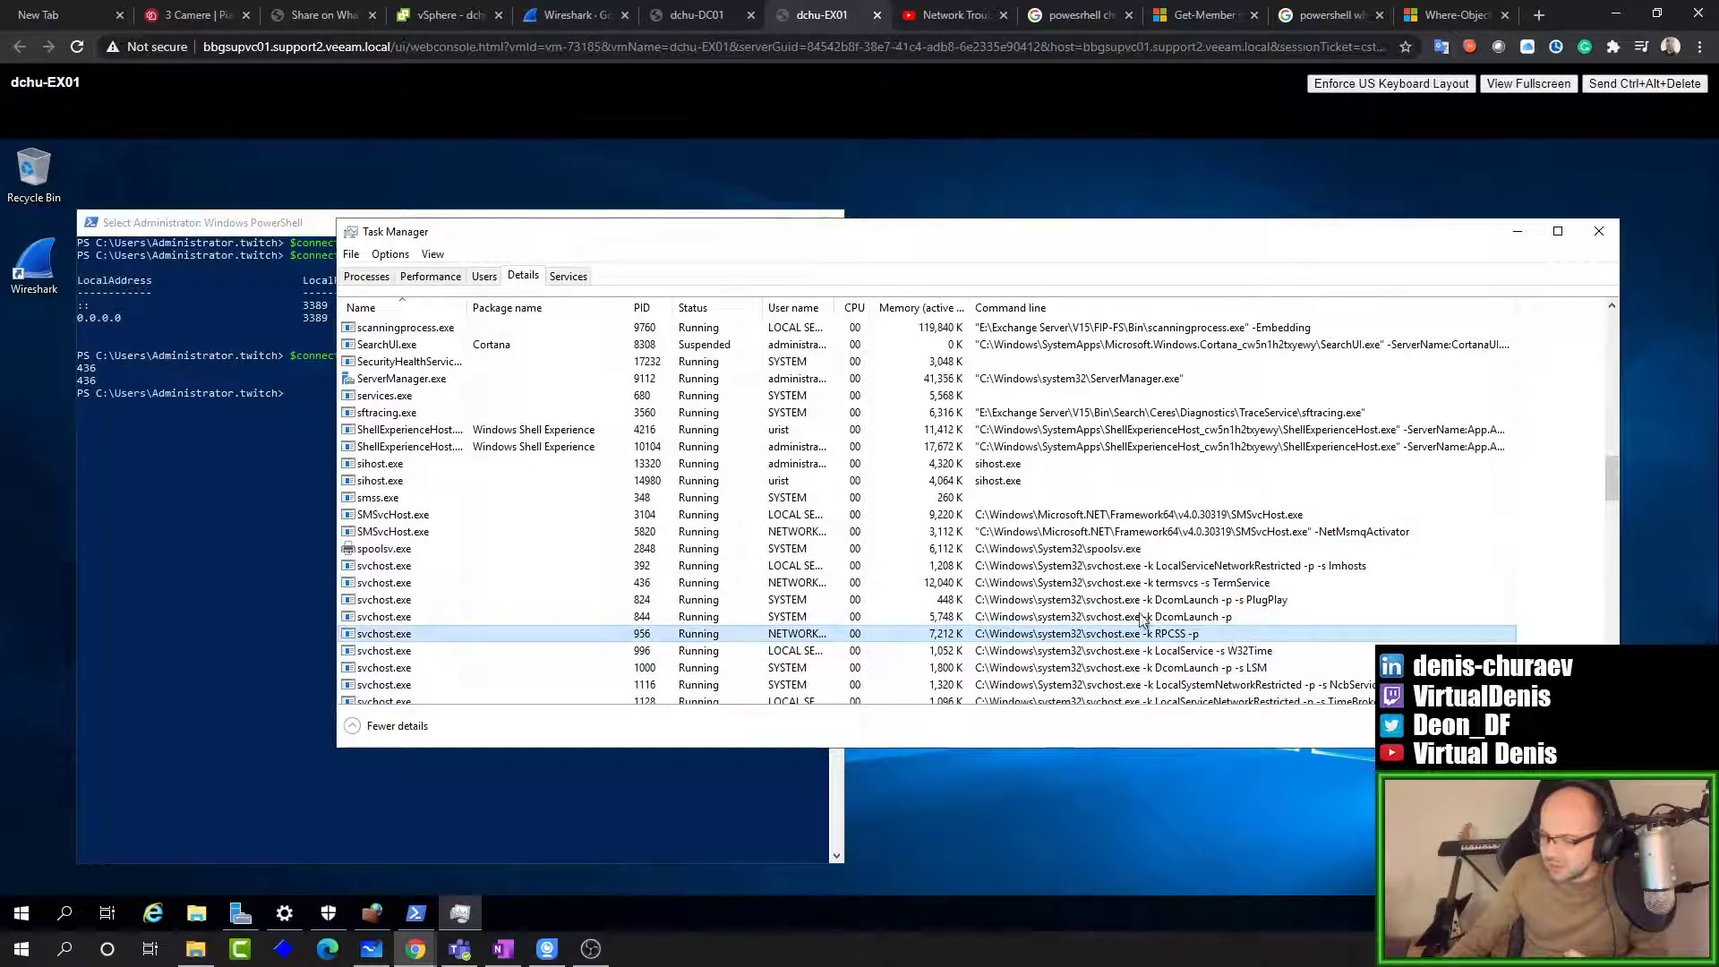
click(1183, 604)
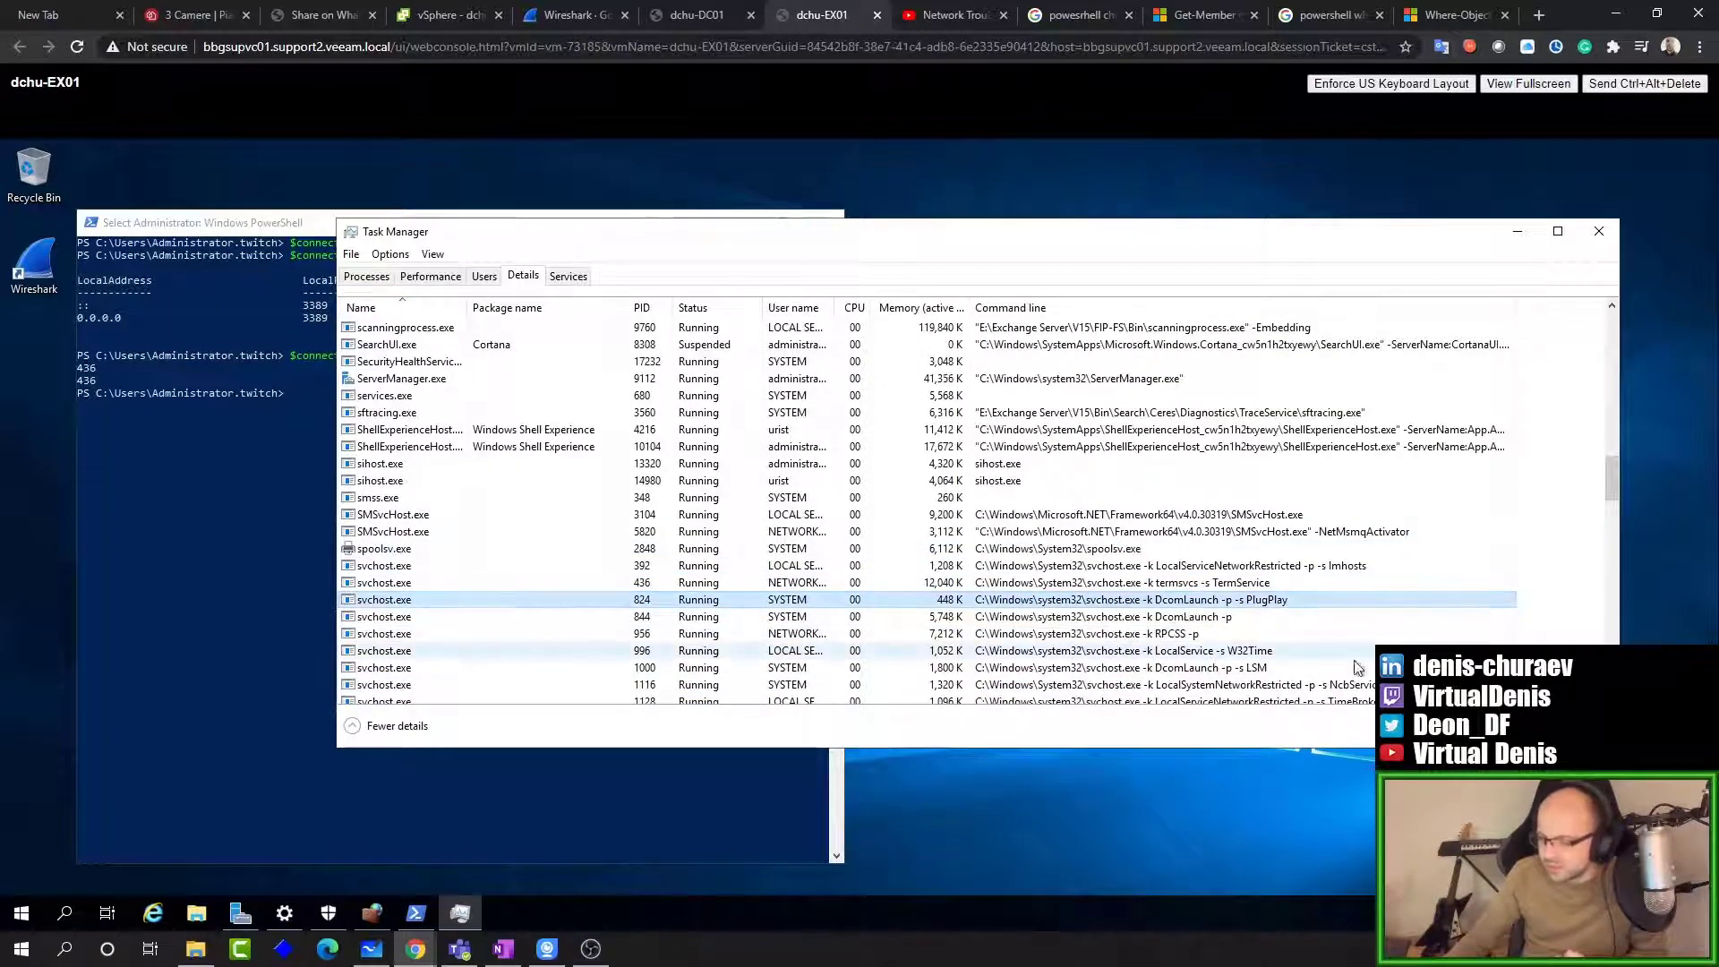
scroll(1370, 667, down, 1)
click(1282, 601)
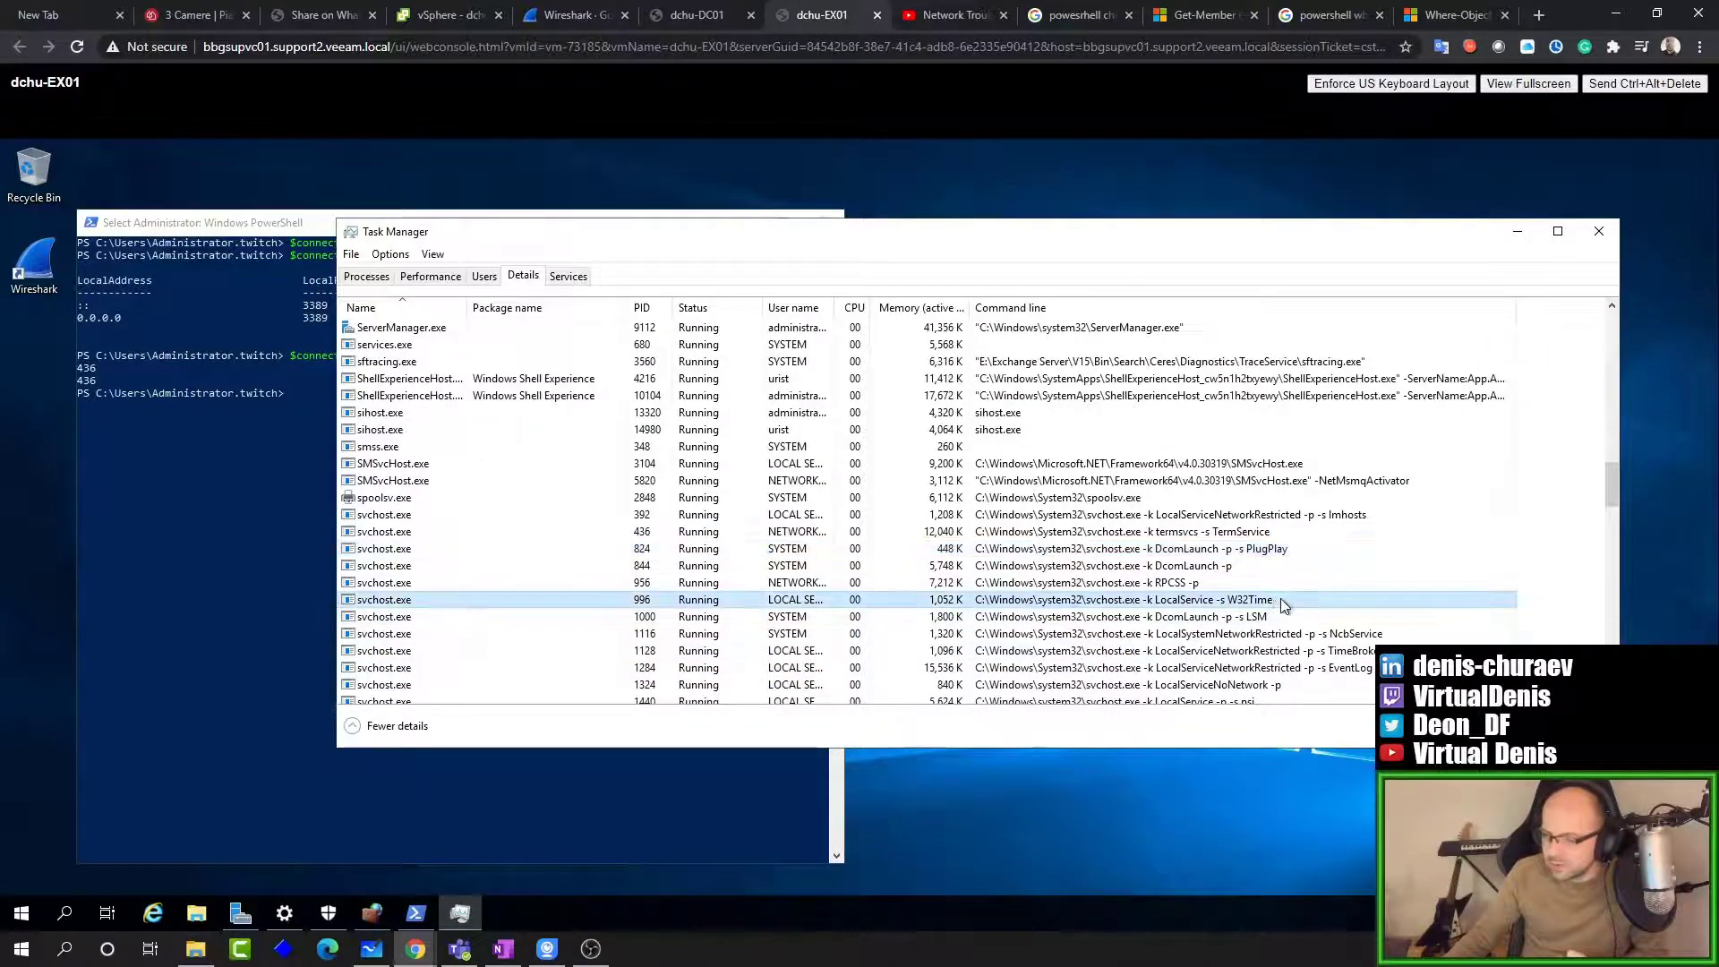
click(1372, 672)
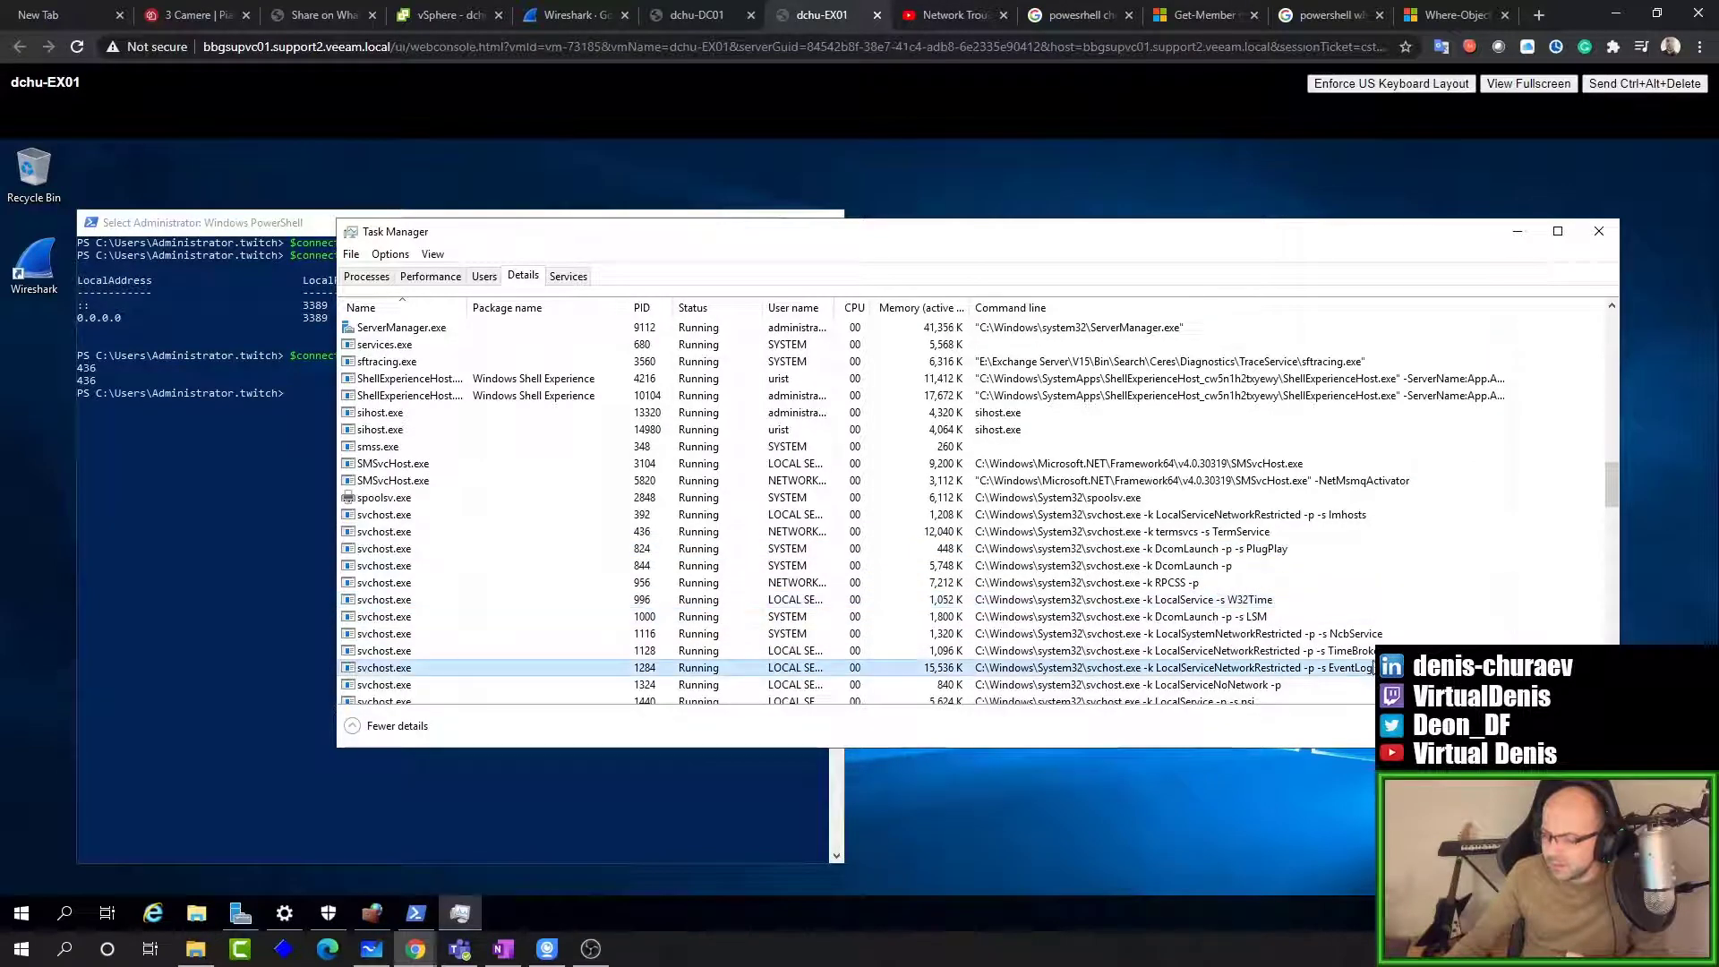
click(1373, 653)
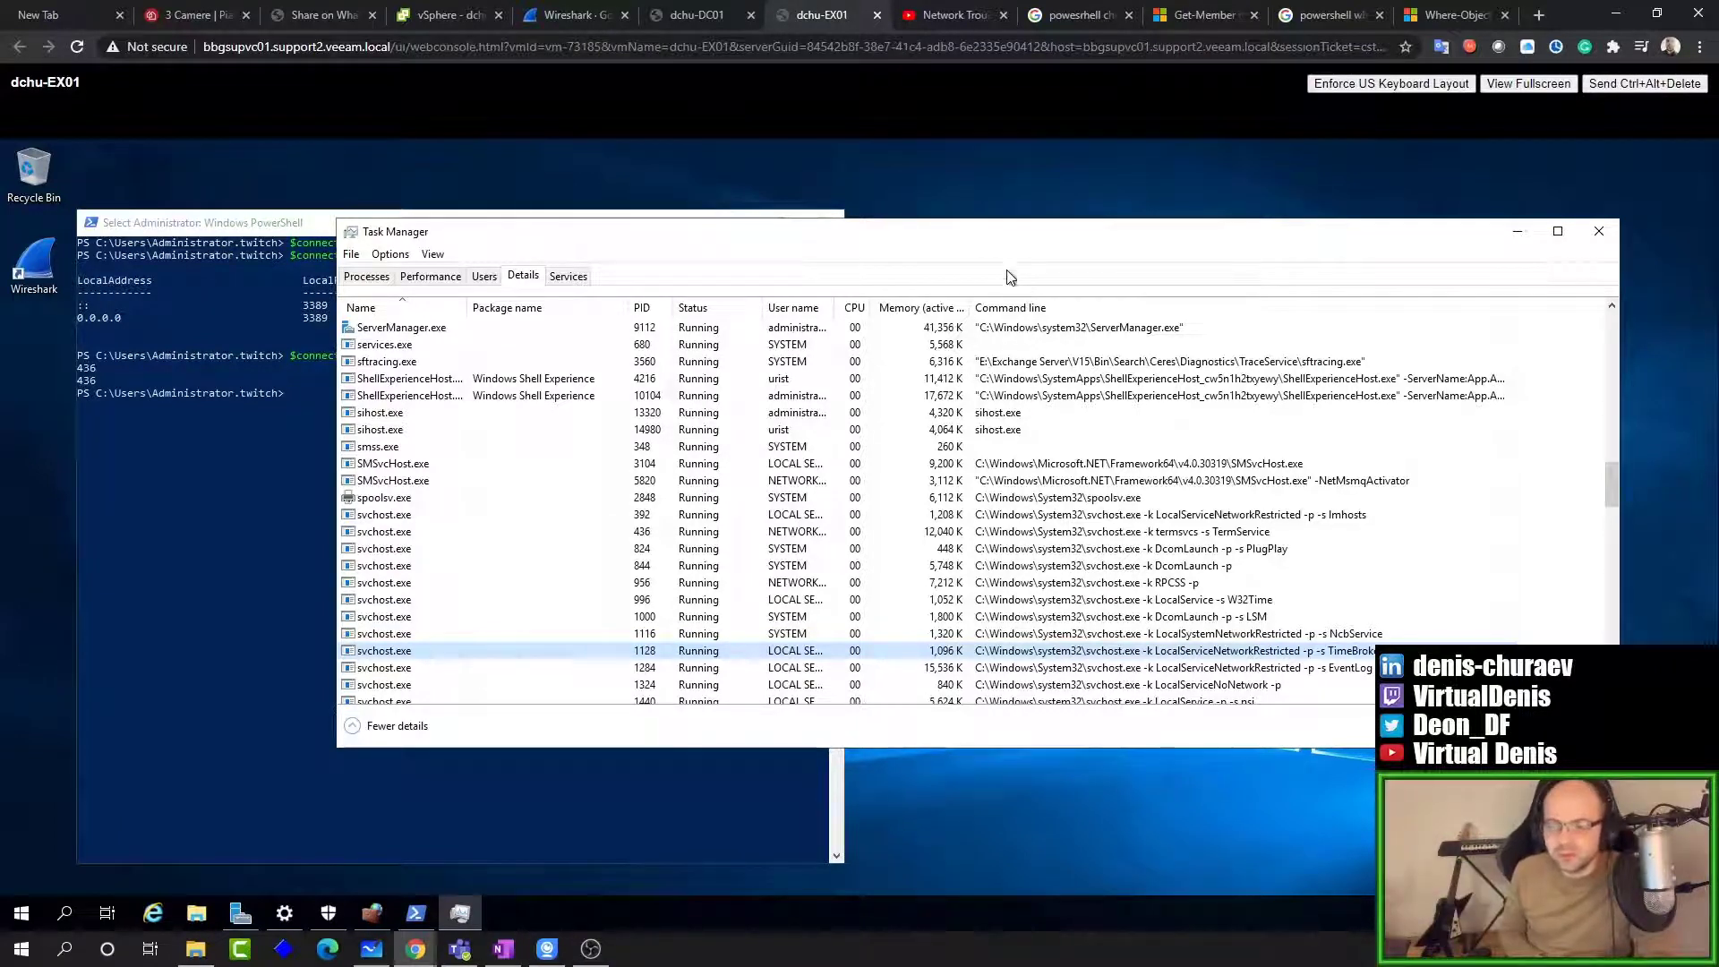
Step: Return to the PowerShell window and review the get-nettcpconnection command for port 3389
click(186, 356)
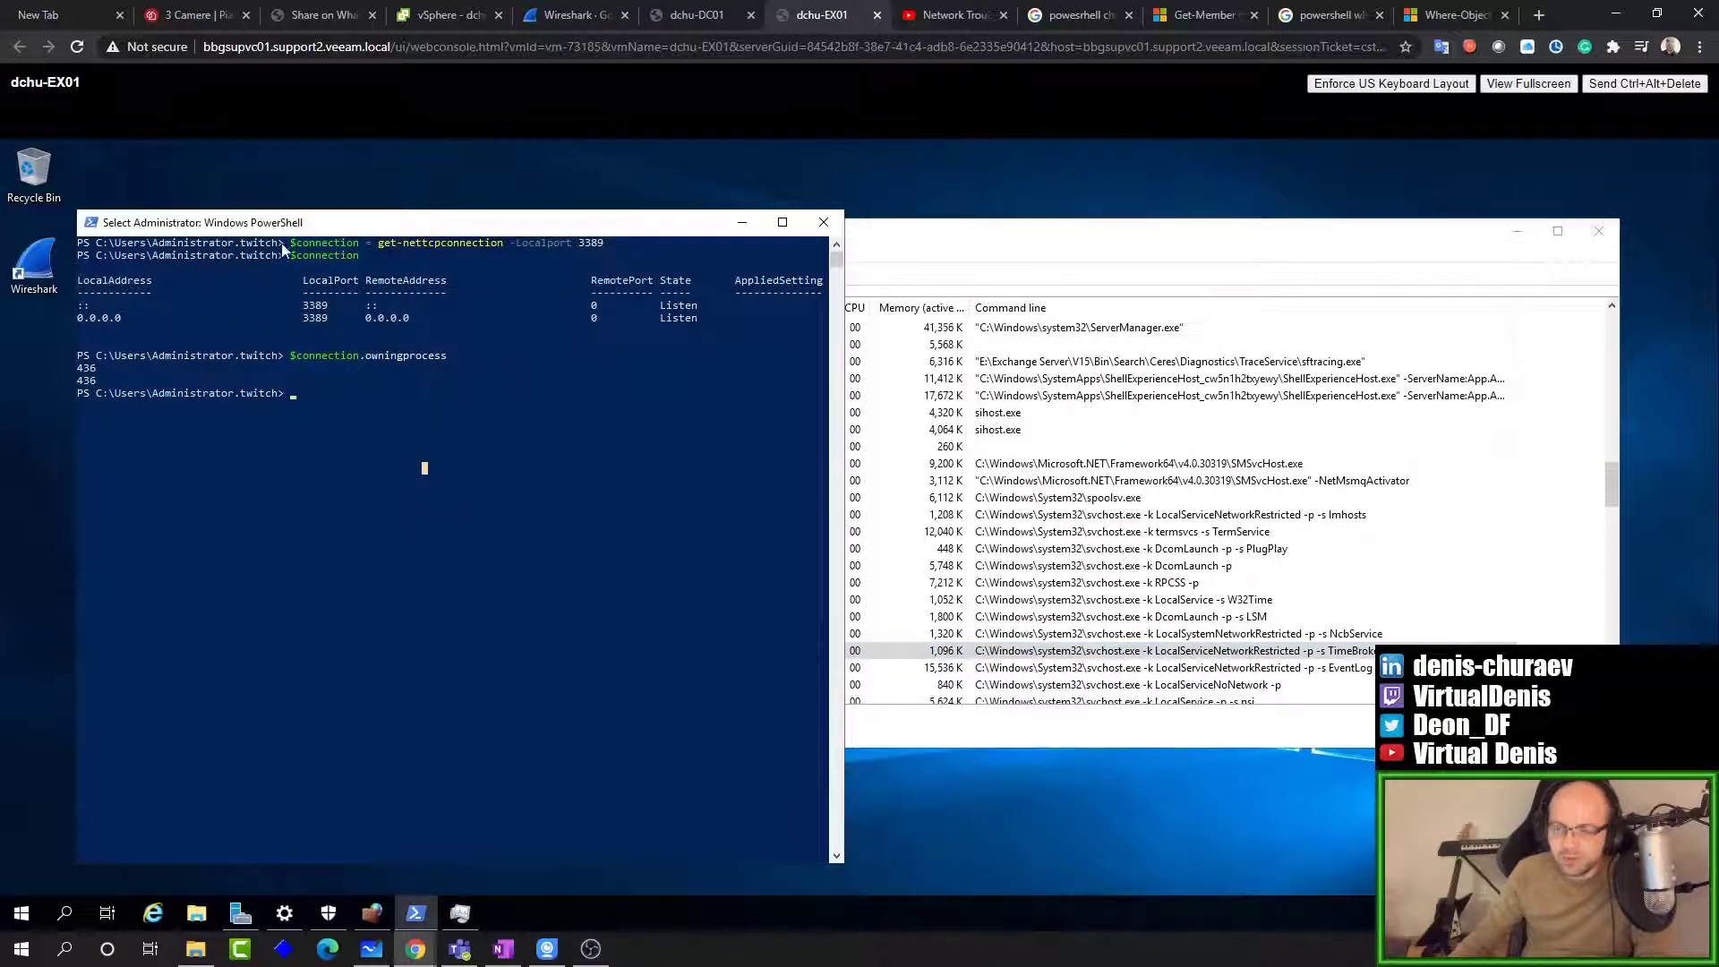
drag(288, 256, 614, 240)
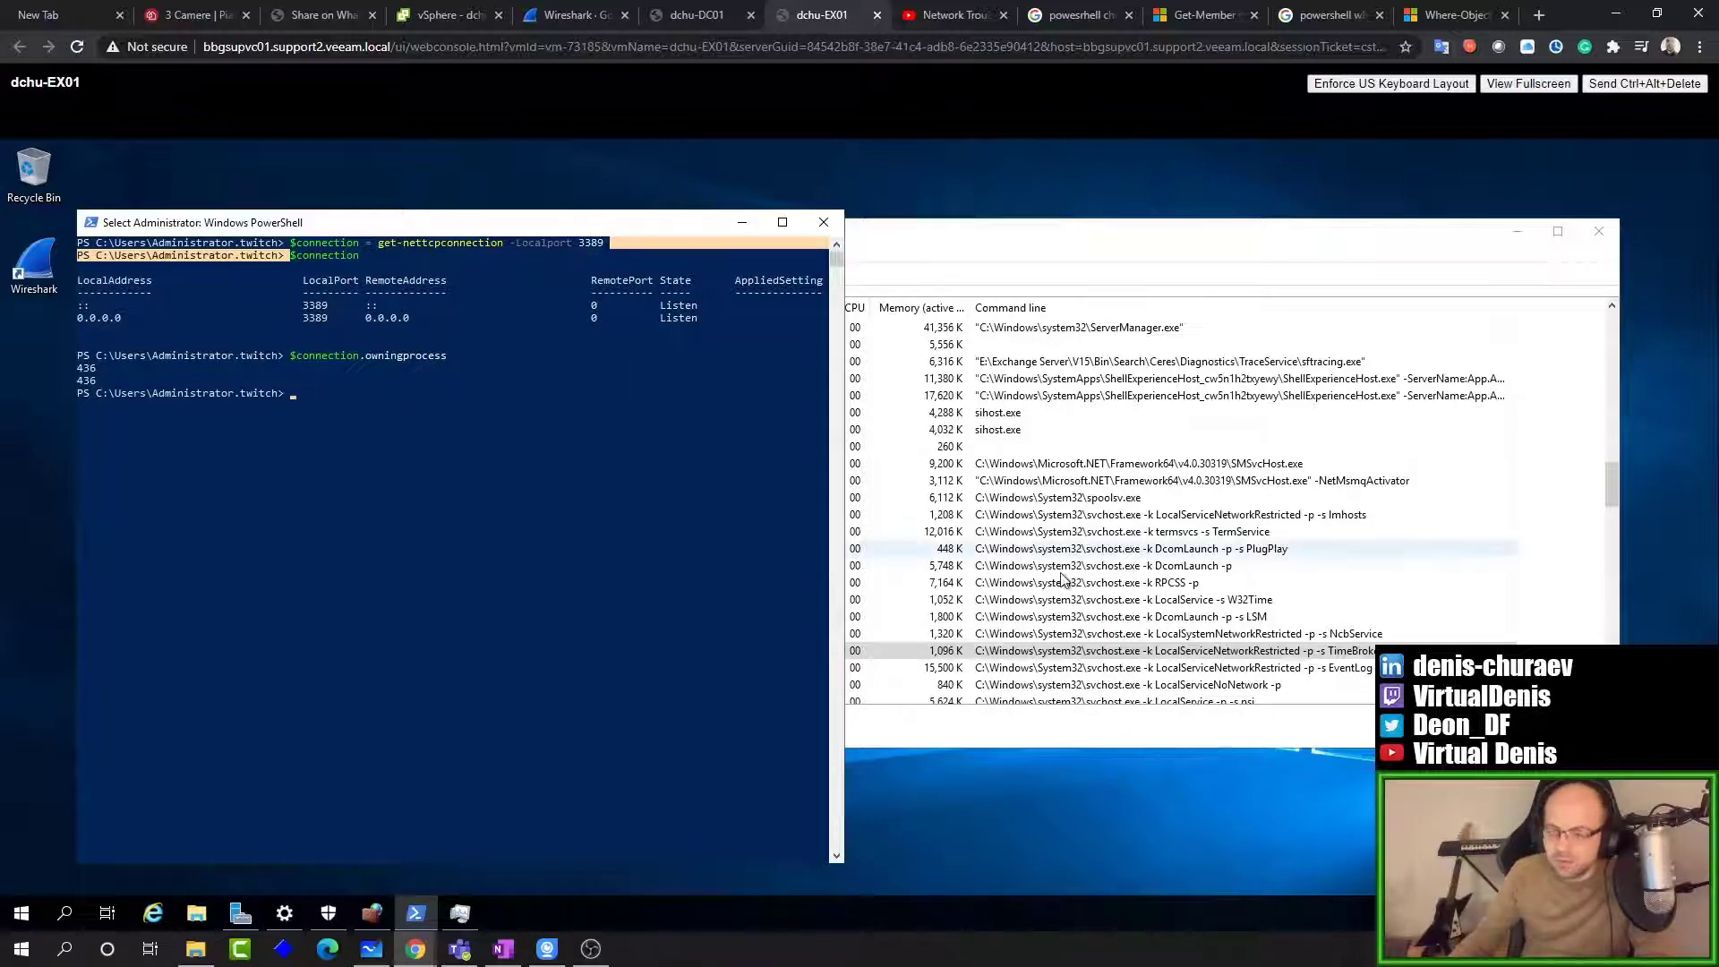
Step: Select an svchost.exe entry in Task Manager's process details and minimize both Task Manager and PowerShell
click(459, 912)
click(427, 583)
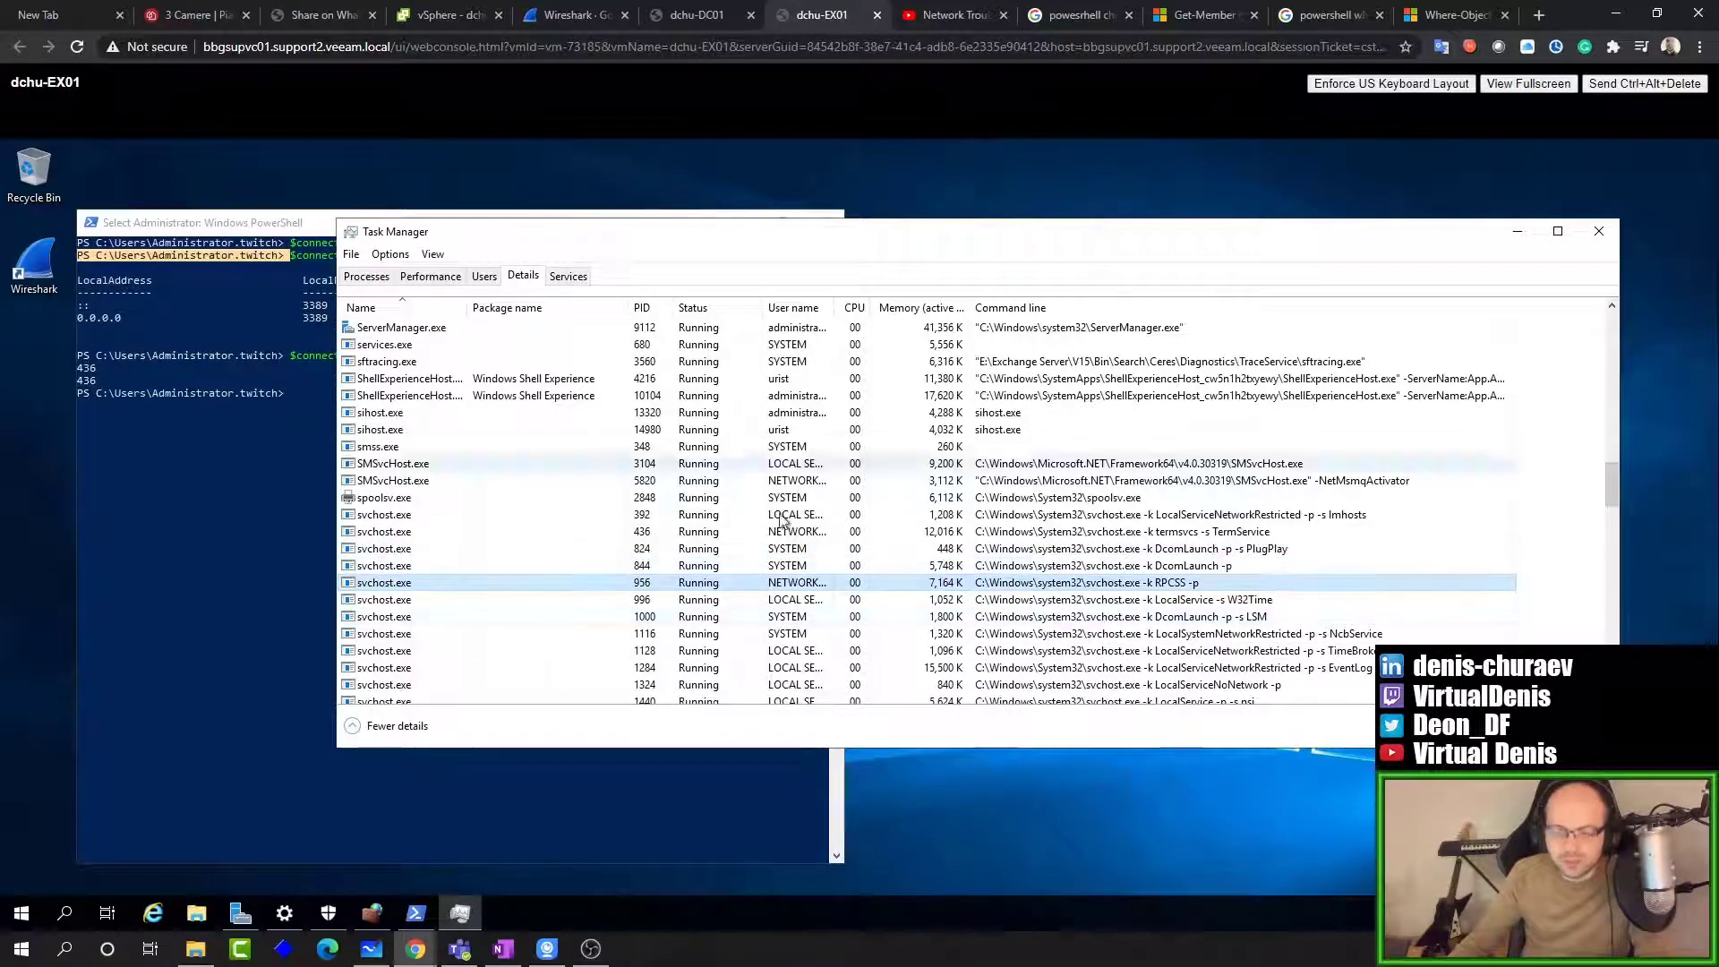
click(1517, 231)
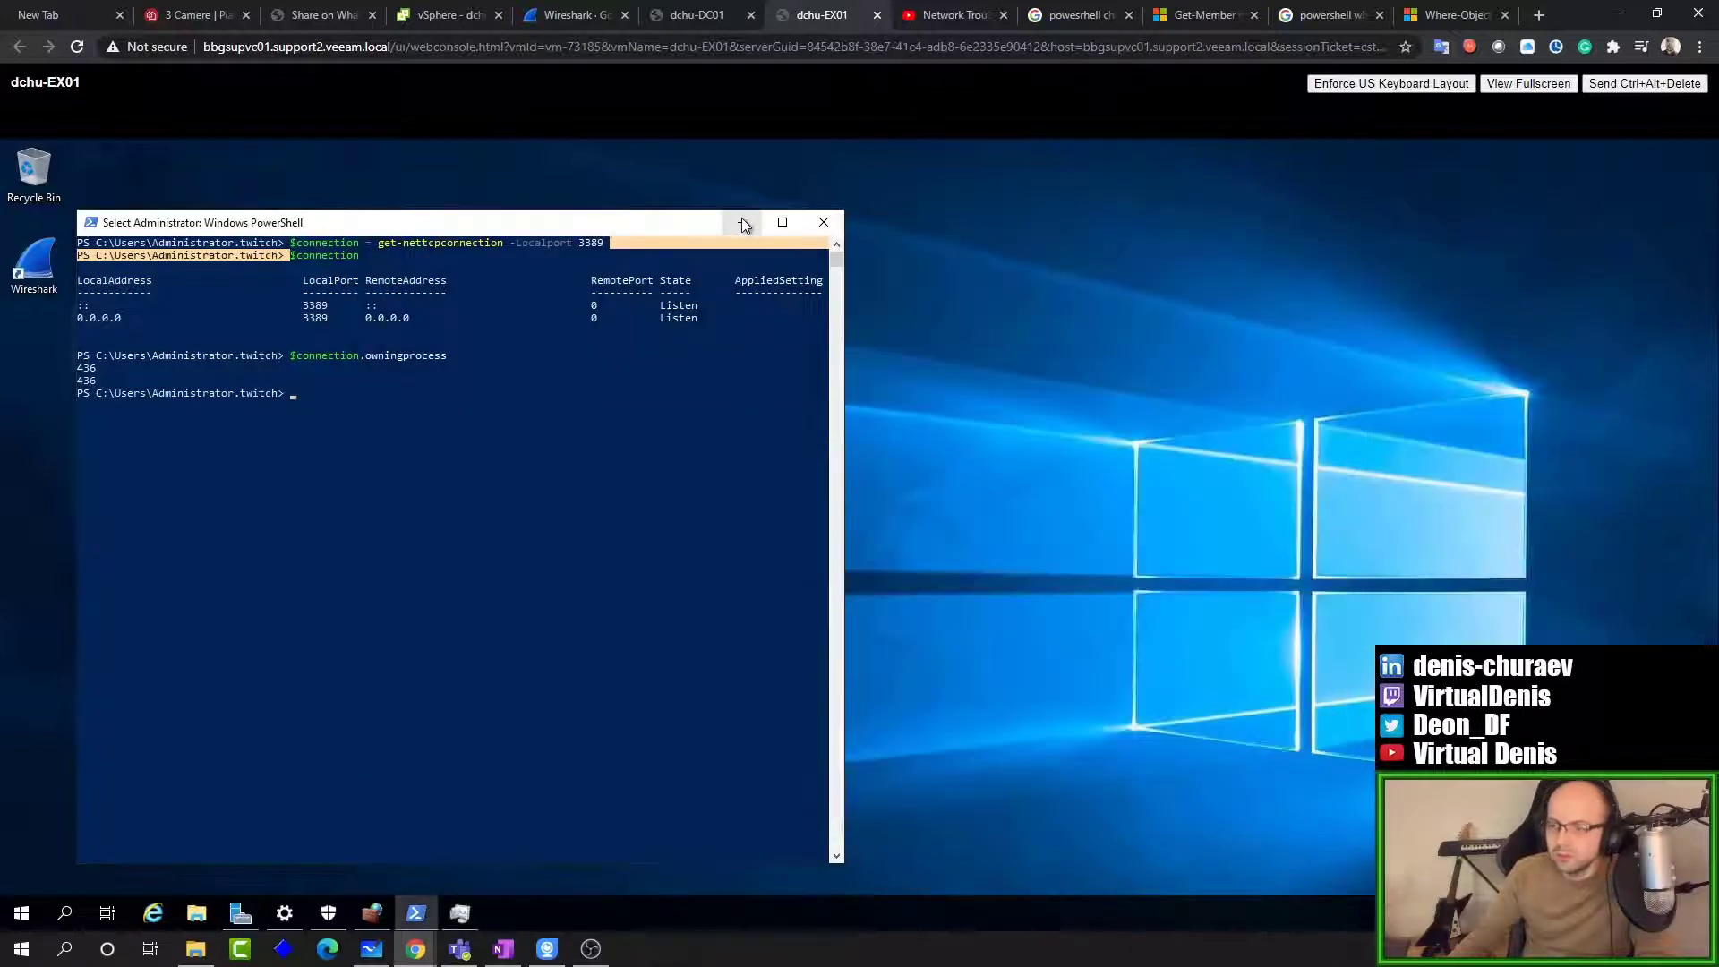
click(742, 221)
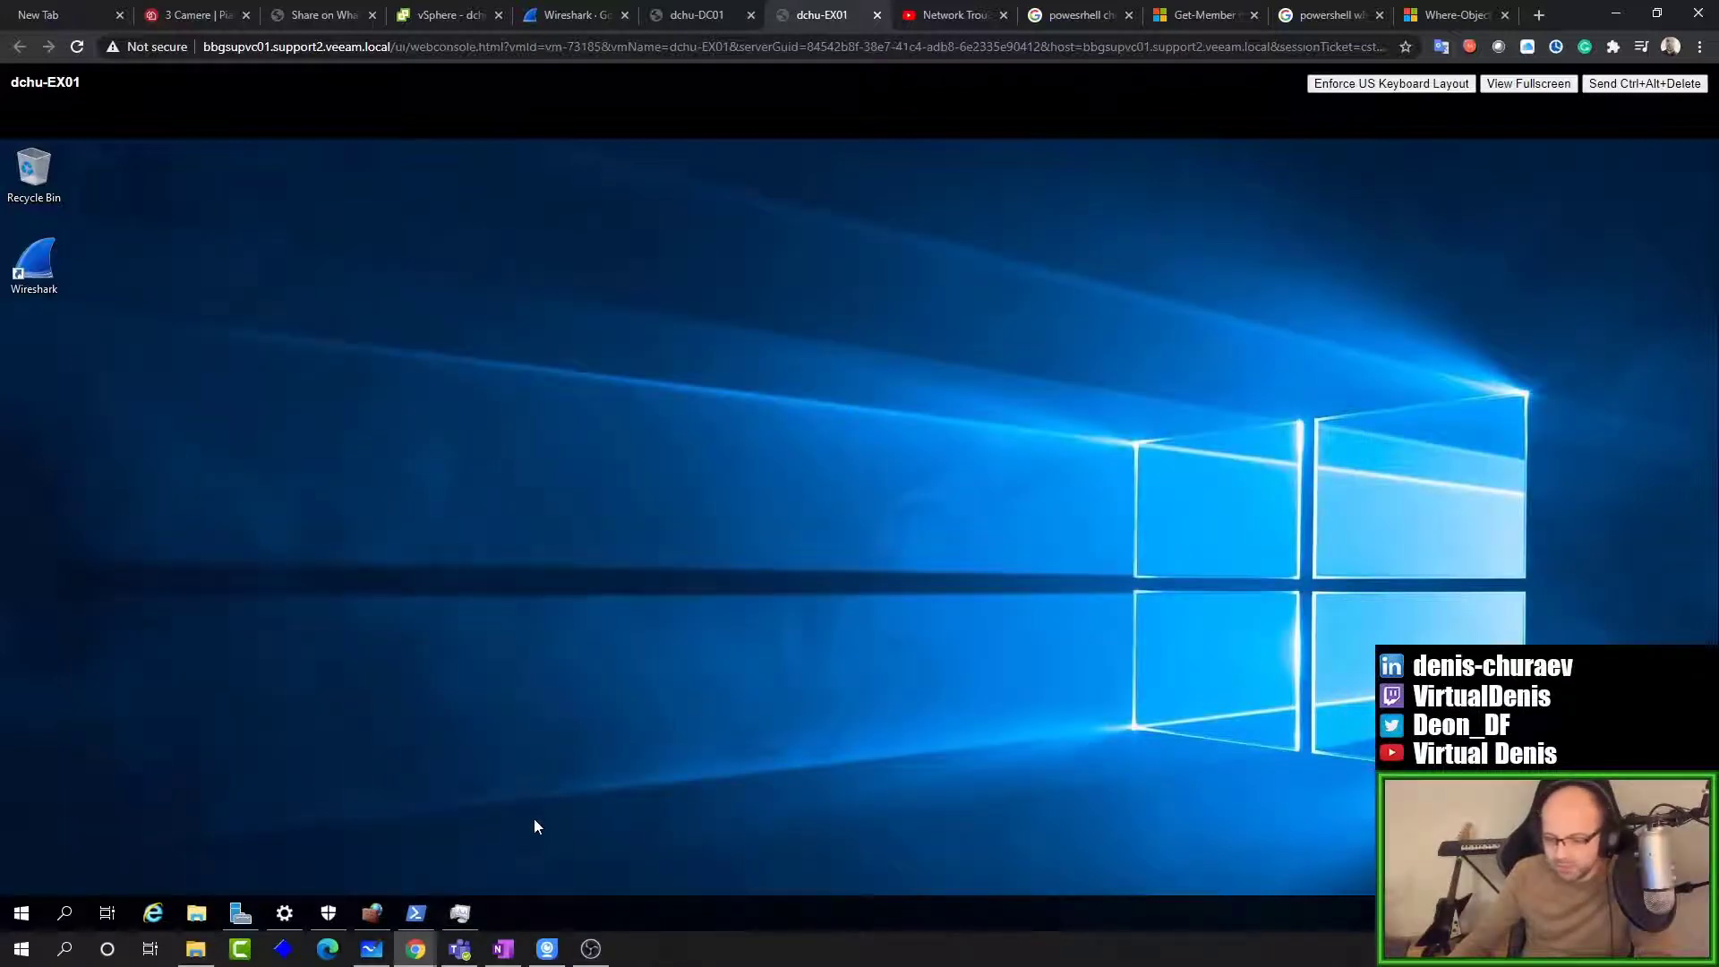
Step: Switch to Microsoft Whiteboard and sketch a red UDP row below the RDS diagram, with three arrows on each side of a squiggle
click(372, 948)
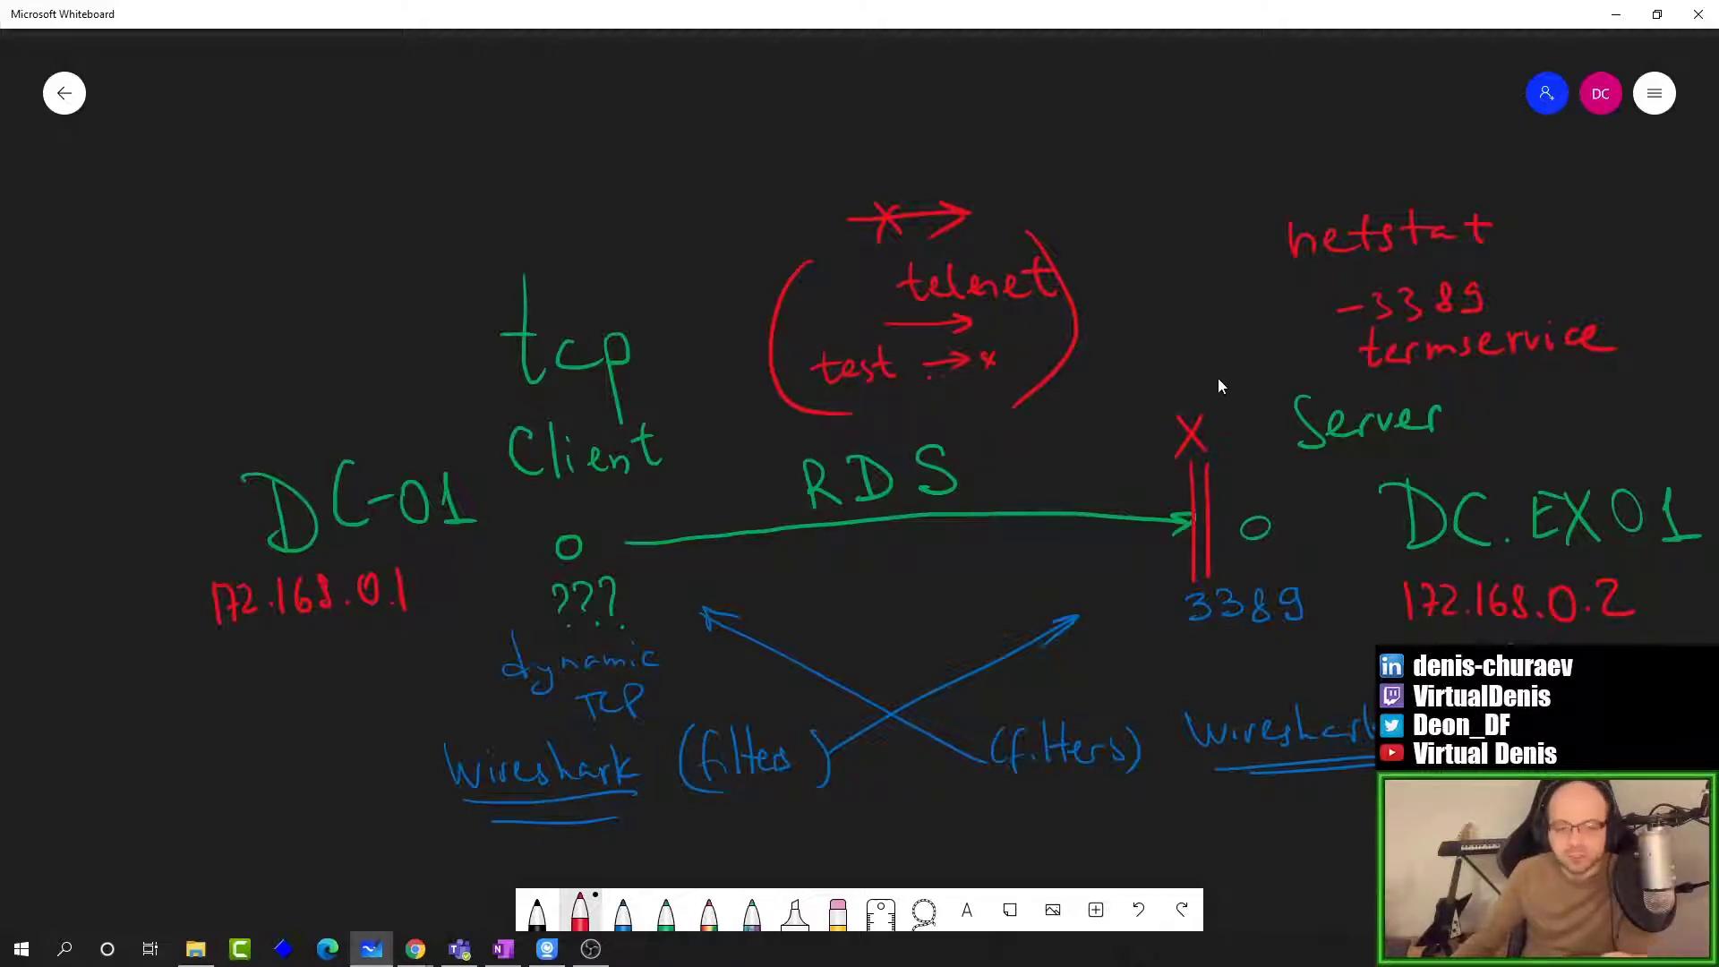
drag(908, 630, 879, 297)
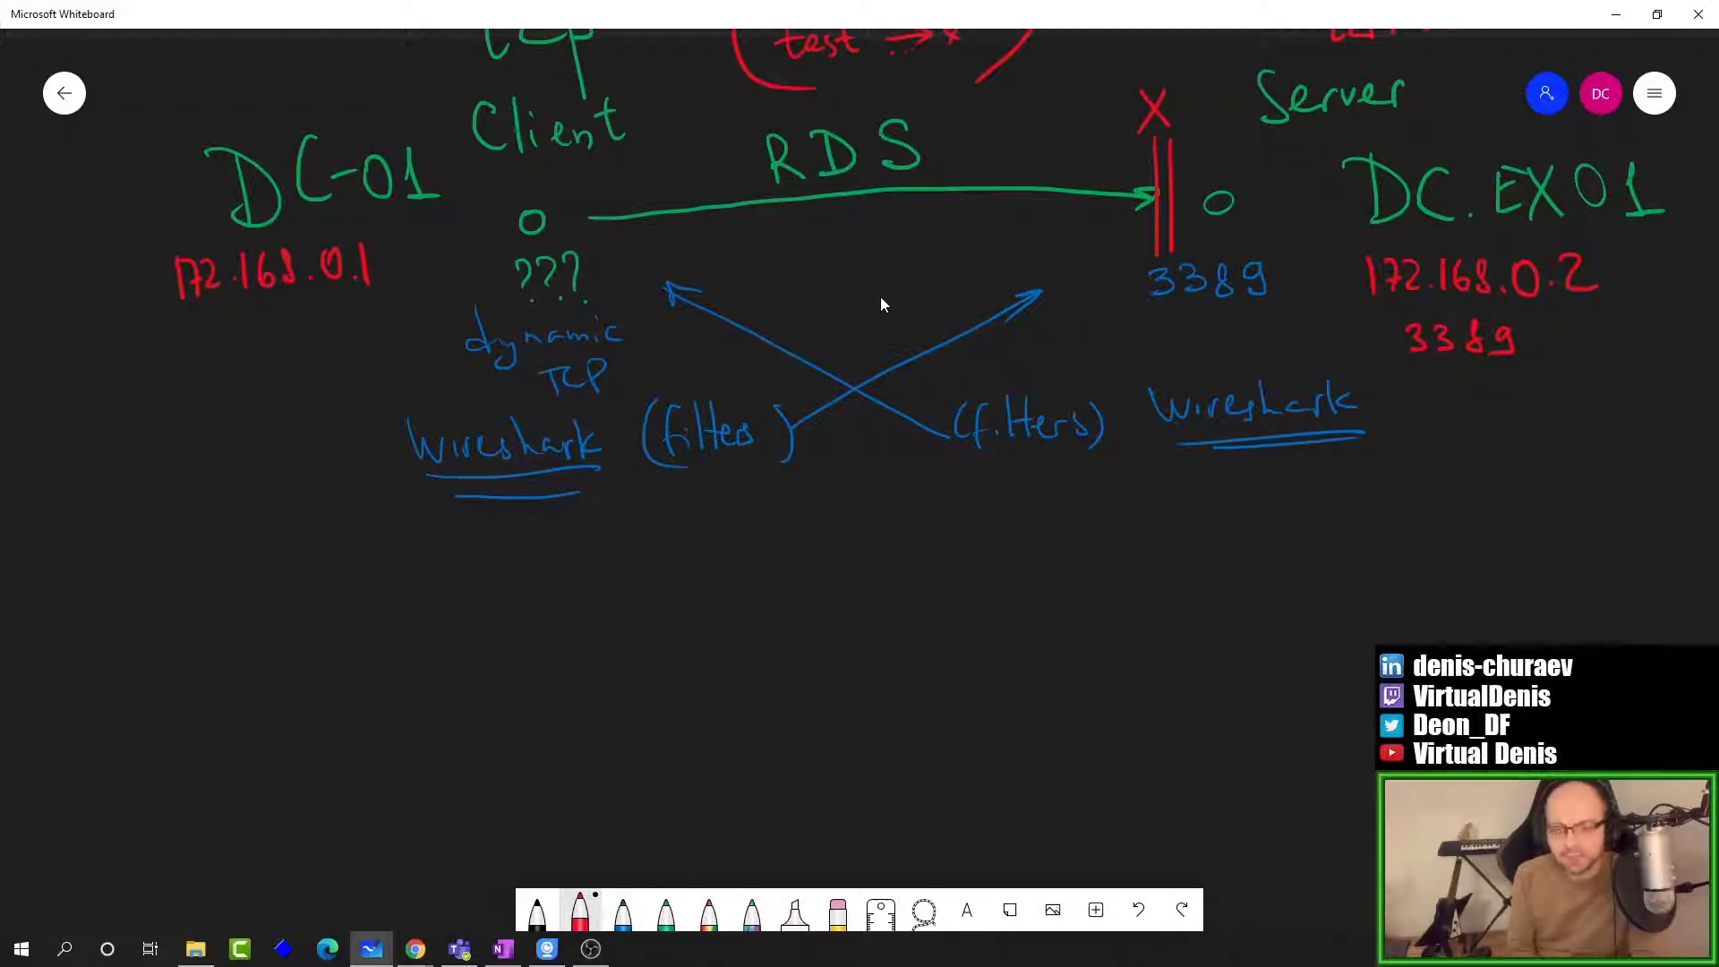
mouse_move(435, 587)
mouse_down()
mouse_move(469, 584)
mouse_move(491, 613)
mouse_up()
mouse_move(490, 582)
mouse_down()
mouse_move(492, 612)
mouse_move(528, 609)
mouse_up()
drag(526, 583, 529, 598)
mouse_move(654, 578)
mouse_down()
mouse_move(721, 571)
mouse_move(736, 599)
mouse_up()
drag(717, 592, 736, 598)
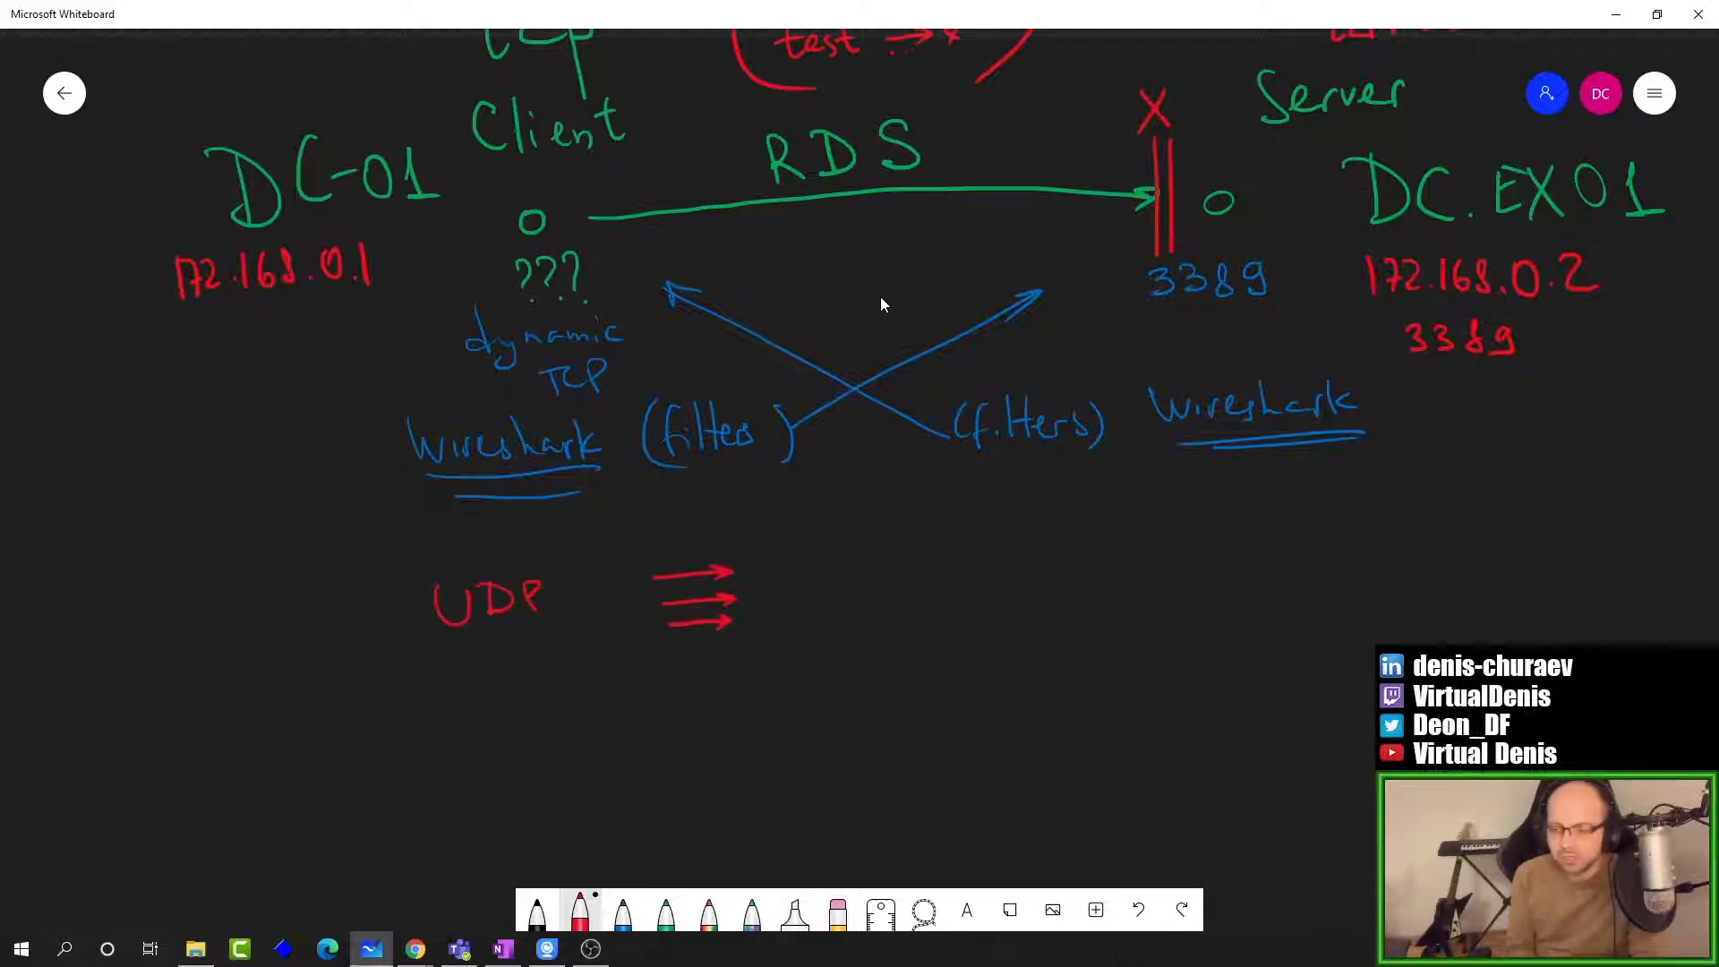
drag(1104, 551, 1164, 552)
mouse_move(1105, 579)
mouse_down()
mouse_move(1164, 575)
mouse_move(1162, 612)
mouse_up()
drag(917, 540, 926, 608)
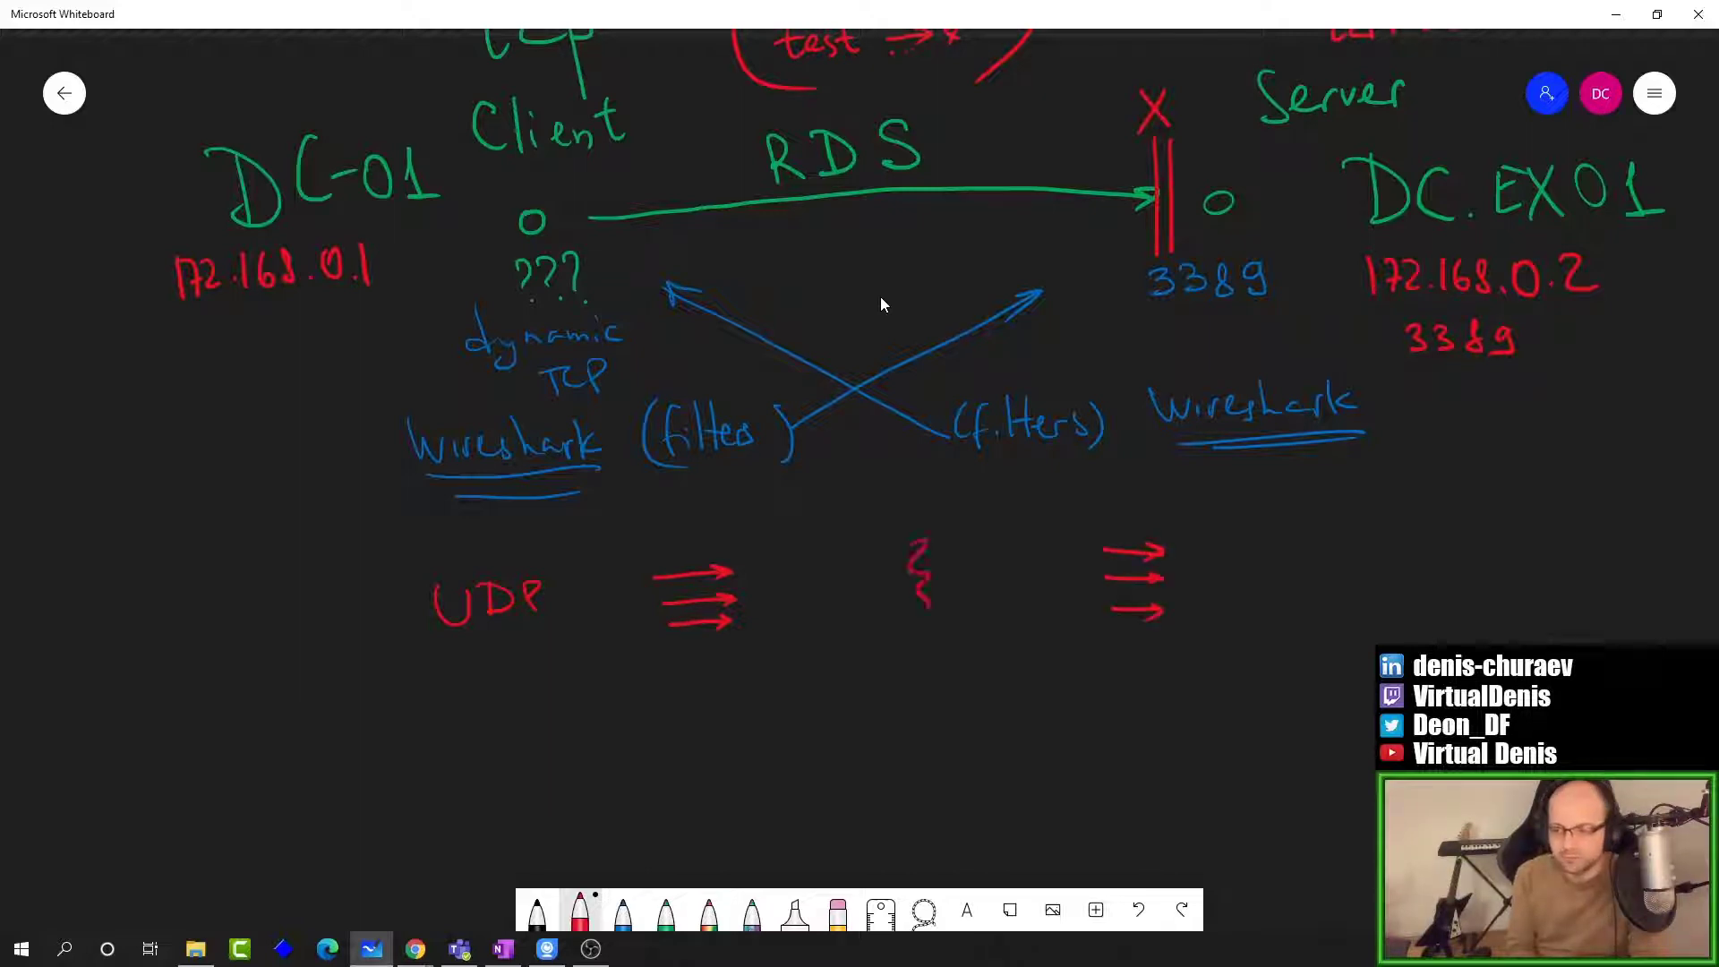
Step: Add a blue TCP row below UDP with a forward arrow, a return arrow and a second, shorter forward arrow
click(623, 911)
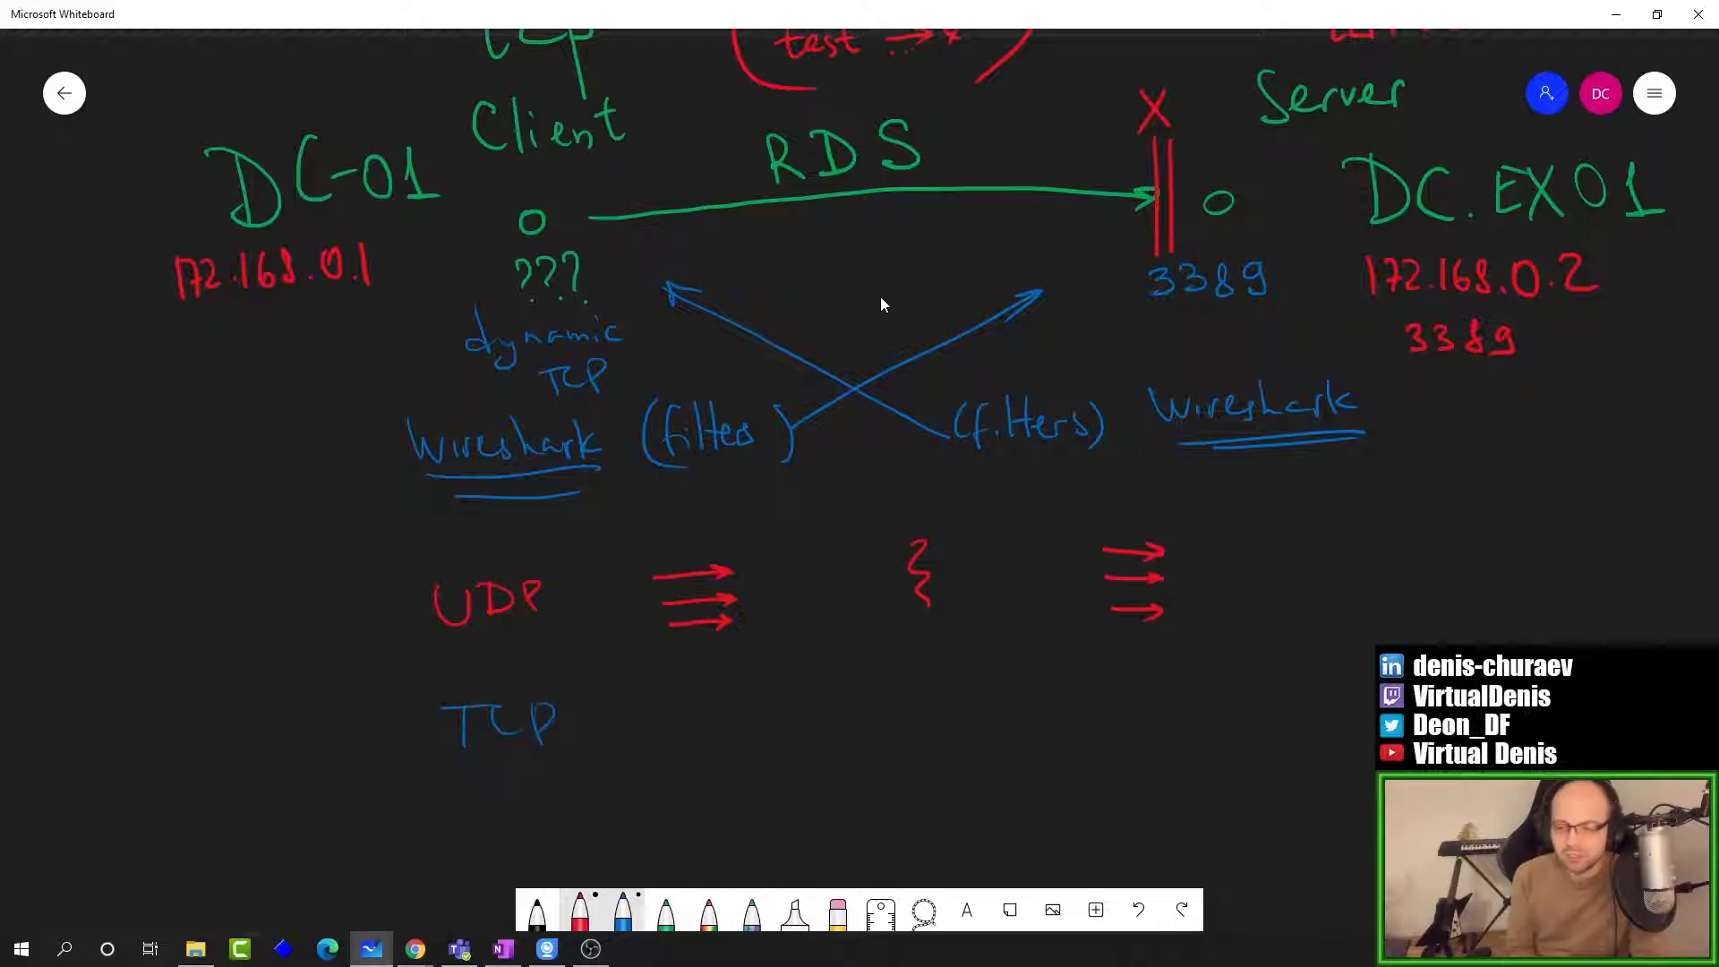
mouse_move(693, 697)
mouse_down()
mouse_move(851, 688)
mouse_move(820, 704)
mouse_up()
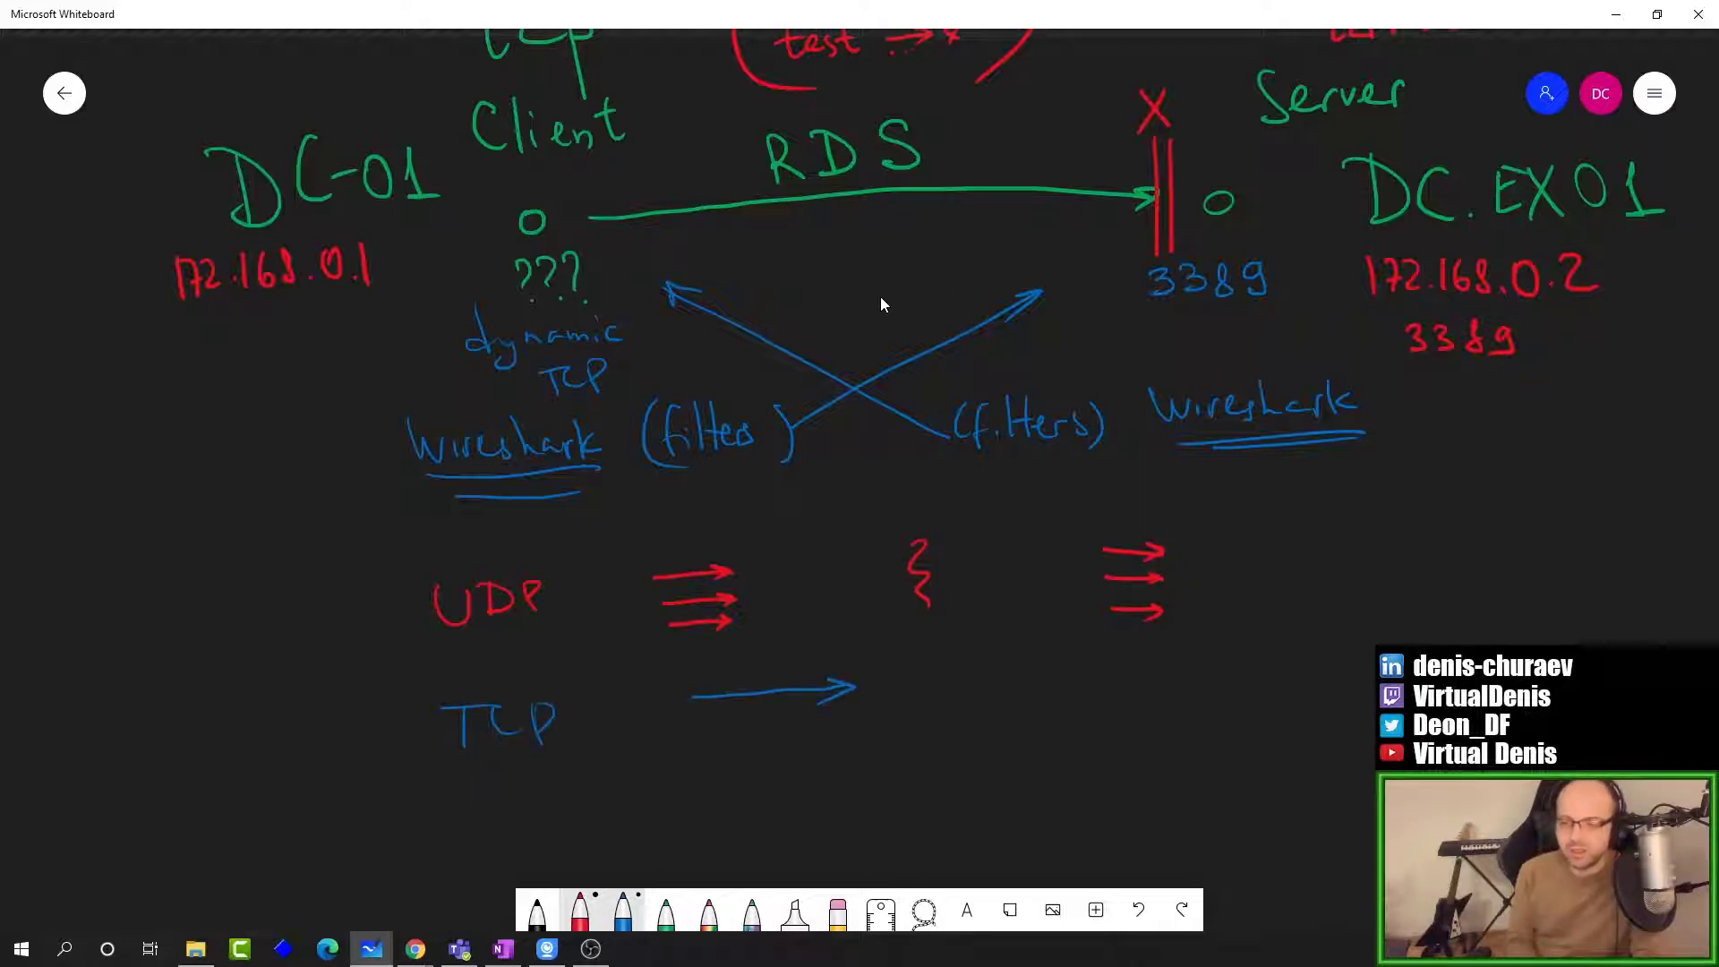
drag(1049, 720, 1131, 718)
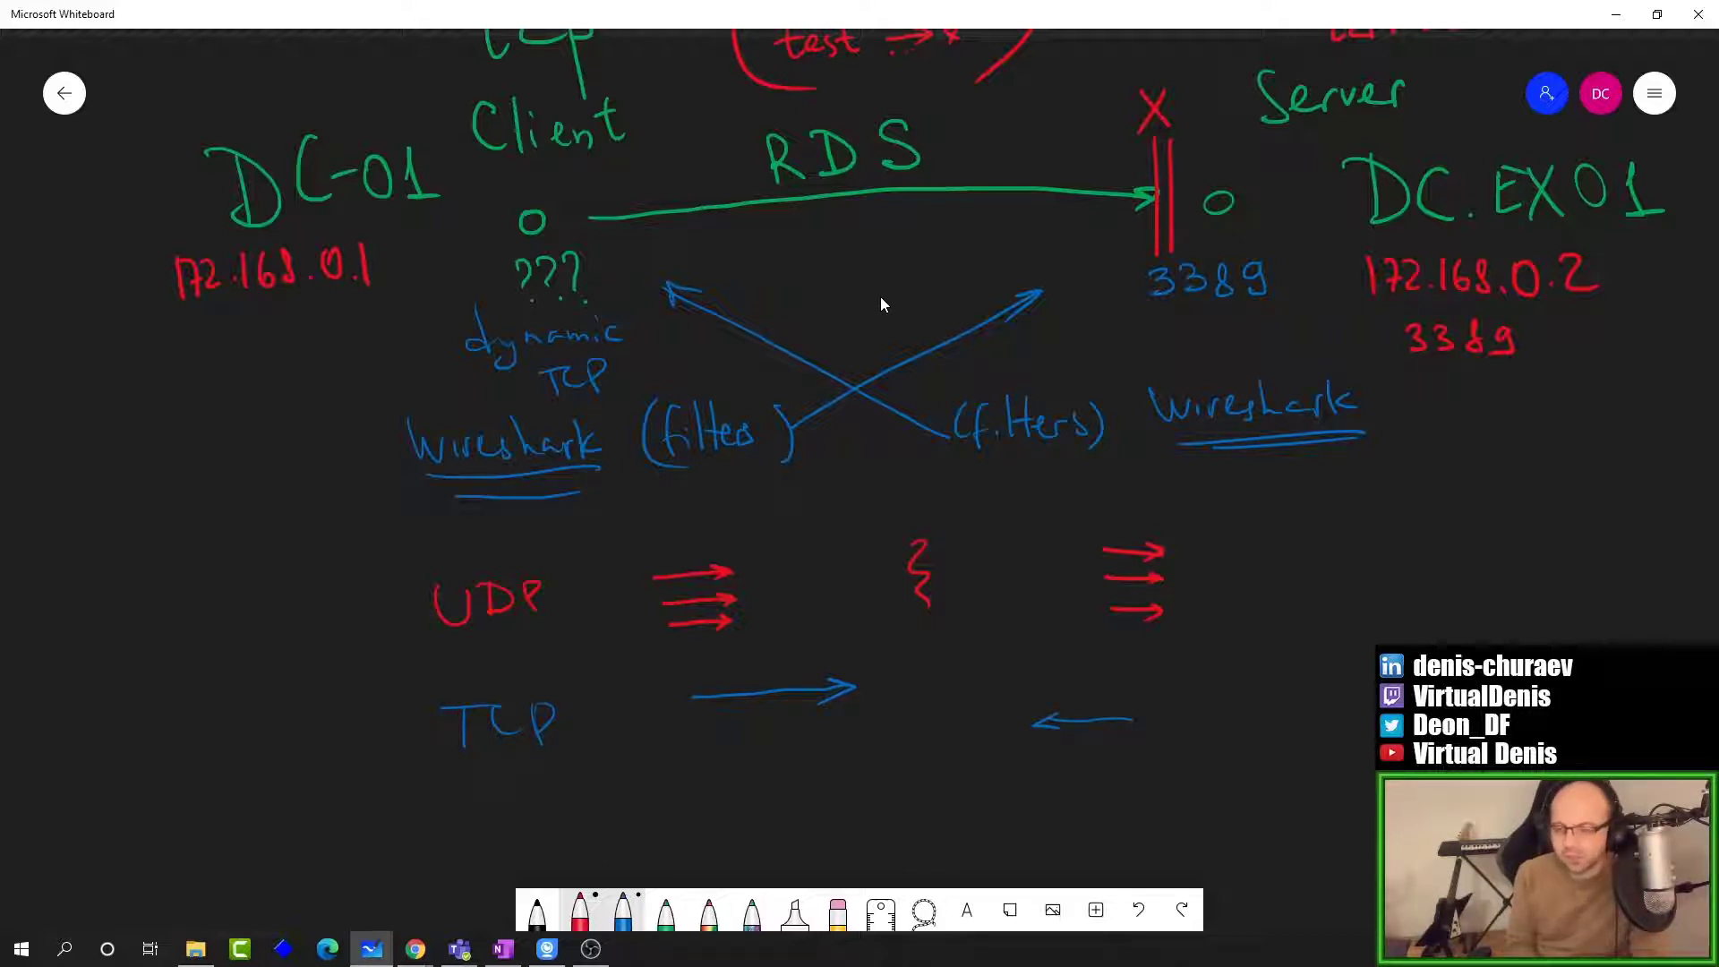
drag(751, 766, 738, 790)
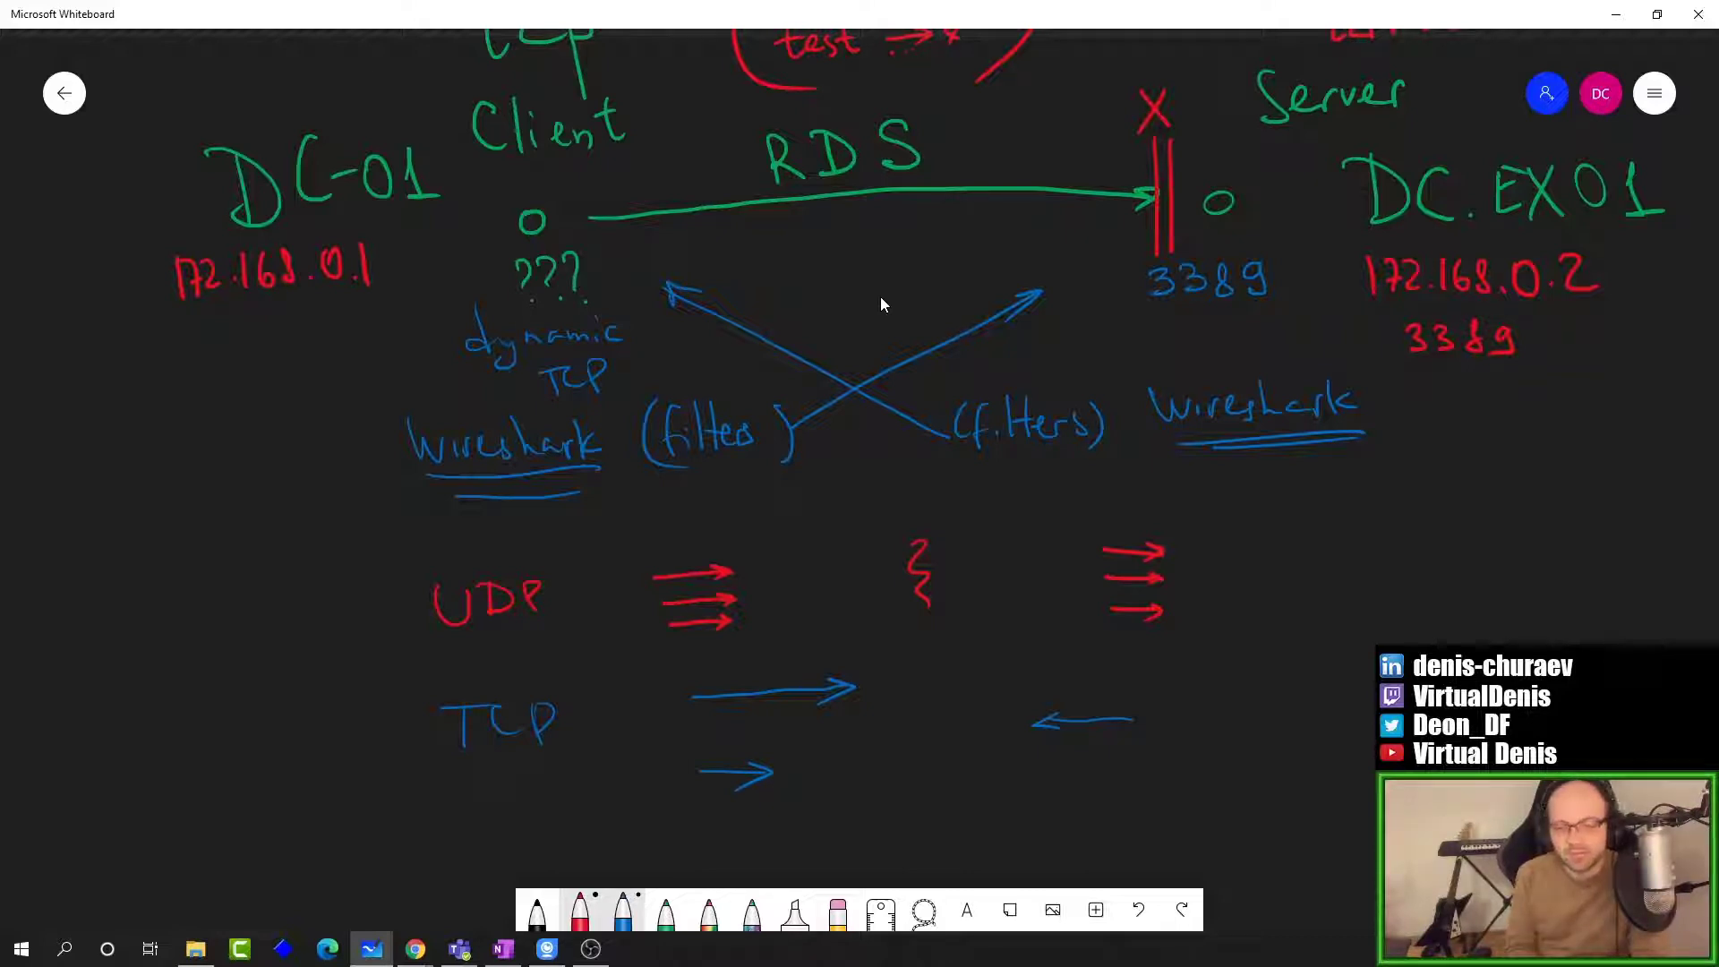
Step: Label the three TCP arrows in red as SYN, SYN,ACK and ACK
click(581, 912)
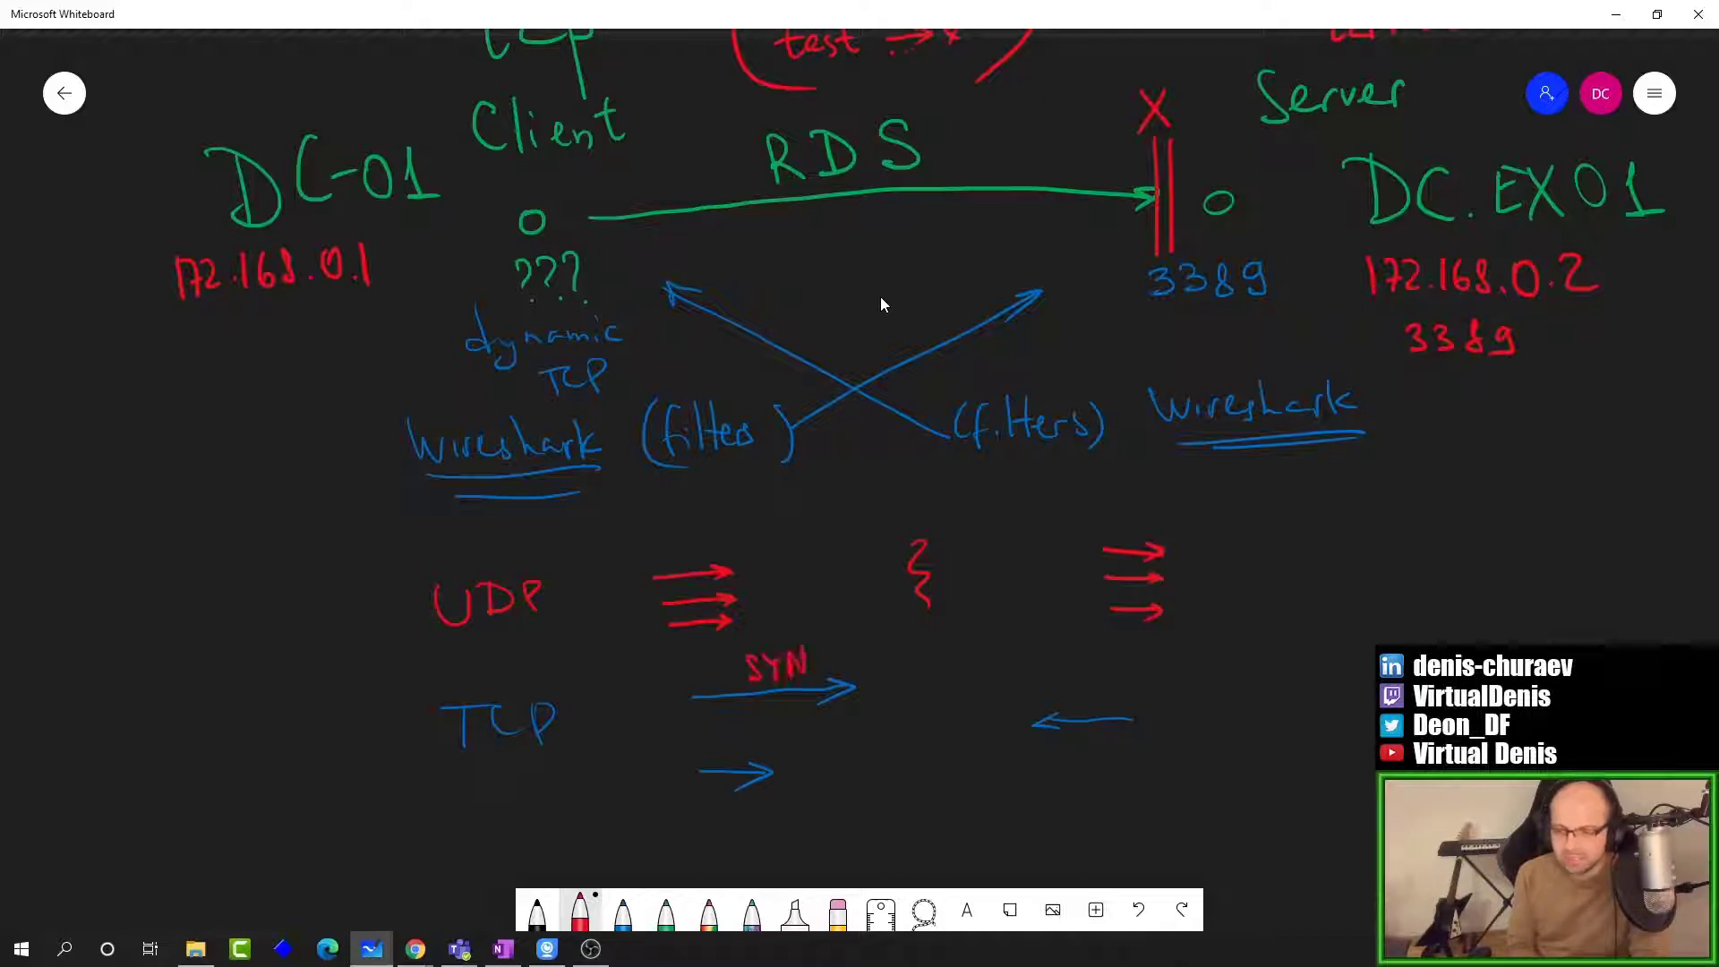
mouse_move(1063, 679)
mouse_down()
mouse_move(1068, 697)
mouse_move(1114, 673)
mouse_move(1119, 708)
mouse_up()
drag(1133, 679, 1133, 699)
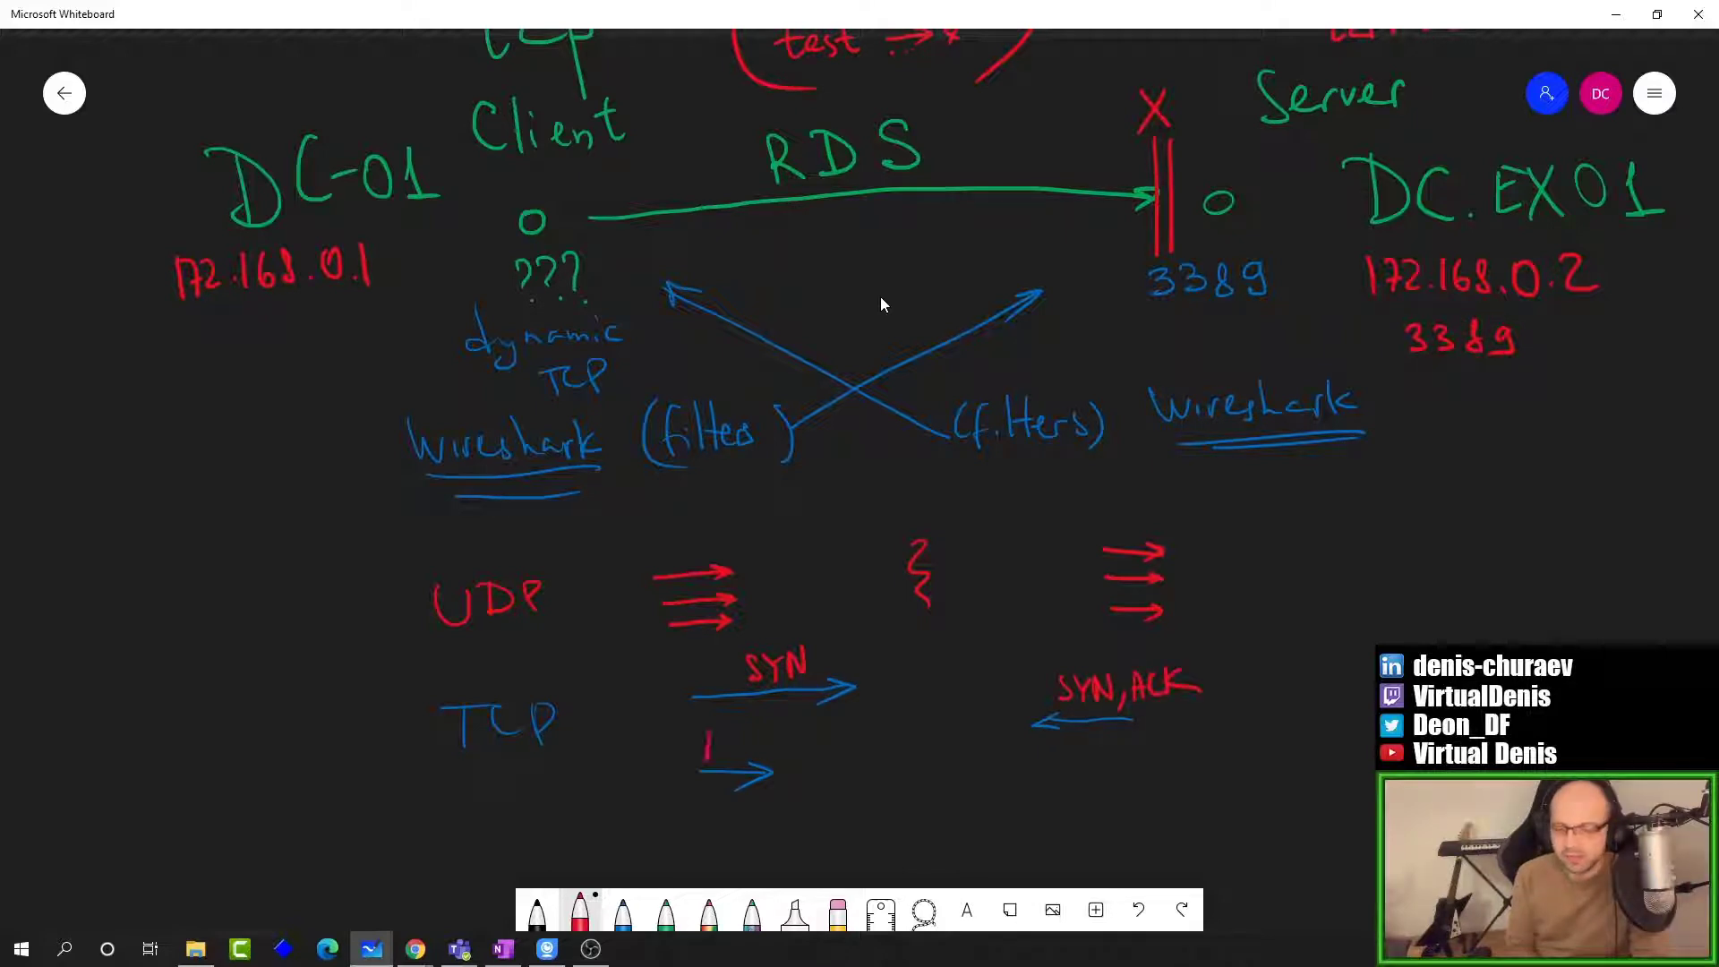
drag(733, 727, 751, 722)
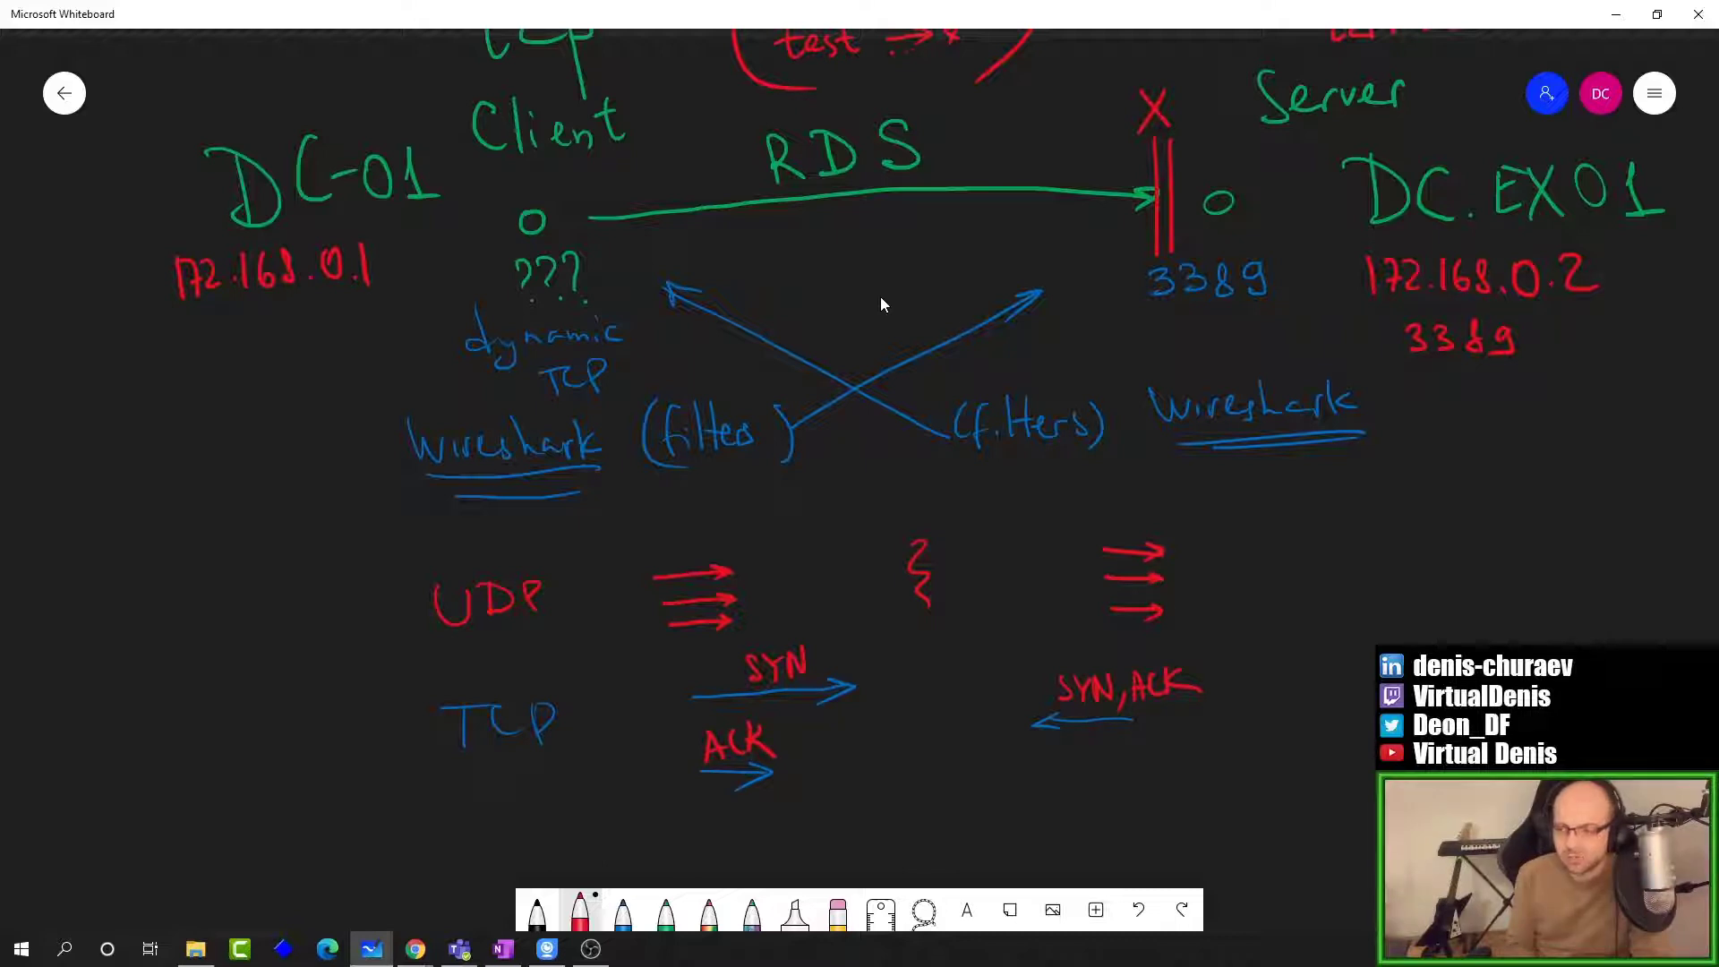
Step: Draw red square brackets beside the SYN, SYN,ACK and ACK arrows of the TCP row
drag(678, 665, 673, 712)
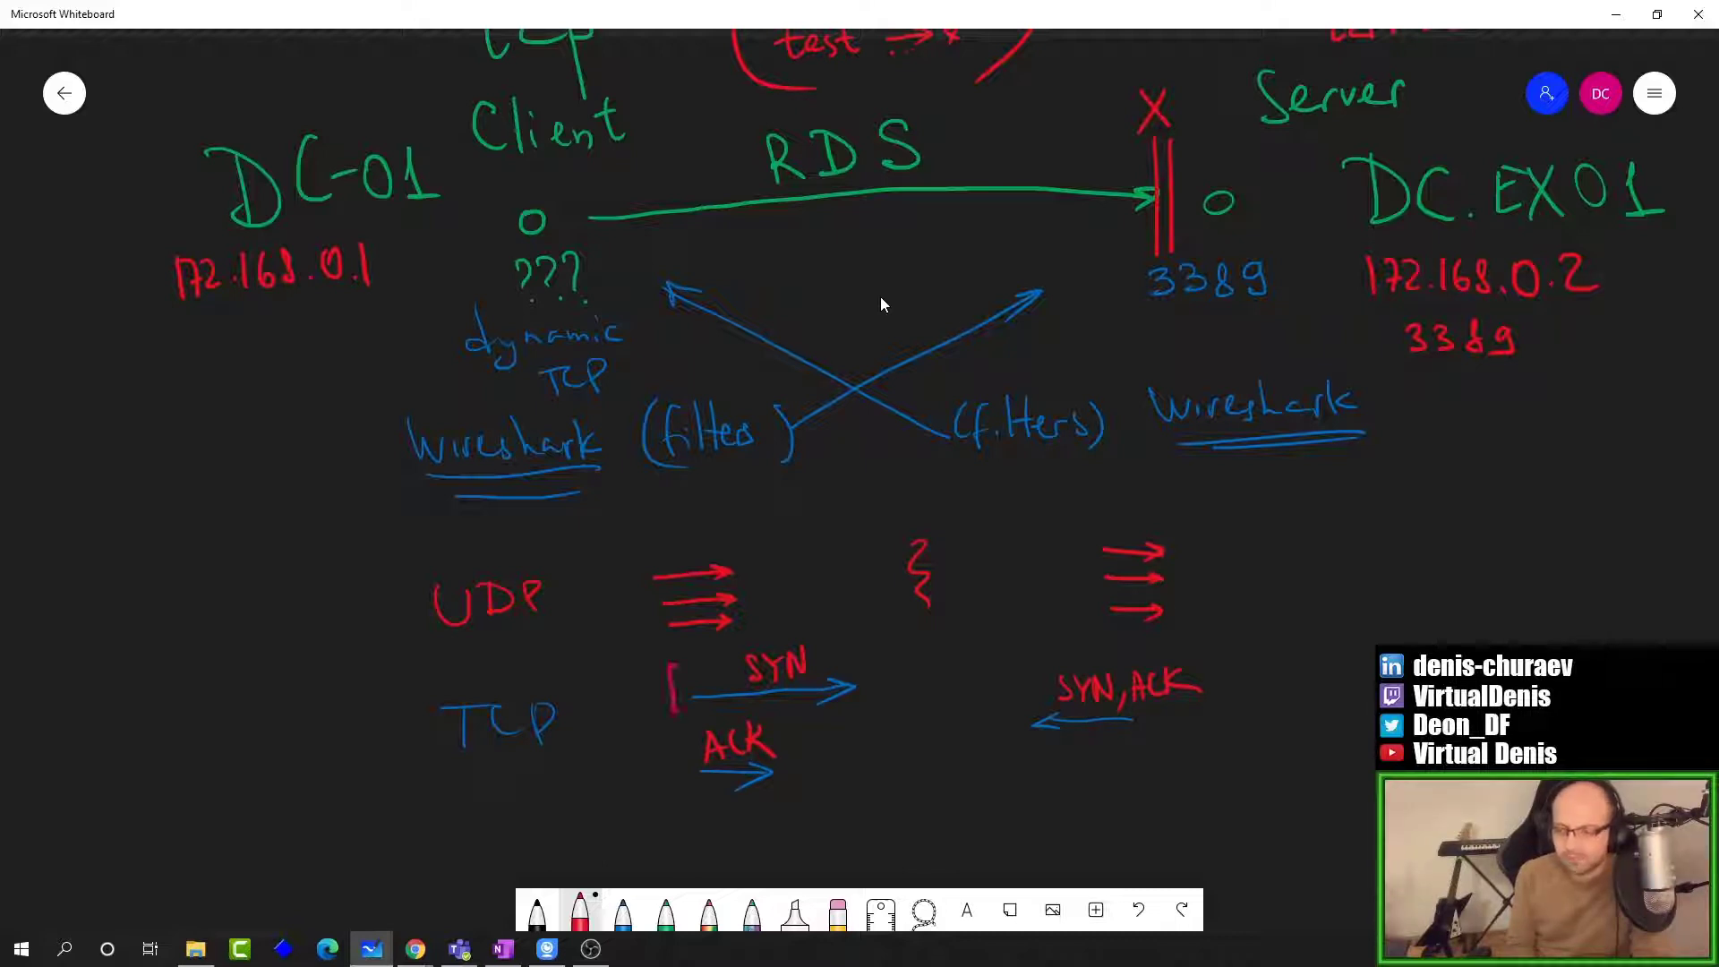
drag(1216, 695, 1209, 740)
drag(679, 754, 686, 804)
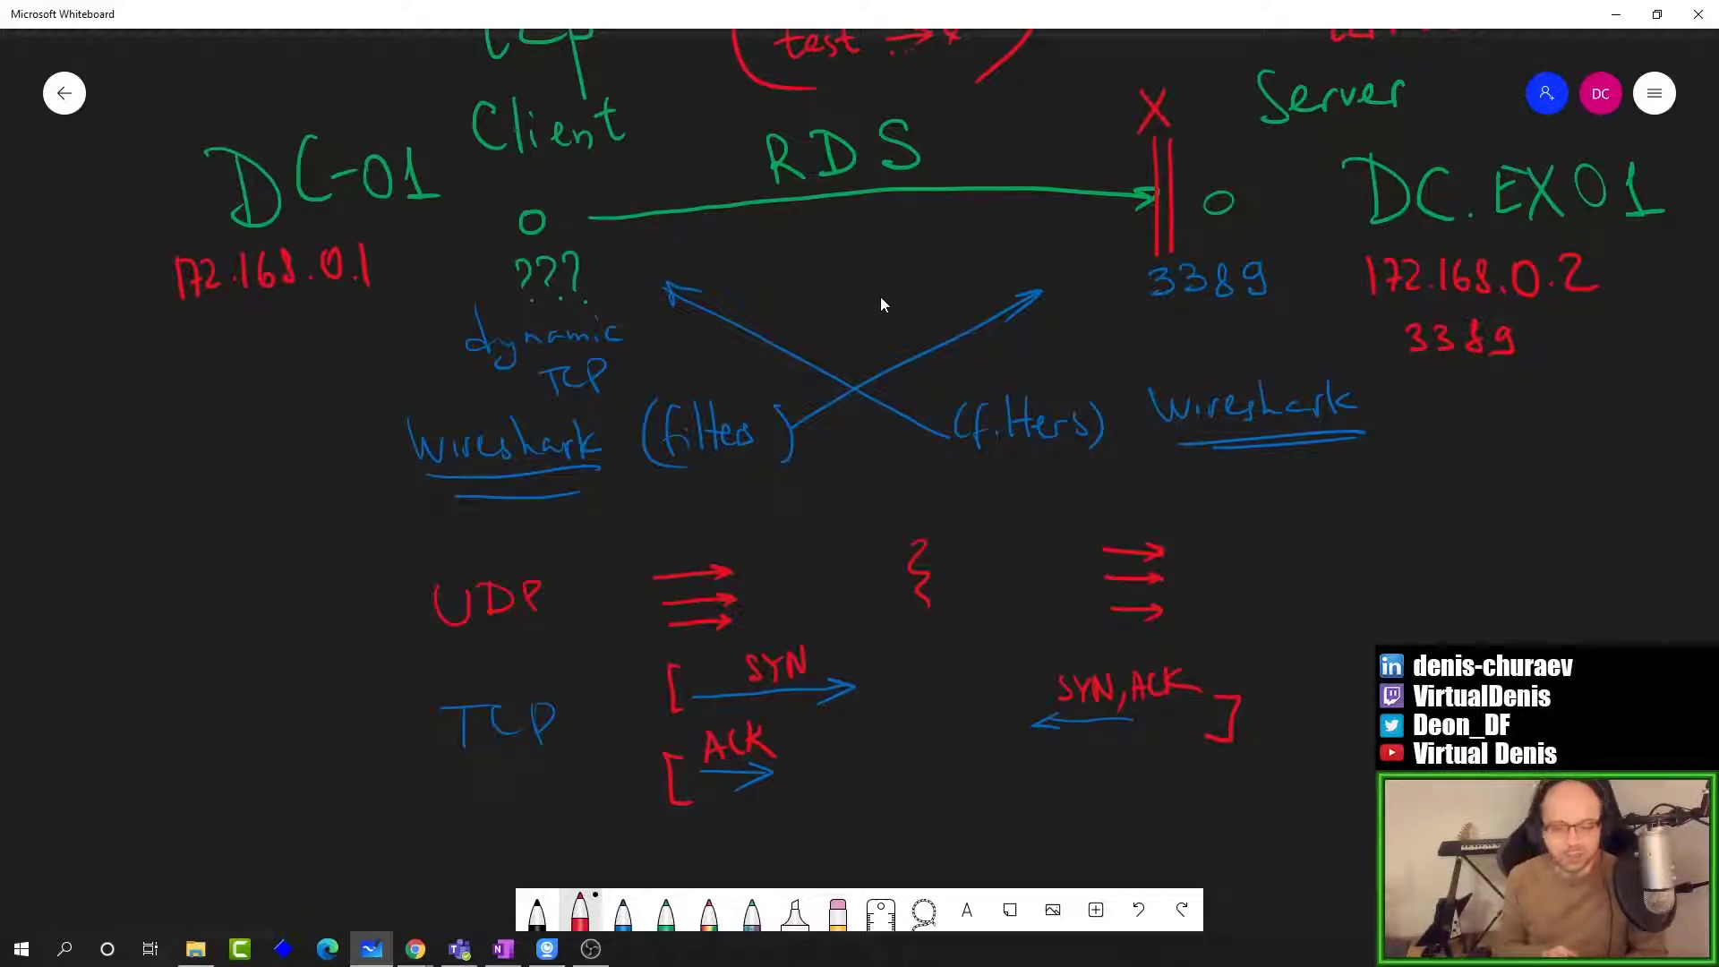
Step: Return to the dchu-EX01 console and show the inbound rules of Windows Defender Firewall with Advanced Security in a maximized window
click(1616, 13)
click(670, 13)
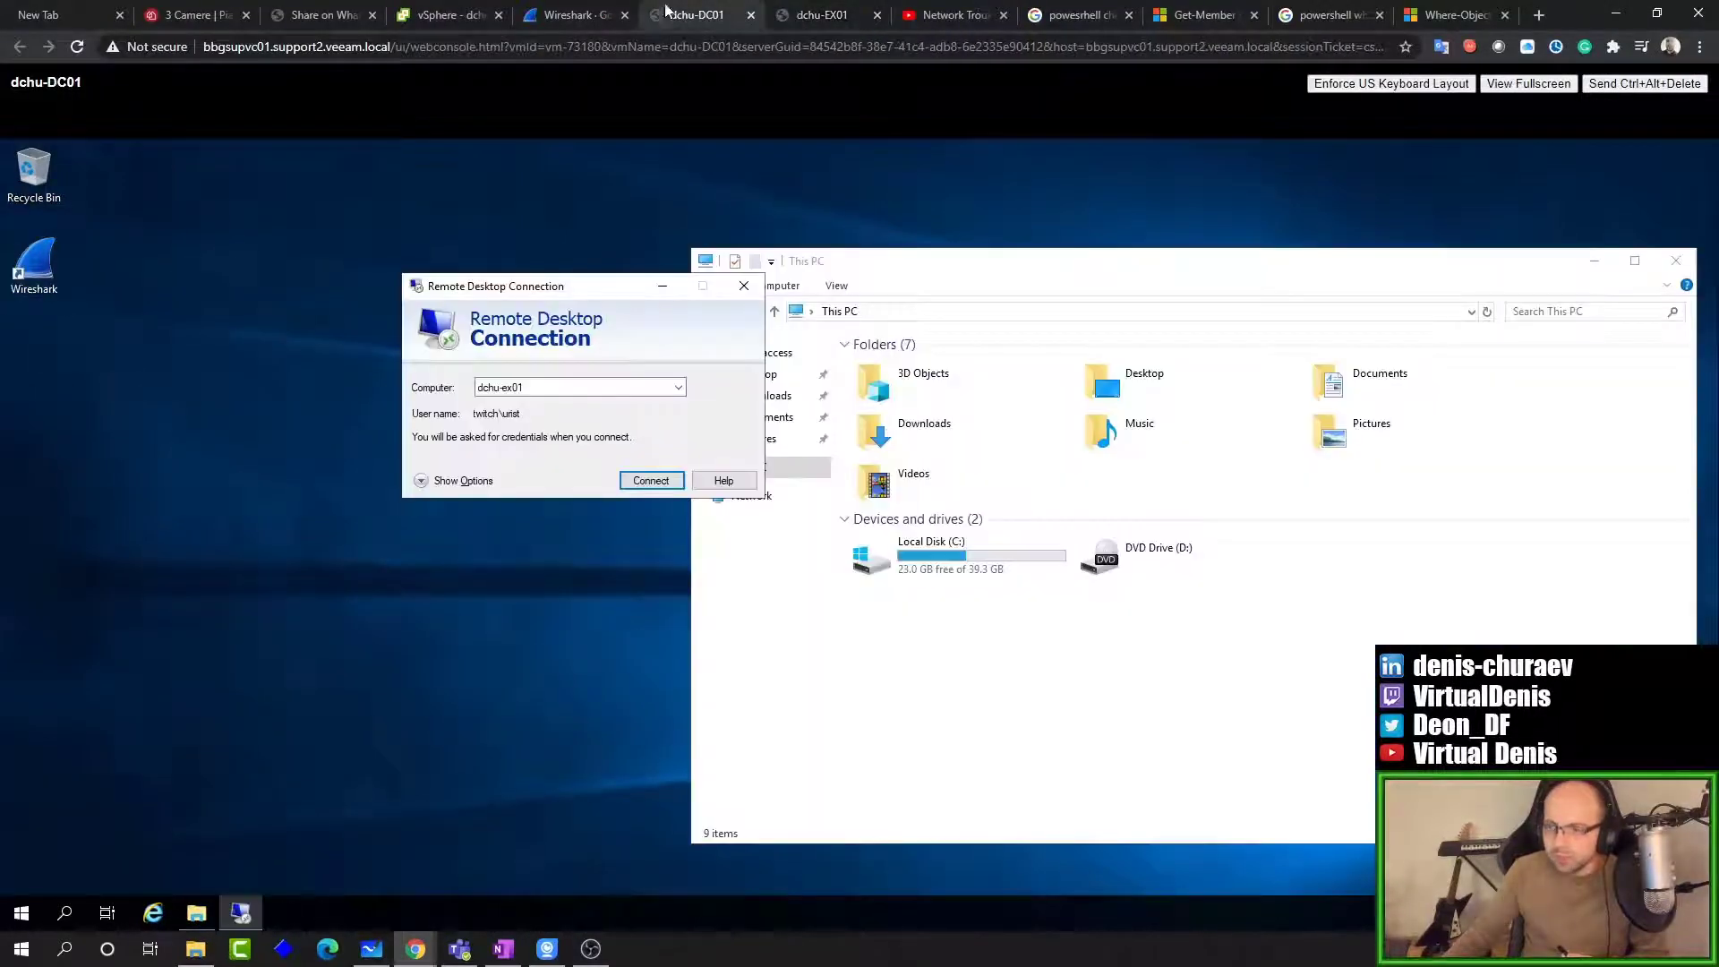
click(829, 14)
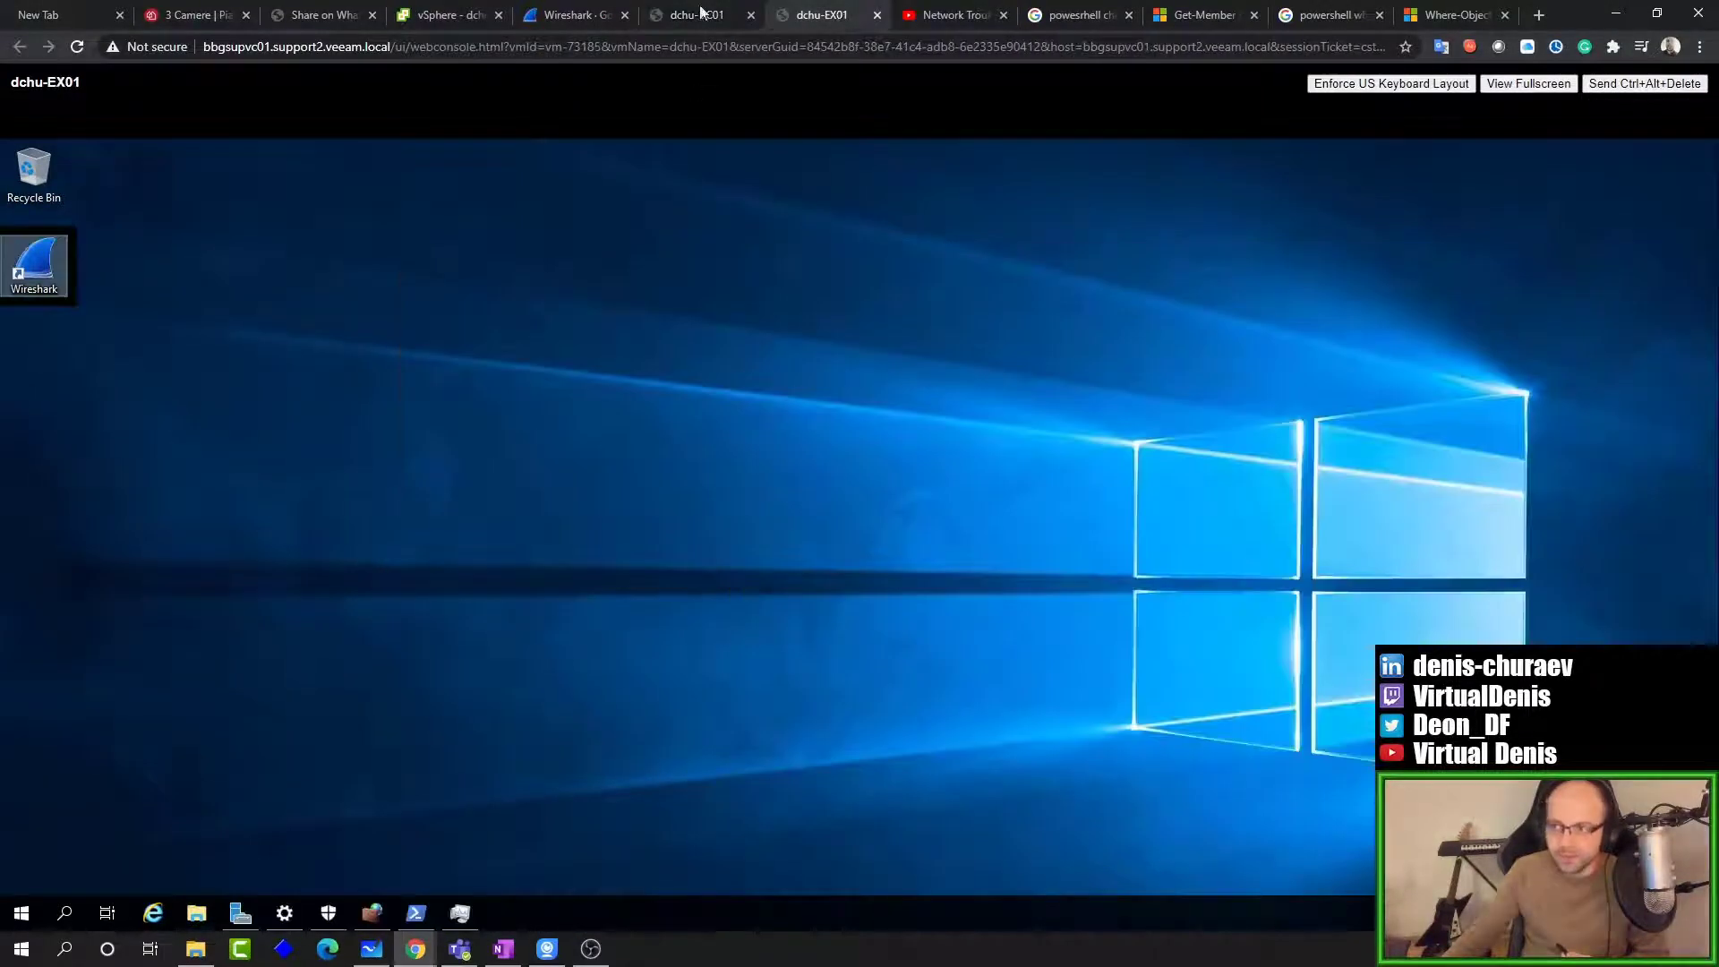
click(697, 14)
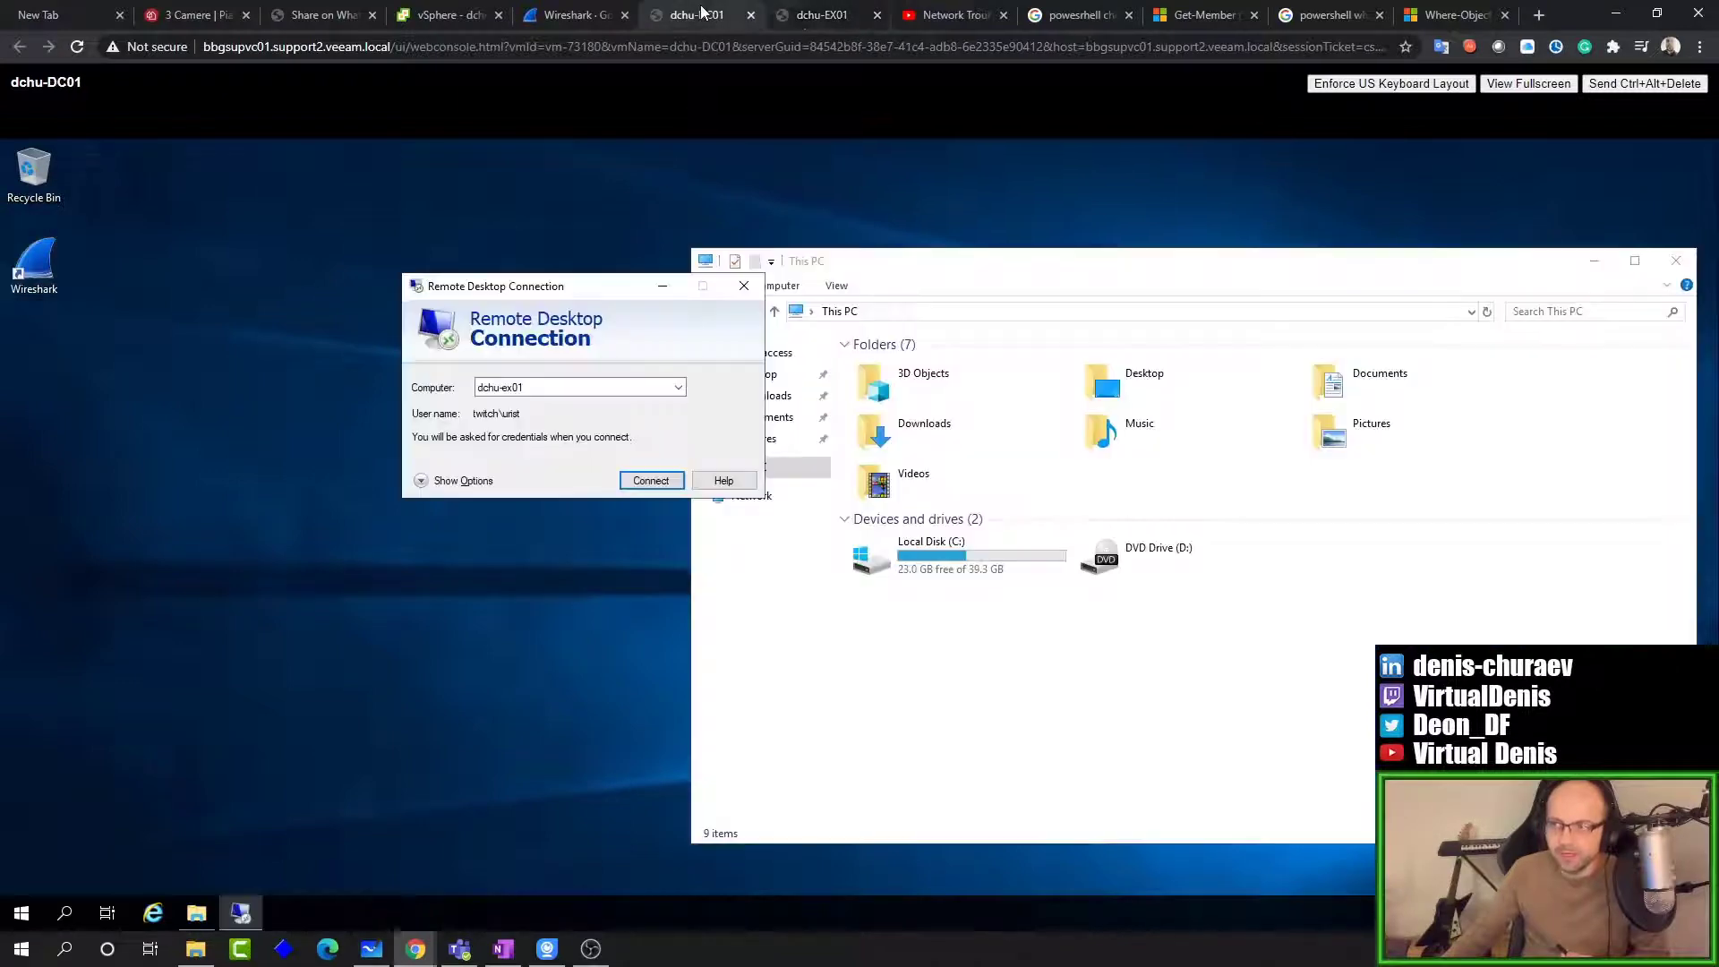
click(815, 16)
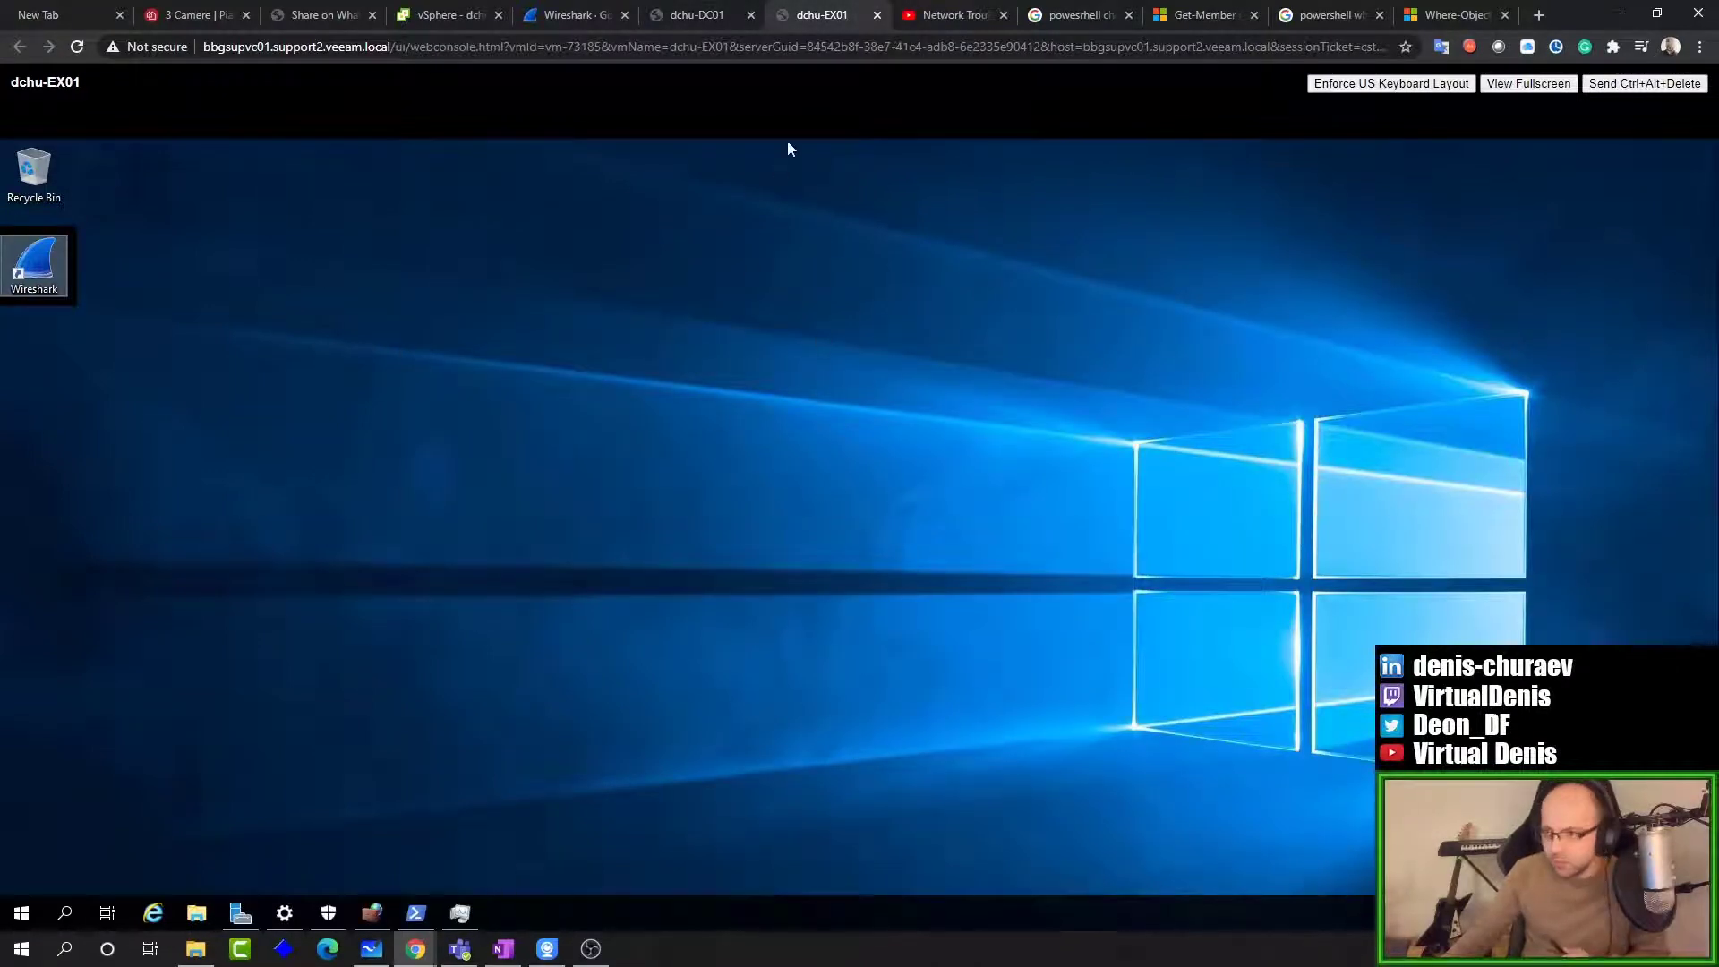
click(376, 916)
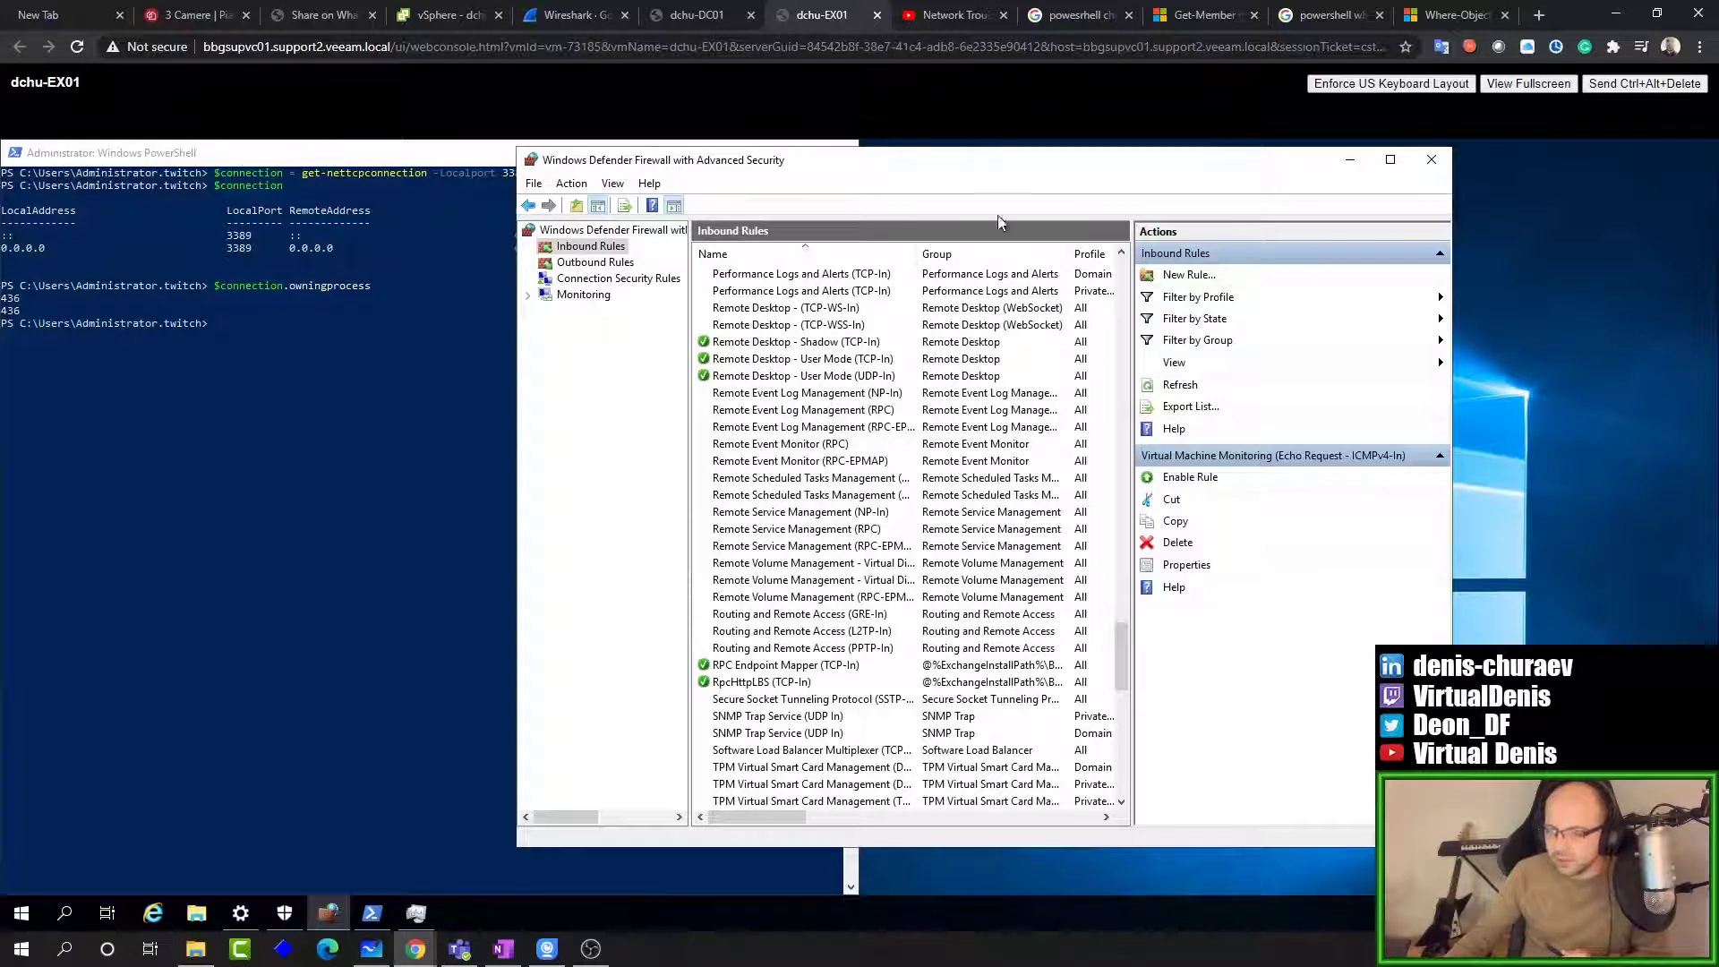
double_click(779, 159)
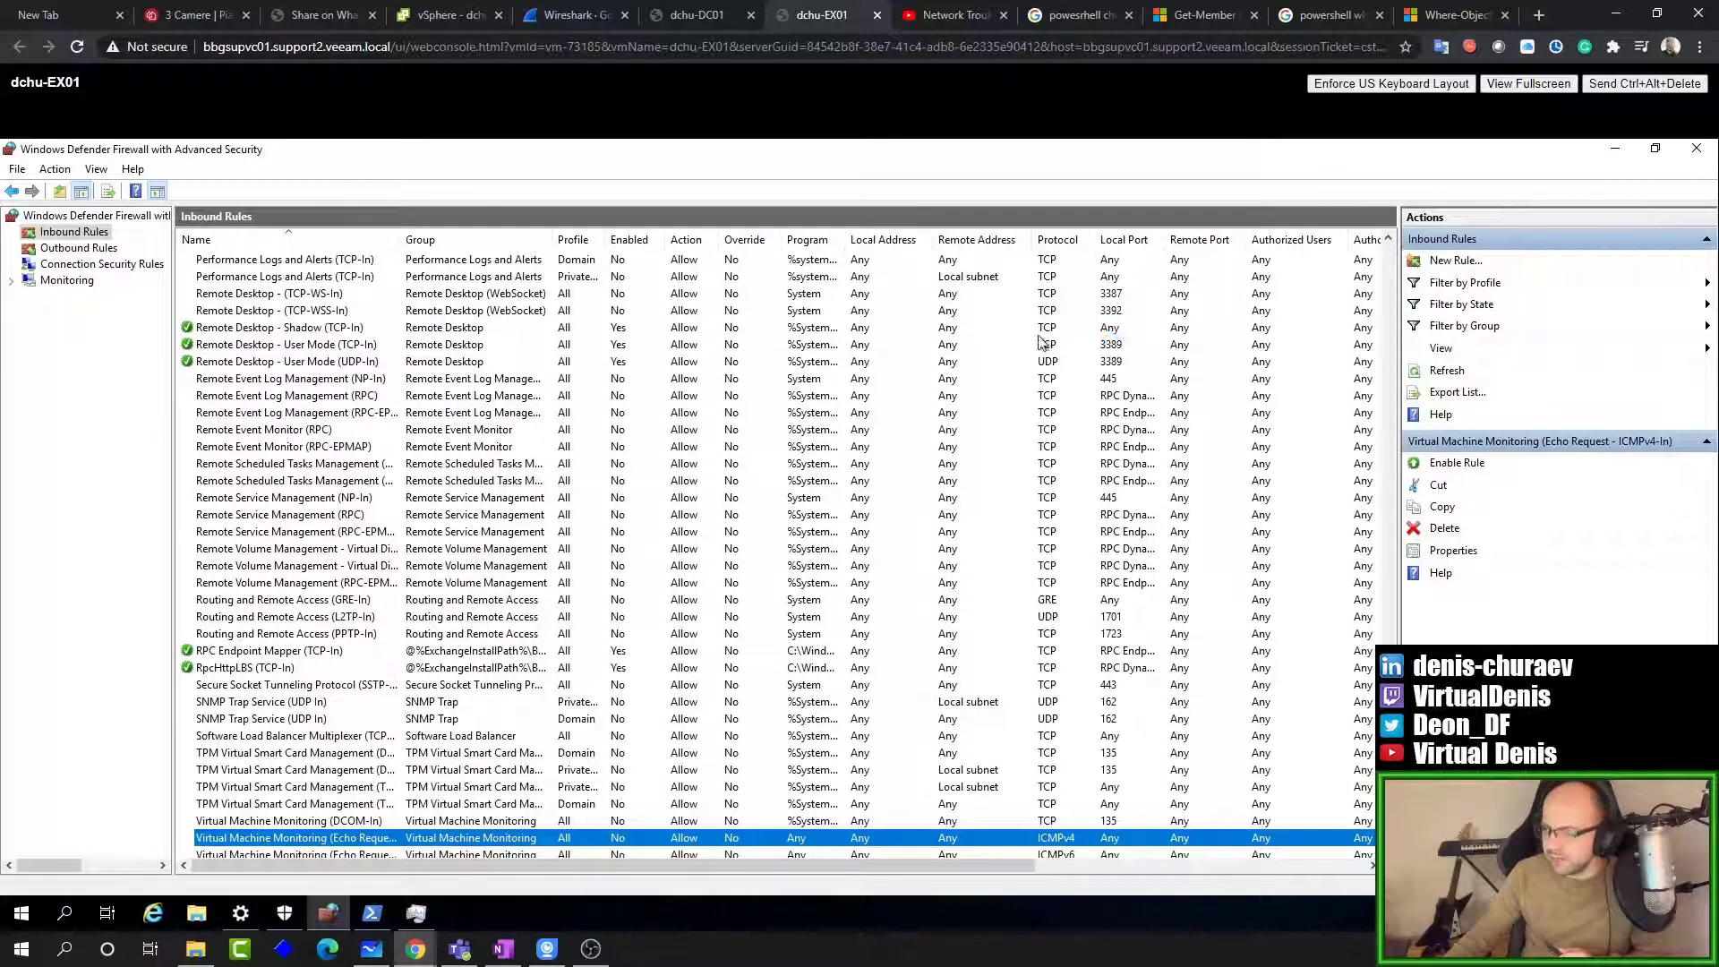
Step: Set the inbound rule Remote Desktop - User Mode (TCP-In) to block the connection
click(357, 345)
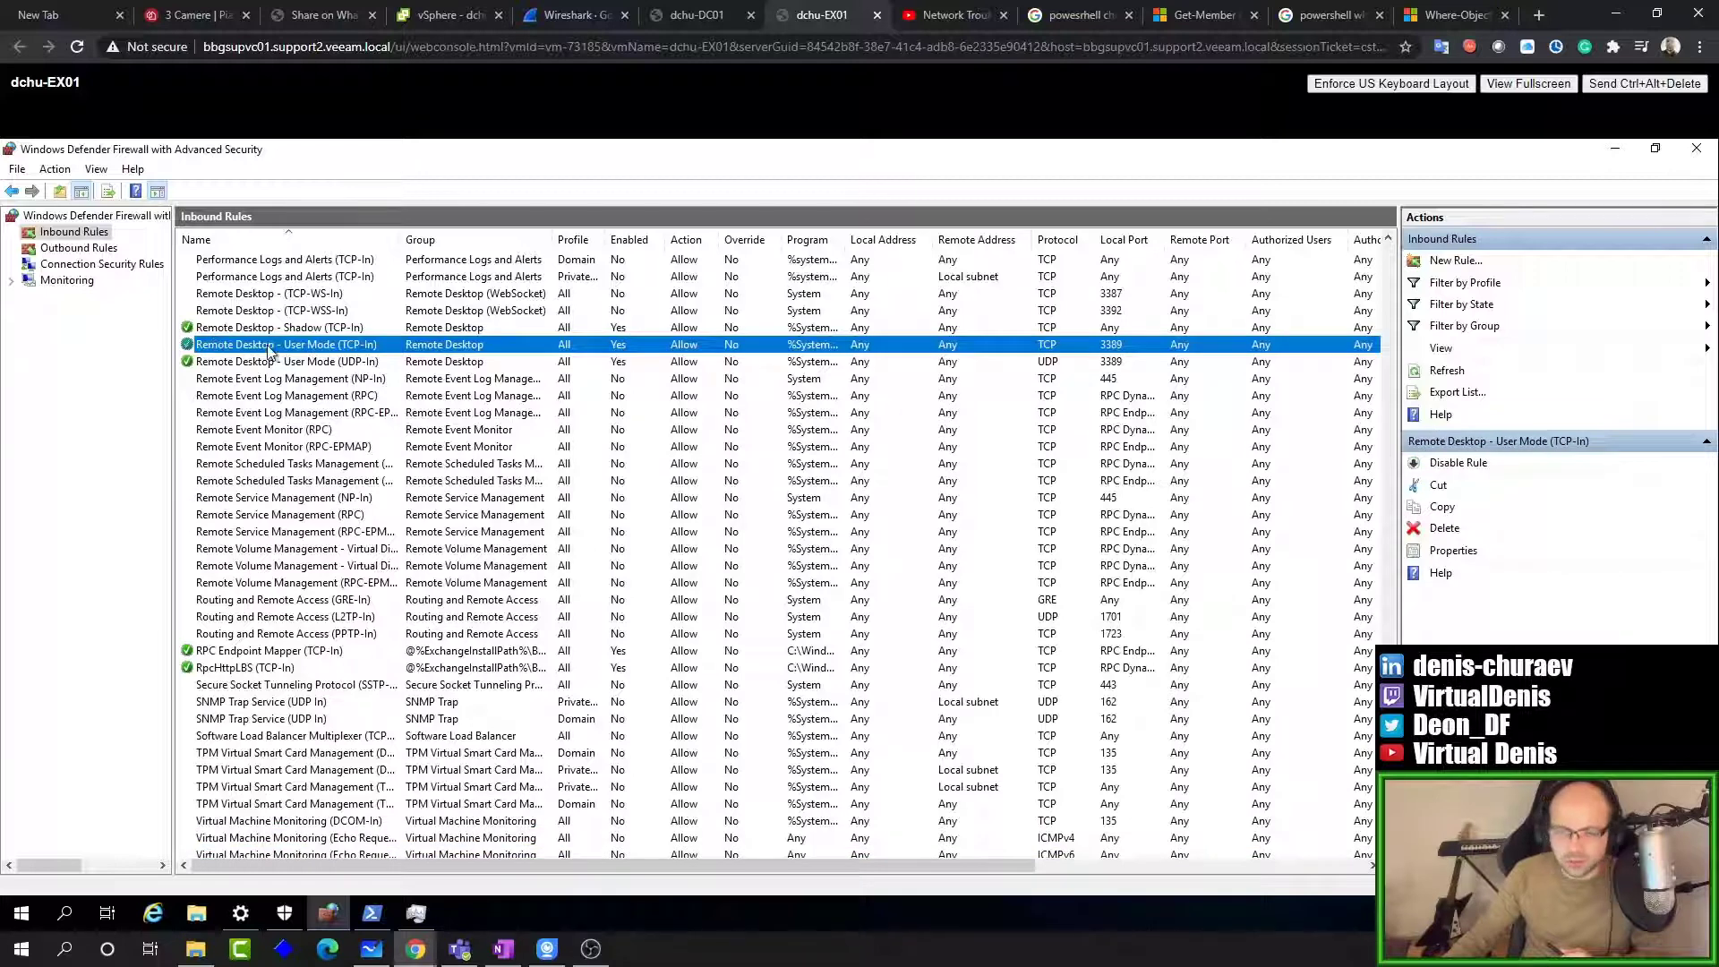
double_click(373, 345)
click(465, 587)
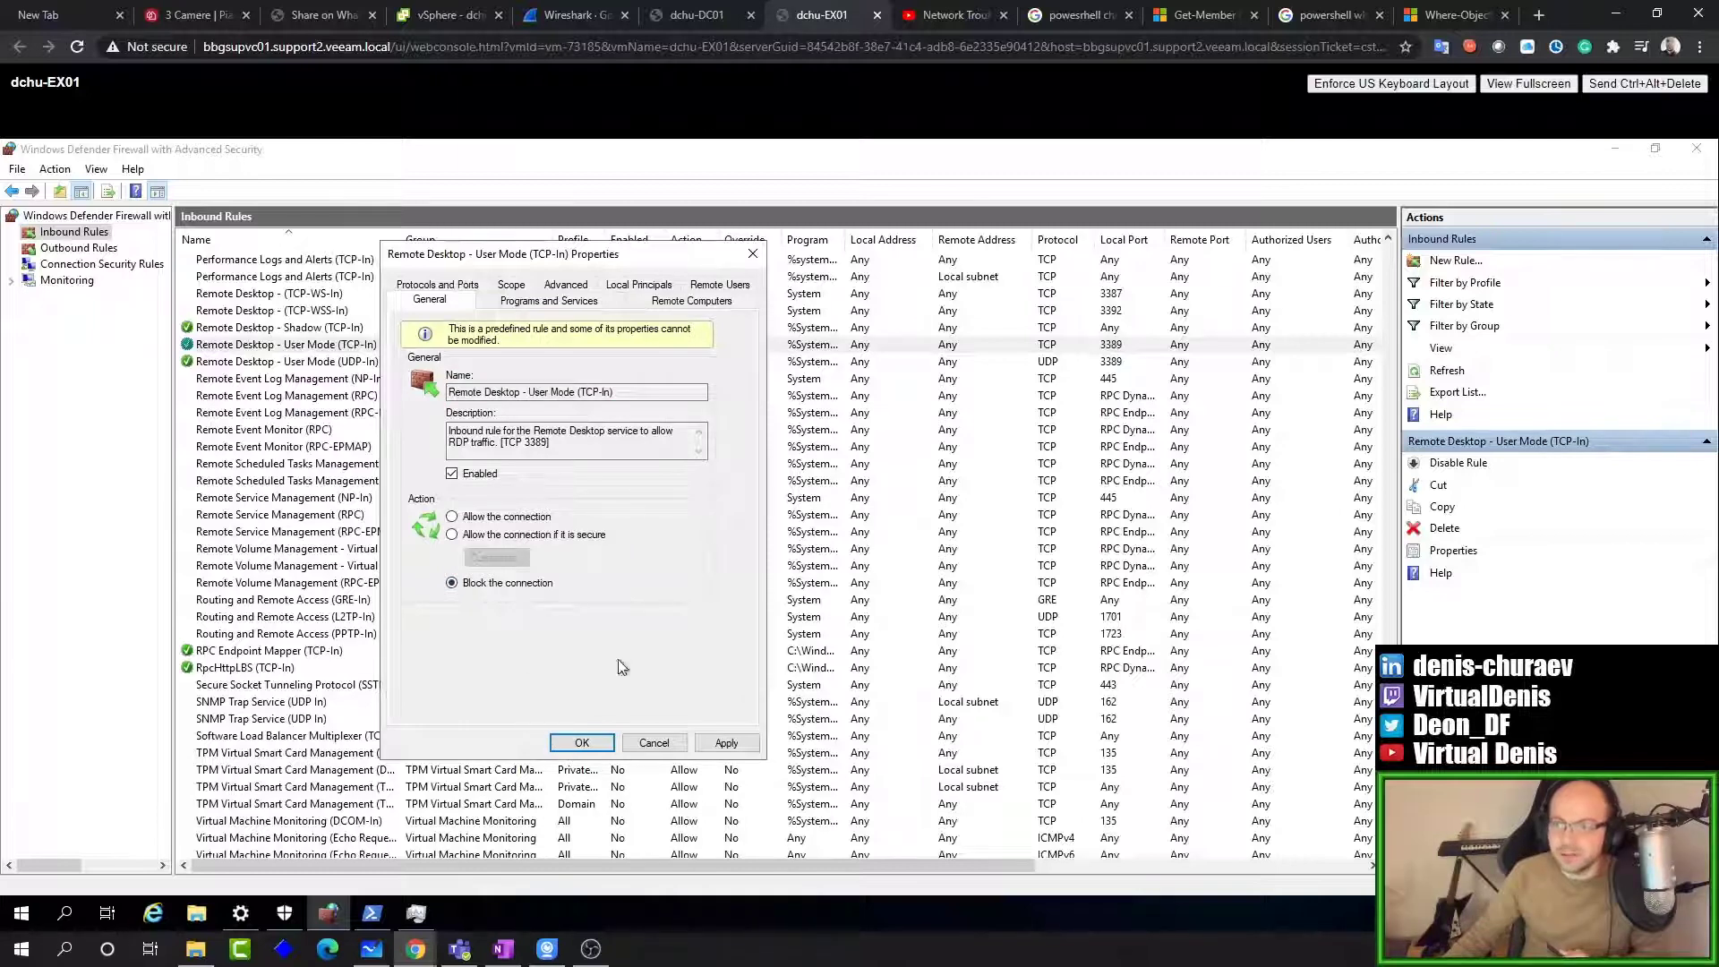
click(581, 744)
Step: Try a Remote Desktop connection to dchu-ex01 from dchu-DC01, viewing the Wireshark website while it runs, and dismiss the resulting dialog
click(684, 22)
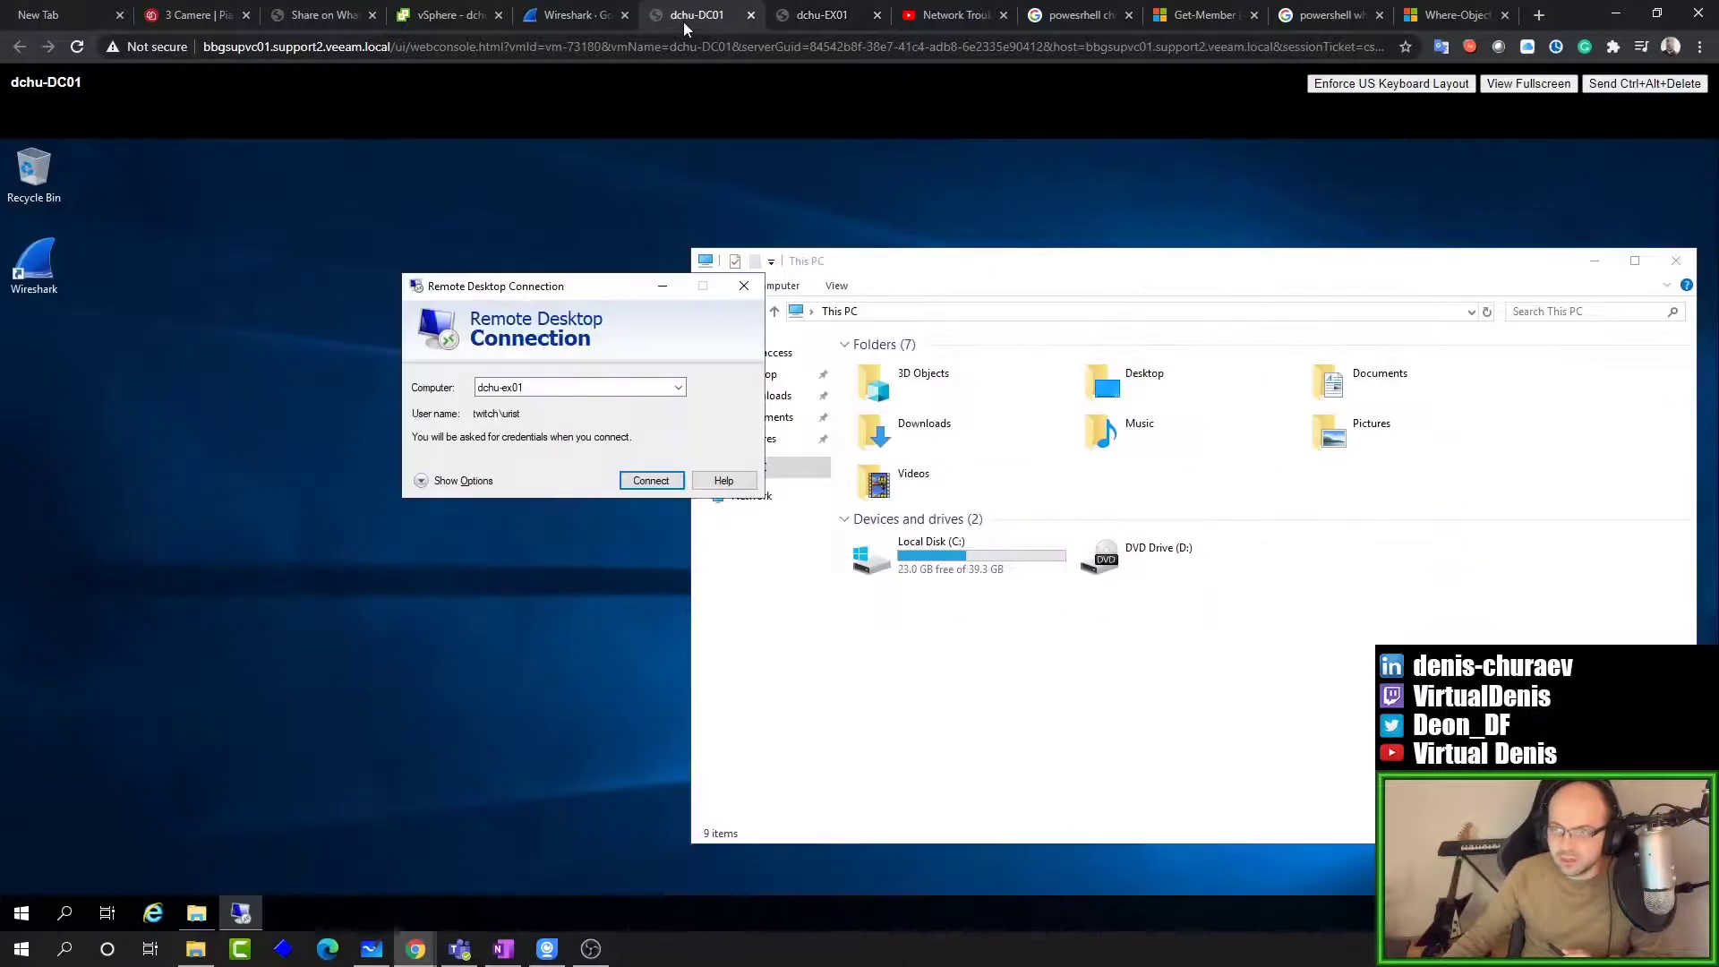
click(471, 455)
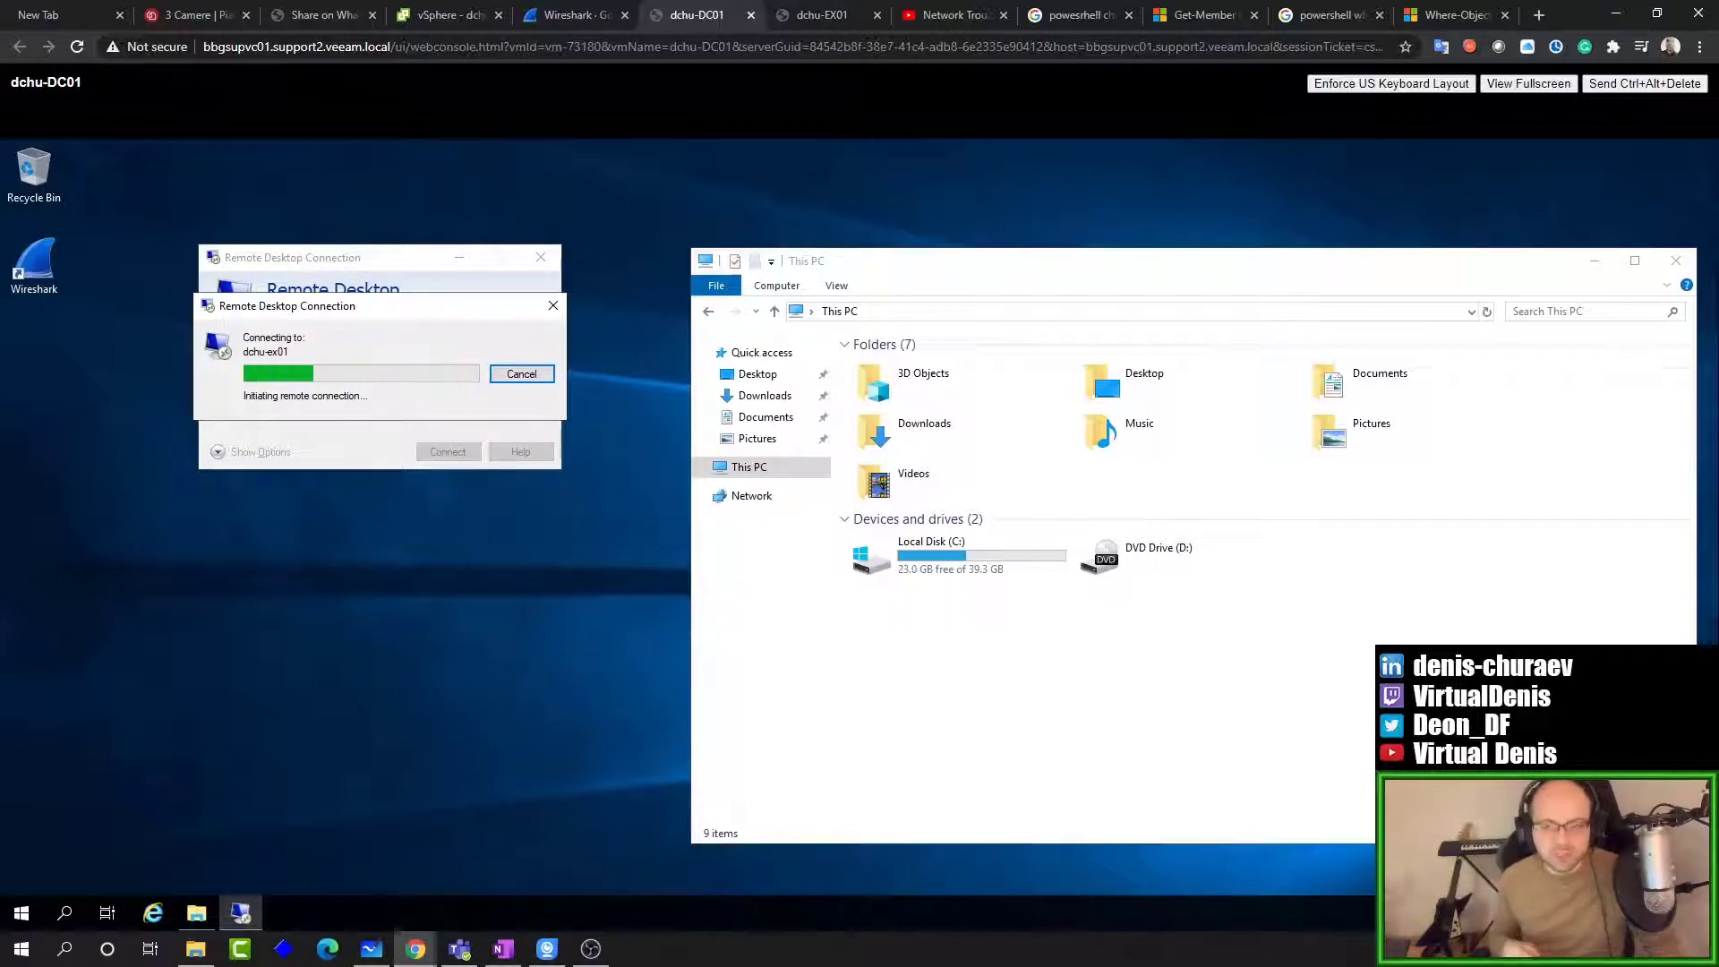
click(521, 16)
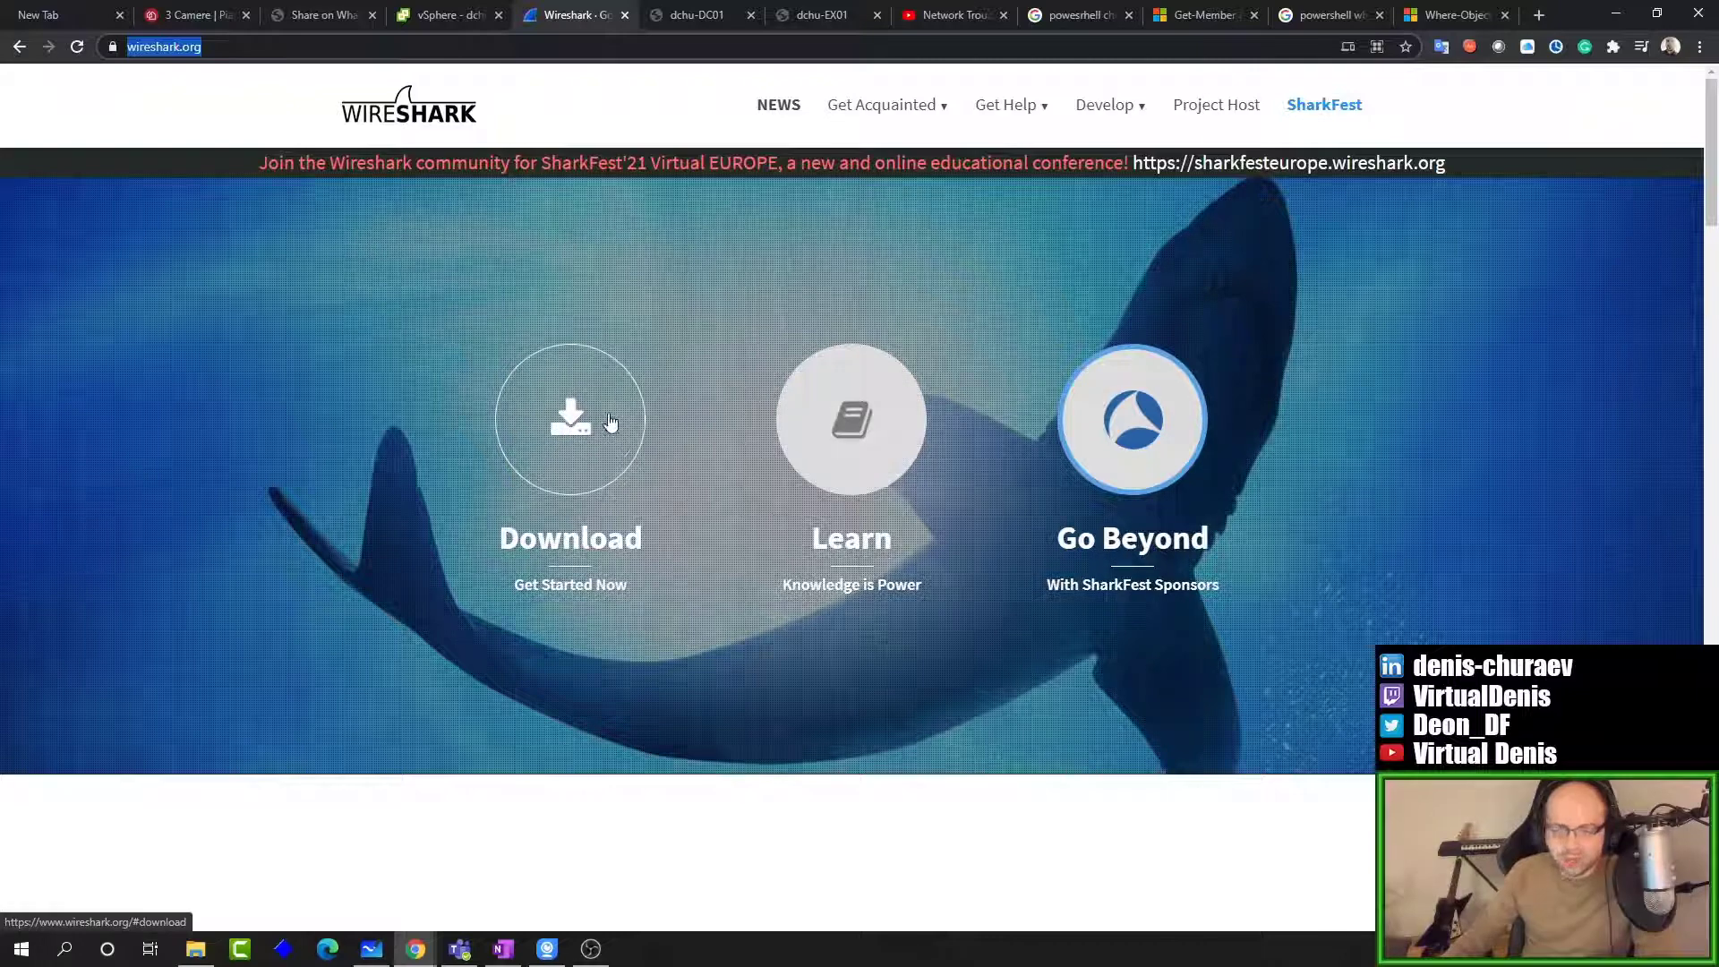
click(675, 18)
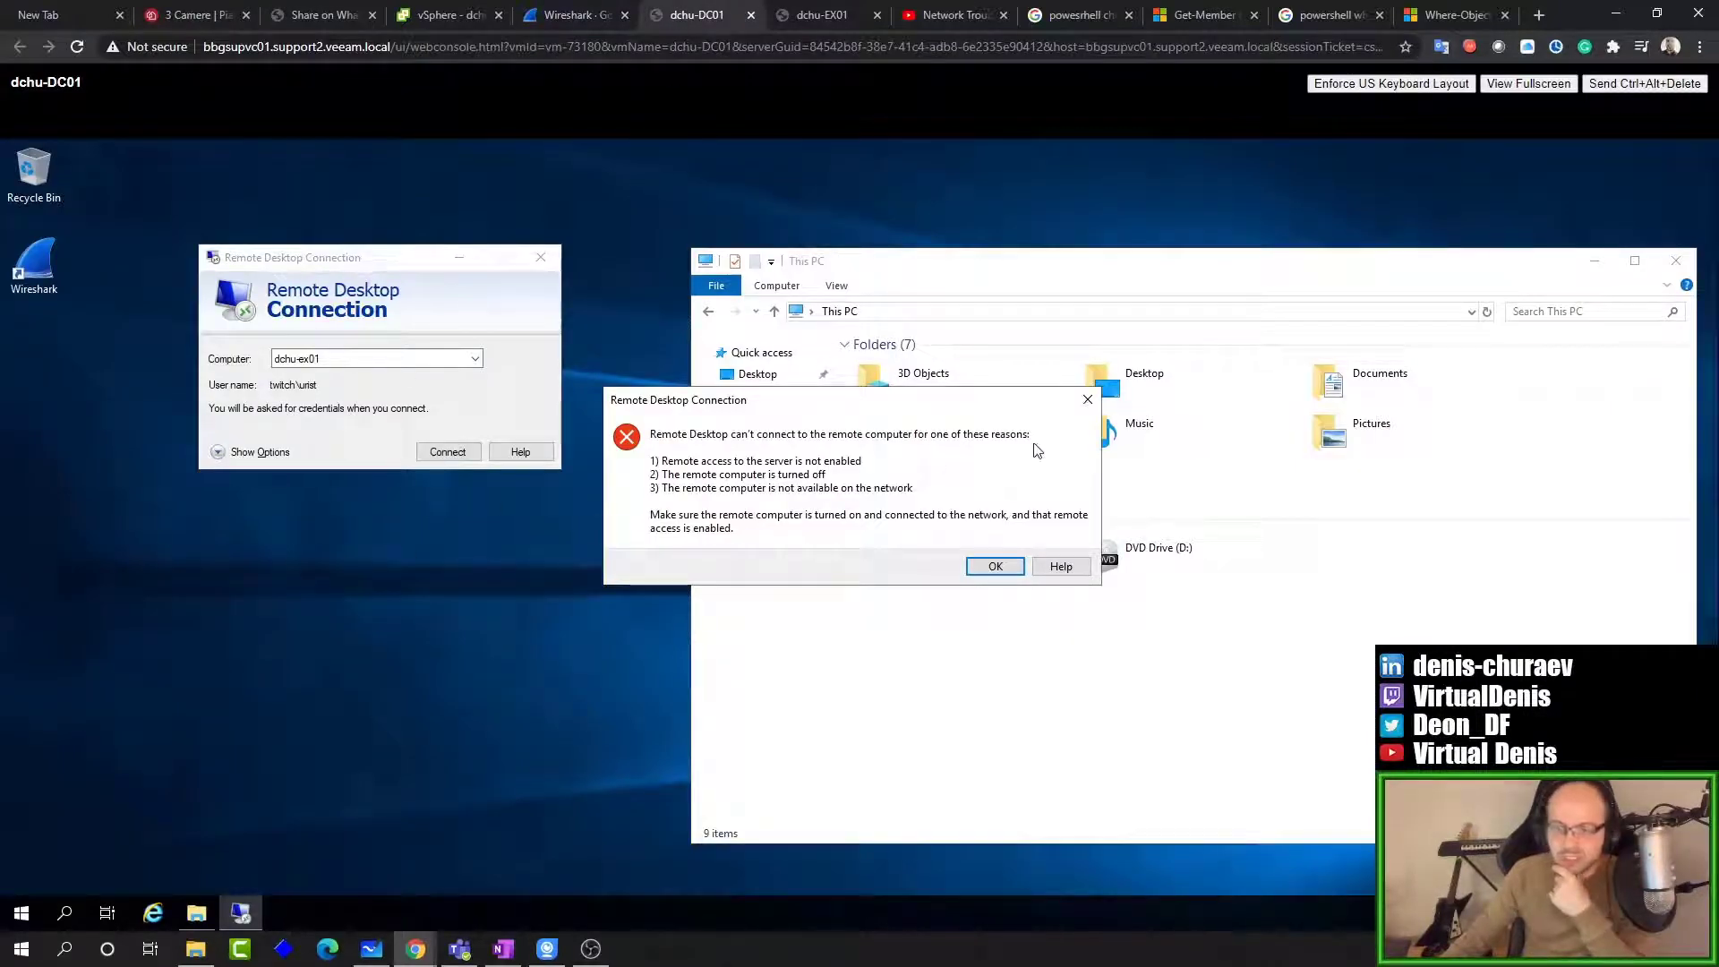
click(1088, 399)
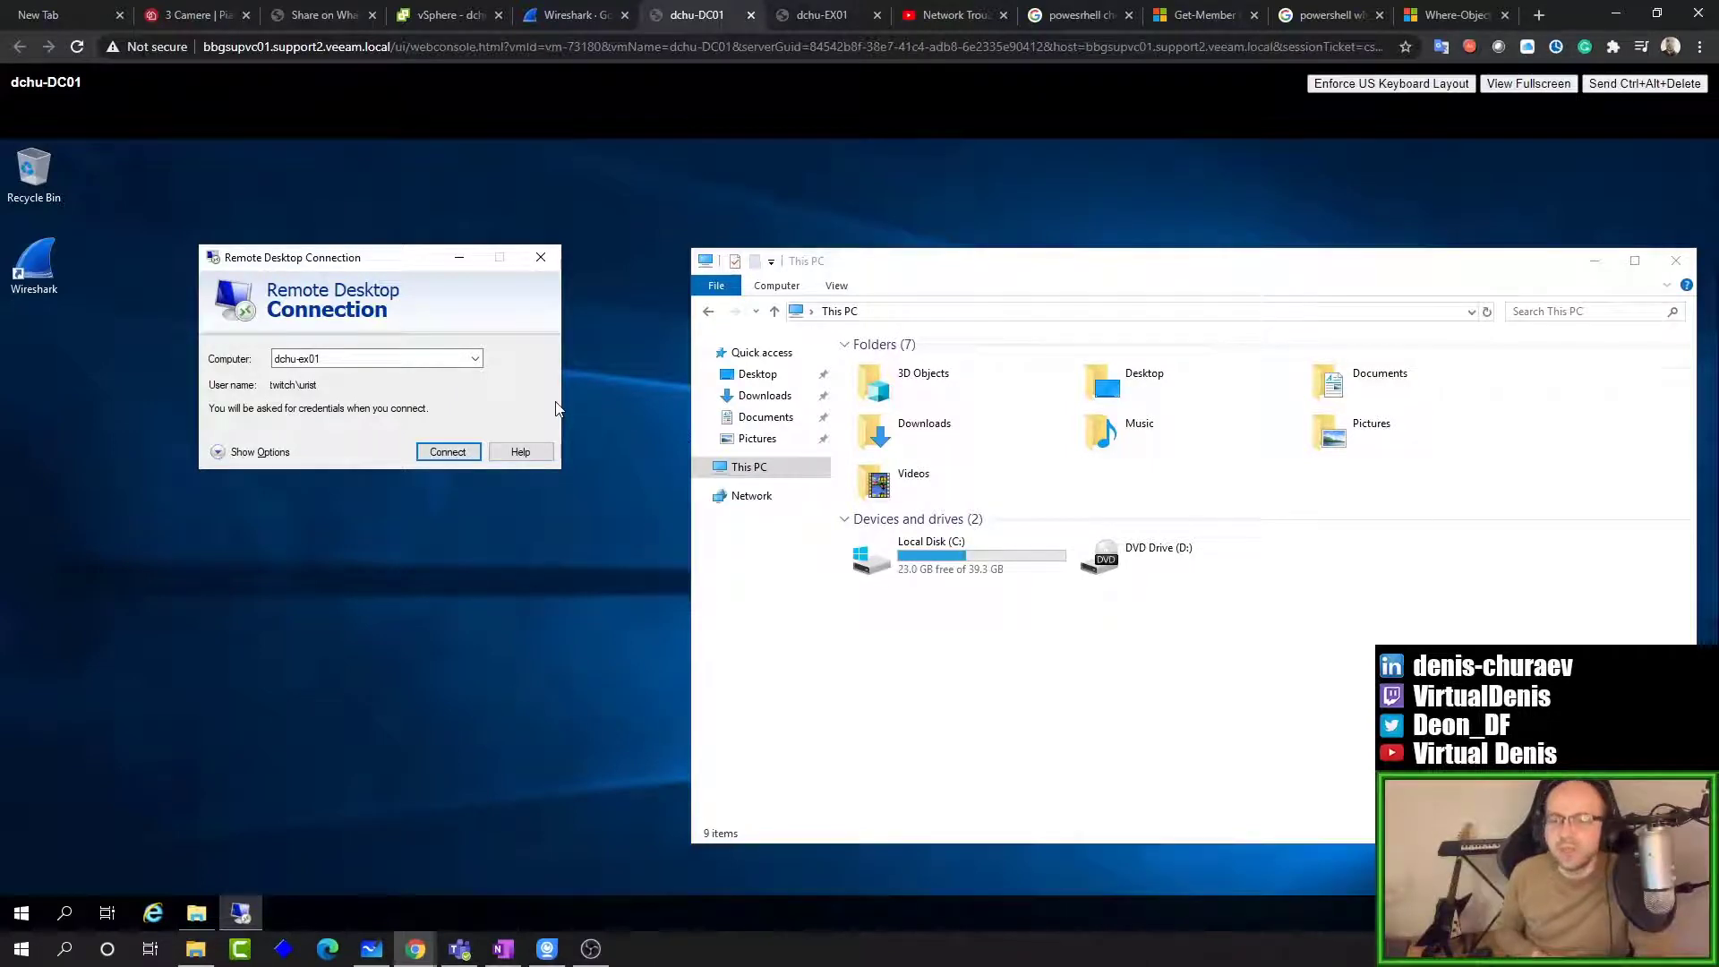
Step: Launch Wireshark on dchu-DC01, check the Wireshark window on dchu-EX01, and select the Ethernet0 interface on dchu-DC01
click(33, 266)
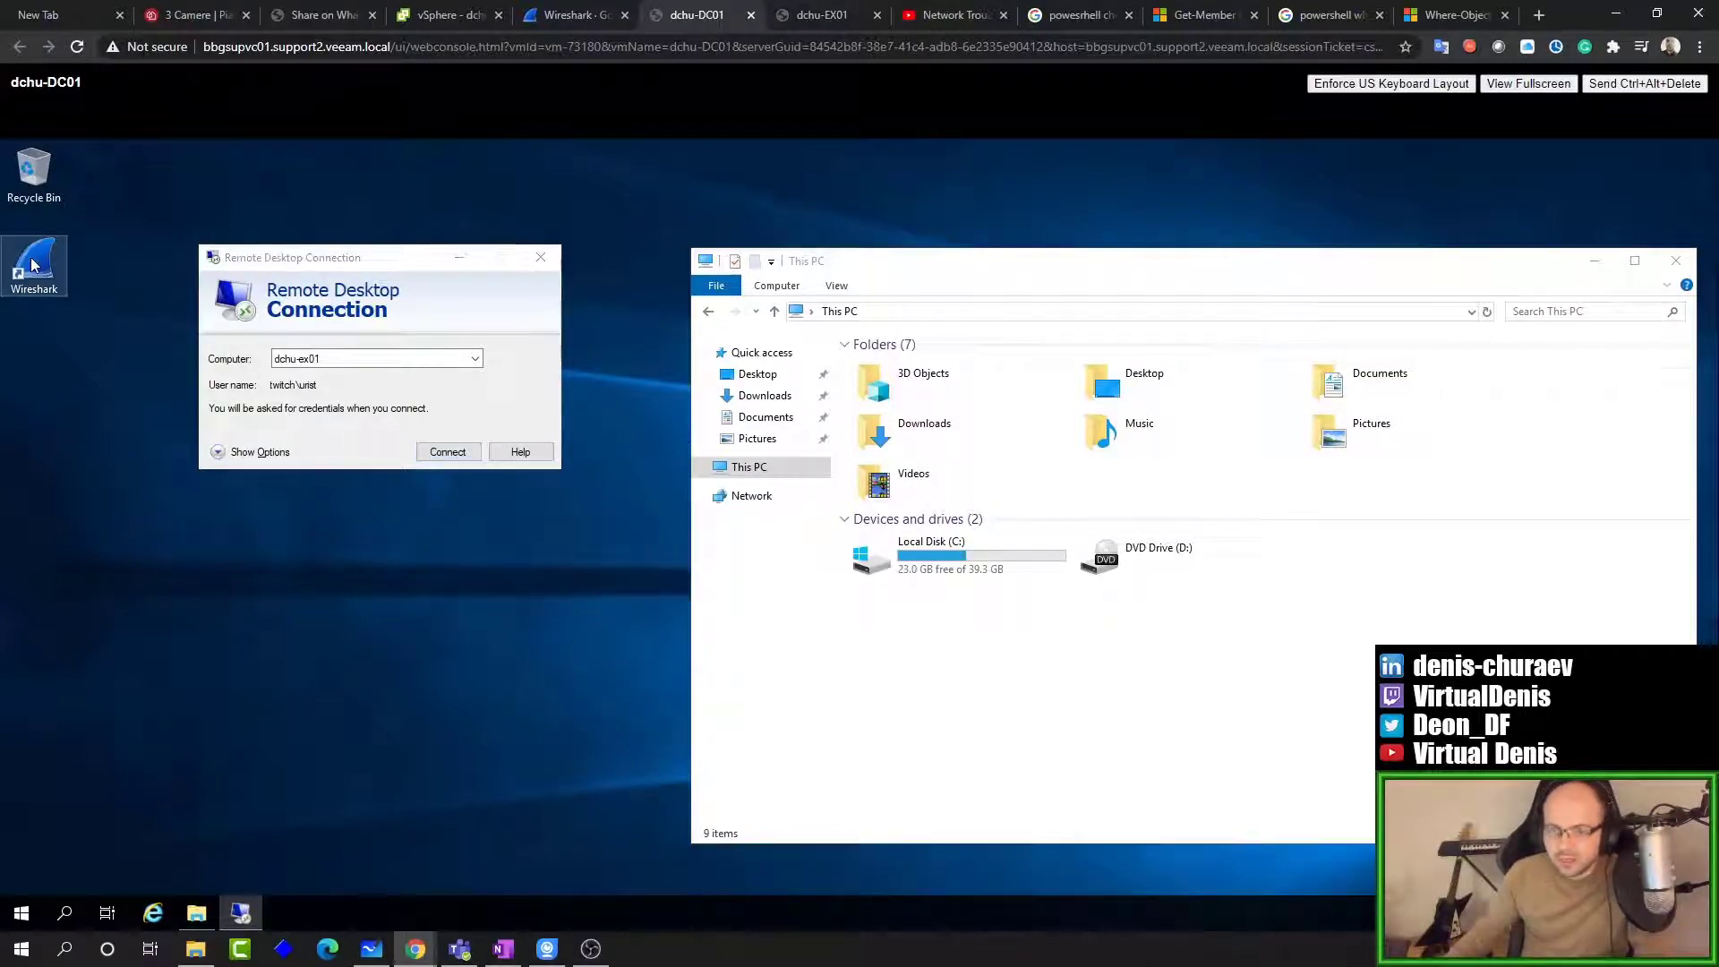
double_click(33, 265)
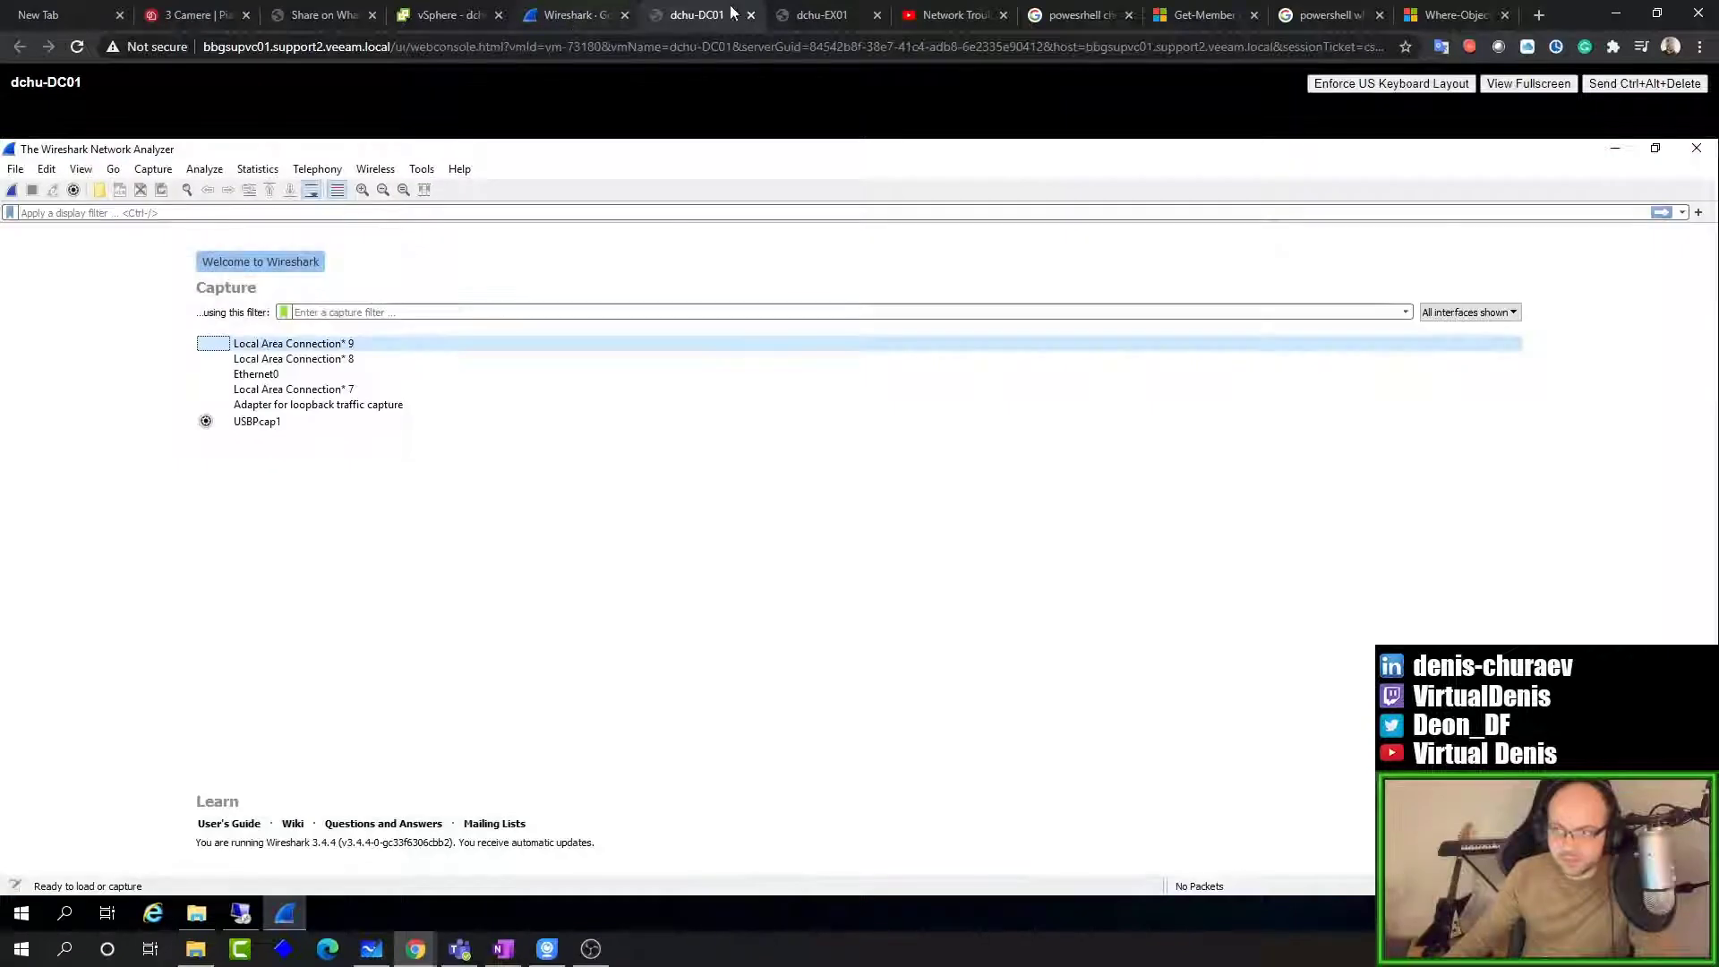
click(800, 15)
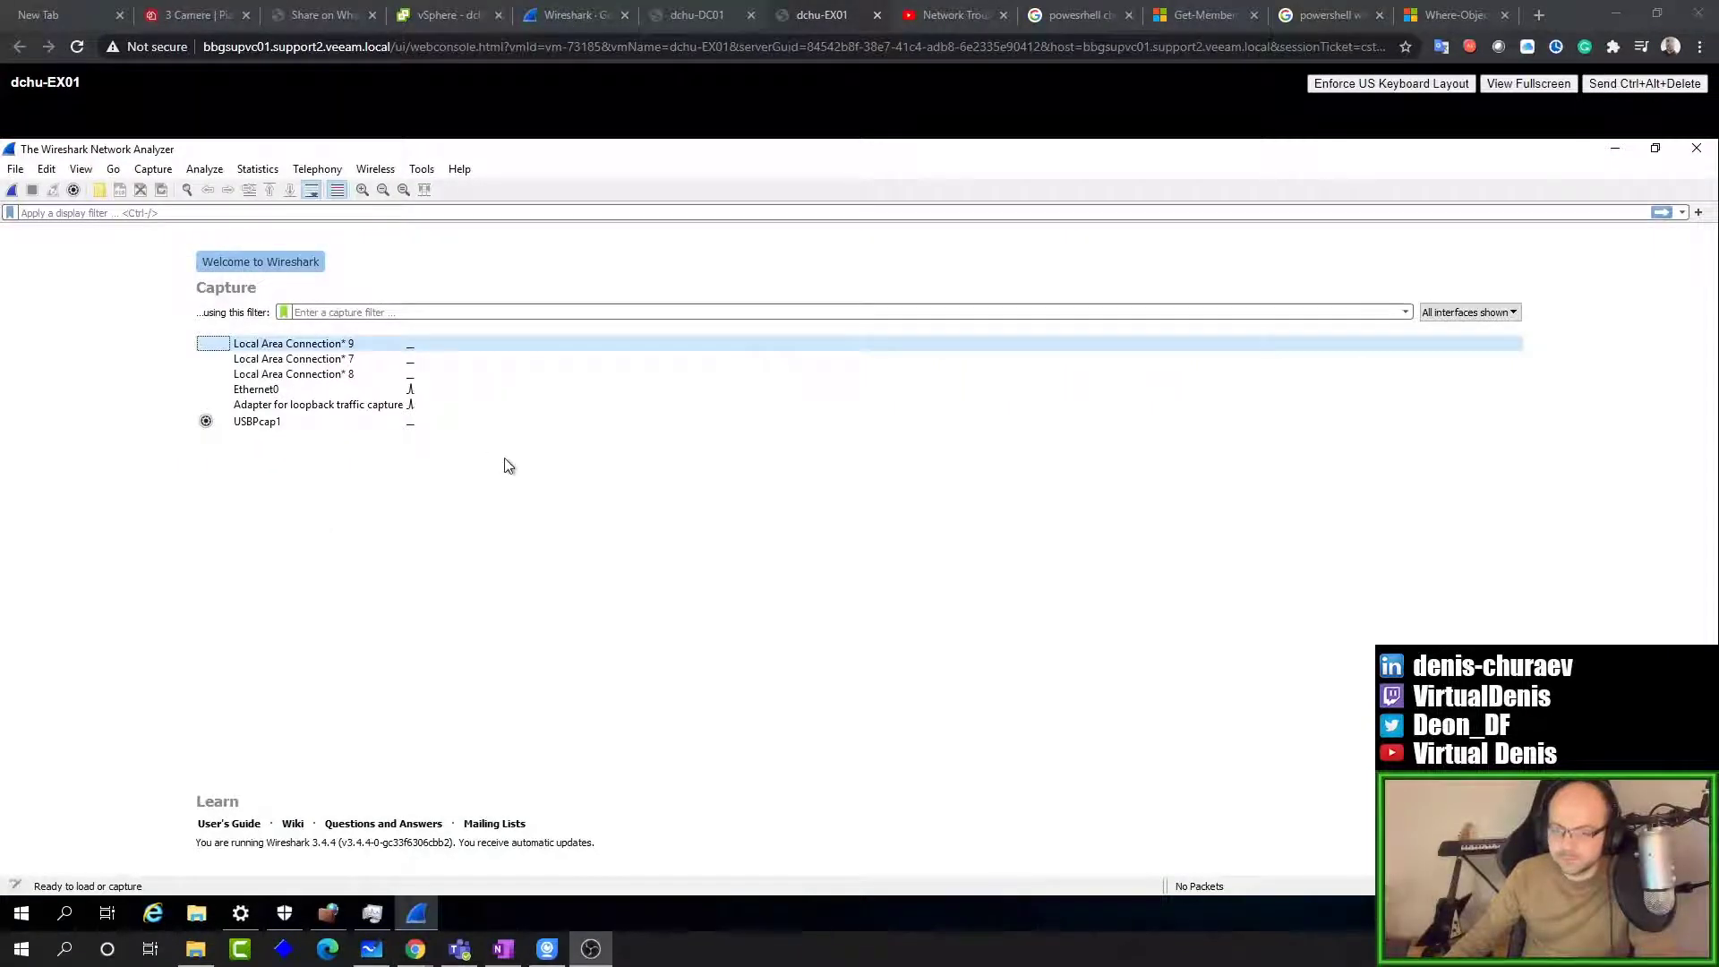
click(674, 20)
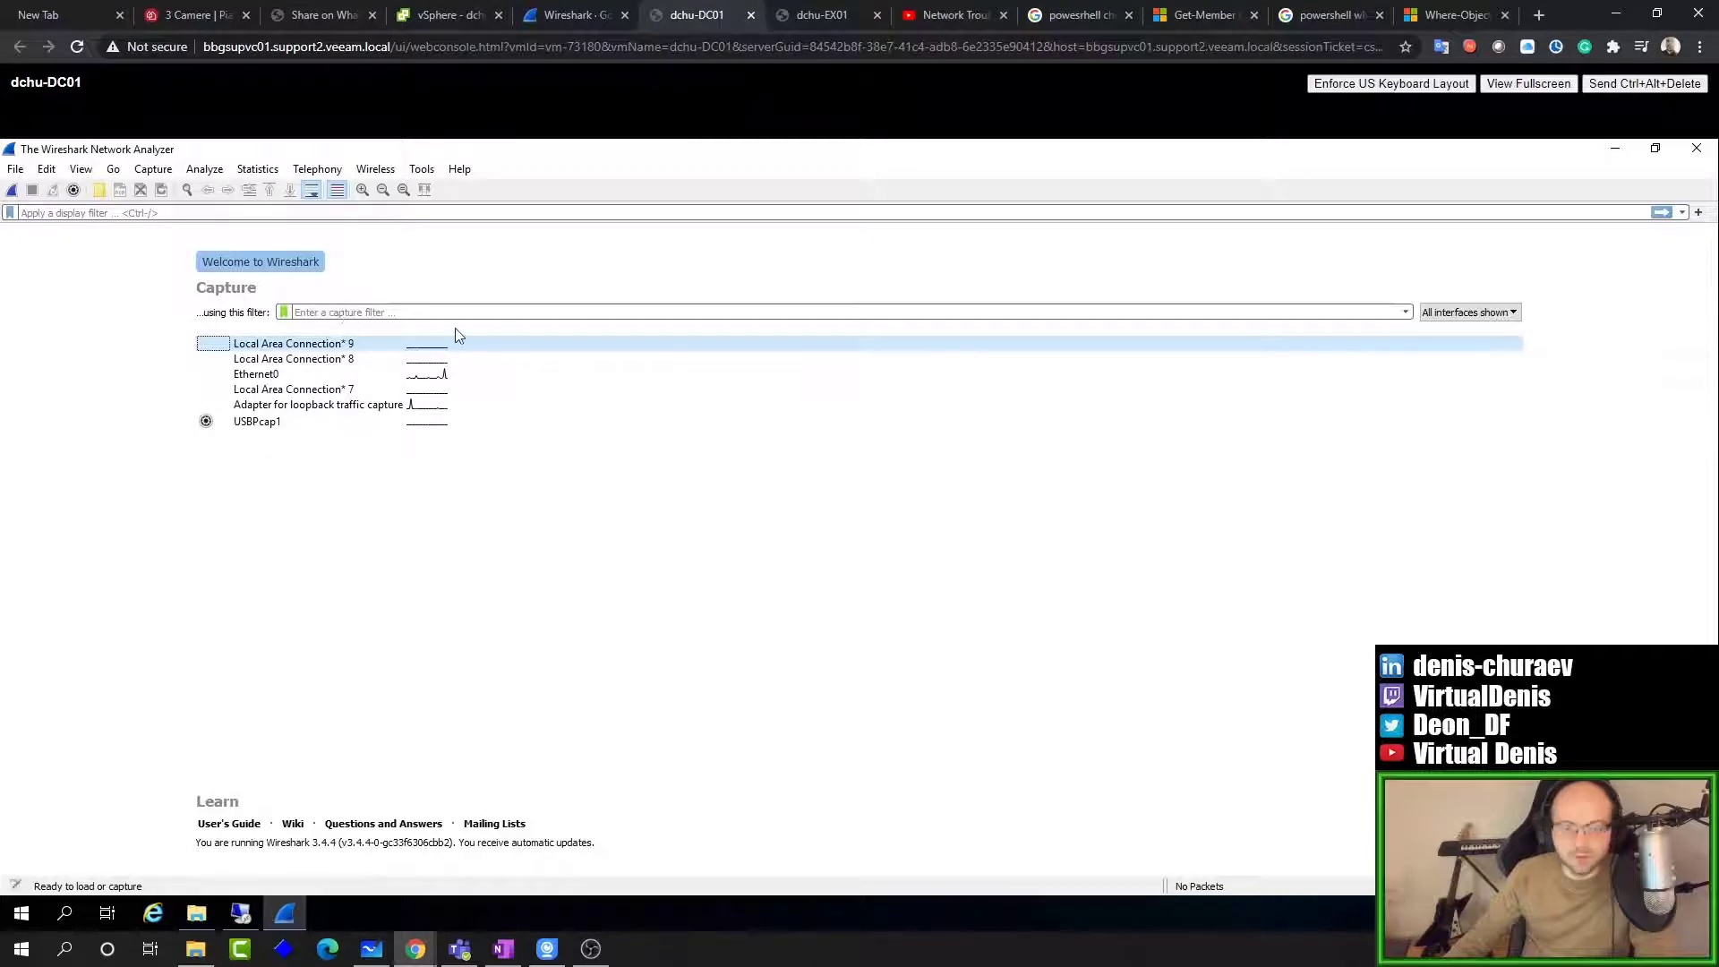
click(251, 376)
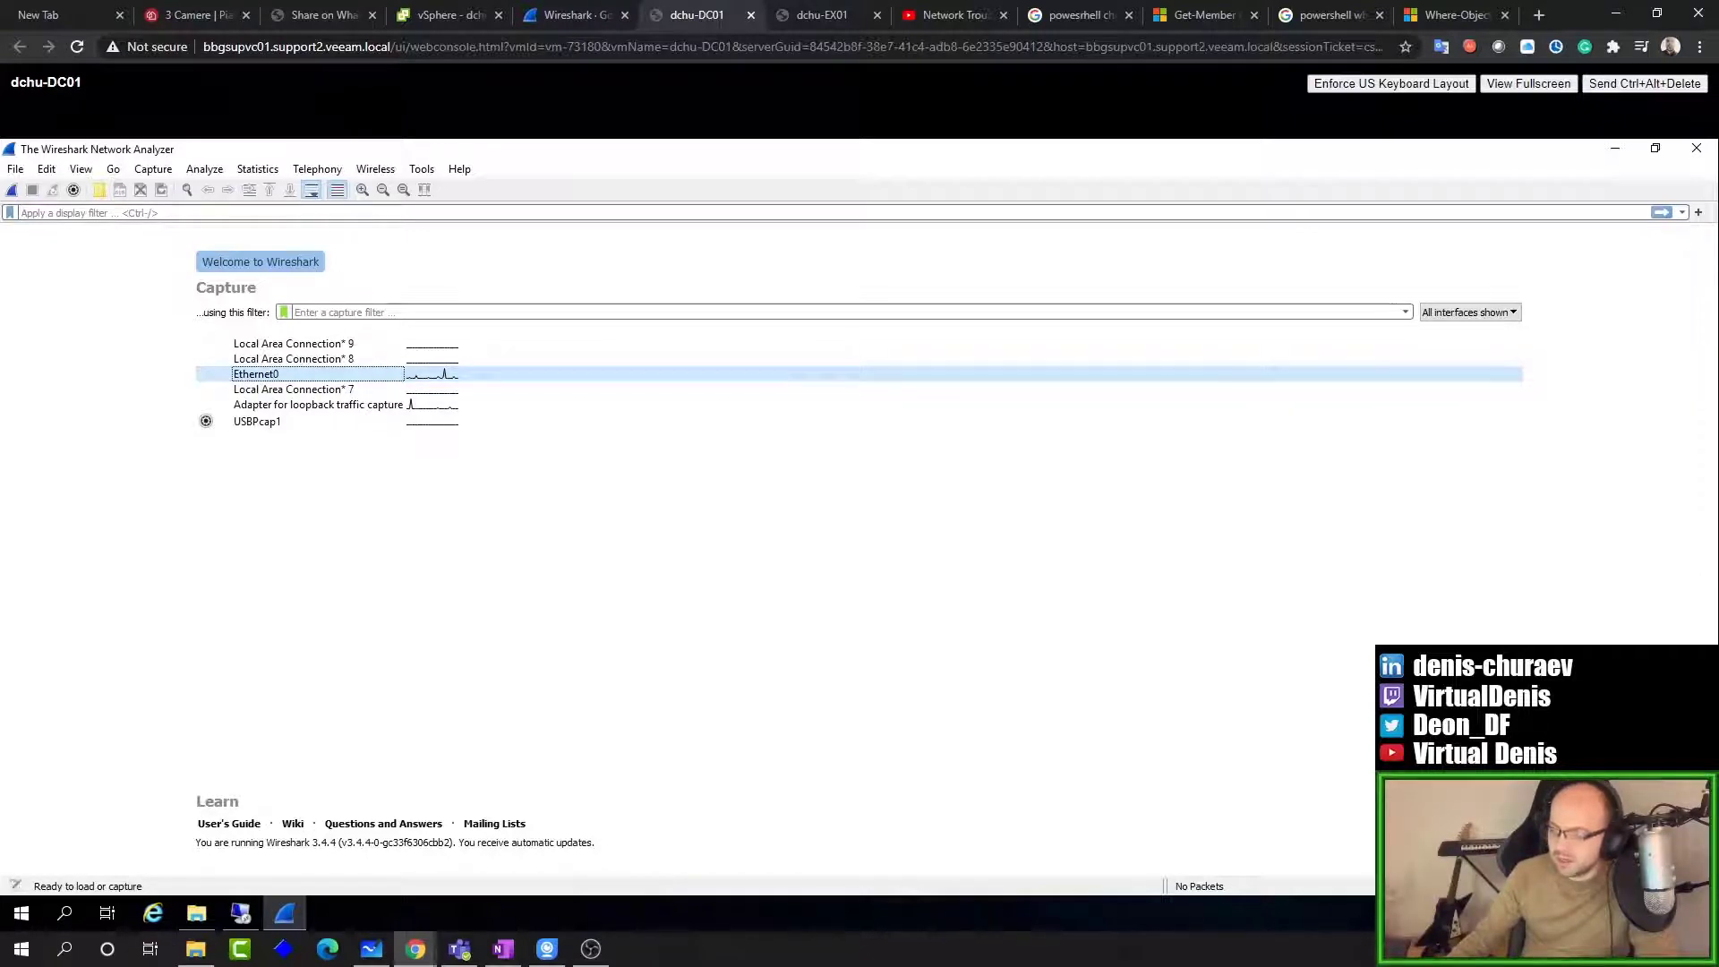
Step: Examine the ipconfig /all output on dchu-DC01, highlighting the Ethernet0 adapter's IPv4 address, and minimize the Command Prompt
drag(147, 535, 529, 549)
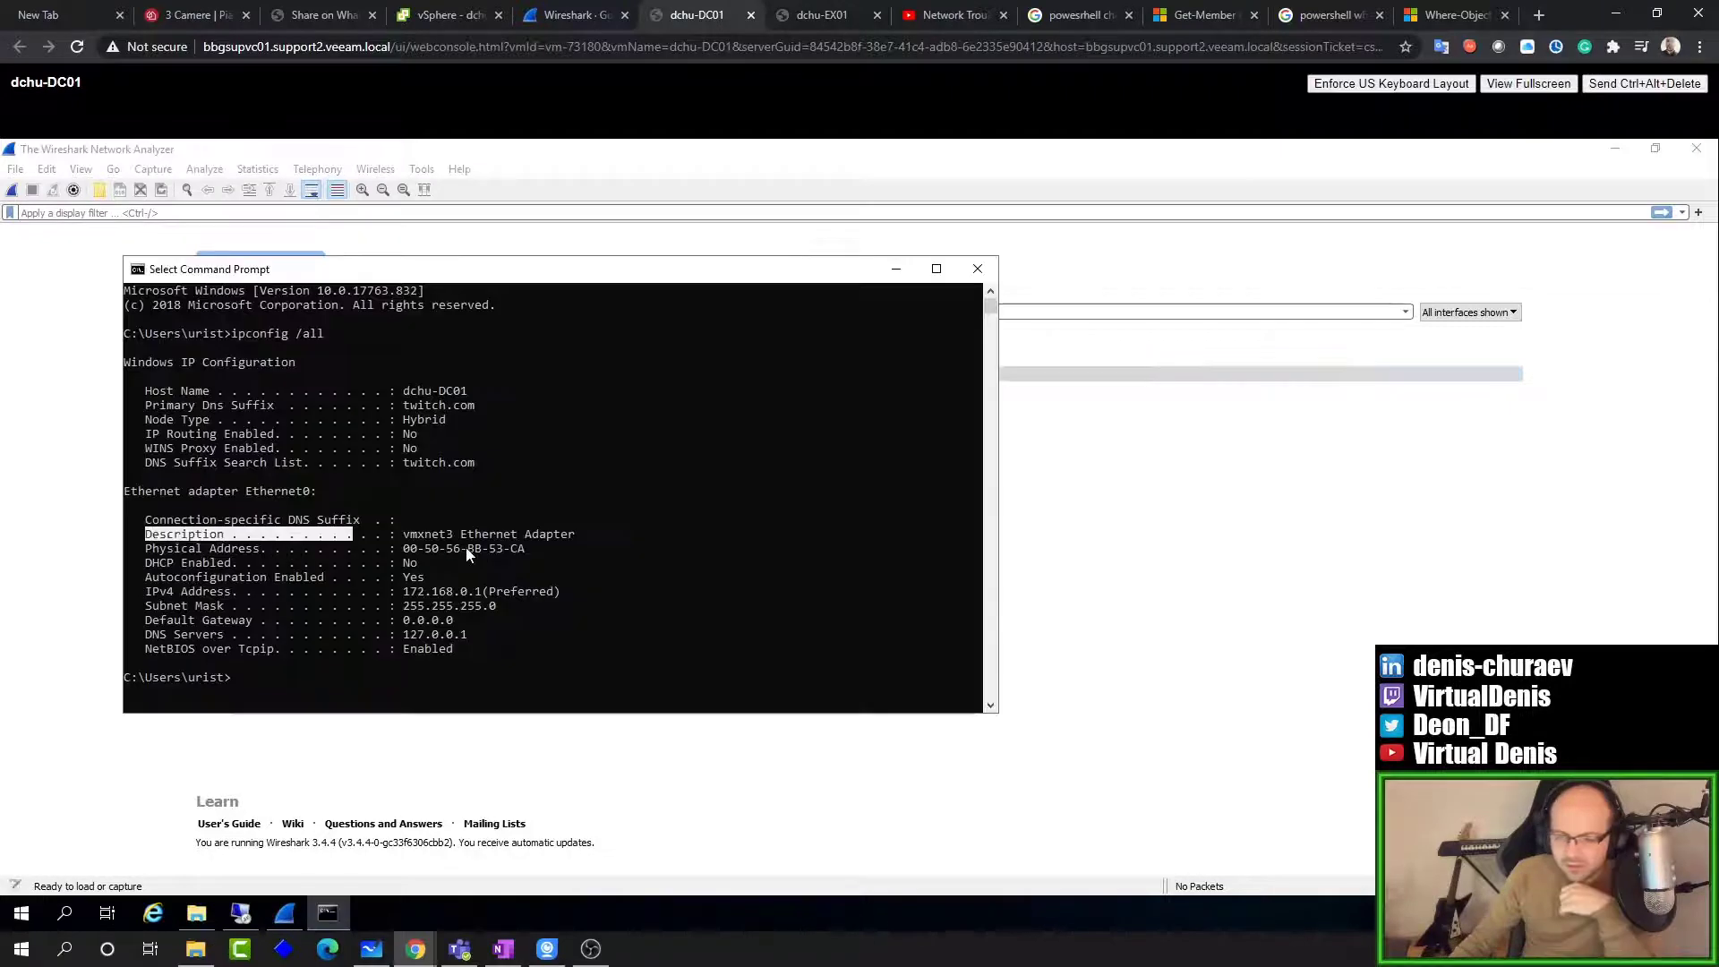
click(427, 678)
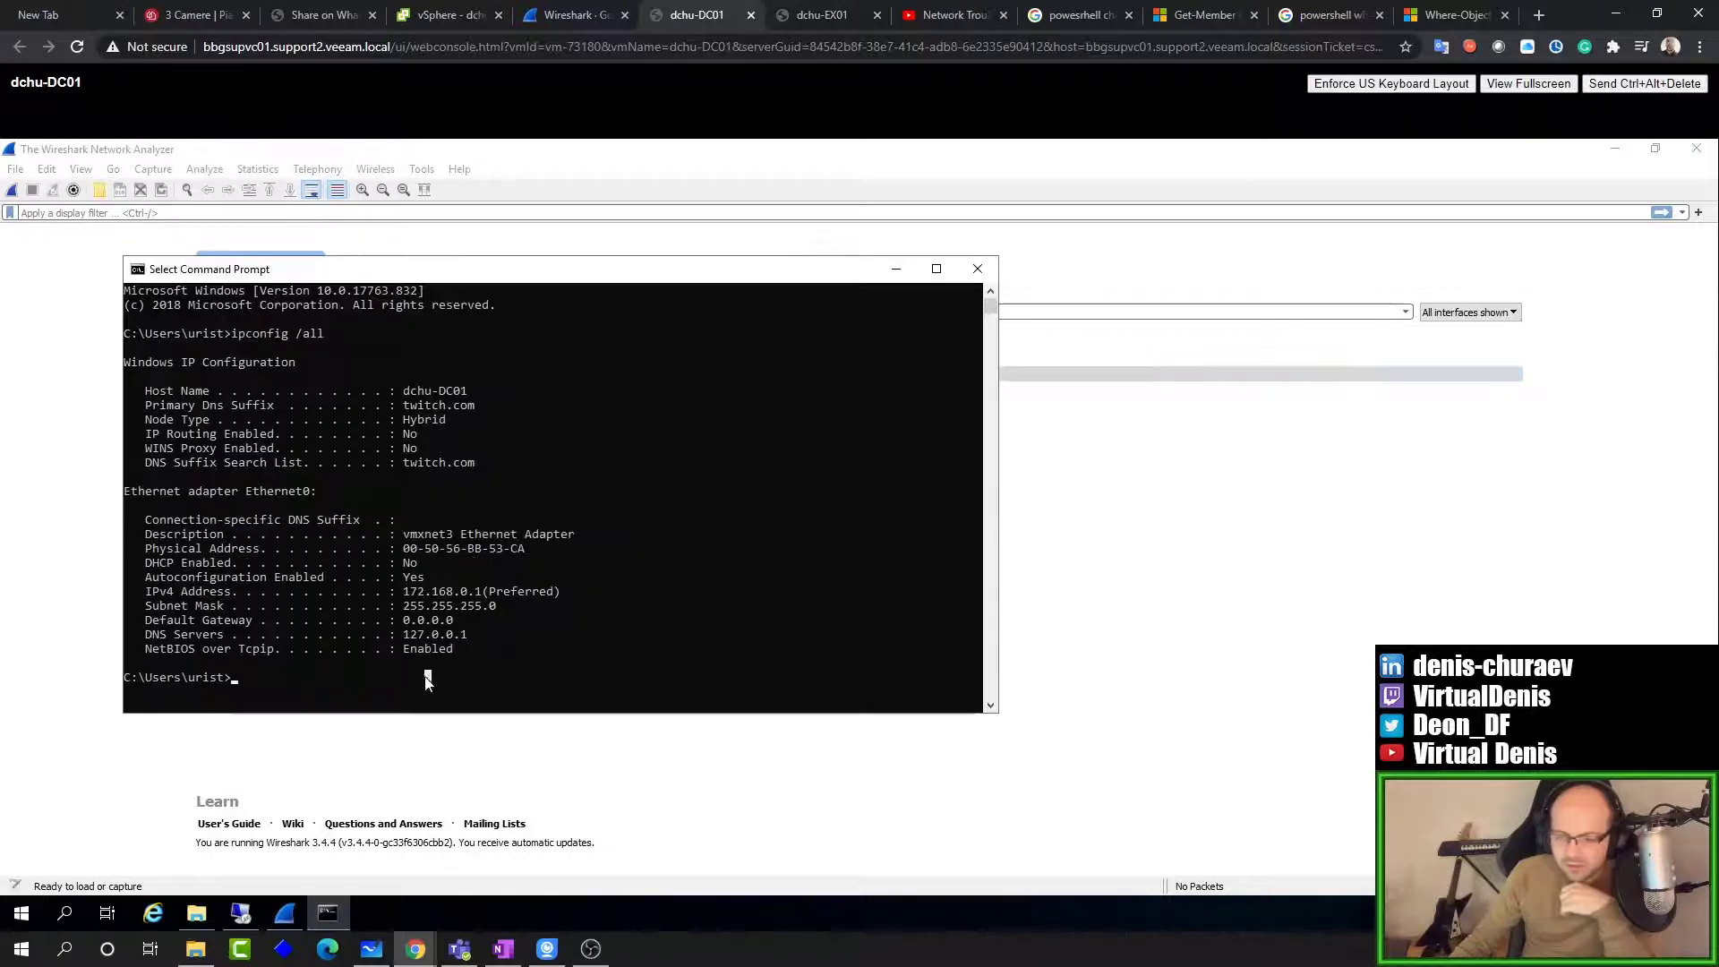
click(450, 392)
drag(451, 392, 471, 420)
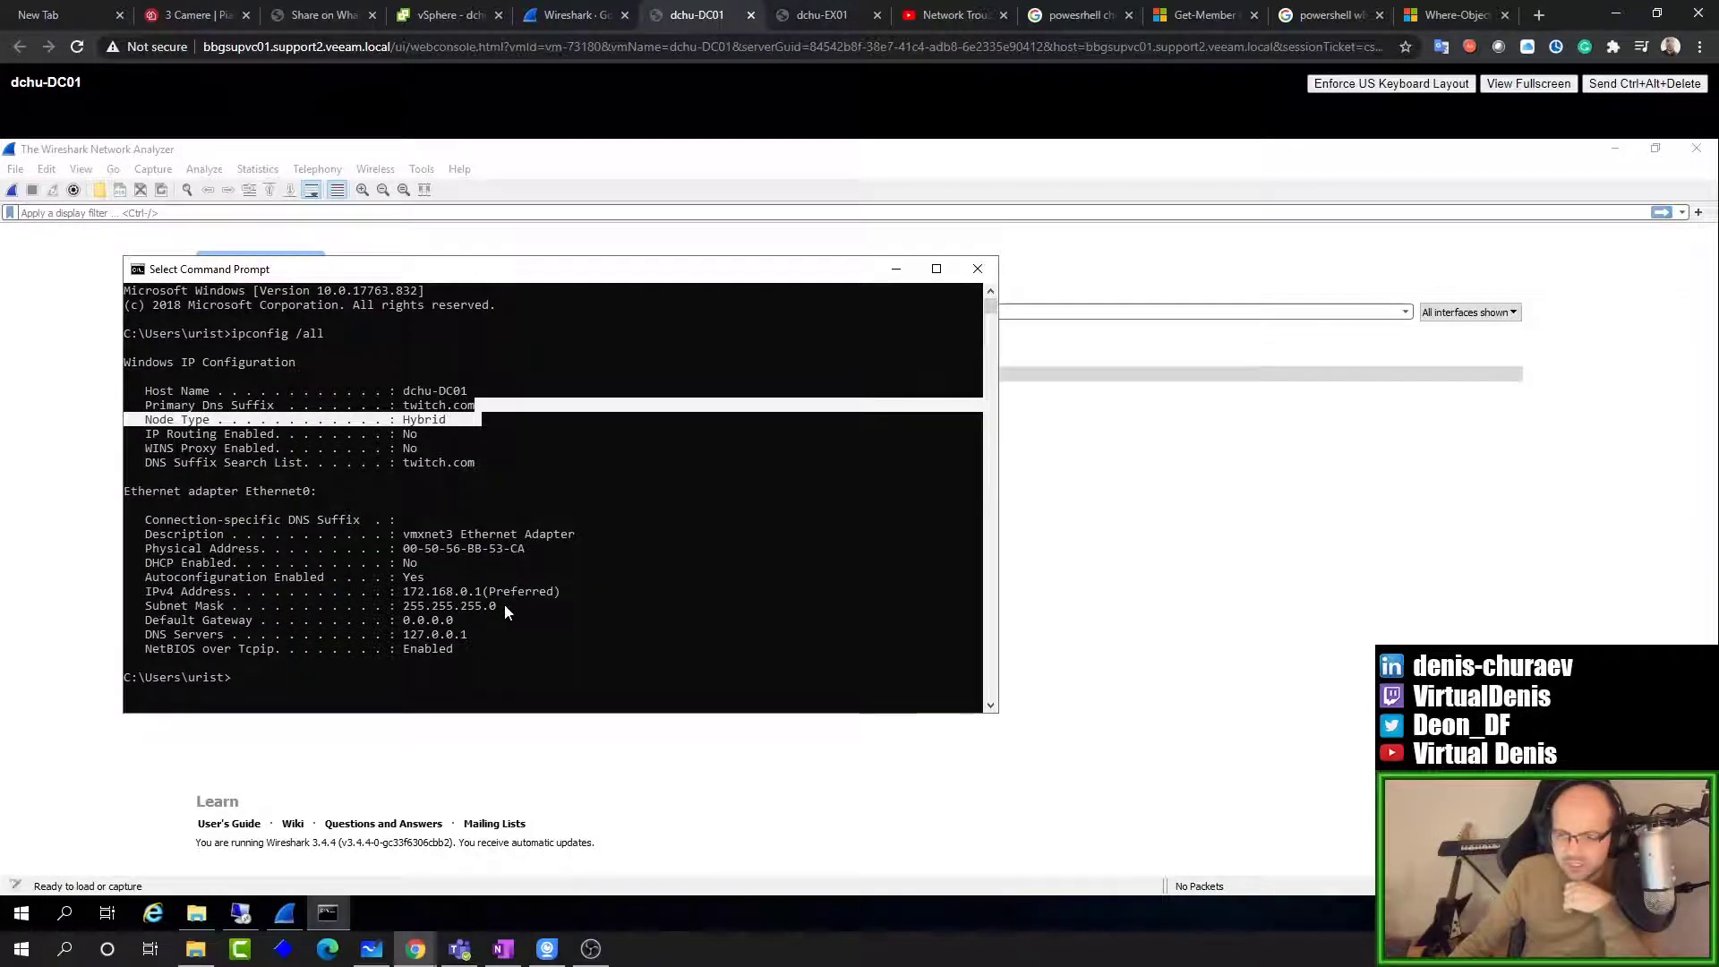
drag(478, 606, 400, 606)
drag(532, 592, 403, 592)
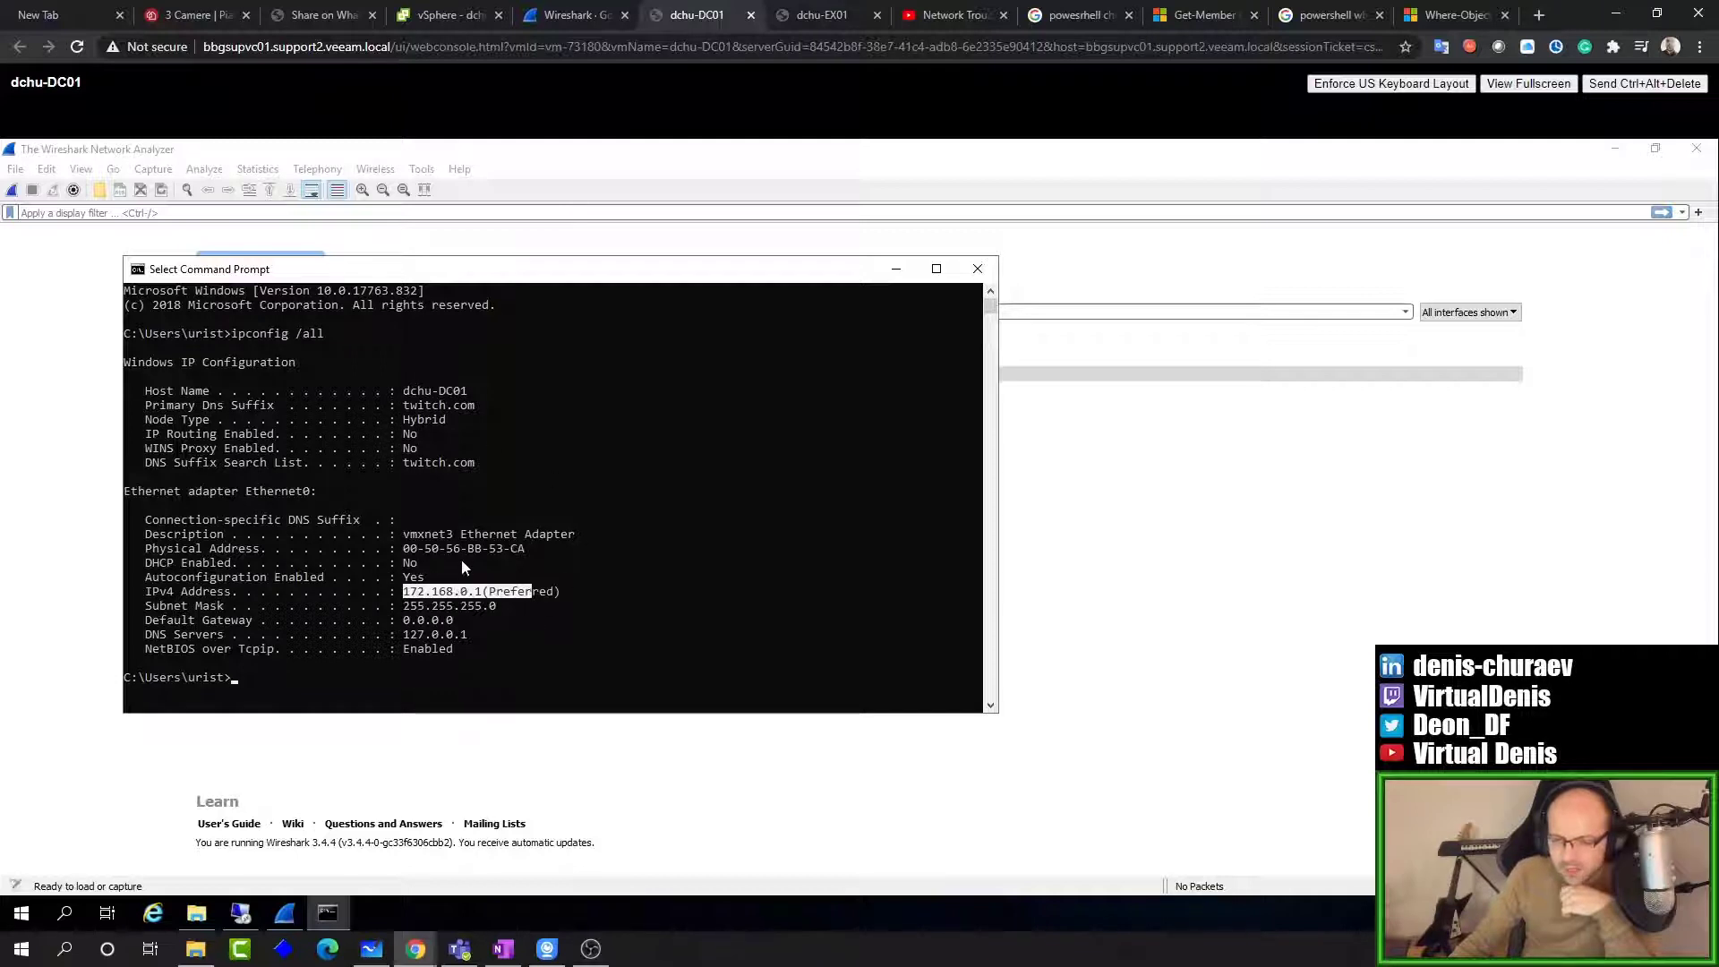
click(897, 269)
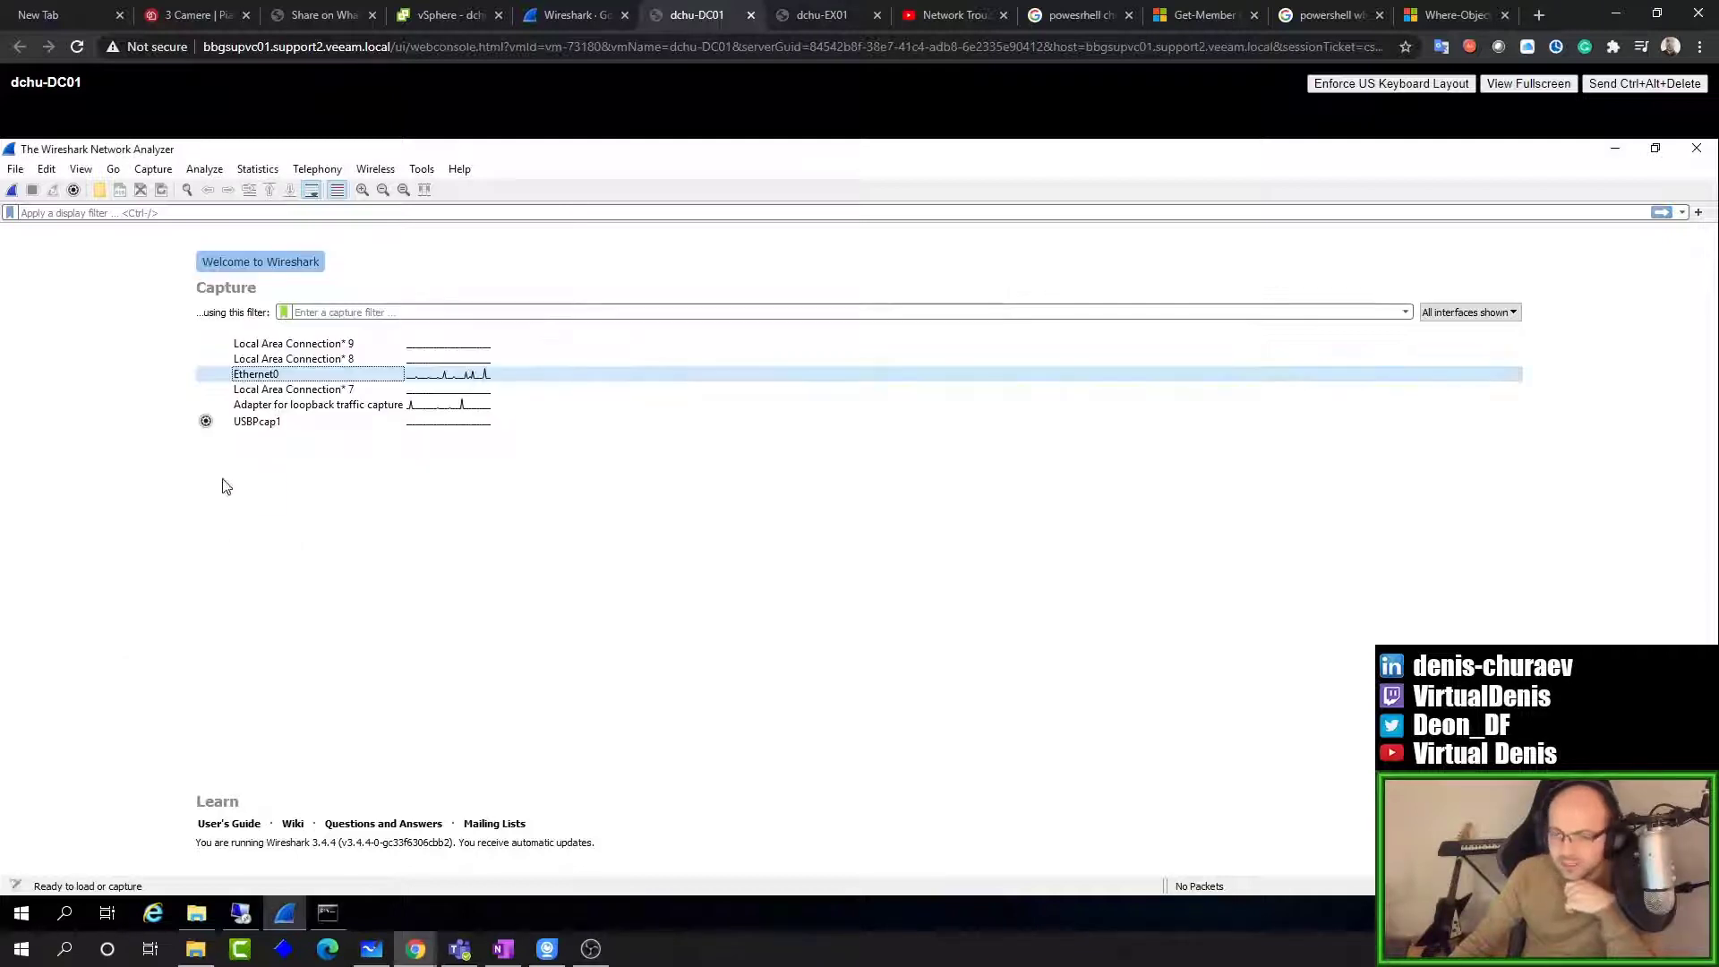
Step: Select the Ethernet0 interface in Wireshark on both dchu-DC01 and dchu-EX01, and return to the dchu-DC01 console
click(229, 377)
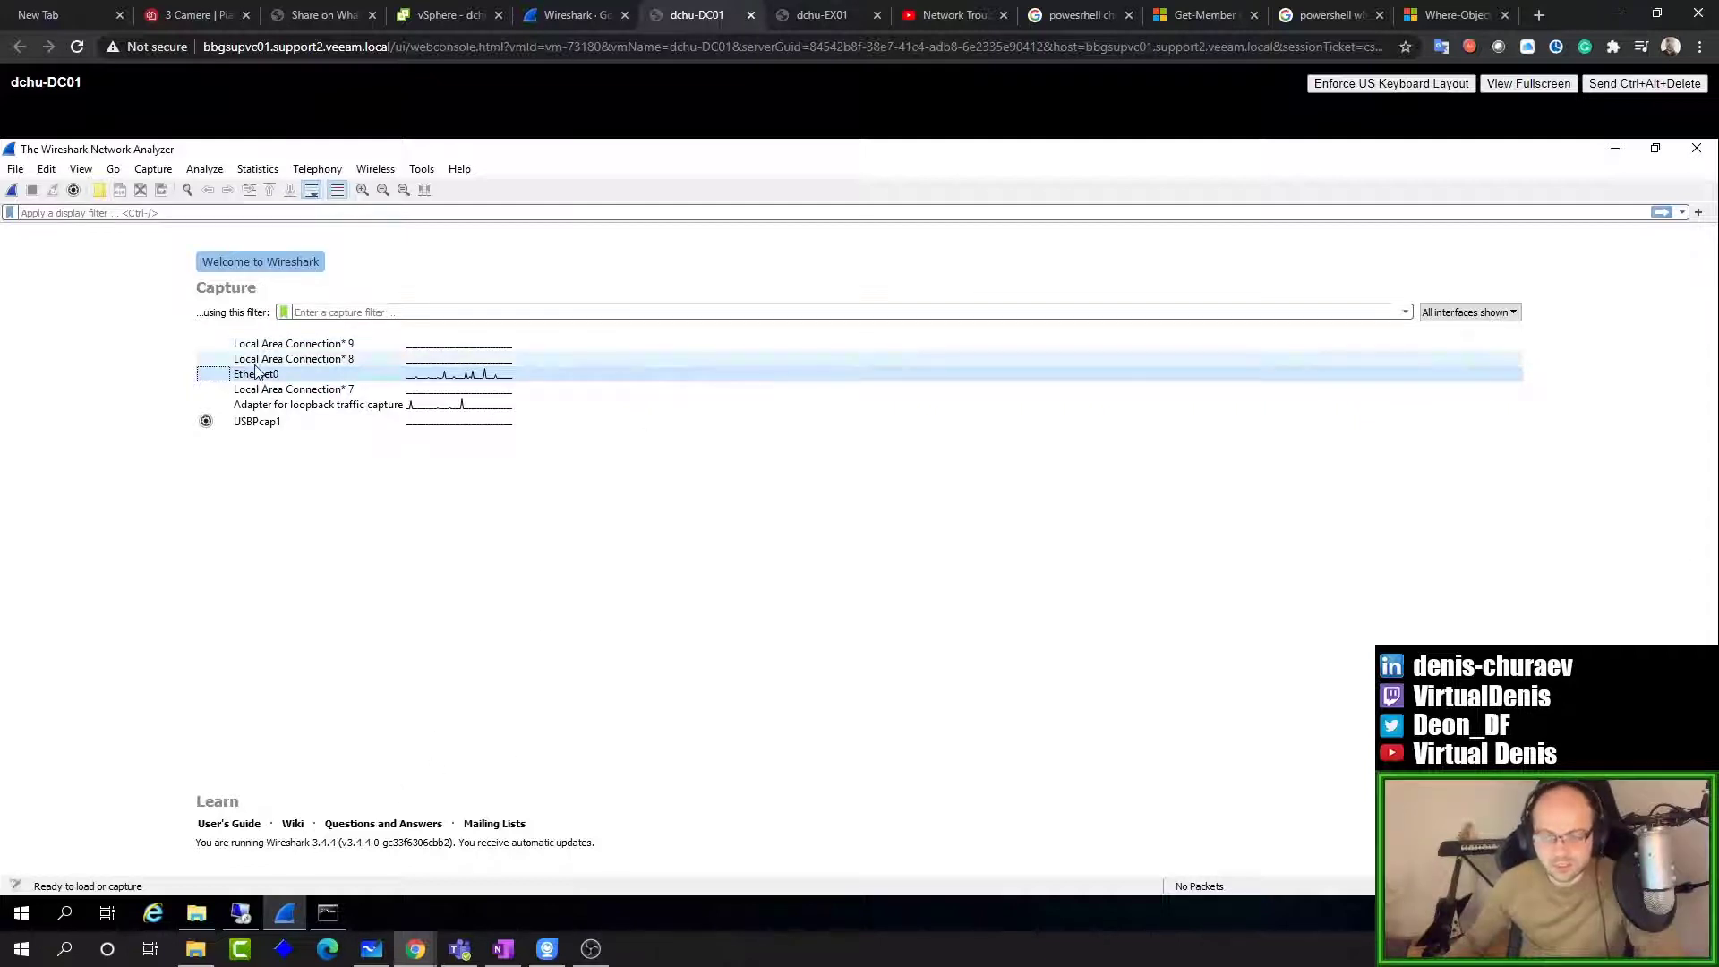
click(784, 18)
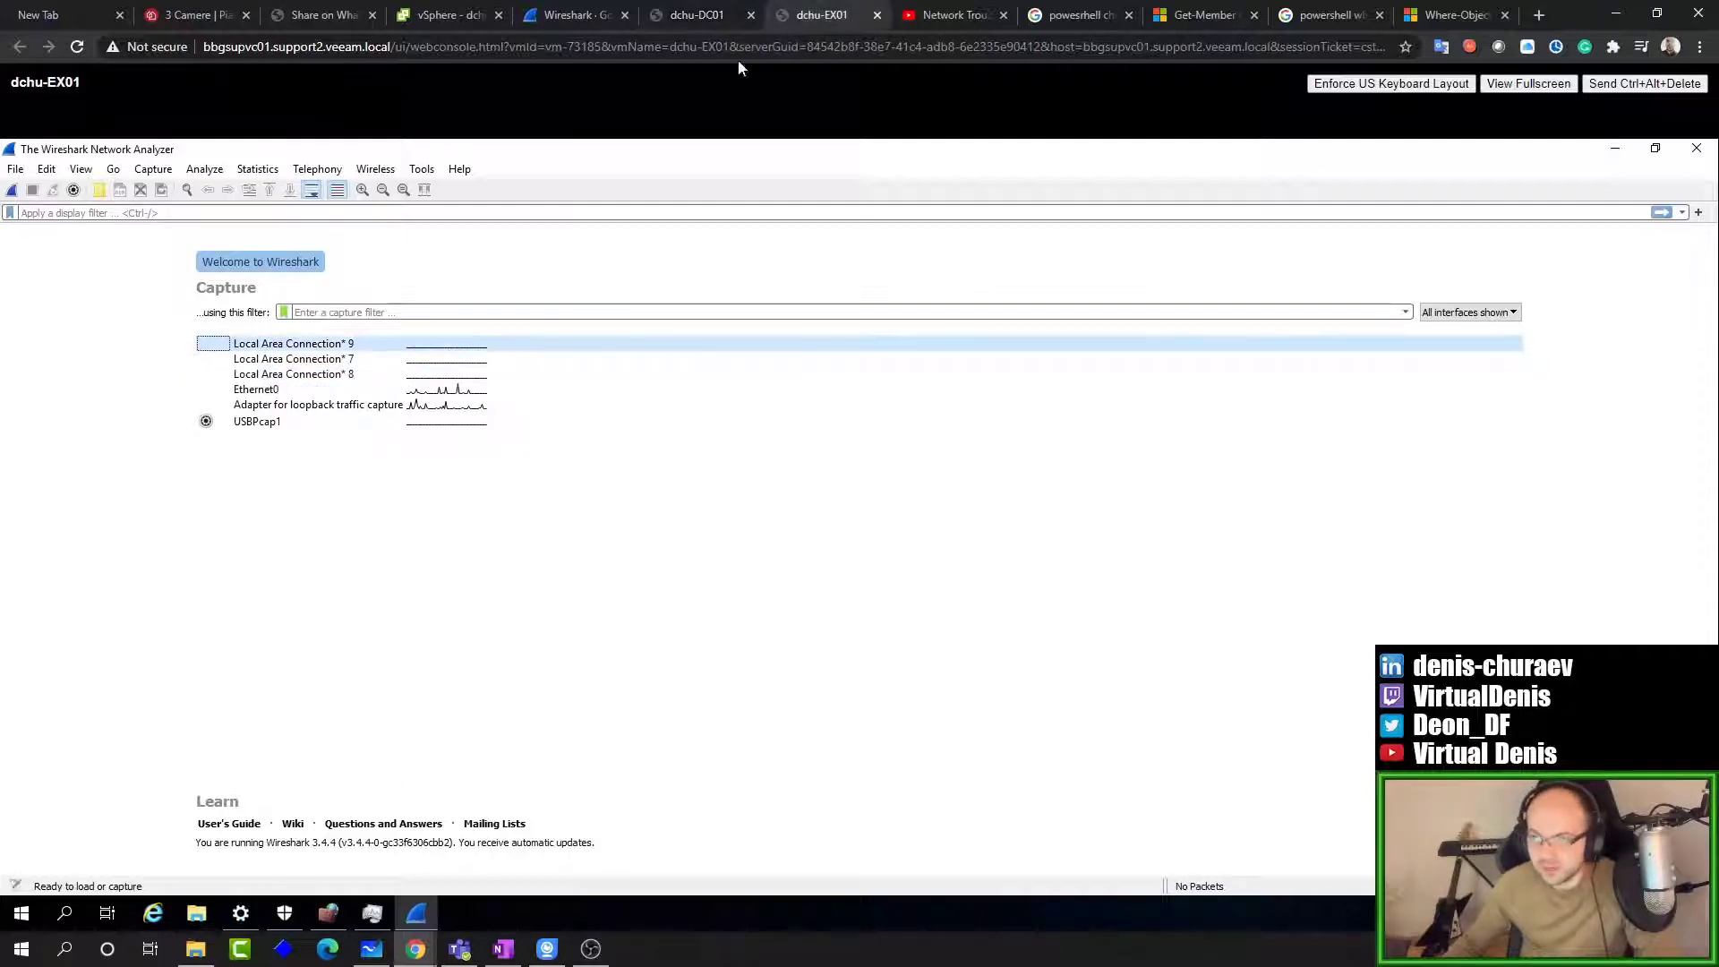
click(280, 391)
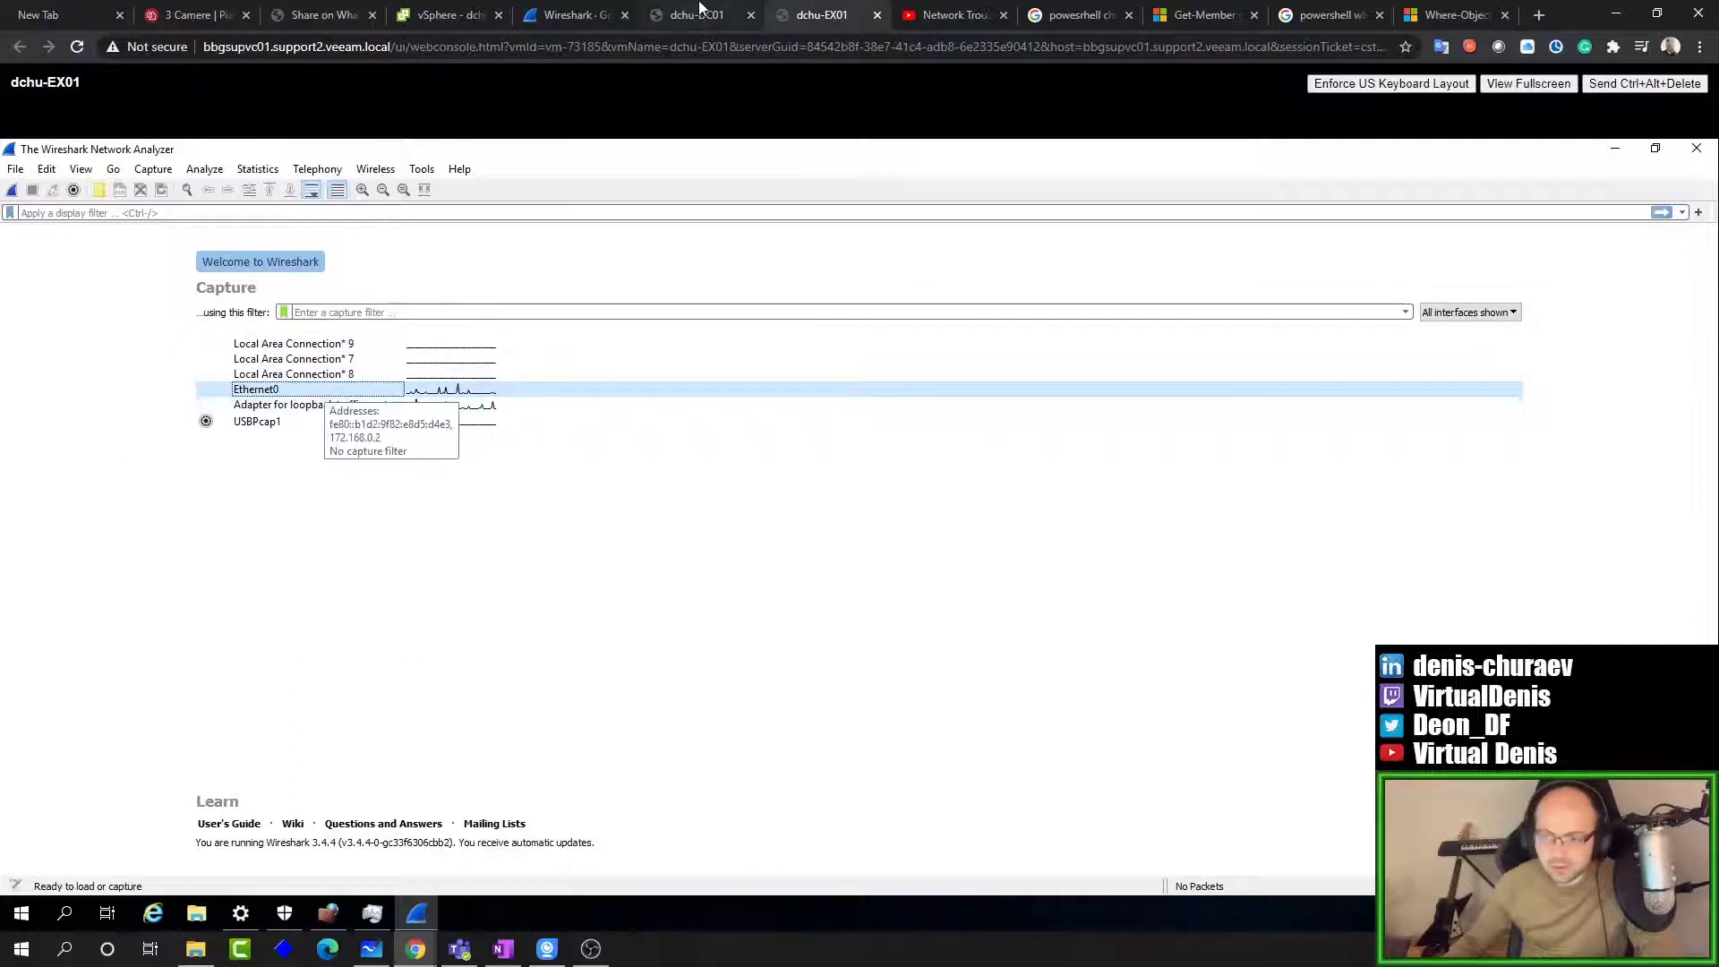
click(701, 13)
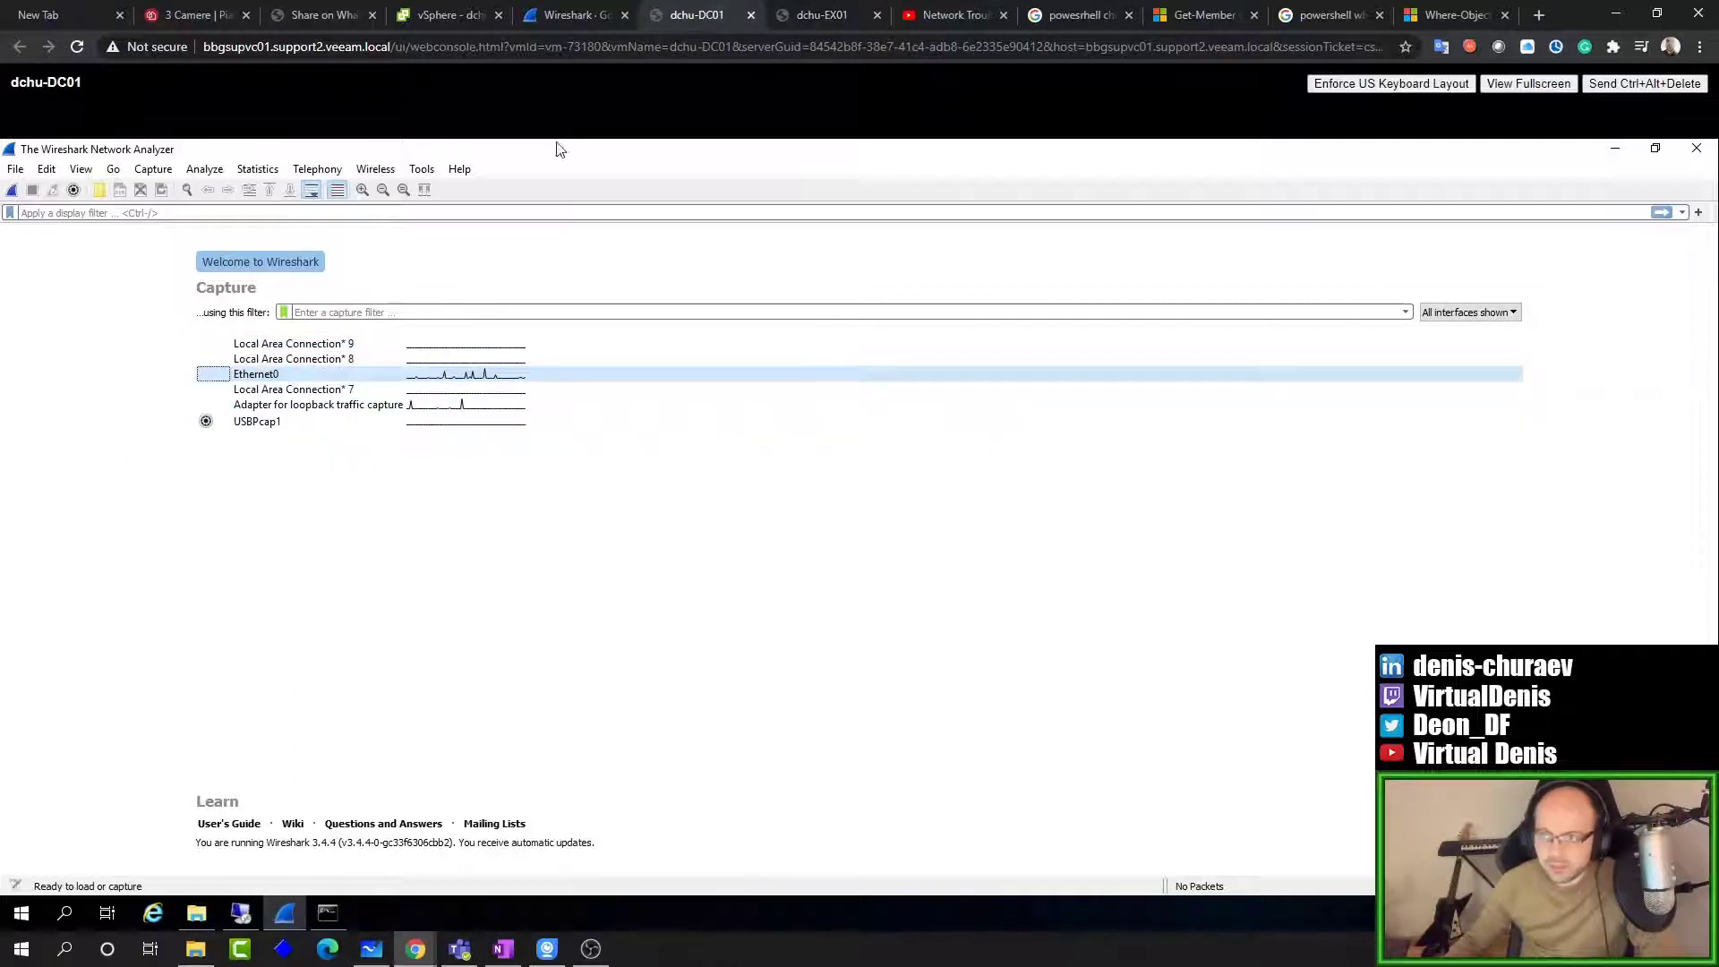
Step: Run and stop an unfiltered capture on Ethernet0 on dchu-DC01, discard it, and relaunch Wireshark
double_click(250, 376)
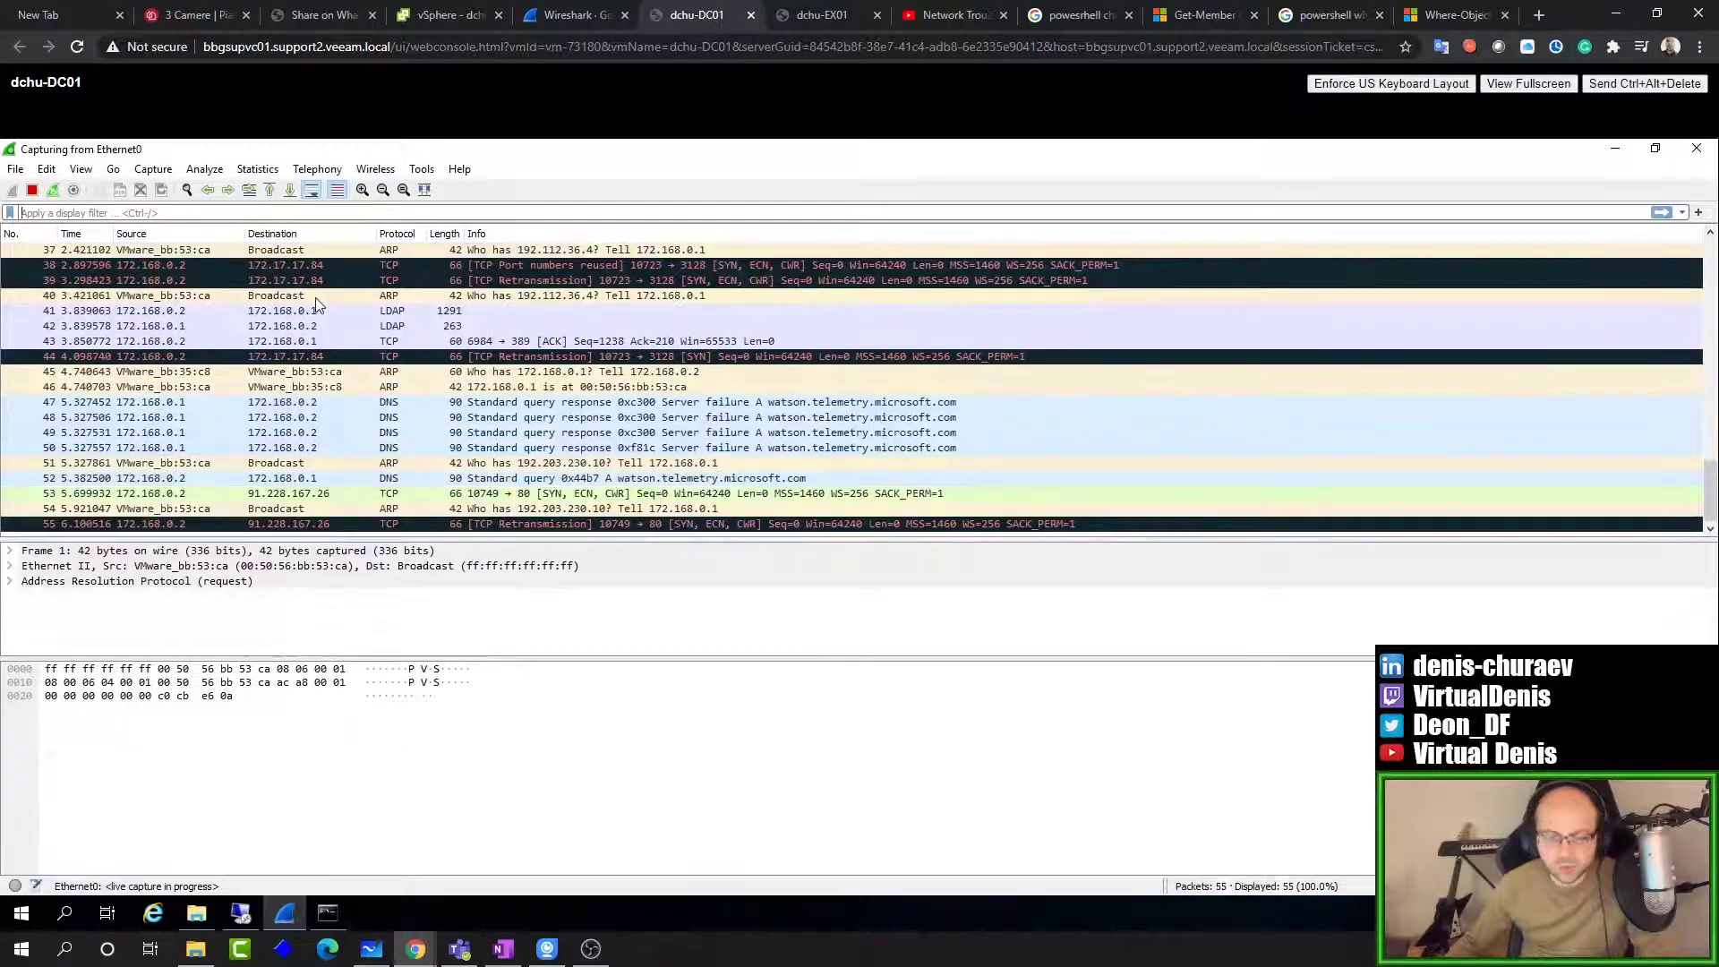
click(31, 190)
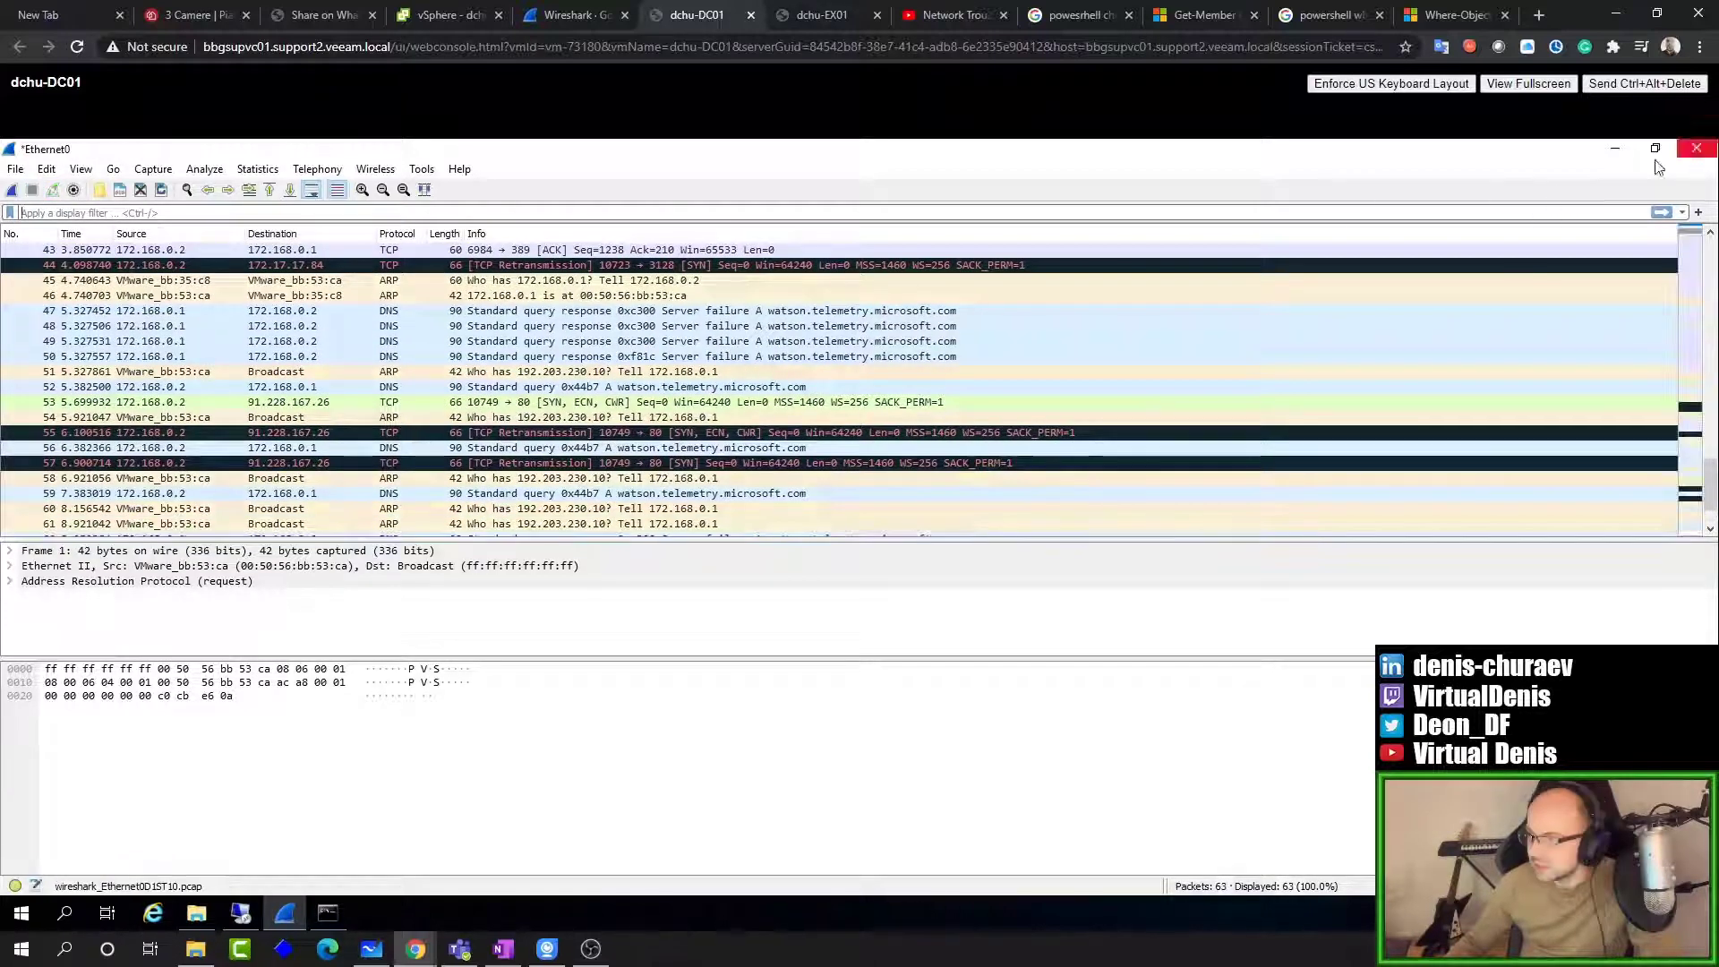
click(1696, 147)
click(900, 545)
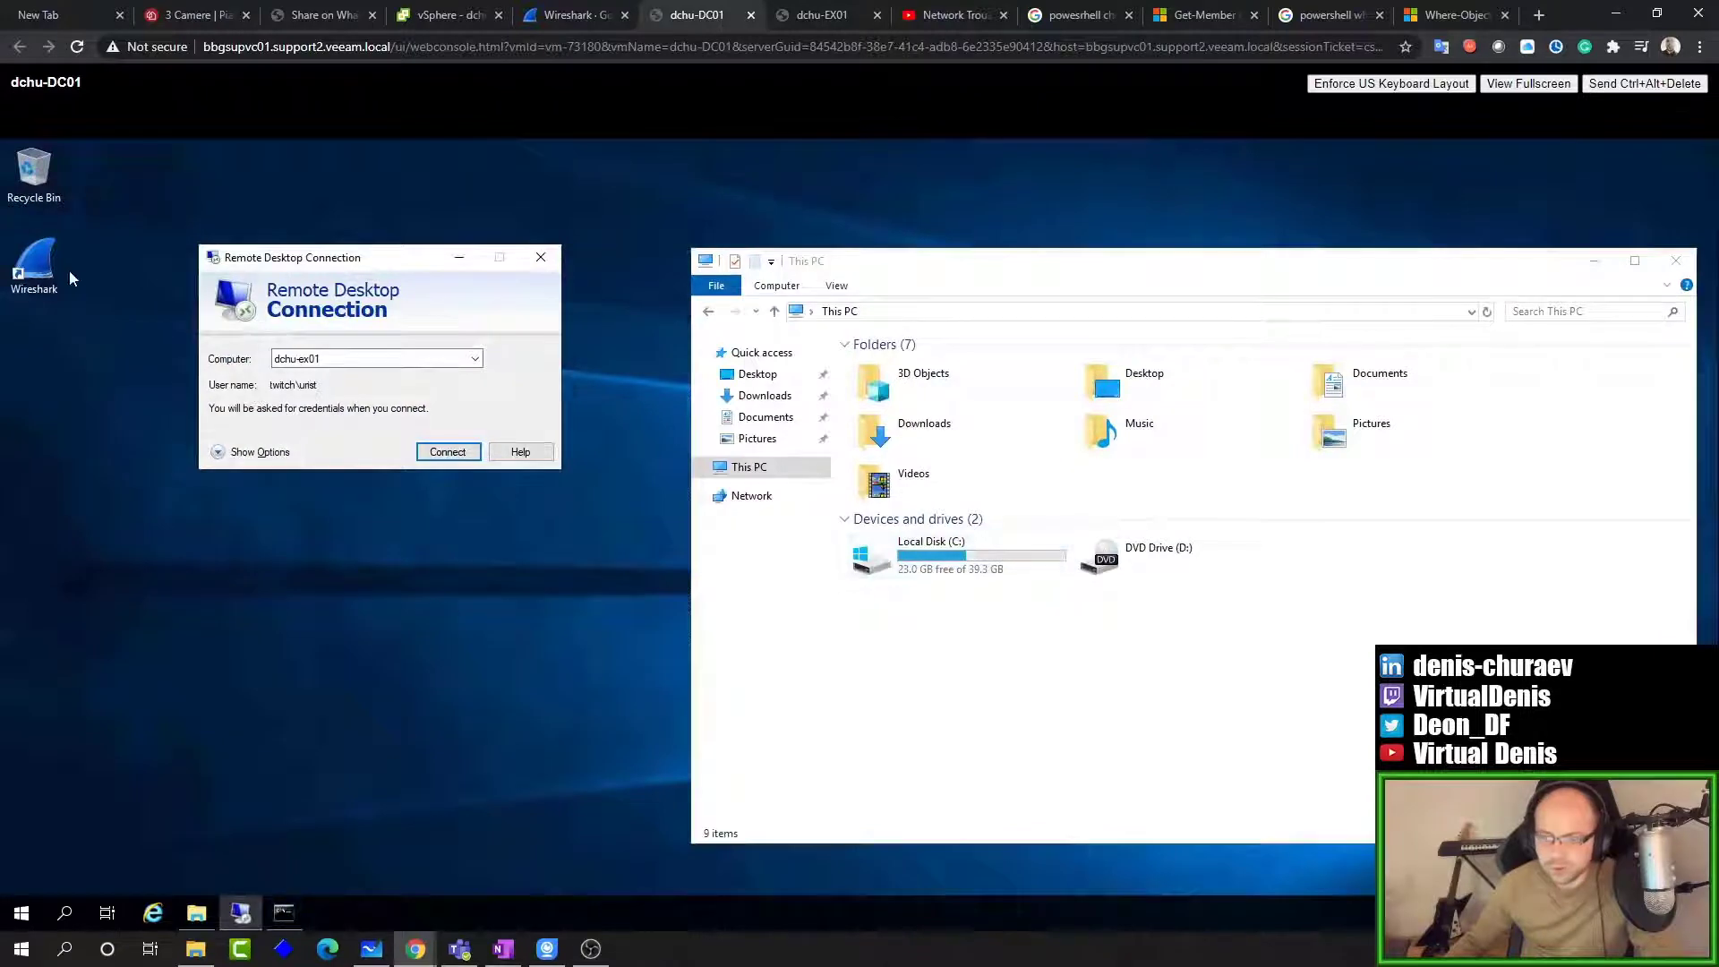
double_click(44, 269)
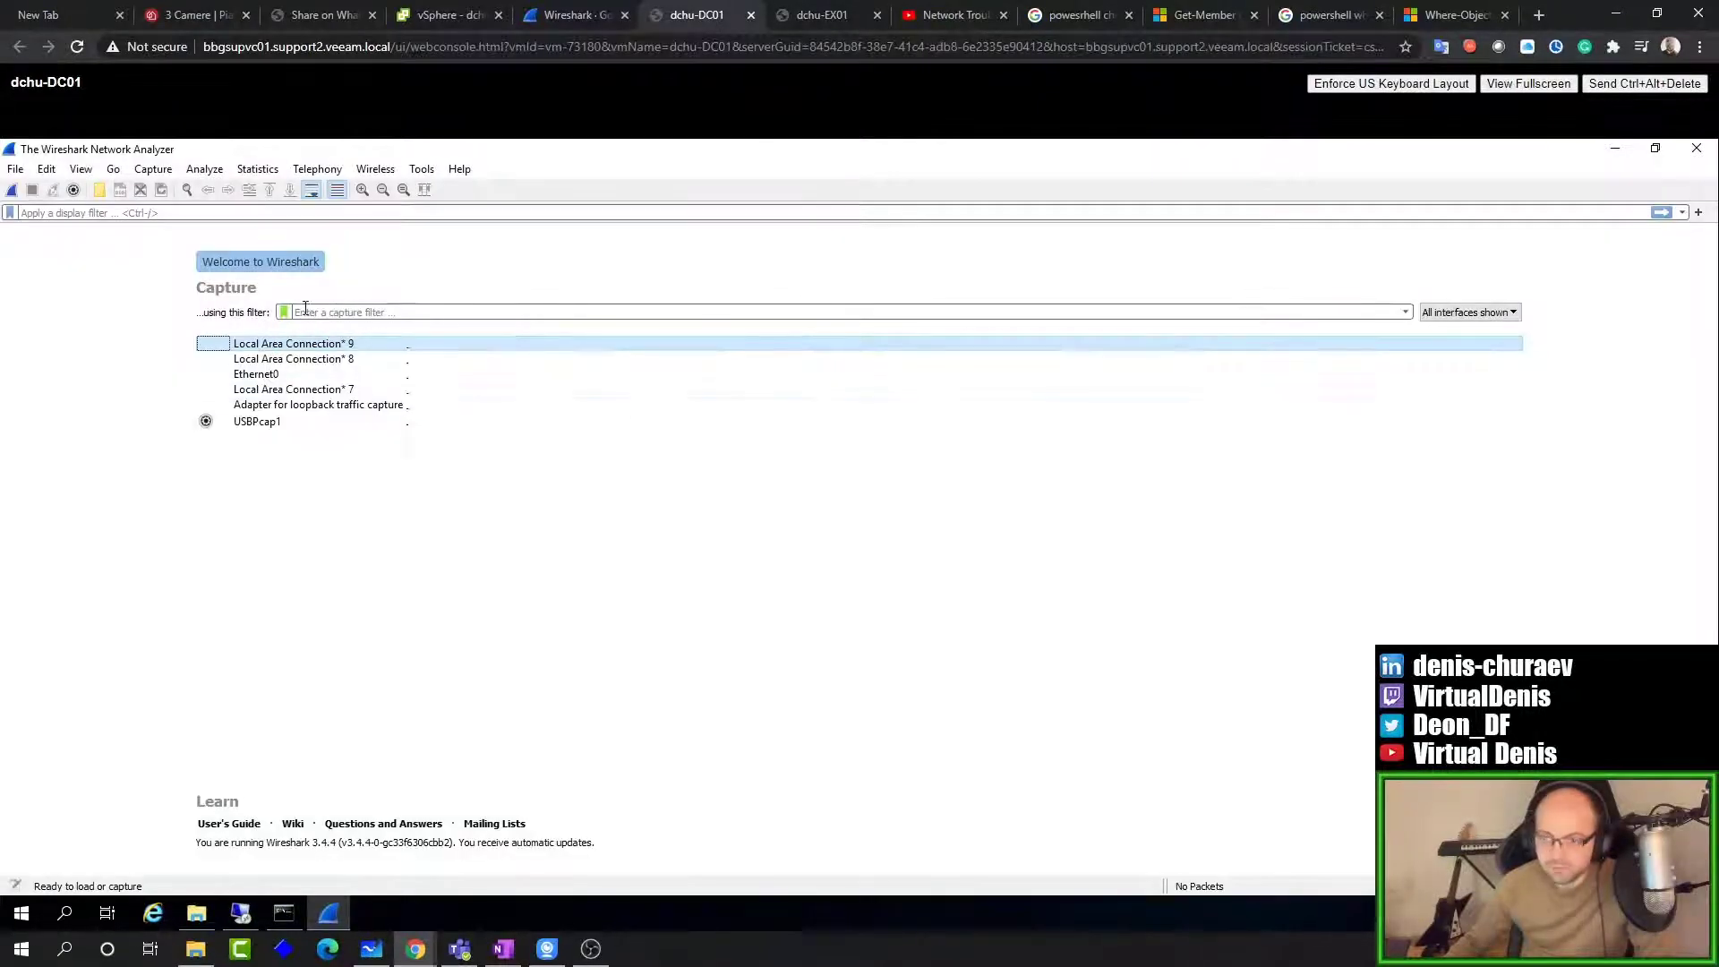
Step: Check the server address on the Microsoft Whiteboard diagram and enter the capture filter host 172.168.0.2 in Wireshark on dchu-DC01
click(304, 310)
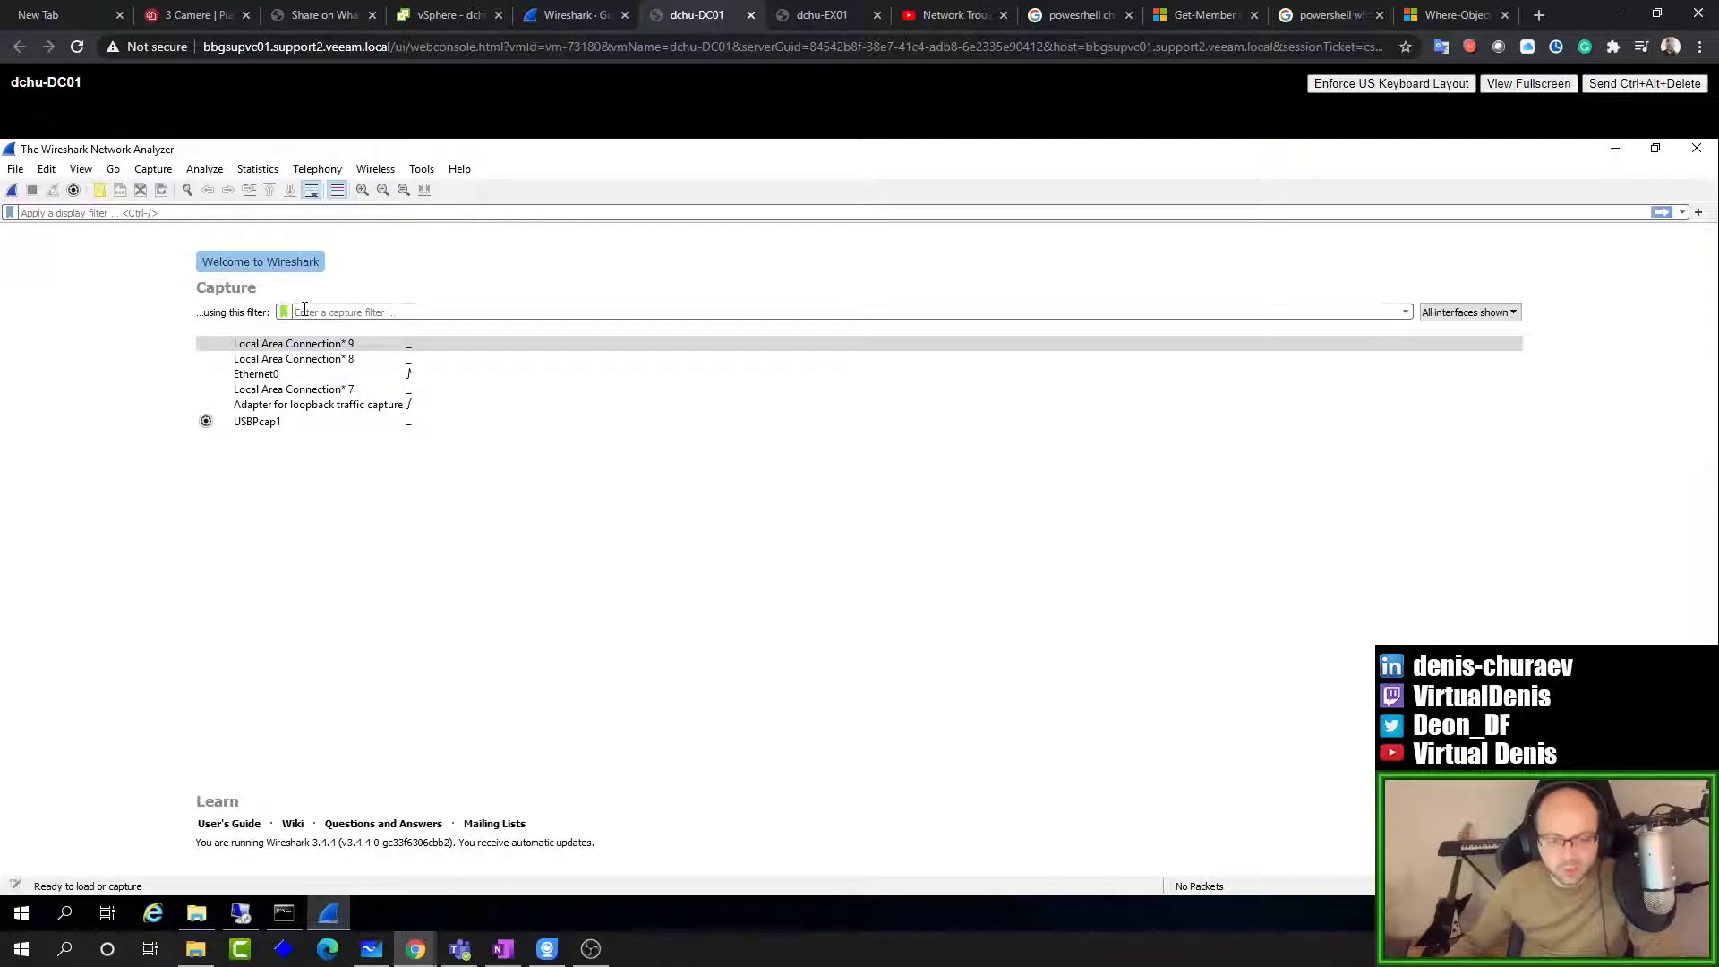
click(371, 949)
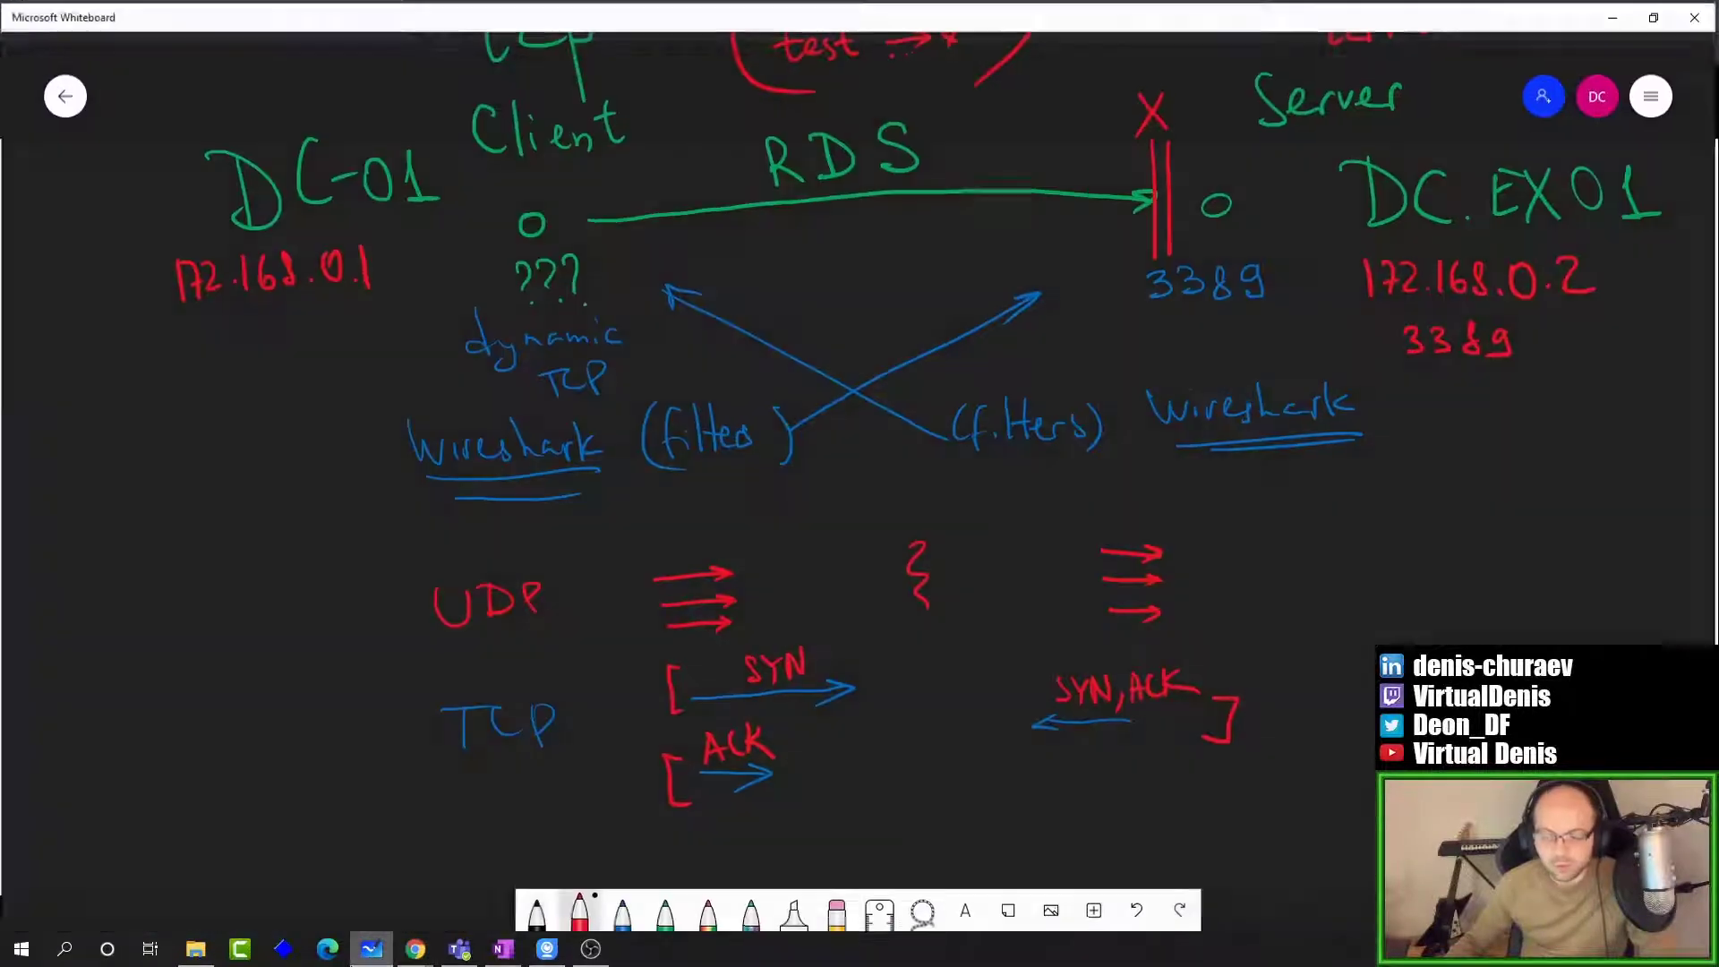
drag(358, 319, 259, 477)
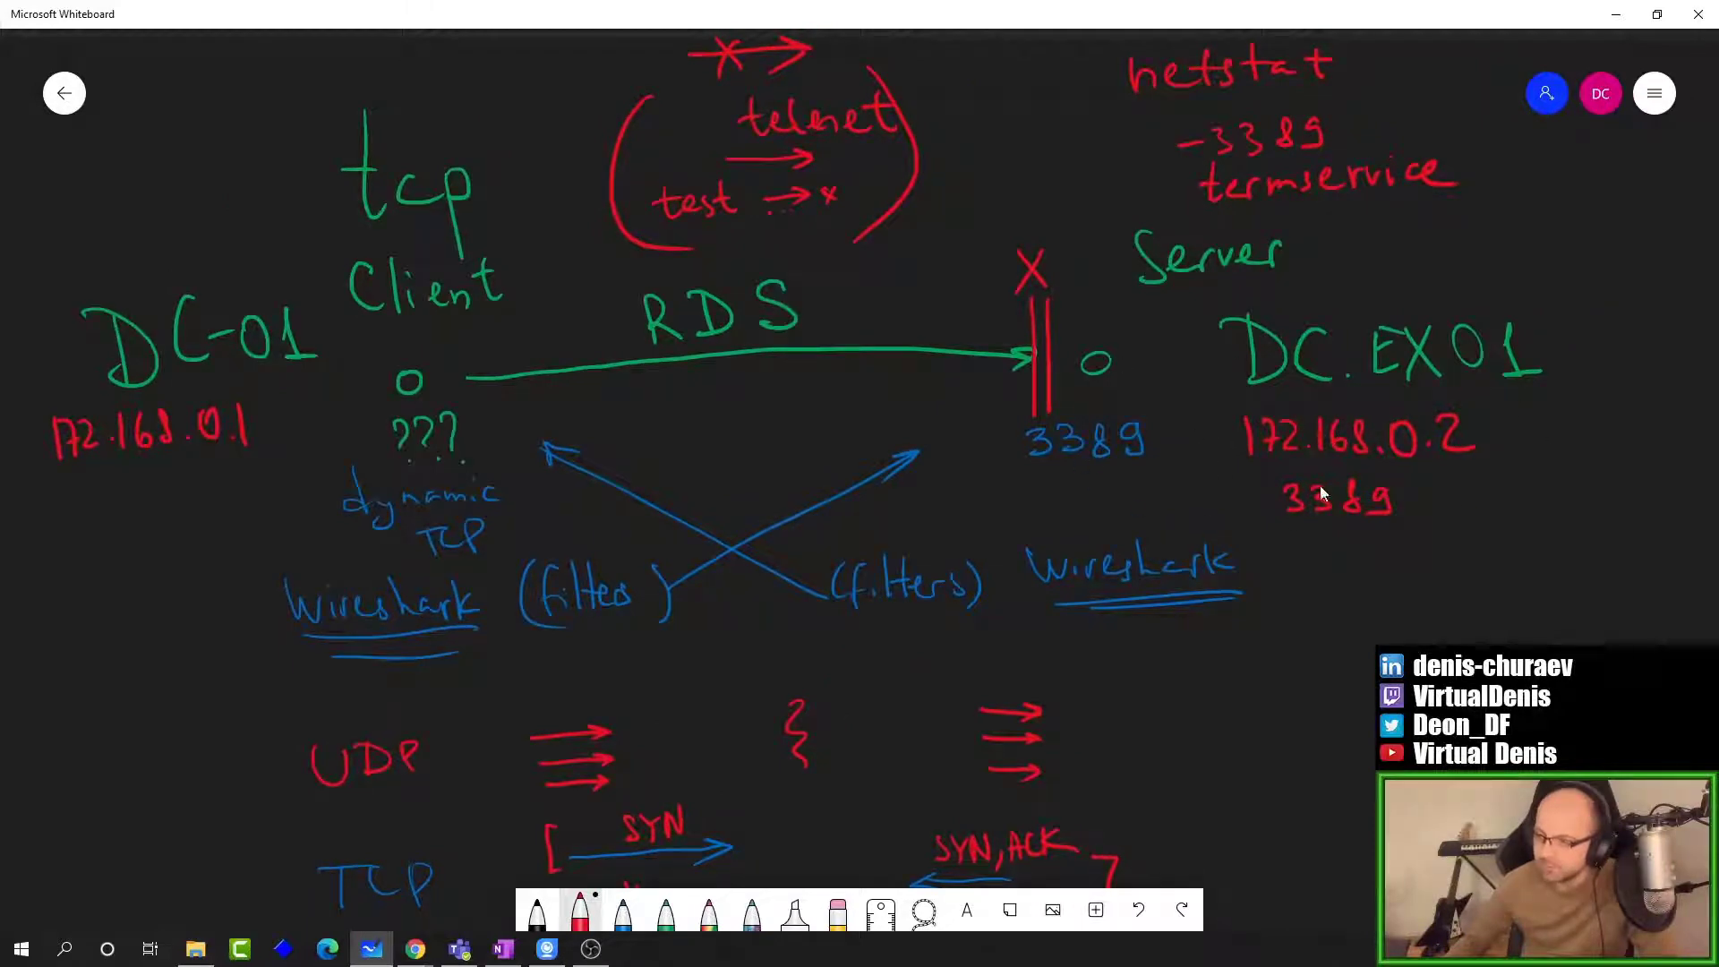
click(1616, 14)
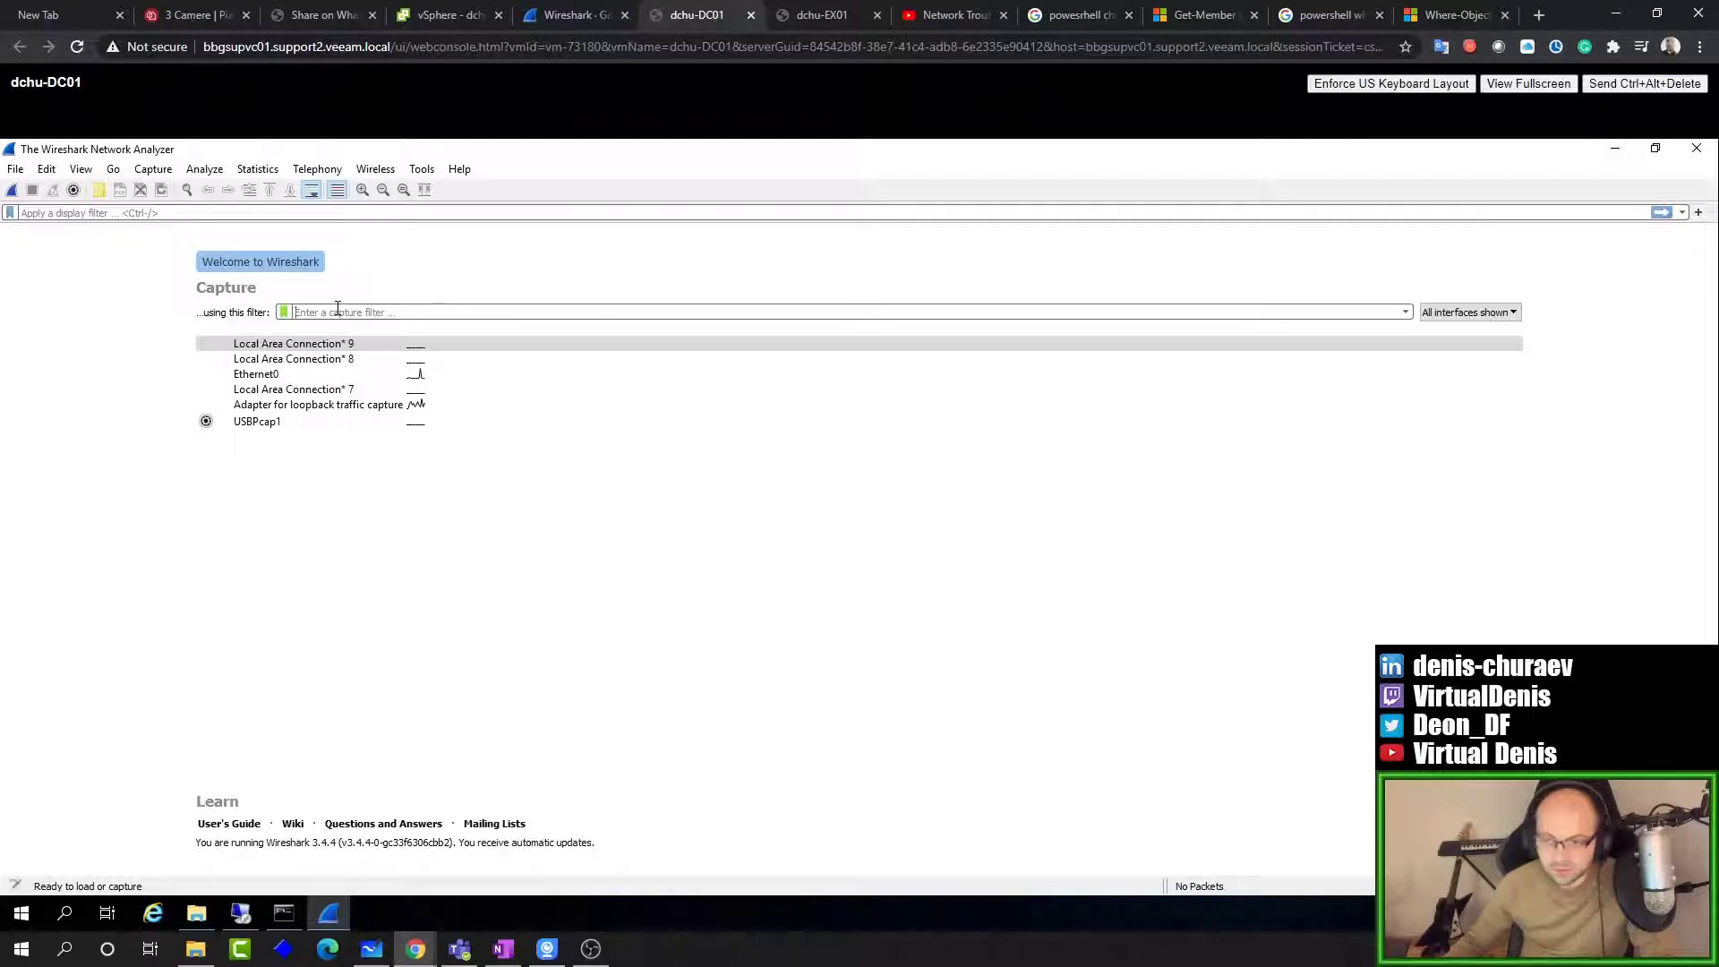
text(host )
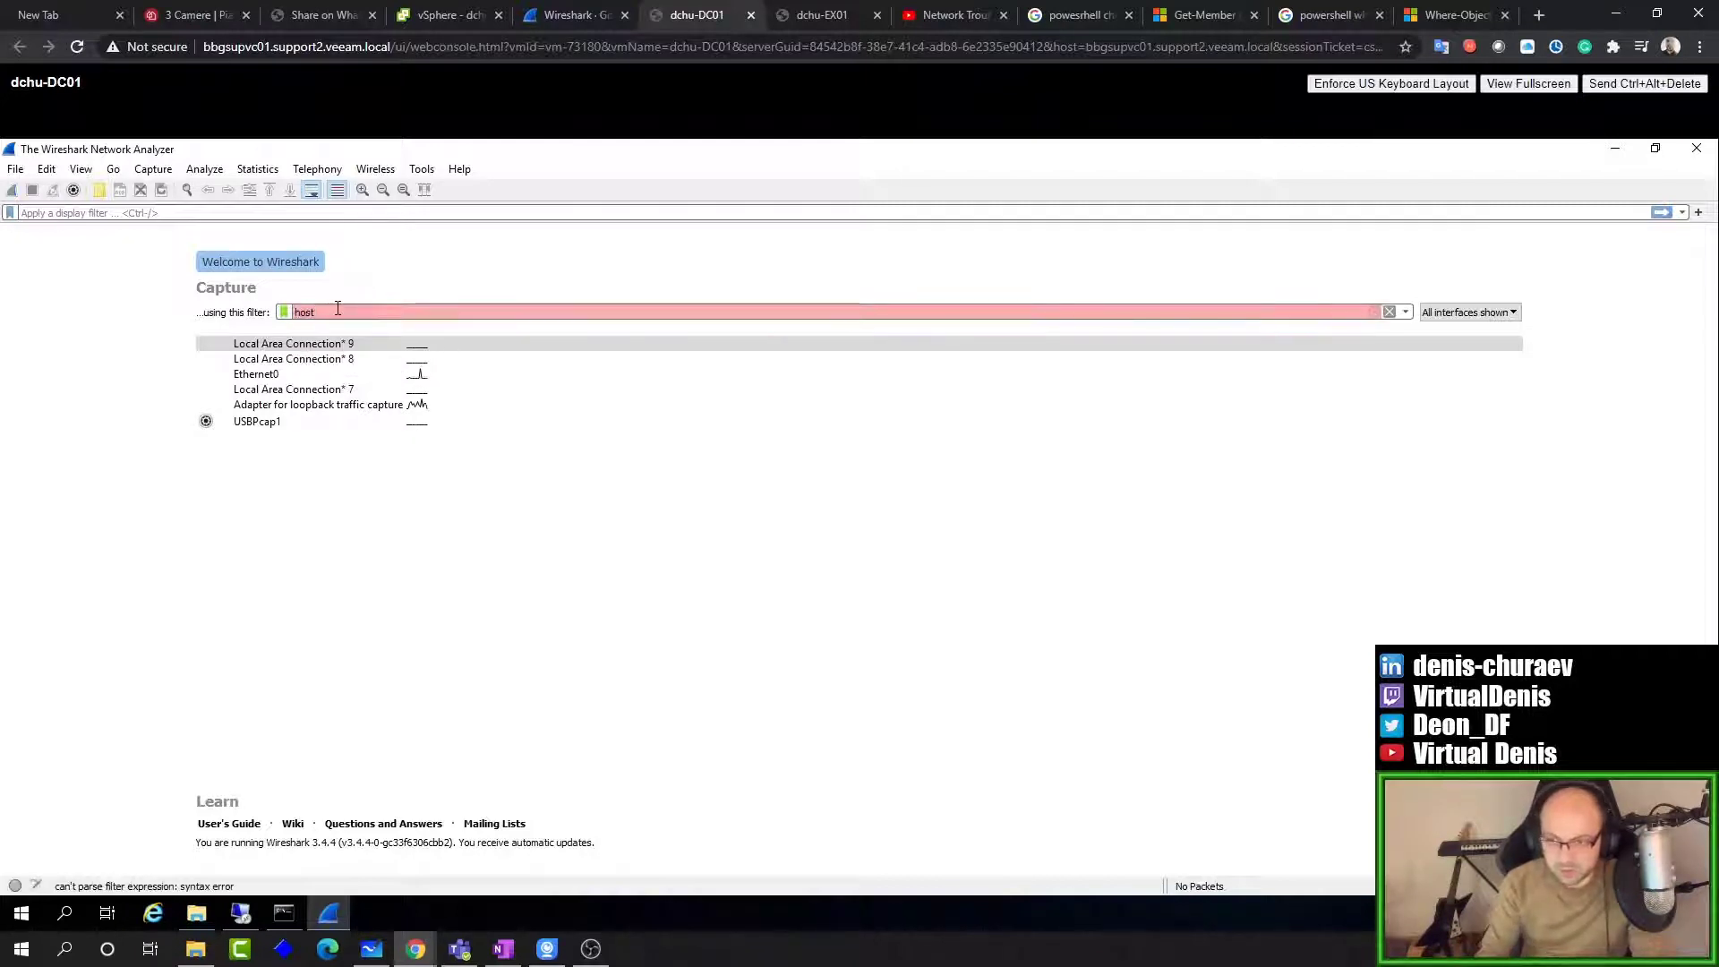
text(172.)
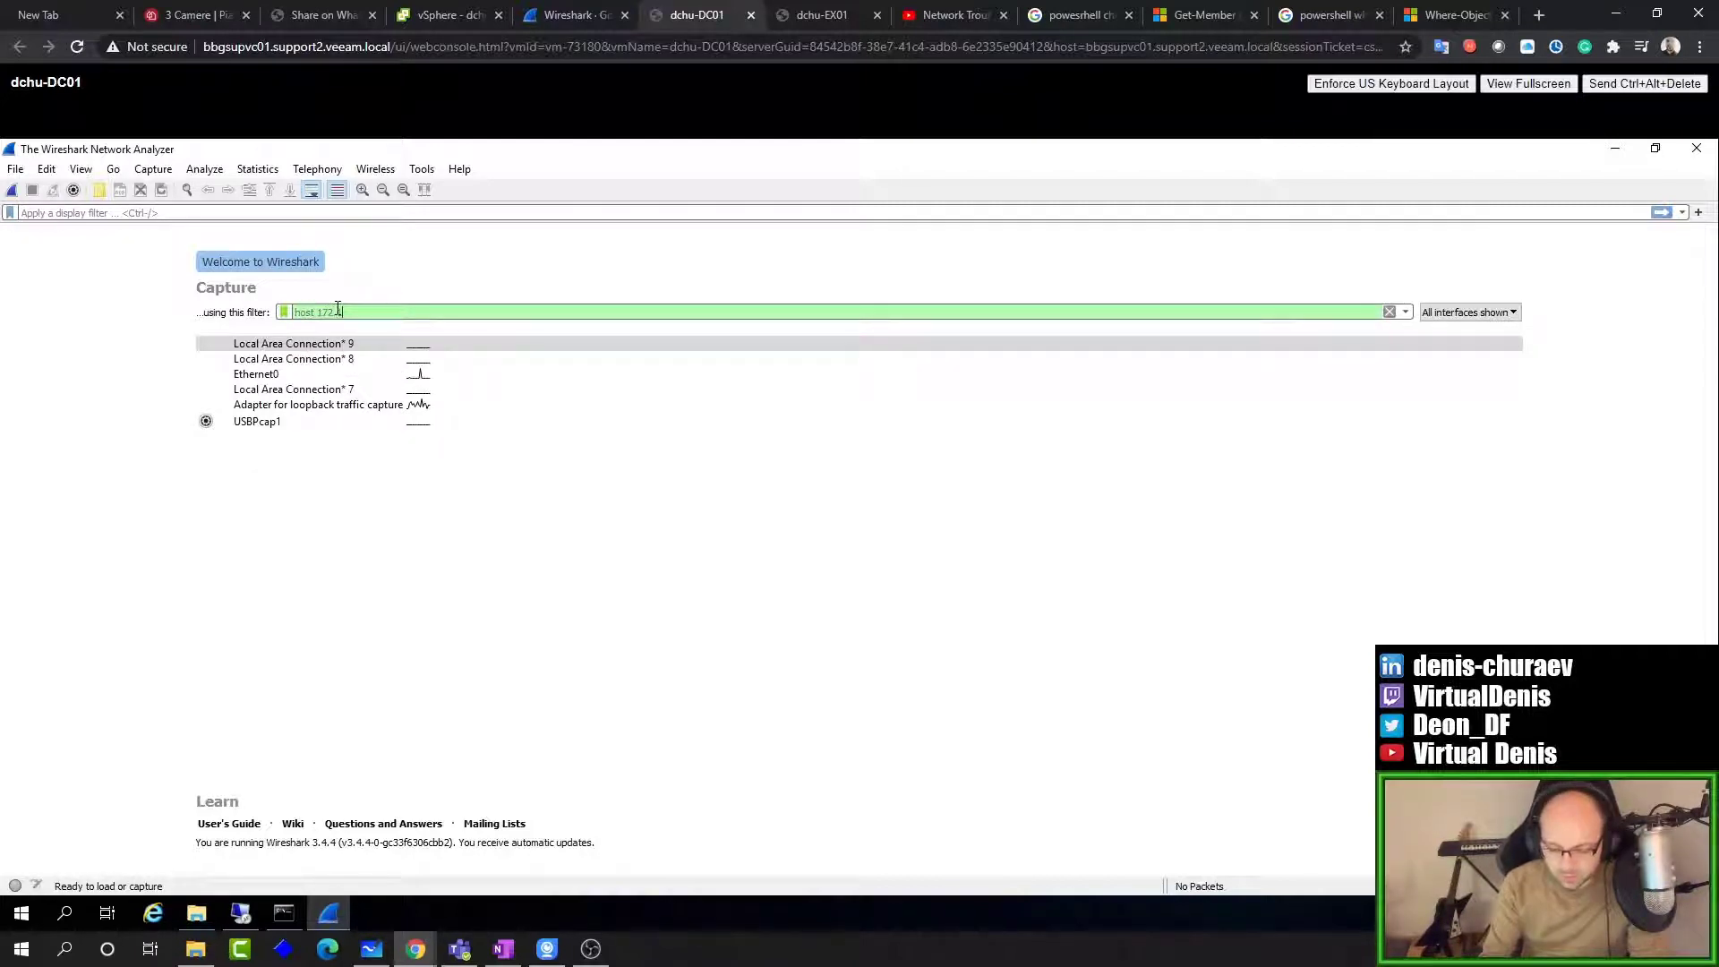
text(168.0.2)
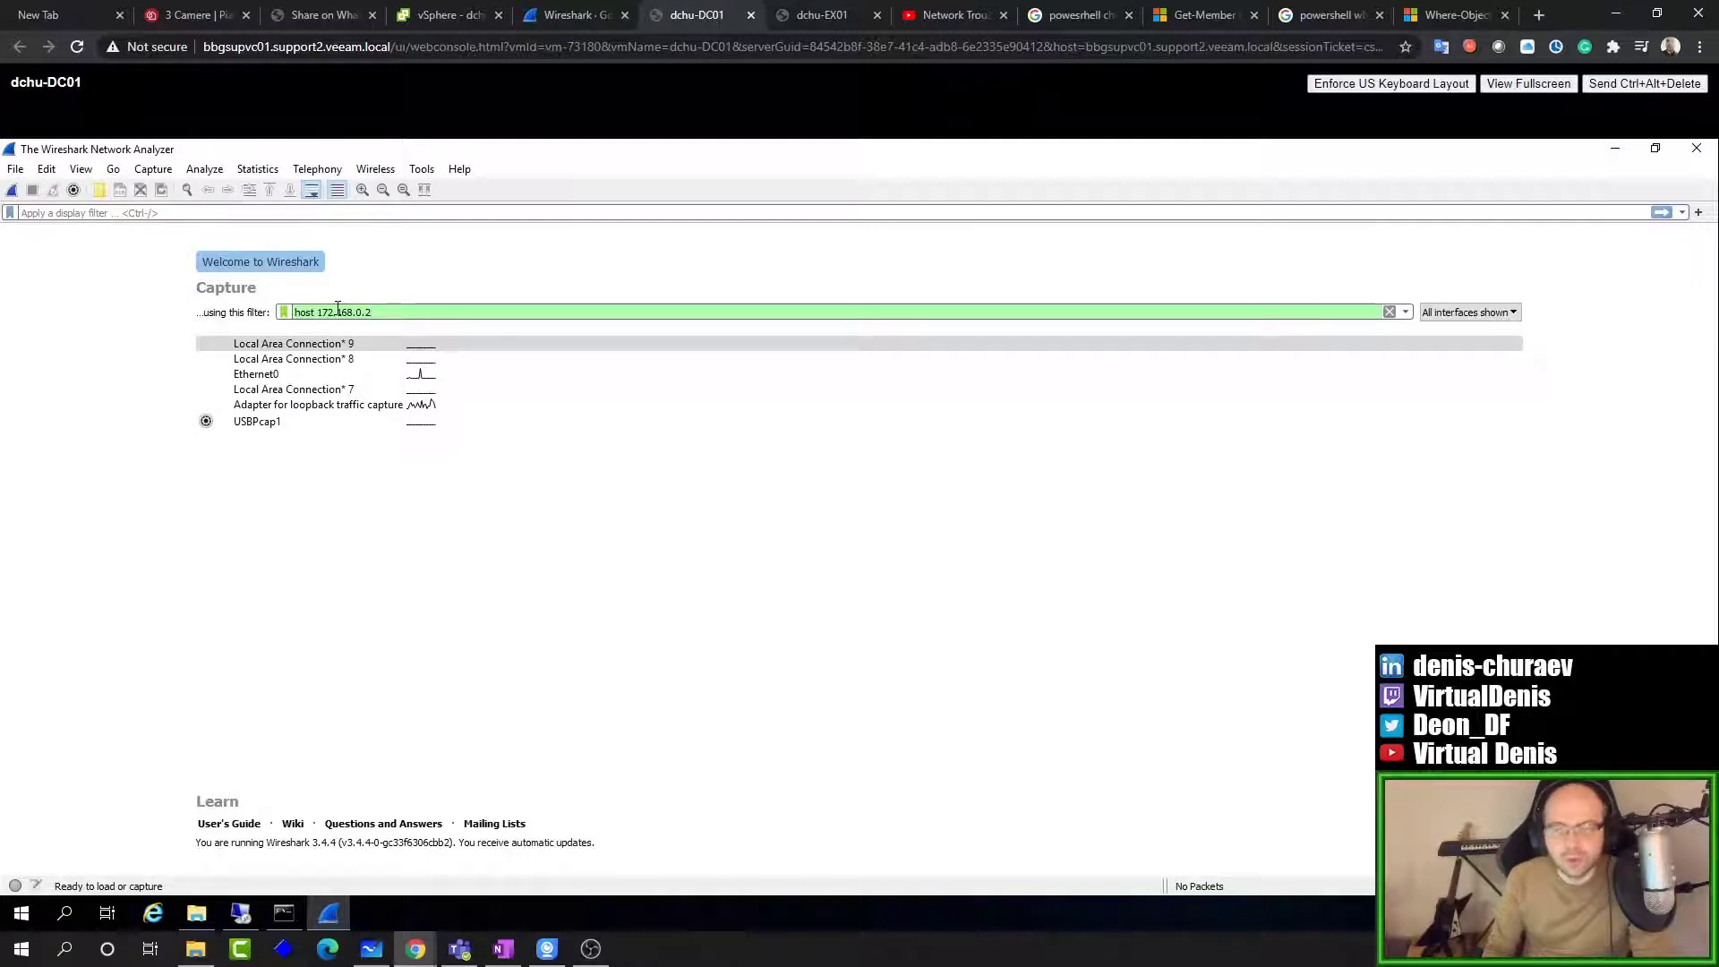
Step: Try the dst and src qualifiers in front of the host capture filter and remove them again
key(BackSpace)
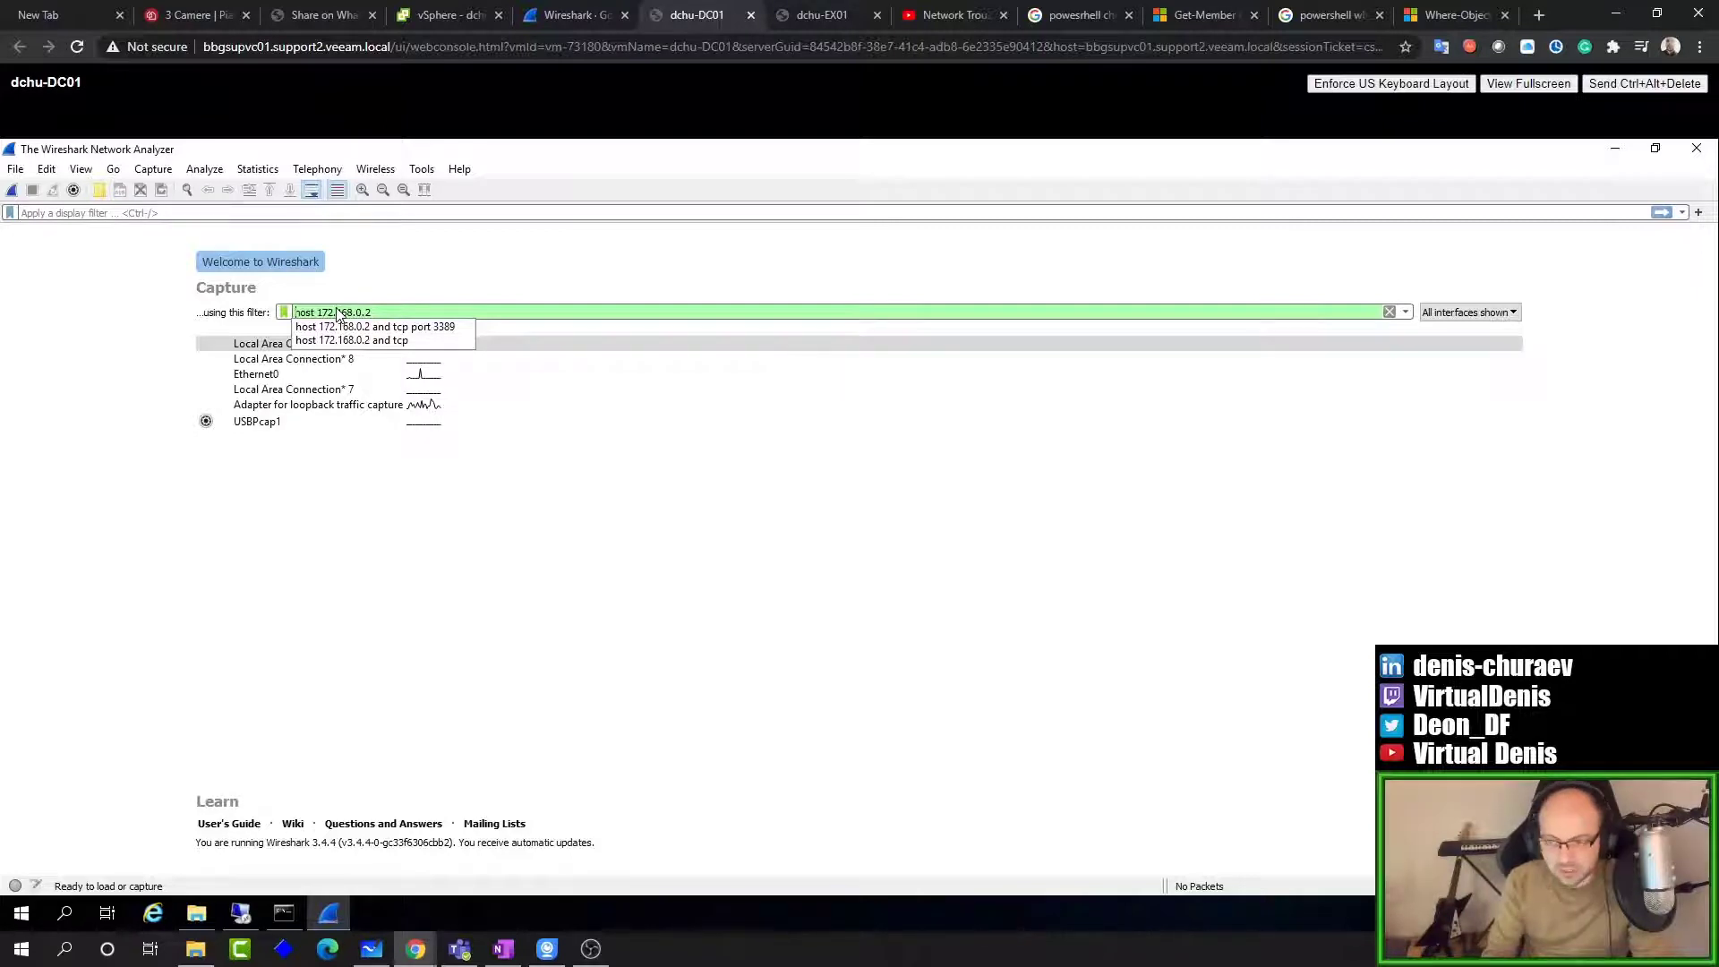
text(dst)
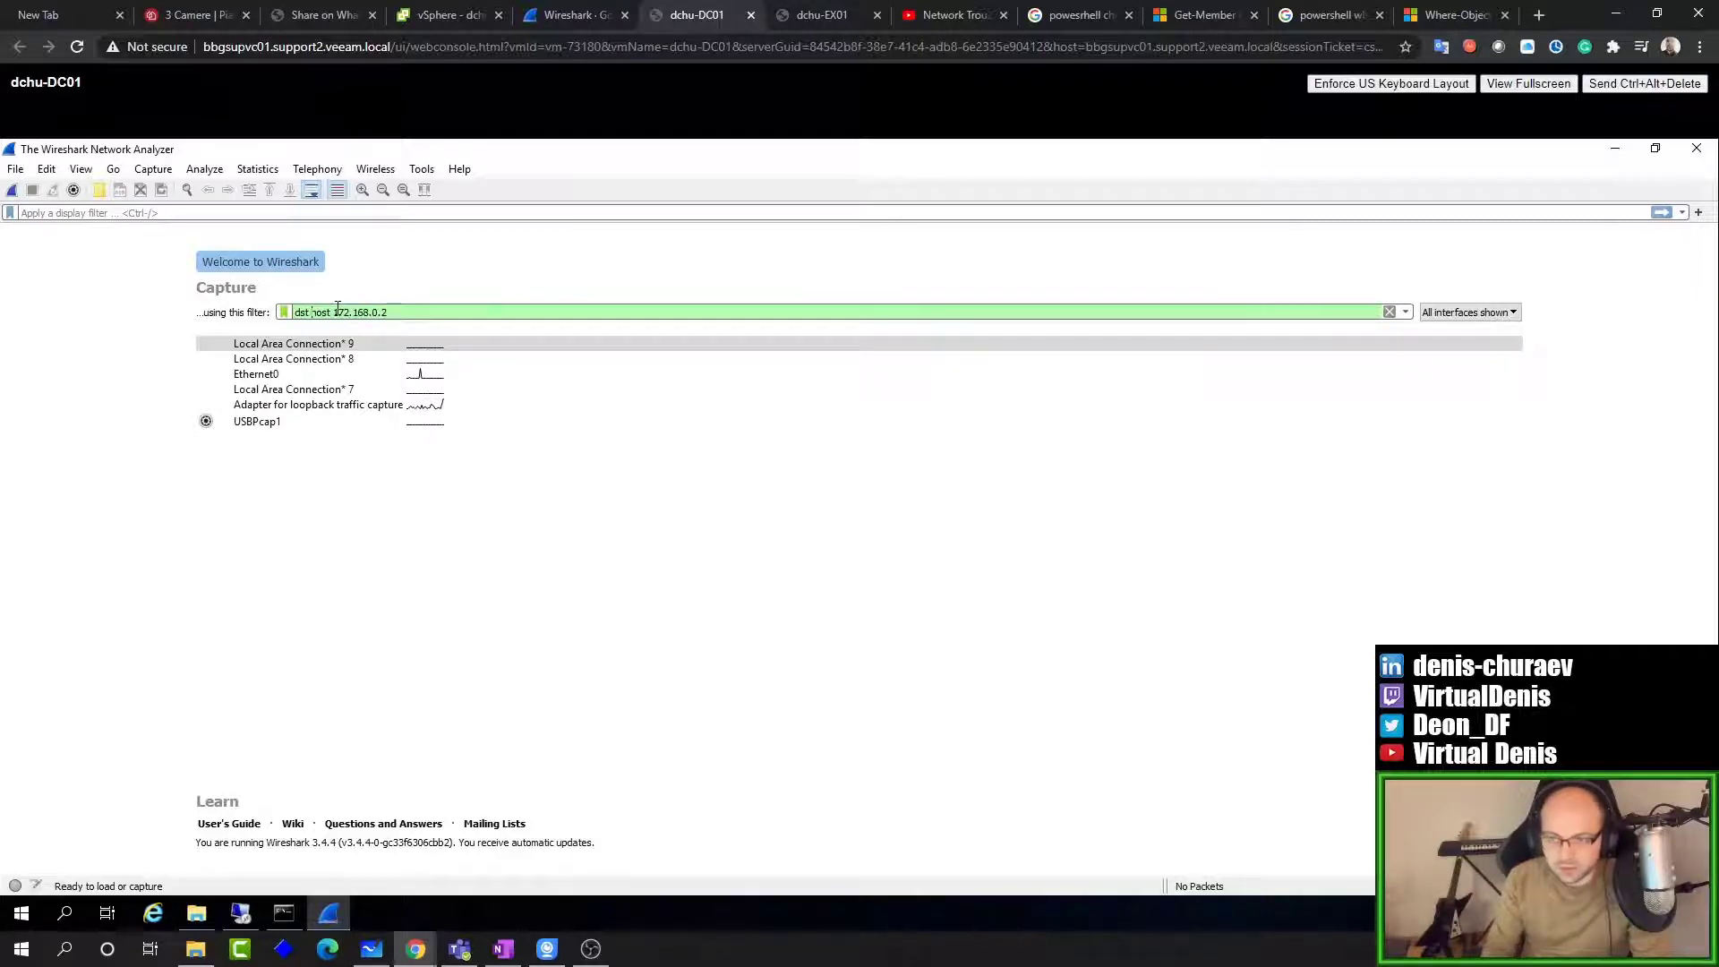
key(shift+Home)
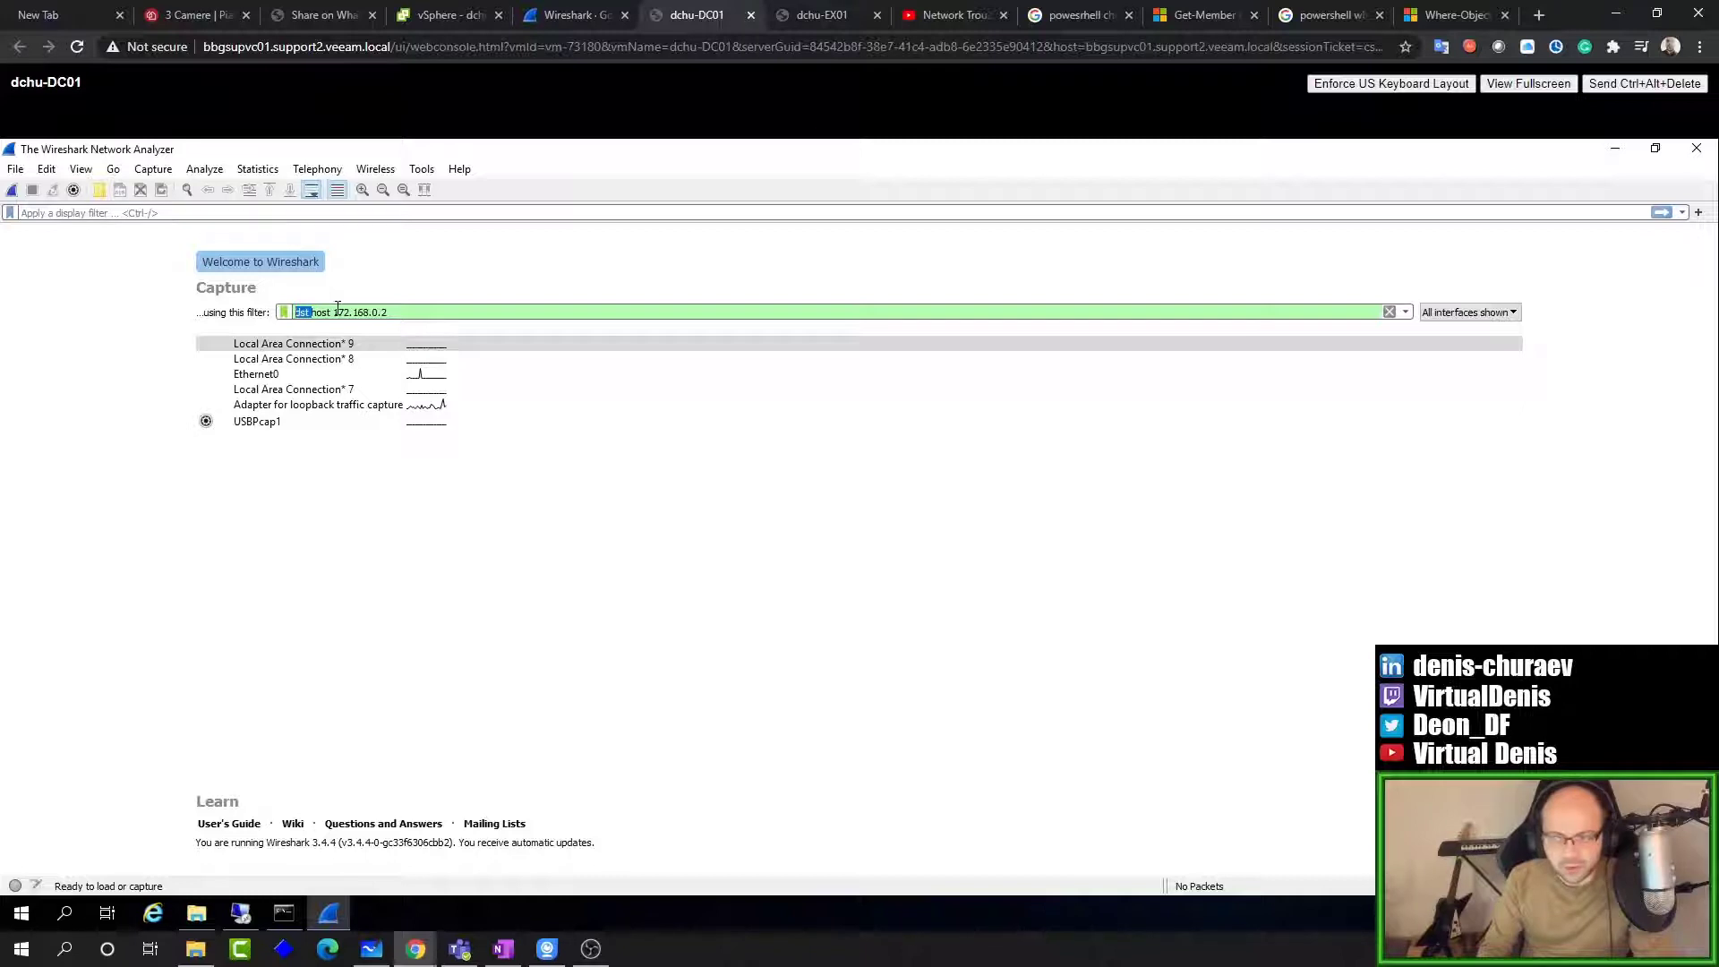
text(src)
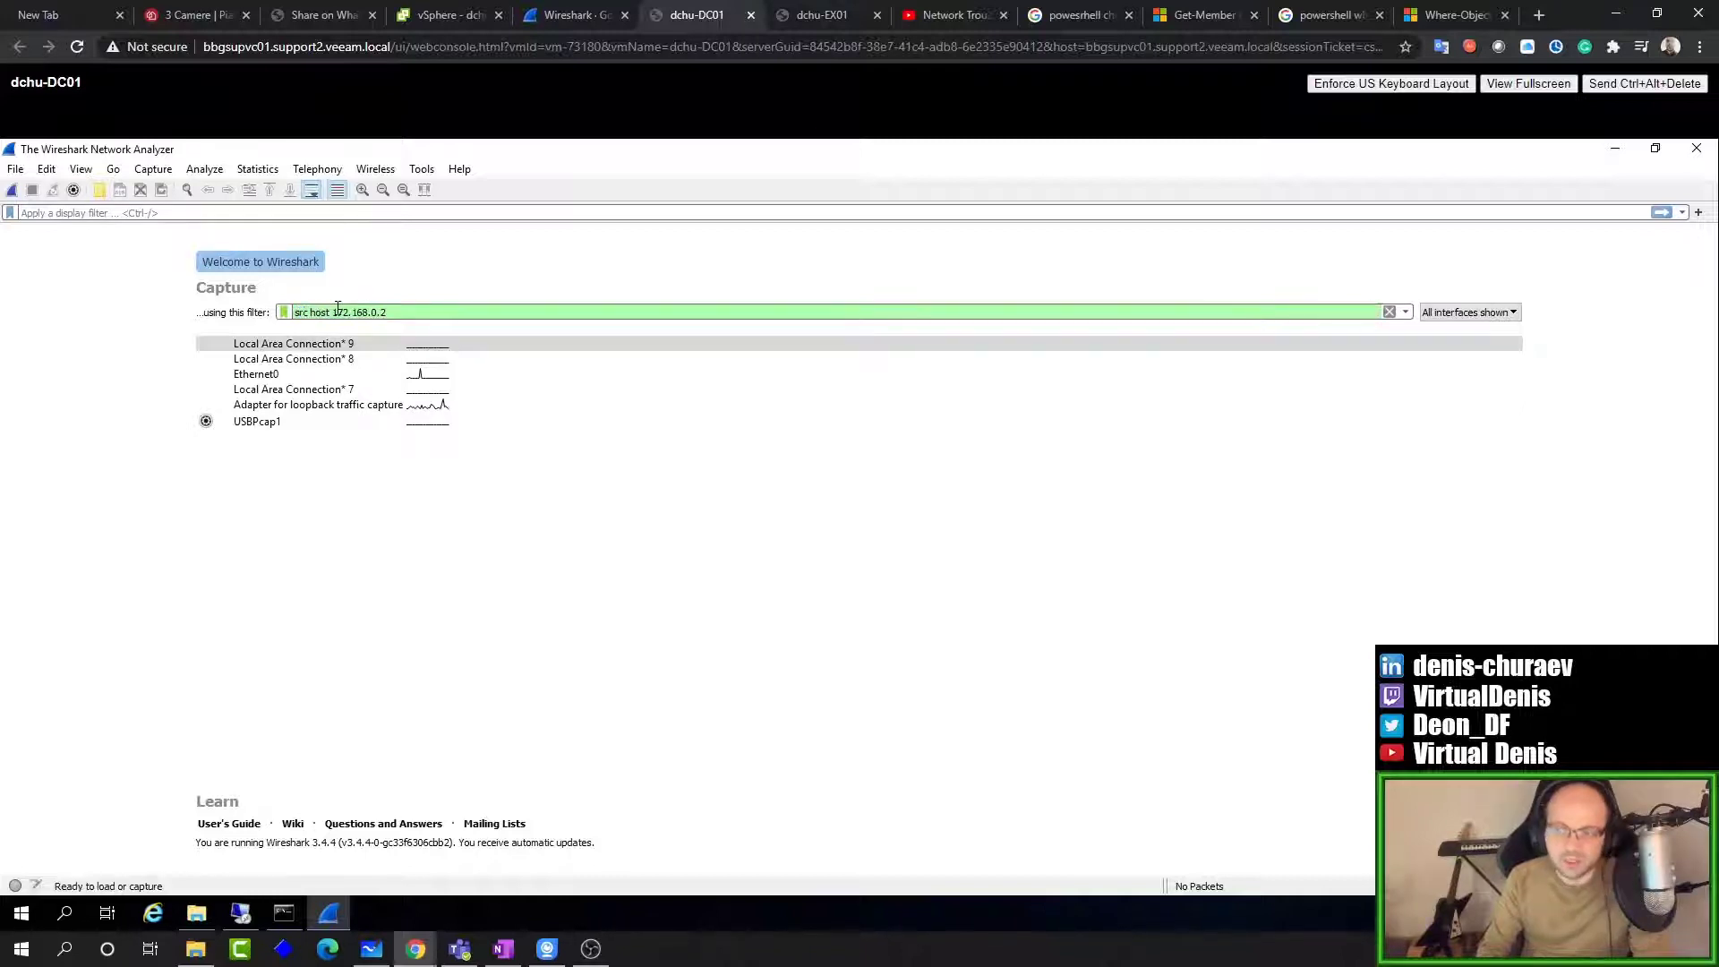
key(BackSpace)
key(BackSpace)
key(BackSpace)
key(BackSpace)
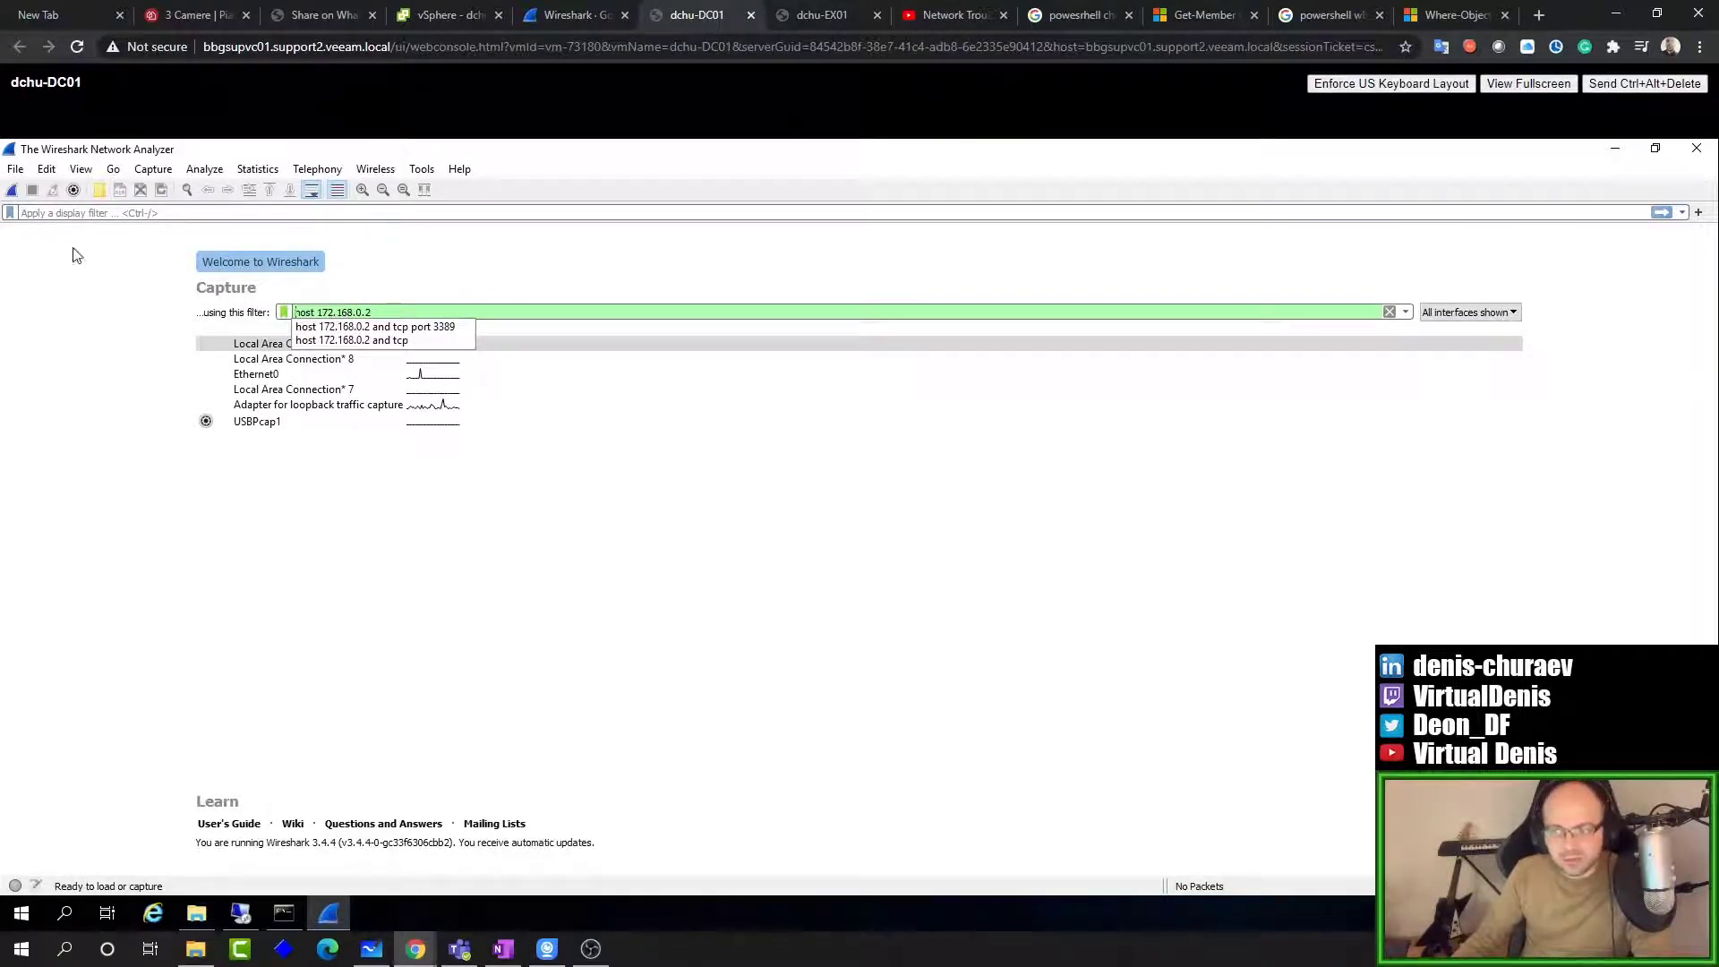
Step: Extend the capture filter with "and tcp port 3389"
click(386, 316)
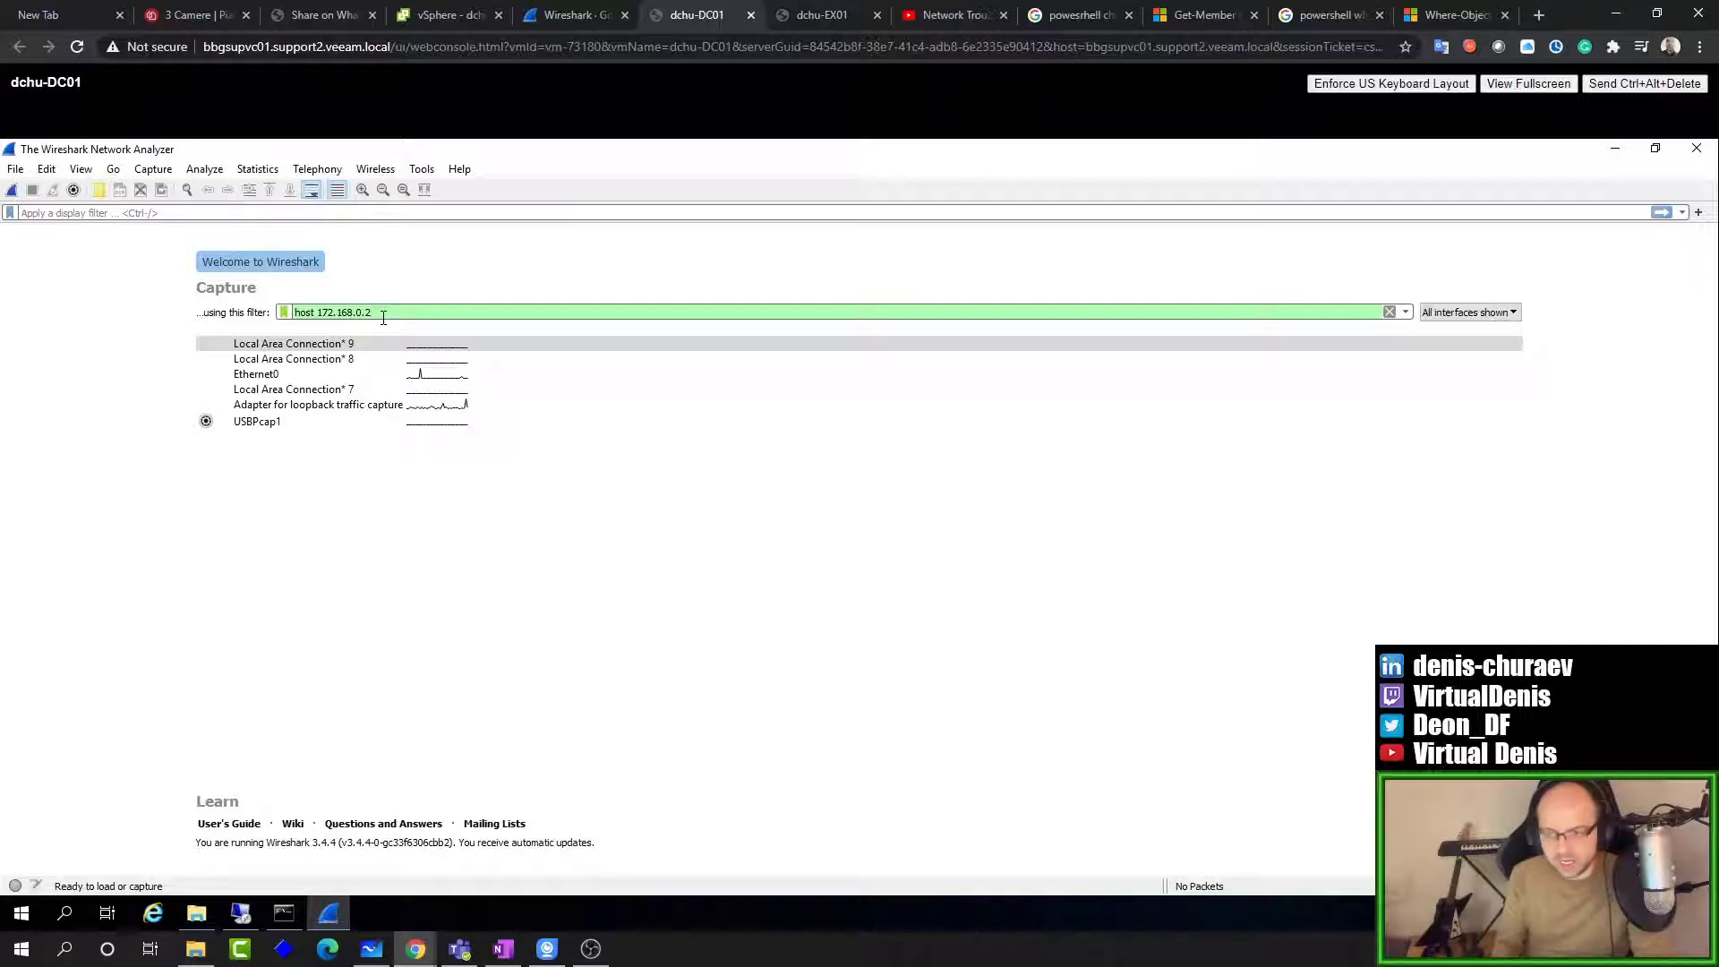
text(and)
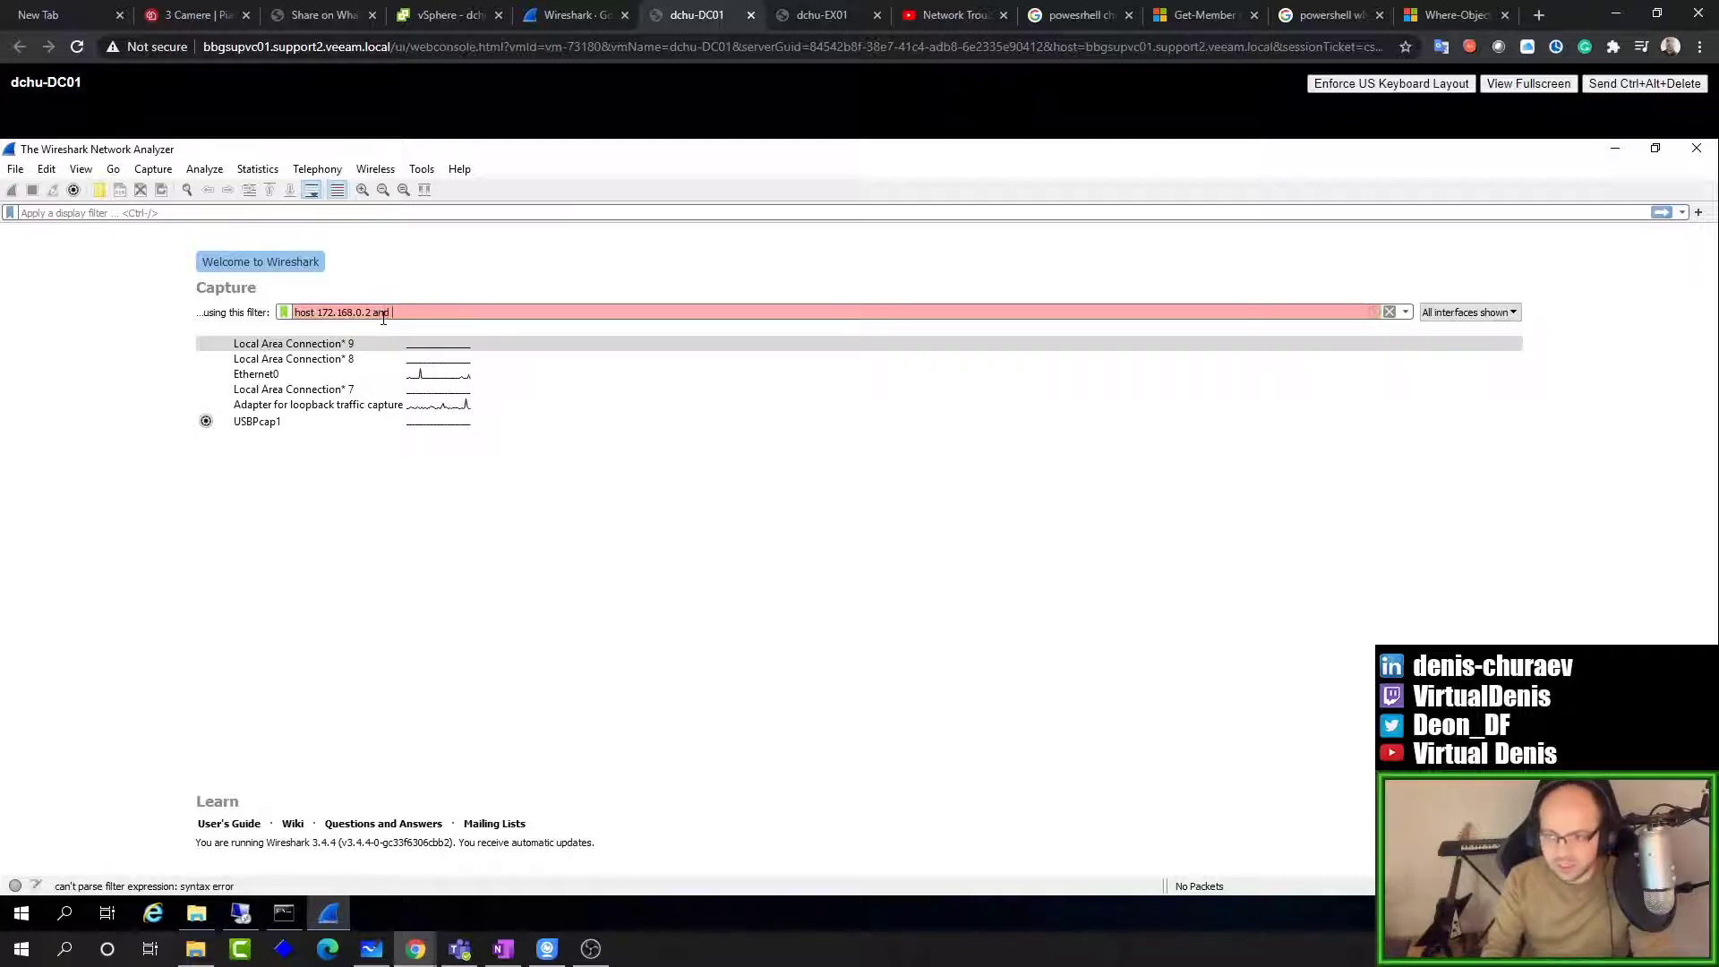
text( tcp port )
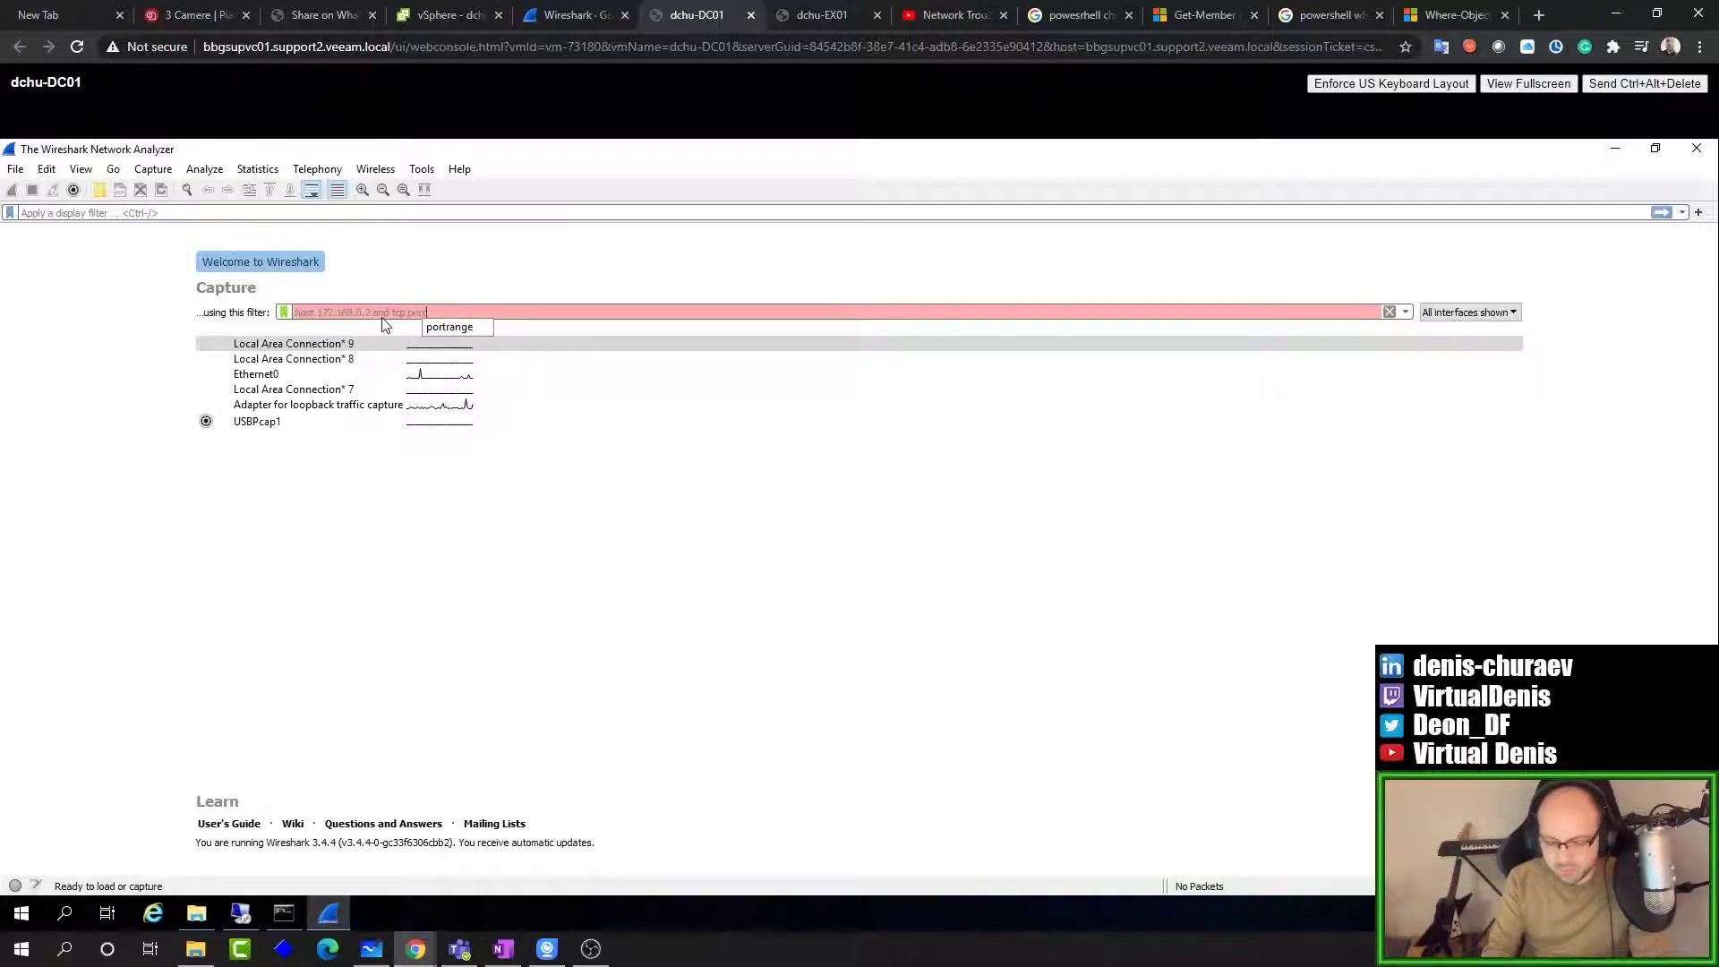
text(3389)
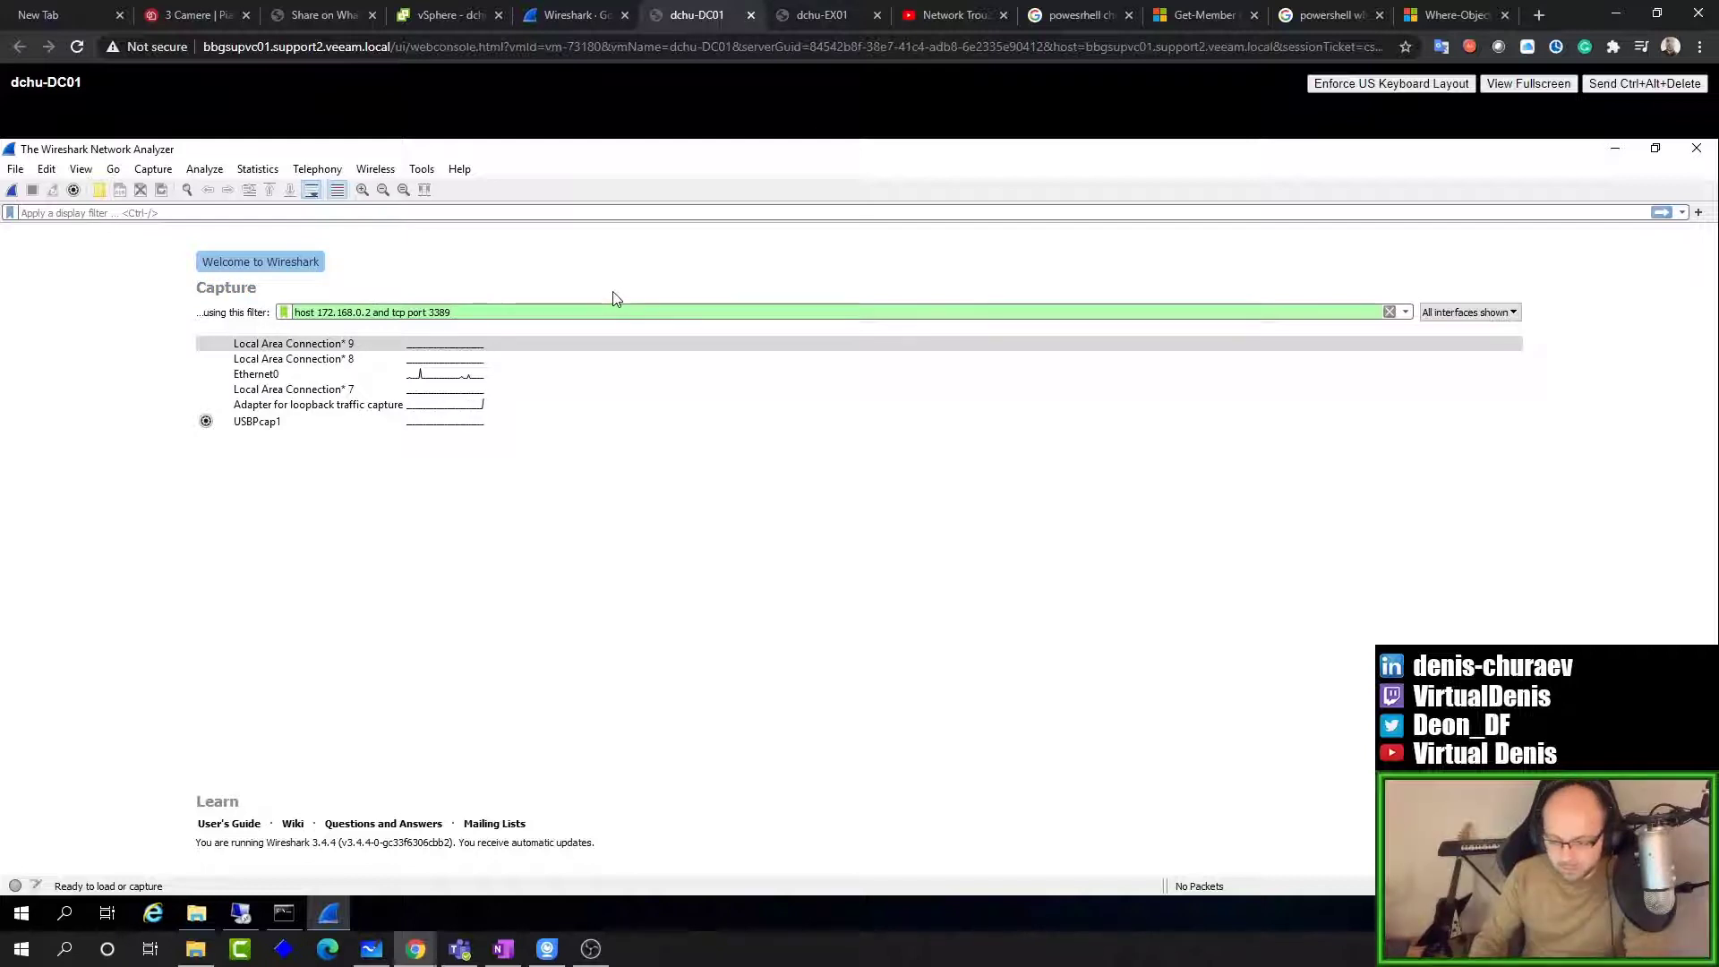
Step: Enclose both filter conditions in parentheses as (host 172.168.0.2) and (tcp port 3389), and highlight the "and" operator
text())
key(Home)
text(()
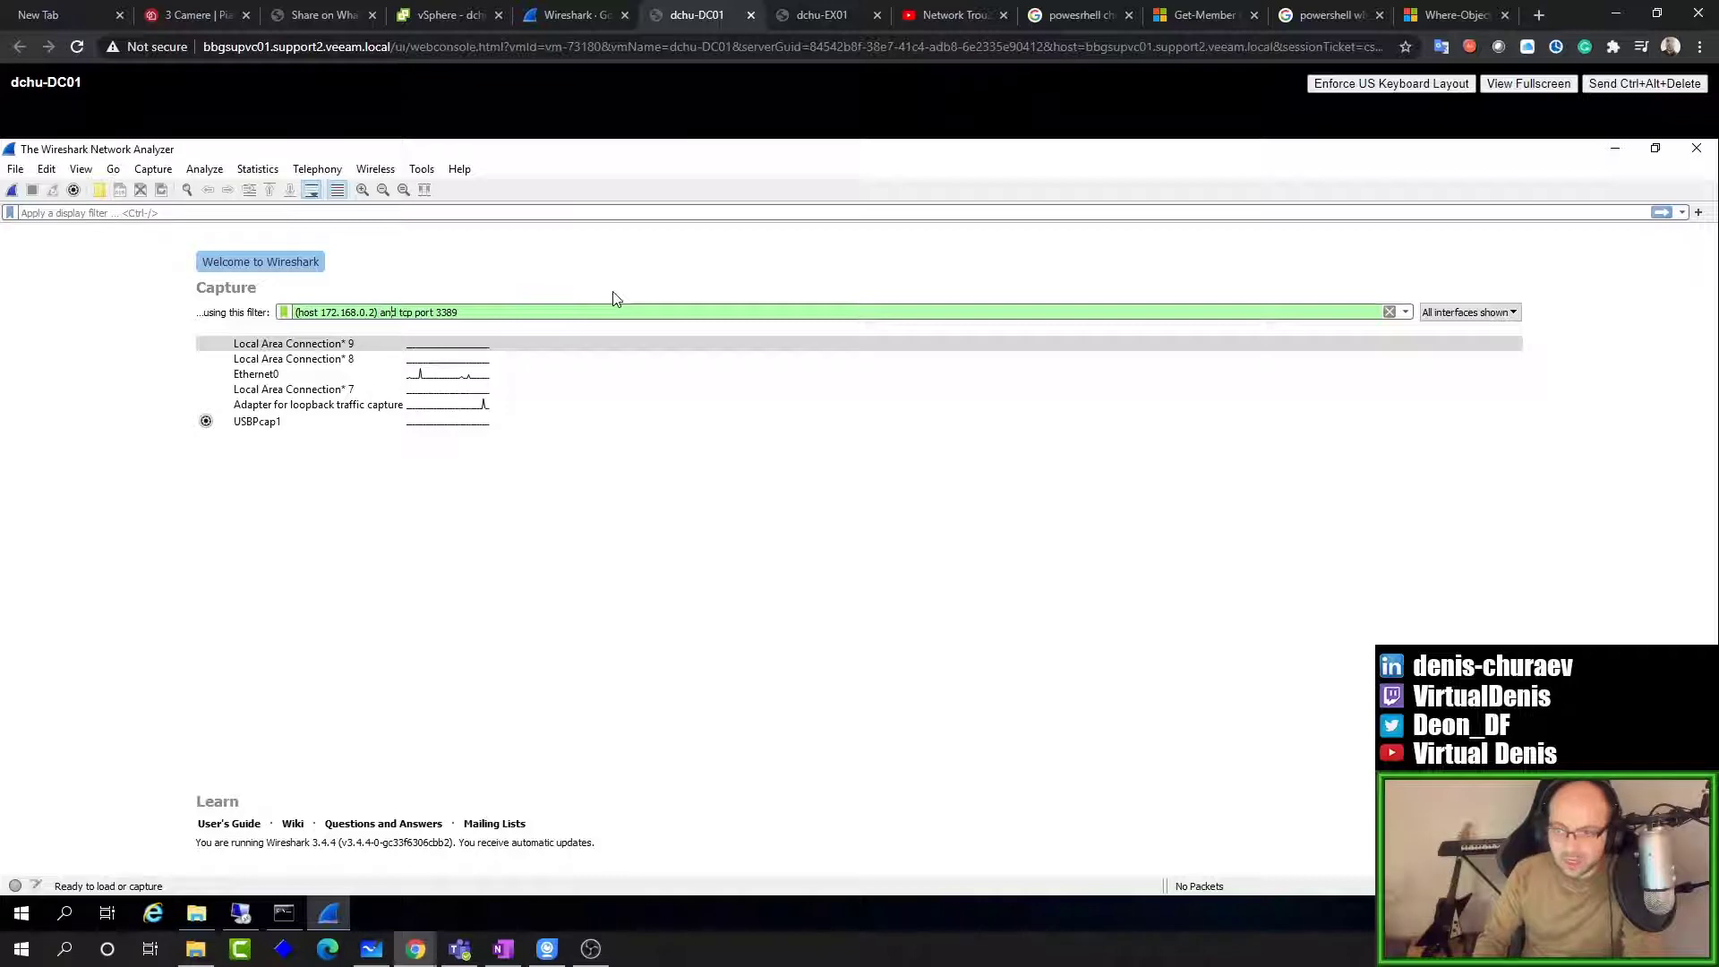
text(()
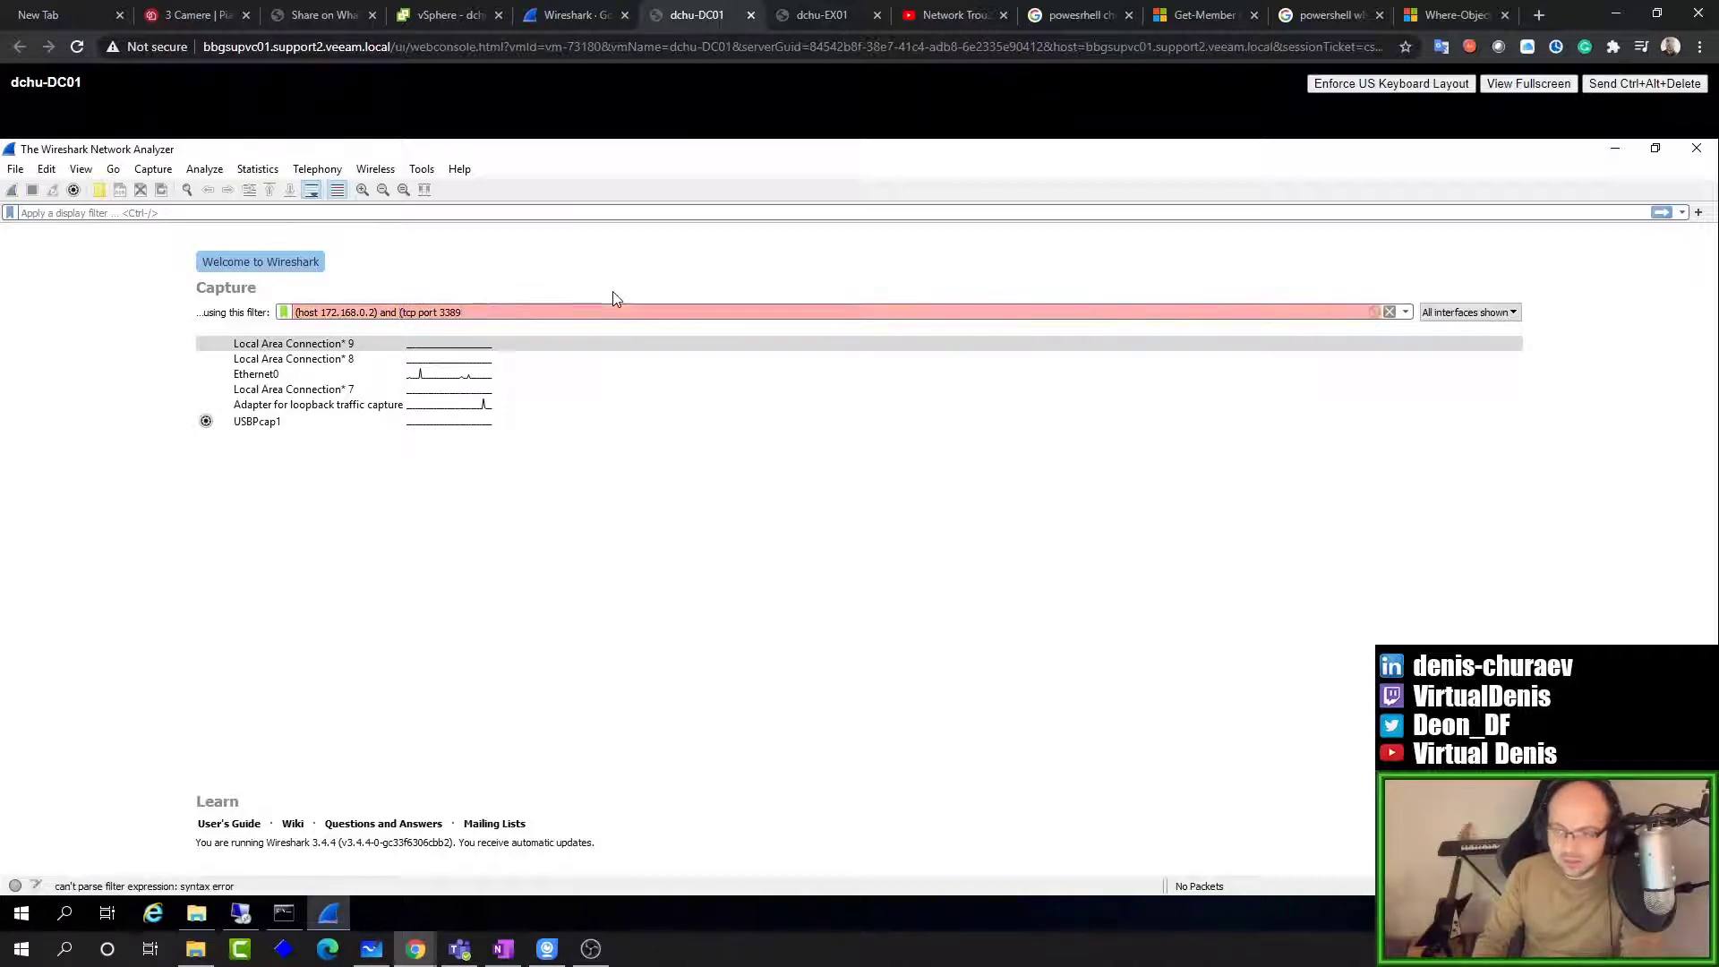
key(End)
text())
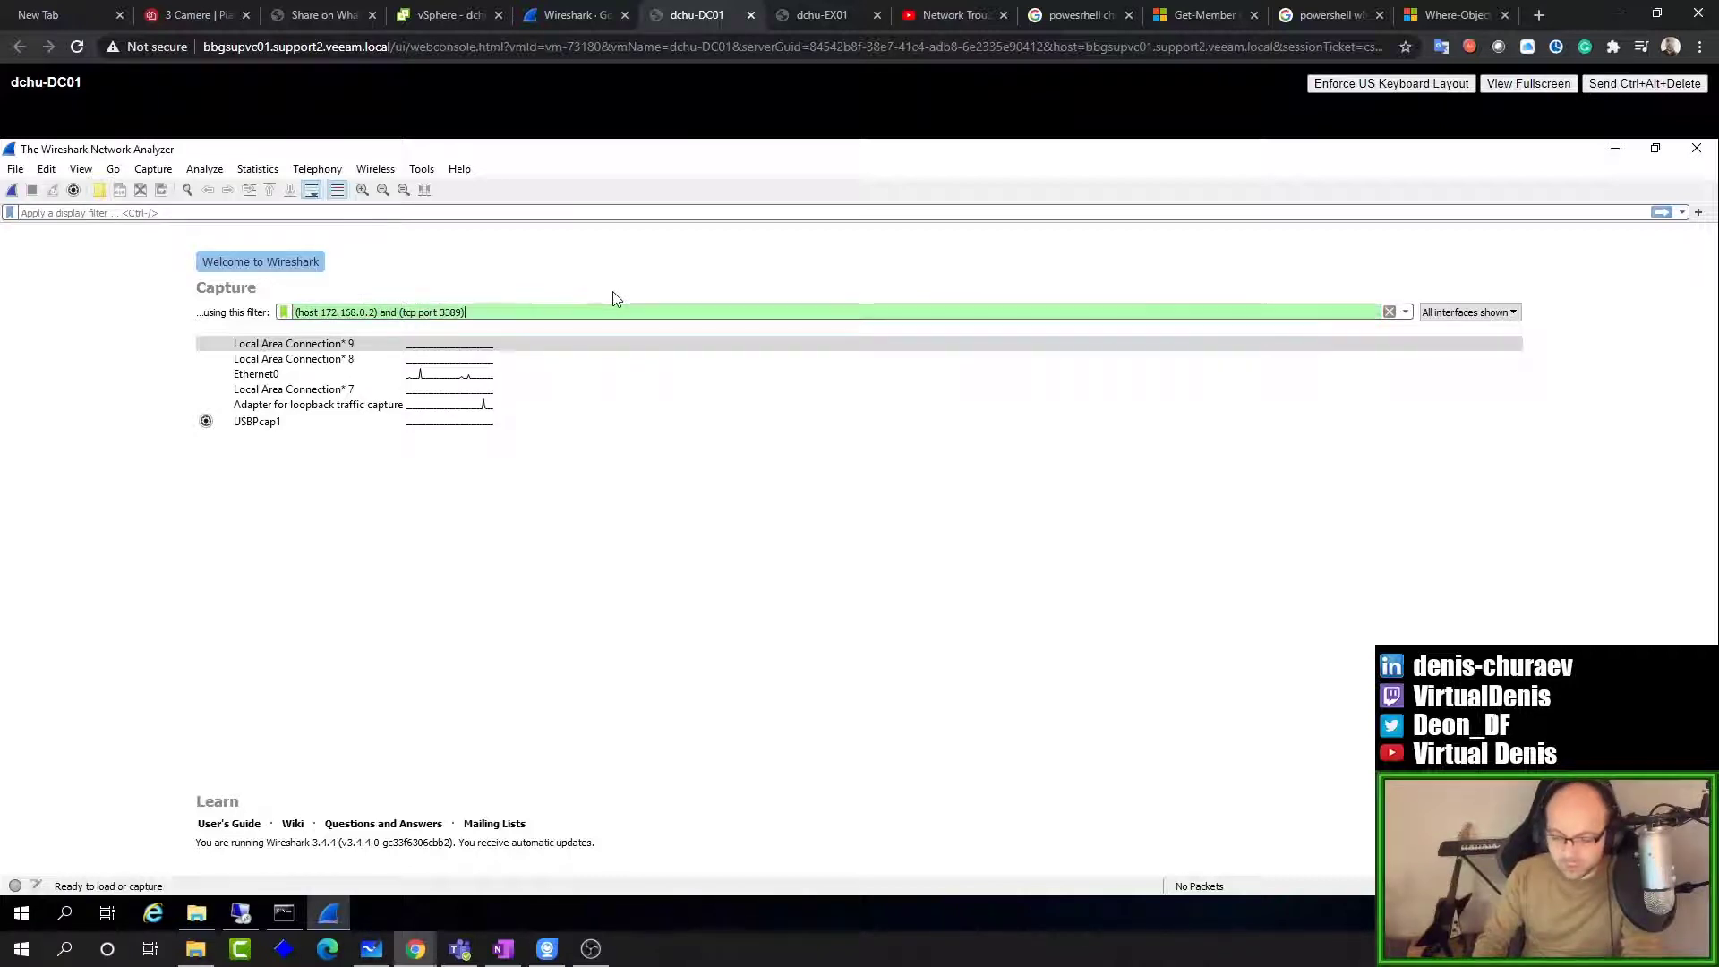
double_click(386, 313)
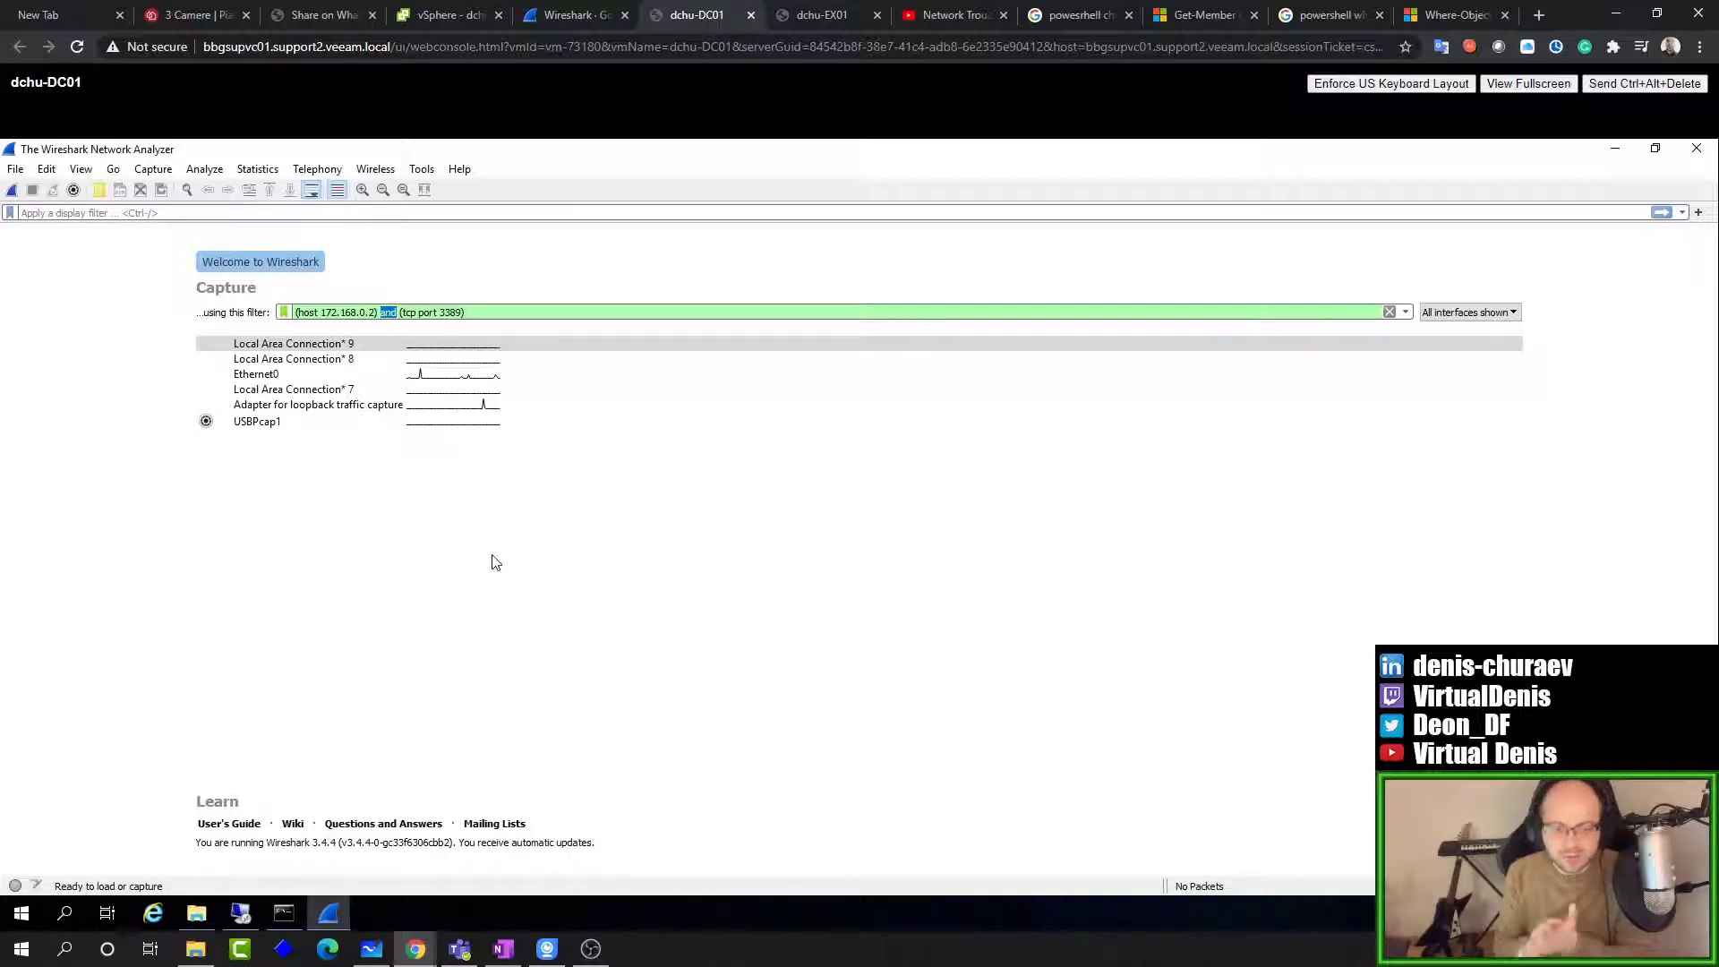
click(481, 313)
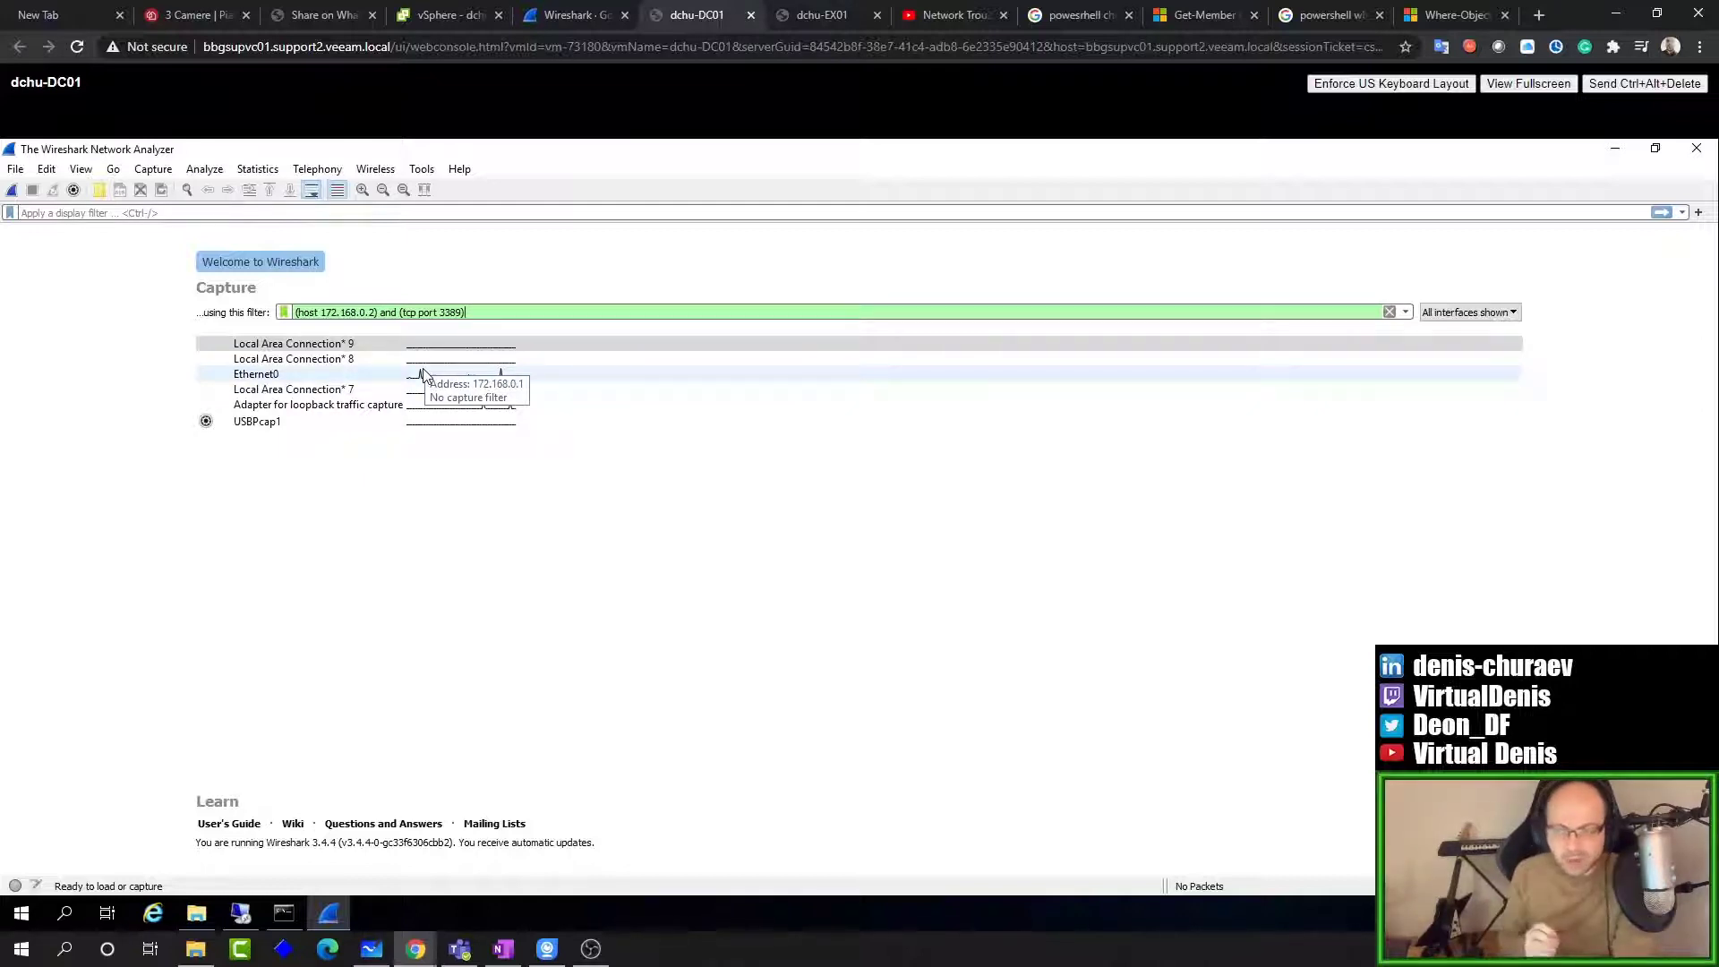
Step: Set the snapshot length of the Ethernet0 interface to 128 bytes in the Wireshark capture options on dchu-DC01
click(164, 171)
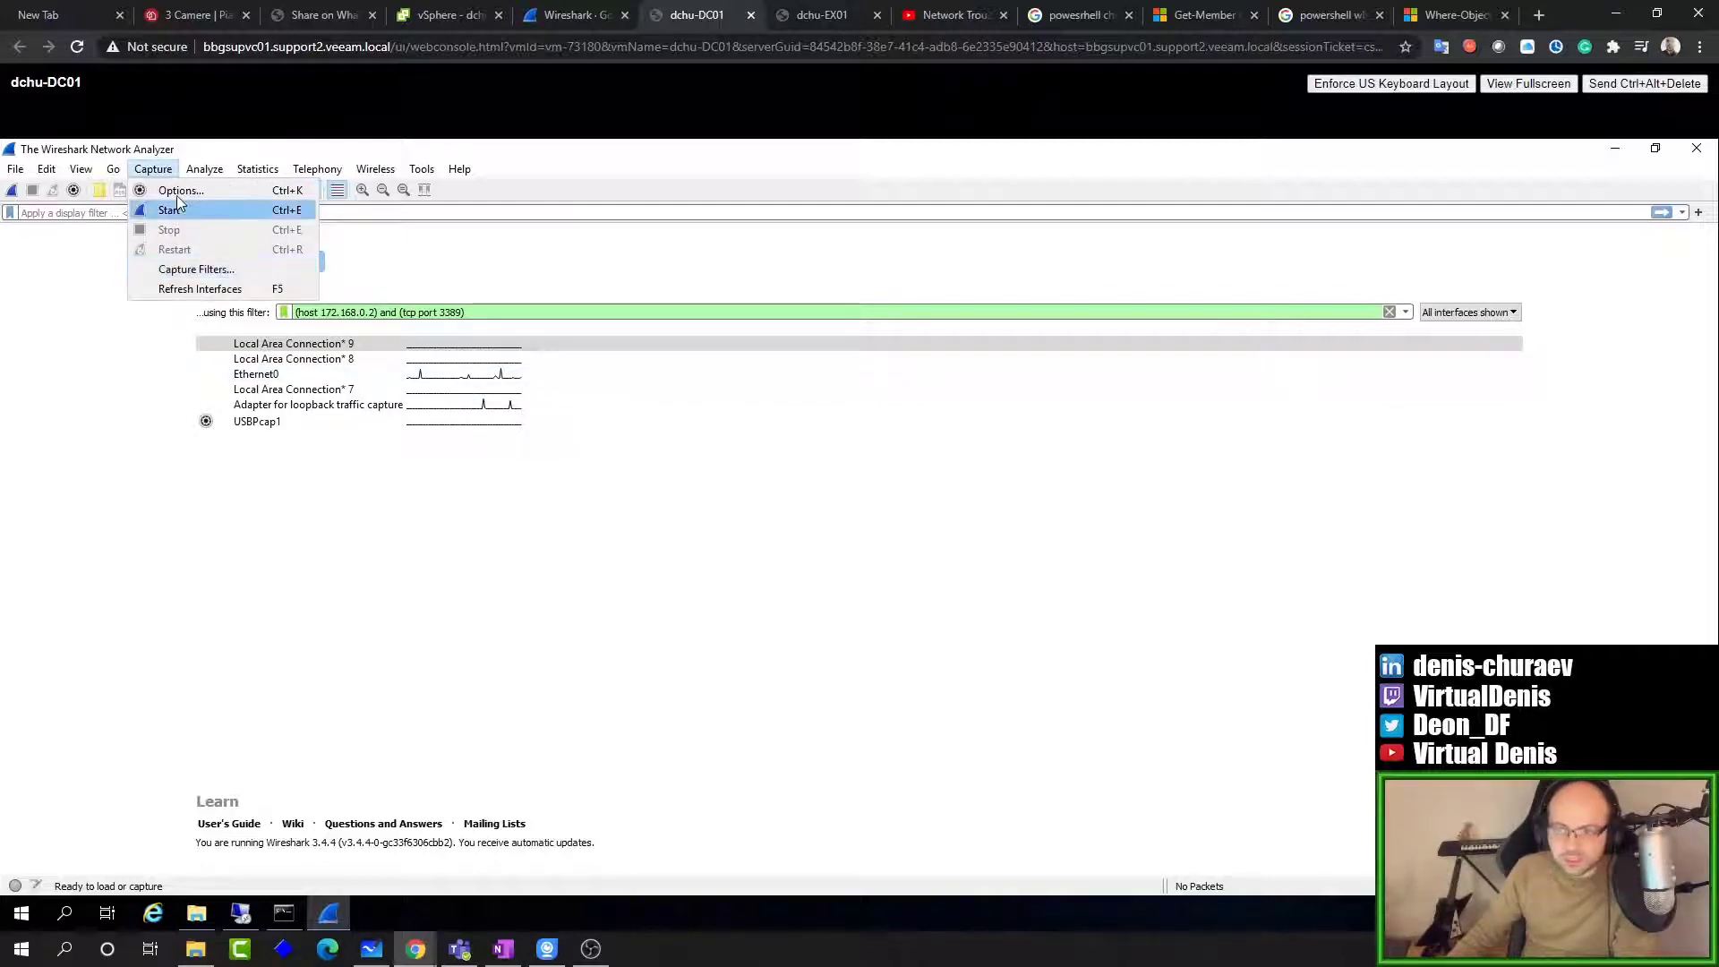
click(176, 196)
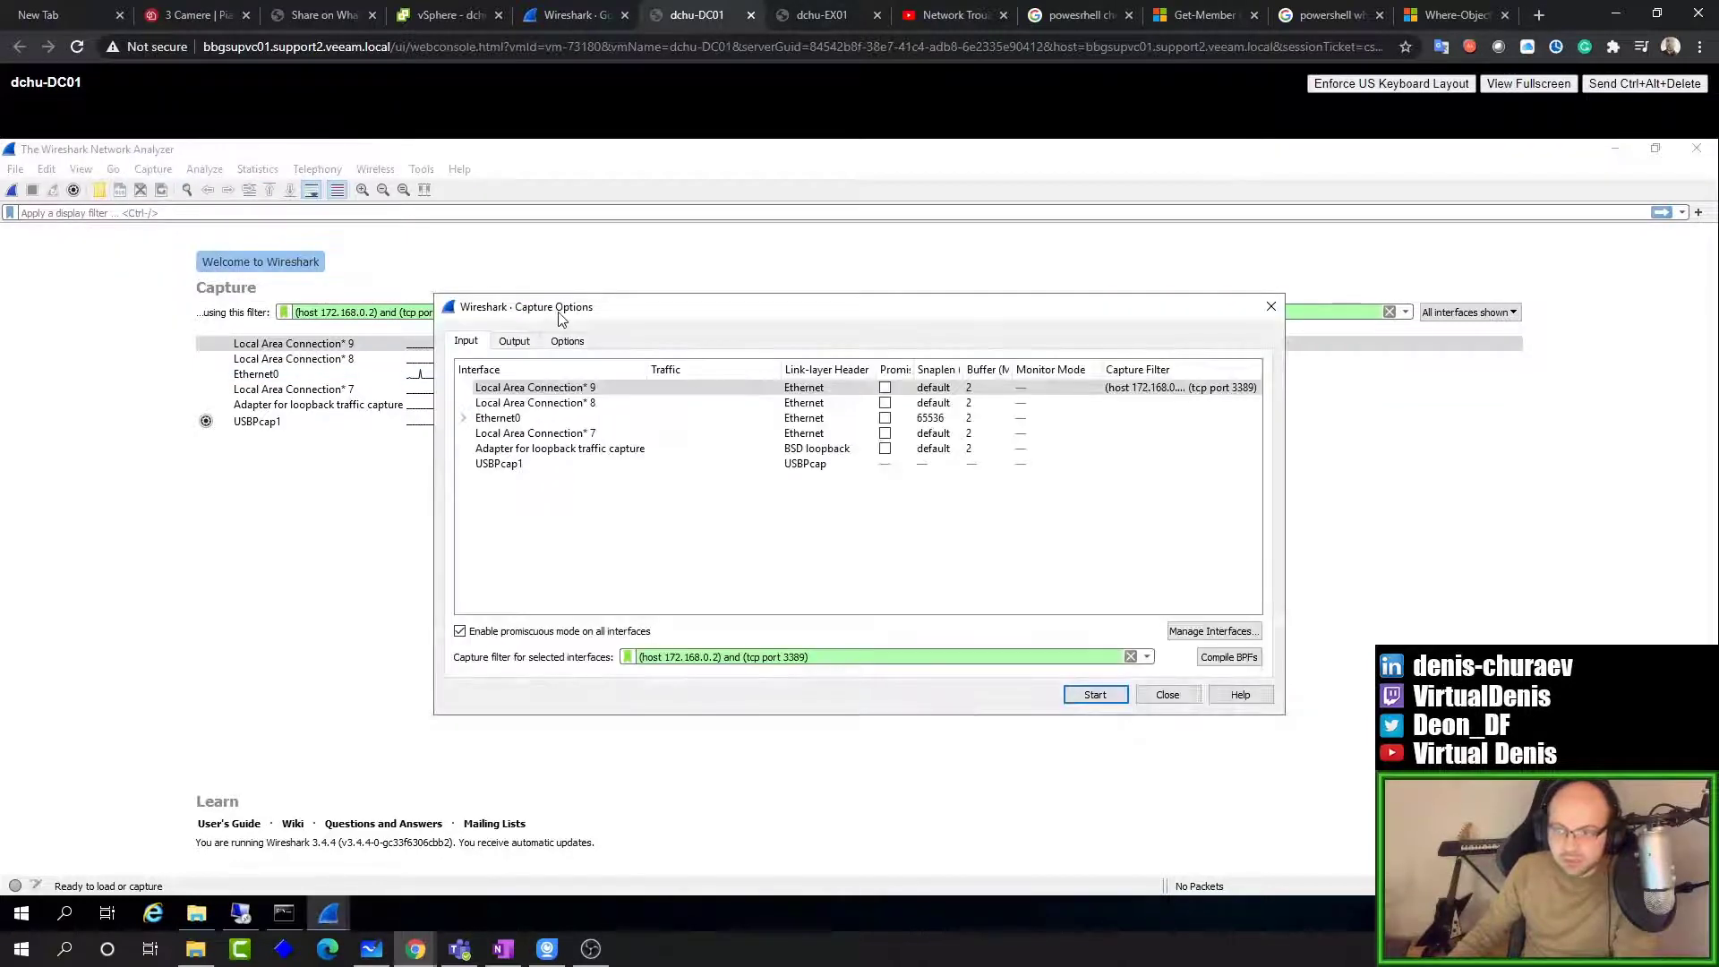
drag(554, 316, 387, 298)
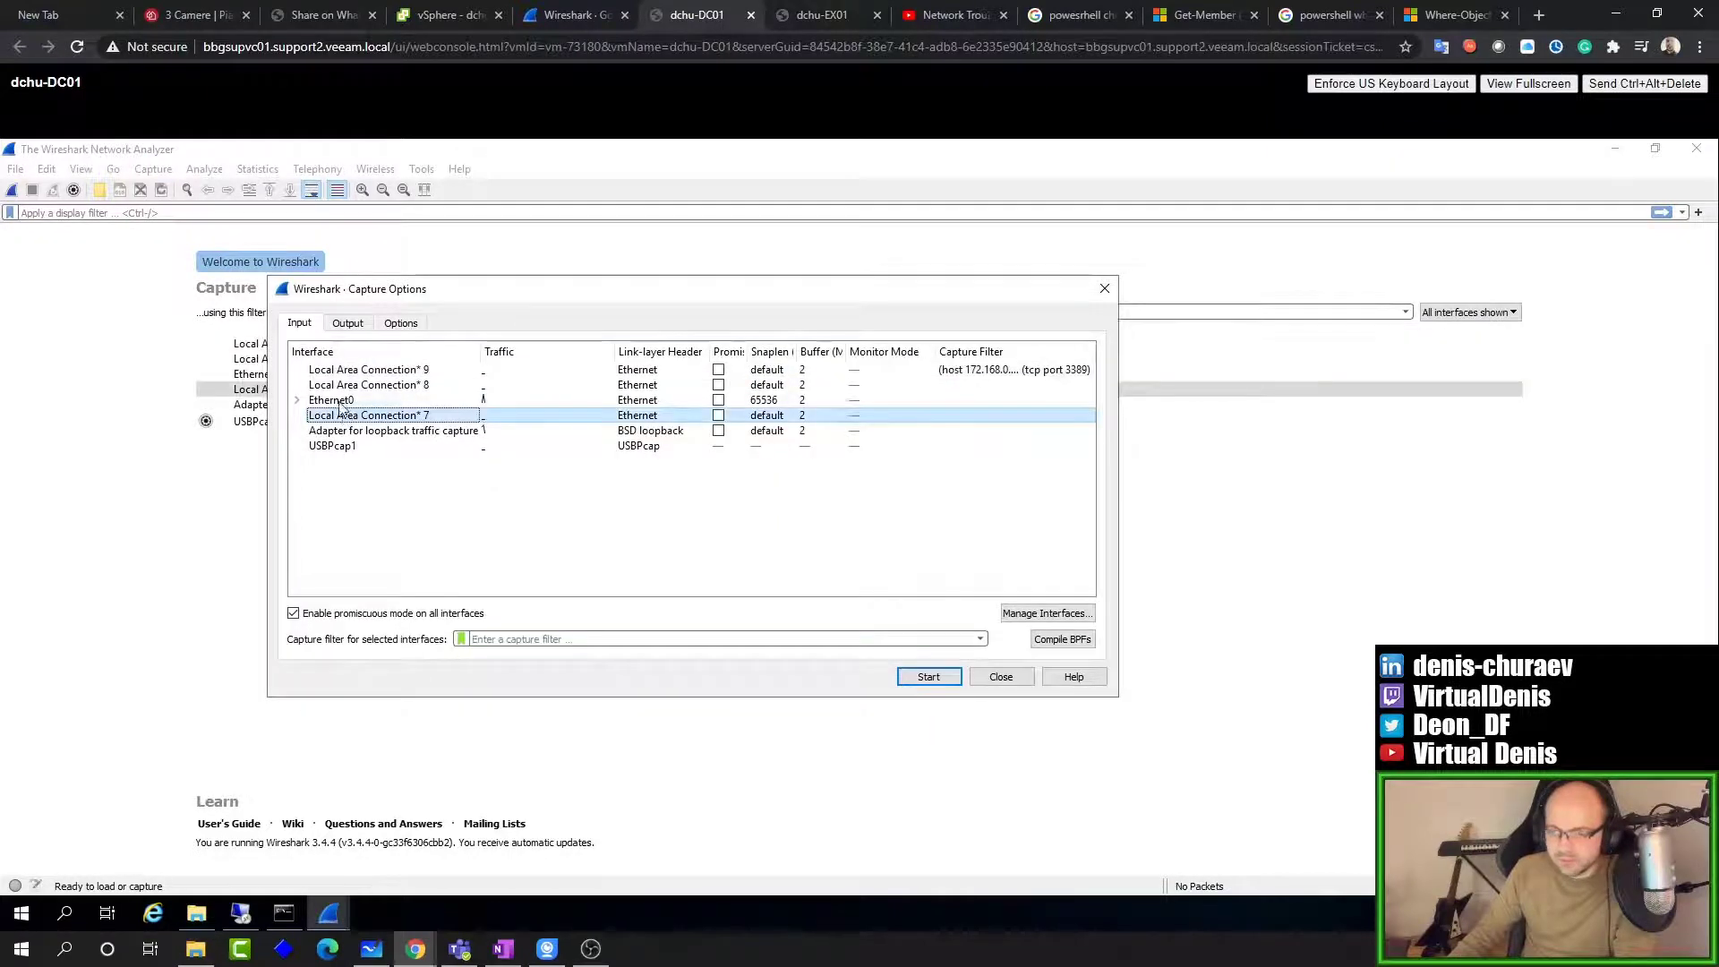
click(304, 403)
click(297, 400)
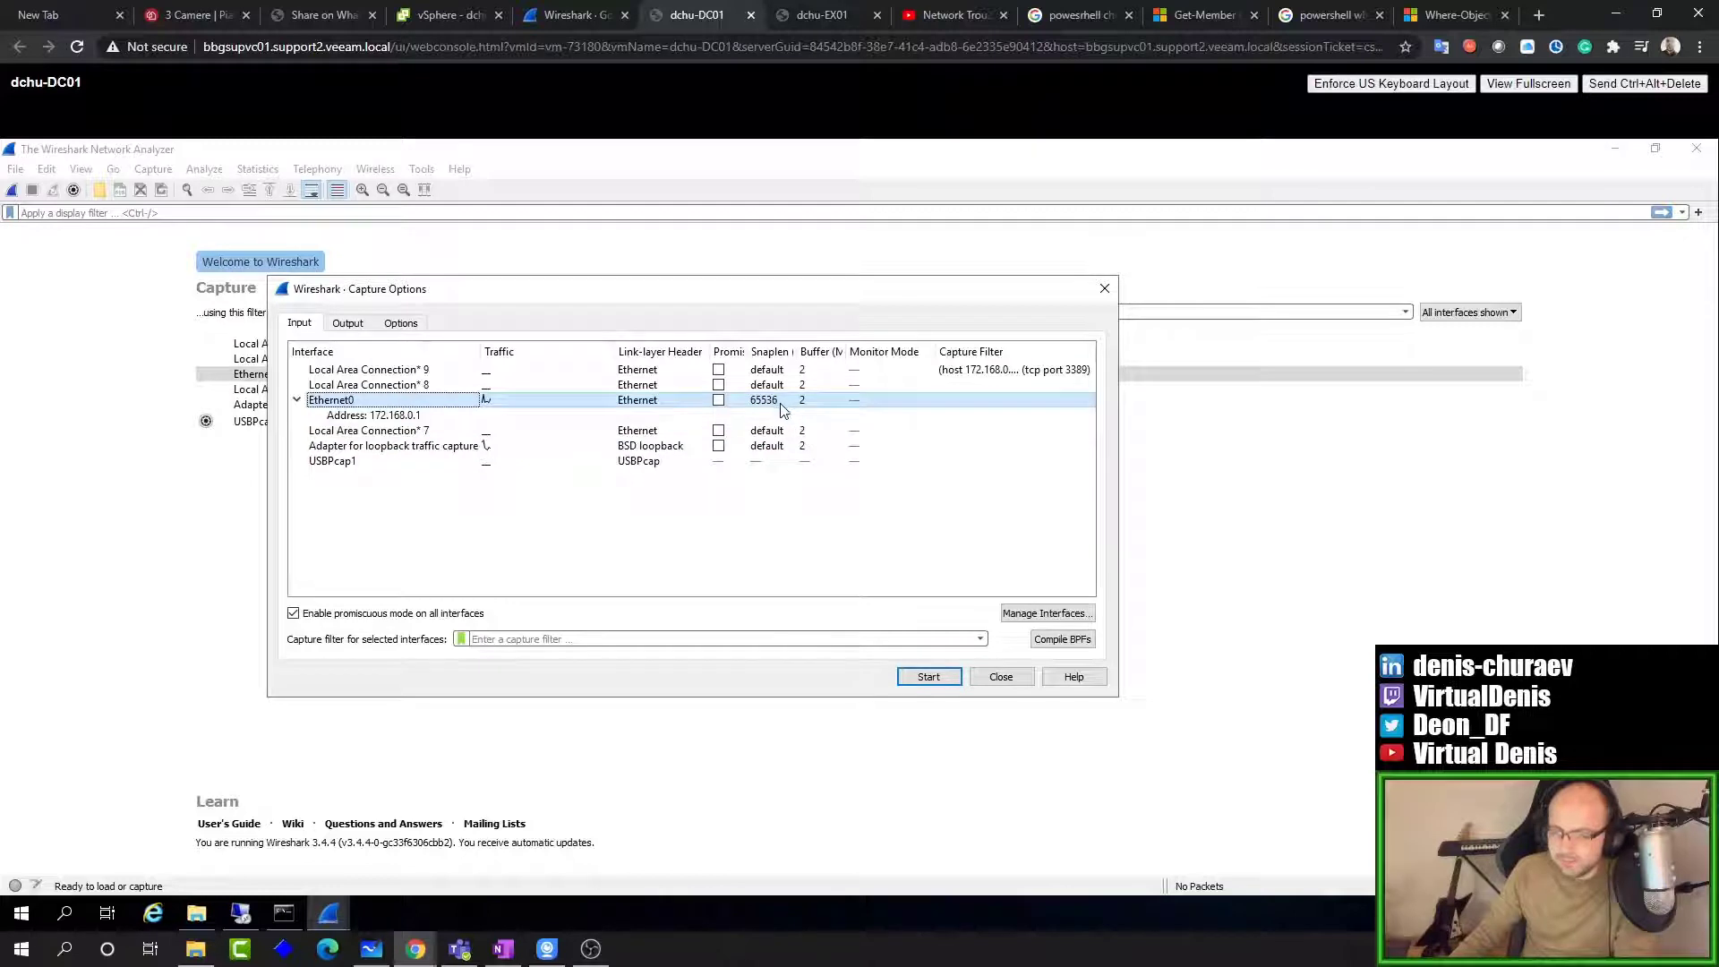
drag(797, 355, 847, 355)
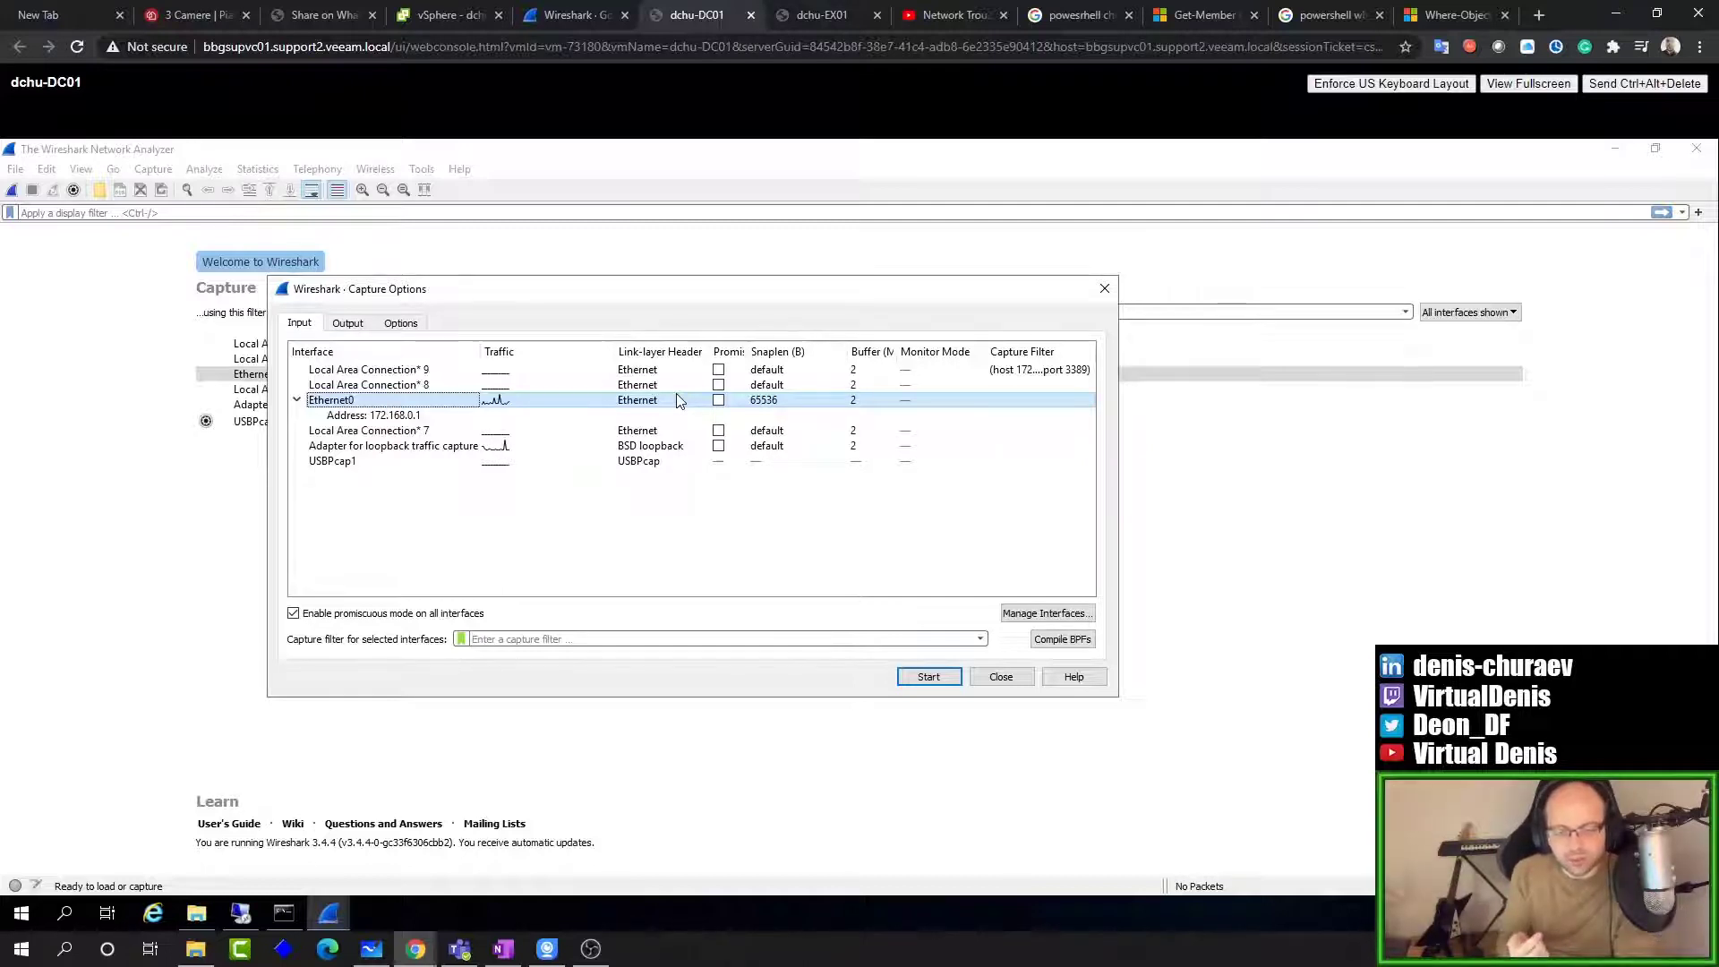
double_click(797, 401)
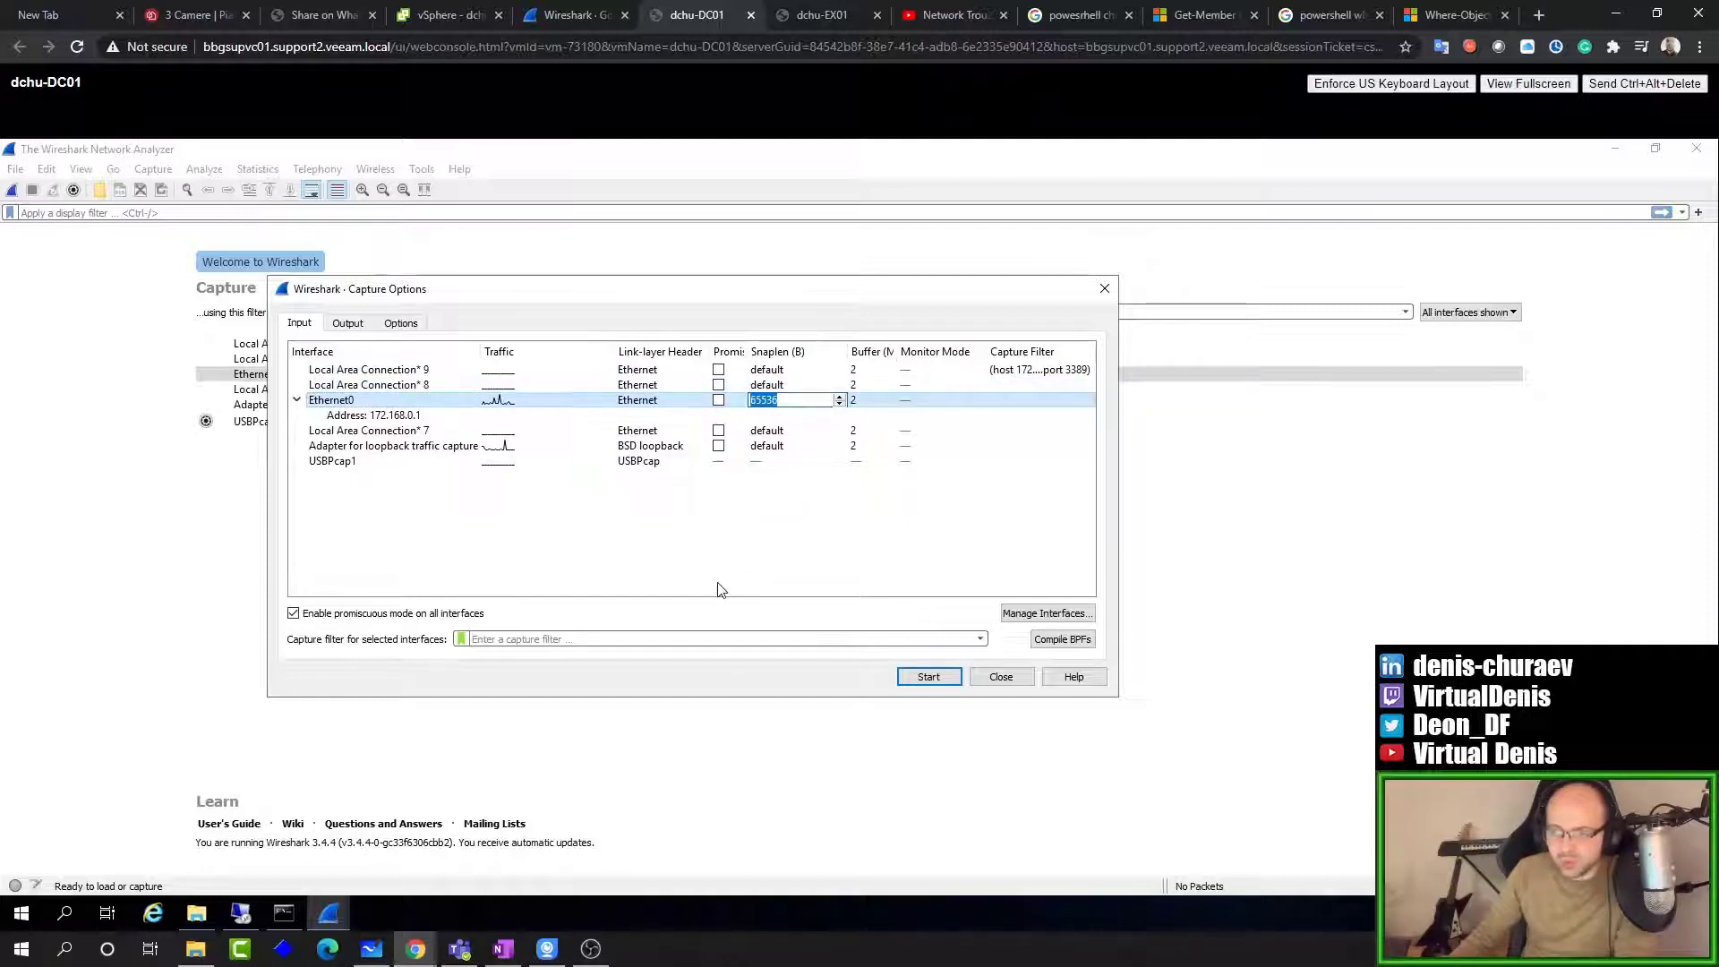
text(128)
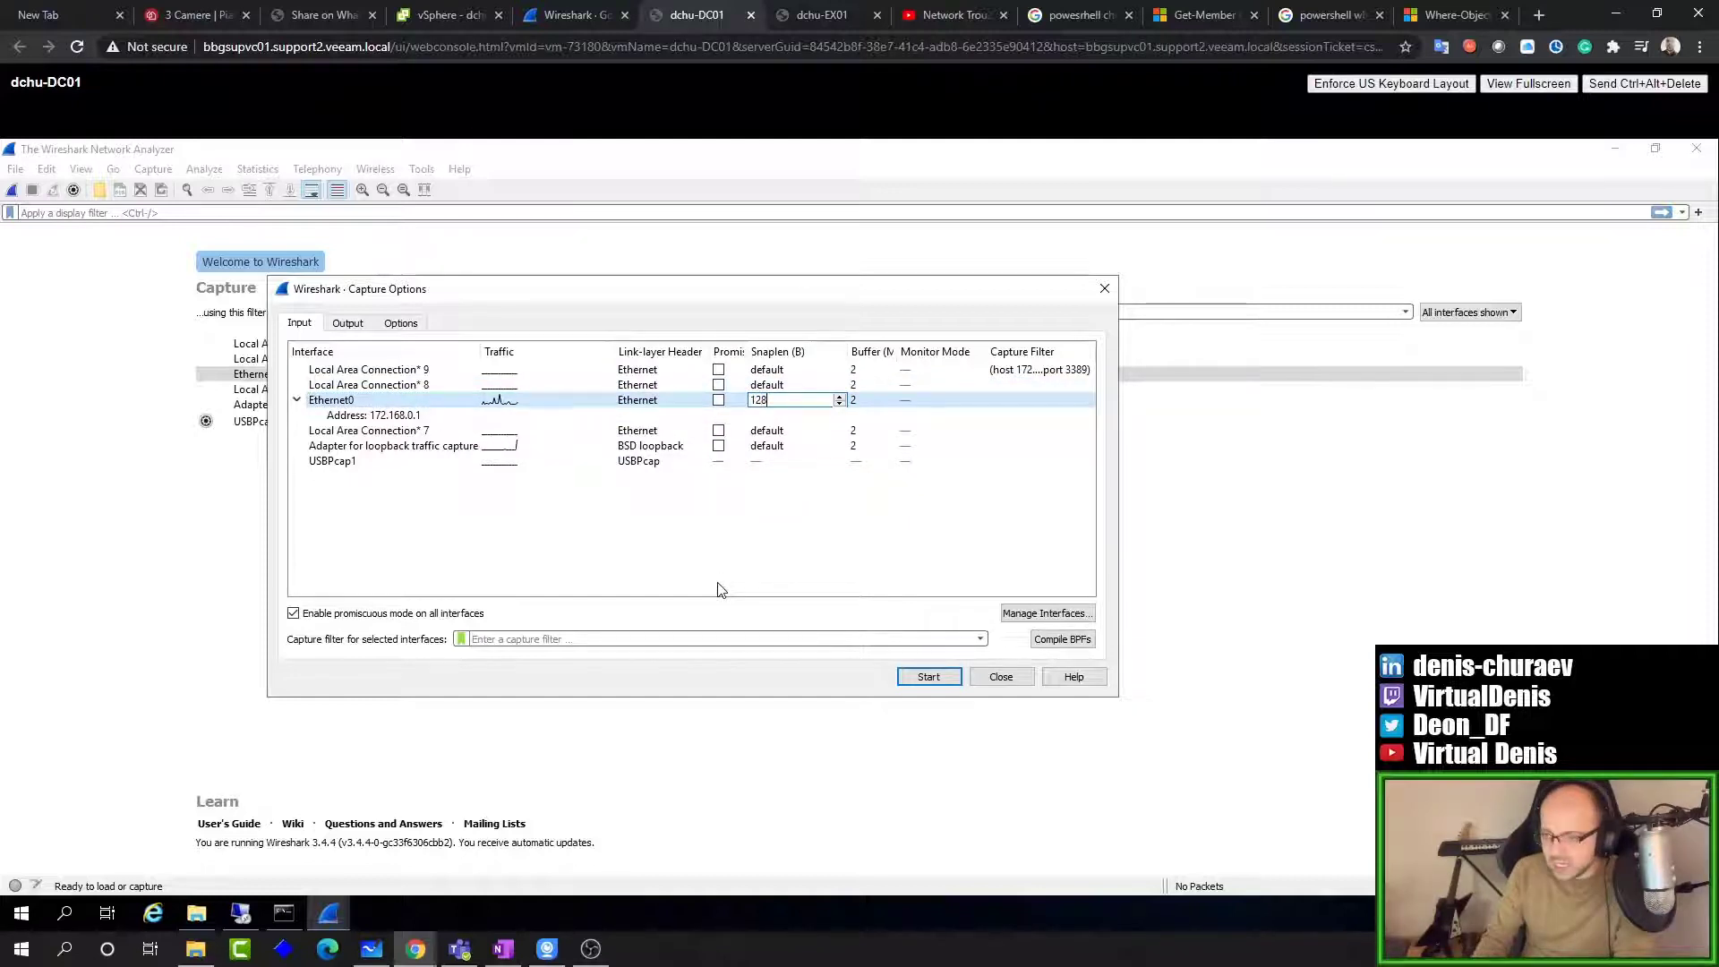
key(Return)
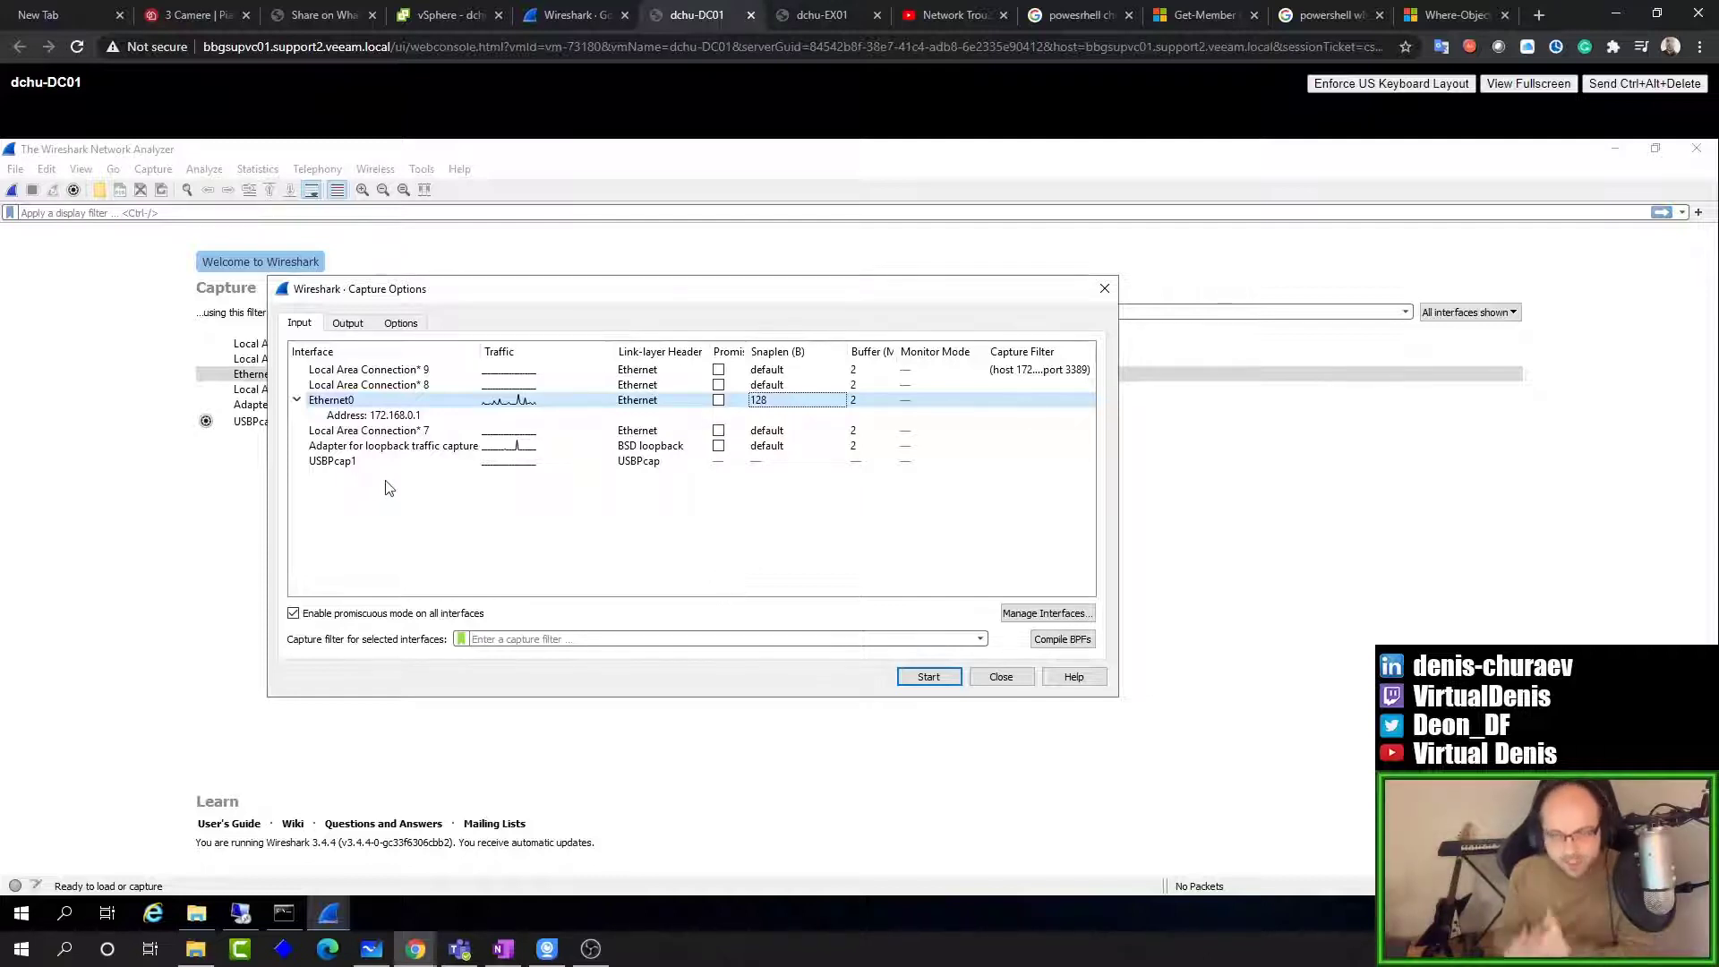
Step: Set the capture to be written to a permanent file named tcpcapture in the Downloads folder
click(347, 324)
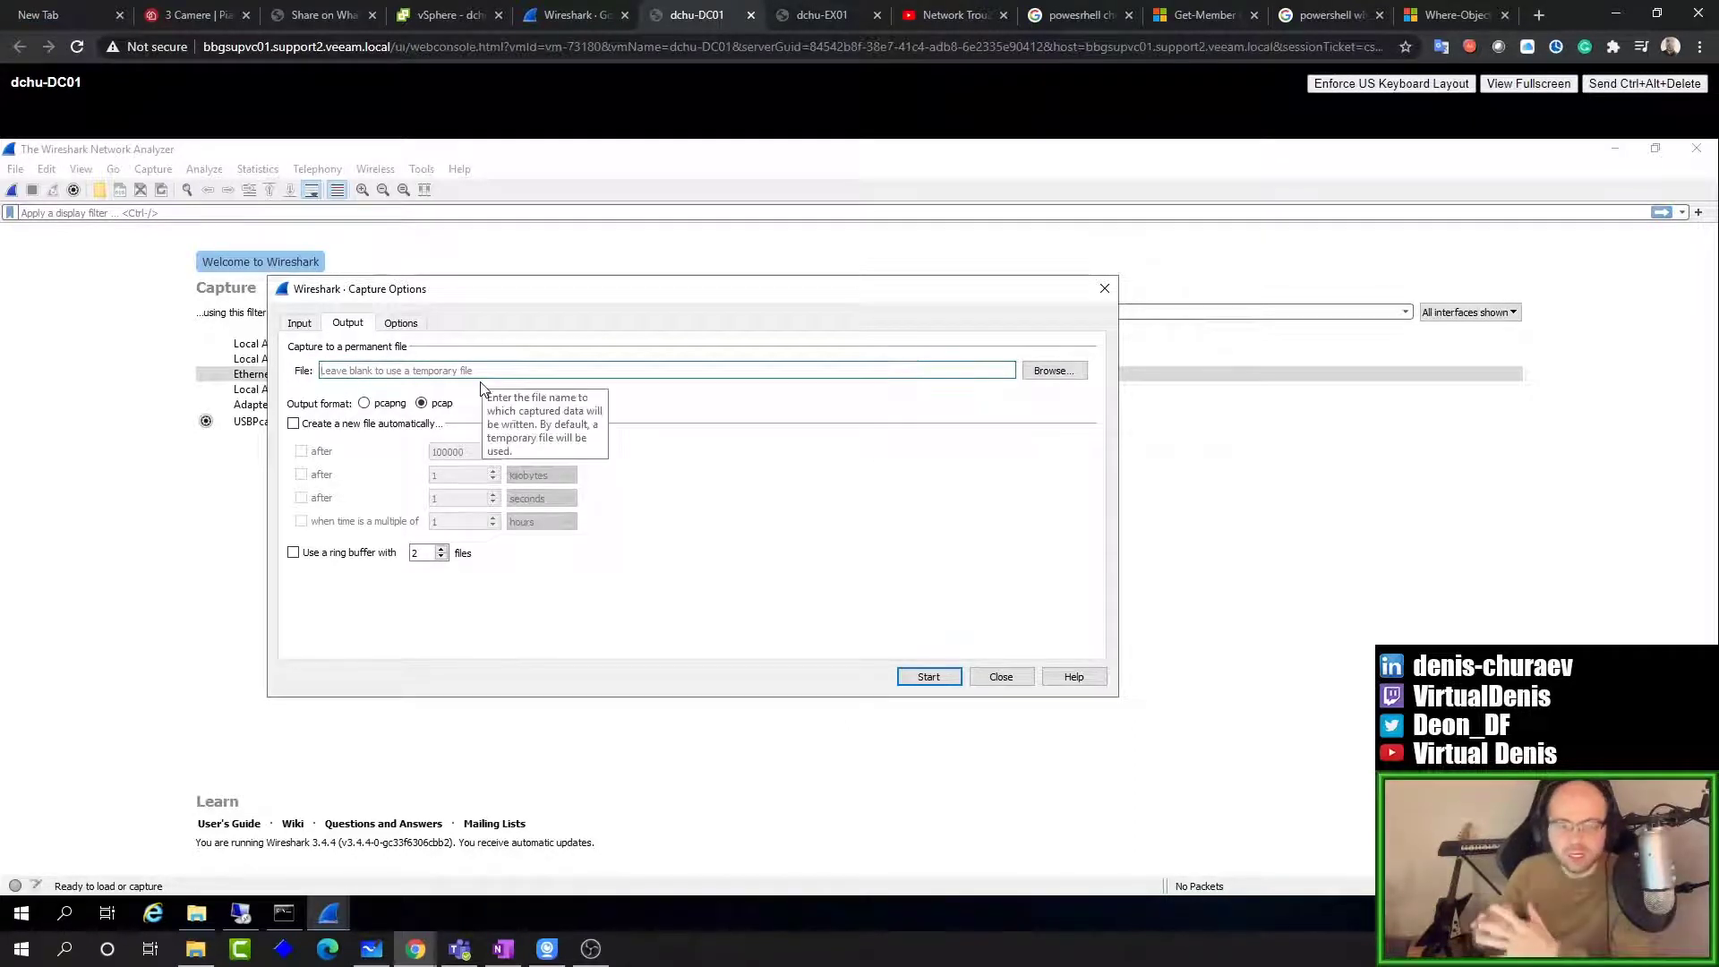
click(1053, 371)
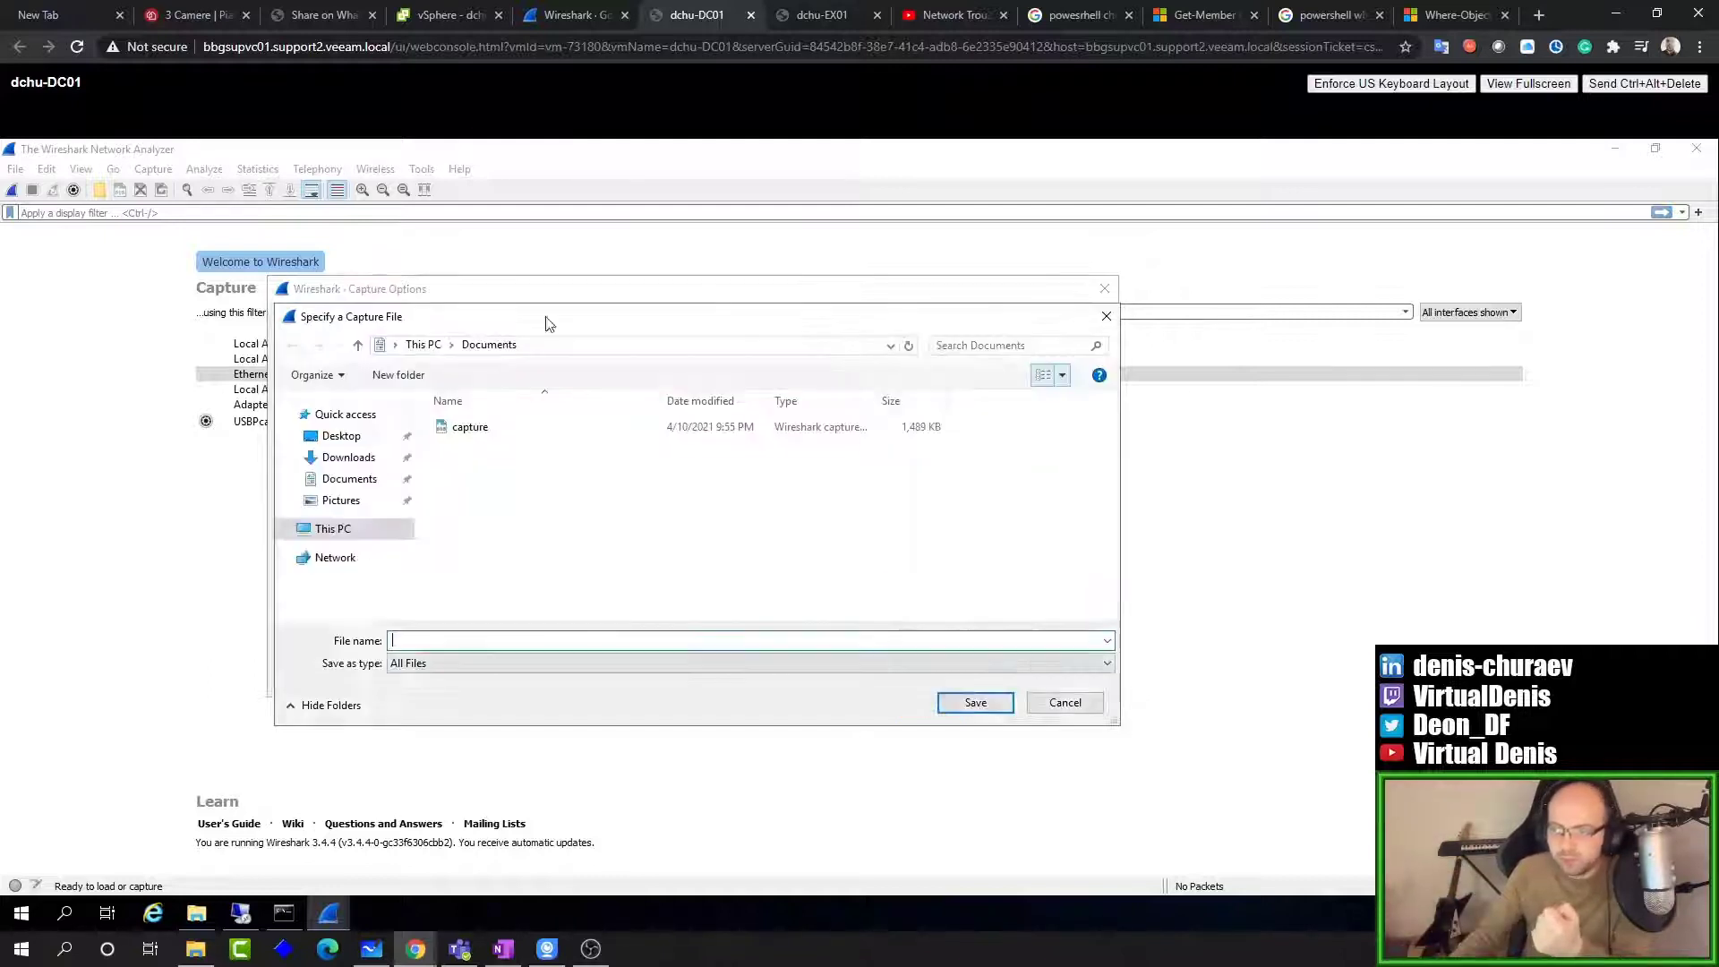
click(428, 345)
scroll(573, 607, down, 3)
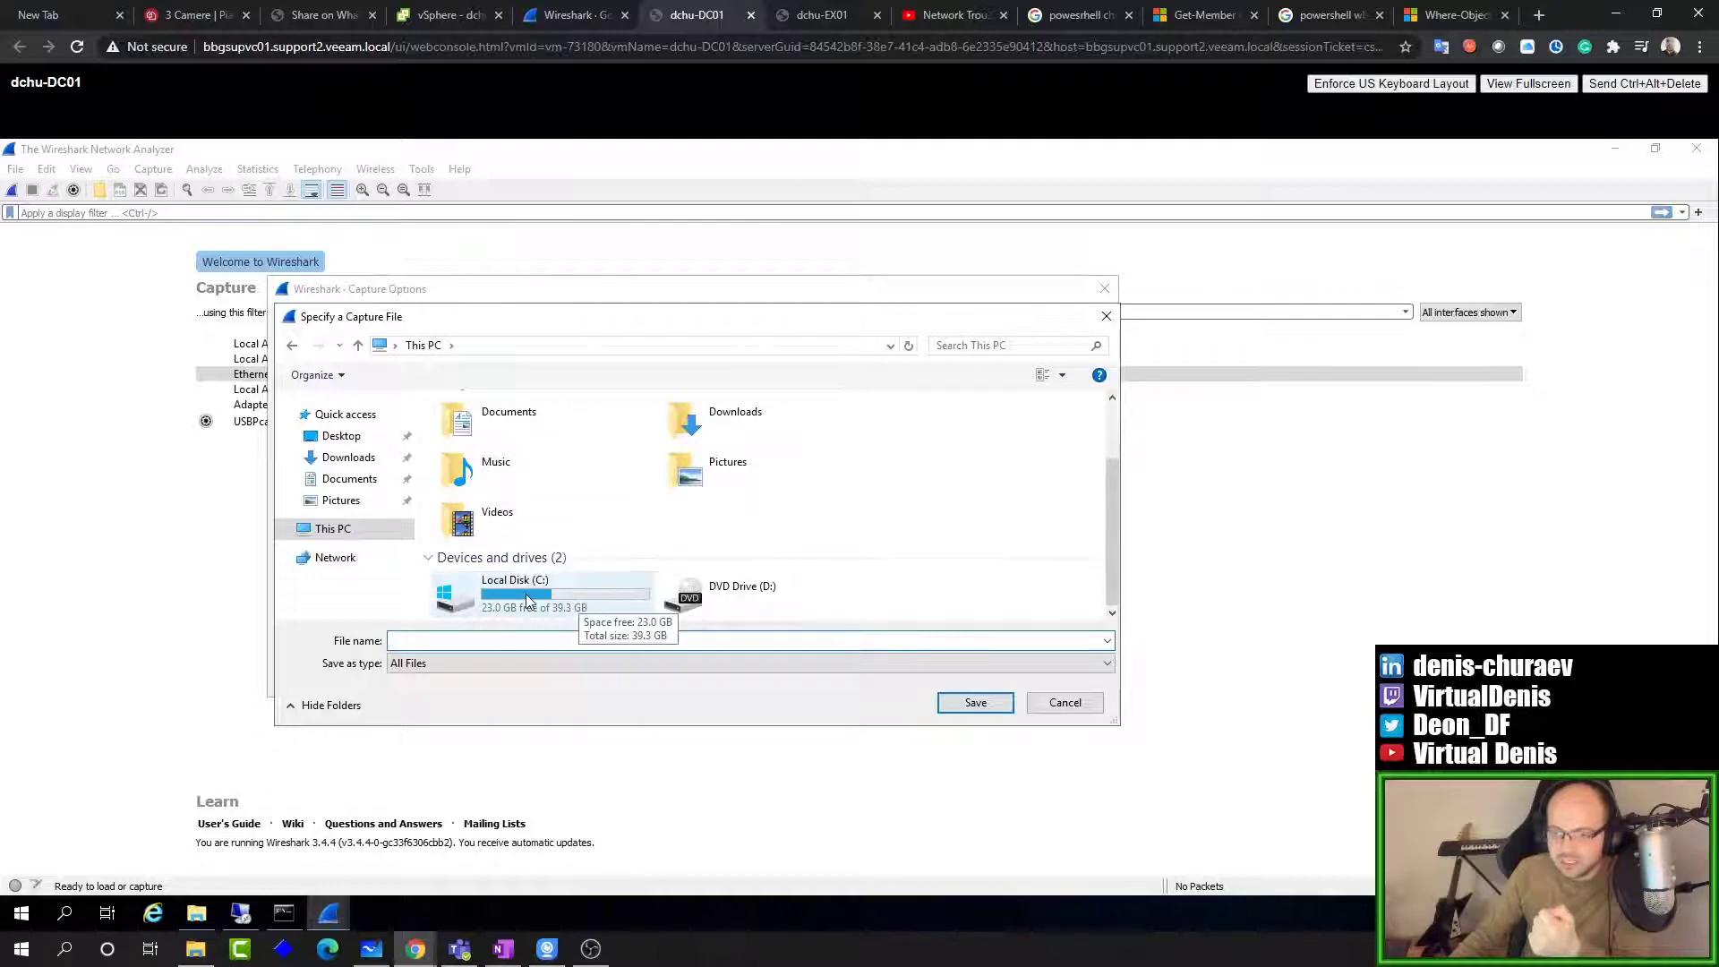
double_click(584, 602)
click(445, 643)
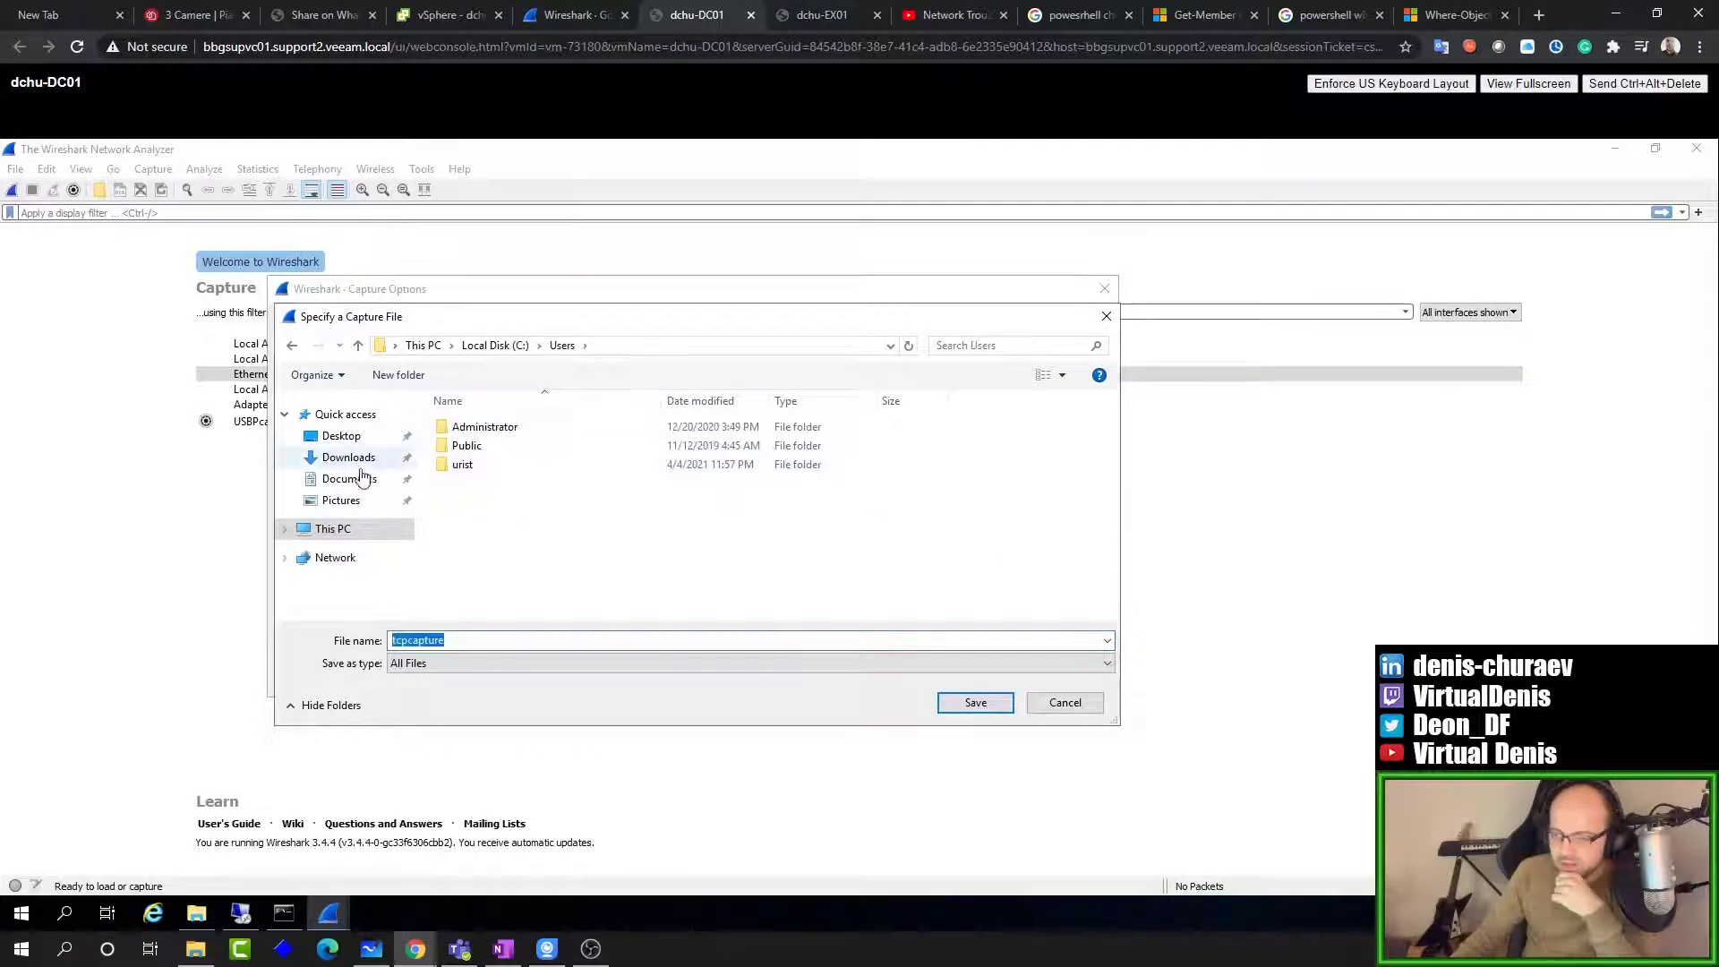
click(354, 458)
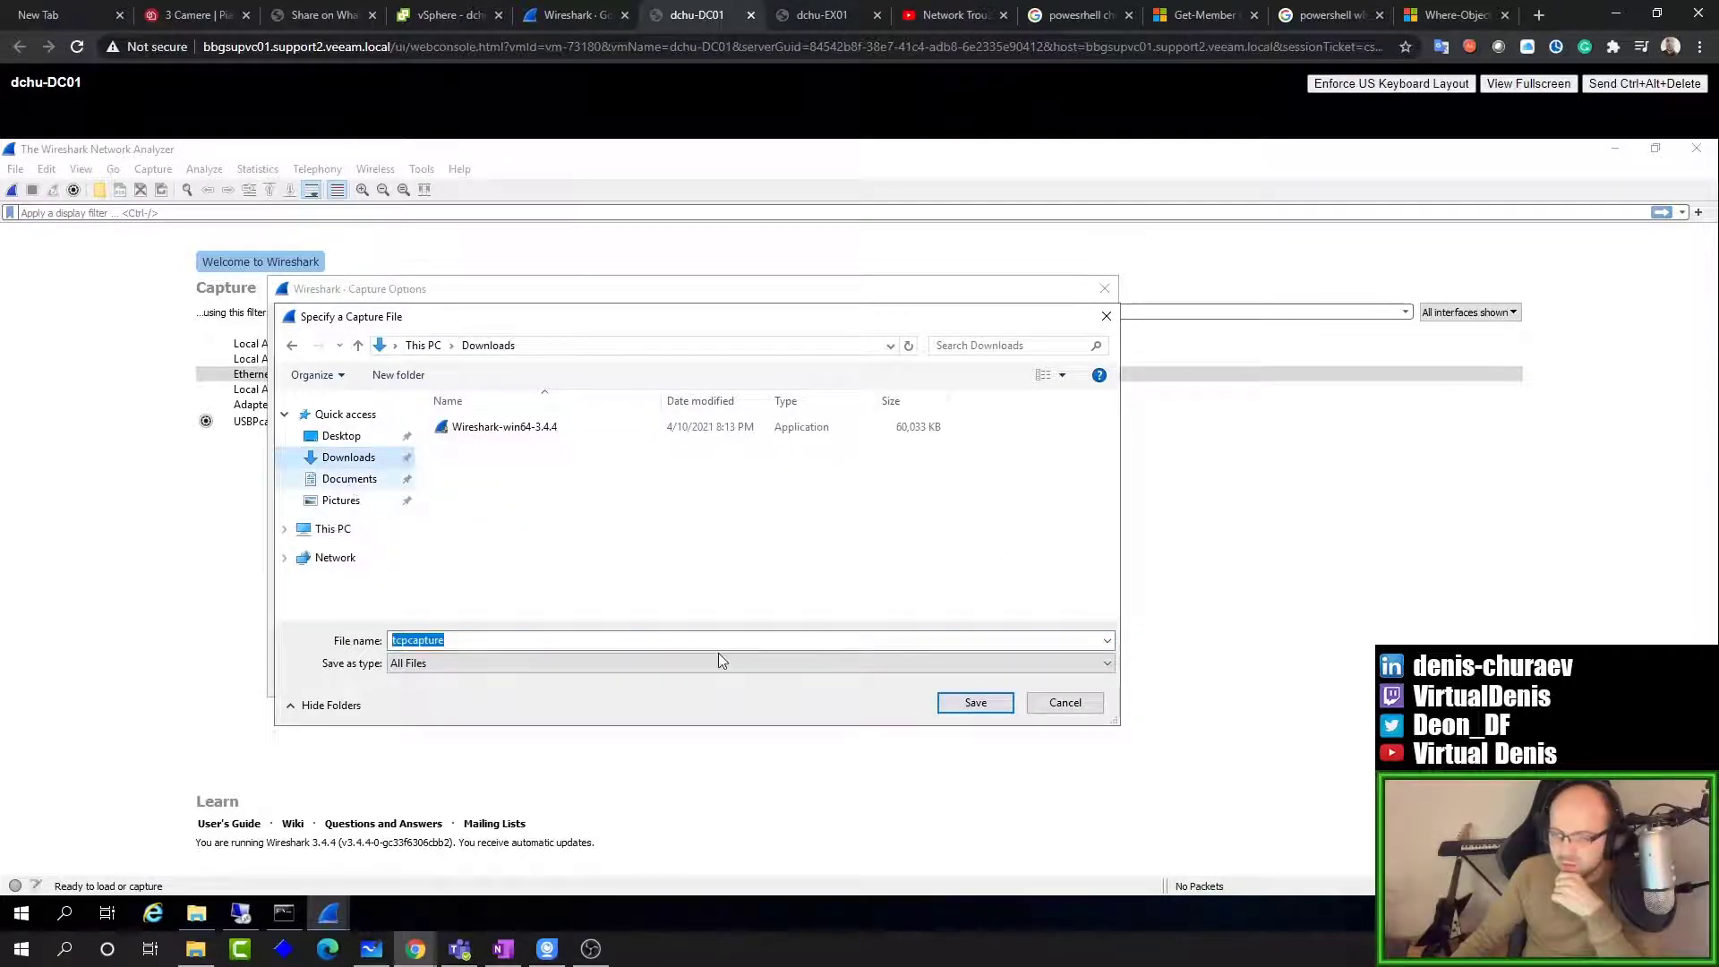
click(978, 706)
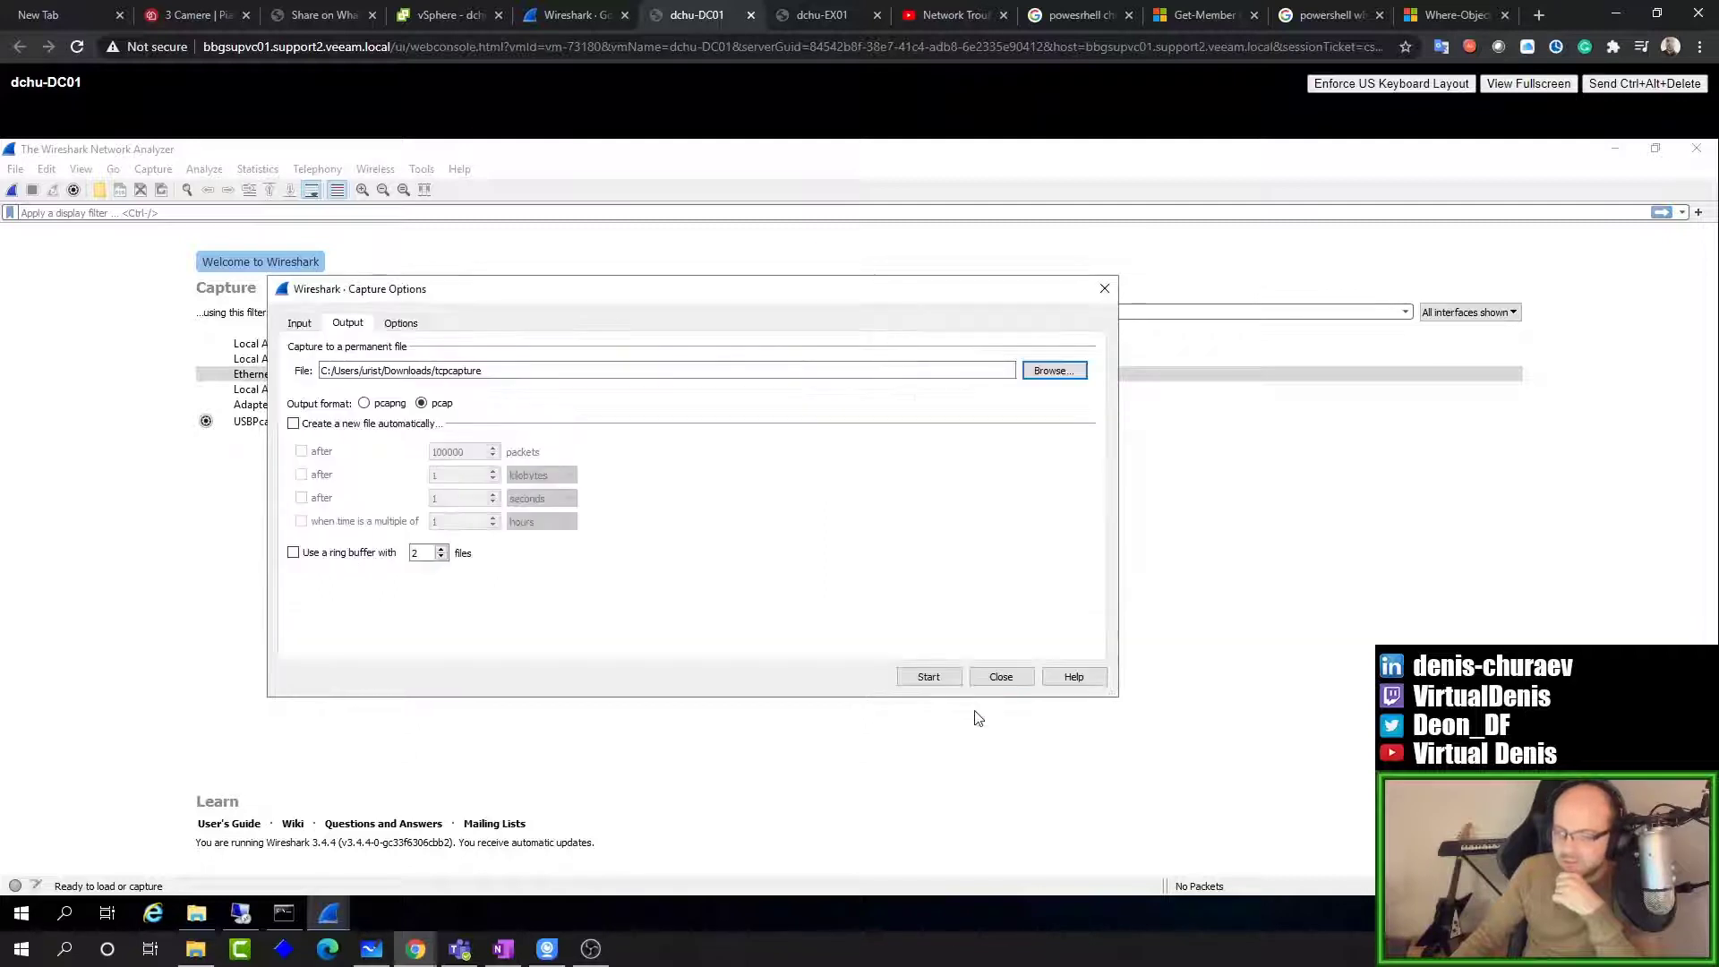
Step: Try creating a new capture file automatically after every 100 megabytes, and switch automatic file creation off again
click(309, 424)
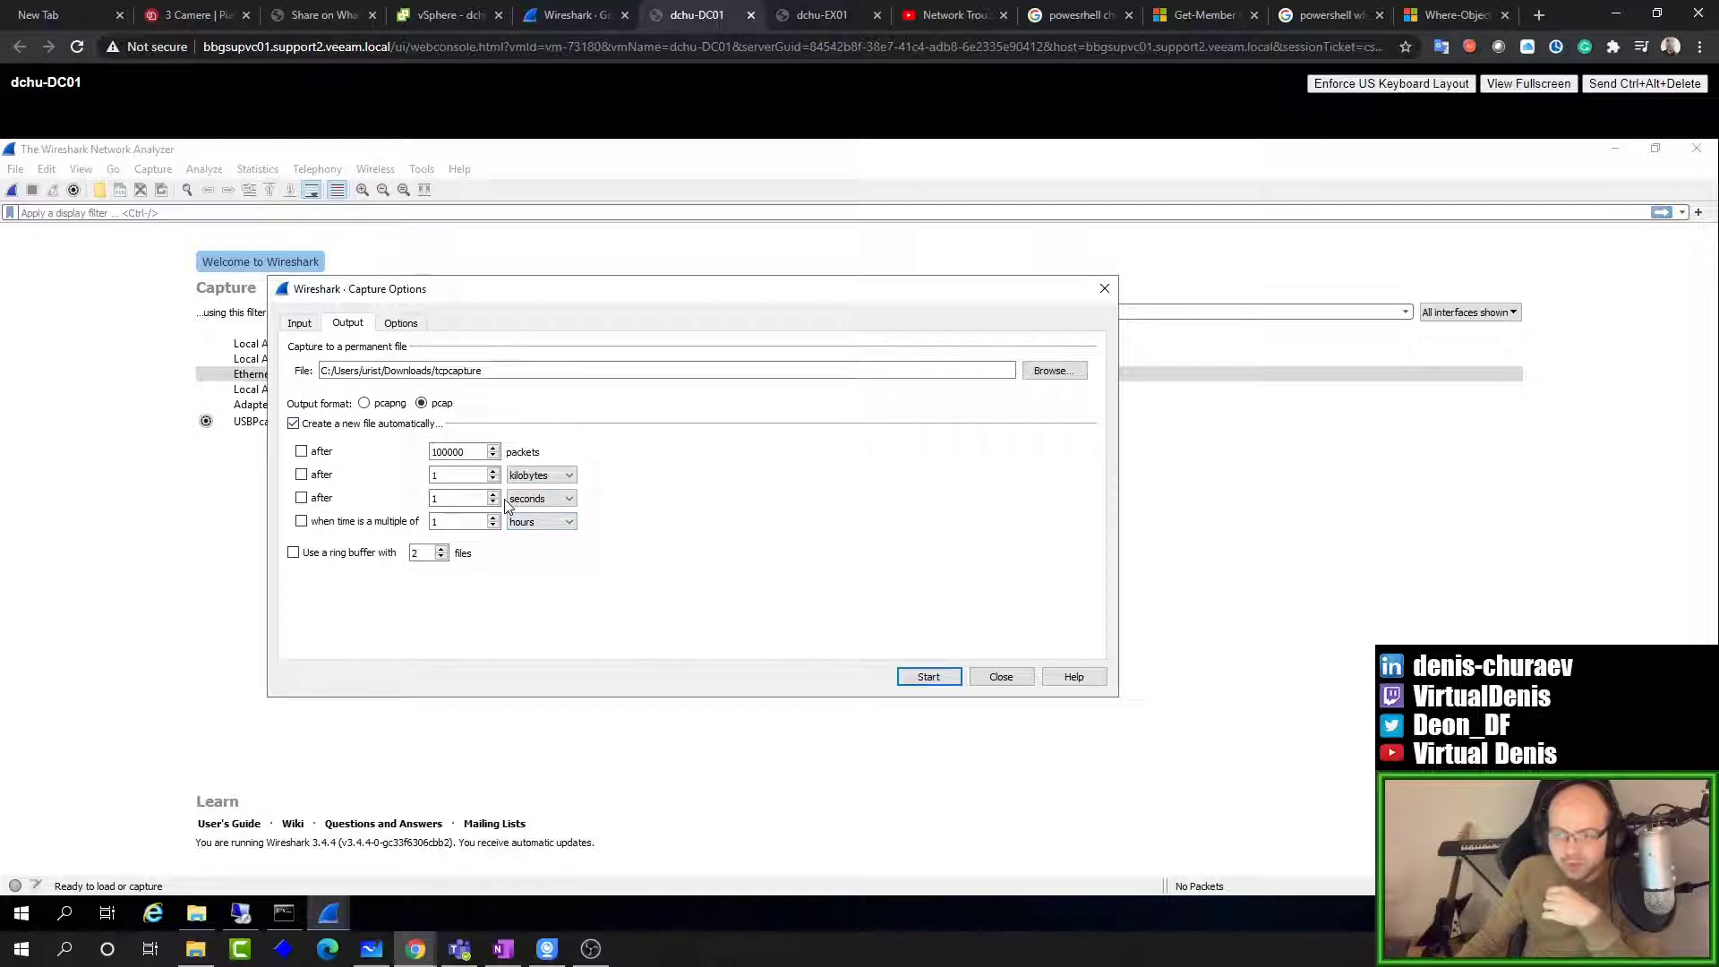
click(313, 477)
click(557, 477)
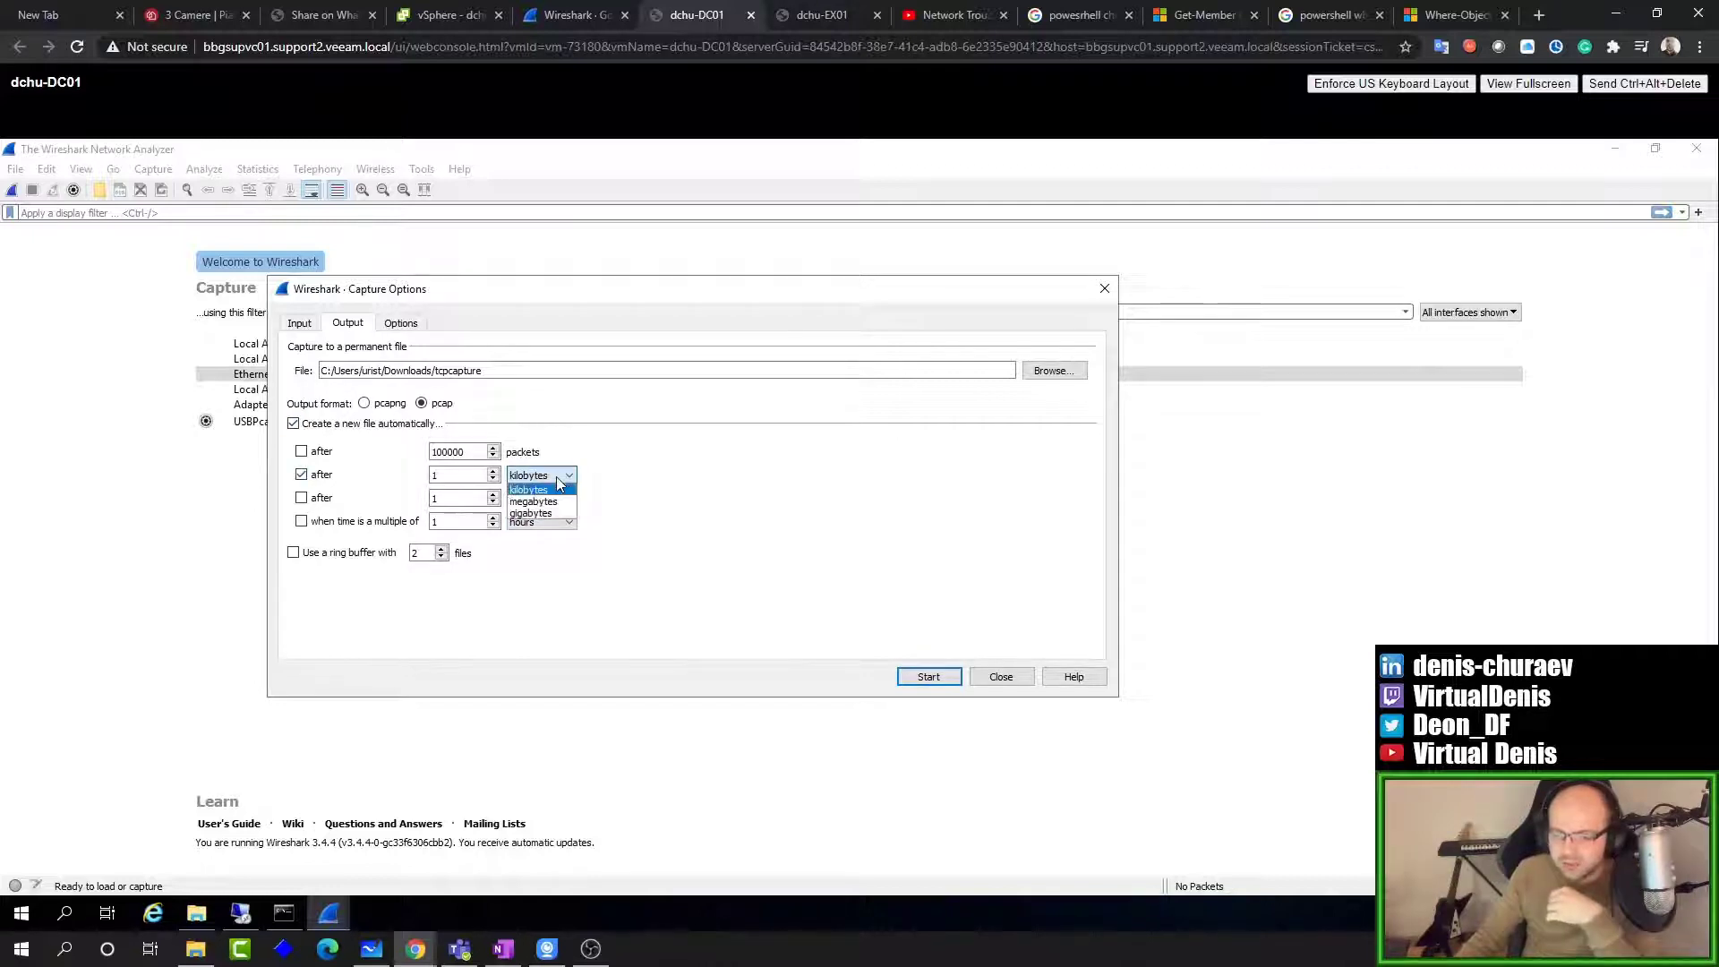
click(532, 503)
double_click(448, 480)
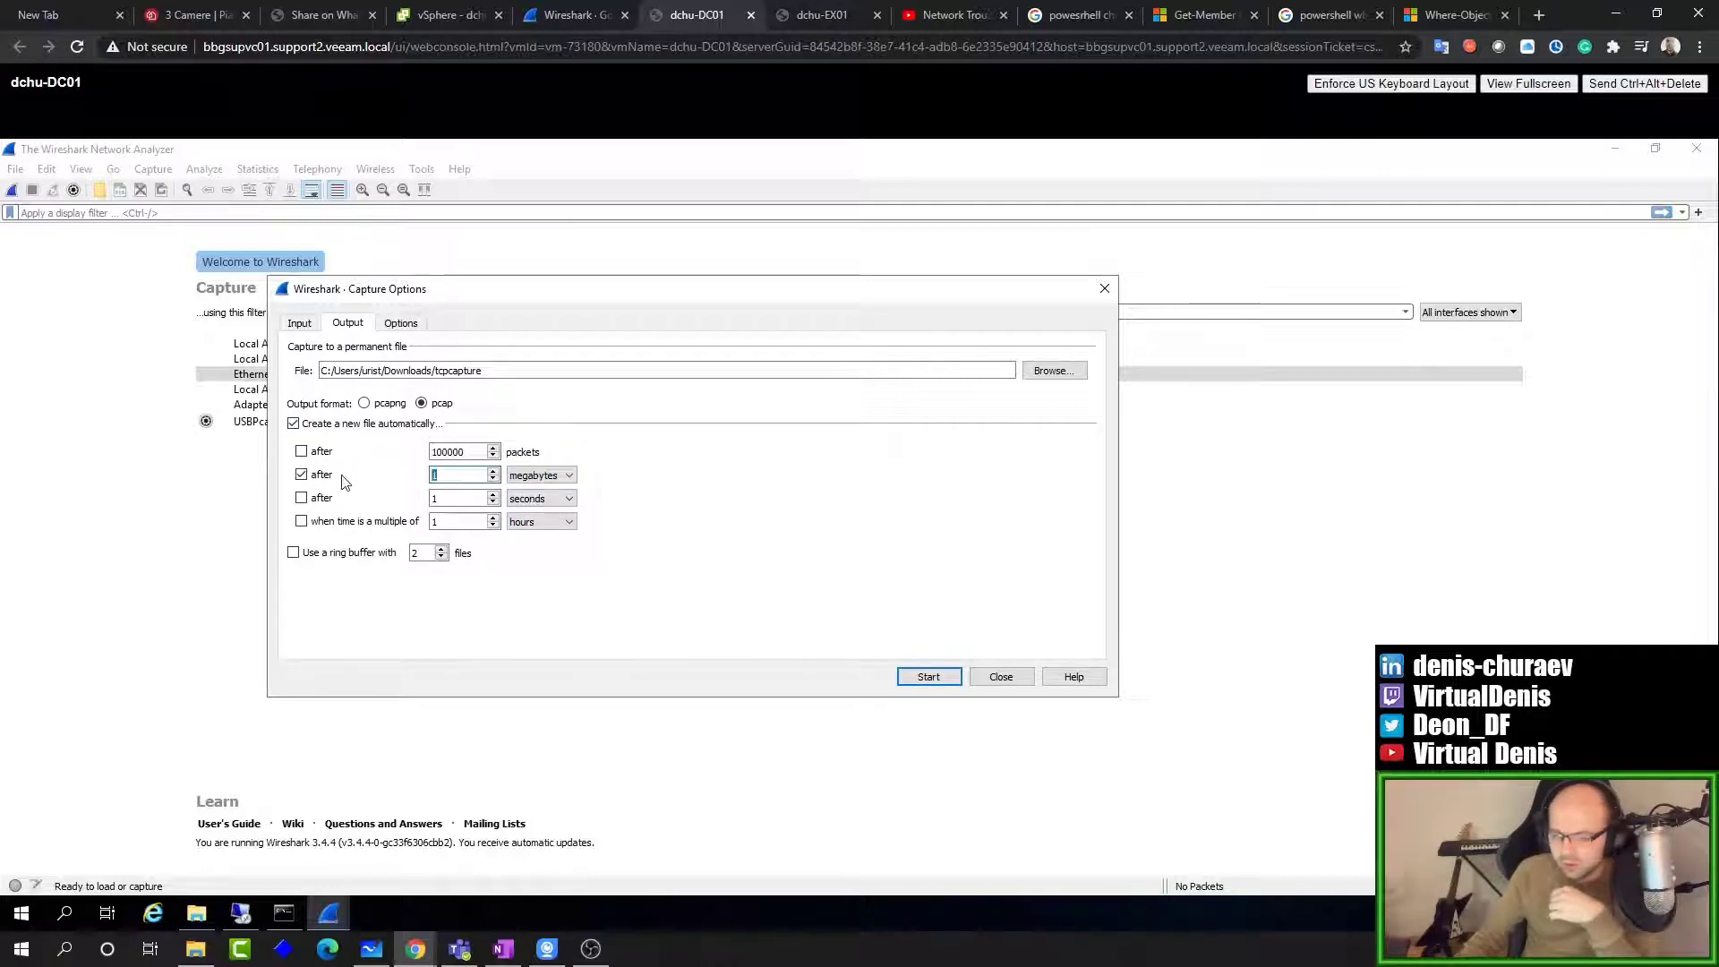
text(100)
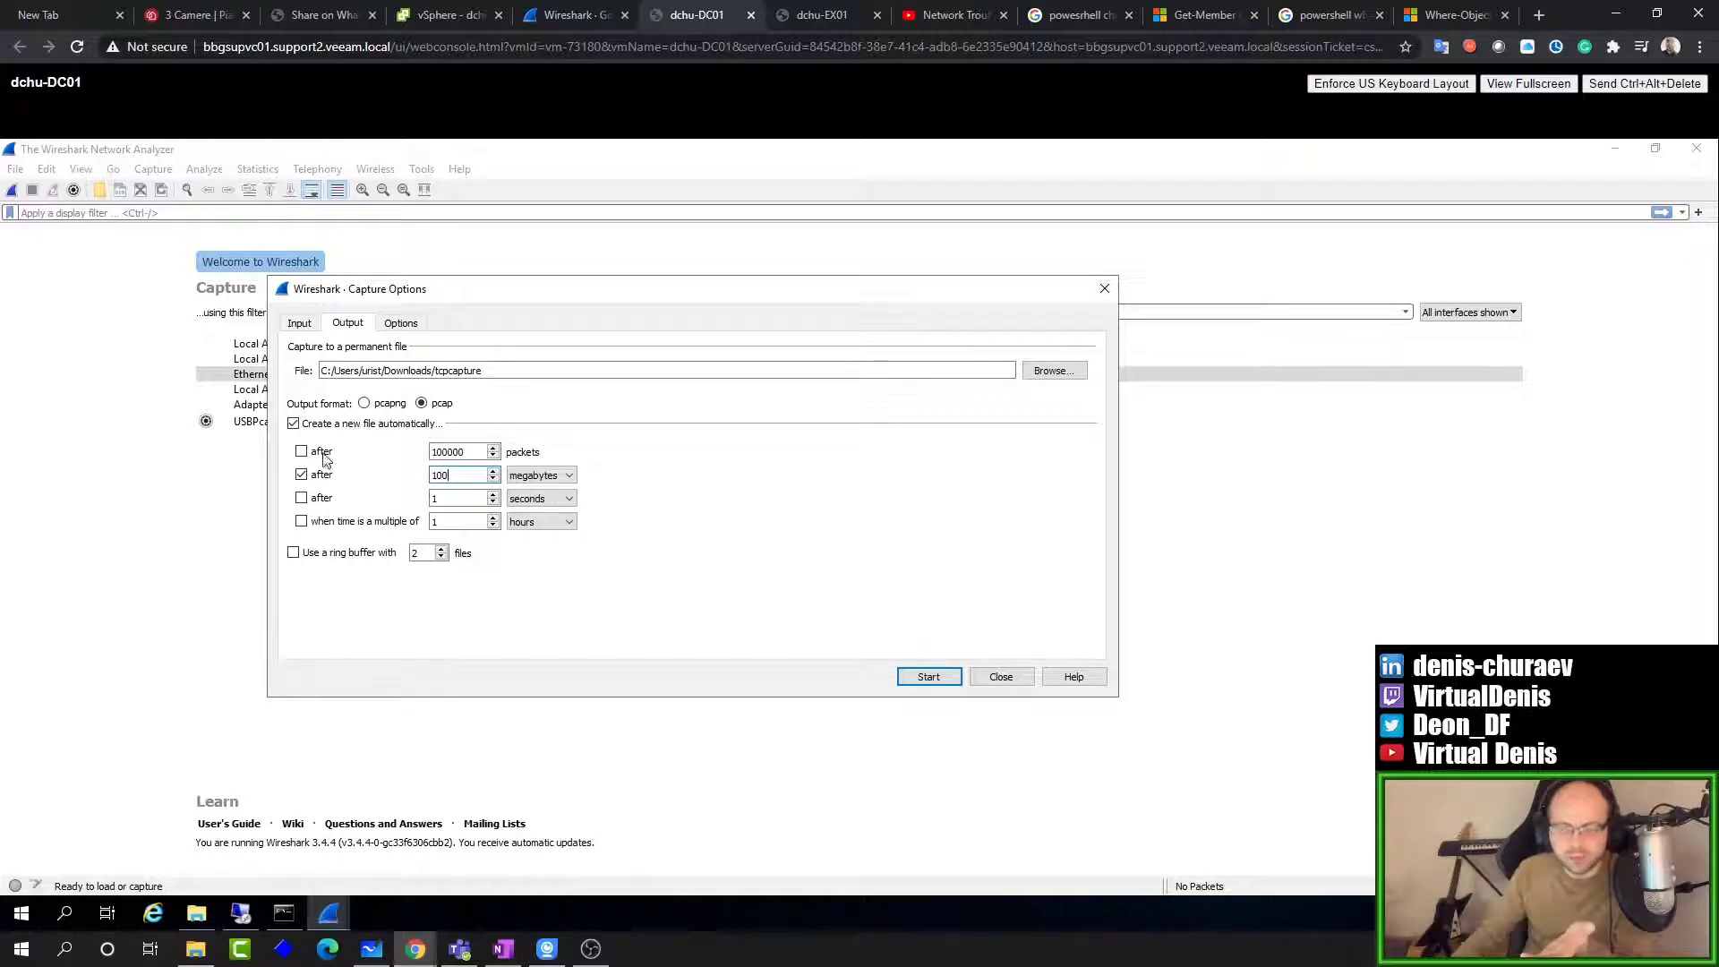
click(294, 423)
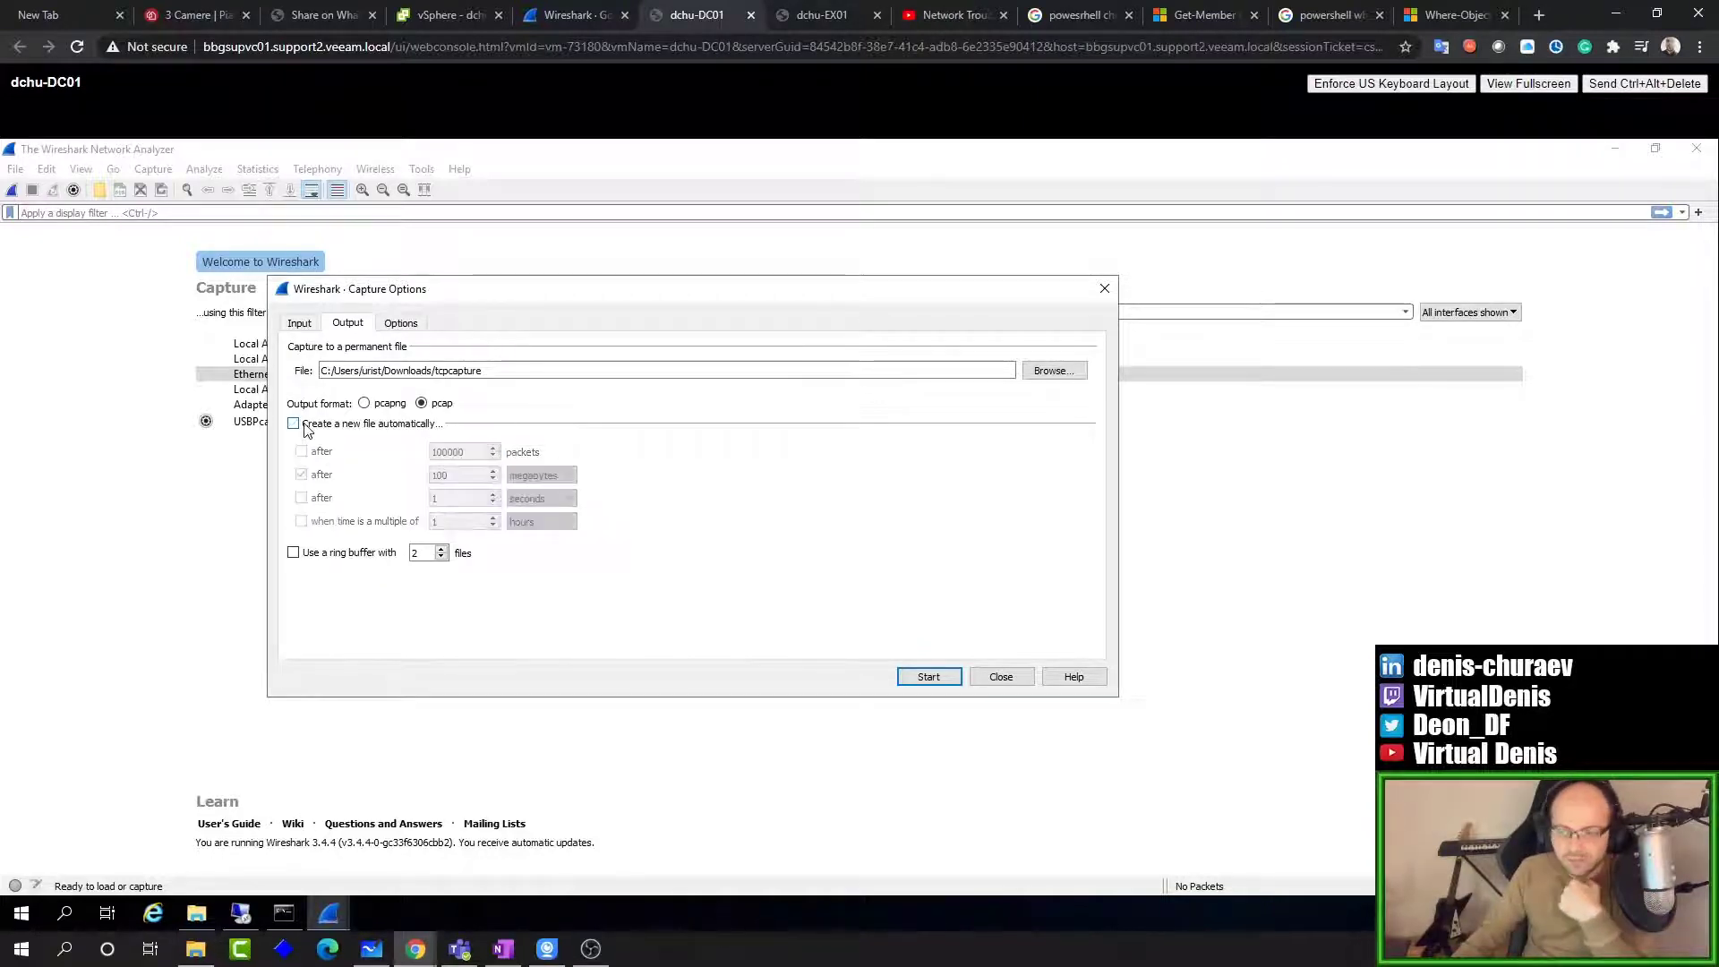
Step: Enable MAC address resolution, try network and transport name resolution and switch both off, and close the capture options
click(400, 324)
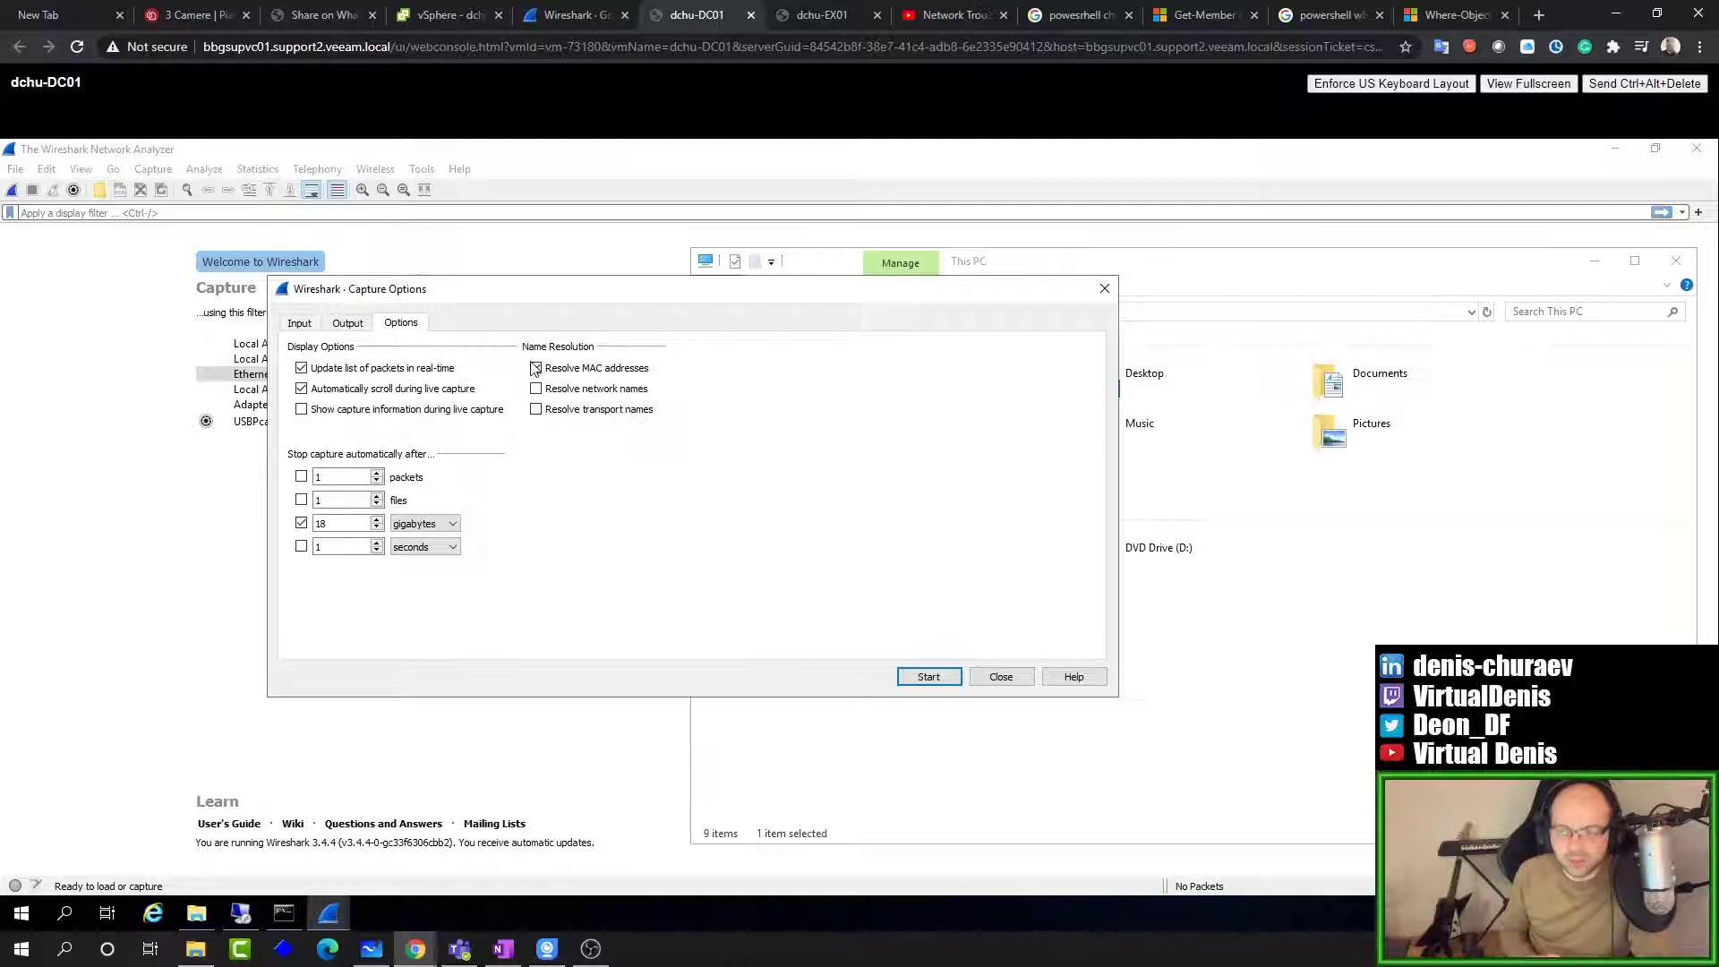
click(536, 368)
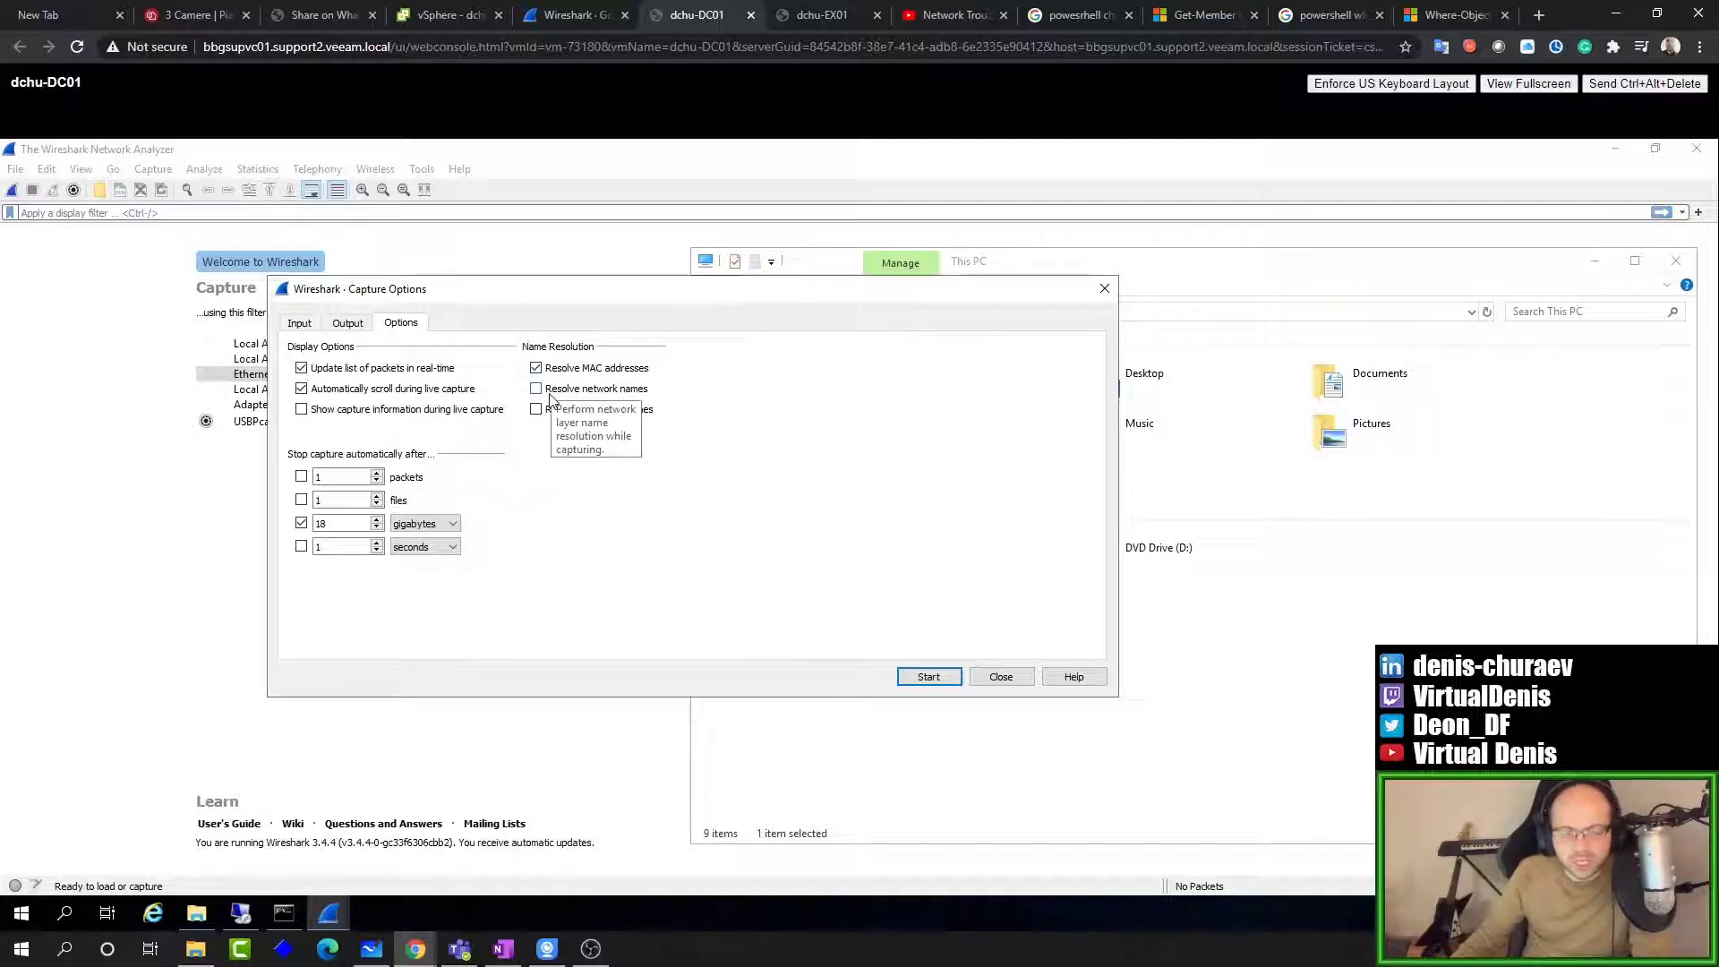
click(538, 389)
click(537, 409)
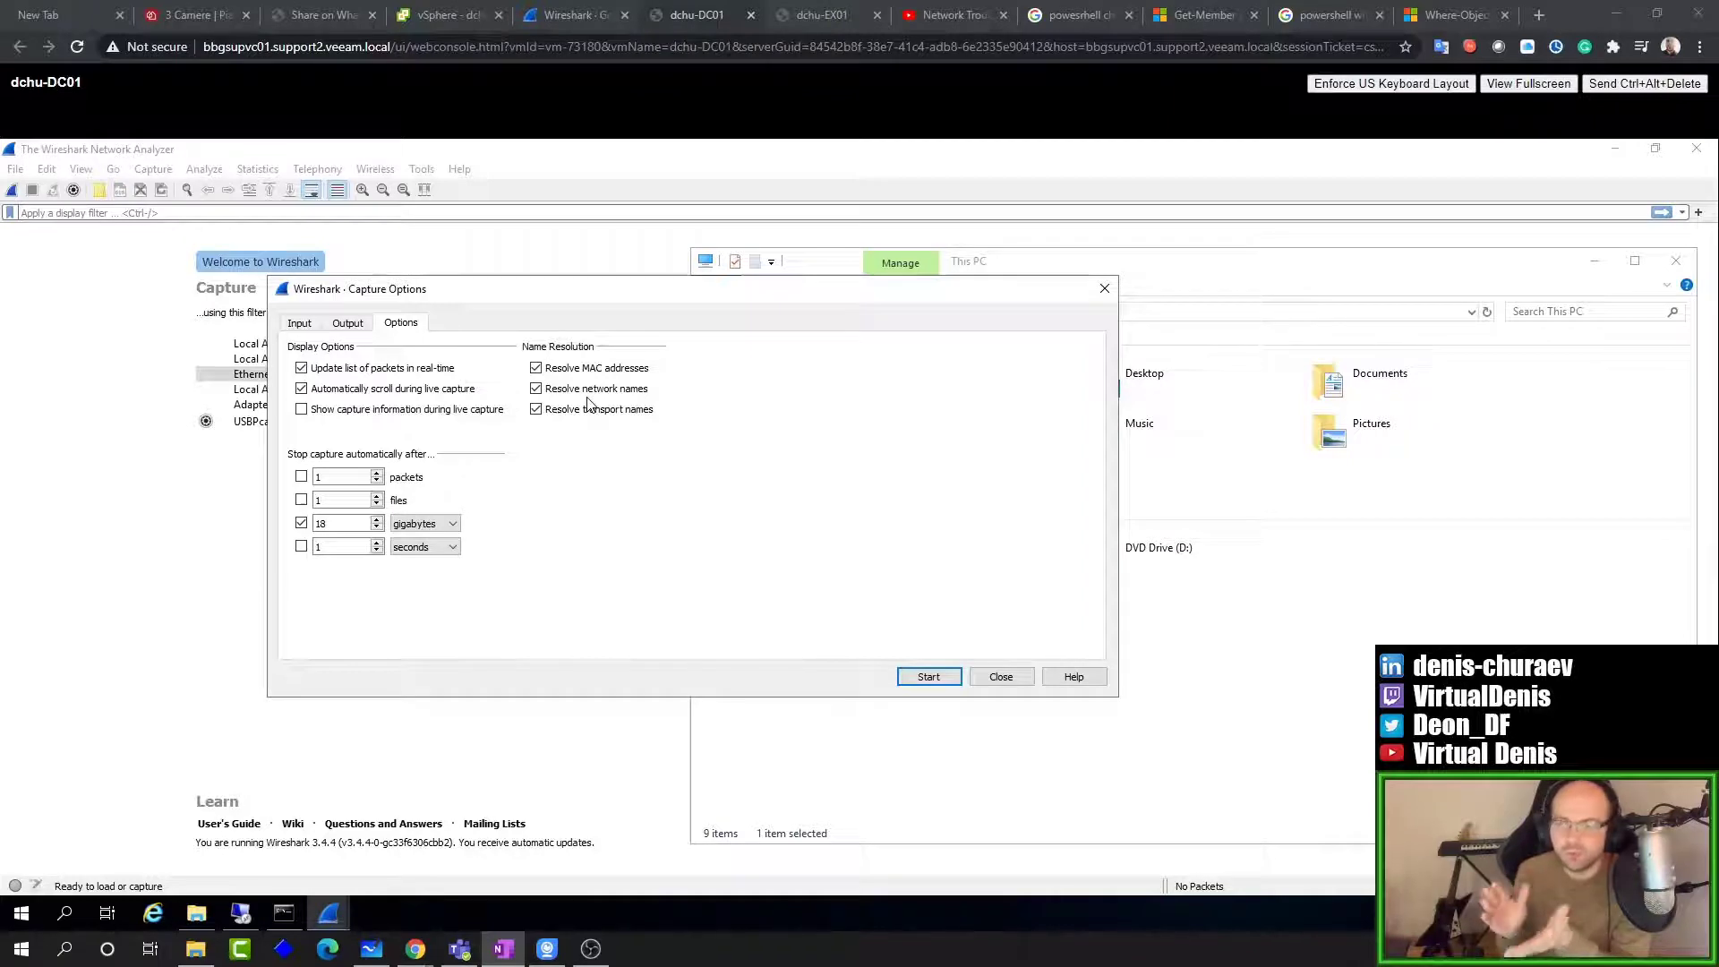
click(570, 396)
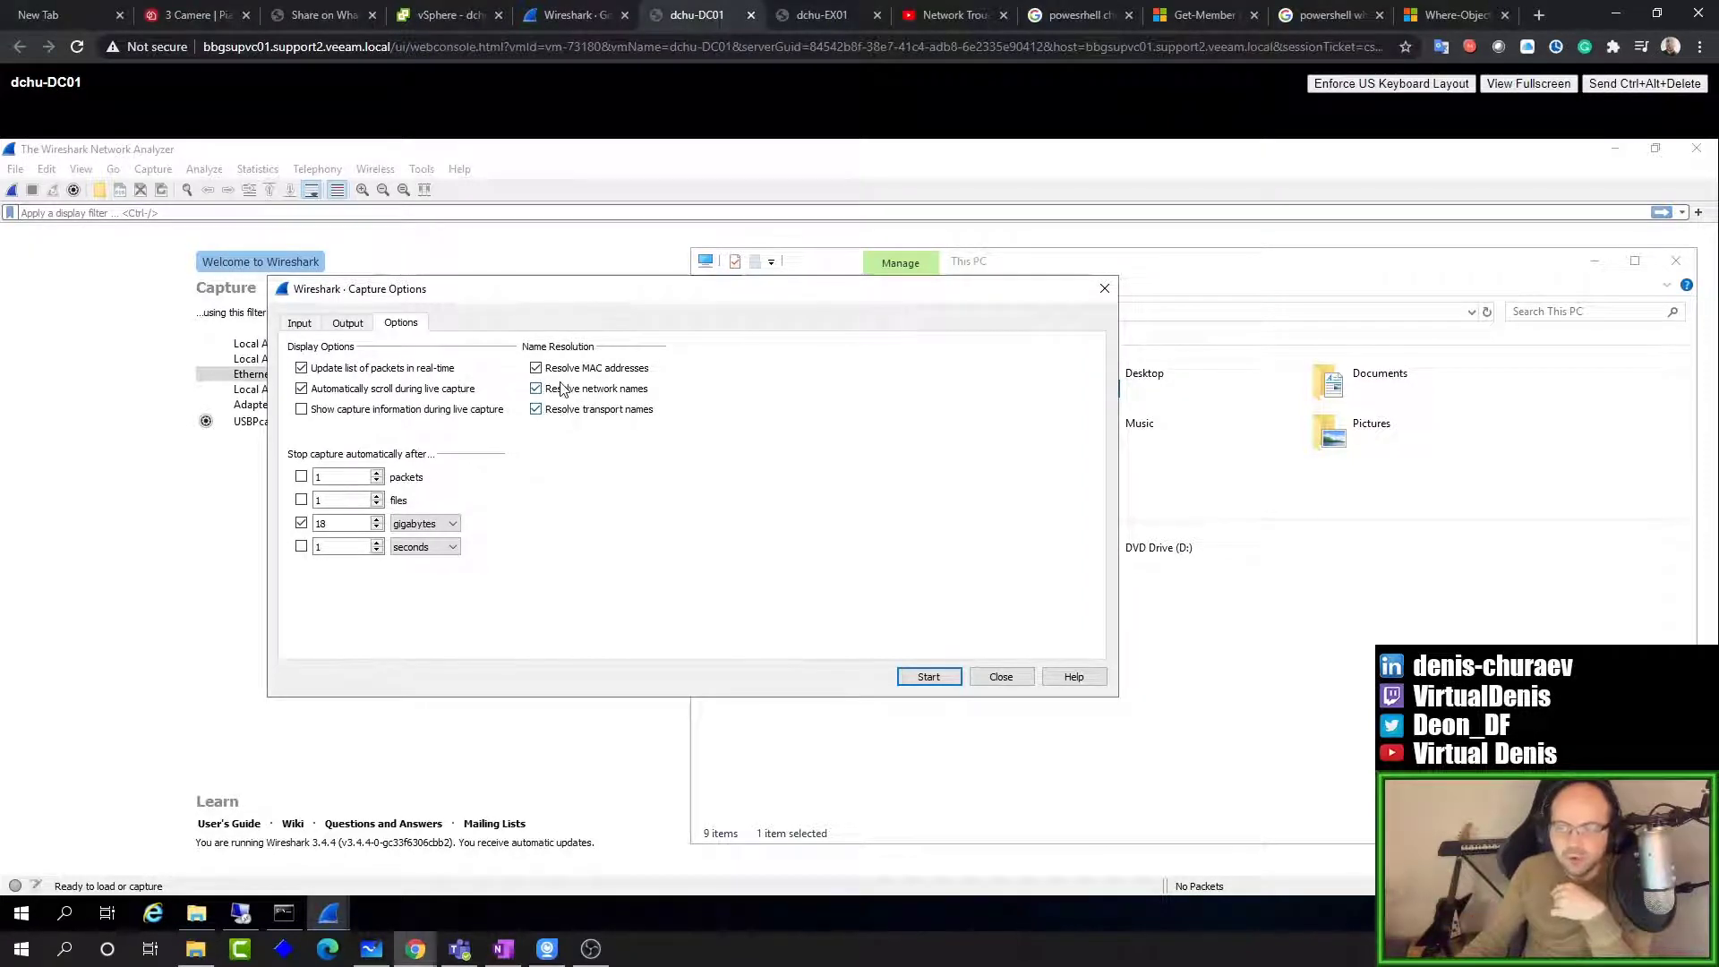
click(562, 388)
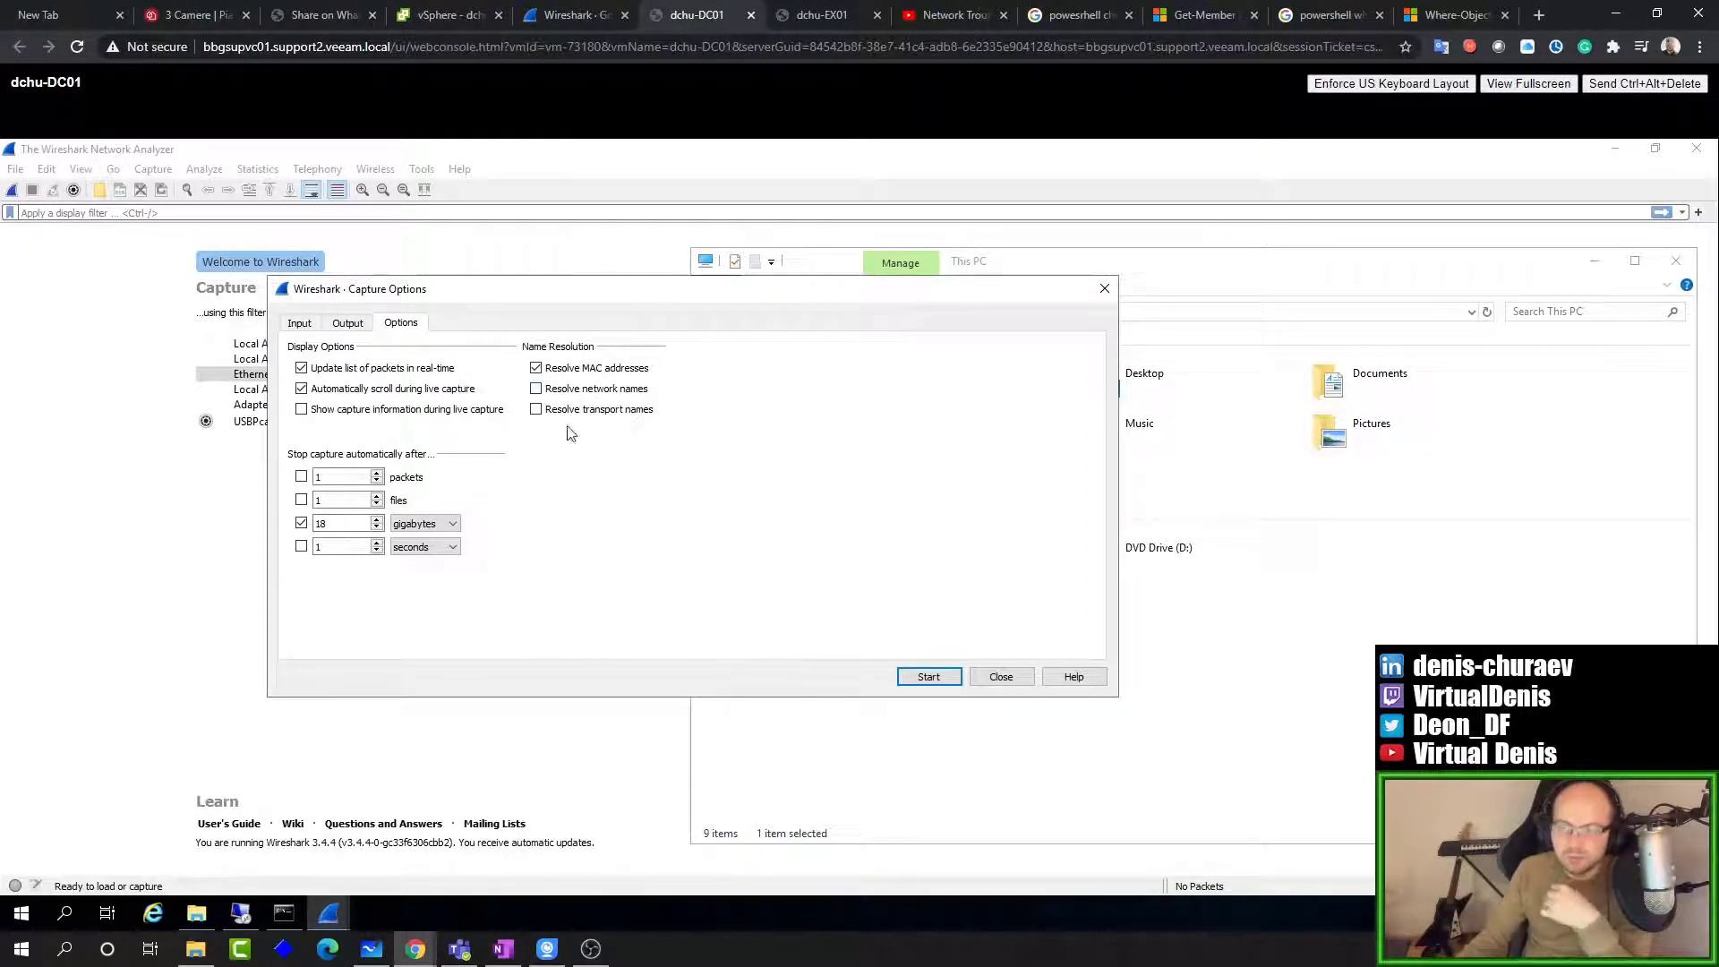
click(1002, 677)
click(385, 546)
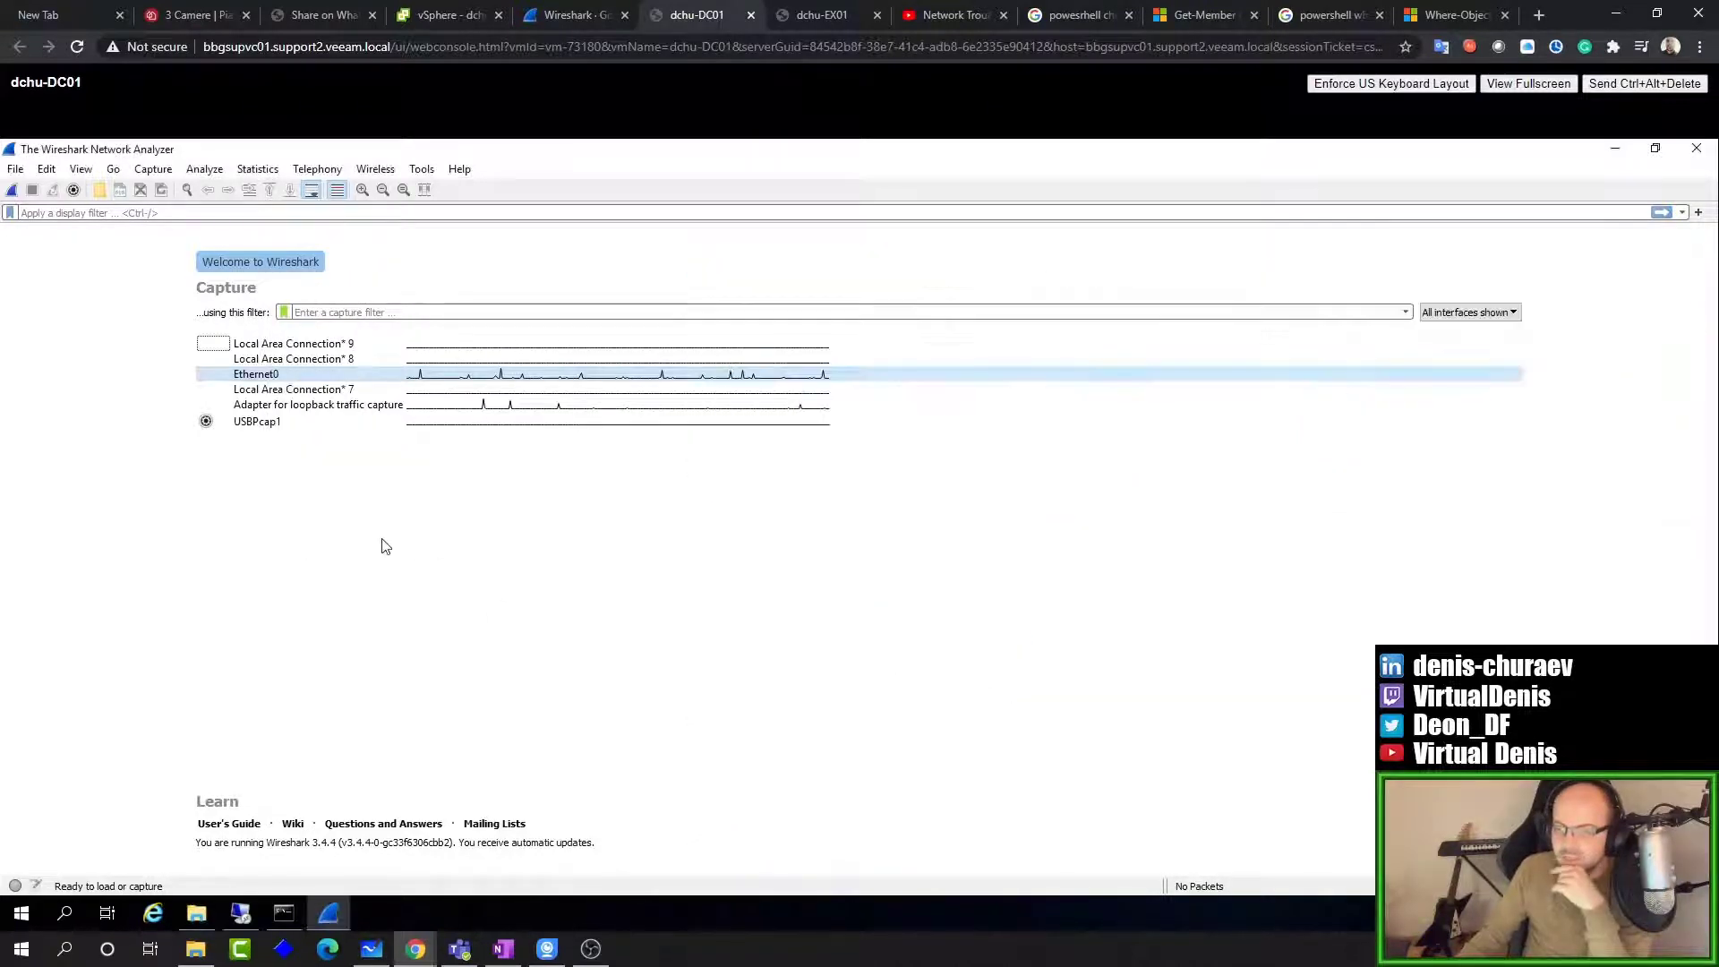
Step: Reopen the capture options and alternate the output format between pcapng and pcap, leaving it on pcapng
click(156, 173)
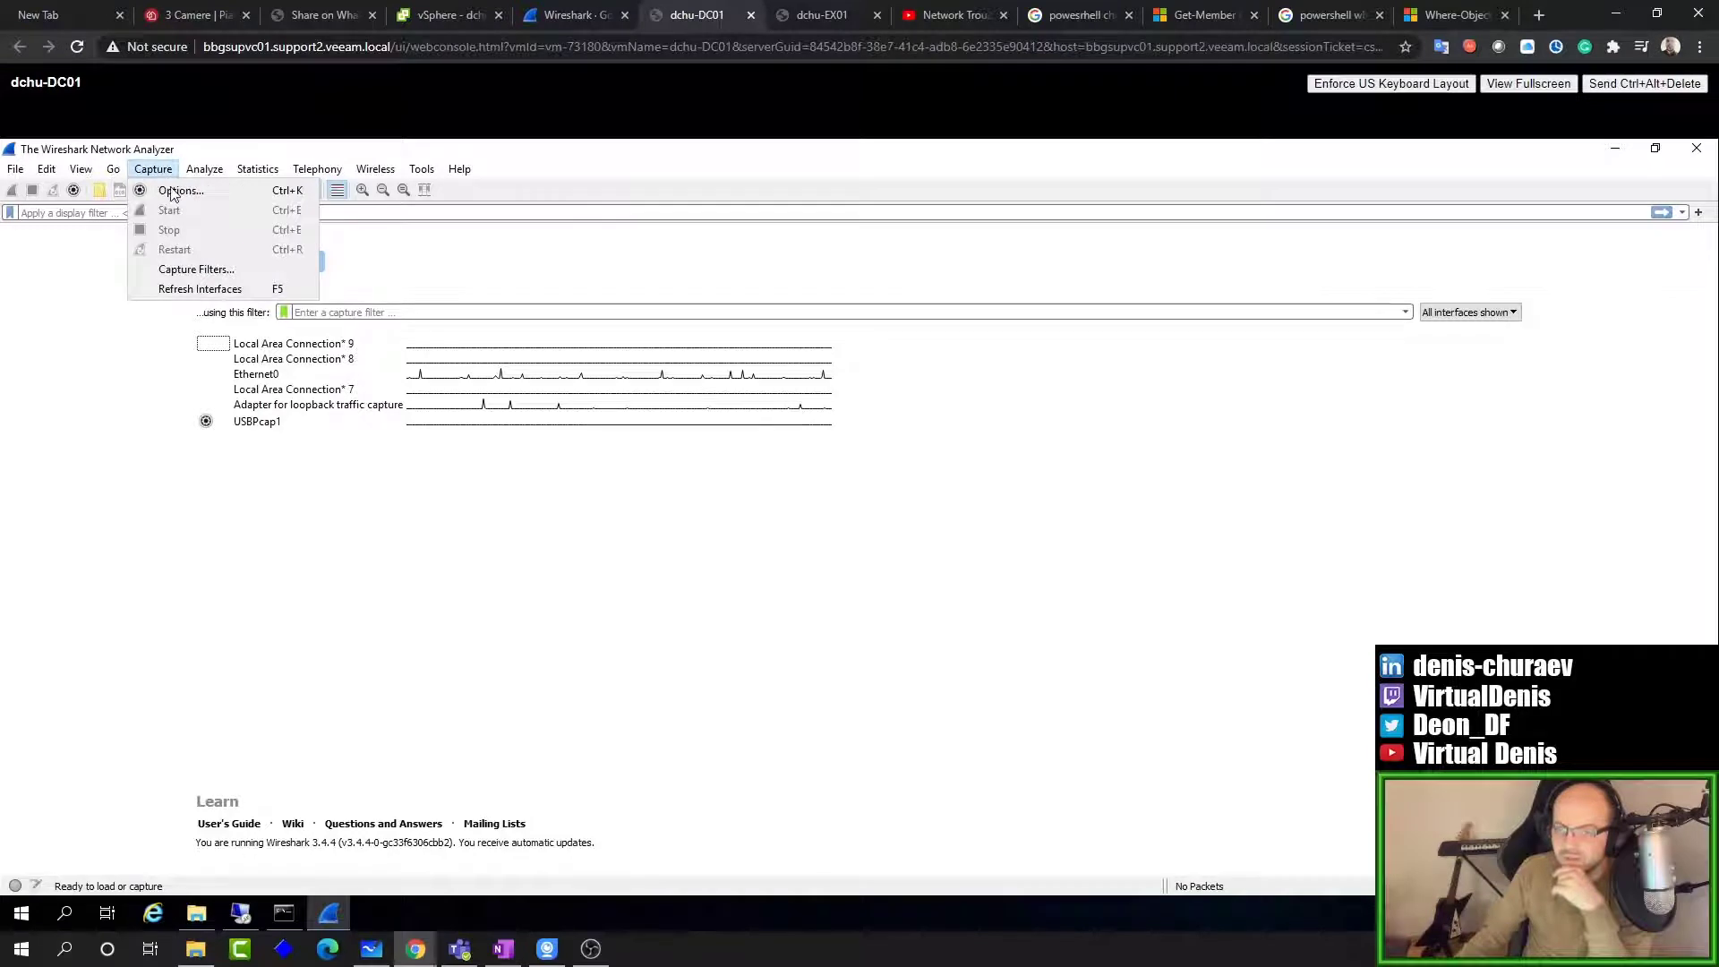
click(175, 188)
click(348, 325)
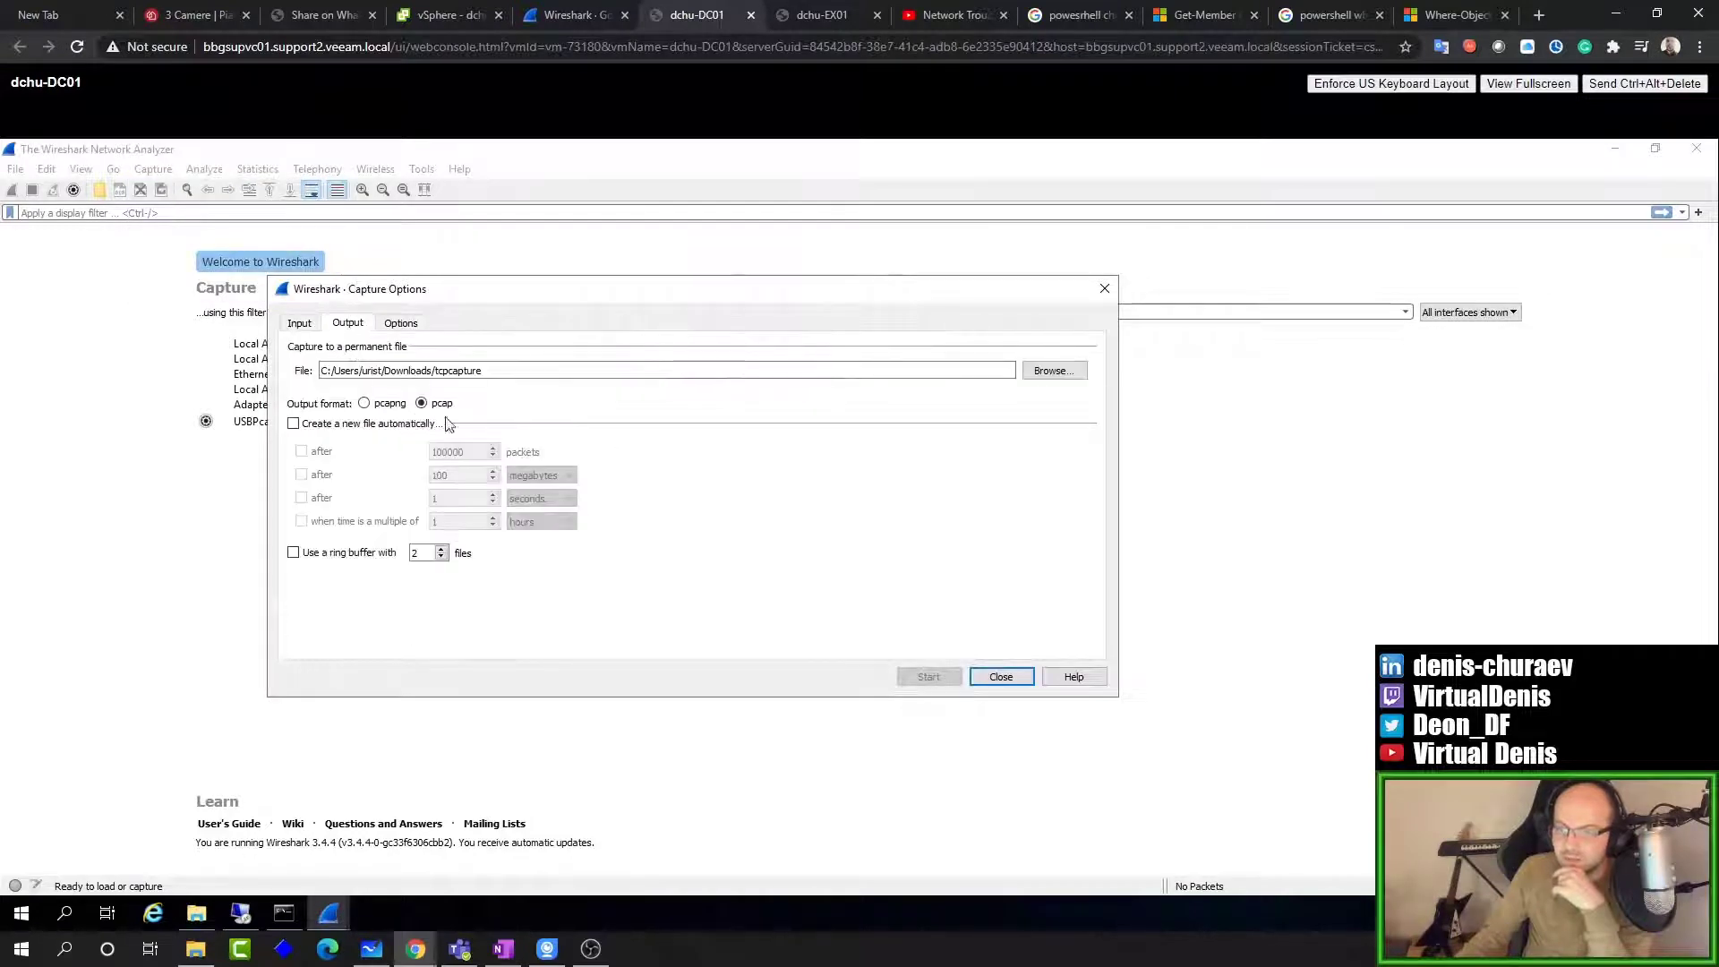
click(374, 402)
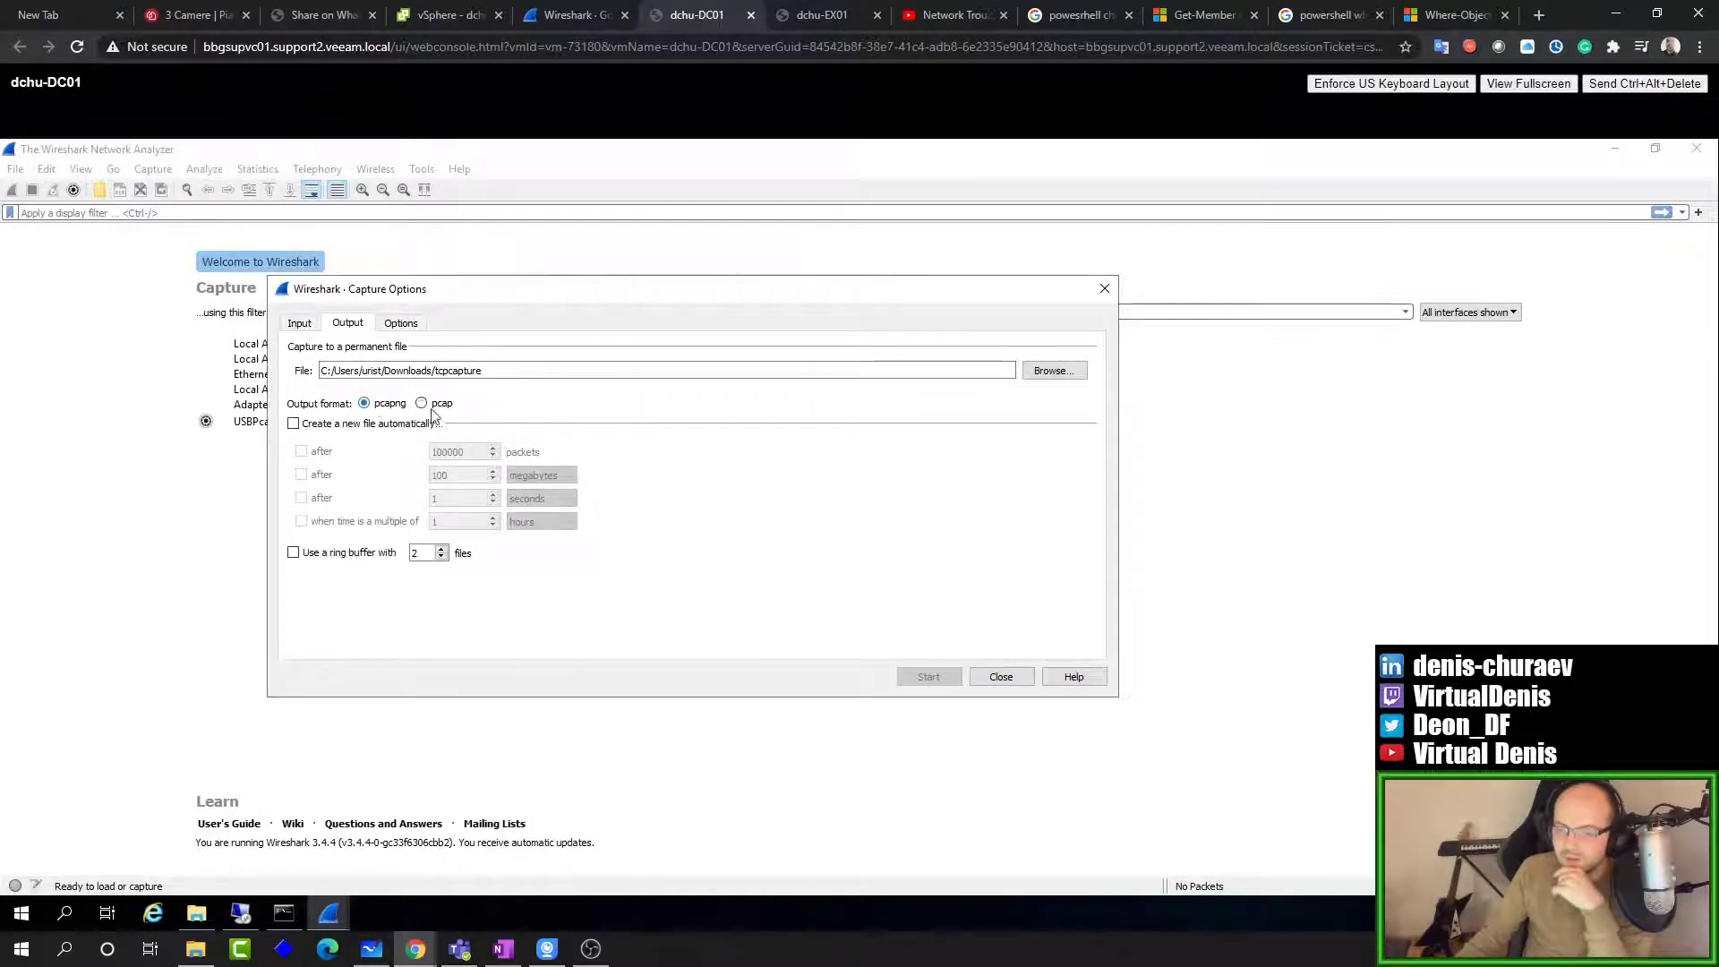
click(441, 400)
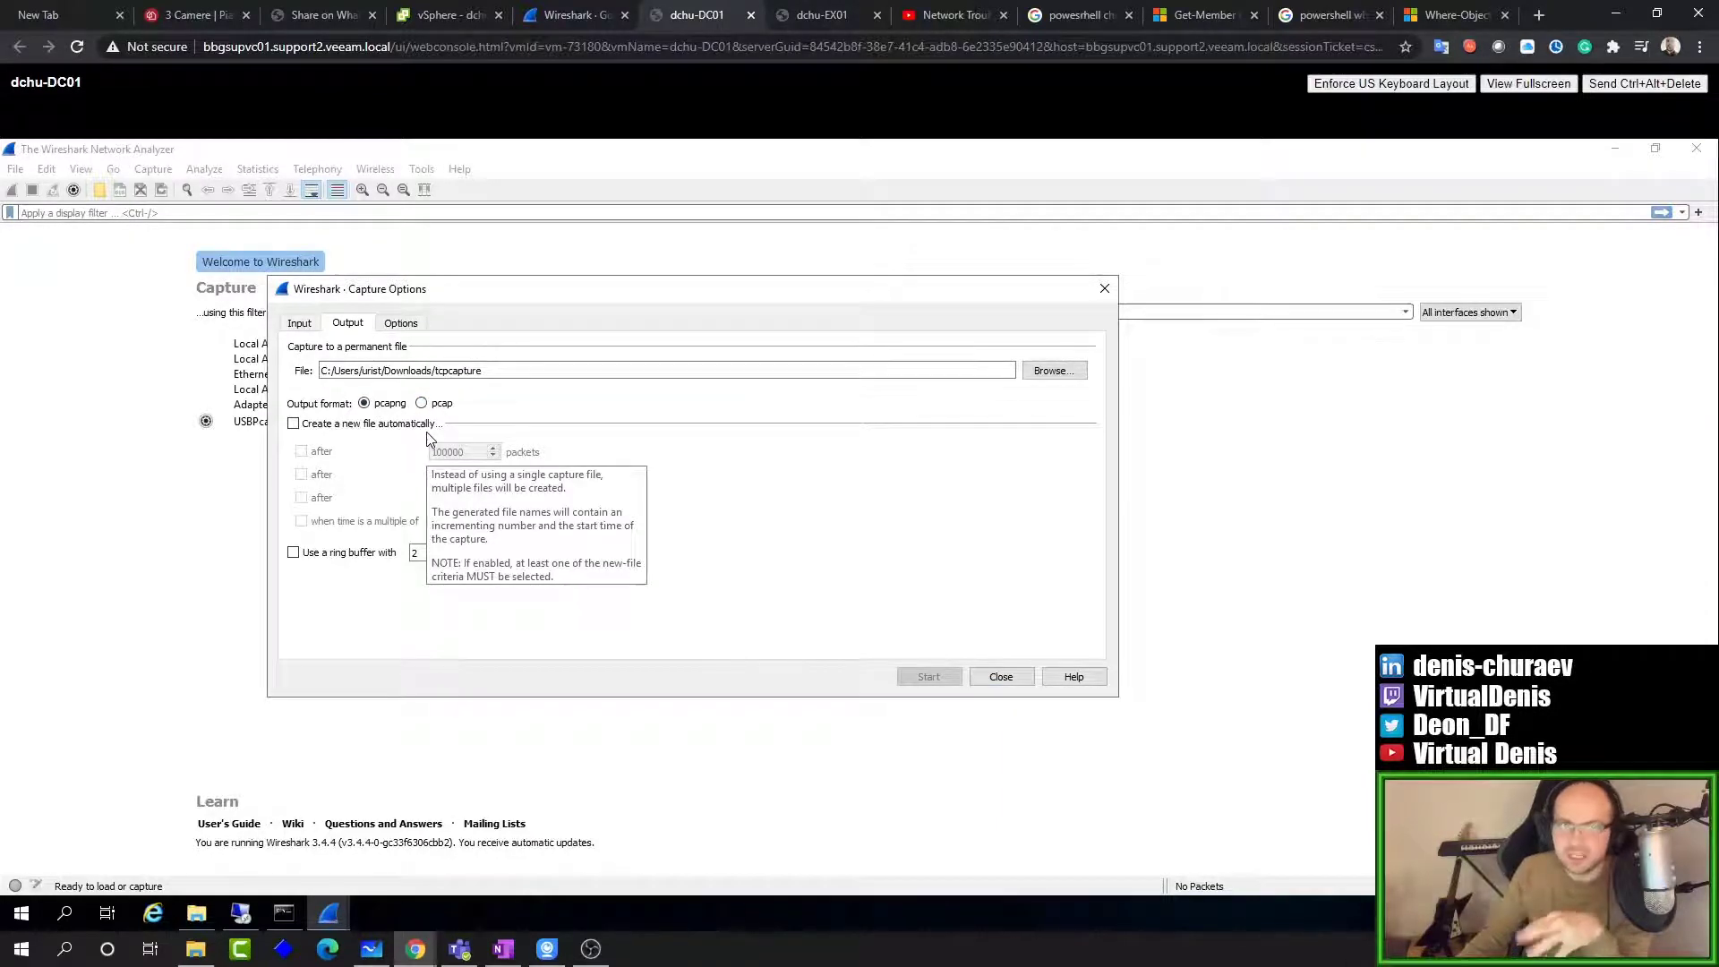
click(439, 403)
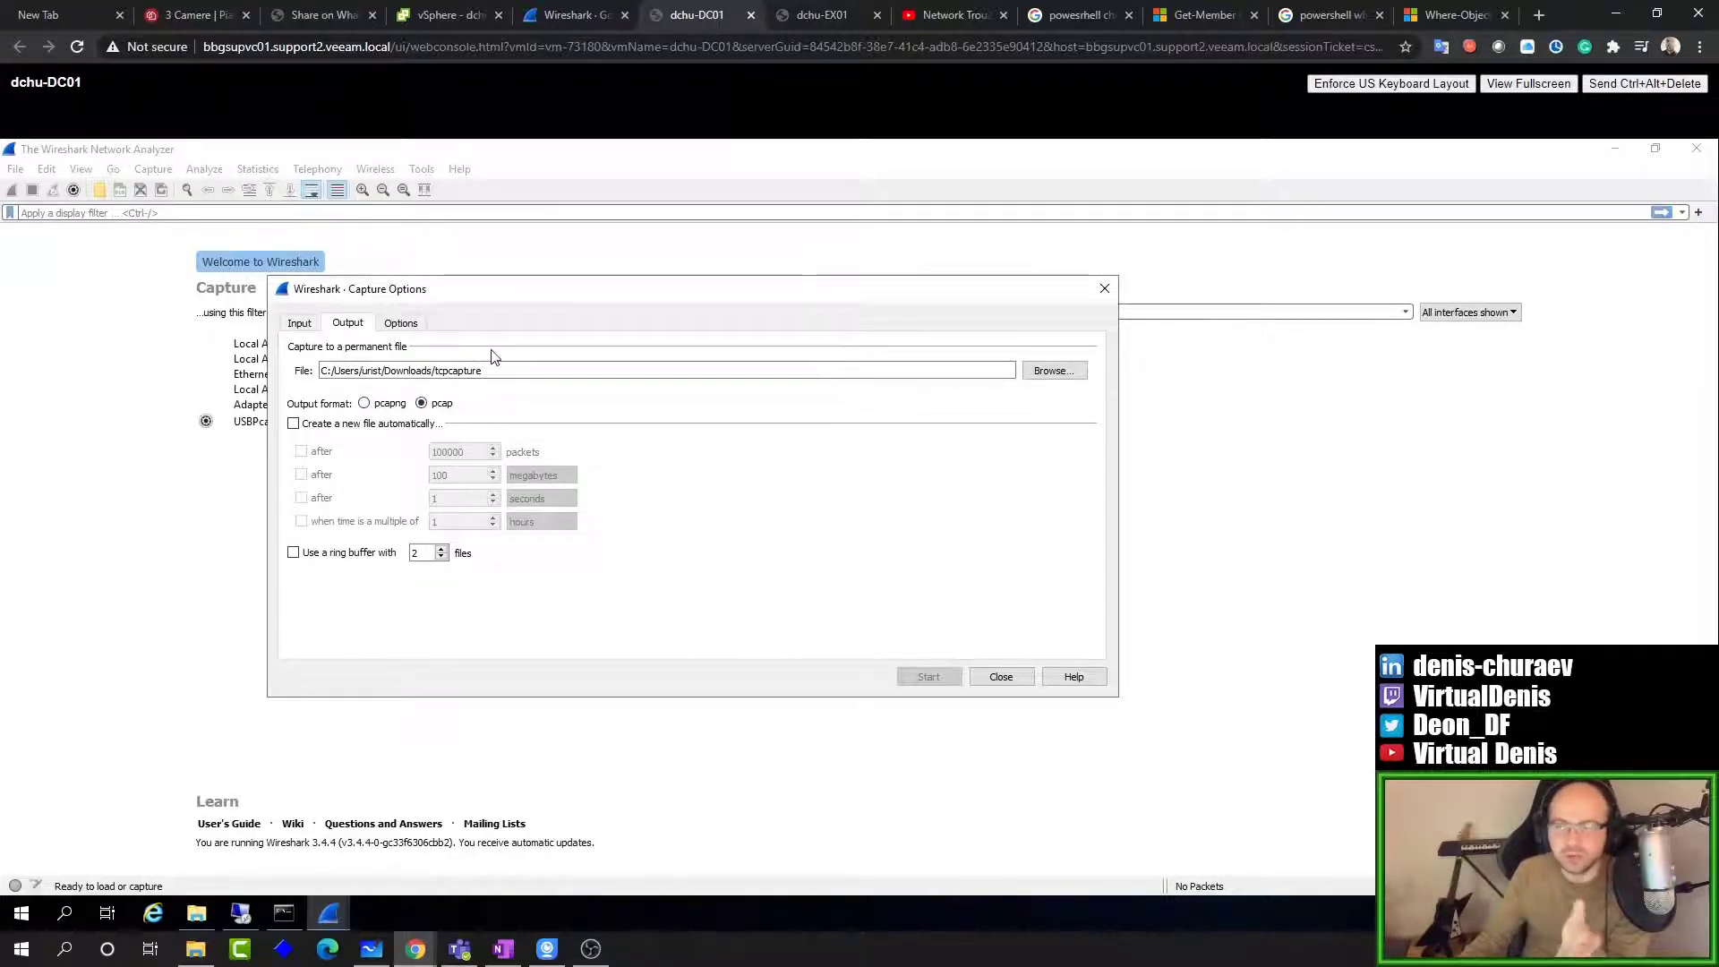
click(375, 407)
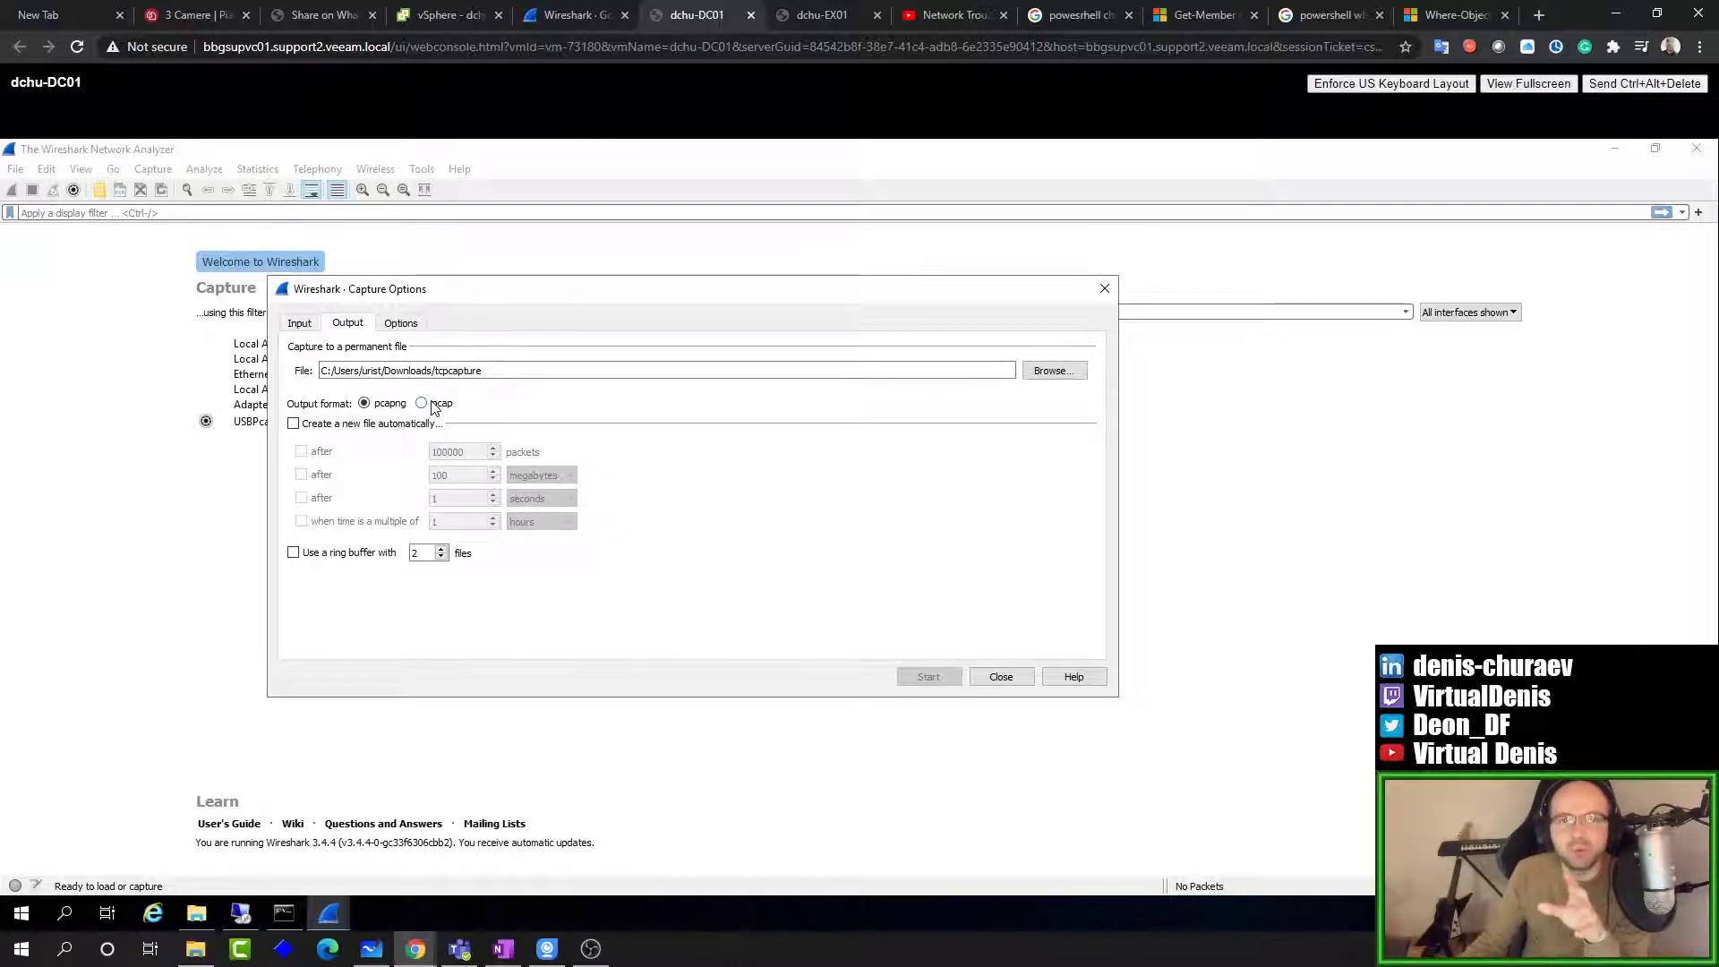
Step: On dchu-EX01, set the Wireshark capture to be written to a permanent file named tcpcapture on the Exchange (E:) drive
click(800, 17)
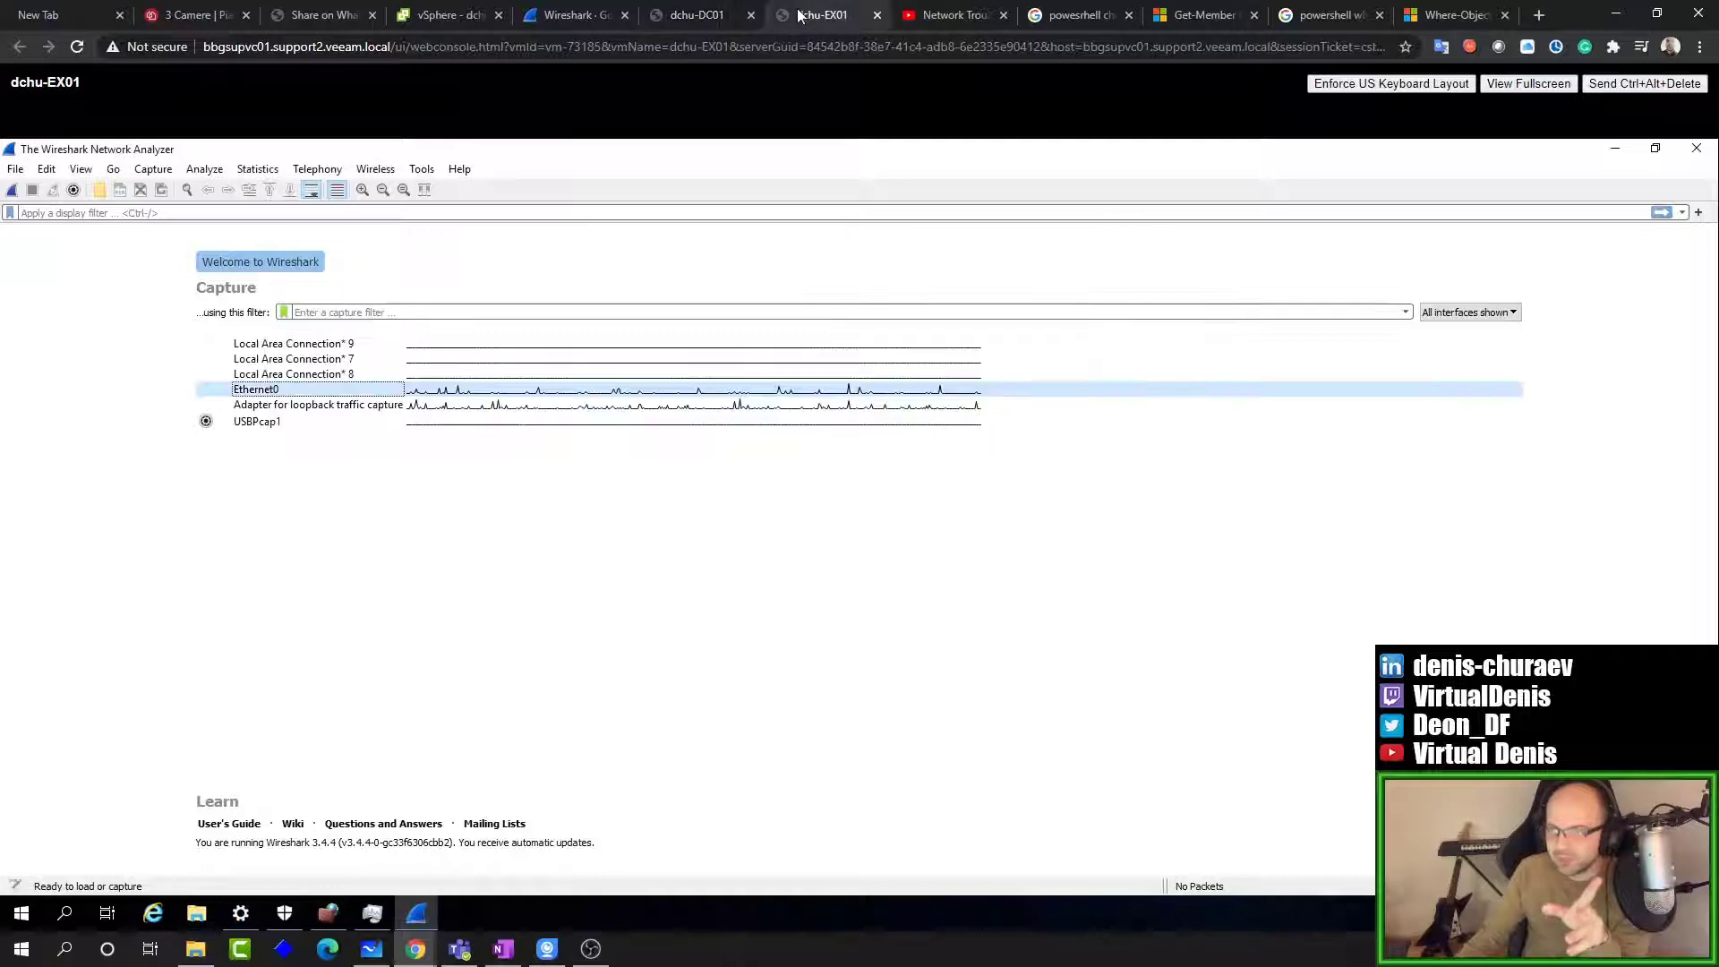
click(153, 169)
click(175, 191)
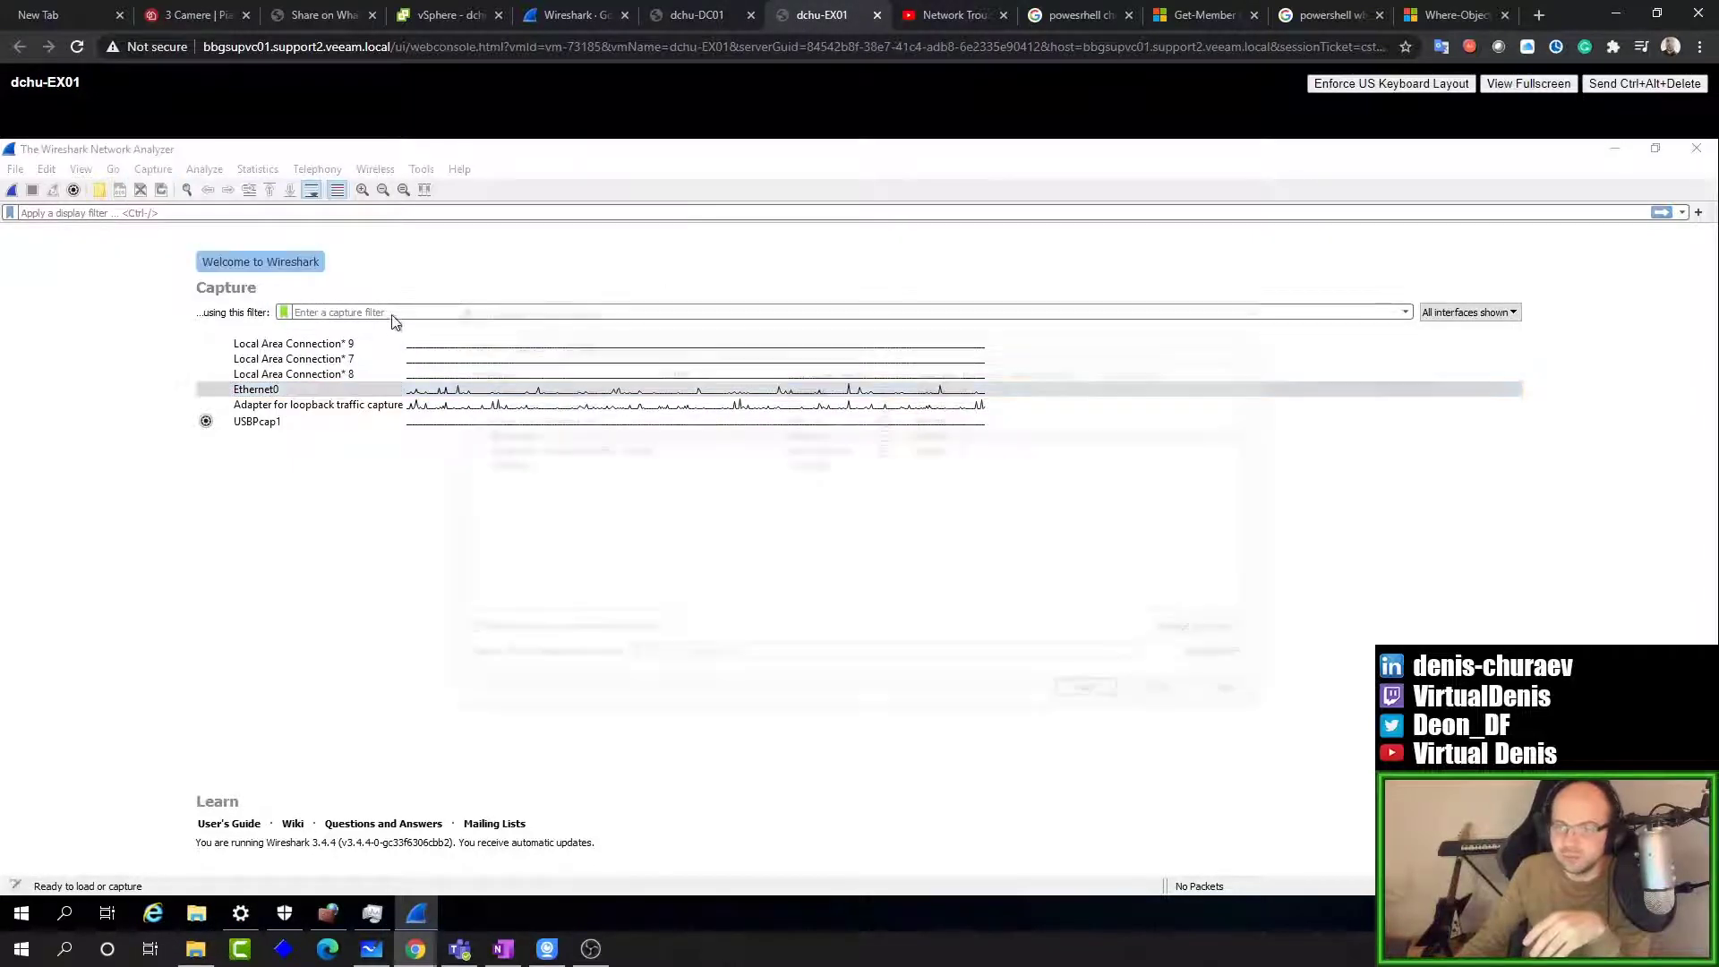
click(514, 342)
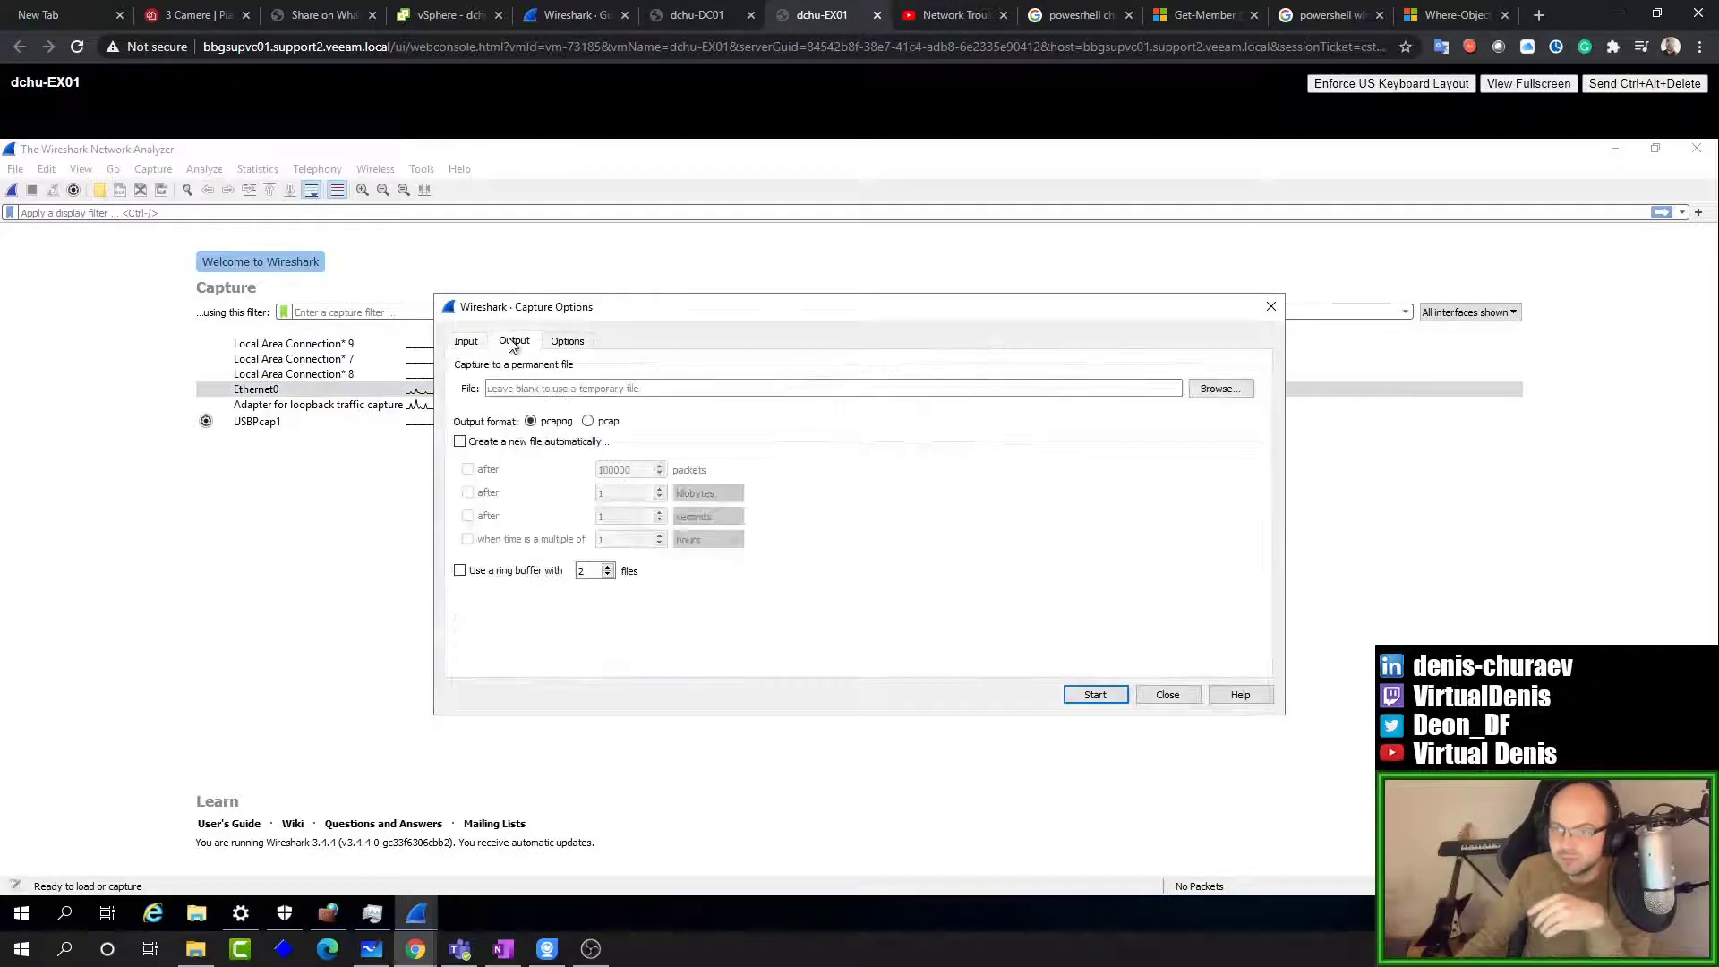
click(1220, 388)
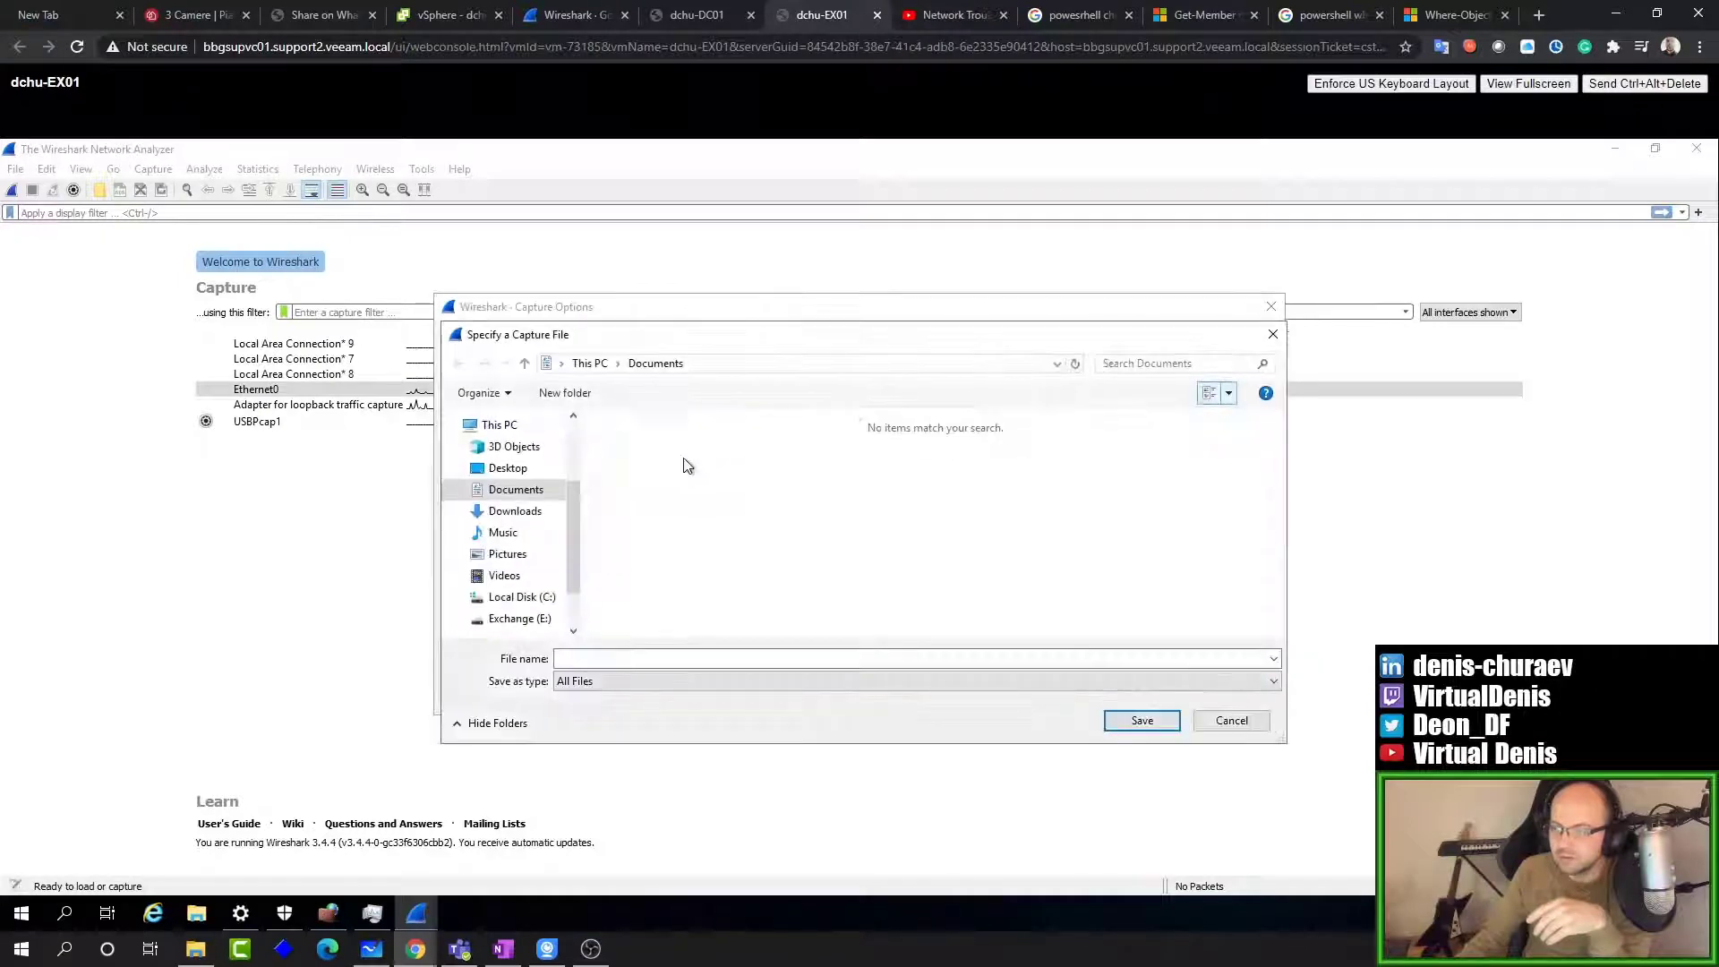
click(519, 618)
click(625, 658)
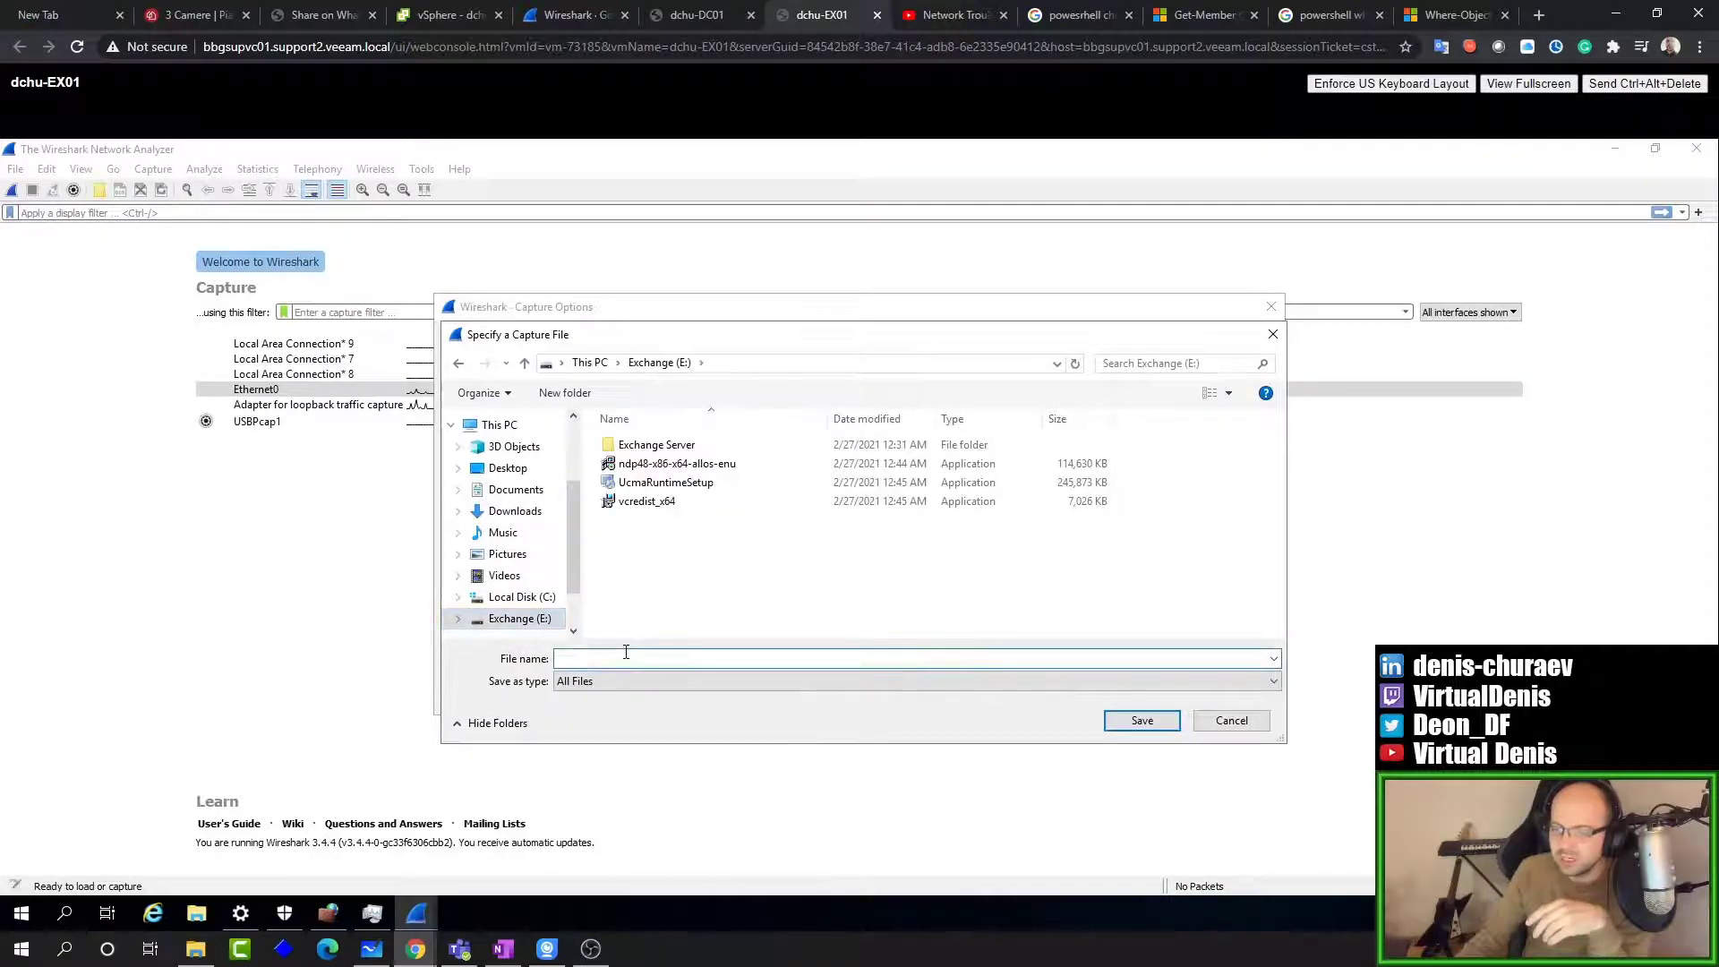
text(tcpcaptur)
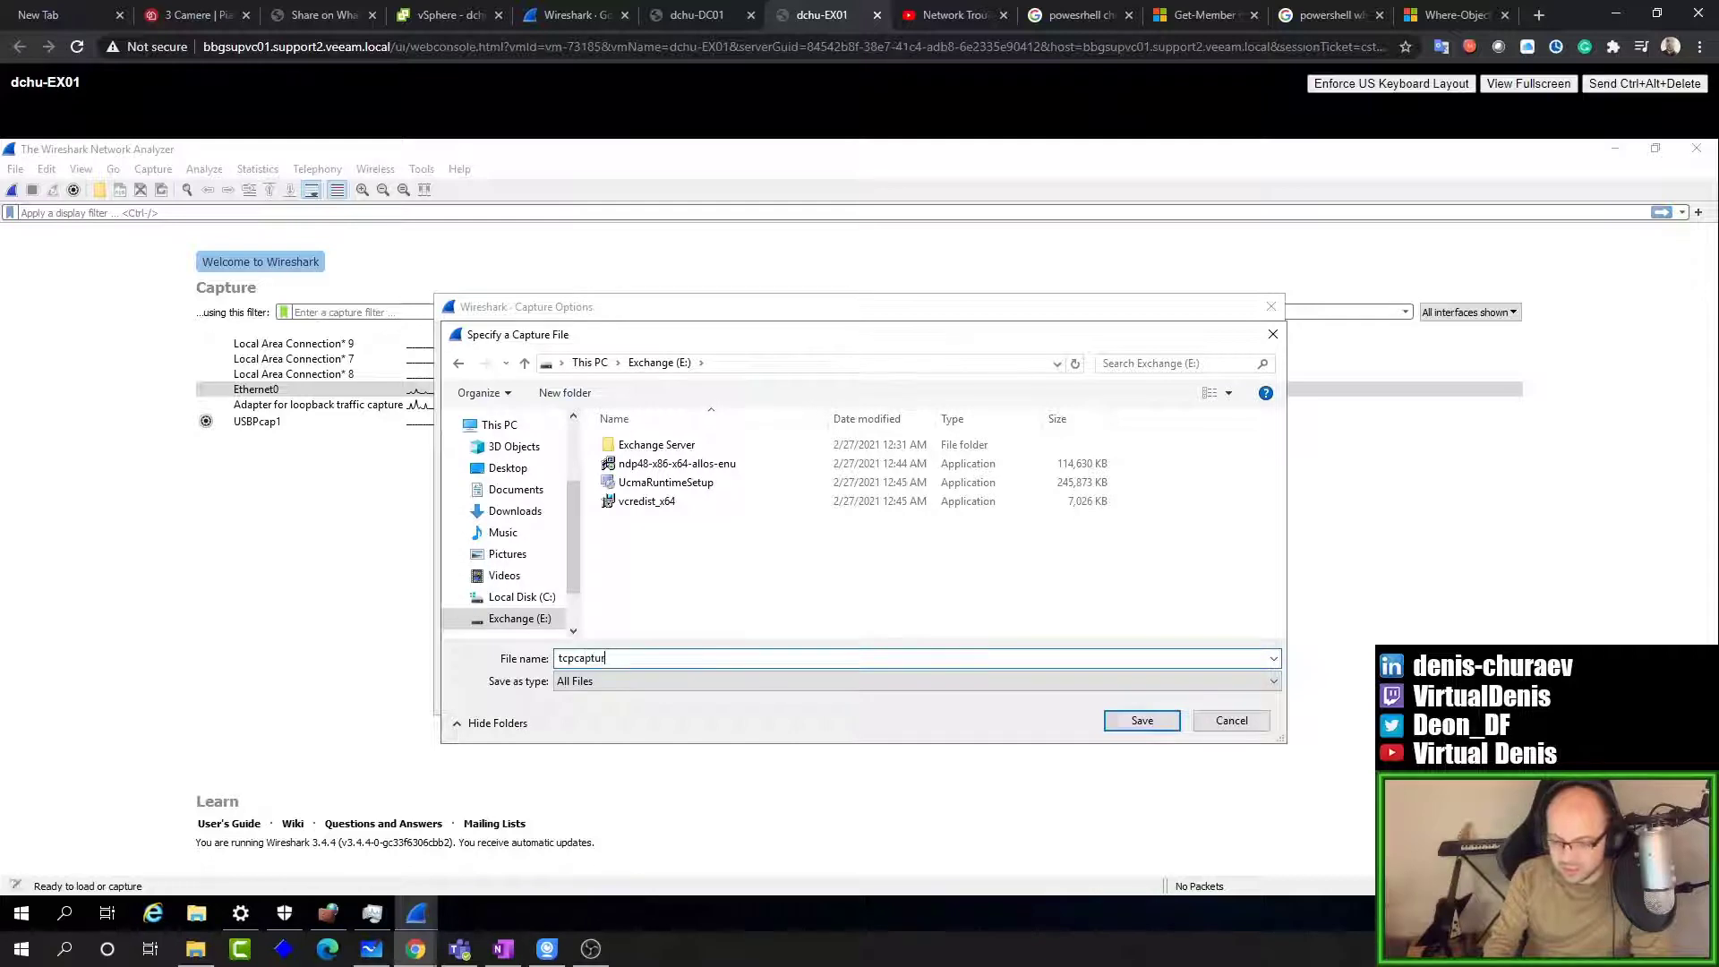
text(e)
click(1149, 722)
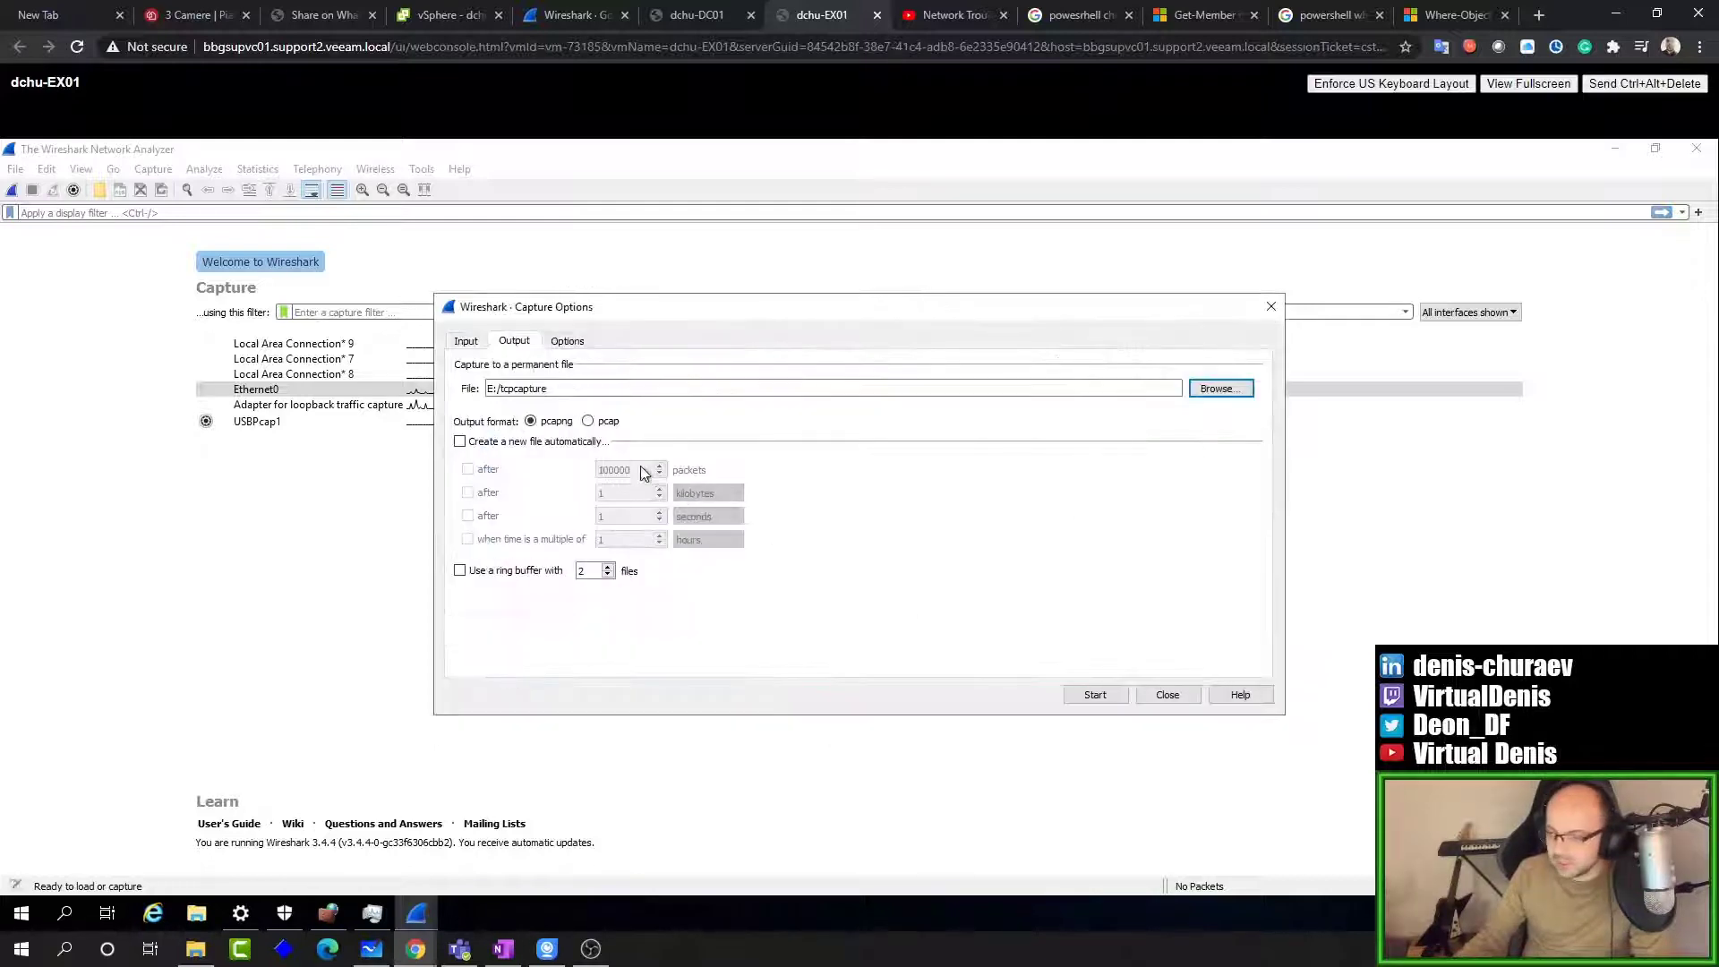
Step: Set the snaplen of the Ethernet0 interface to 128 and close the capture options
click(466, 341)
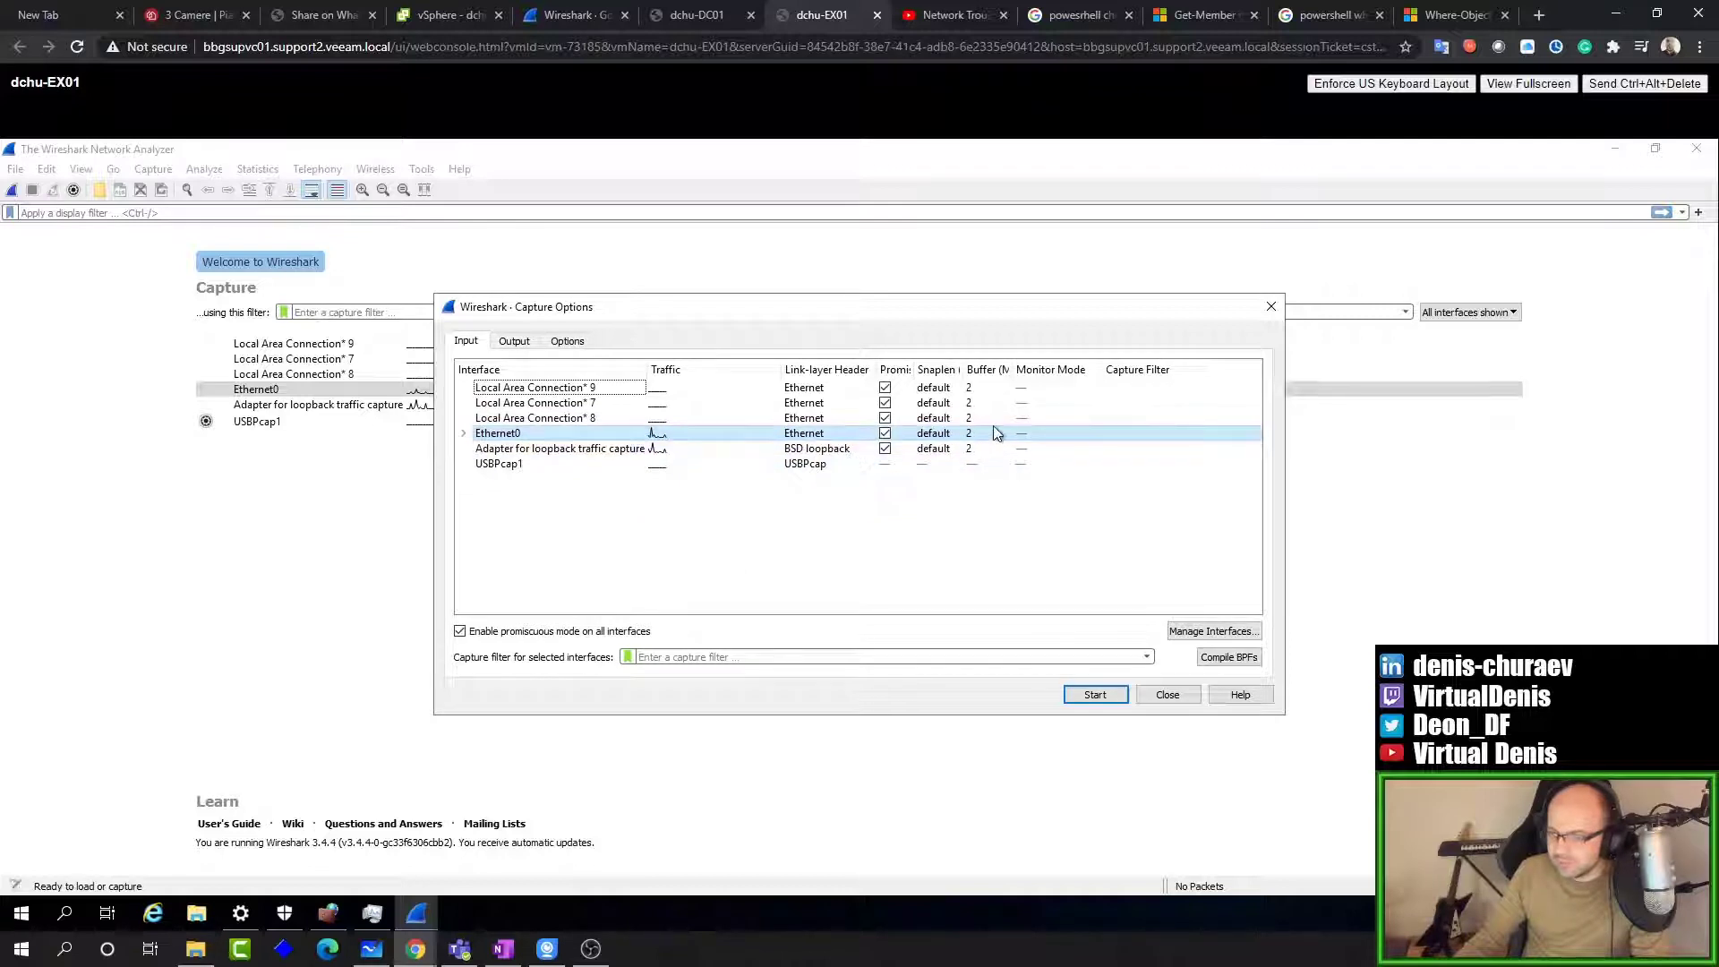
double_click(935, 434)
text(128)
key(Return)
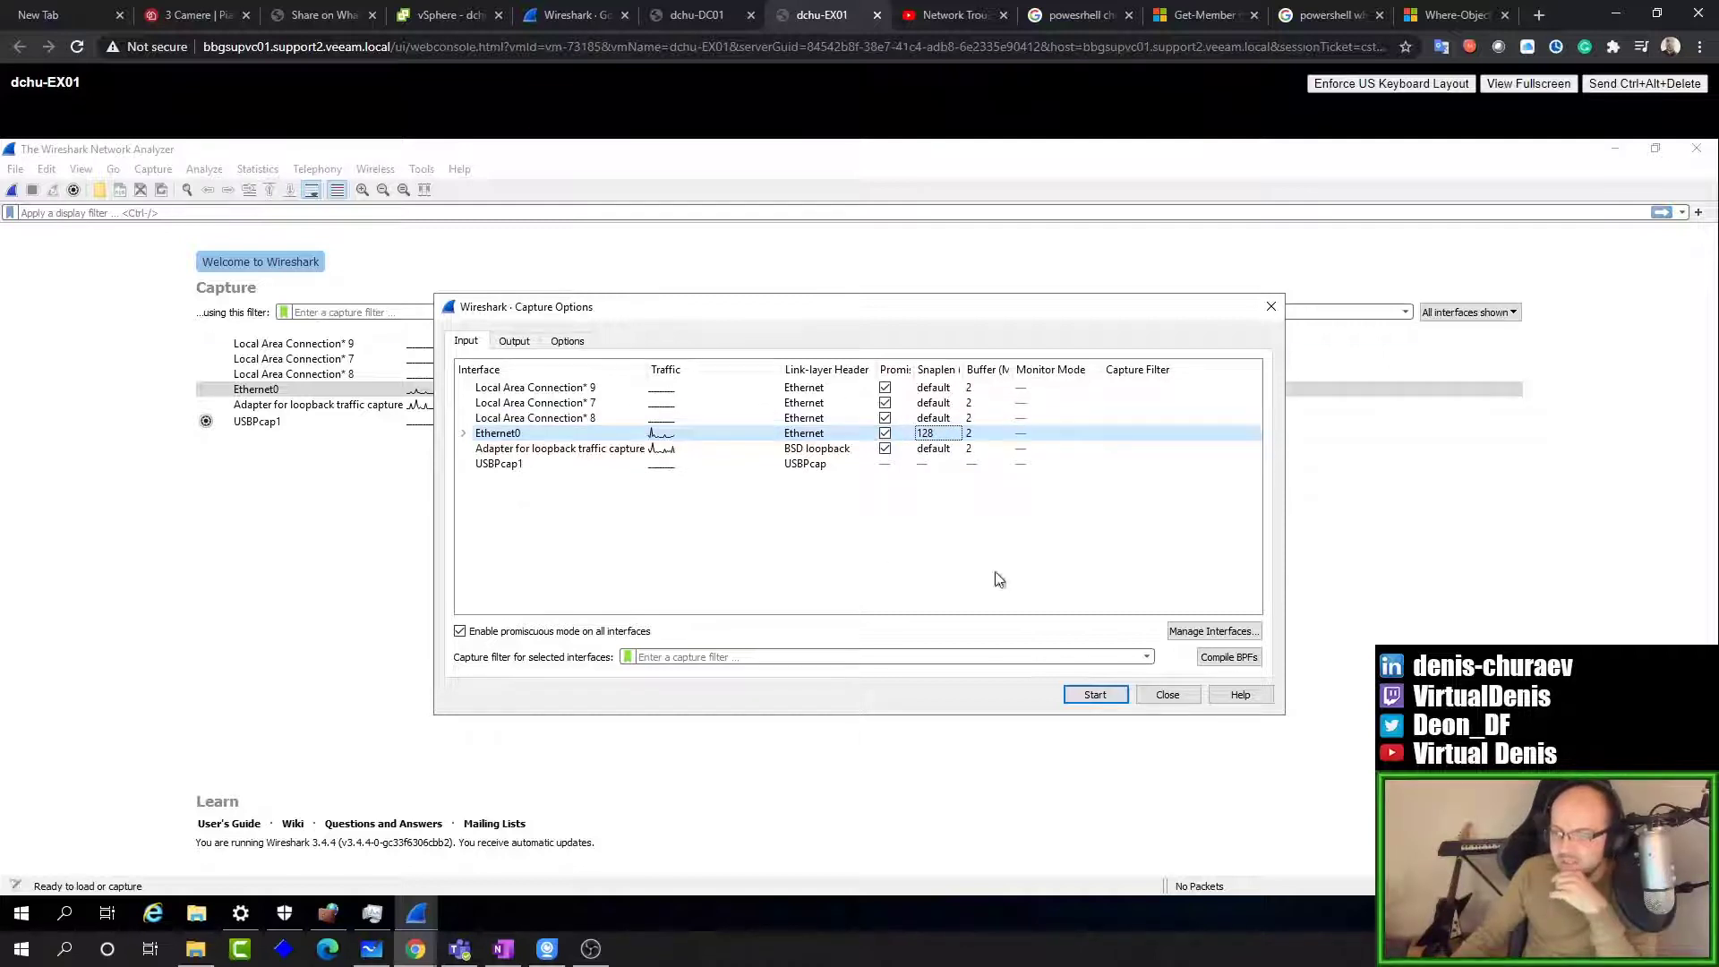
click(1168, 695)
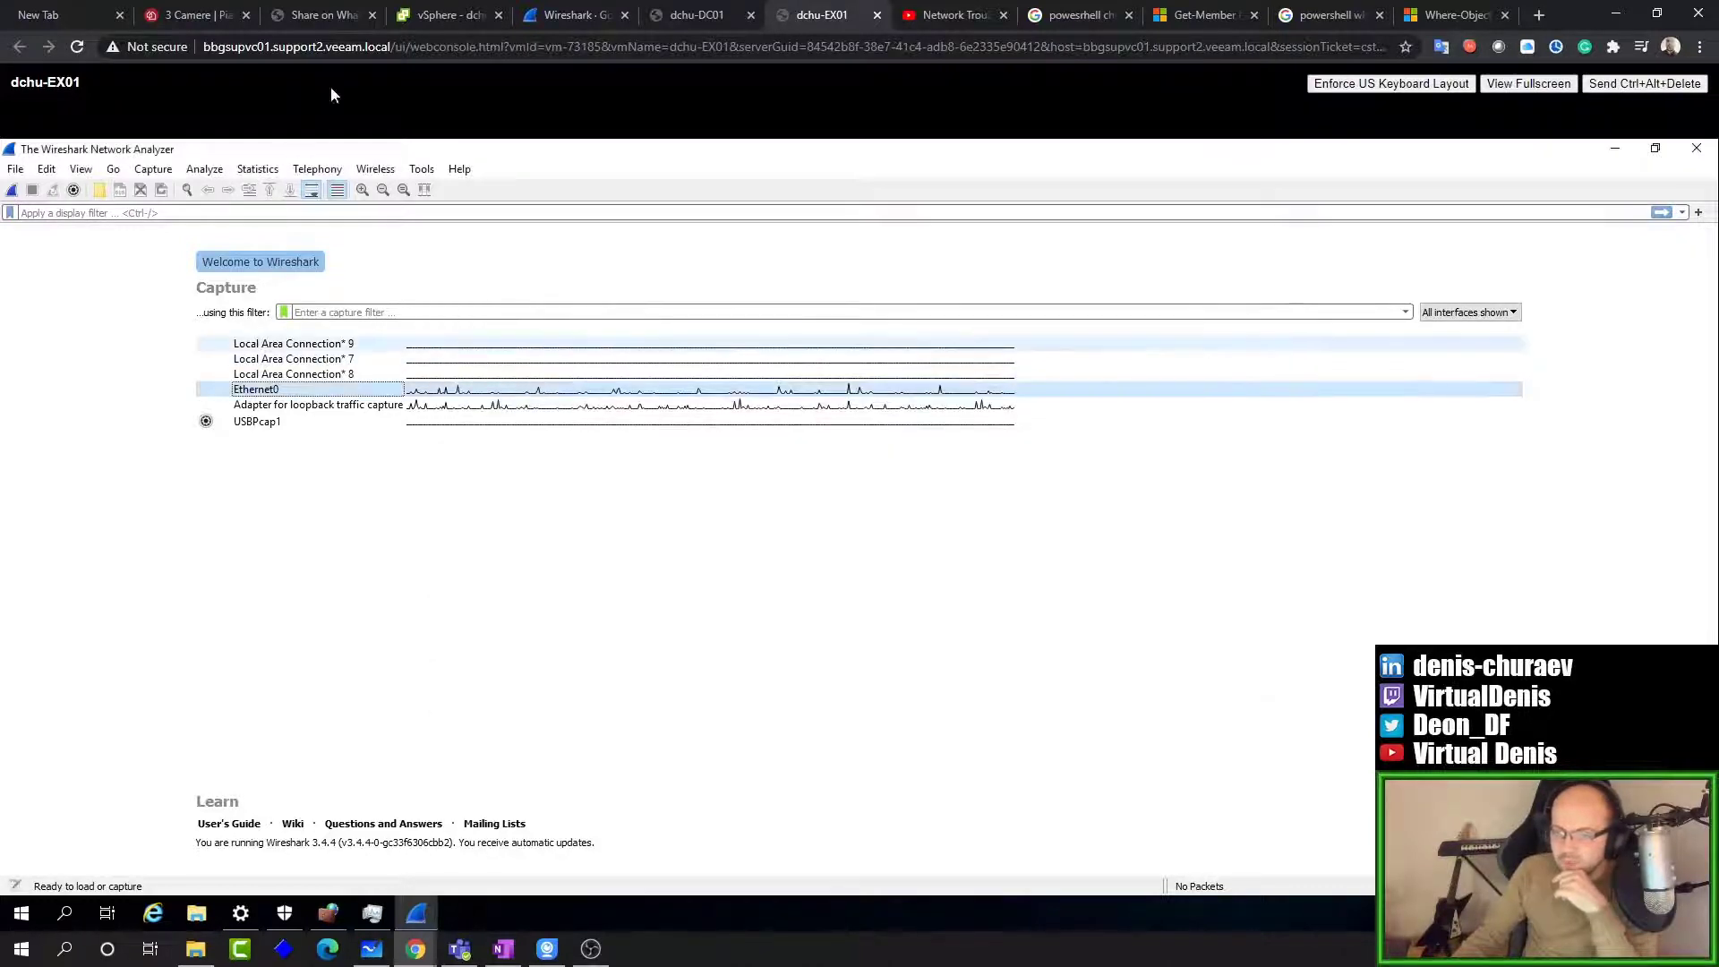
Step: On dchu-DC01, close the capture options, select Ethernet0 and enter the capture filter "(host 172.168.0.2) and (tcp port 3389)"
click(706, 16)
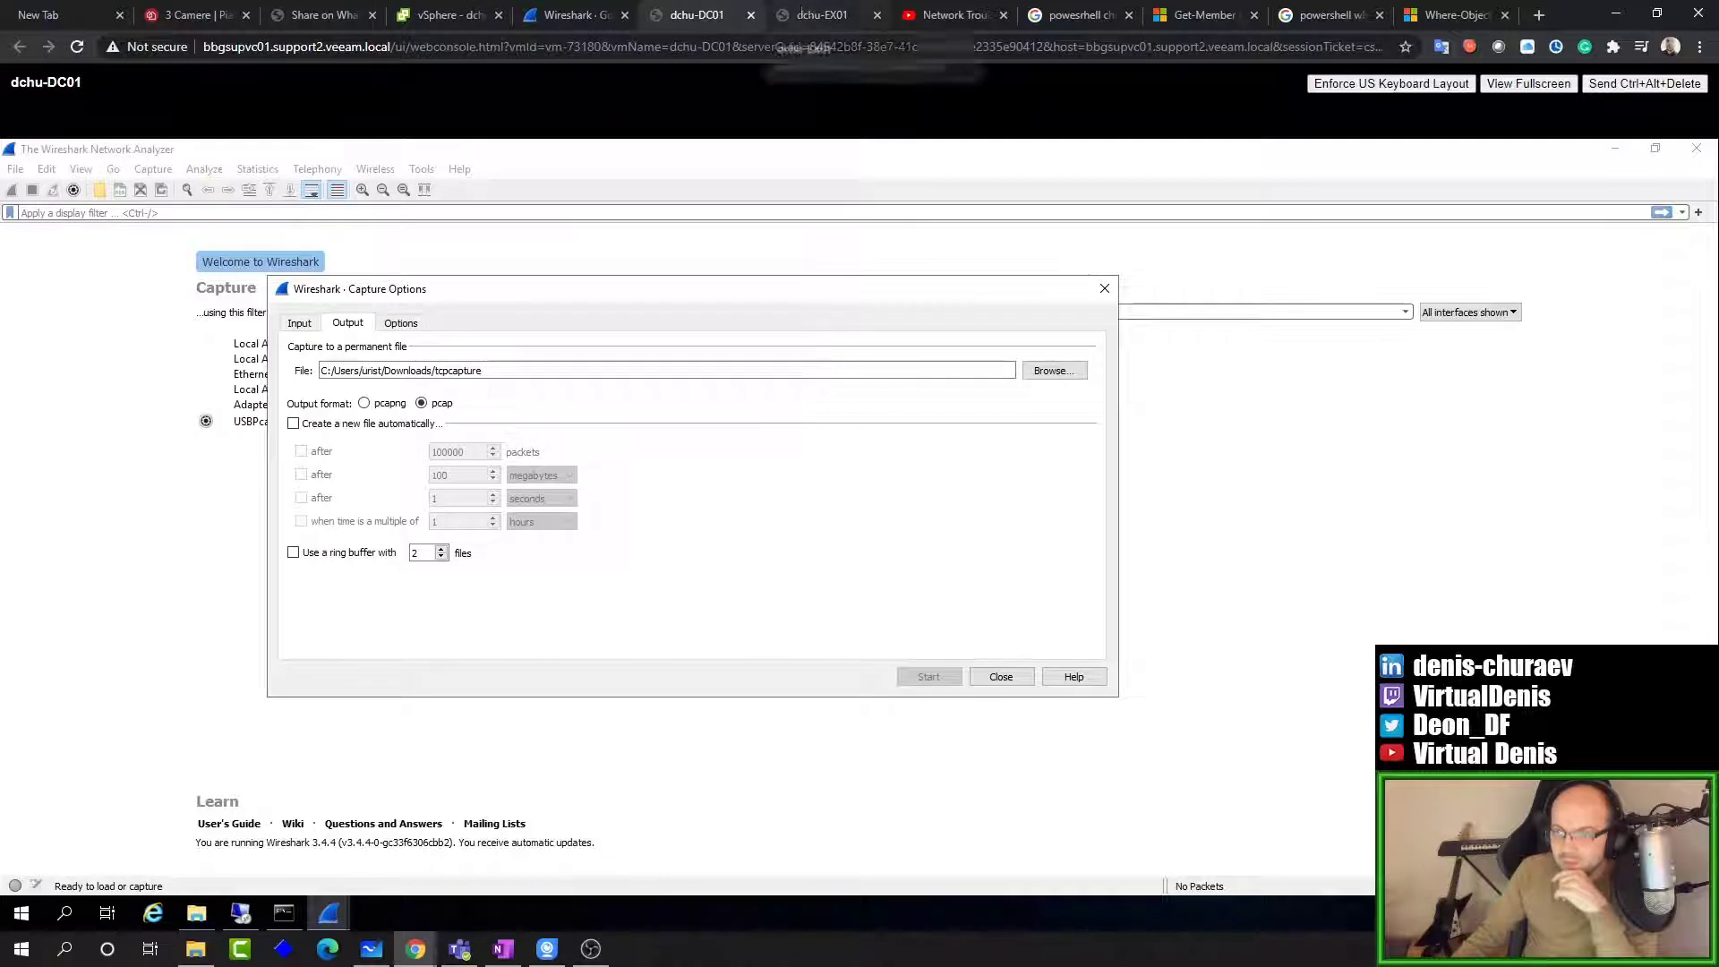
click(301, 325)
key(Escape)
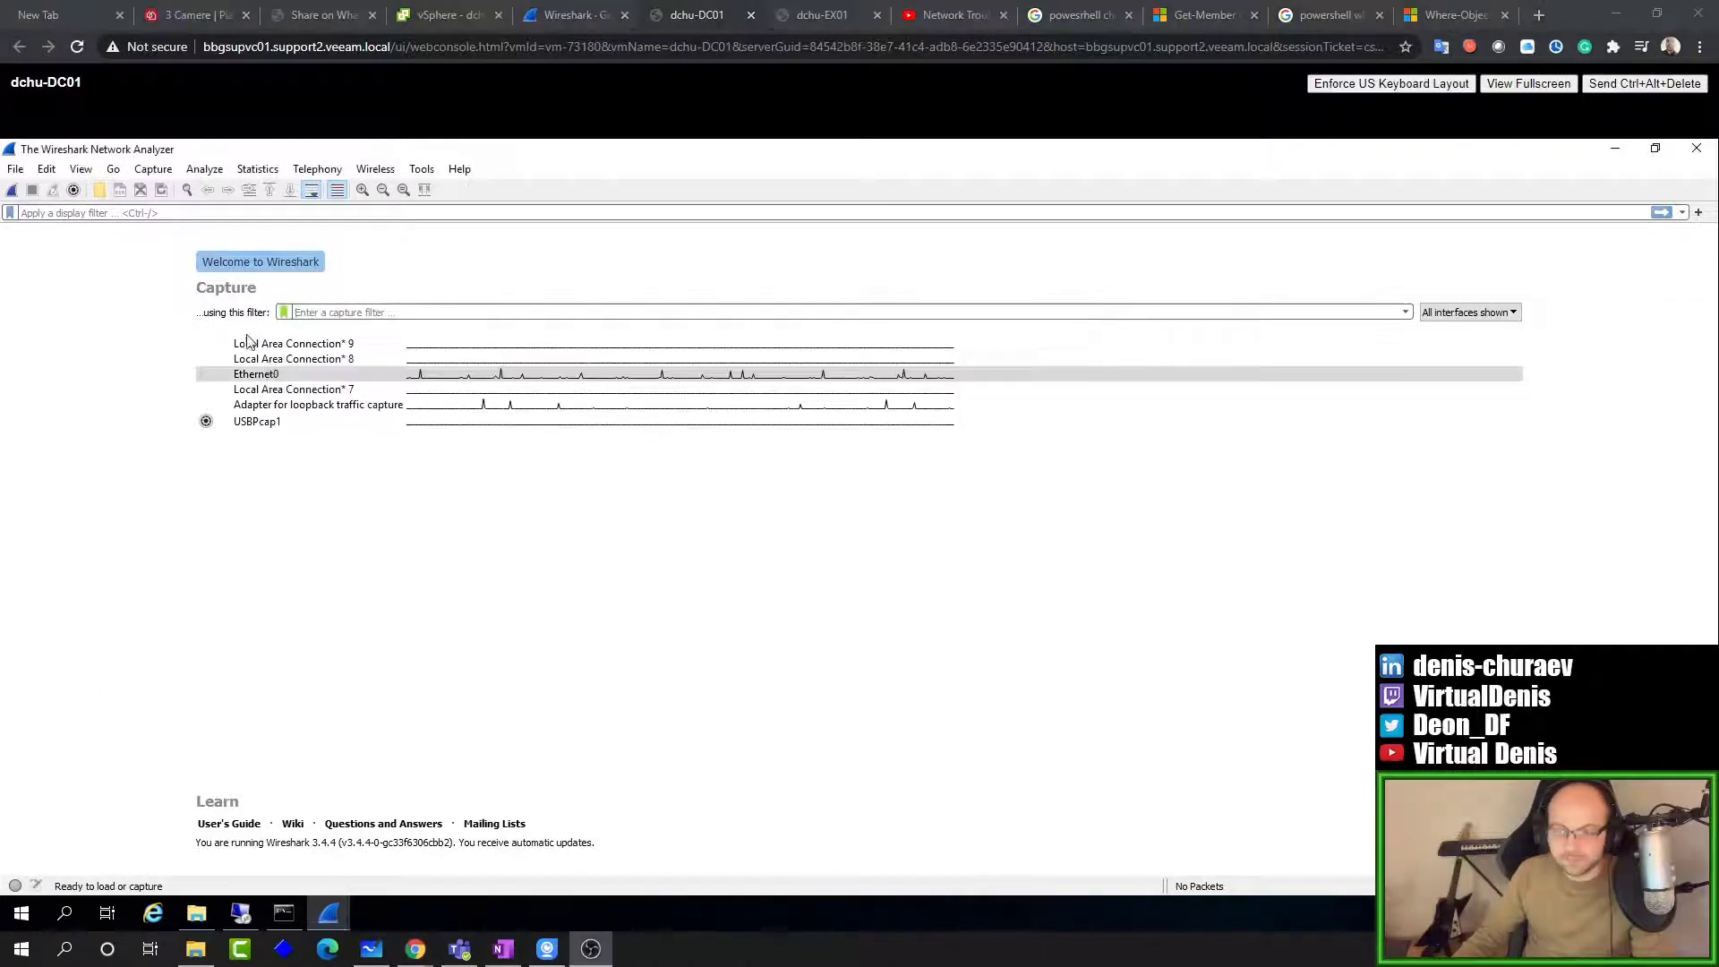
click(262, 376)
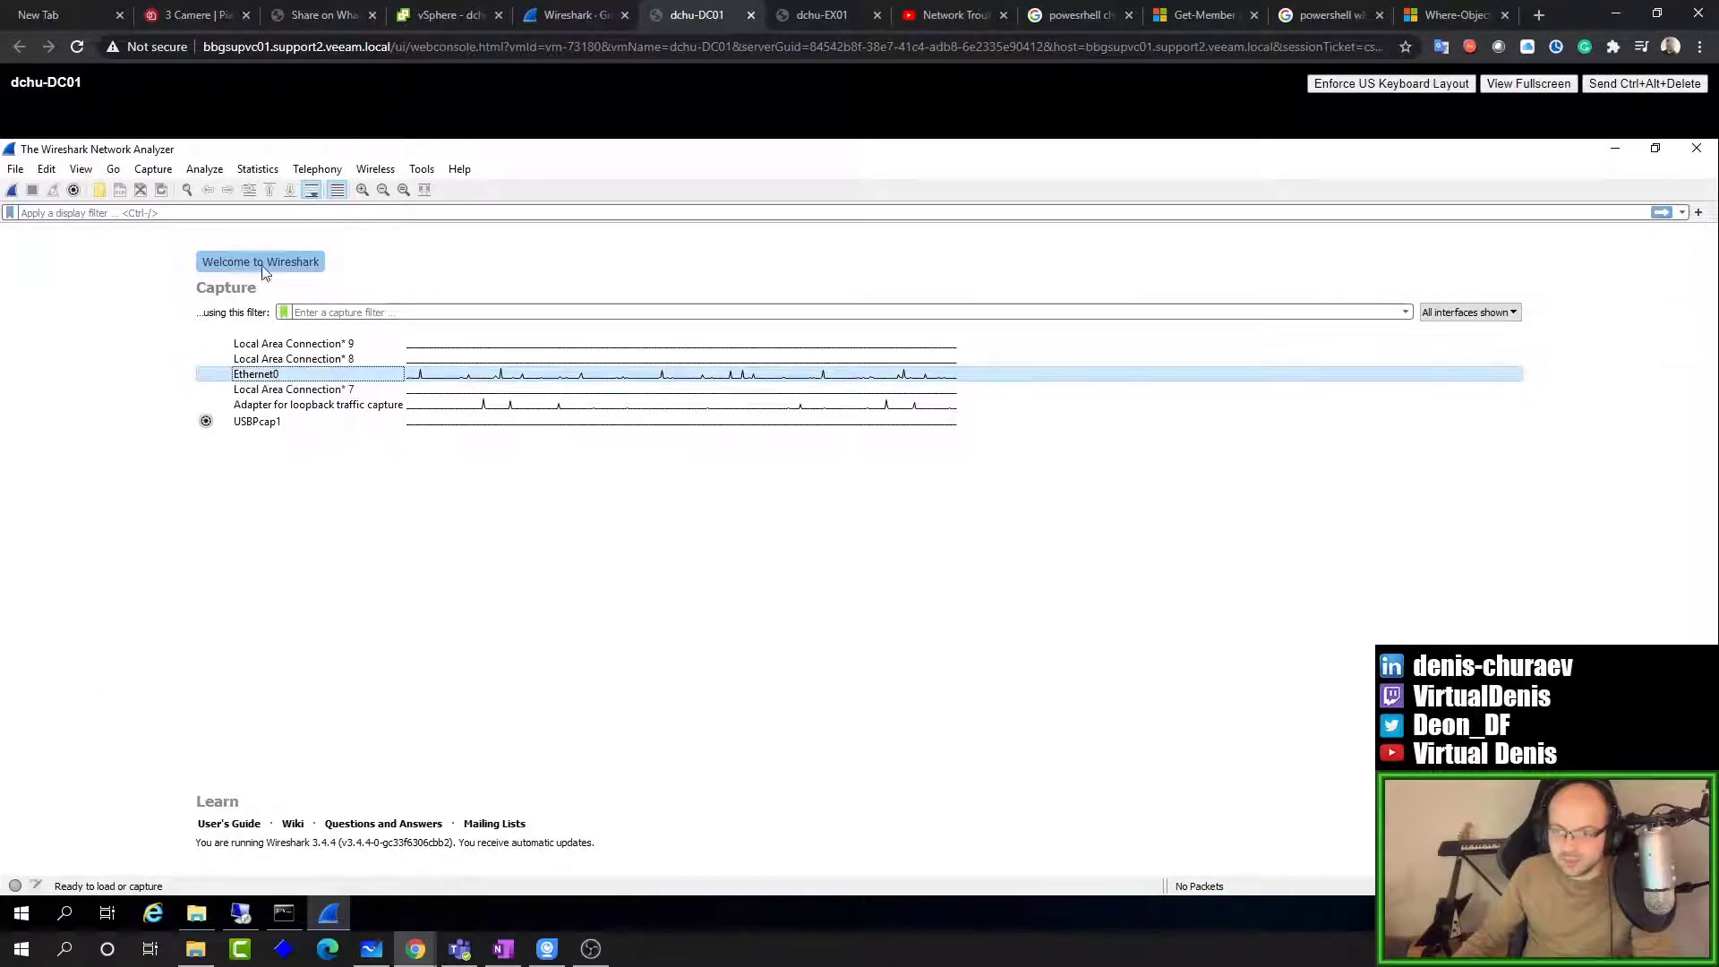
click(301, 311)
text((host 1)
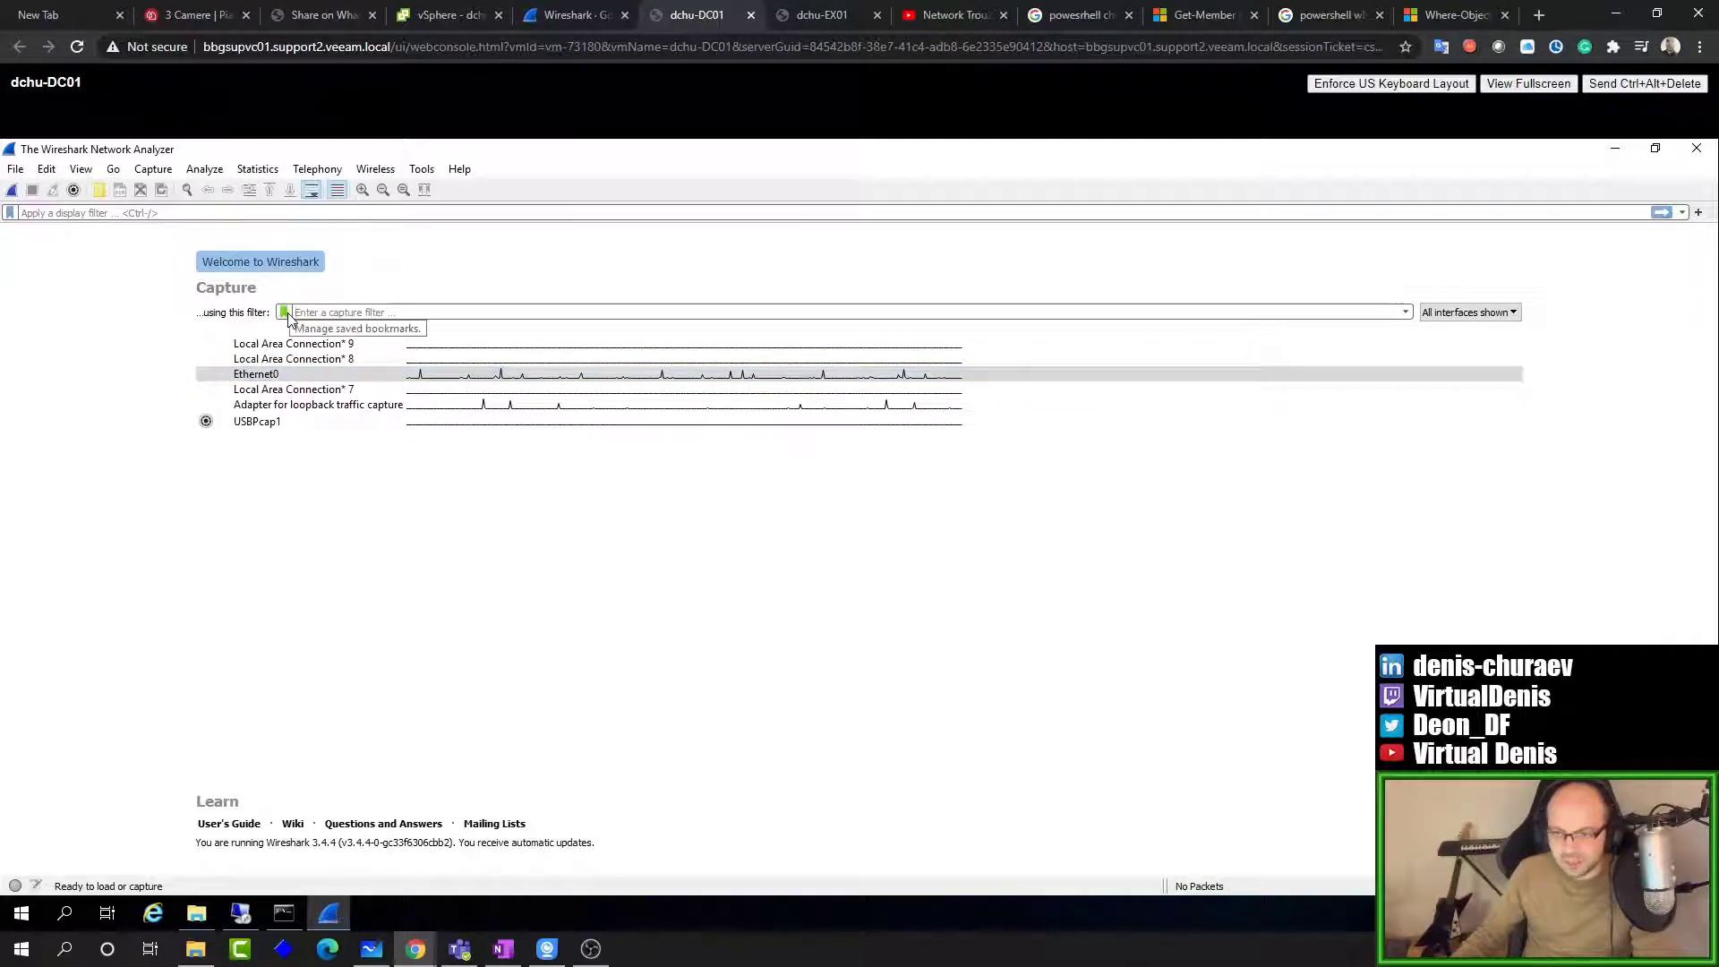
text(72.1)
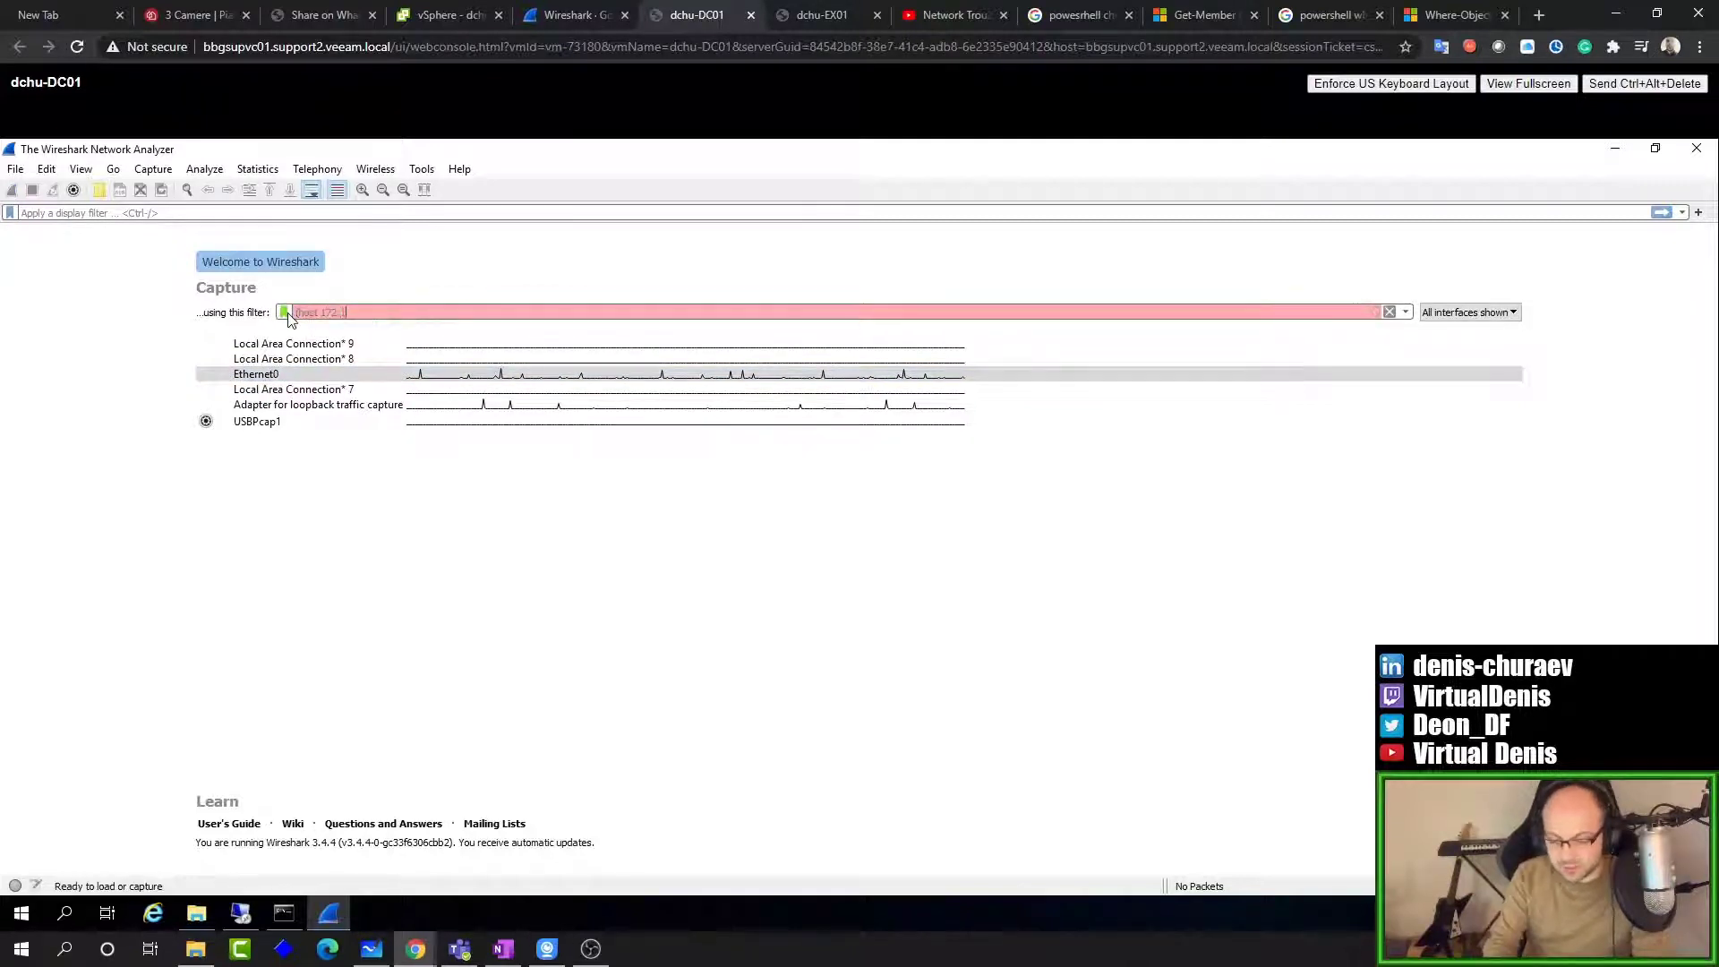
text(68.0.2)
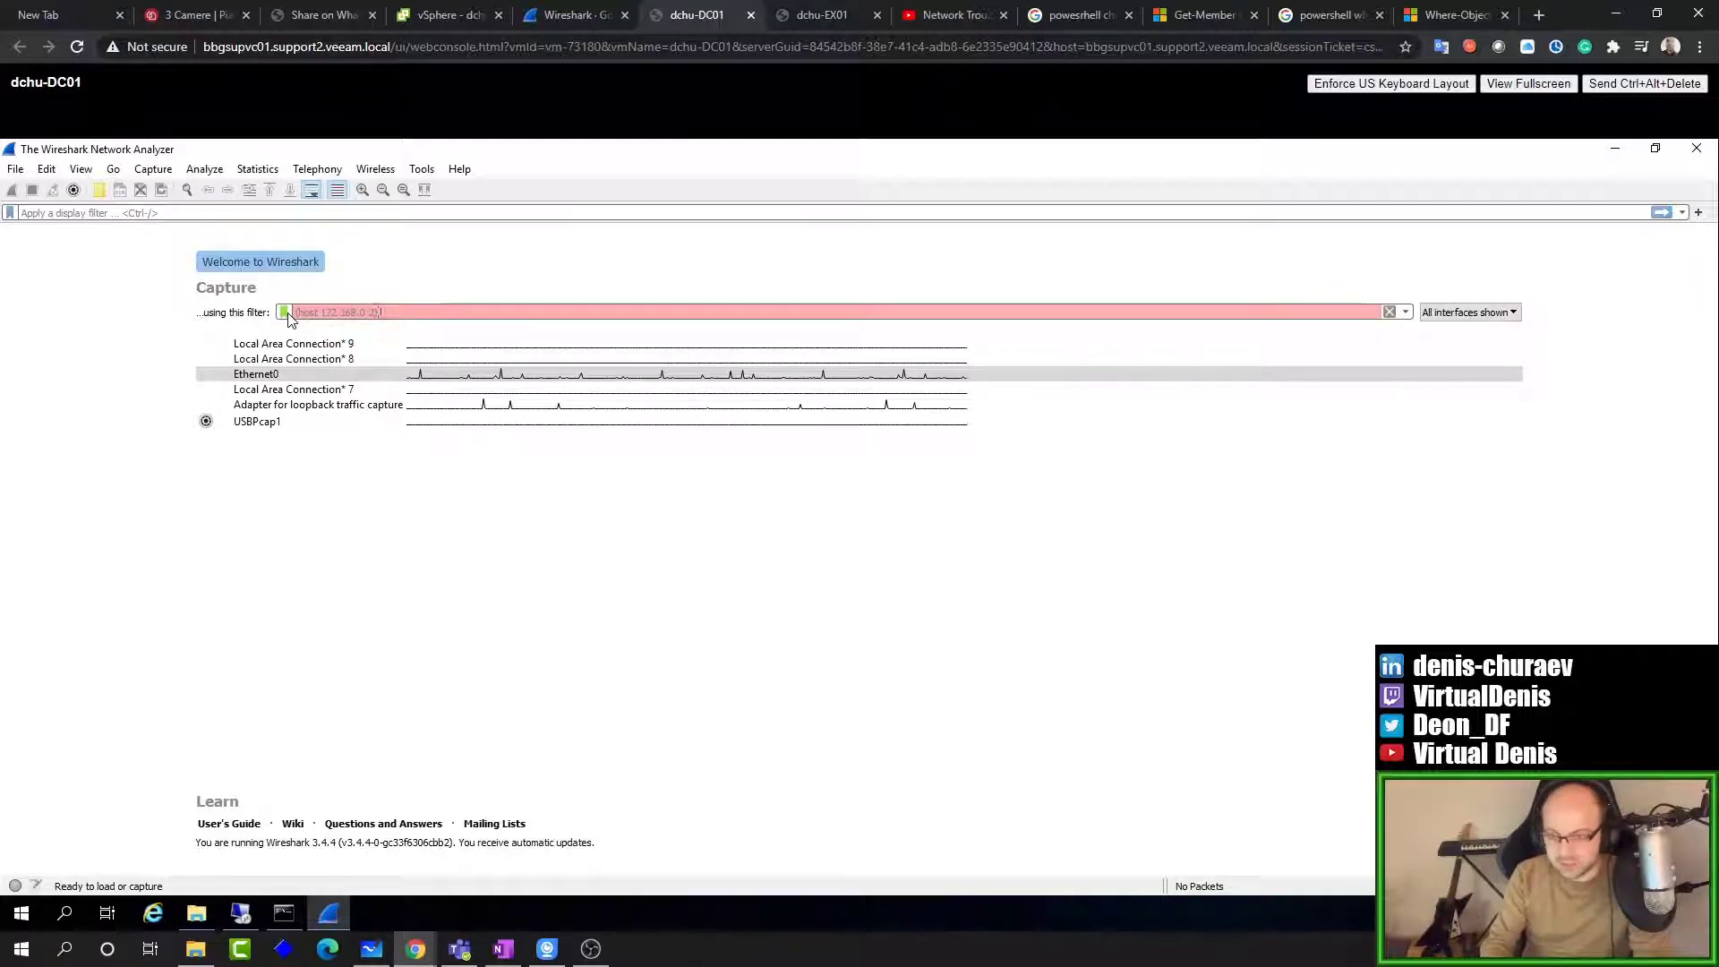
text() and (t)
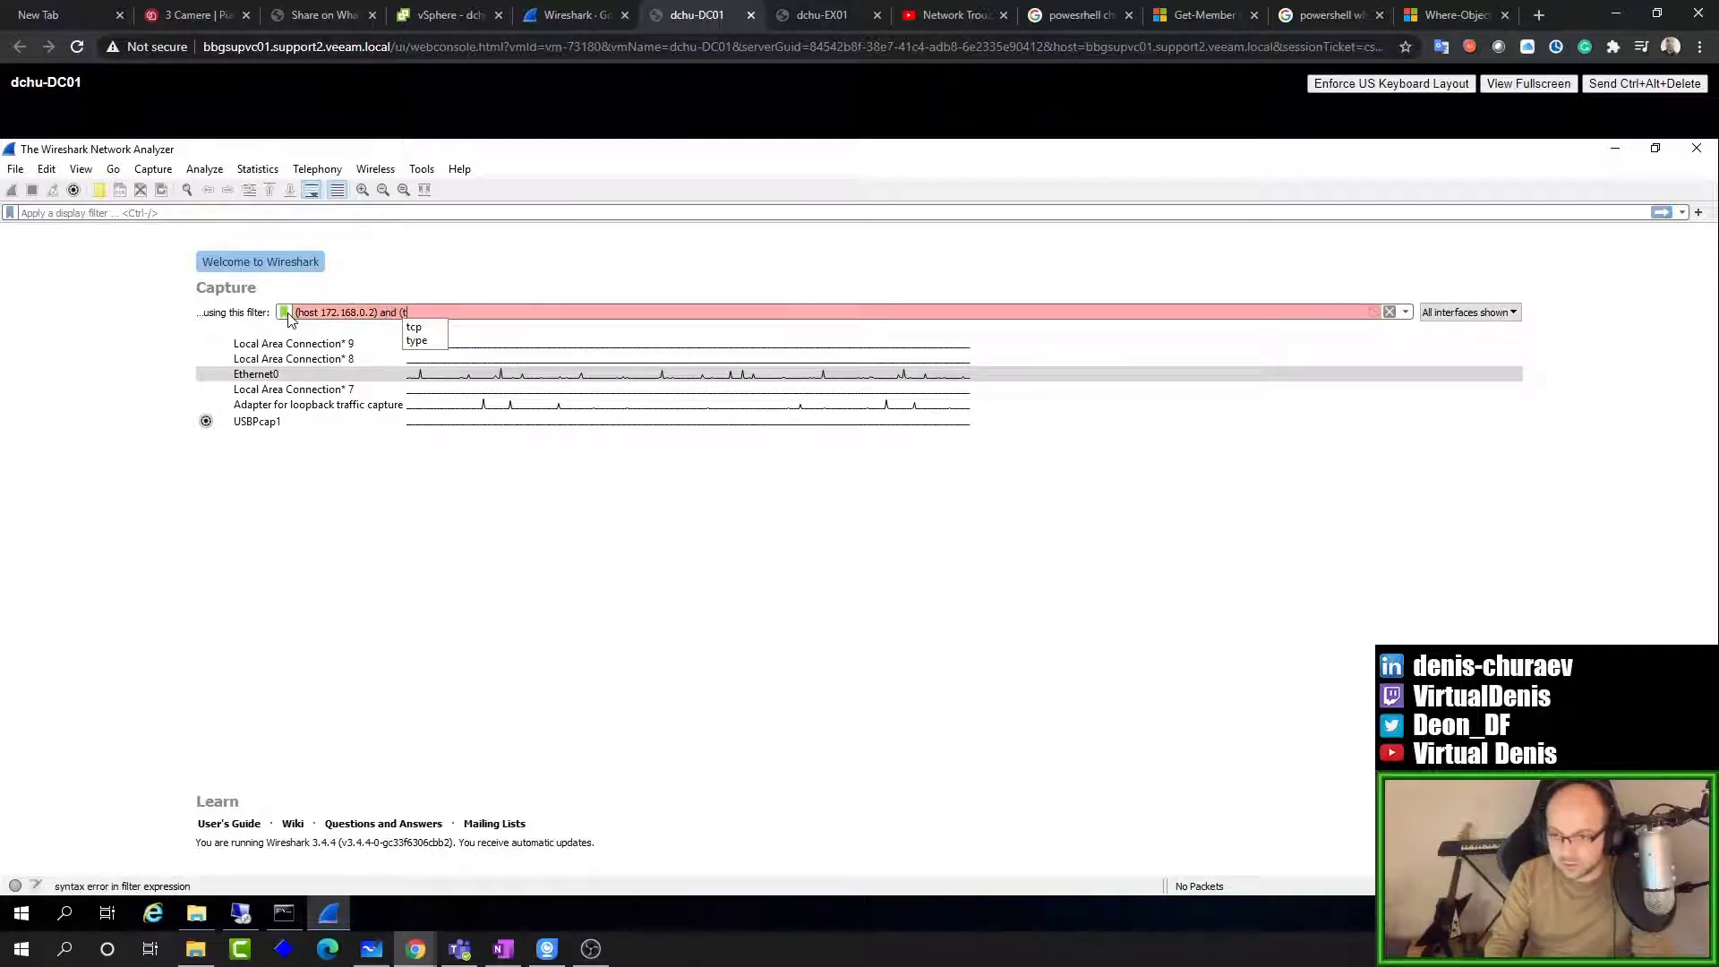
text(cp port 3389)
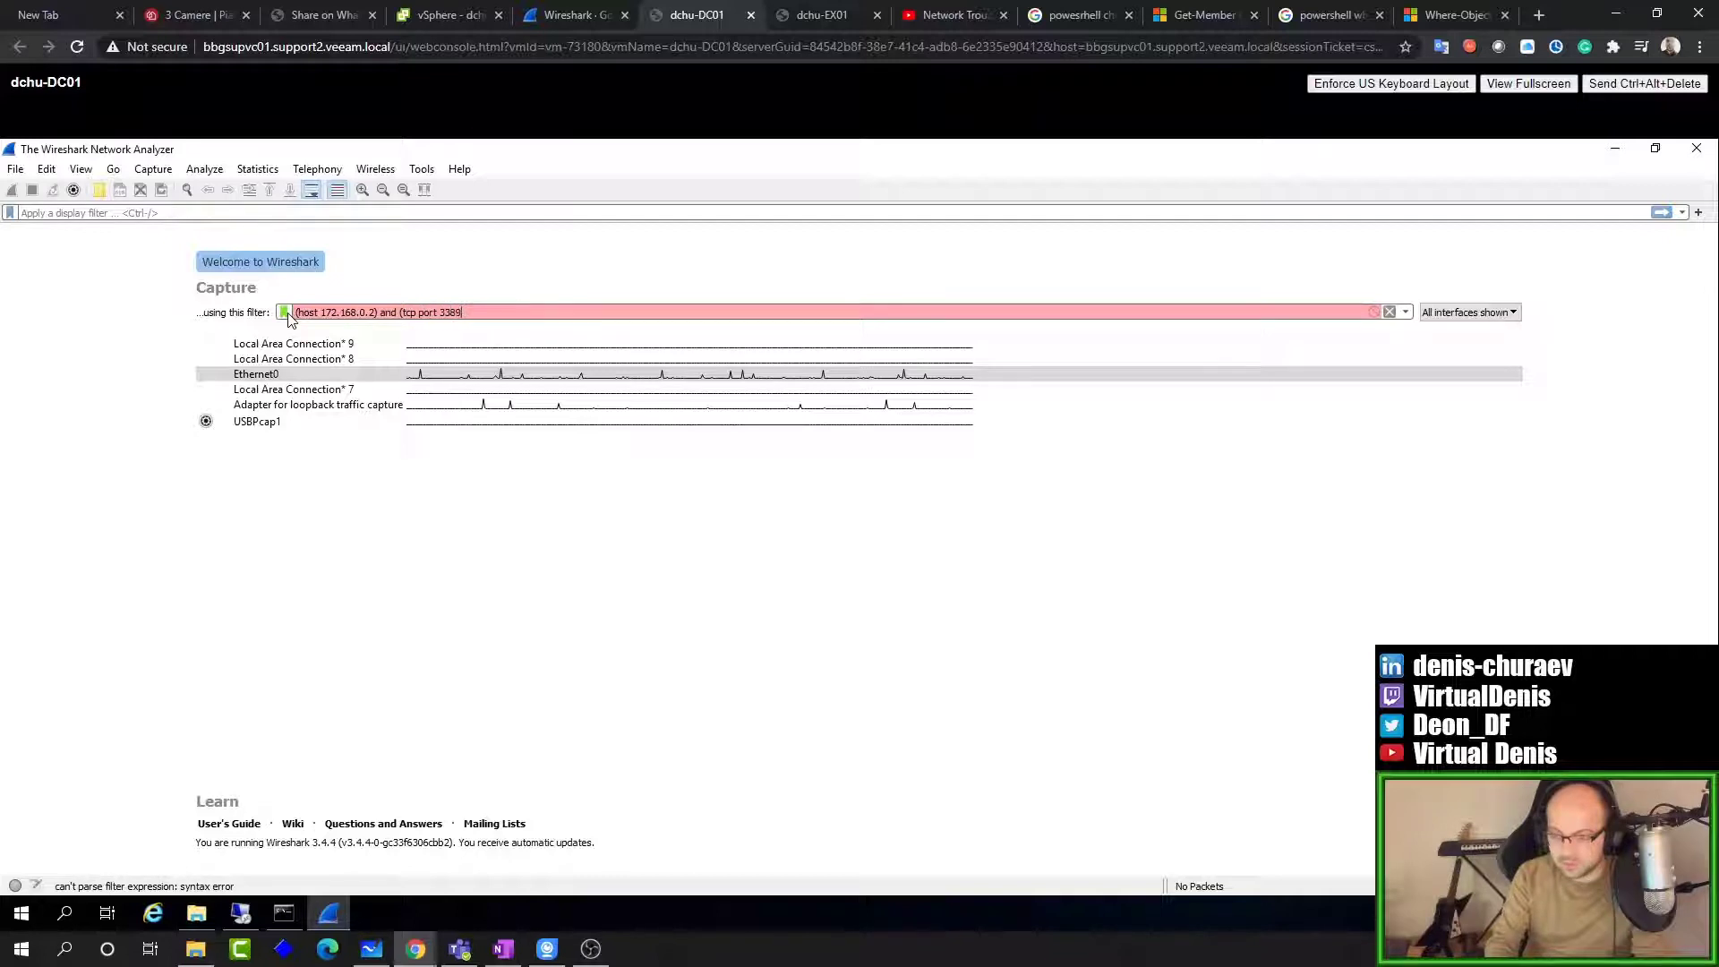
text())
Step: On dchu-EX01, enter the capture filter "tcp port 3389" for the Ethernet0 interface
click(801, 14)
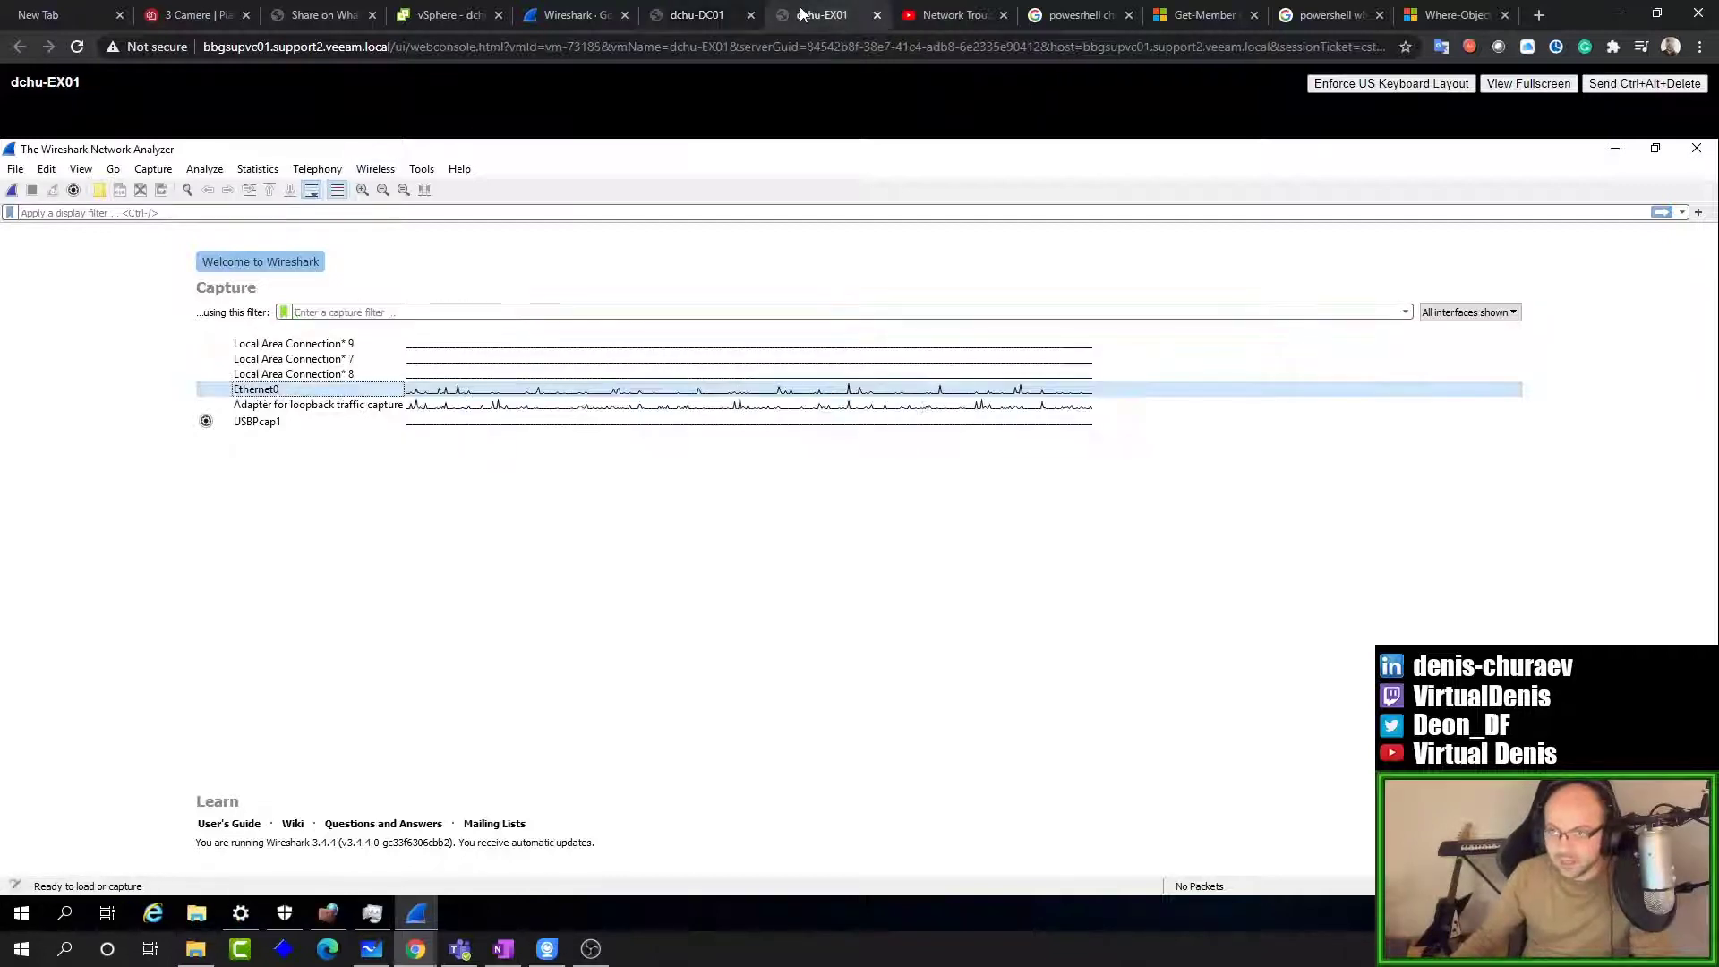
click(342, 314)
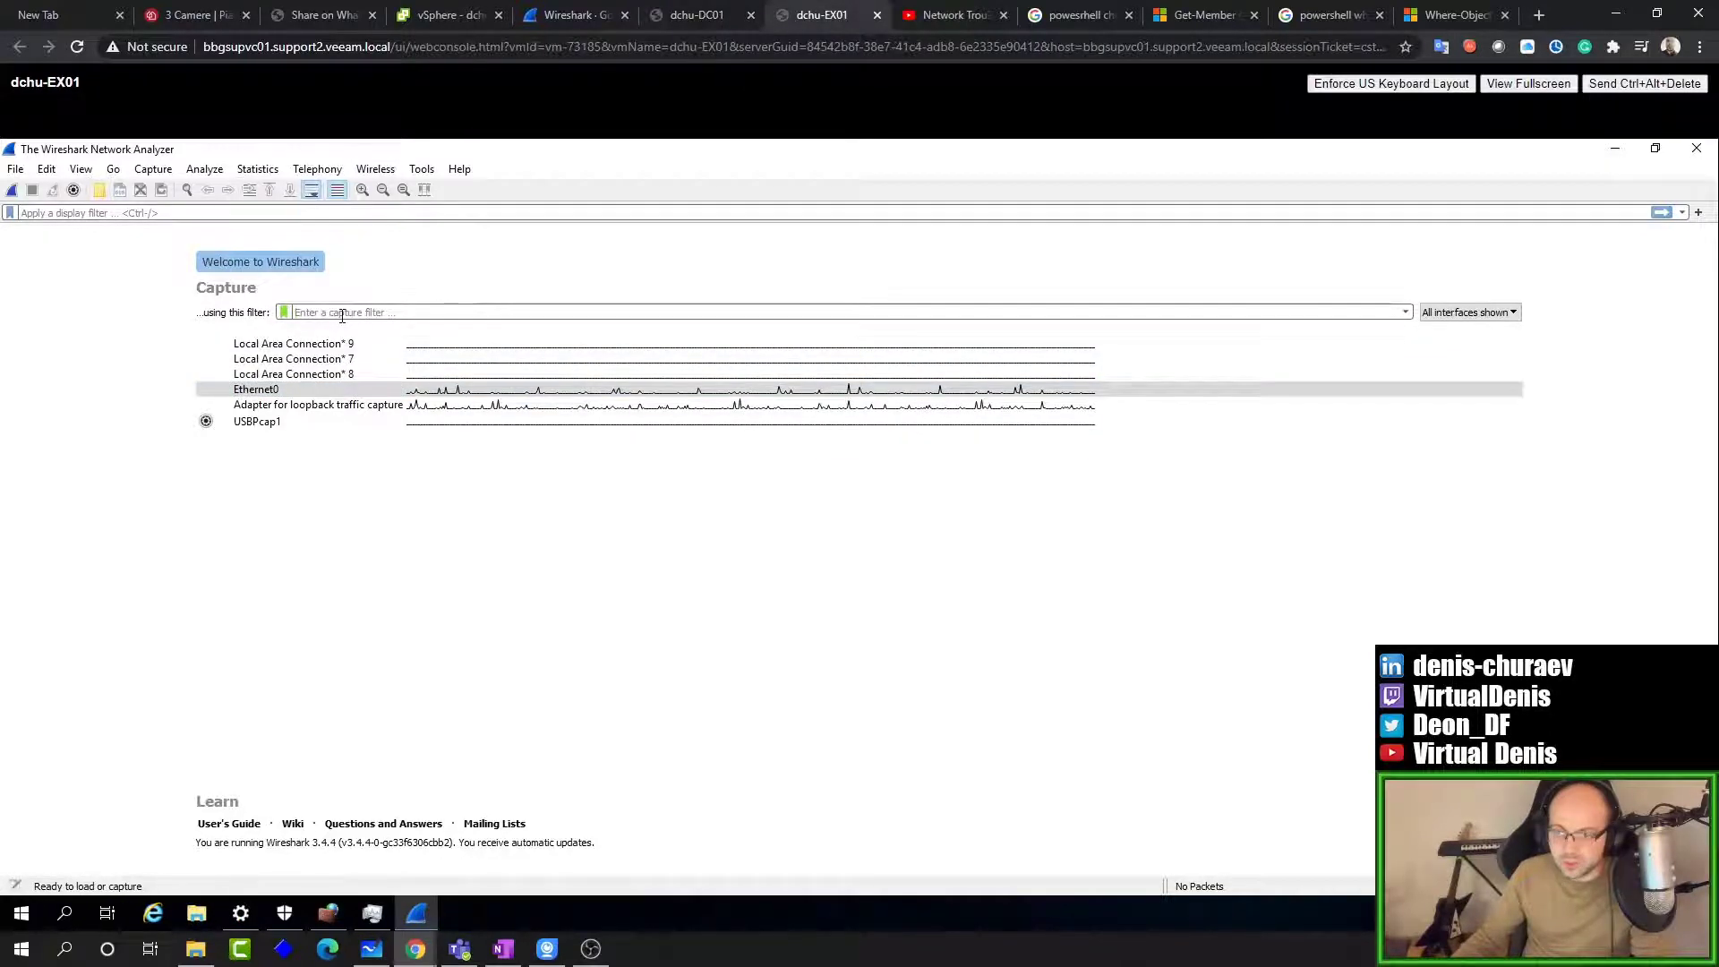
text(tcp por)
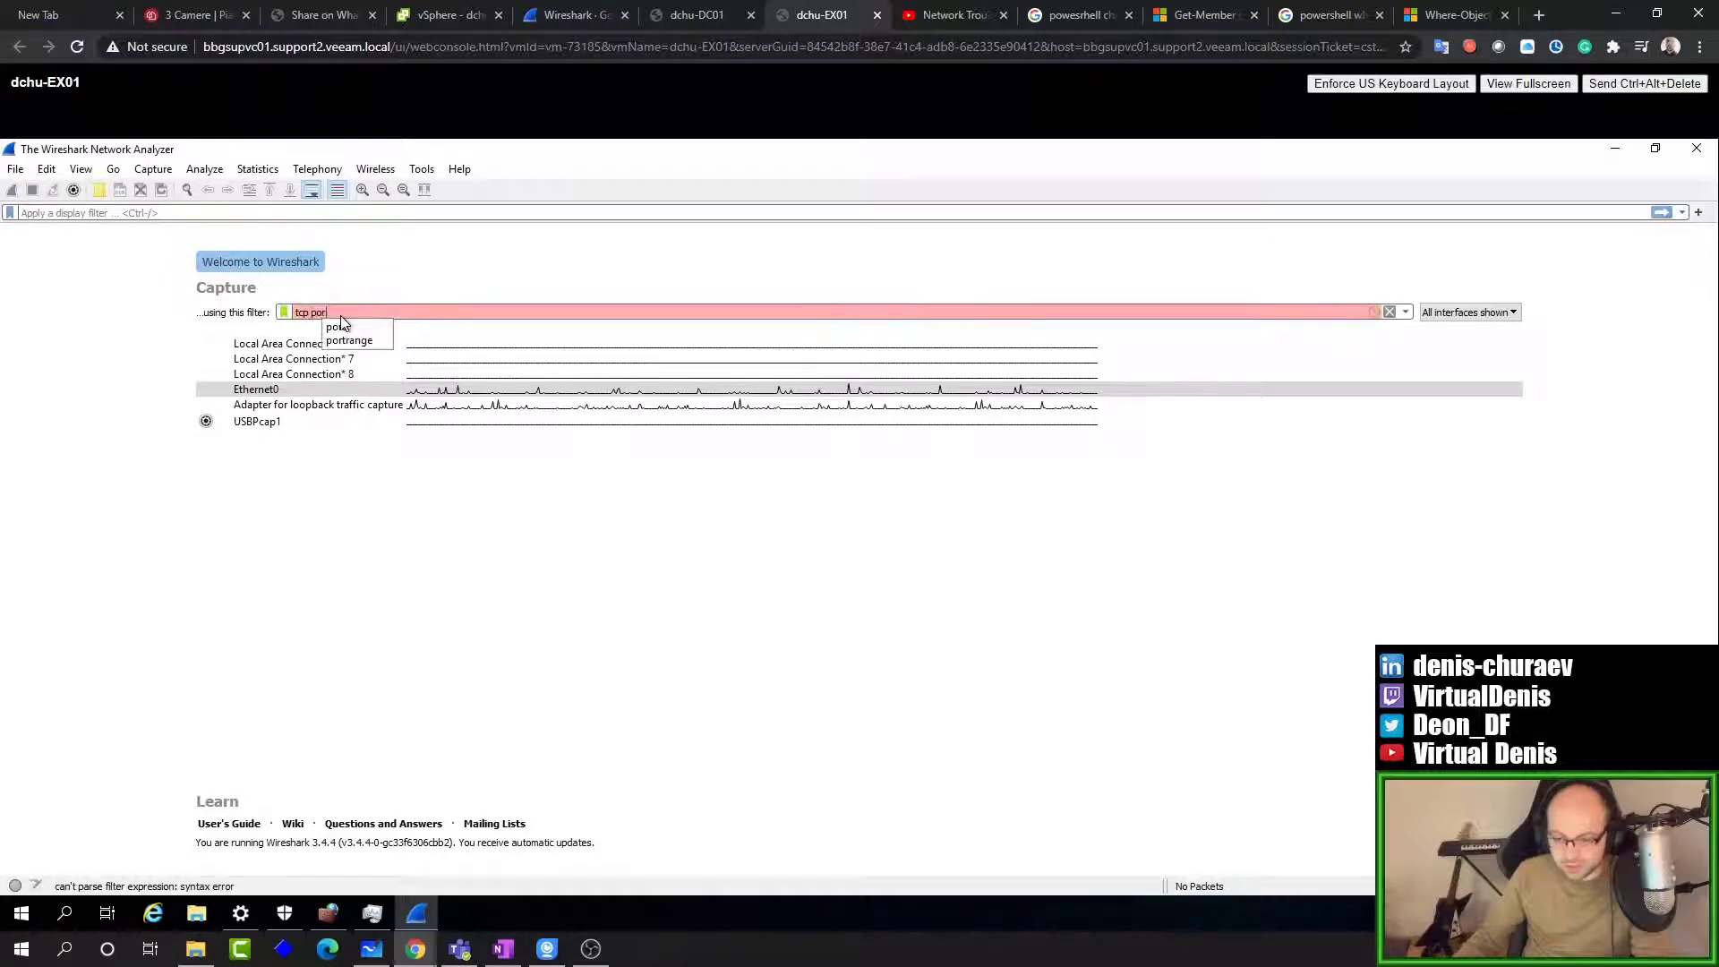
text(t 3390)
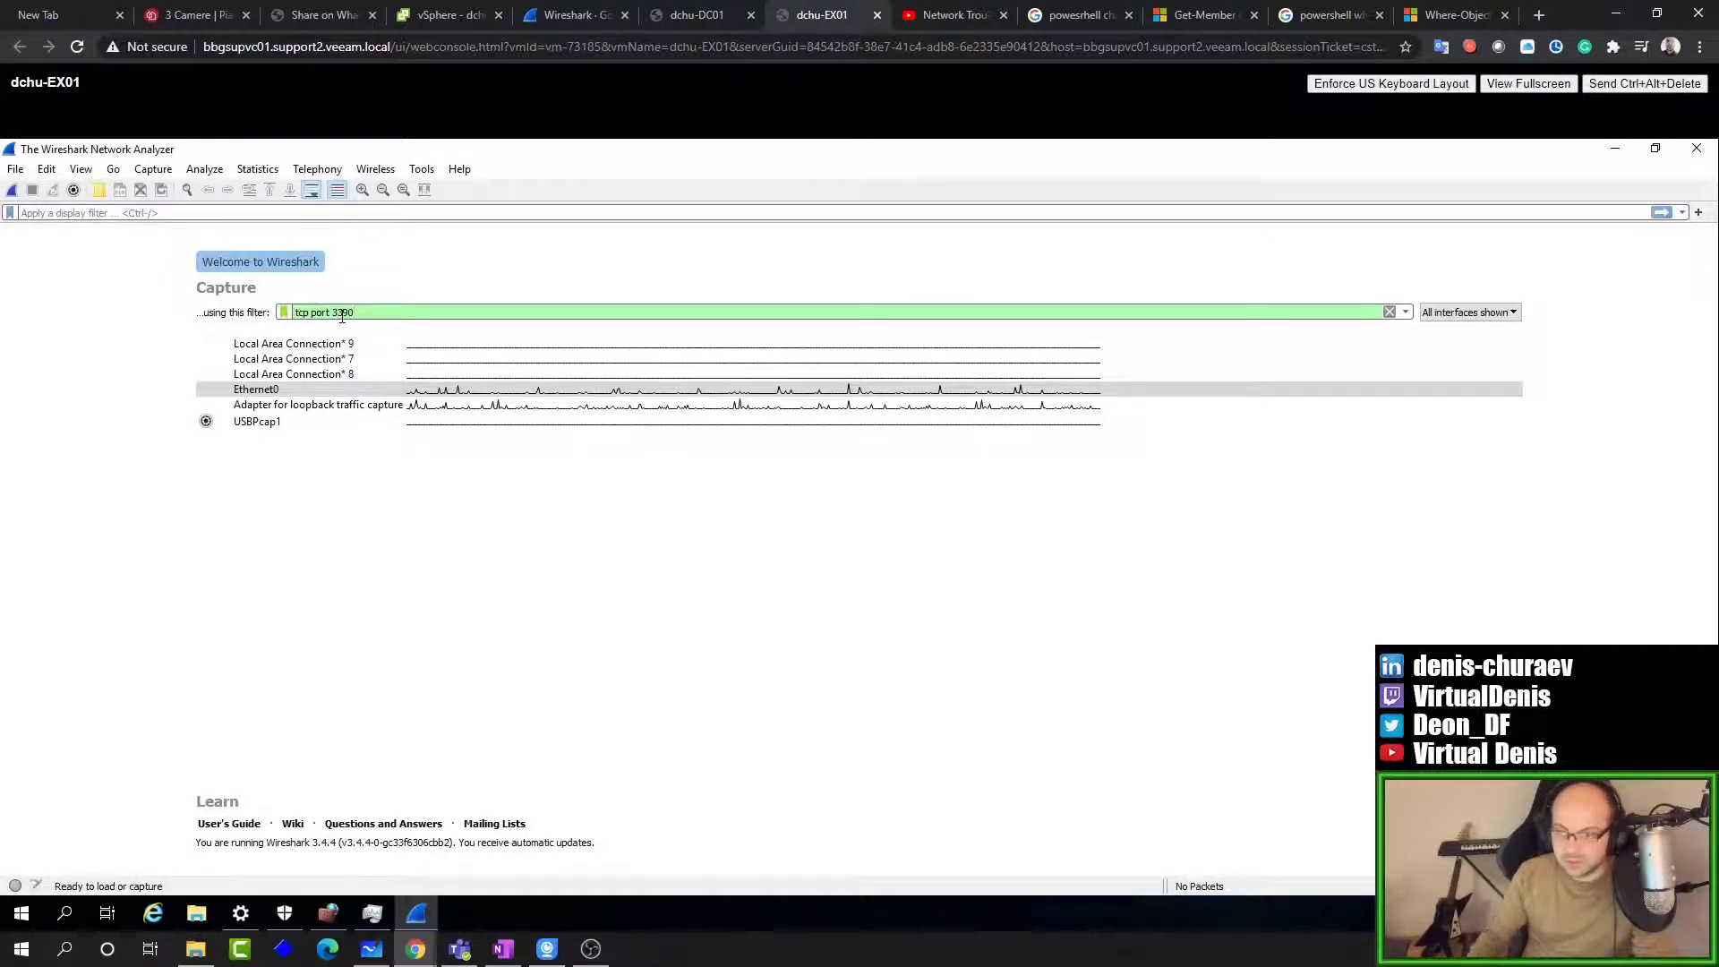
key(BackSpace)
key(BackSpace)
text(89)
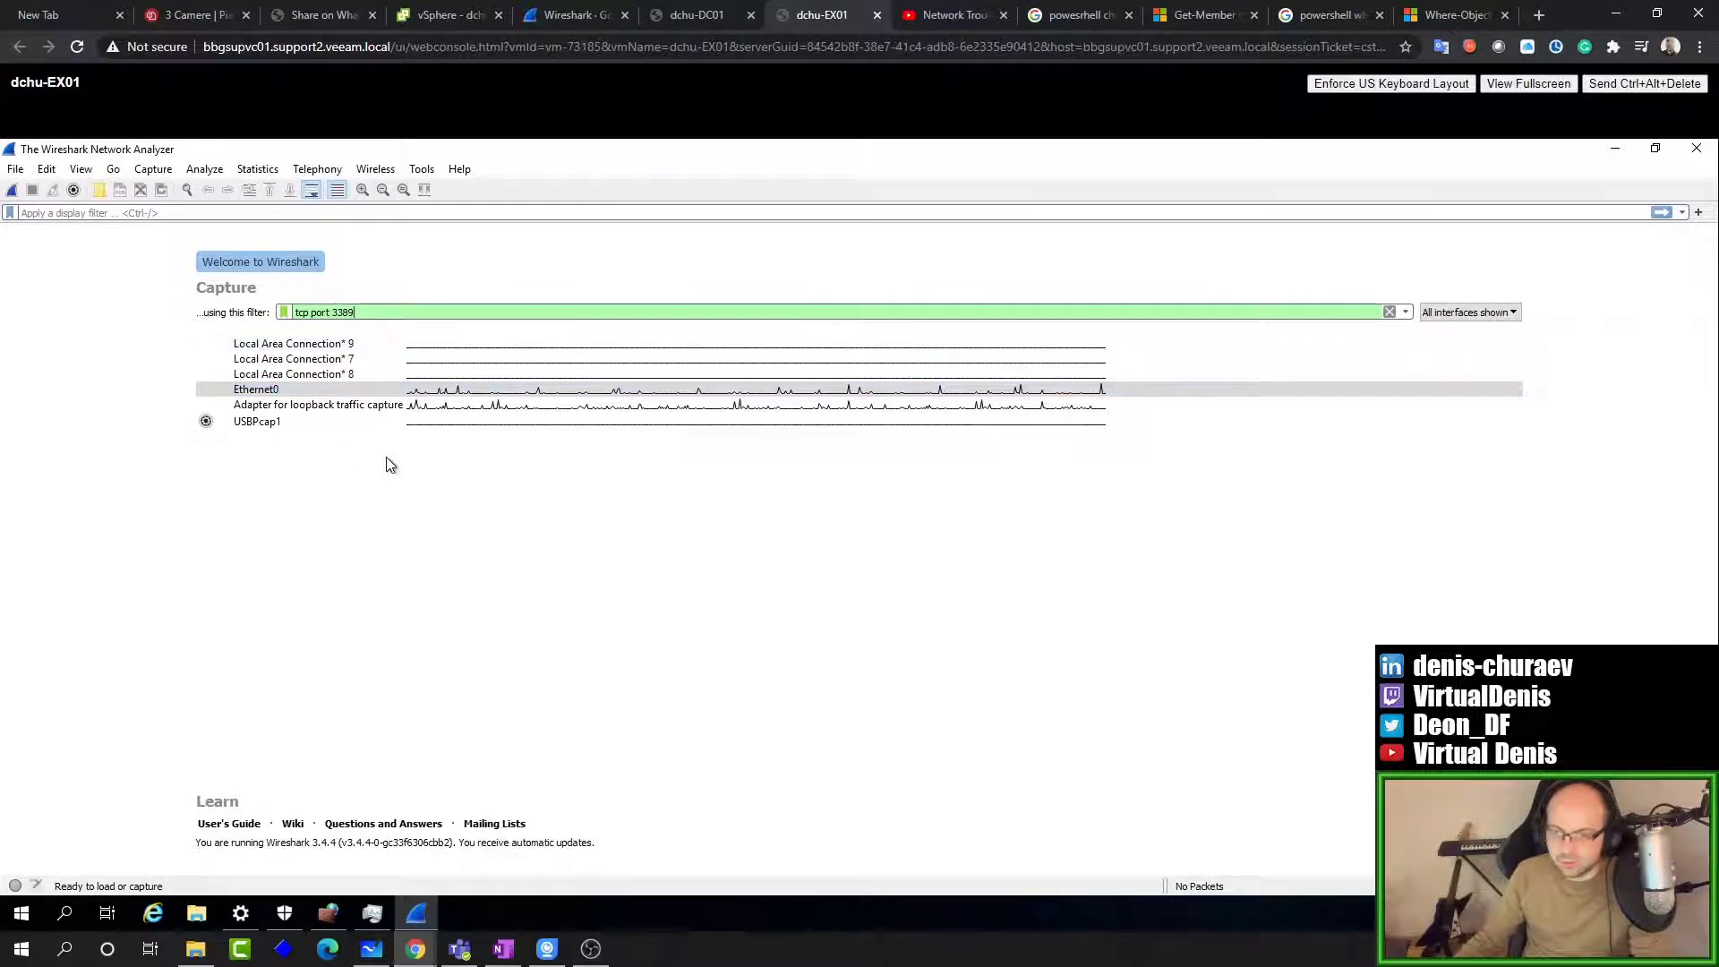
Step: Compare the capture filters on both machines, and start the Ethernet0 capture on dchu-DC01 and on dchu-EX01
click(707, 16)
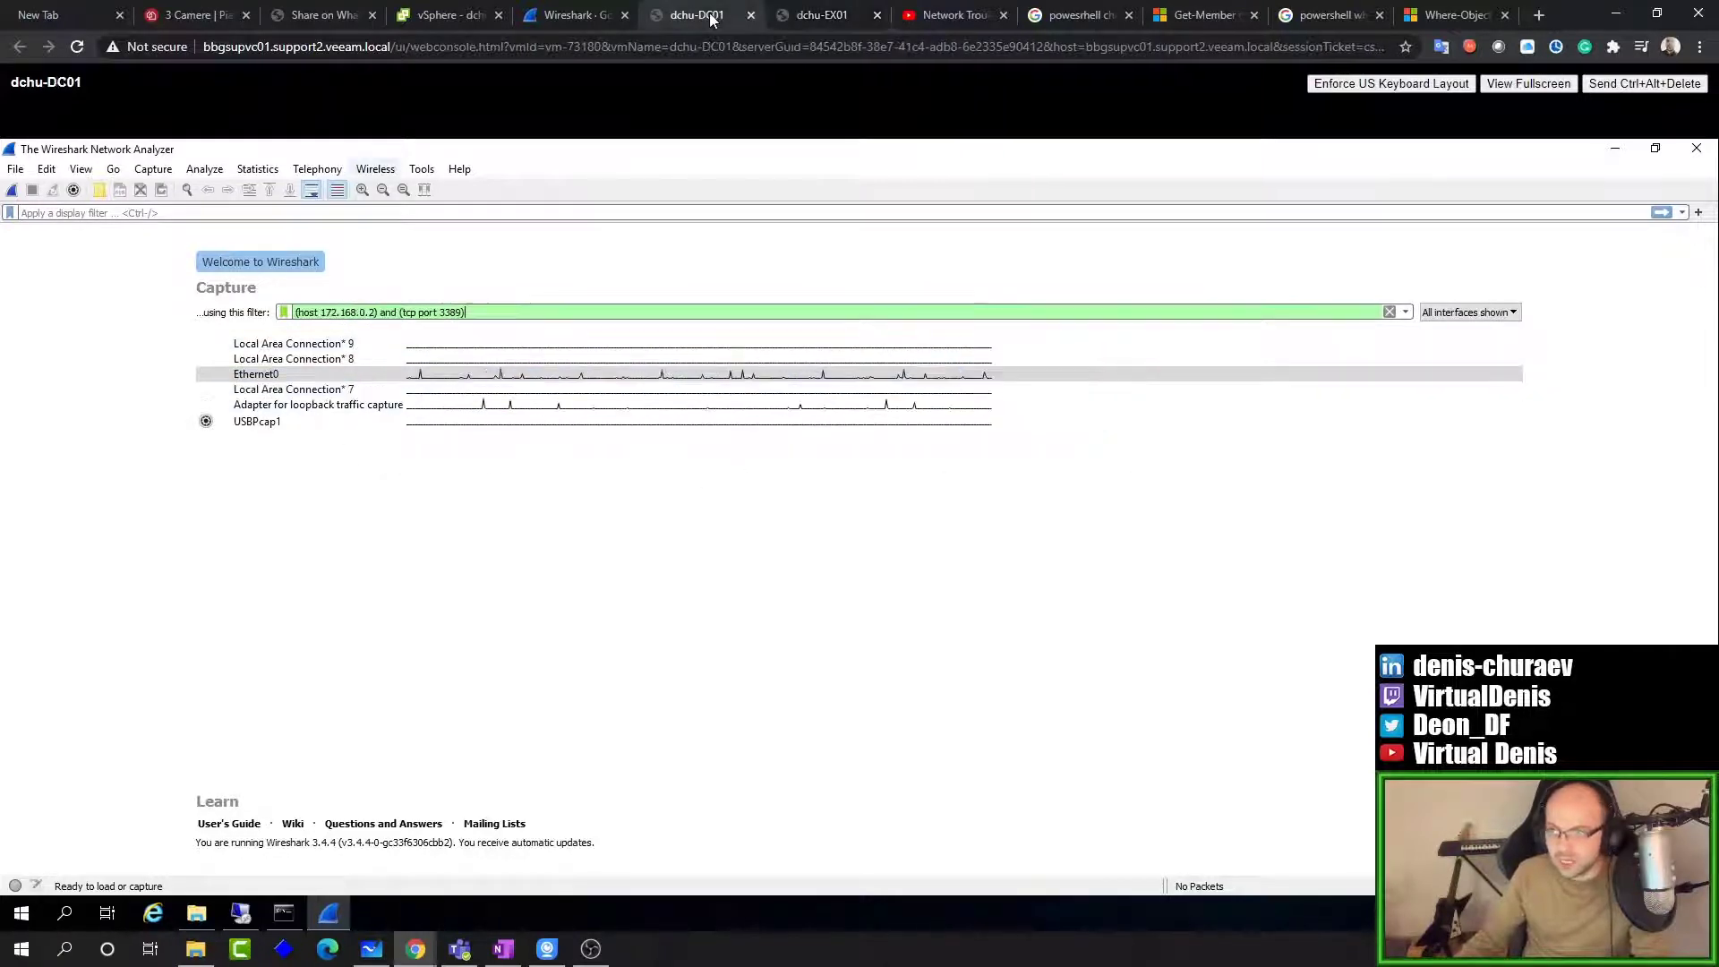
click(810, 15)
click(703, 15)
click(802, 17)
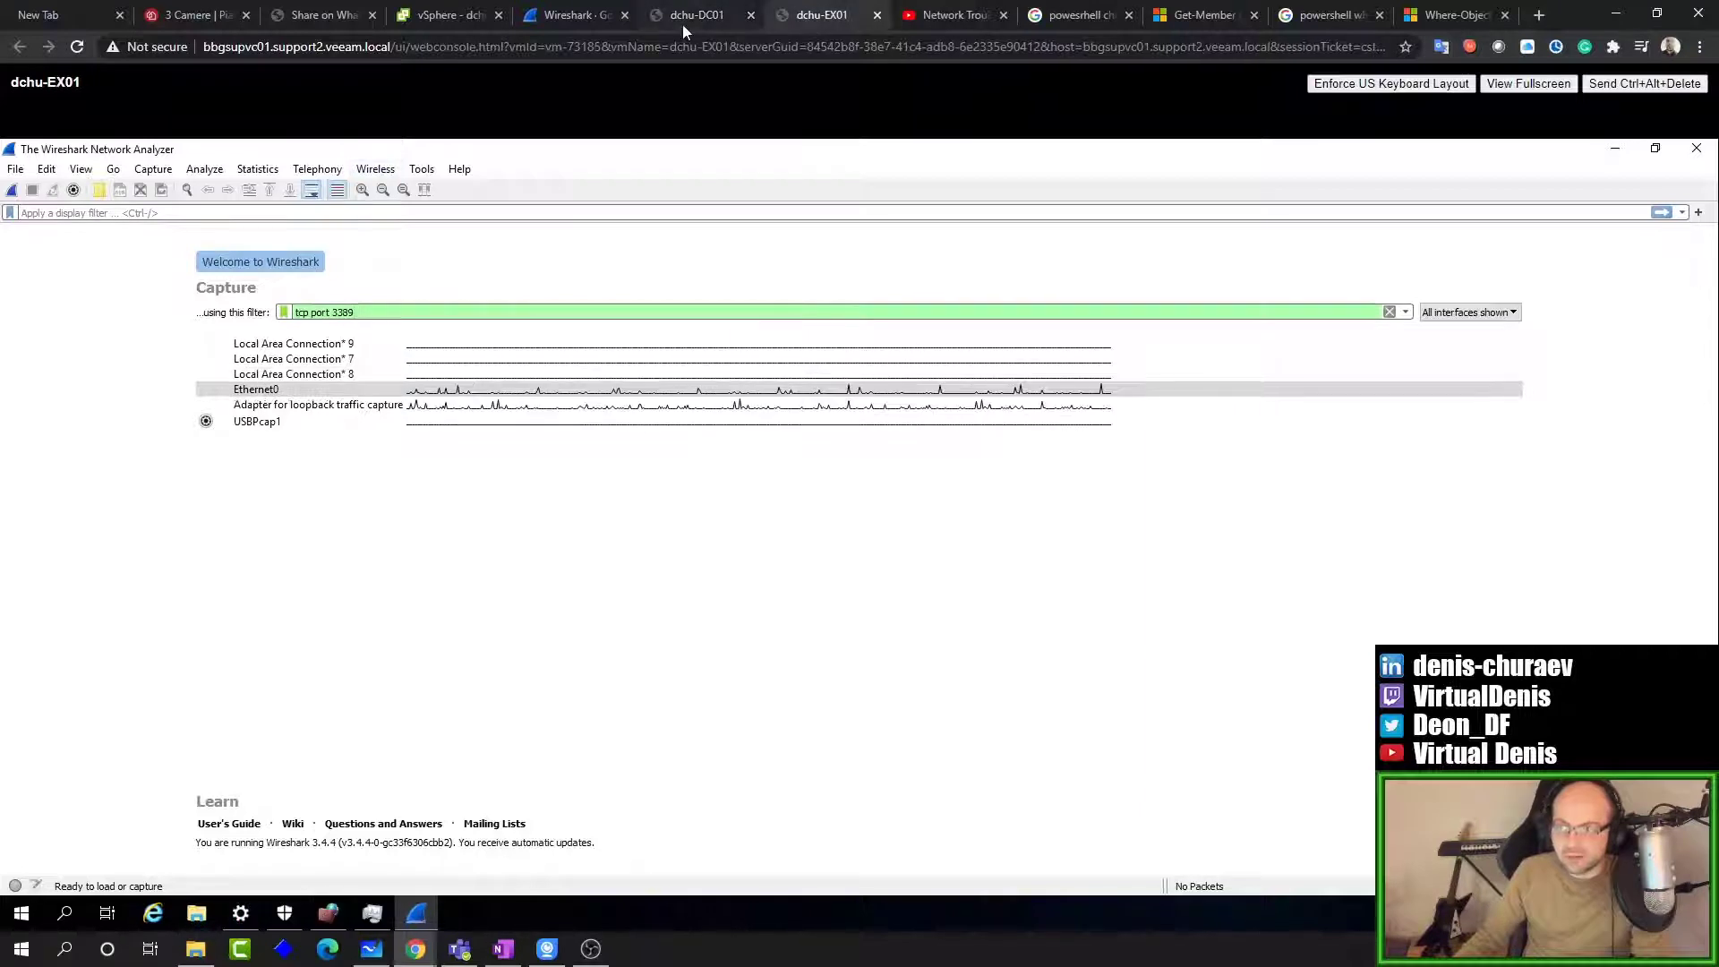
click(682, 18)
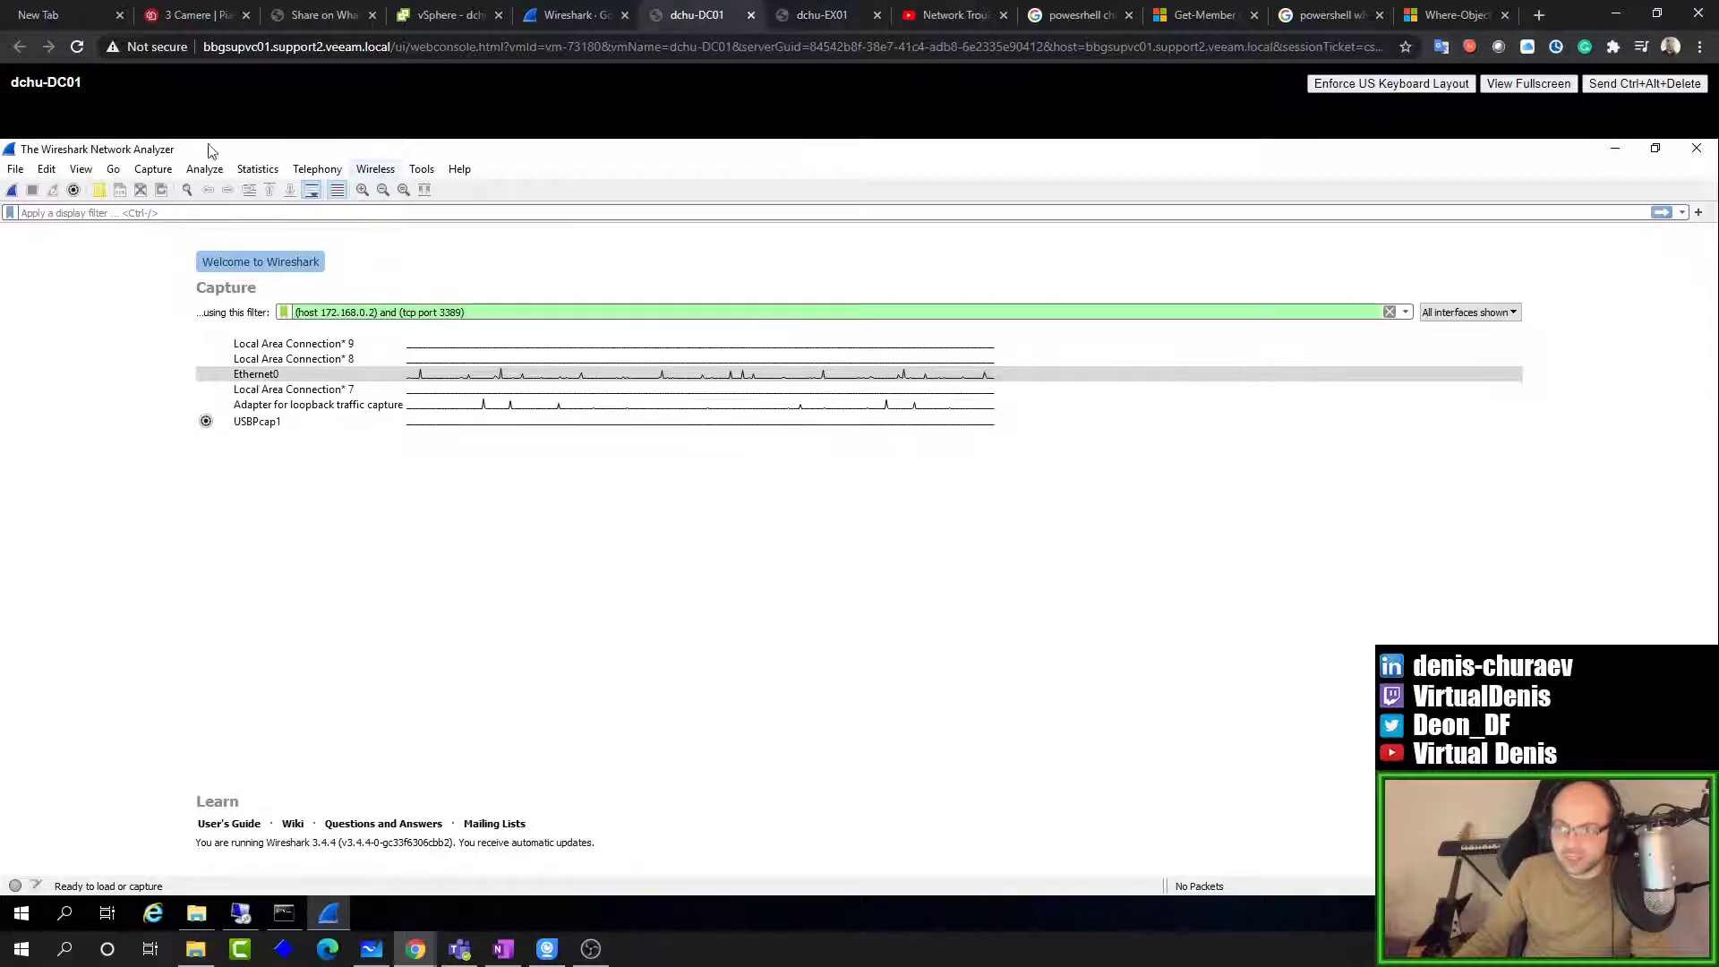
click(13, 191)
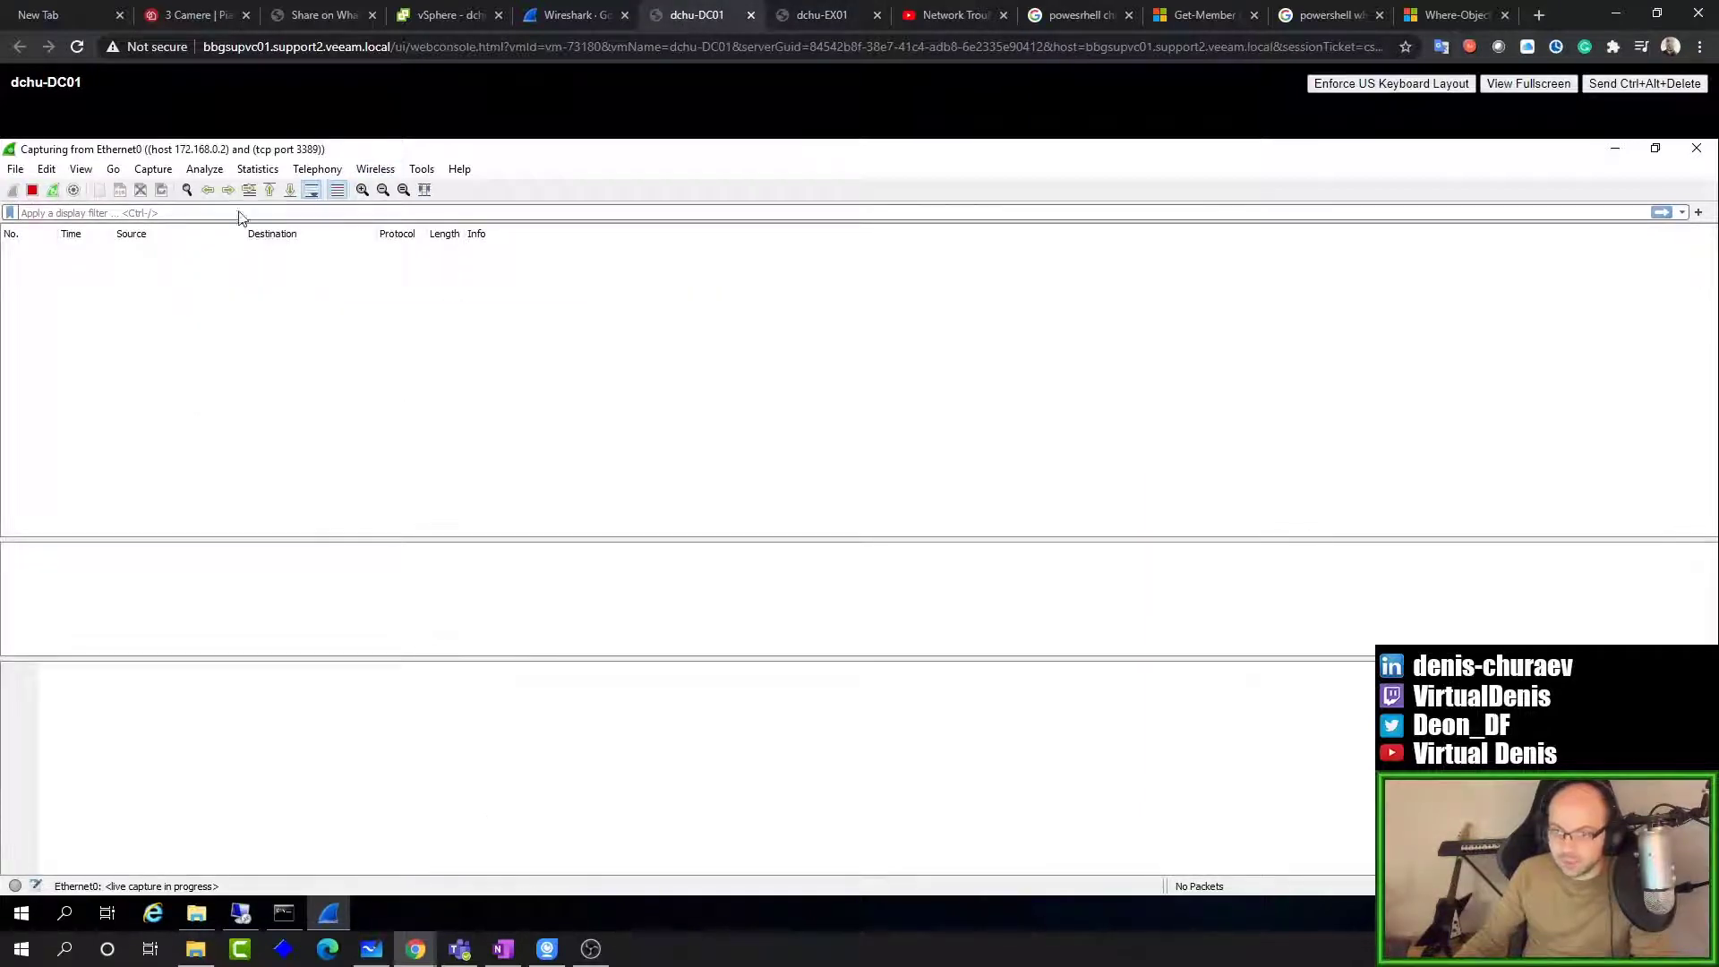
click(819, 16)
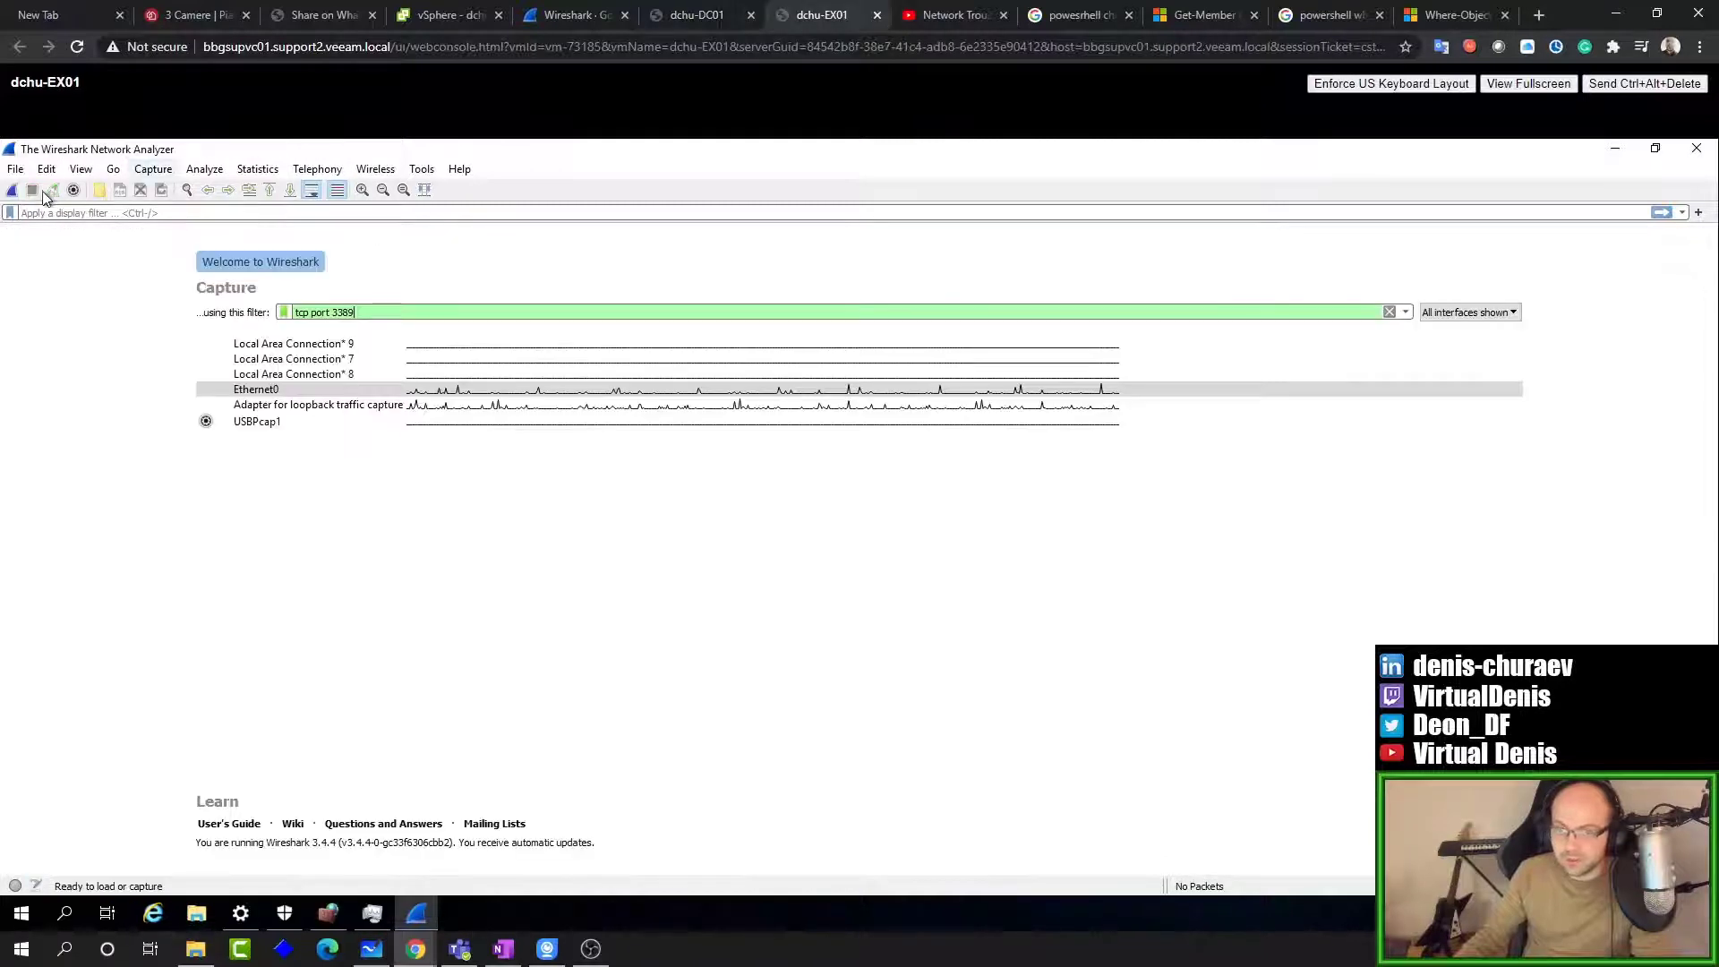
click(13, 191)
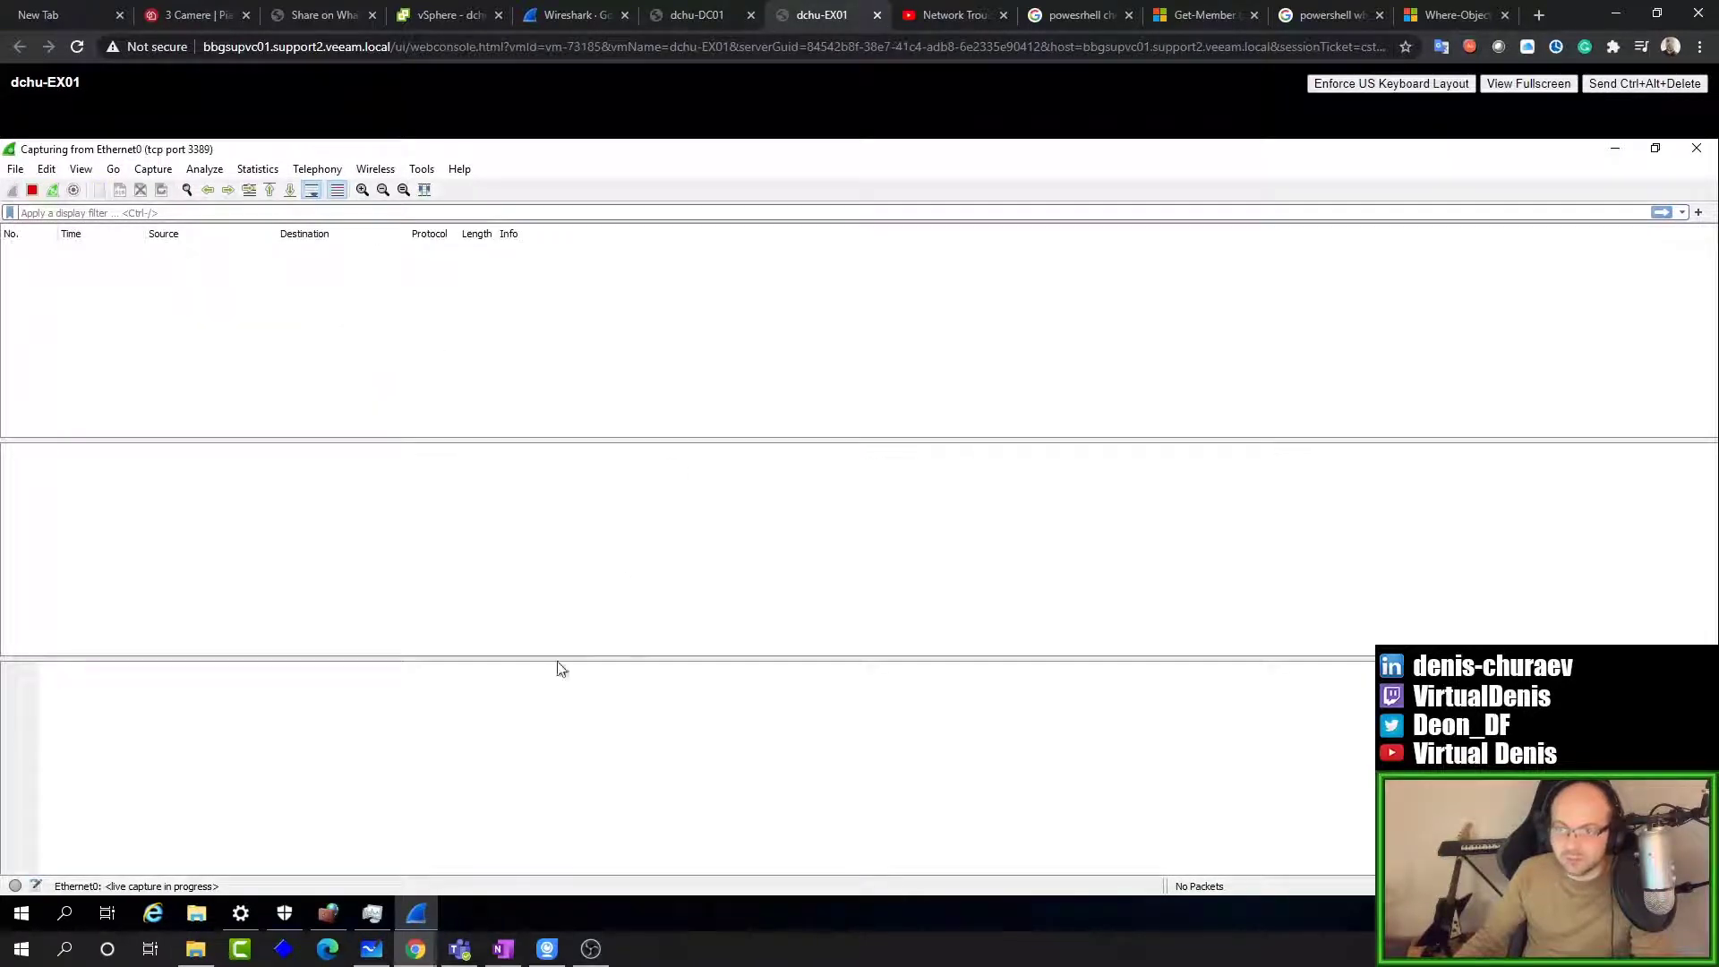
Step: From dchu-DC01, start a Remote Desktop connection to dchu-ex01 while the captures are running
click(729, 24)
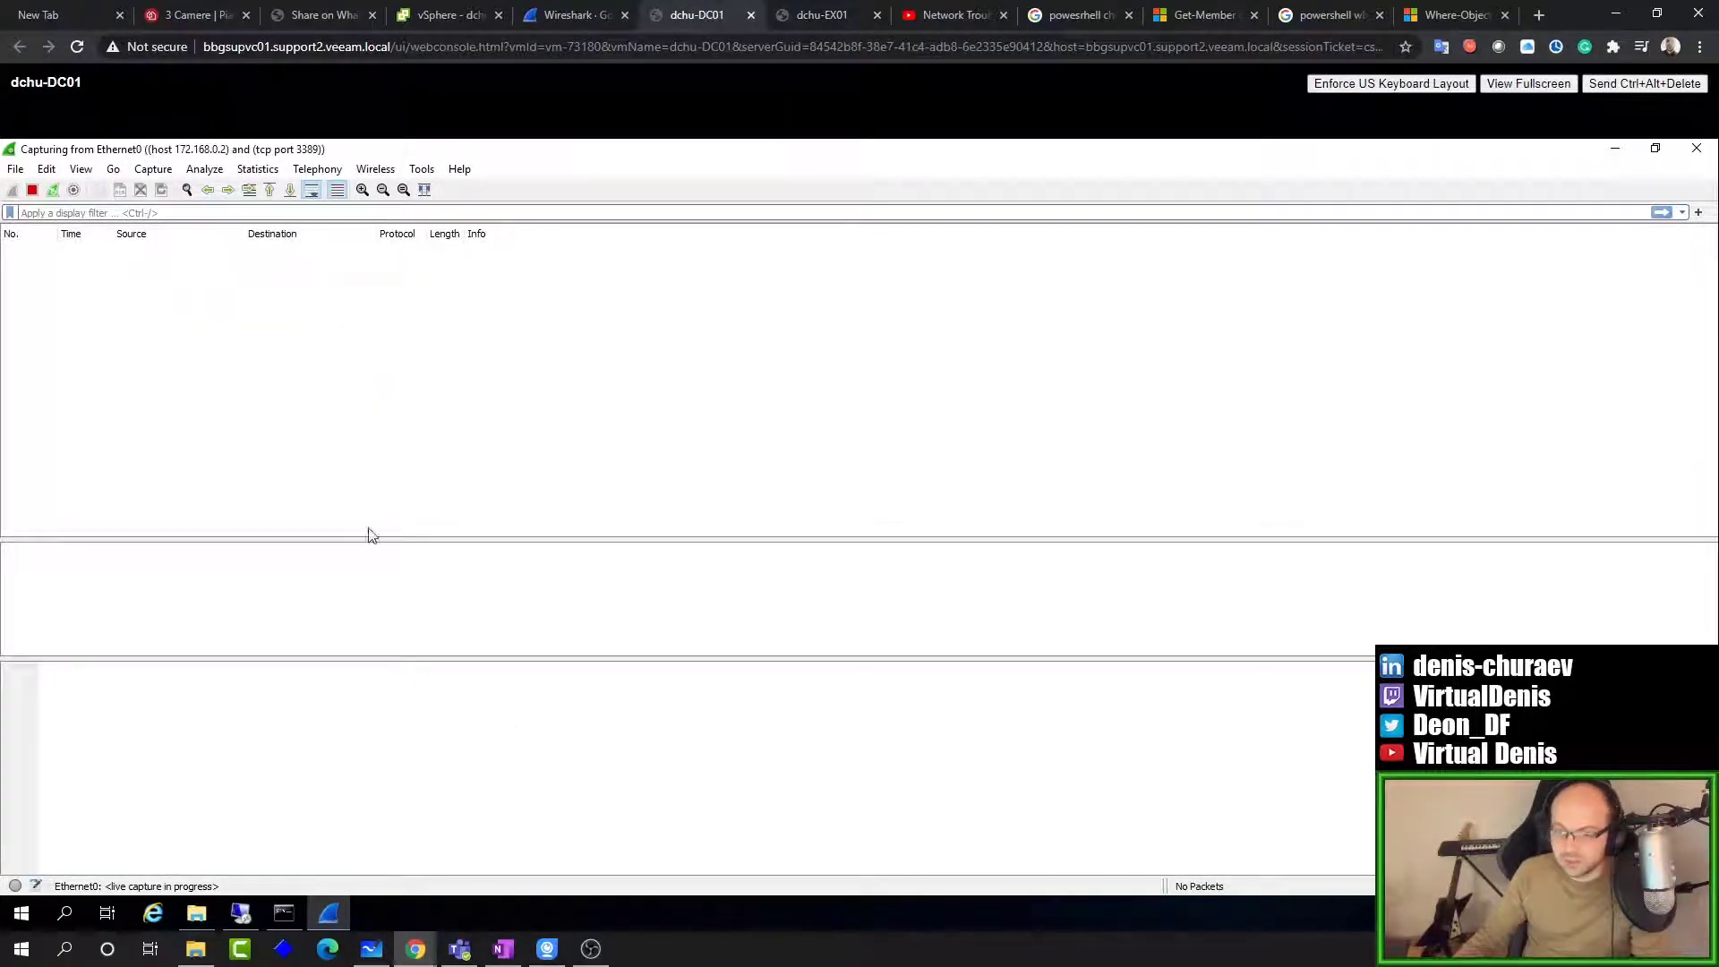
click(256, 921)
click(448, 454)
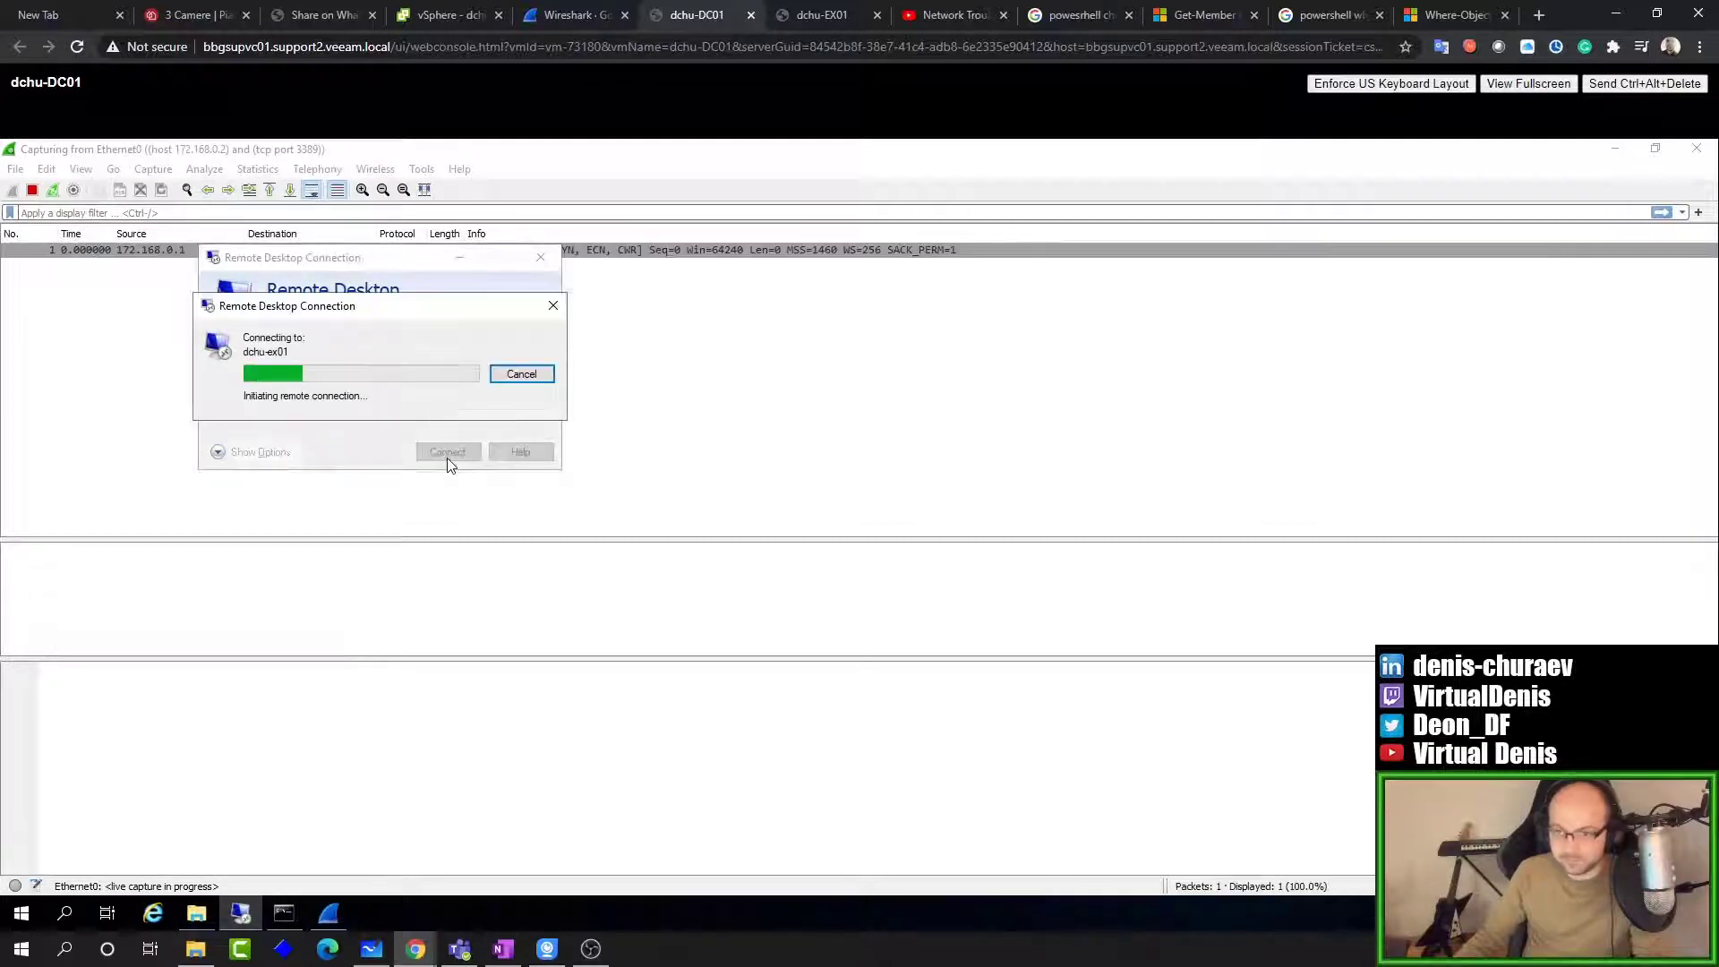
Step: Examine the first captured TCP packet on dchu-DC01 and compare it with the client-server diagram in Microsoft Whiteboard
click(129, 301)
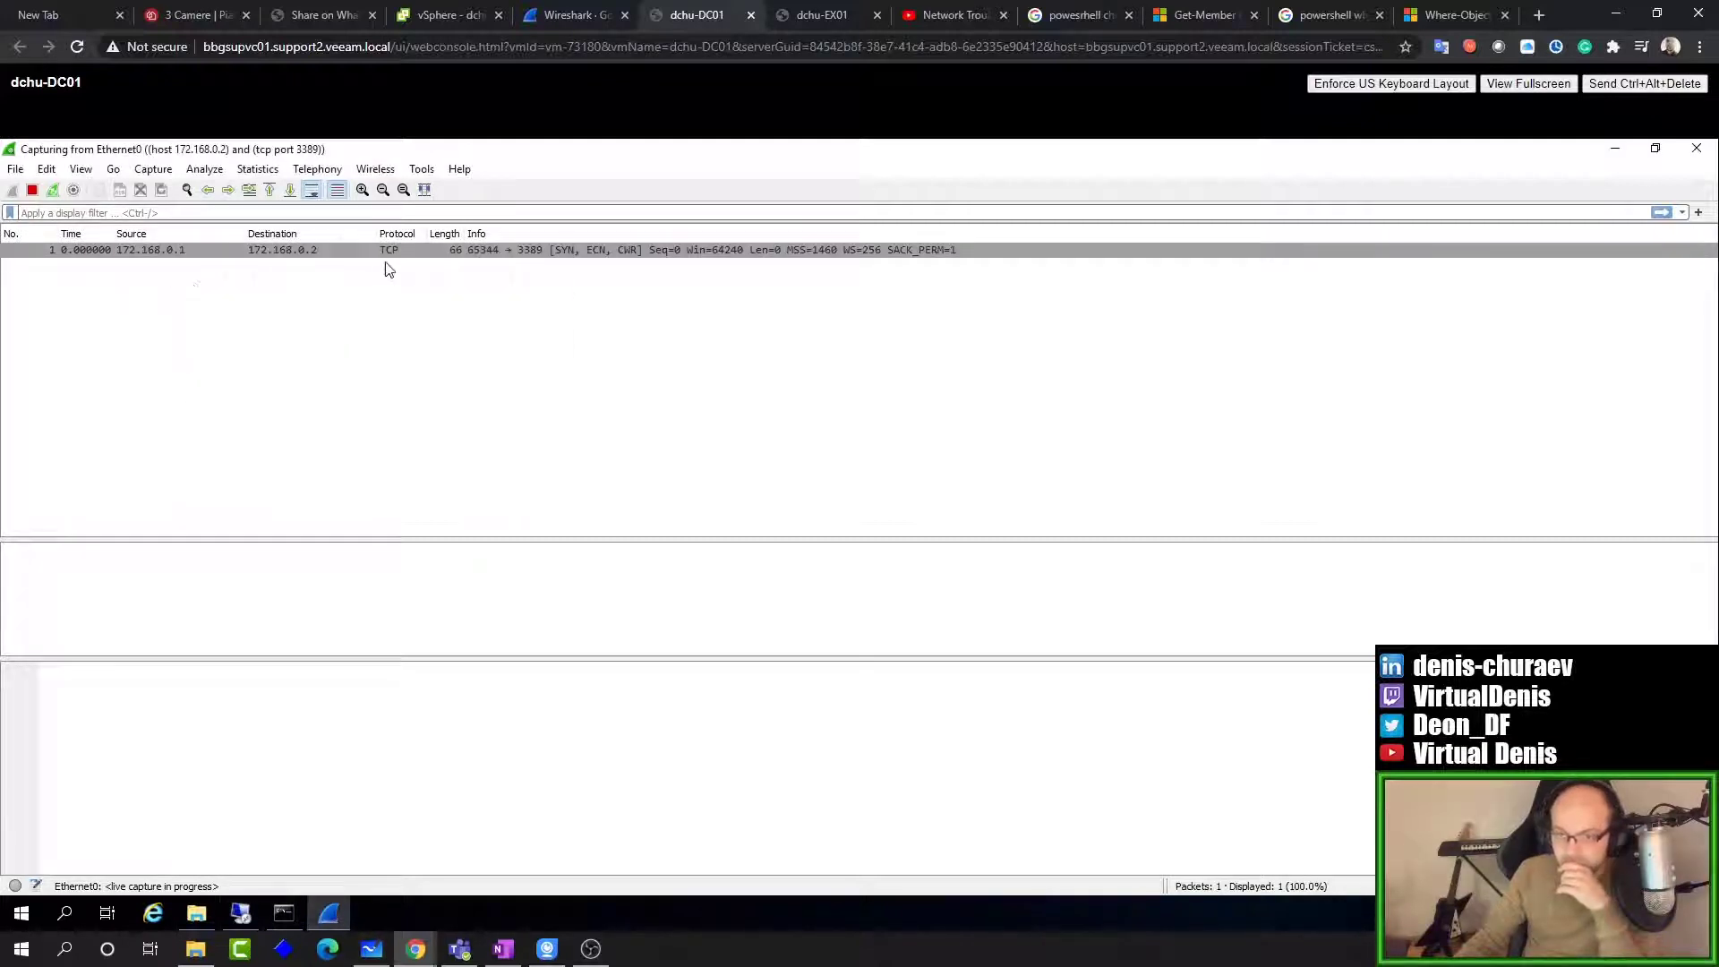
click(553, 255)
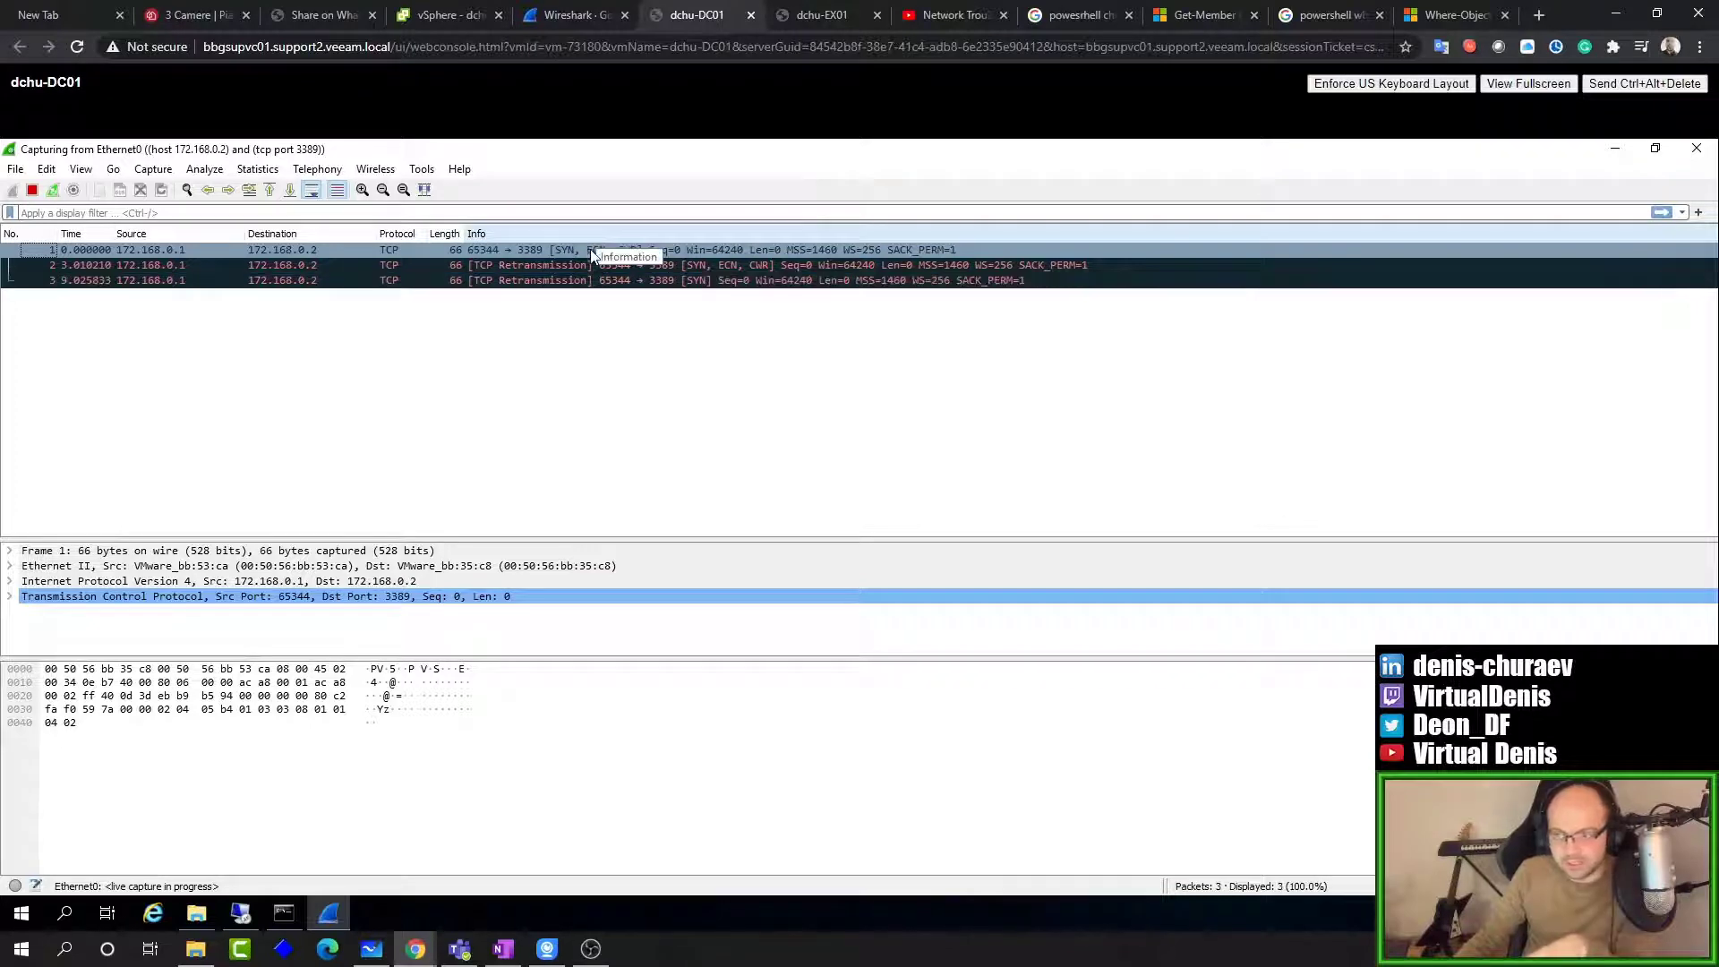
click(371, 952)
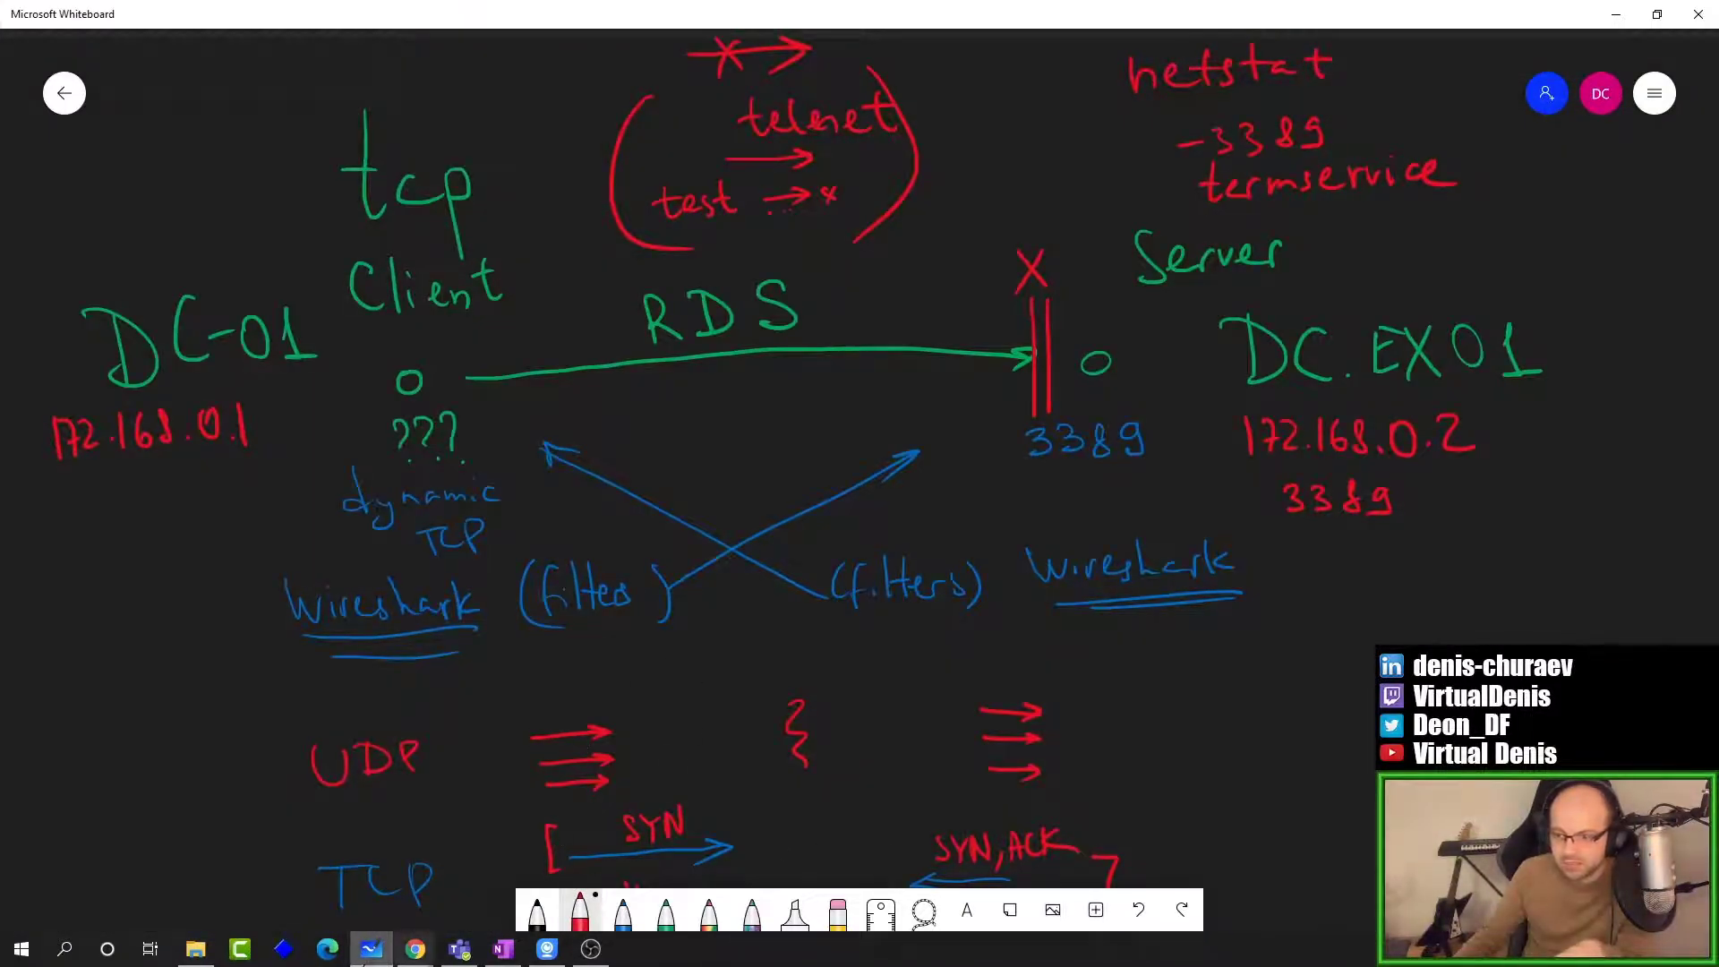
click(370, 954)
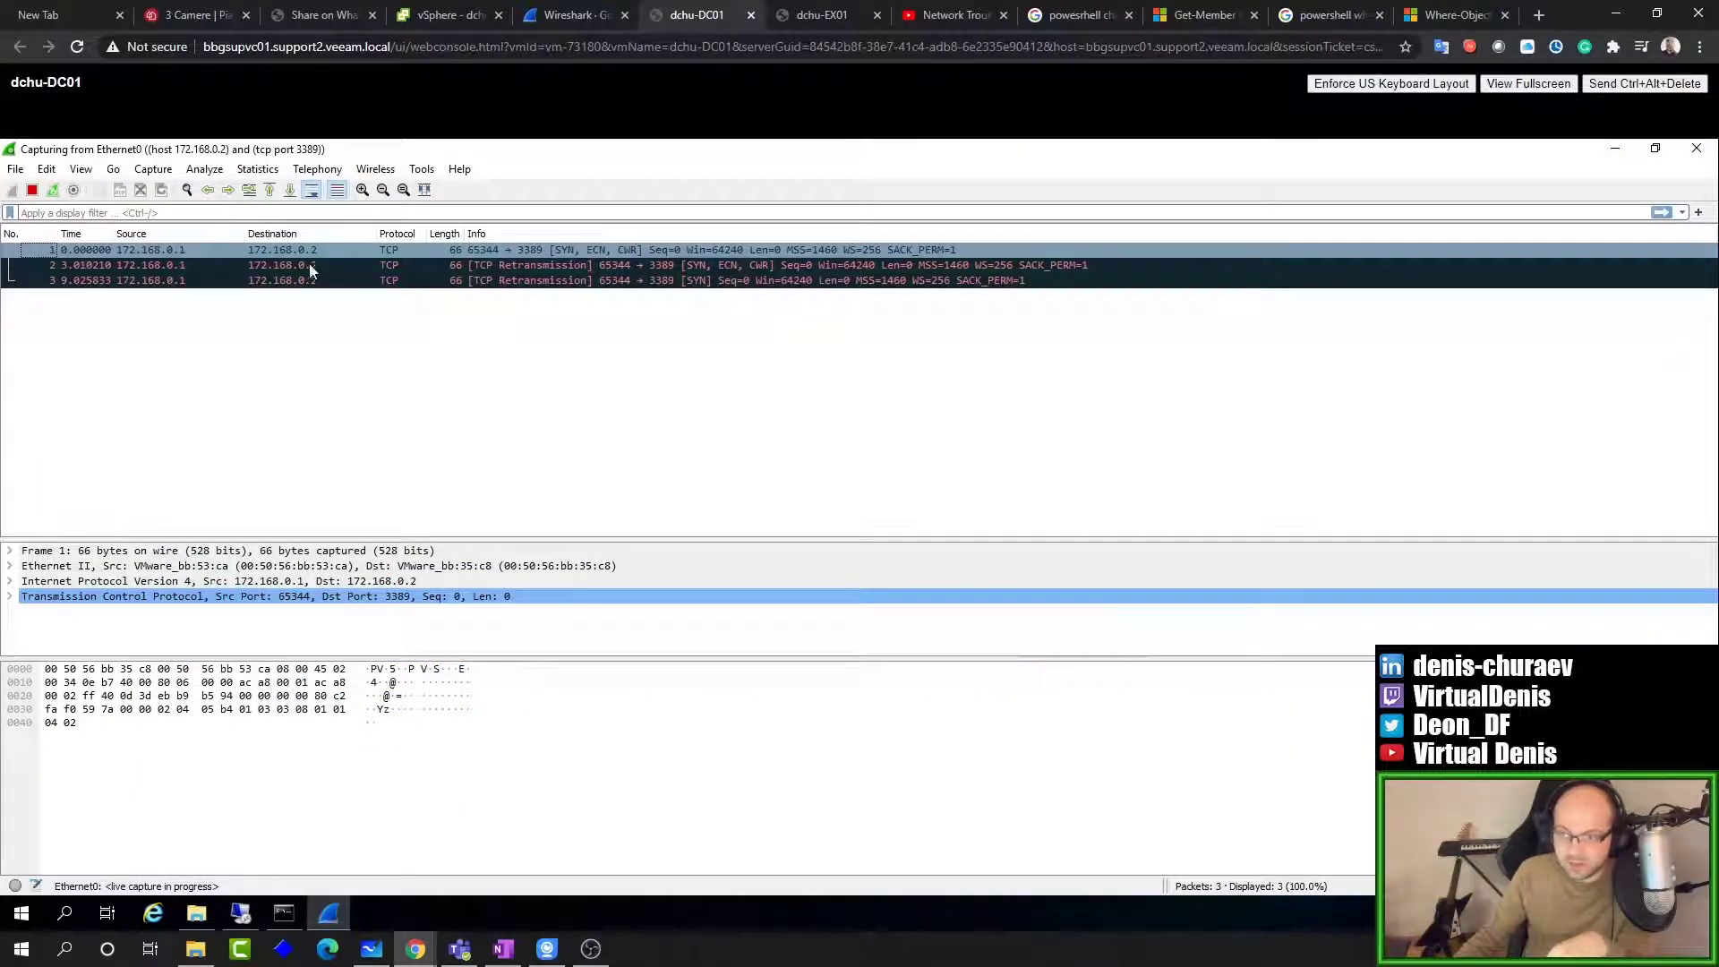
Step: Select the first retransmission packet on dchu-DC01, and in Microsoft Whiteboard mark both handshake SYNs in green and add repeated green arrows labelled SYN
click(304, 267)
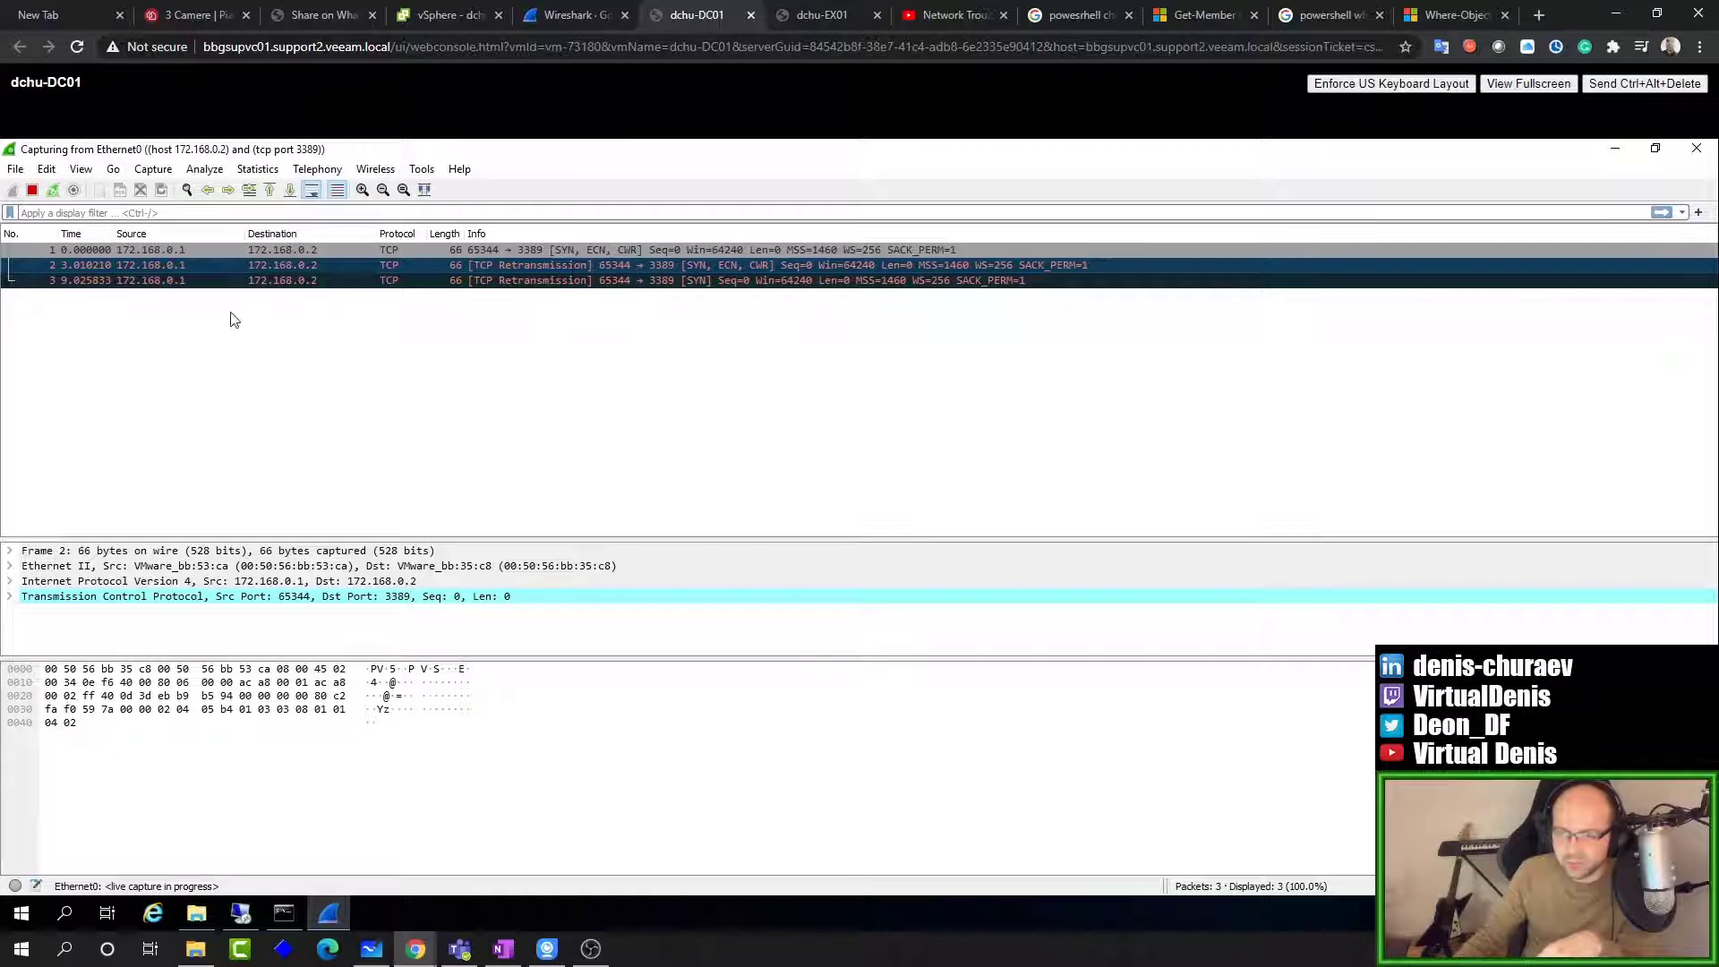
click(371, 949)
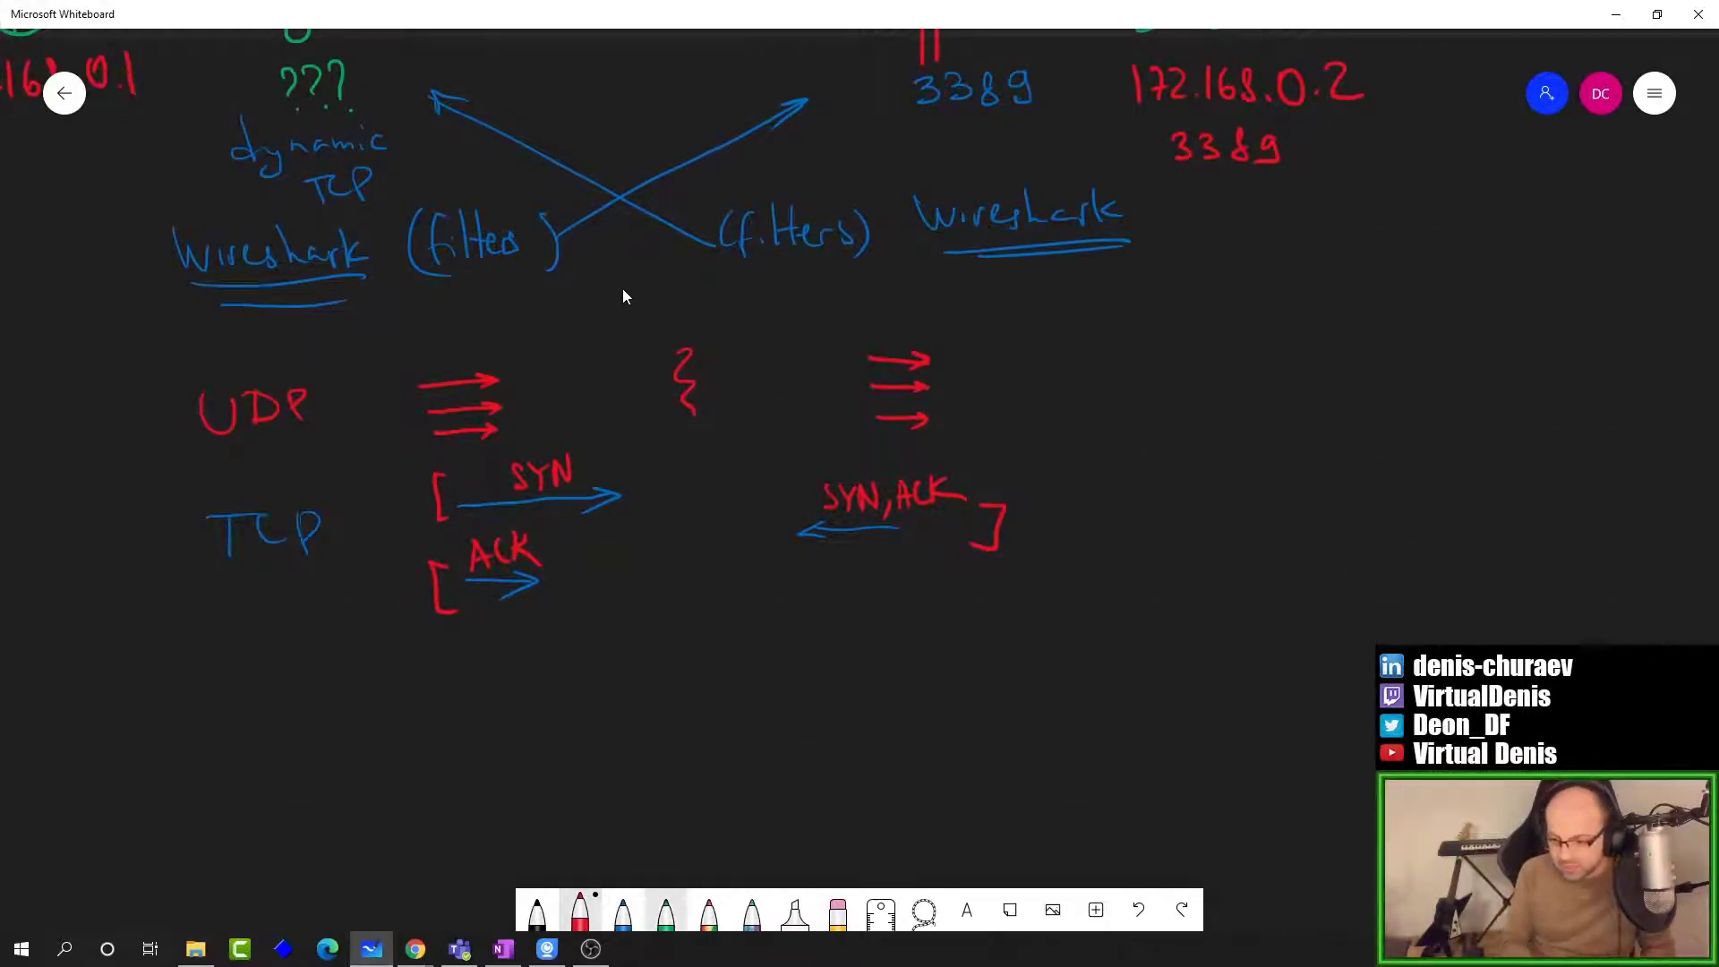
click(666, 911)
mouse_move(528, 442)
mouse_down()
mouse_move(512, 508)
mouse_move(560, 503)
mouse_up()
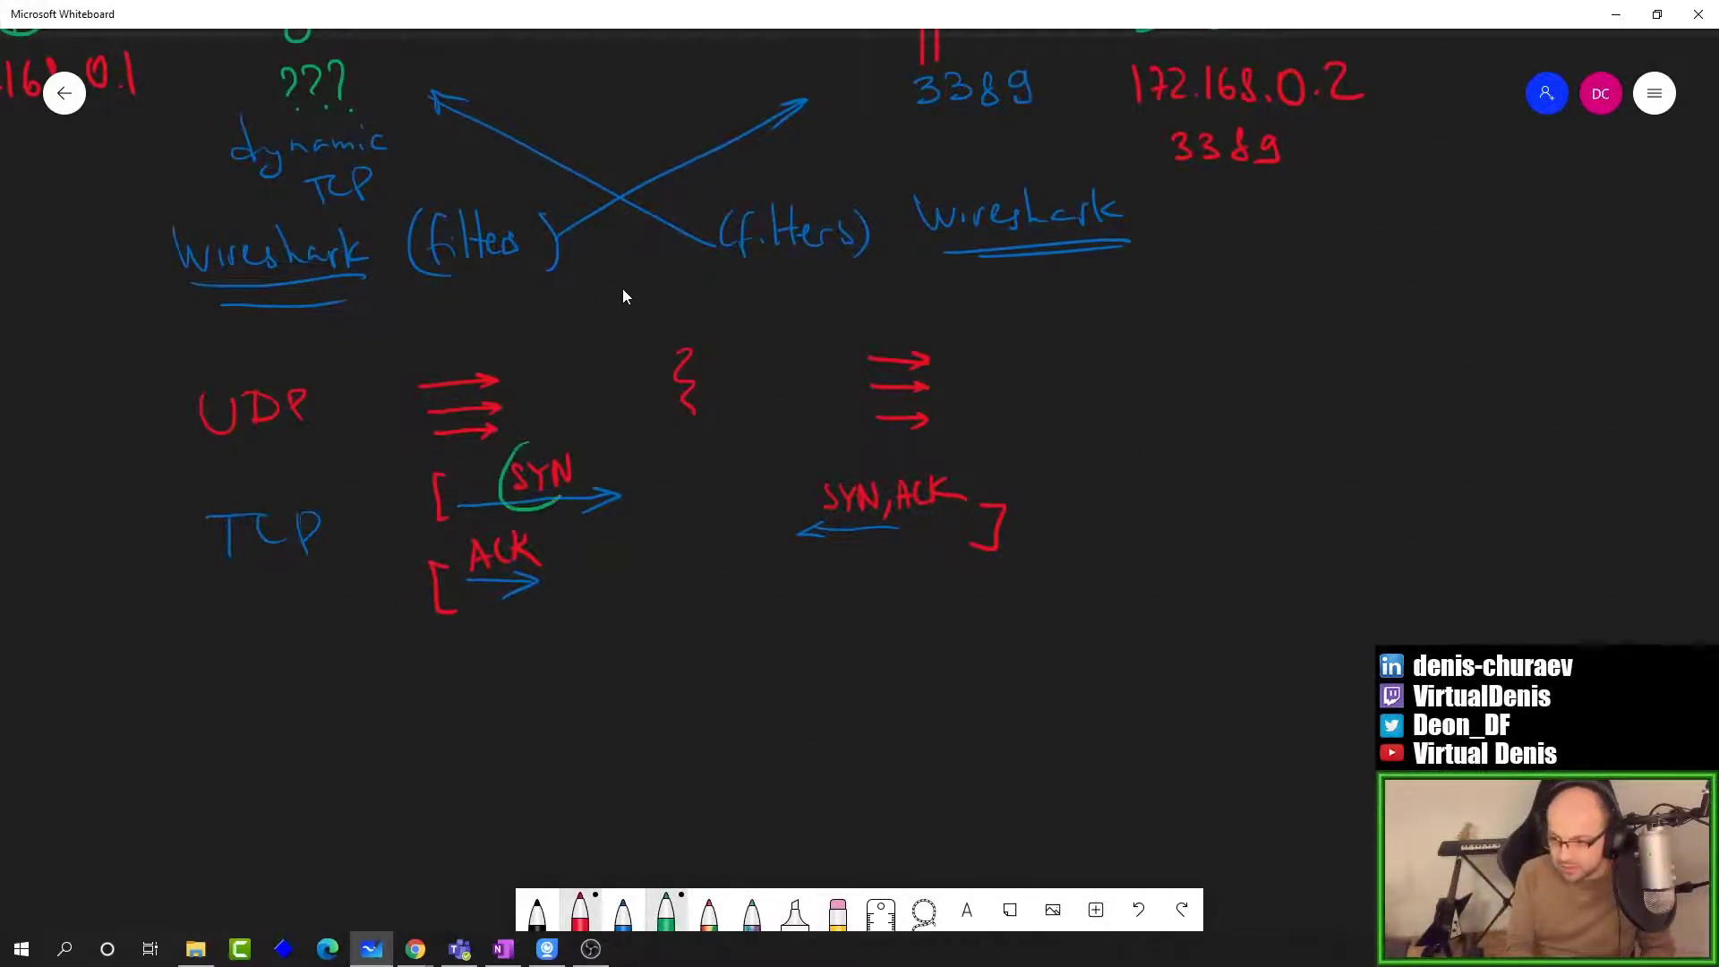
drag(833, 463, 856, 519)
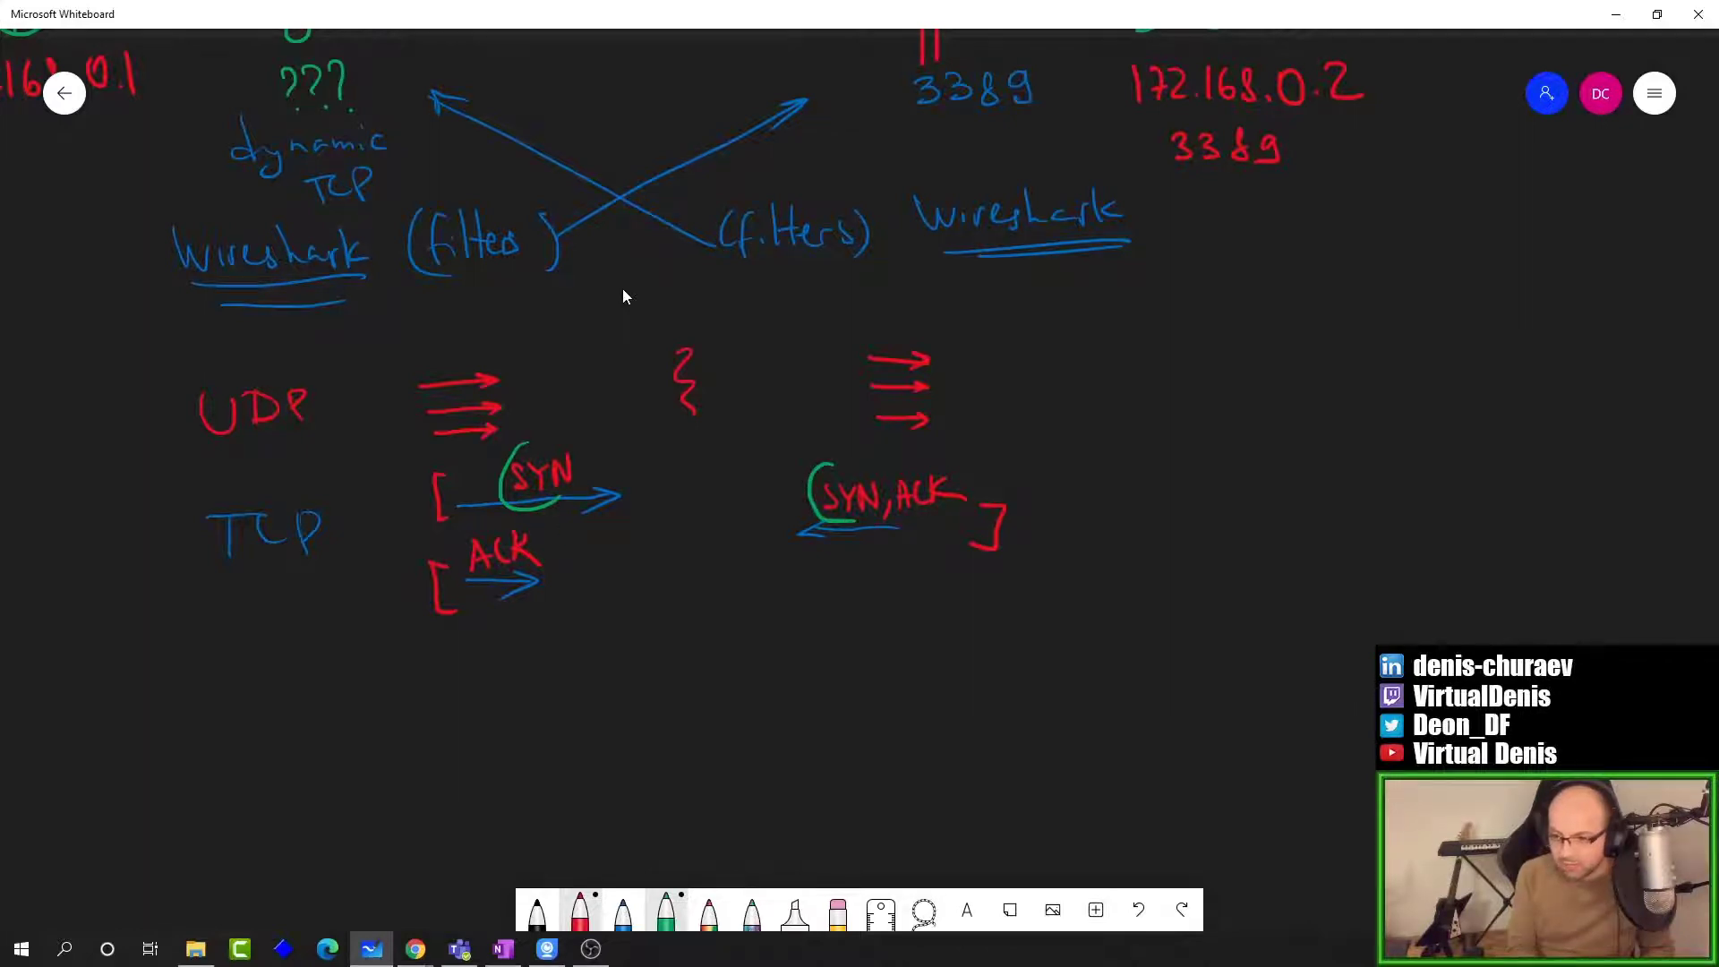
drag(560, 532, 632, 527)
drag(565, 683, 631, 682)
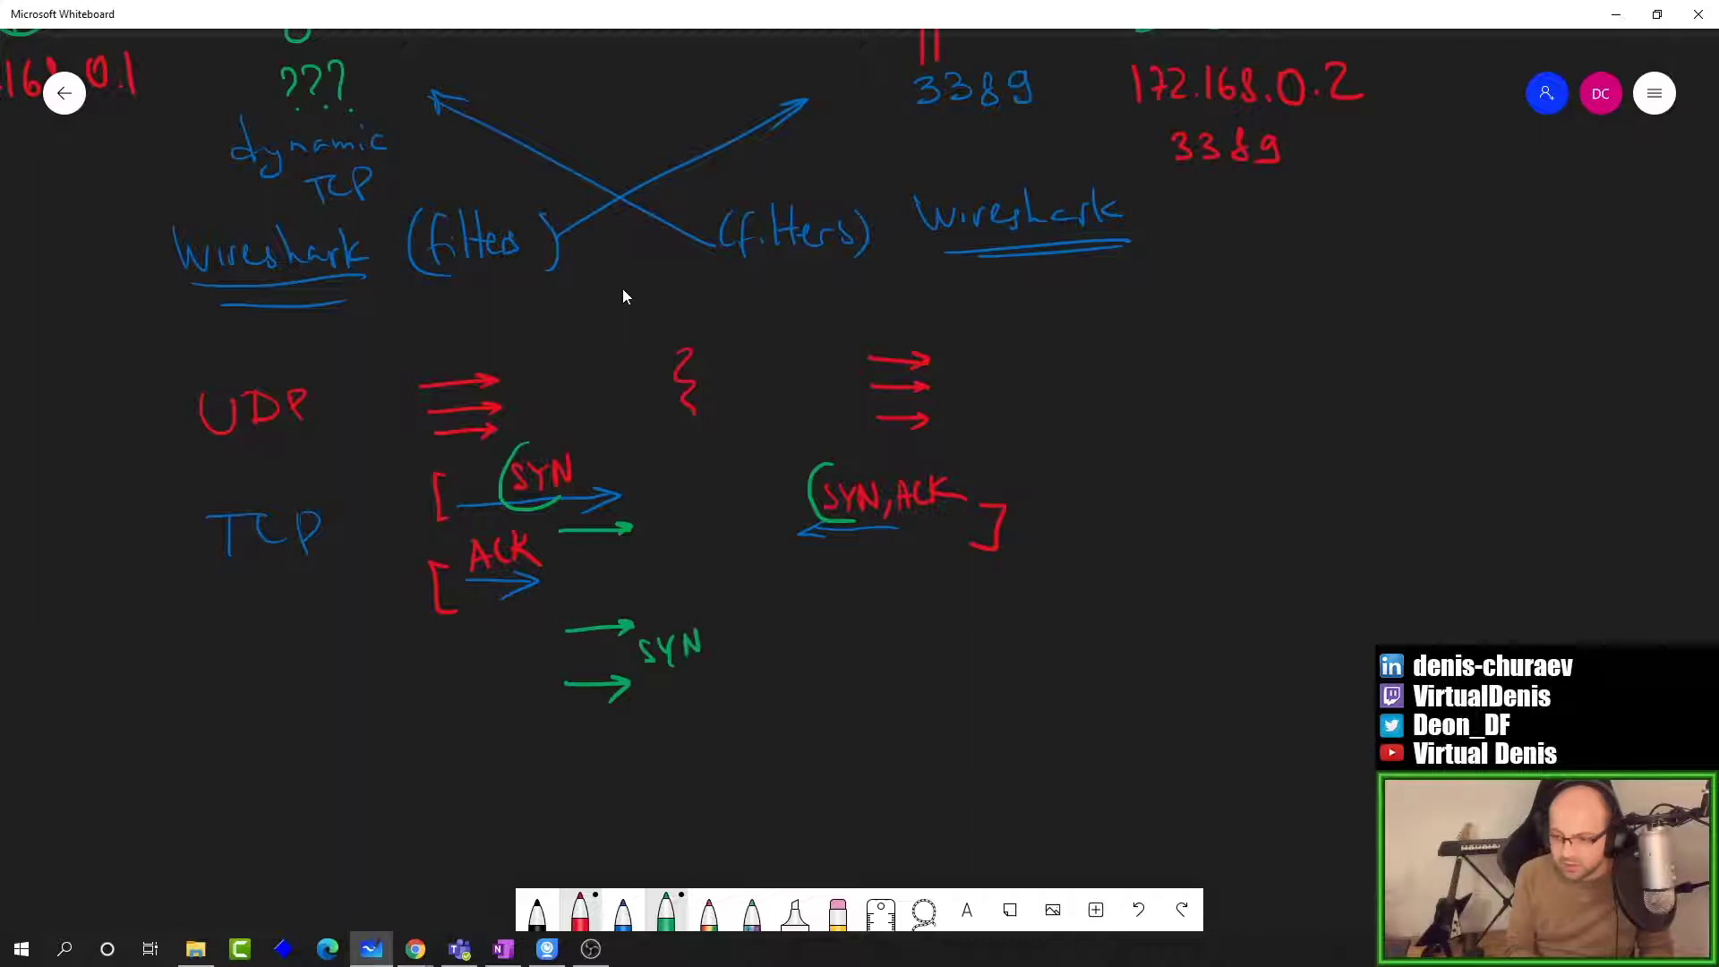
drag(651, 595, 673, 566)
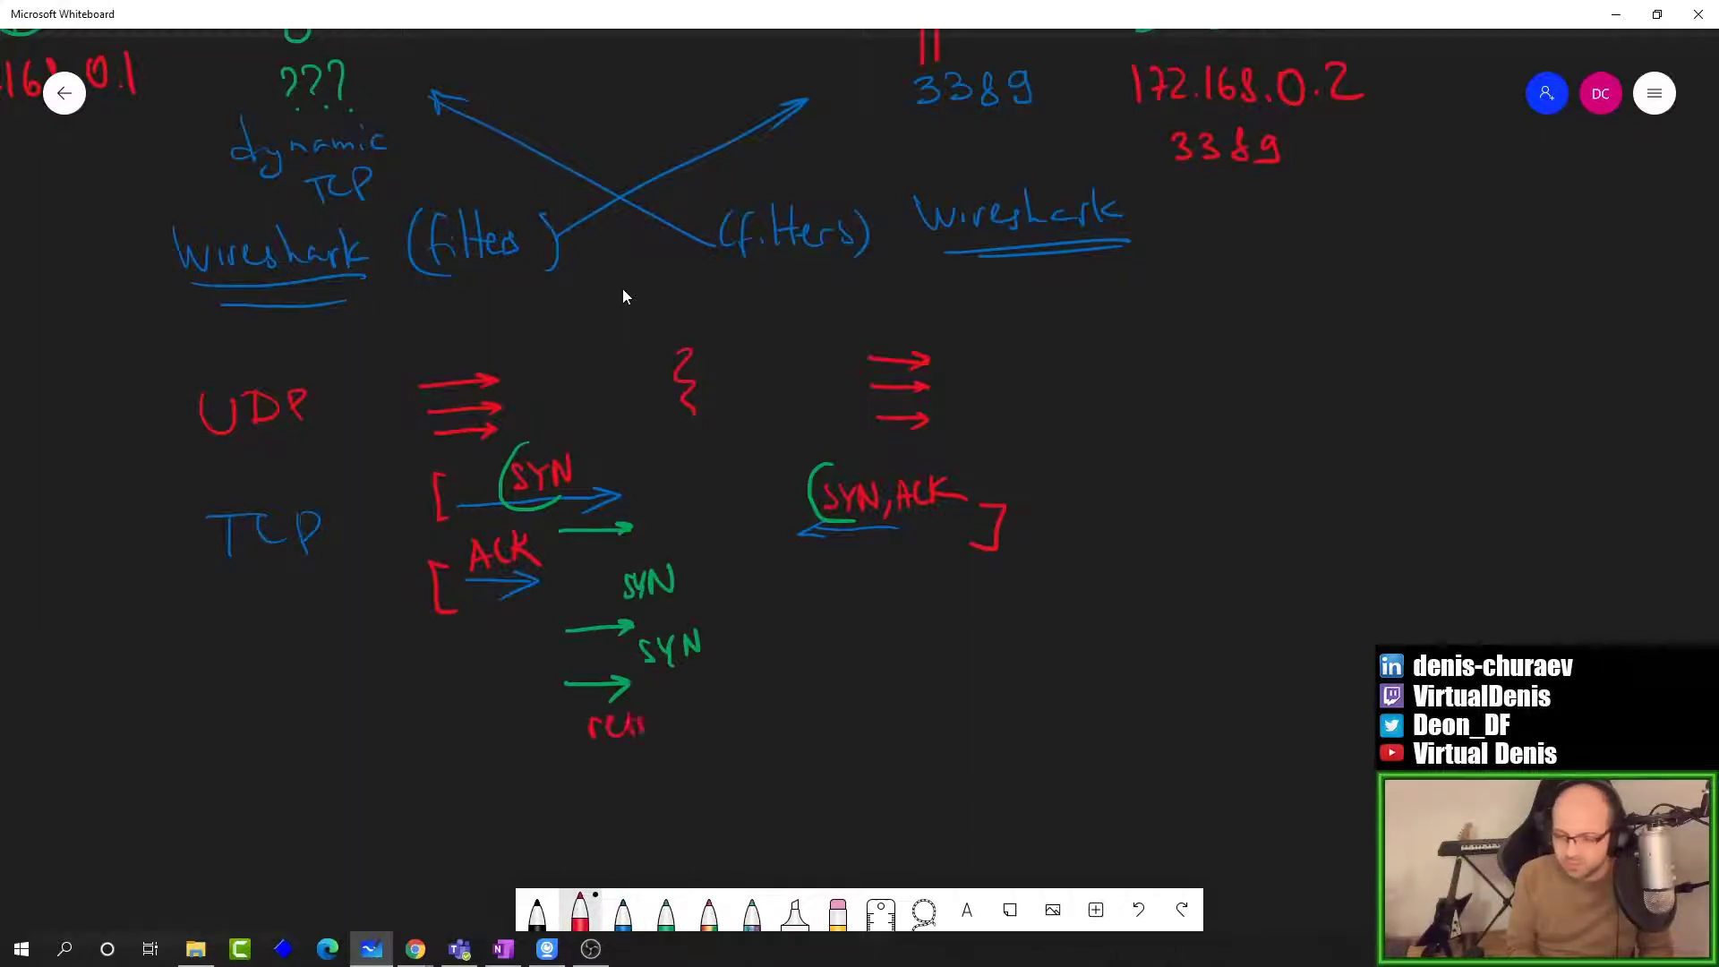
Step: Write "retransmission" in red beneath the repeated SYN arrows, underline it, and return to dchu-DC01
drag(698, 716, 689, 733)
drag(704, 715, 707, 731)
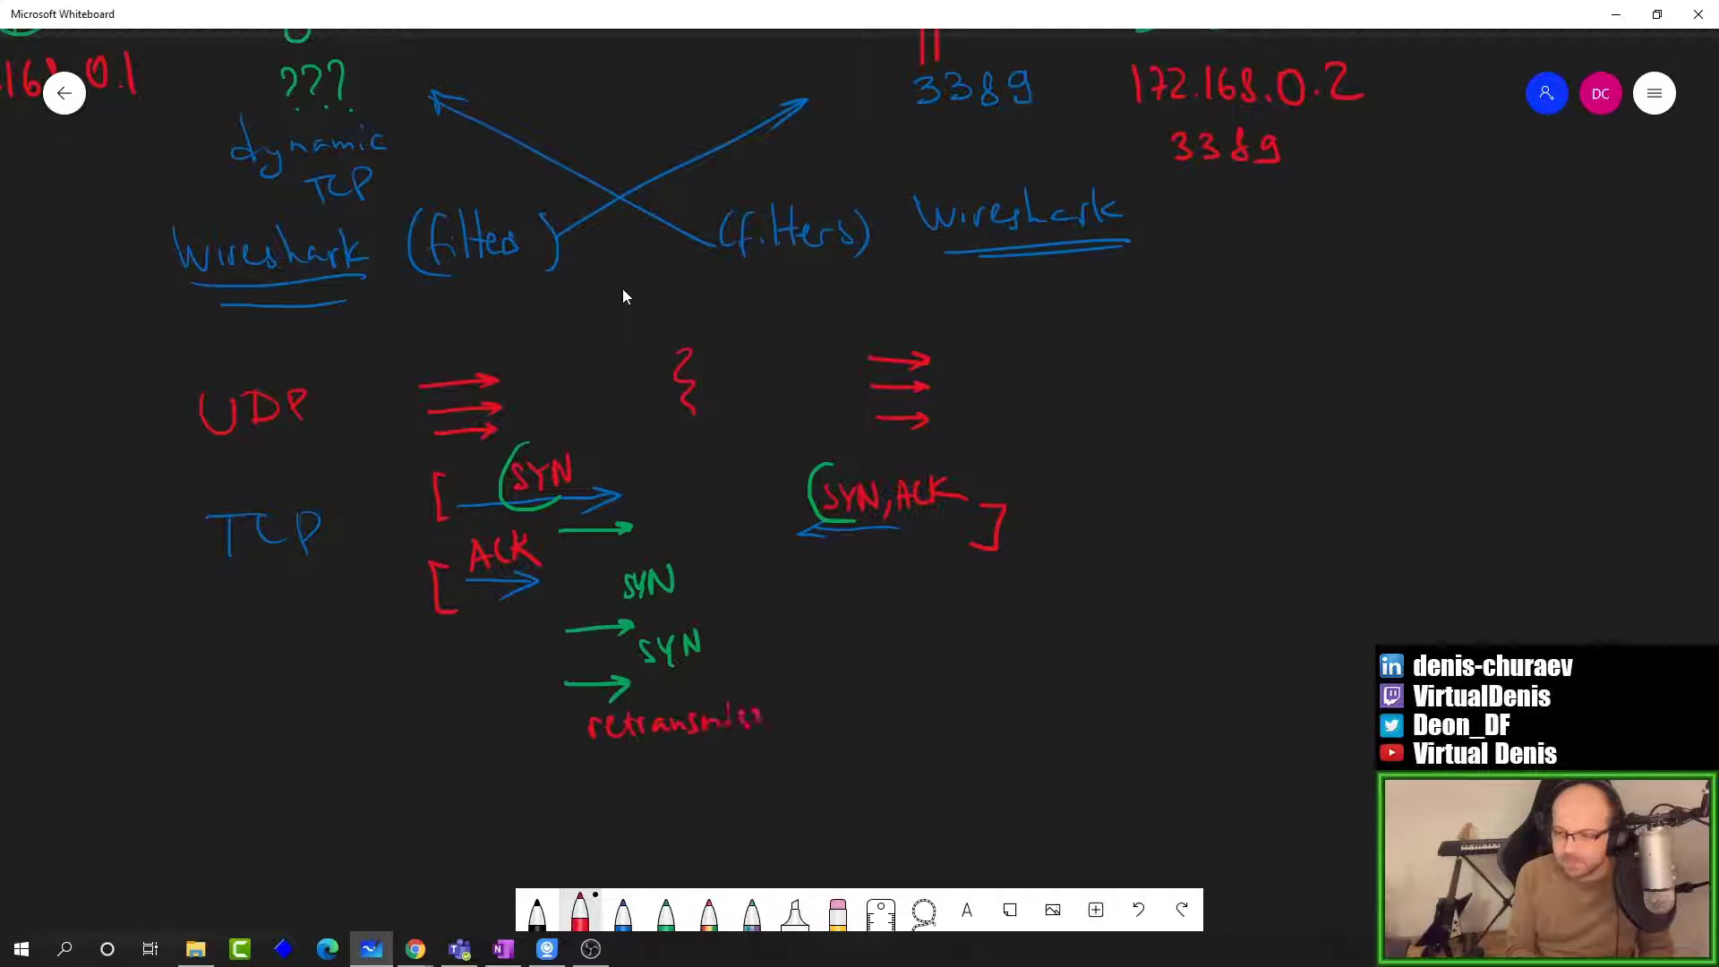
drag(589, 762, 862, 739)
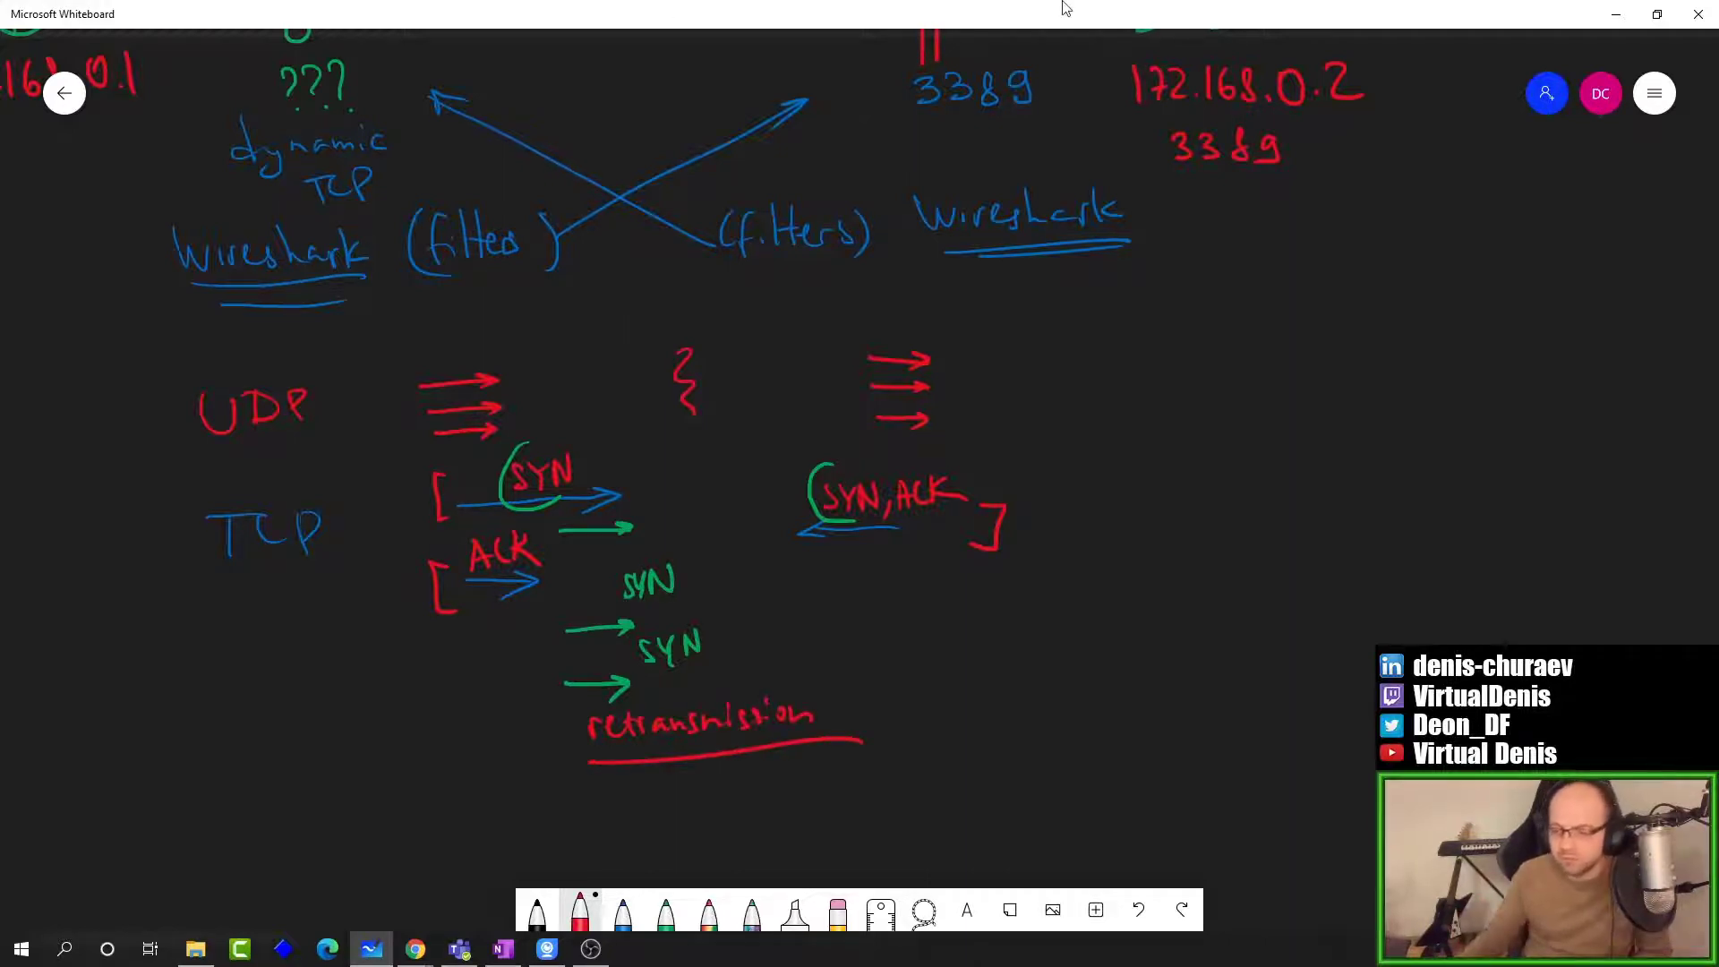
click(1616, 14)
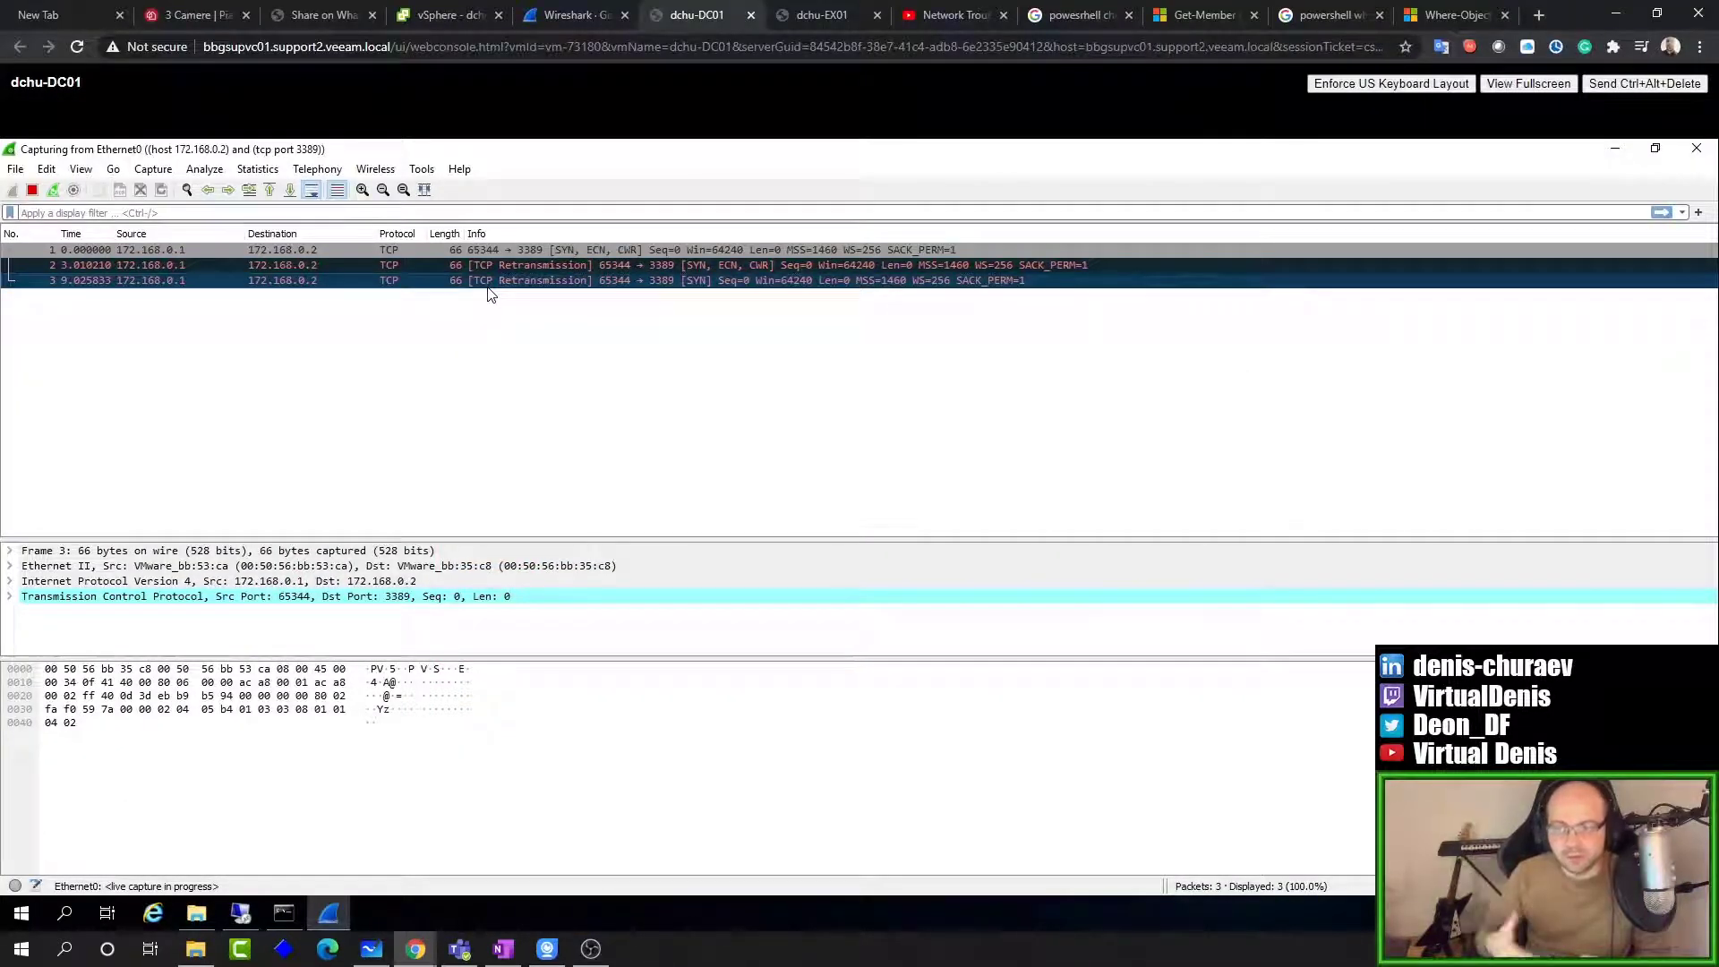
Step: Dismiss the failed Remote Desktop attempt on dchu-DC01 and retry the connection to dchu-ex01
click(240, 913)
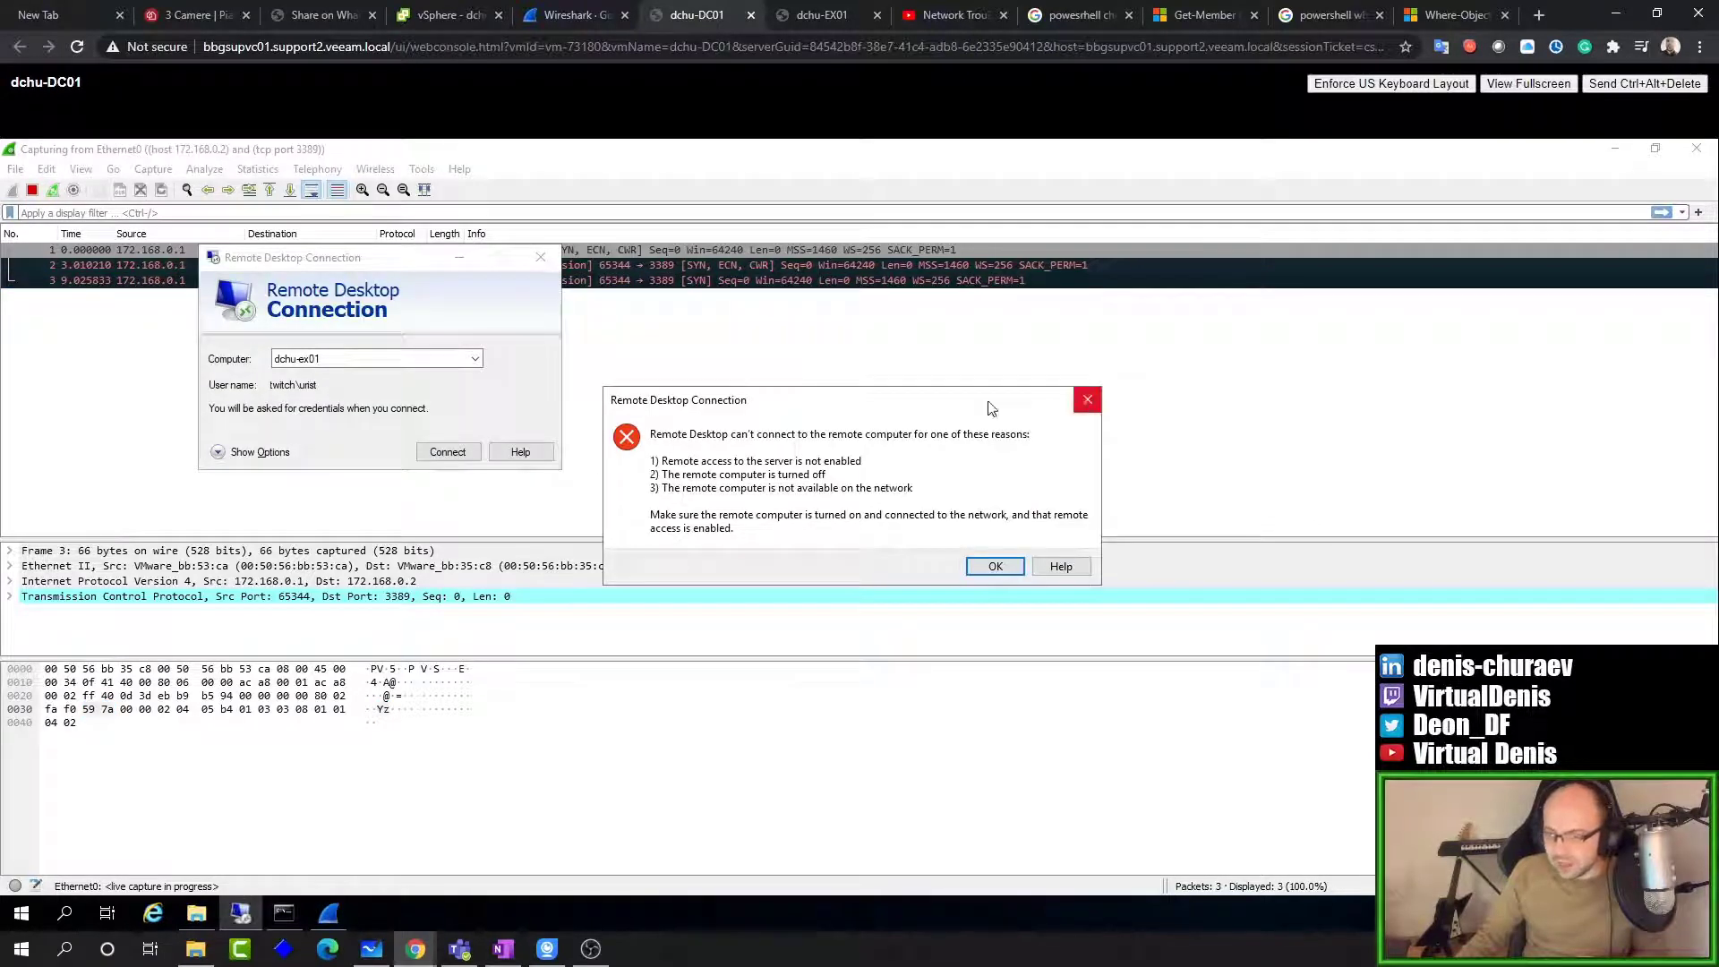
key(Return)
click(442, 455)
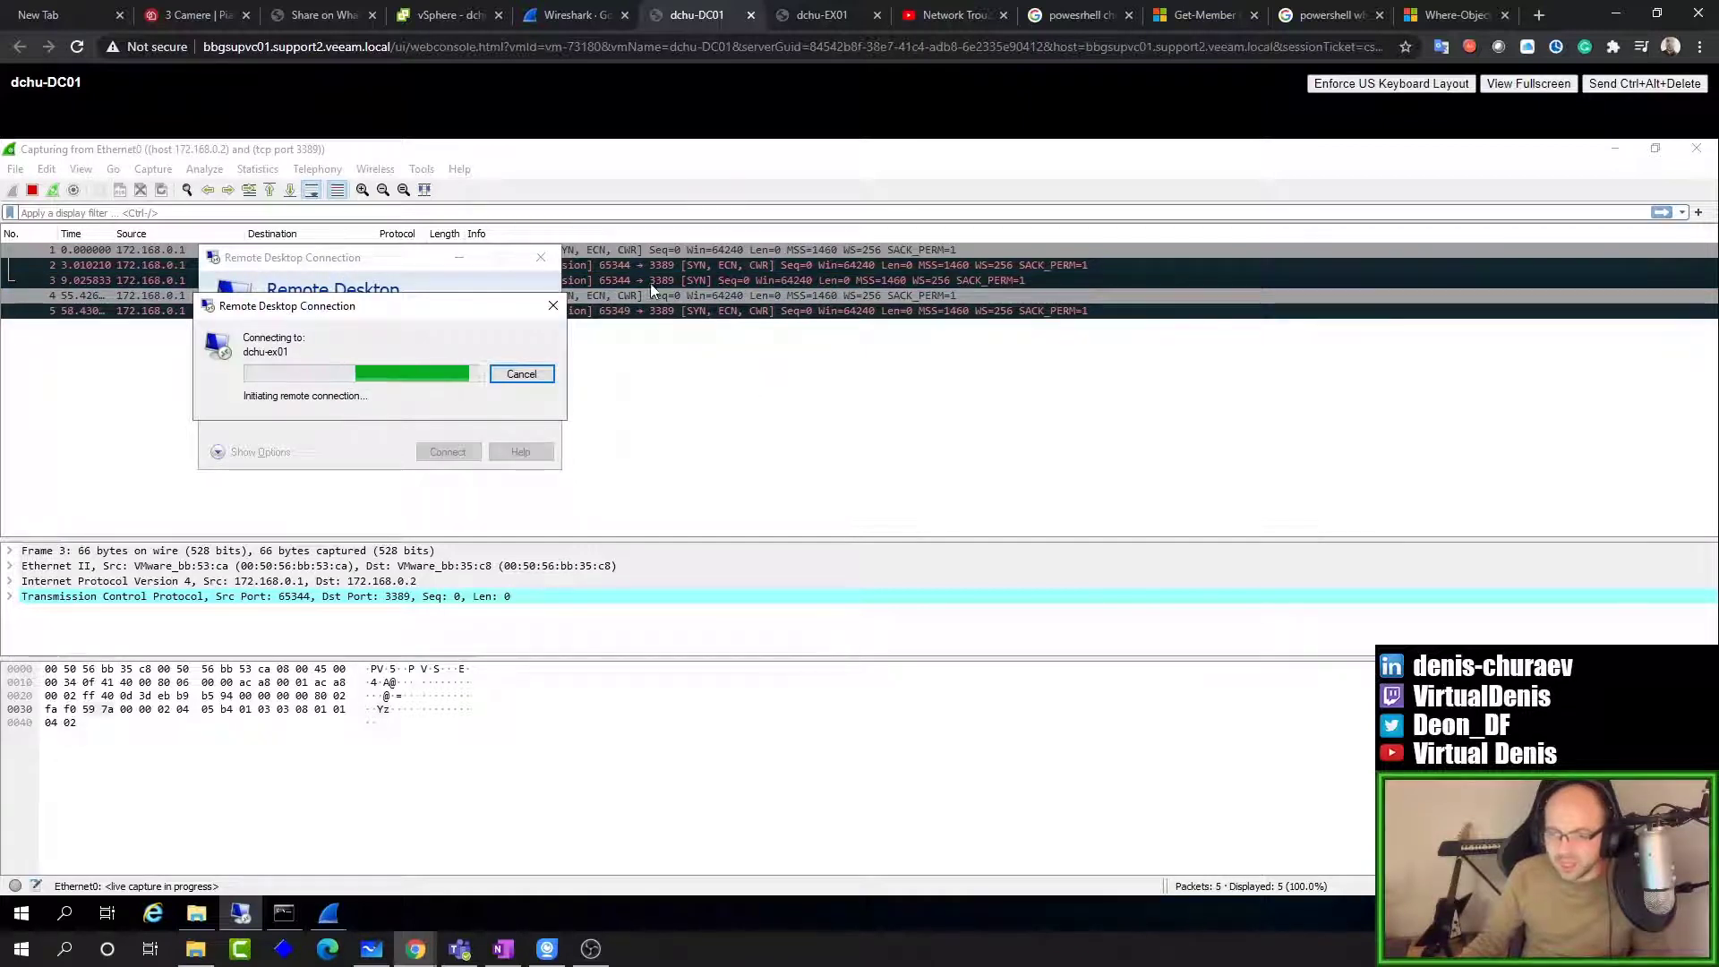
Step: Compare the captured SYN and TCP Retransmission packets on dchu-EX01 with those on dchu-DC01
click(793, 27)
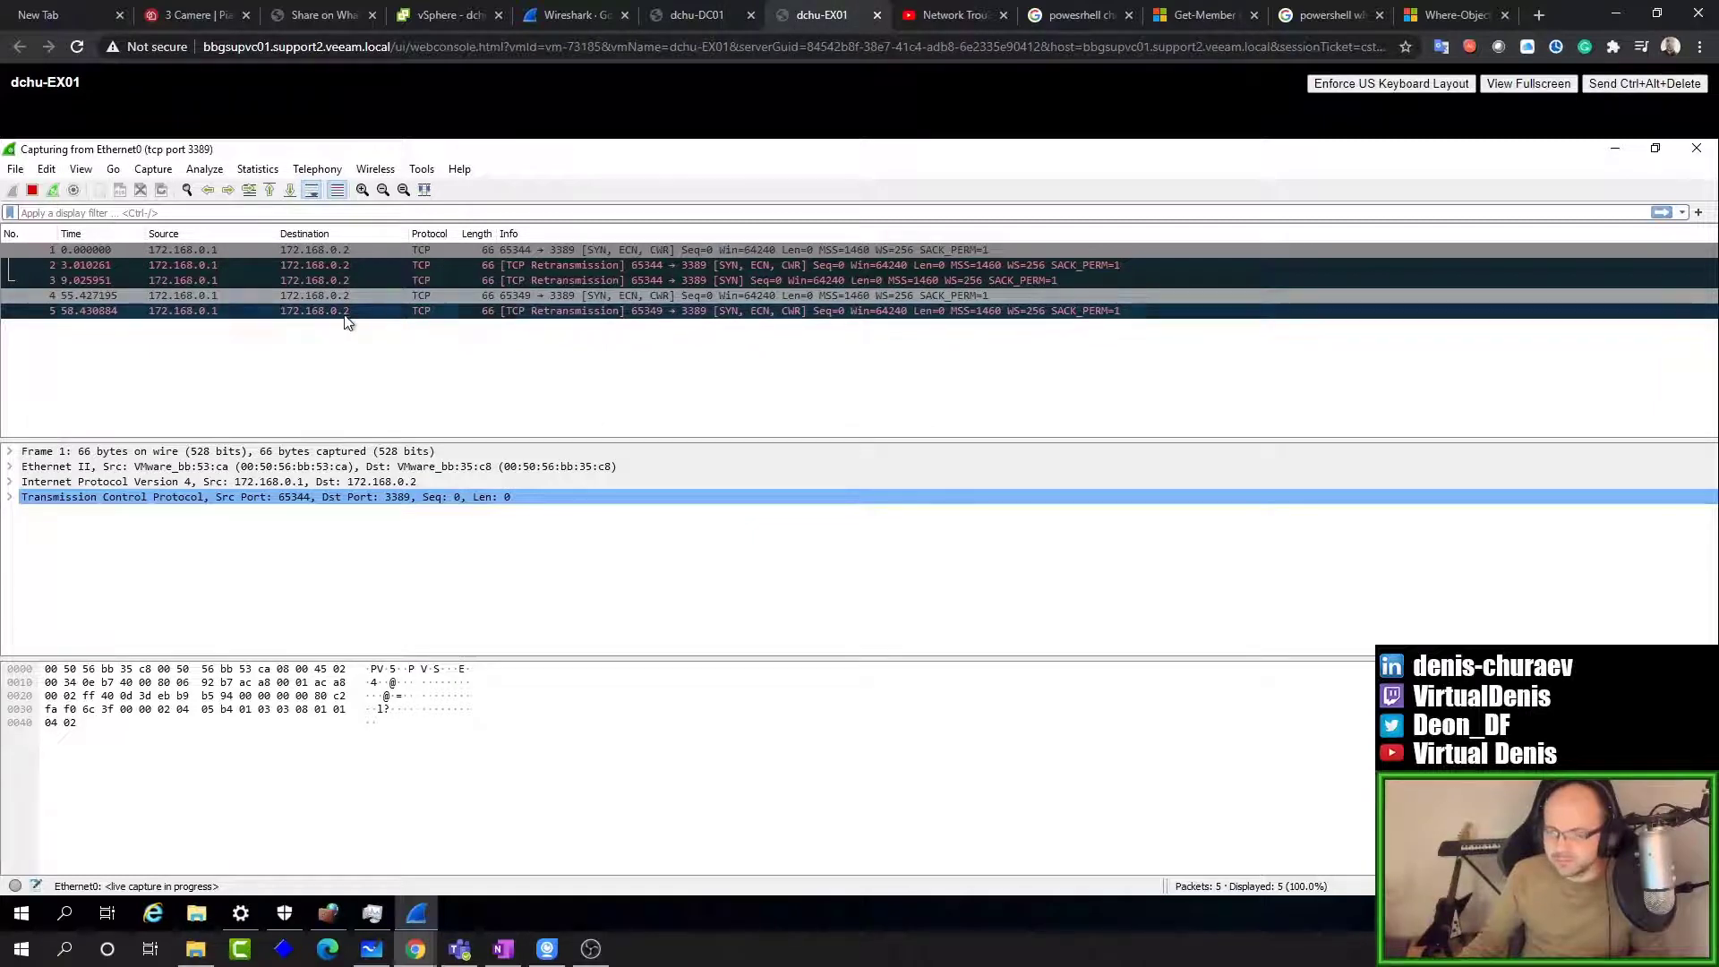
click(471, 269)
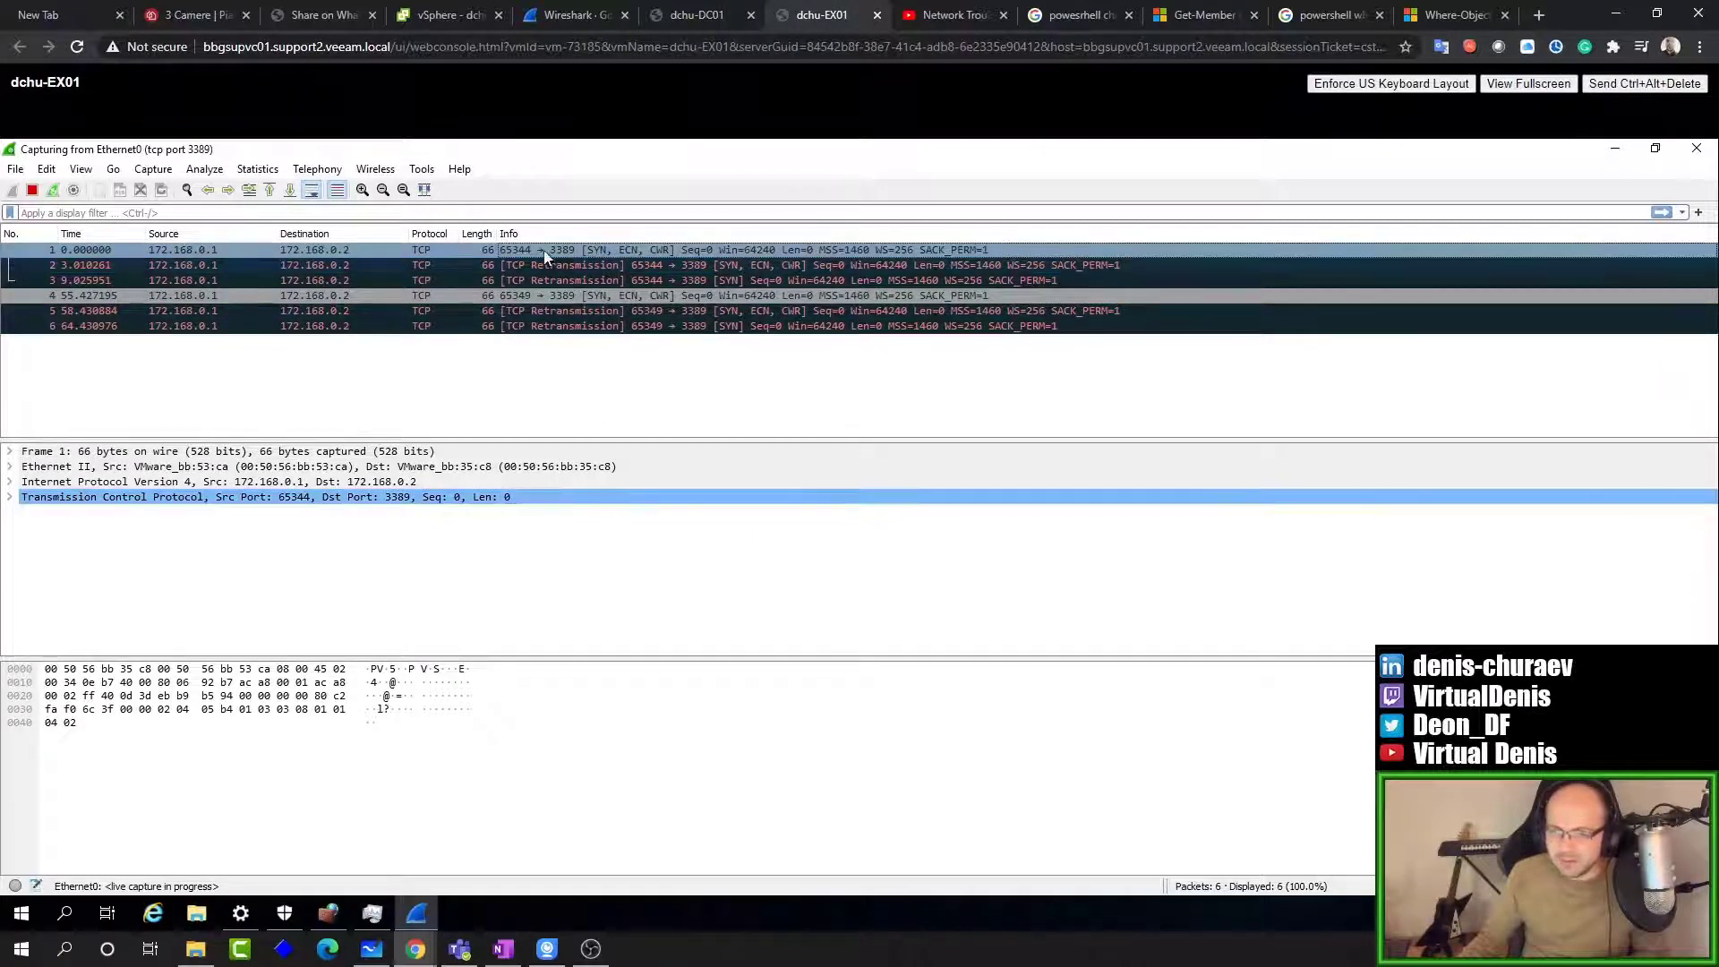
click(716, 13)
click(820, 16)
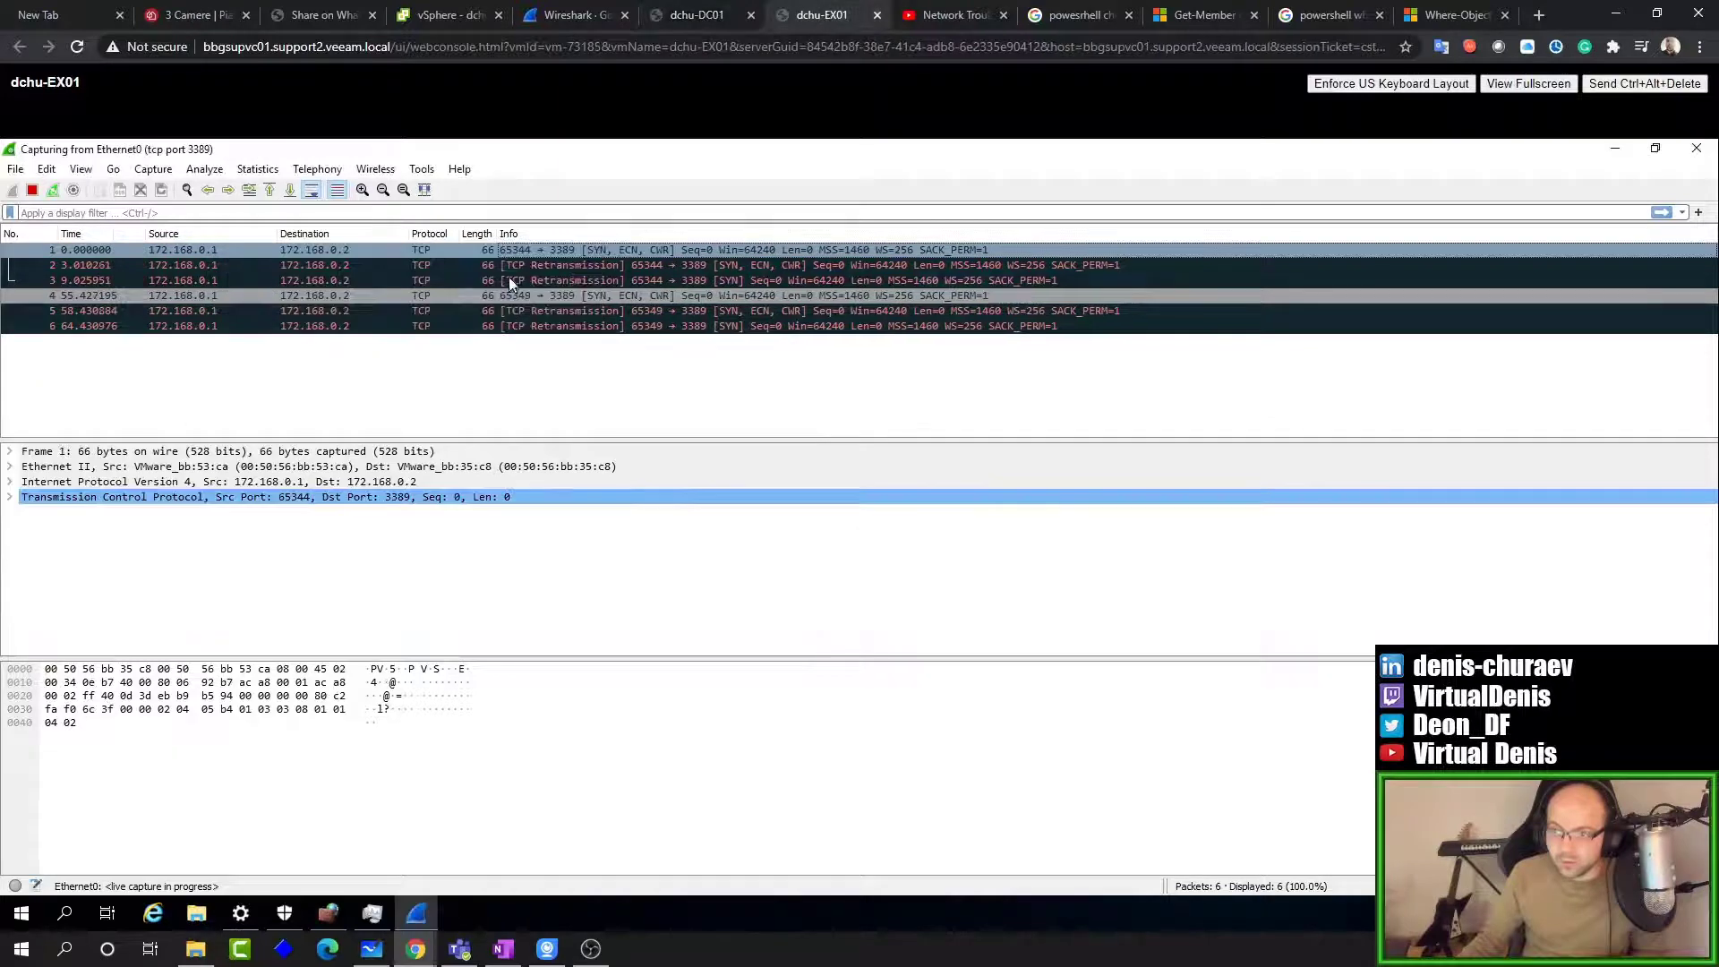
click(509, 283)
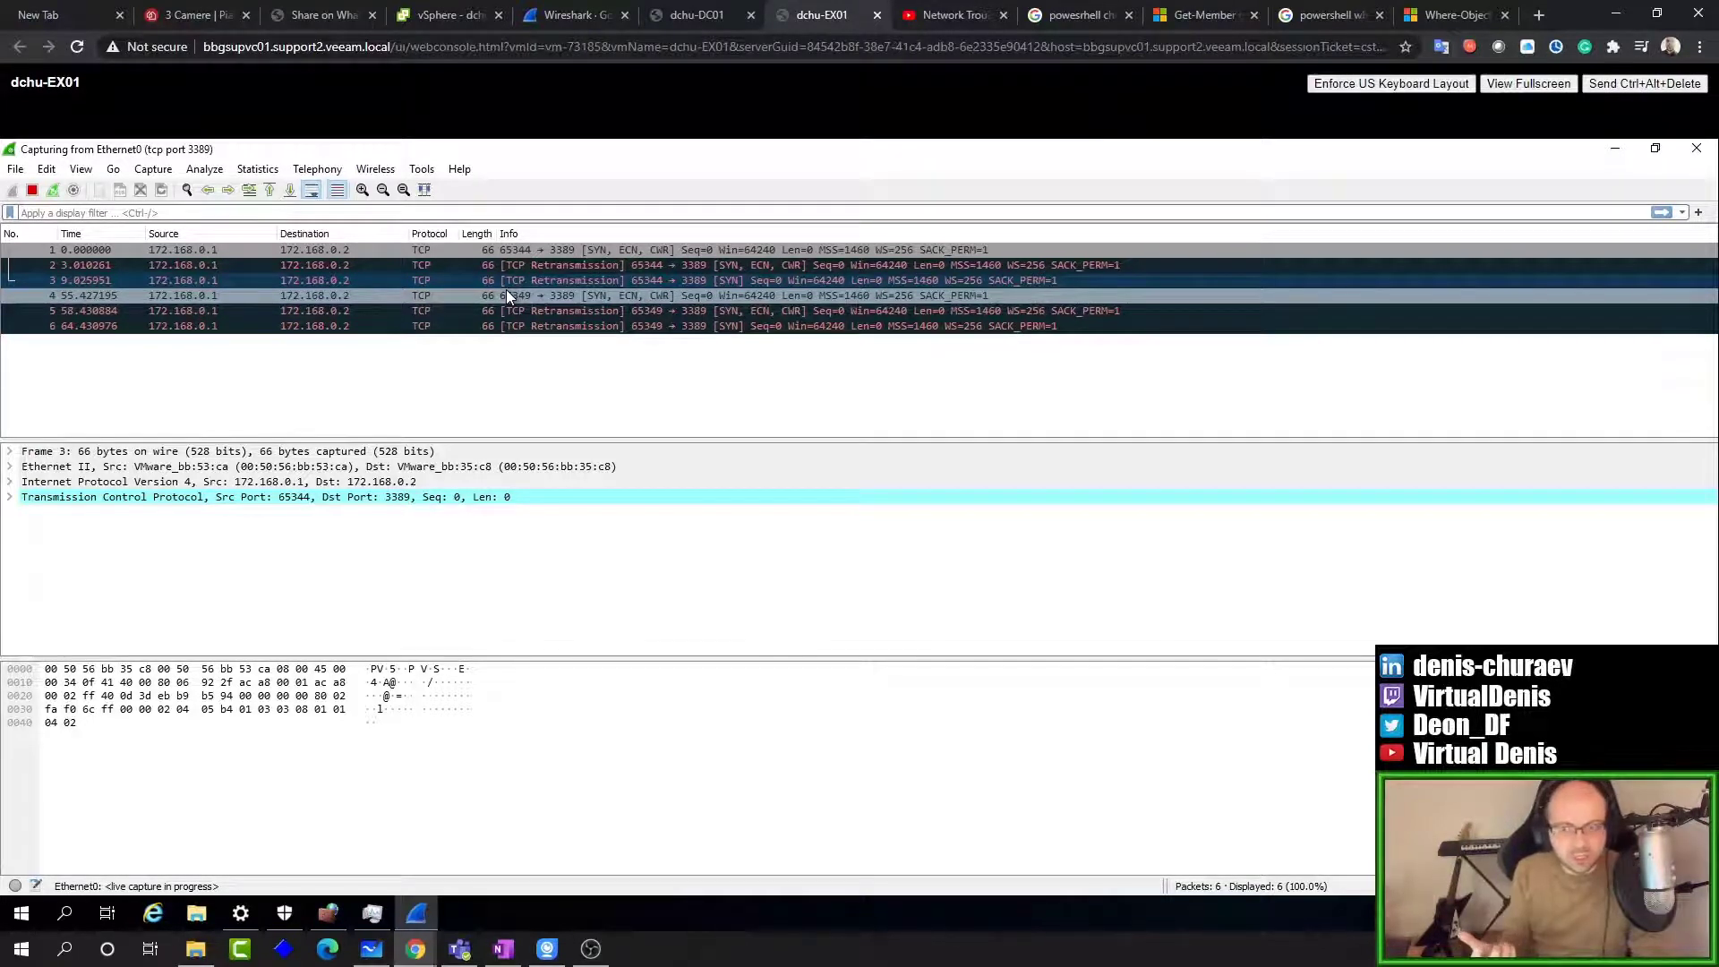
click(712, 14)
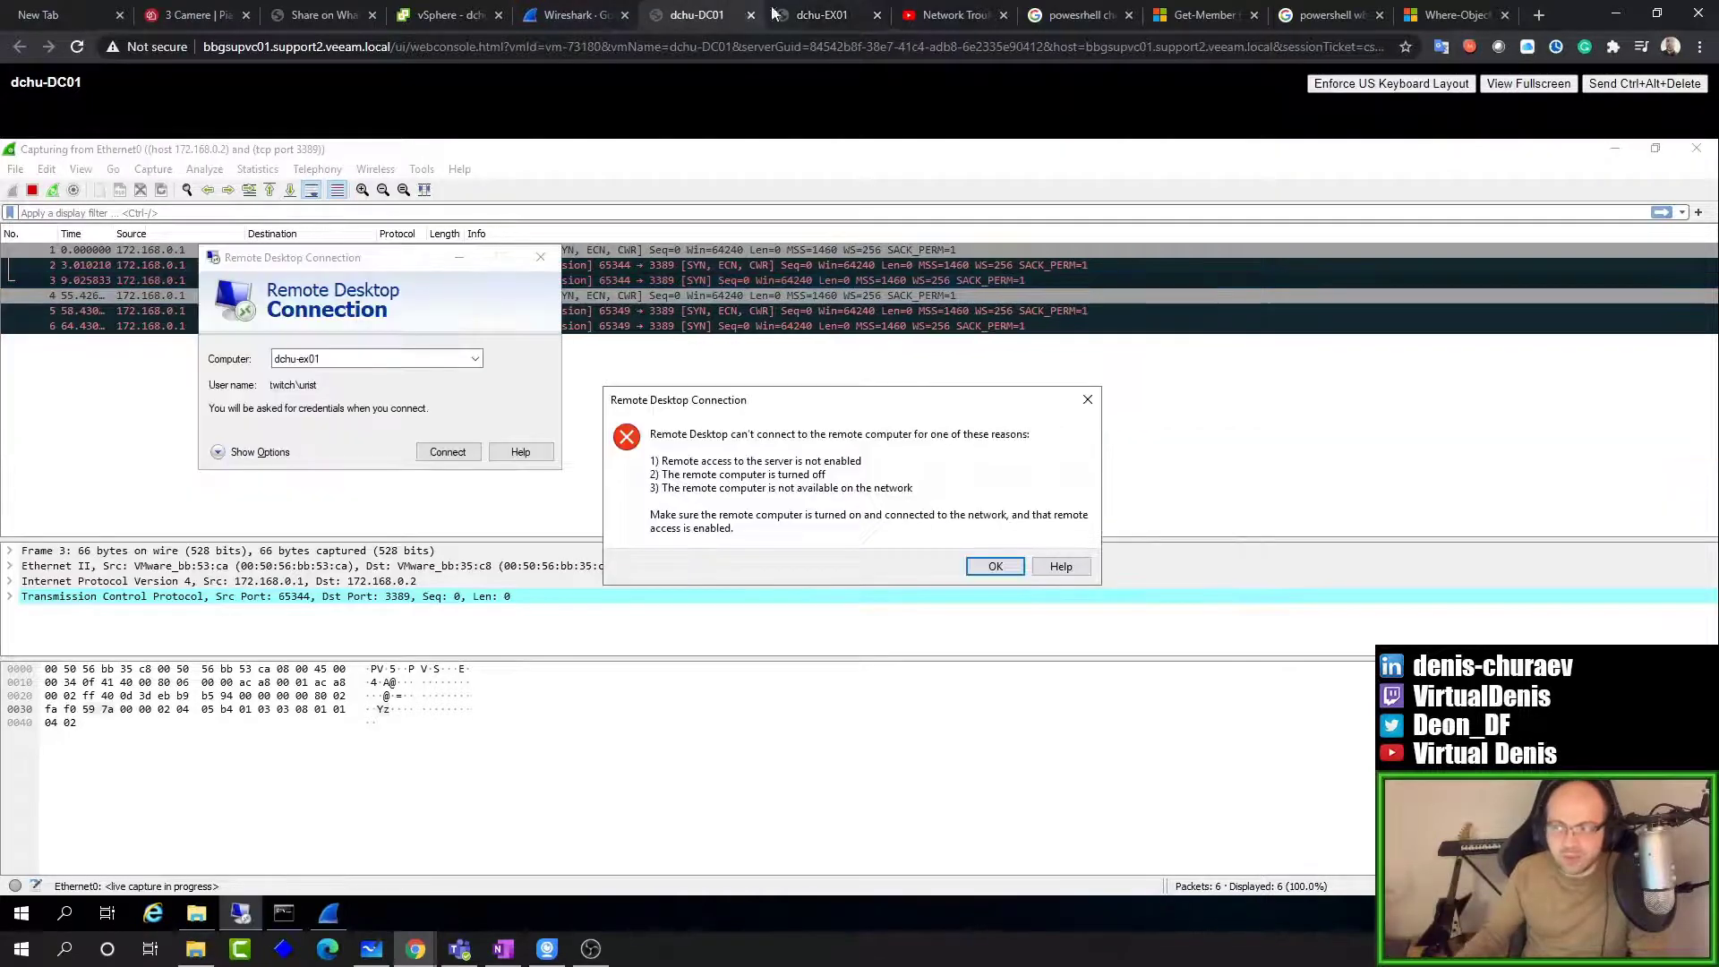
click(775, 14)
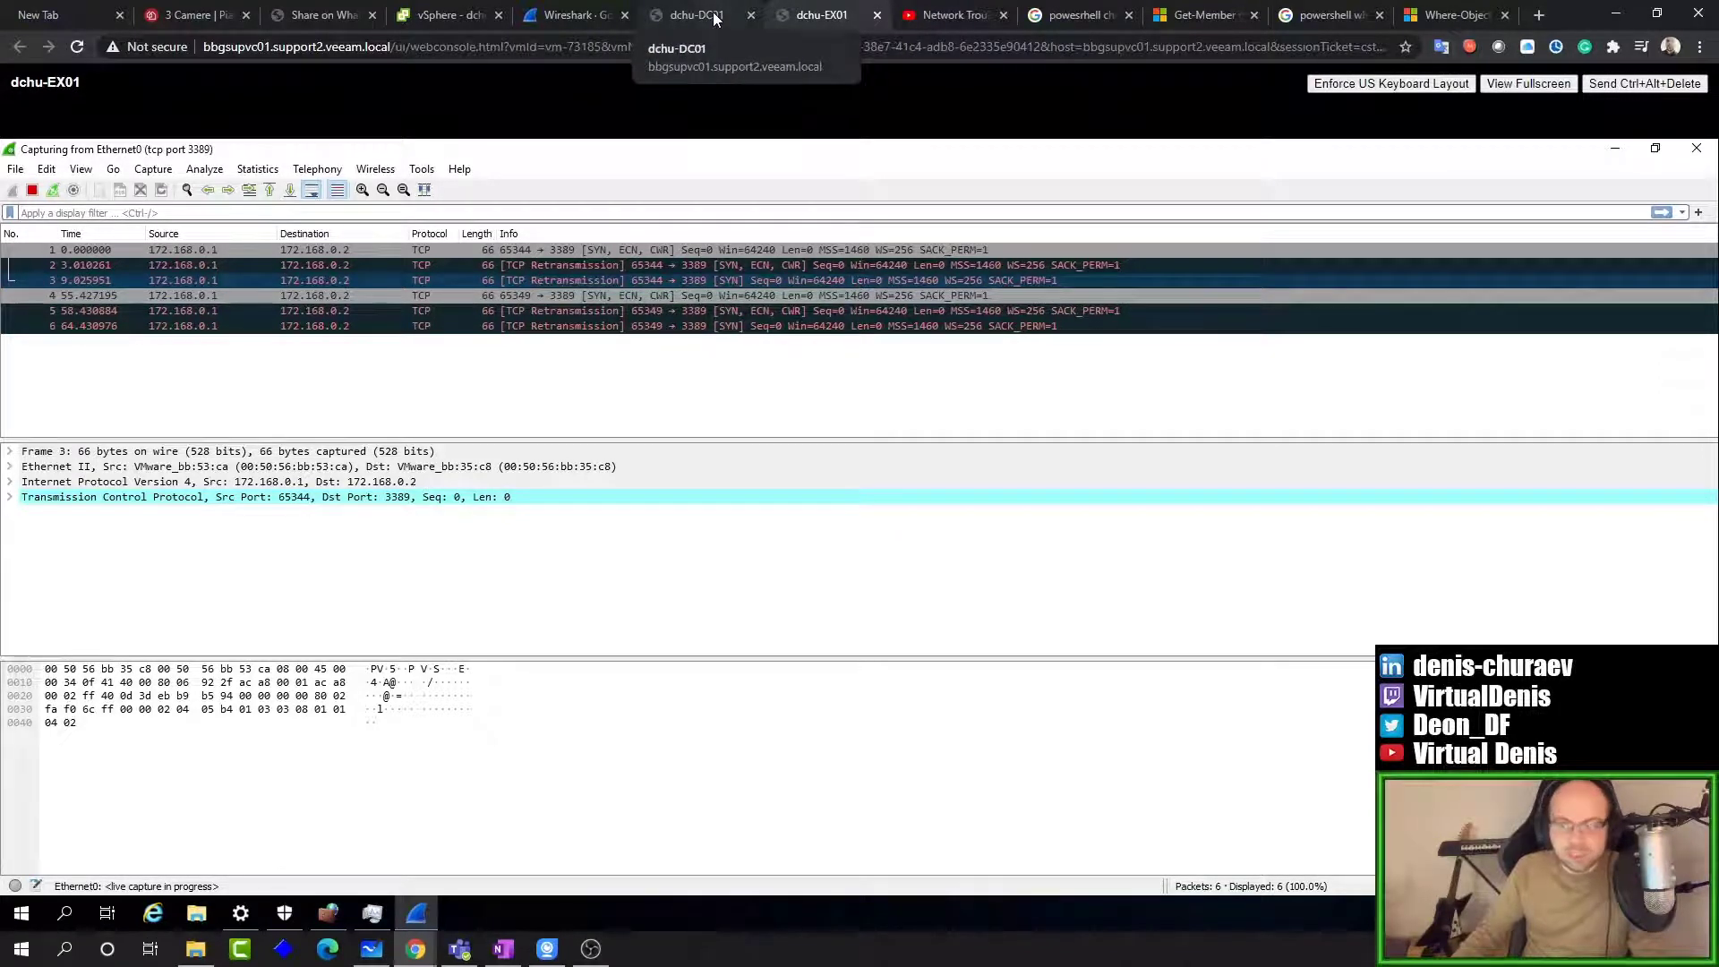
Step: On dchu-EX01, set the inbound firewall rule "Remote Desktop - User Mode (TCP-In)" to allow the connection
click(341, 915)
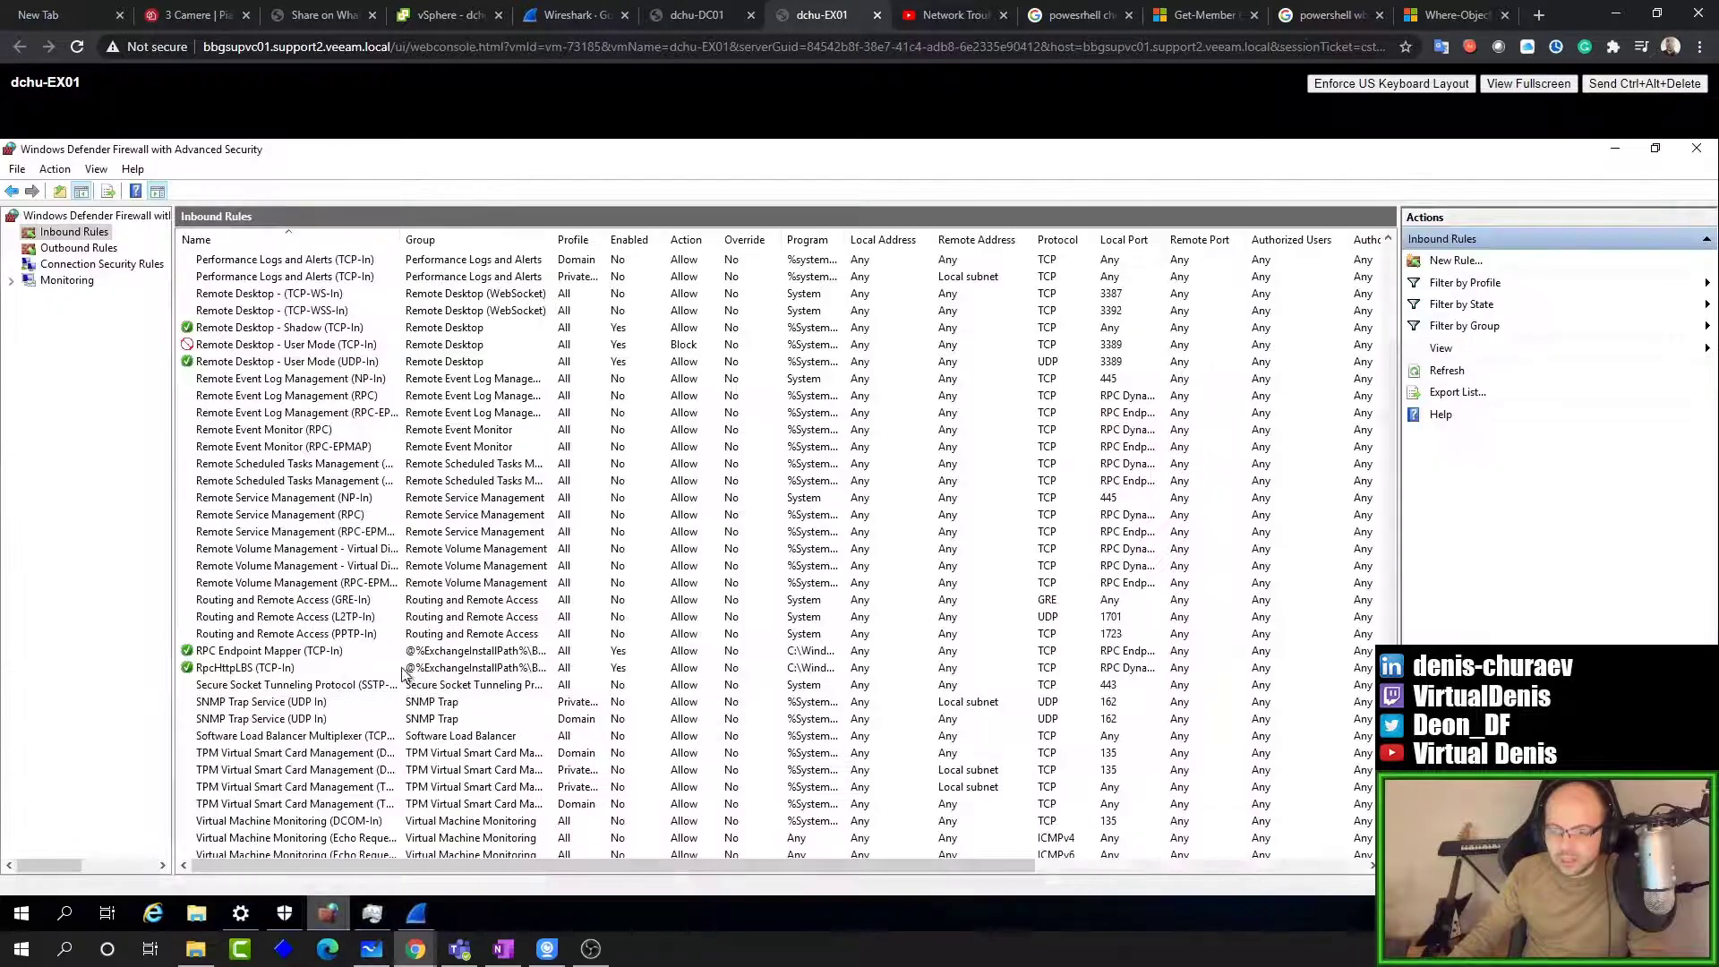
click(224, 329)
double_click(224, 329)
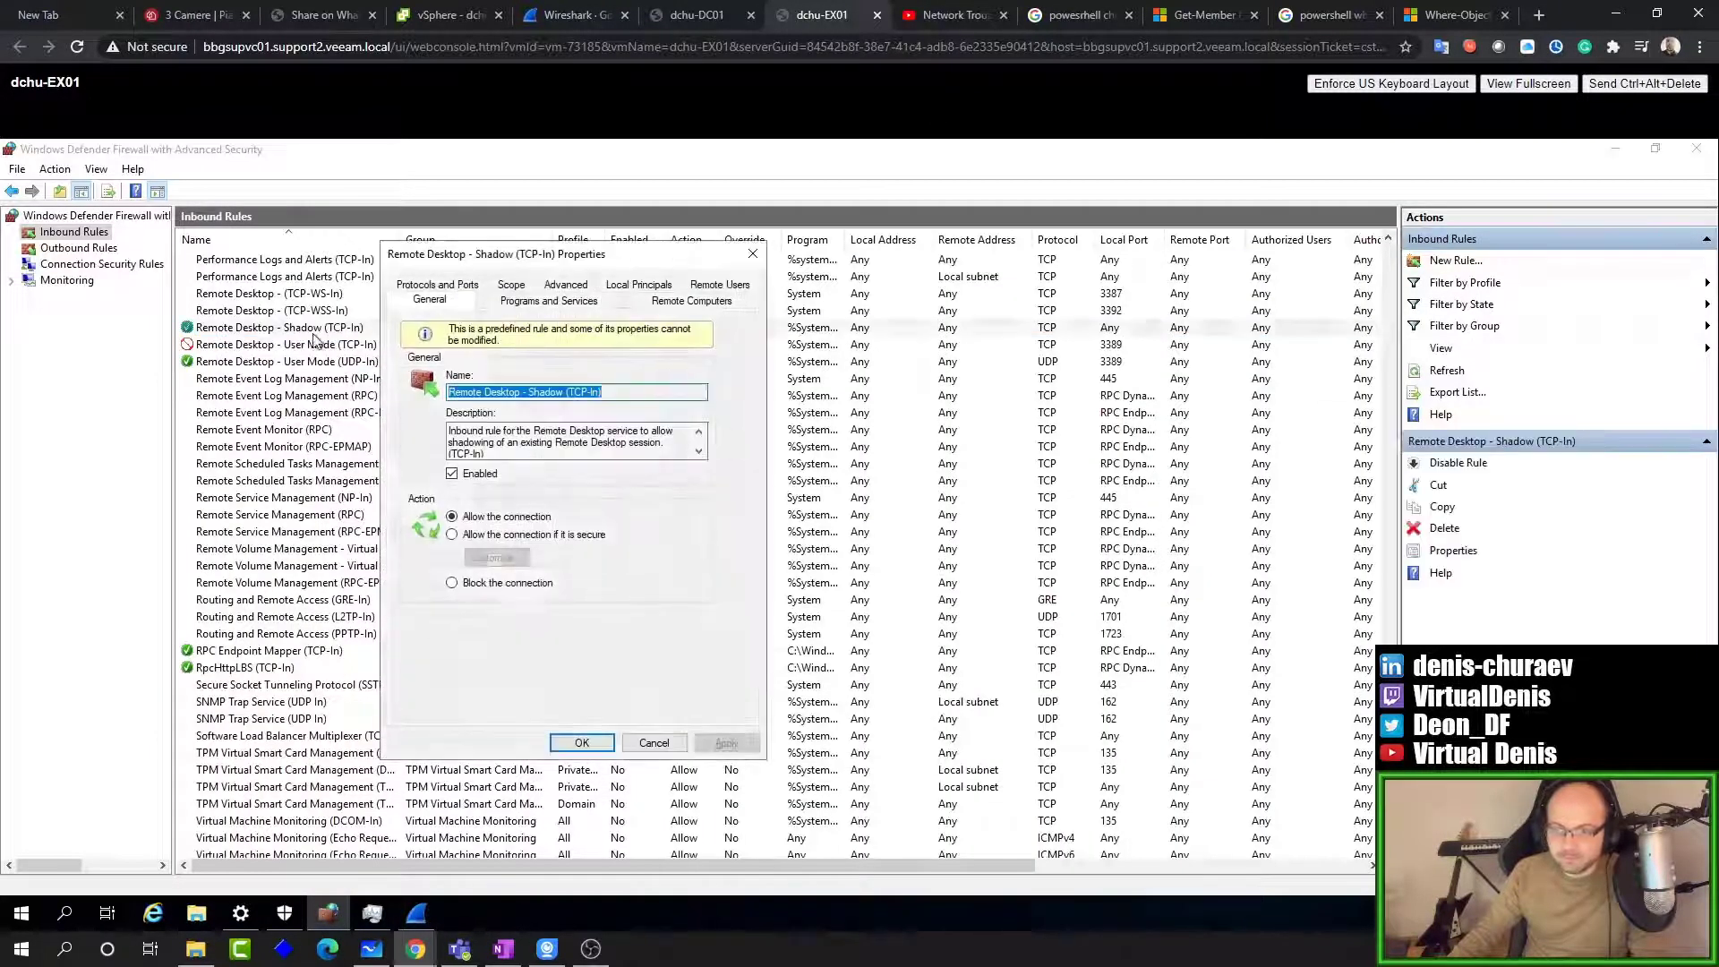
key(Escape)
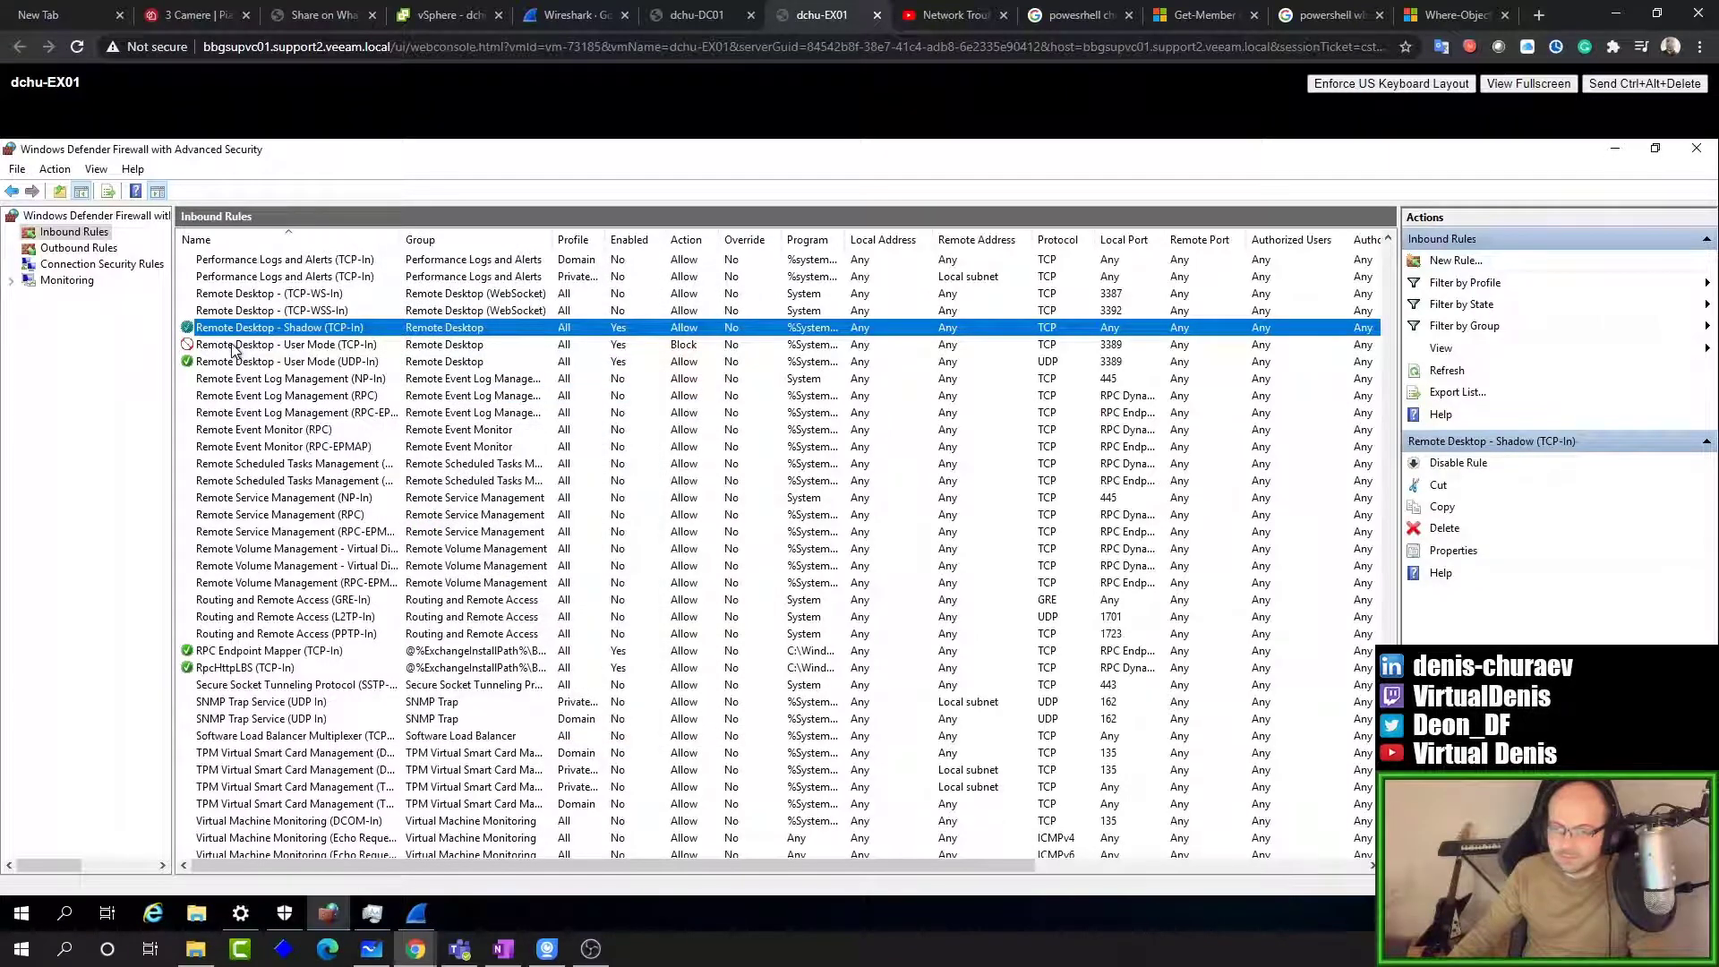
double_click(234, 346)
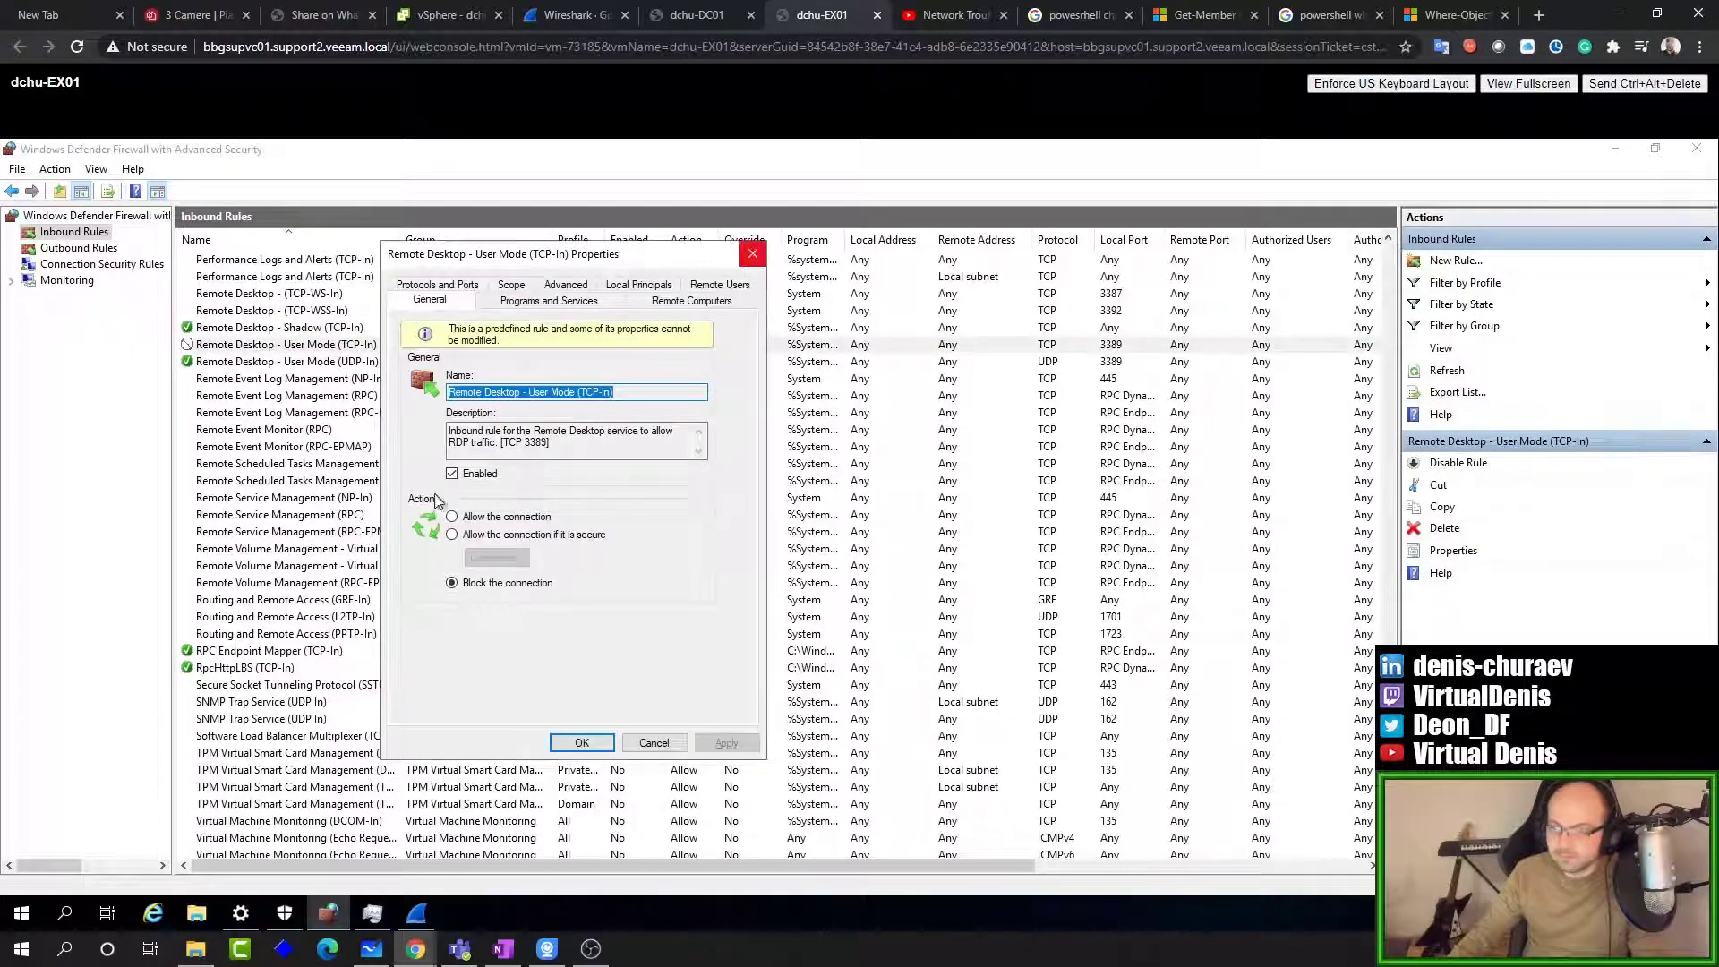
click(452, 516)
click(582, 743)
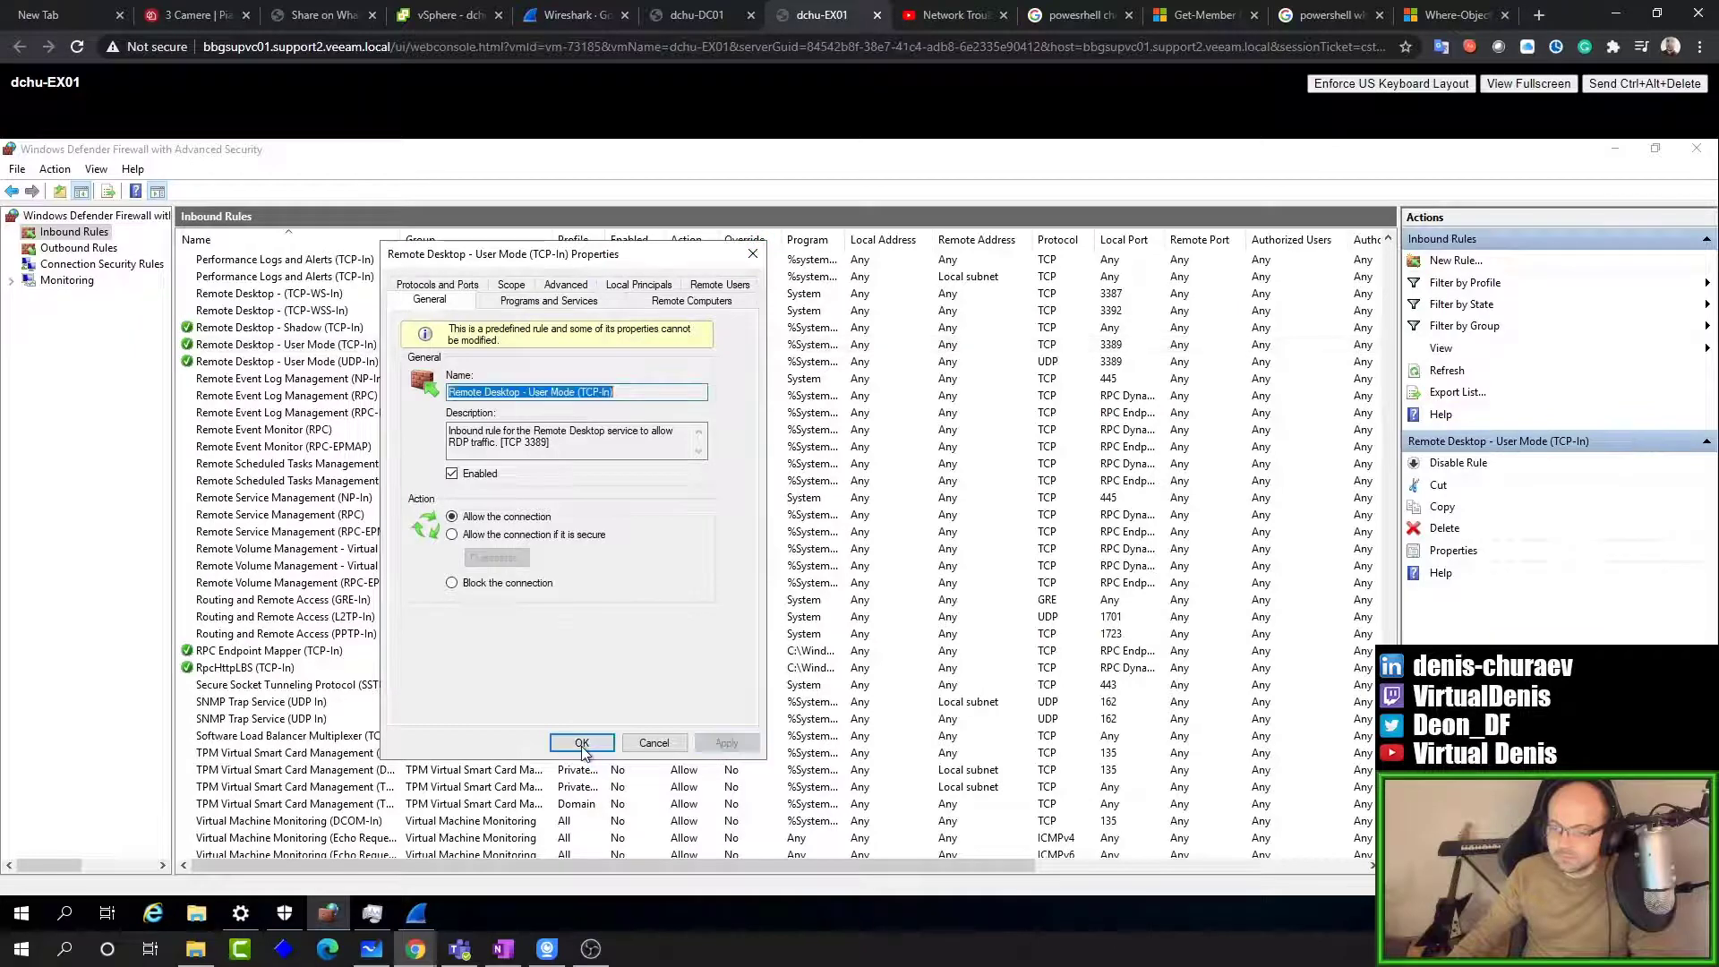
Step: From dchu-DC01, reconnect Remote Desktop to dchu-ex01 and inspect the new SYN and SYN, ACK packets in the capture
click(694, 15)
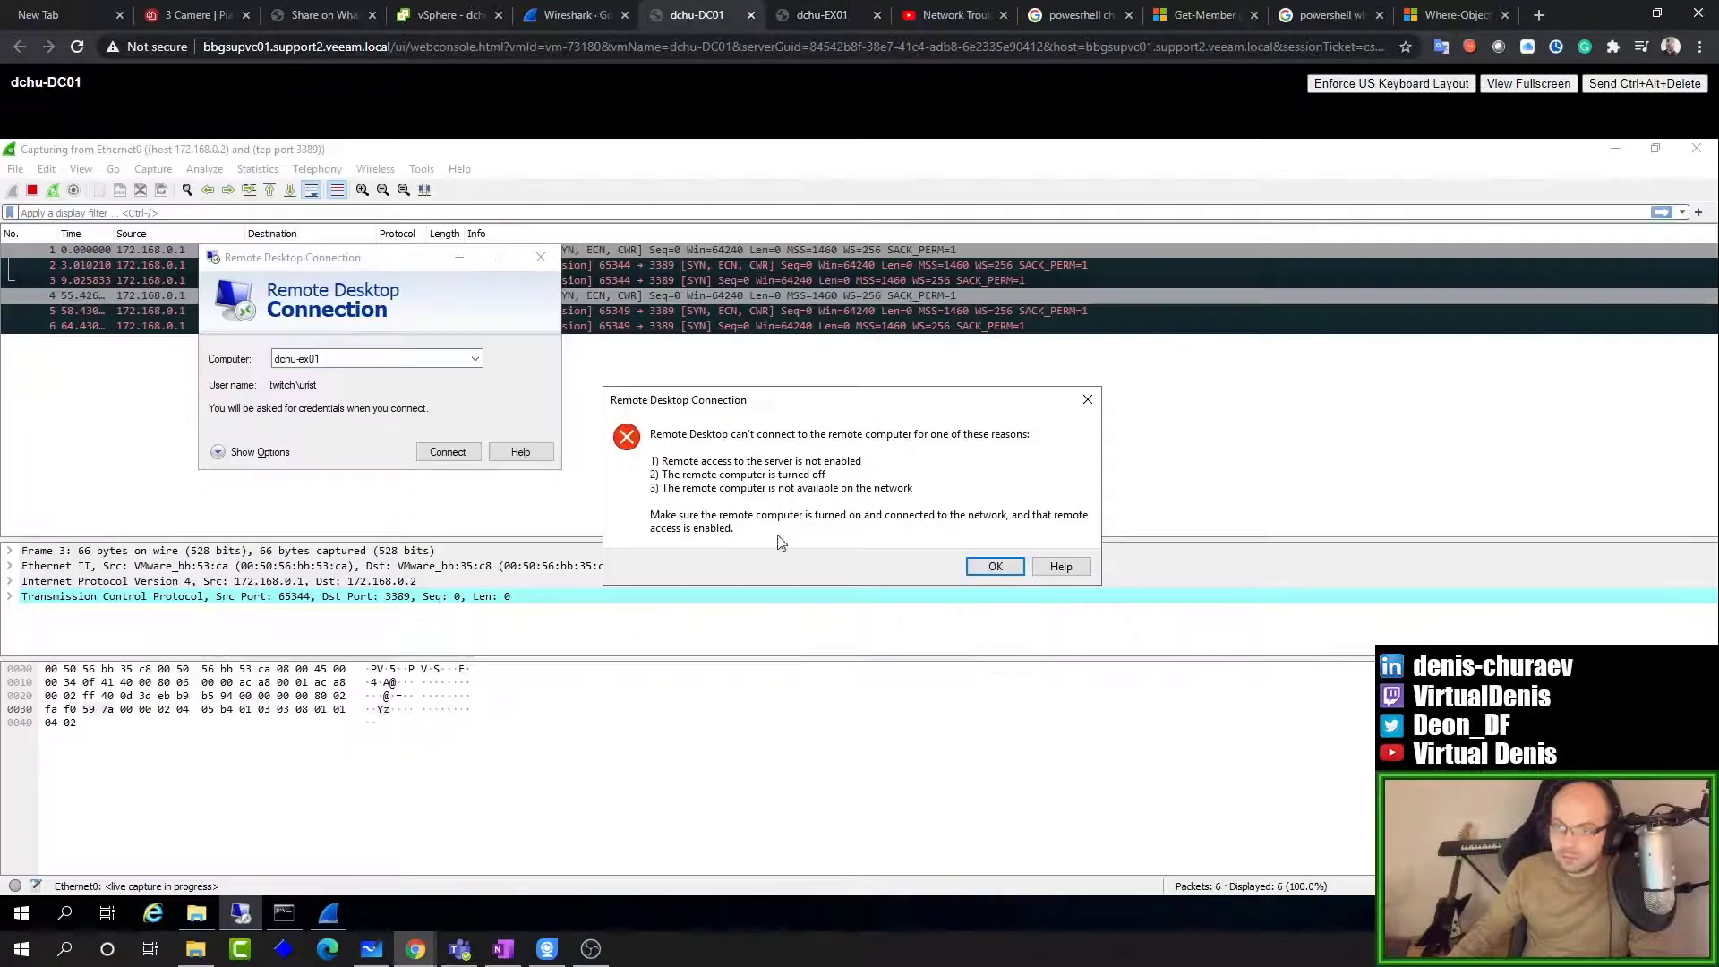
click(992, 566)
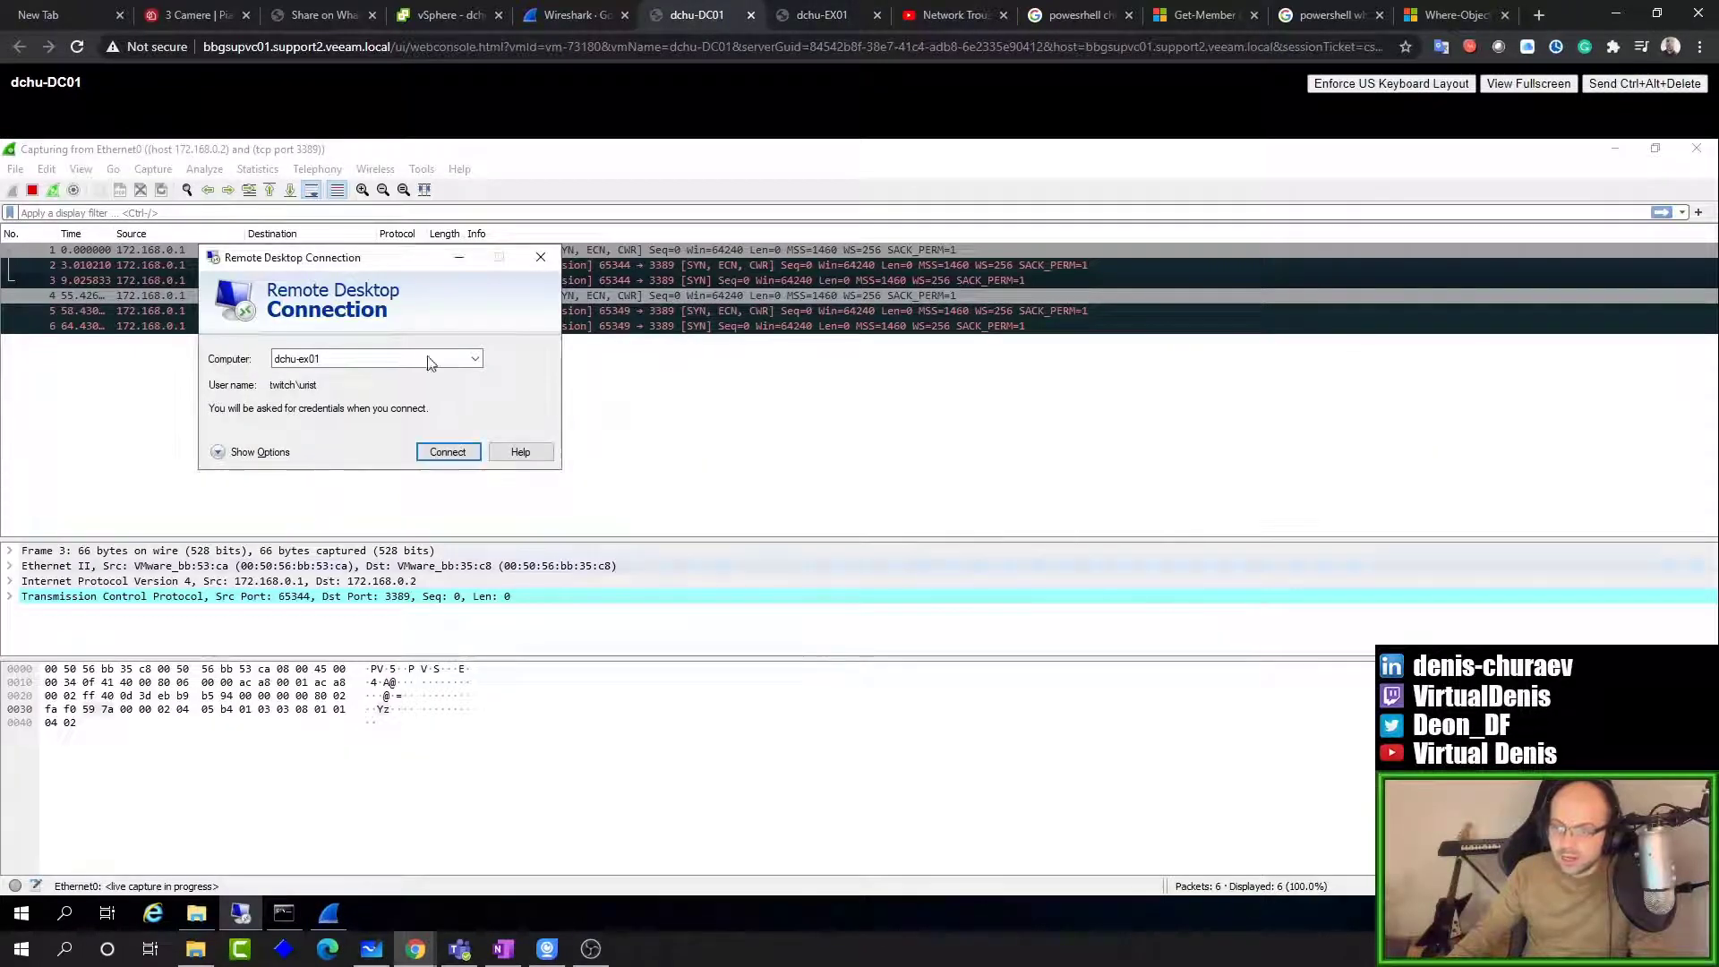
click(446, 453)
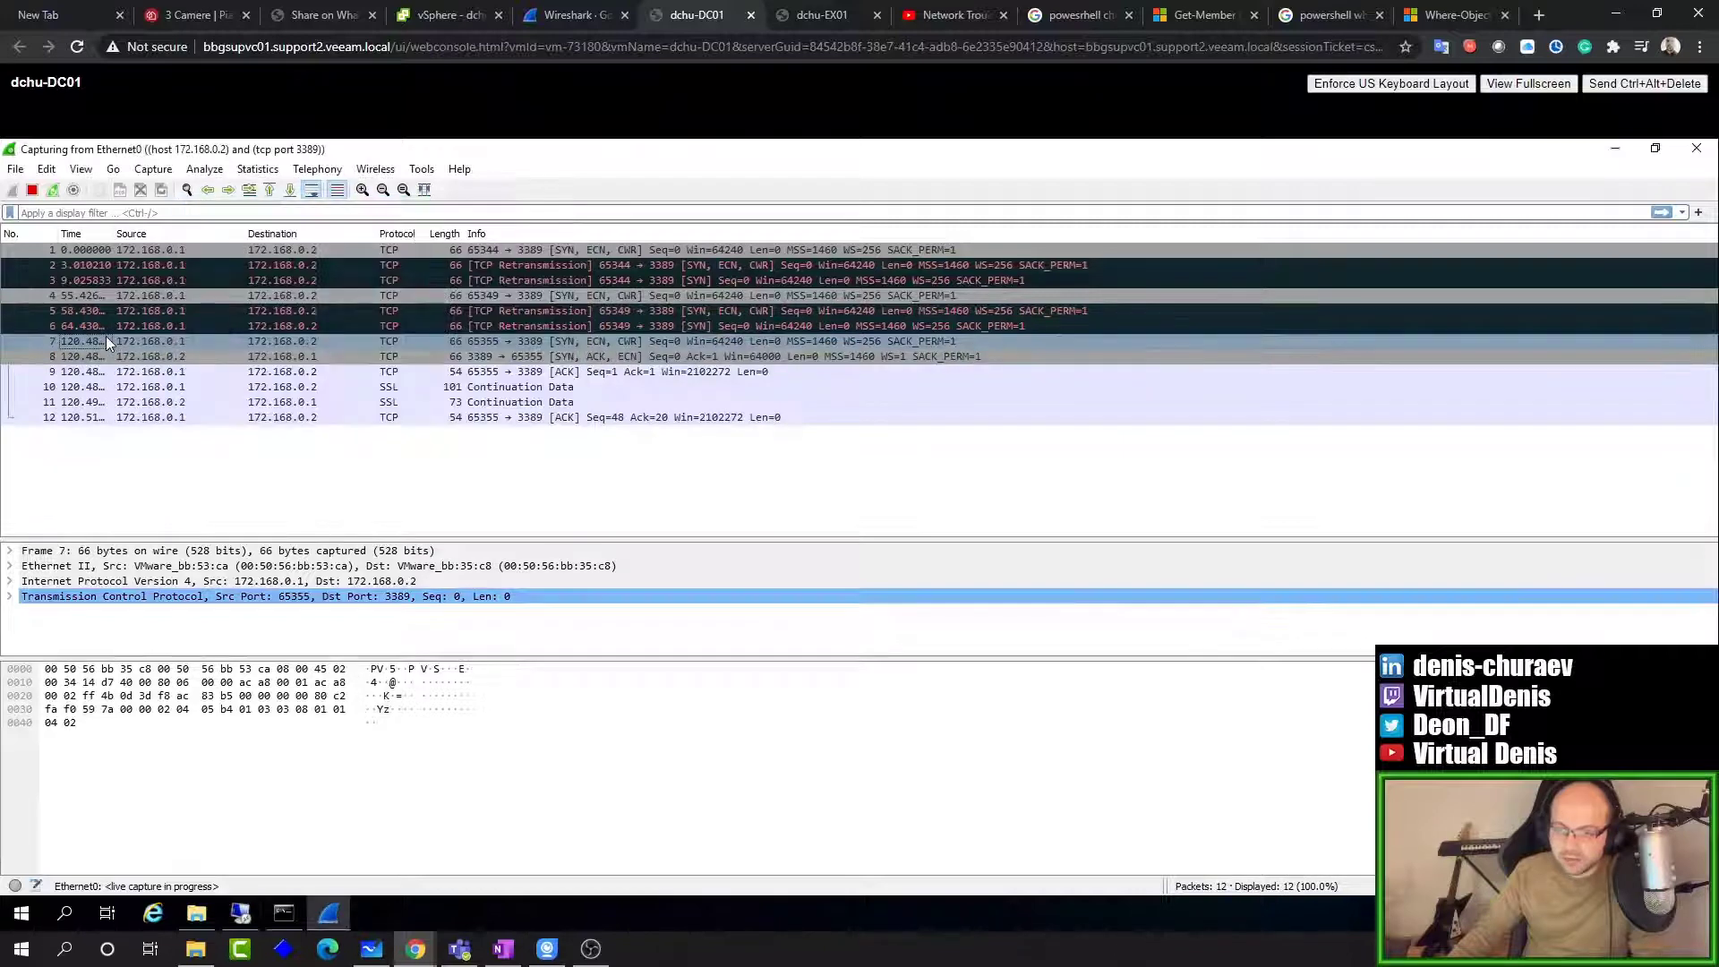
click(106, 340)
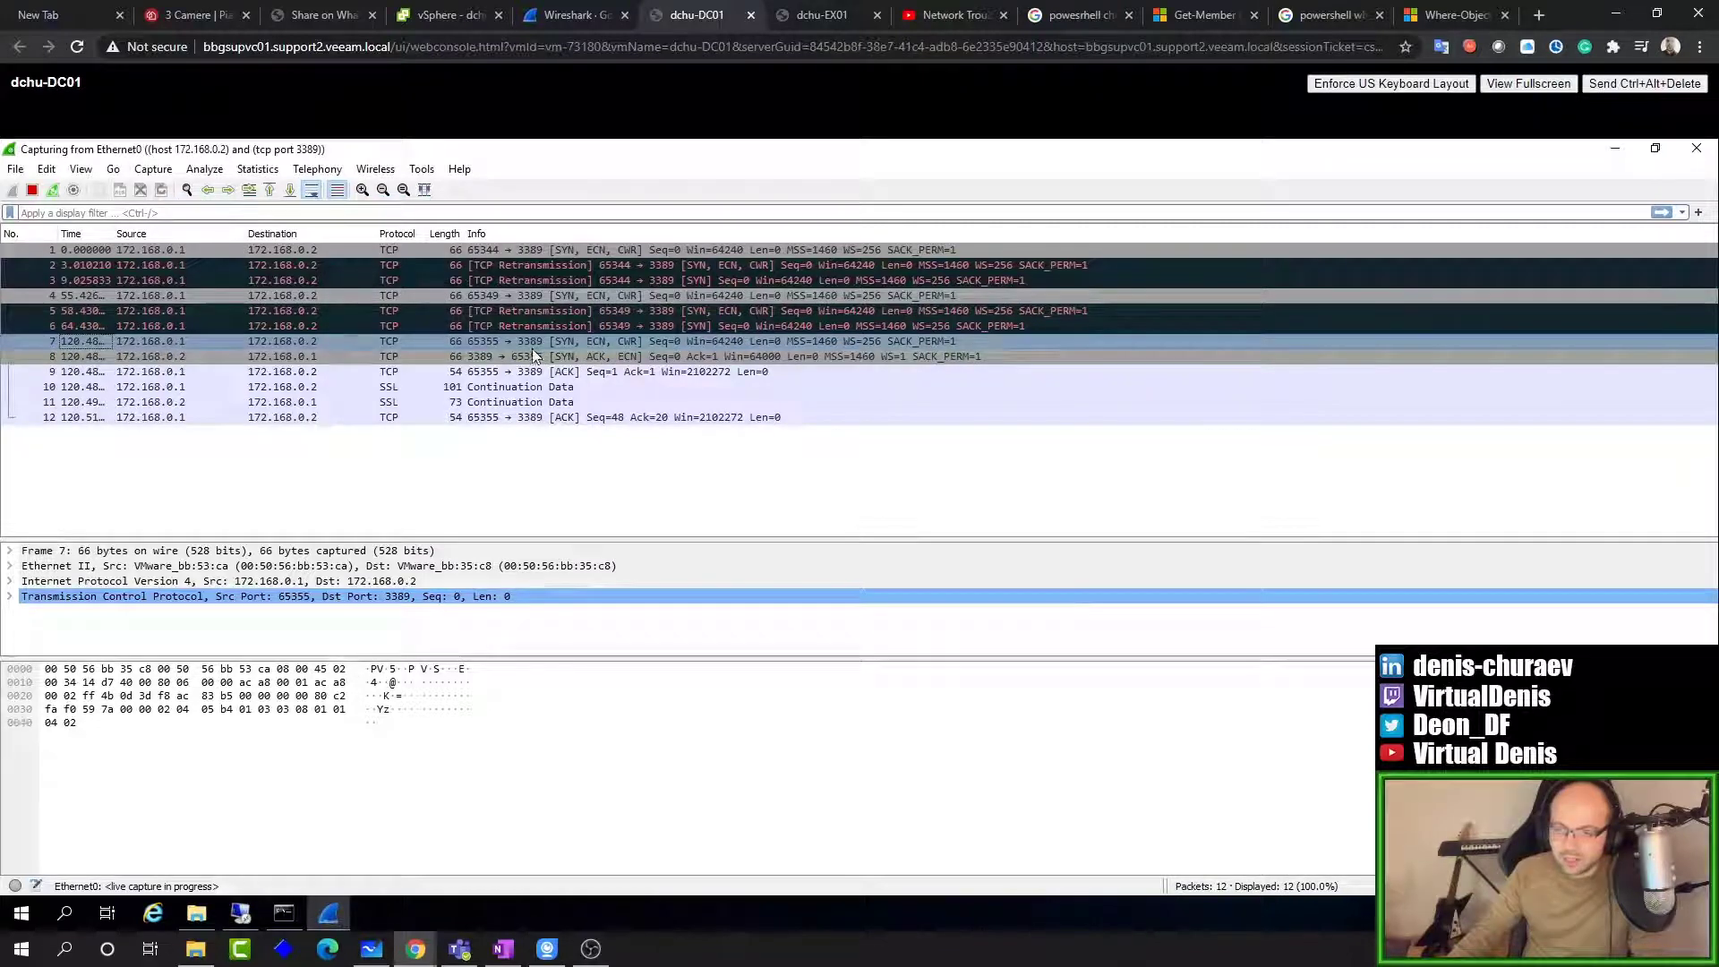
click(618, 355)
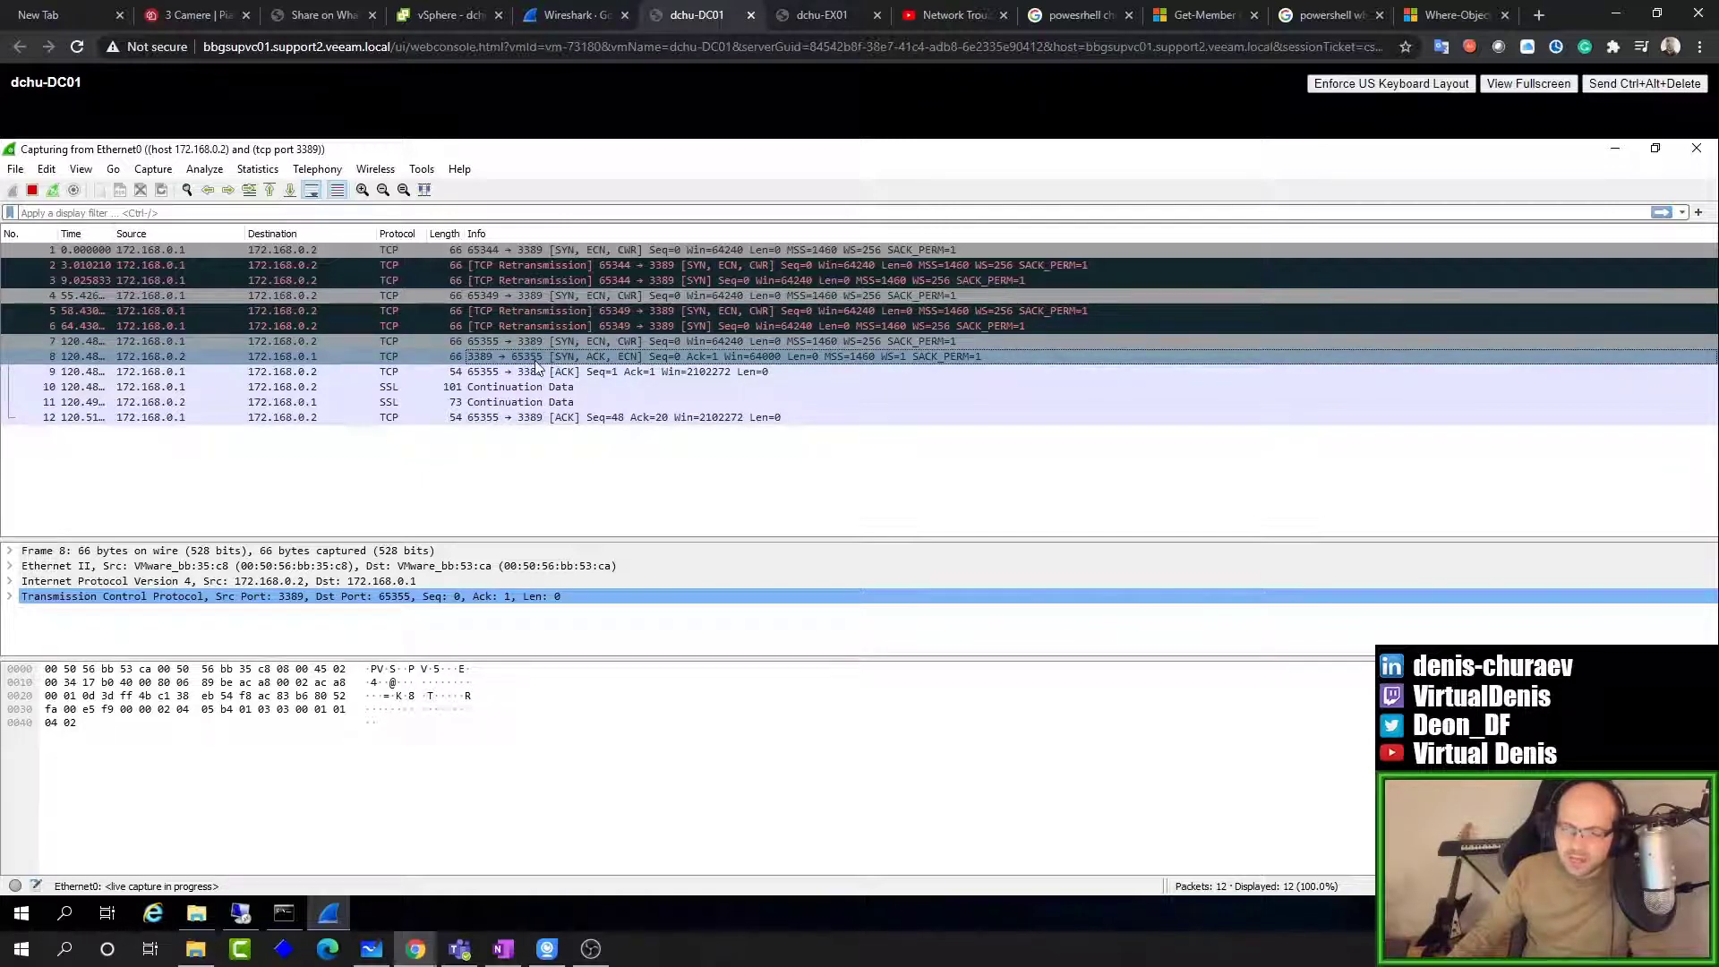
Step: In Microsoft Whiteboard, write the client port "65535" in red beneath the RDS arrow, beside the question marks
click(371, 940)
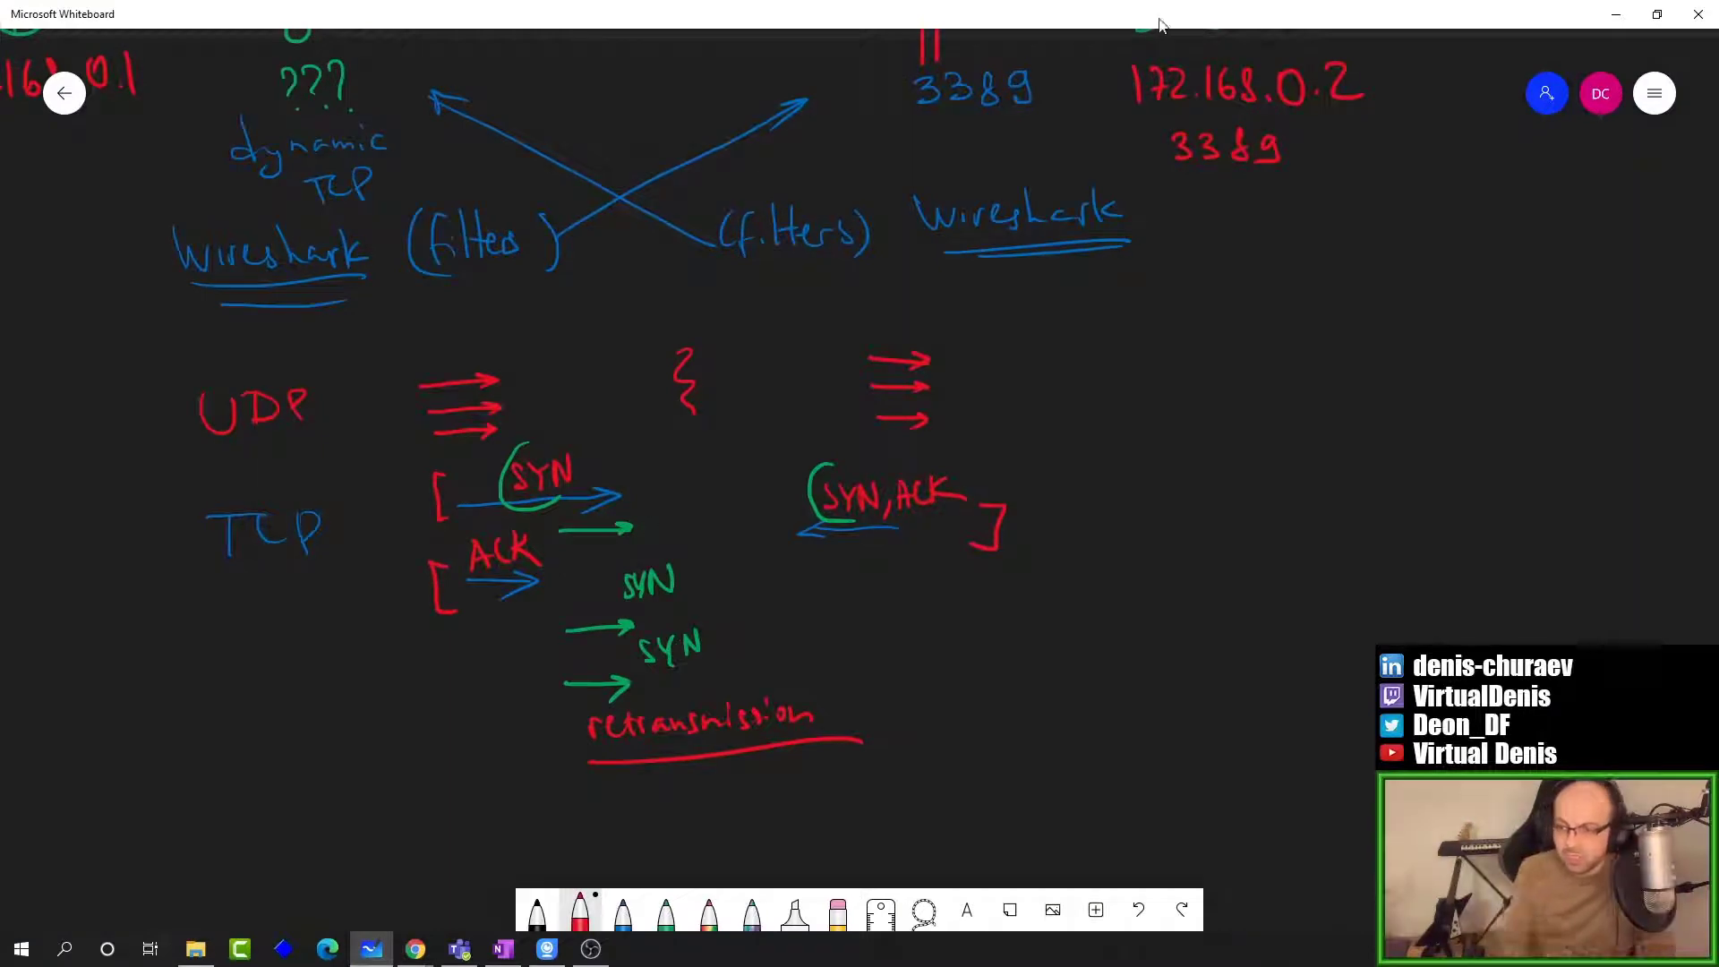
mouse_move(652, 99)
mouse_down()
mouse_move(813, 435)
mouse_move(816, 412)
mouse_up()
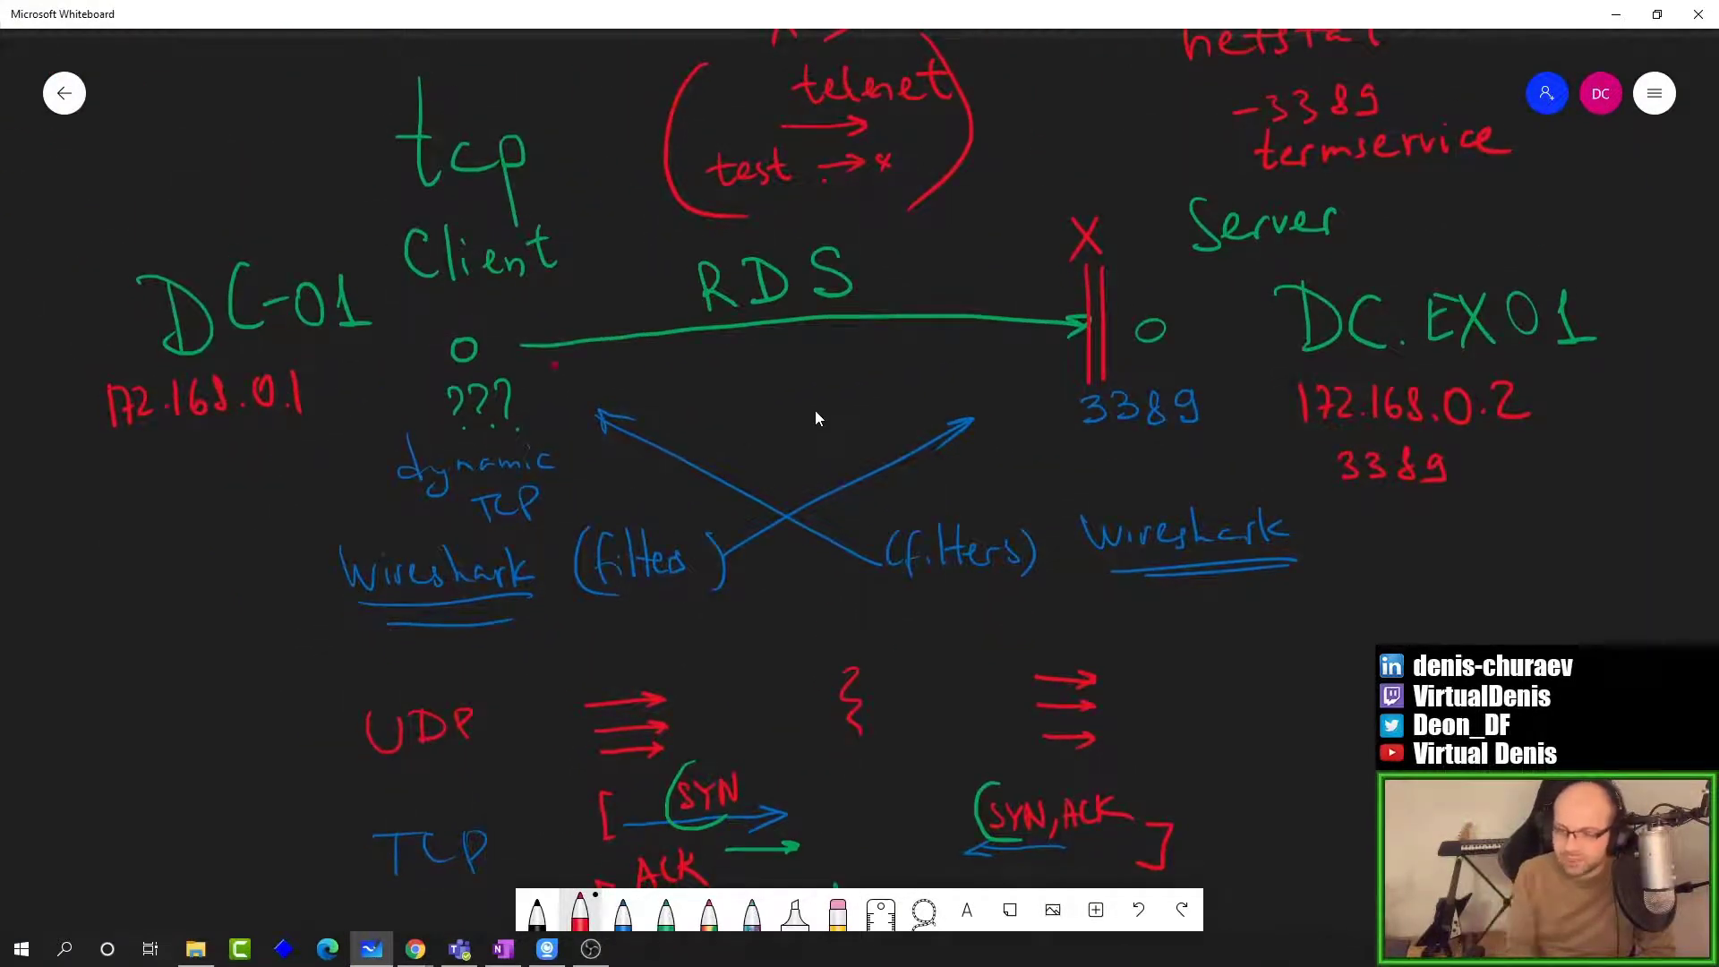
mouse_move(567, 363)
mouse_down()
mouse_move(550, 391)
mouse_move(573, 398)
mouse_up()
mouse_move(575, 363)
mouse_down()
mouse_move(595, 361)
mouse_move(594, 396)
mouse_up()
mouse_move(596, 352)
mouse_down()
mouse_move(622, 348)
mouse_move(657, 396)
mouse_up()
drag(658, 352, 686, 344)
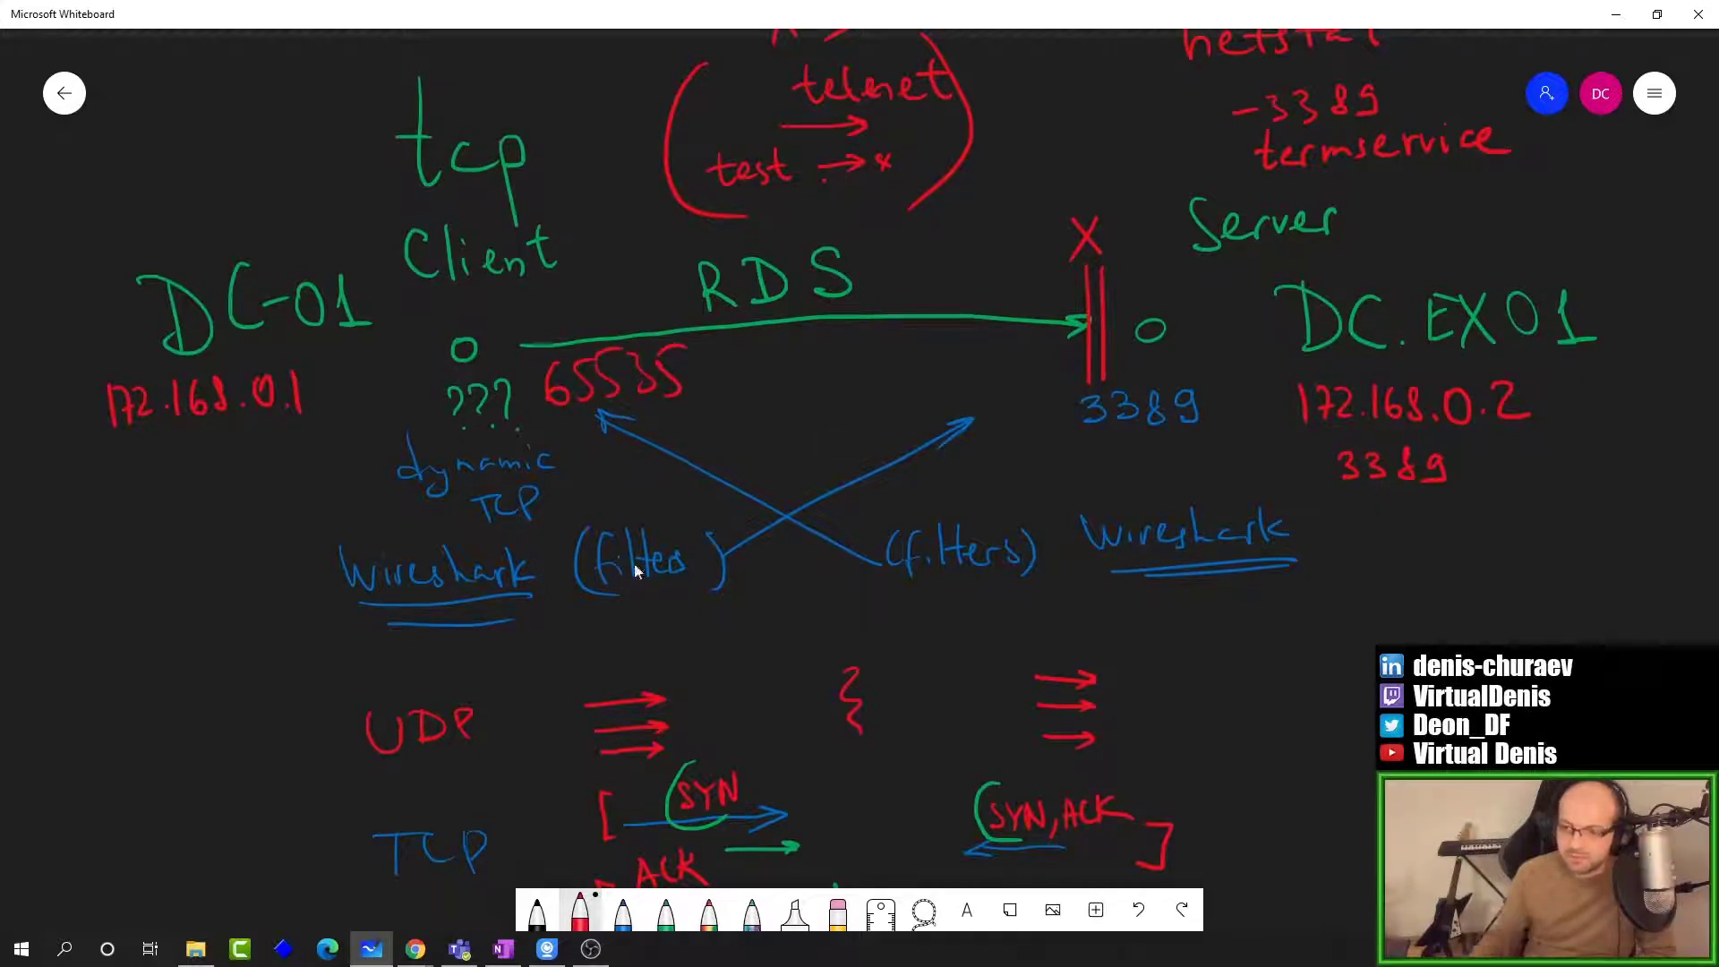
Step: Check the client's source port in the dchu-DC01 capture and overwrite the middle digits of the port number on the whiteboard
click(1632, 13)
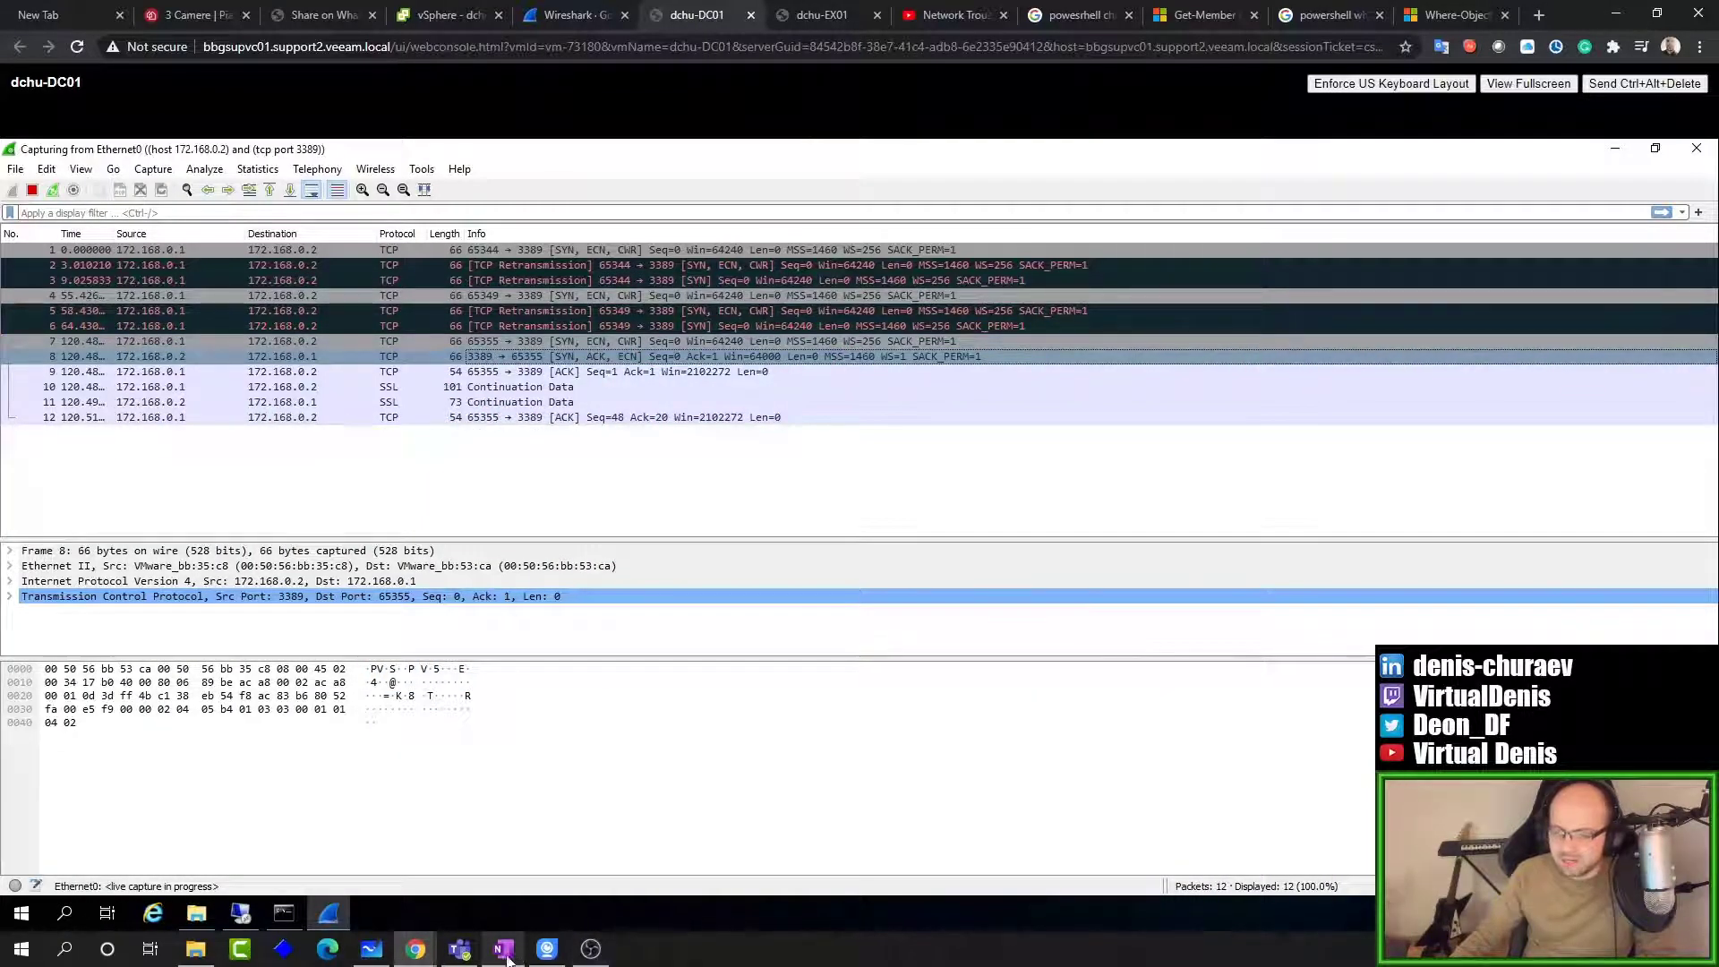
click(370, 951)
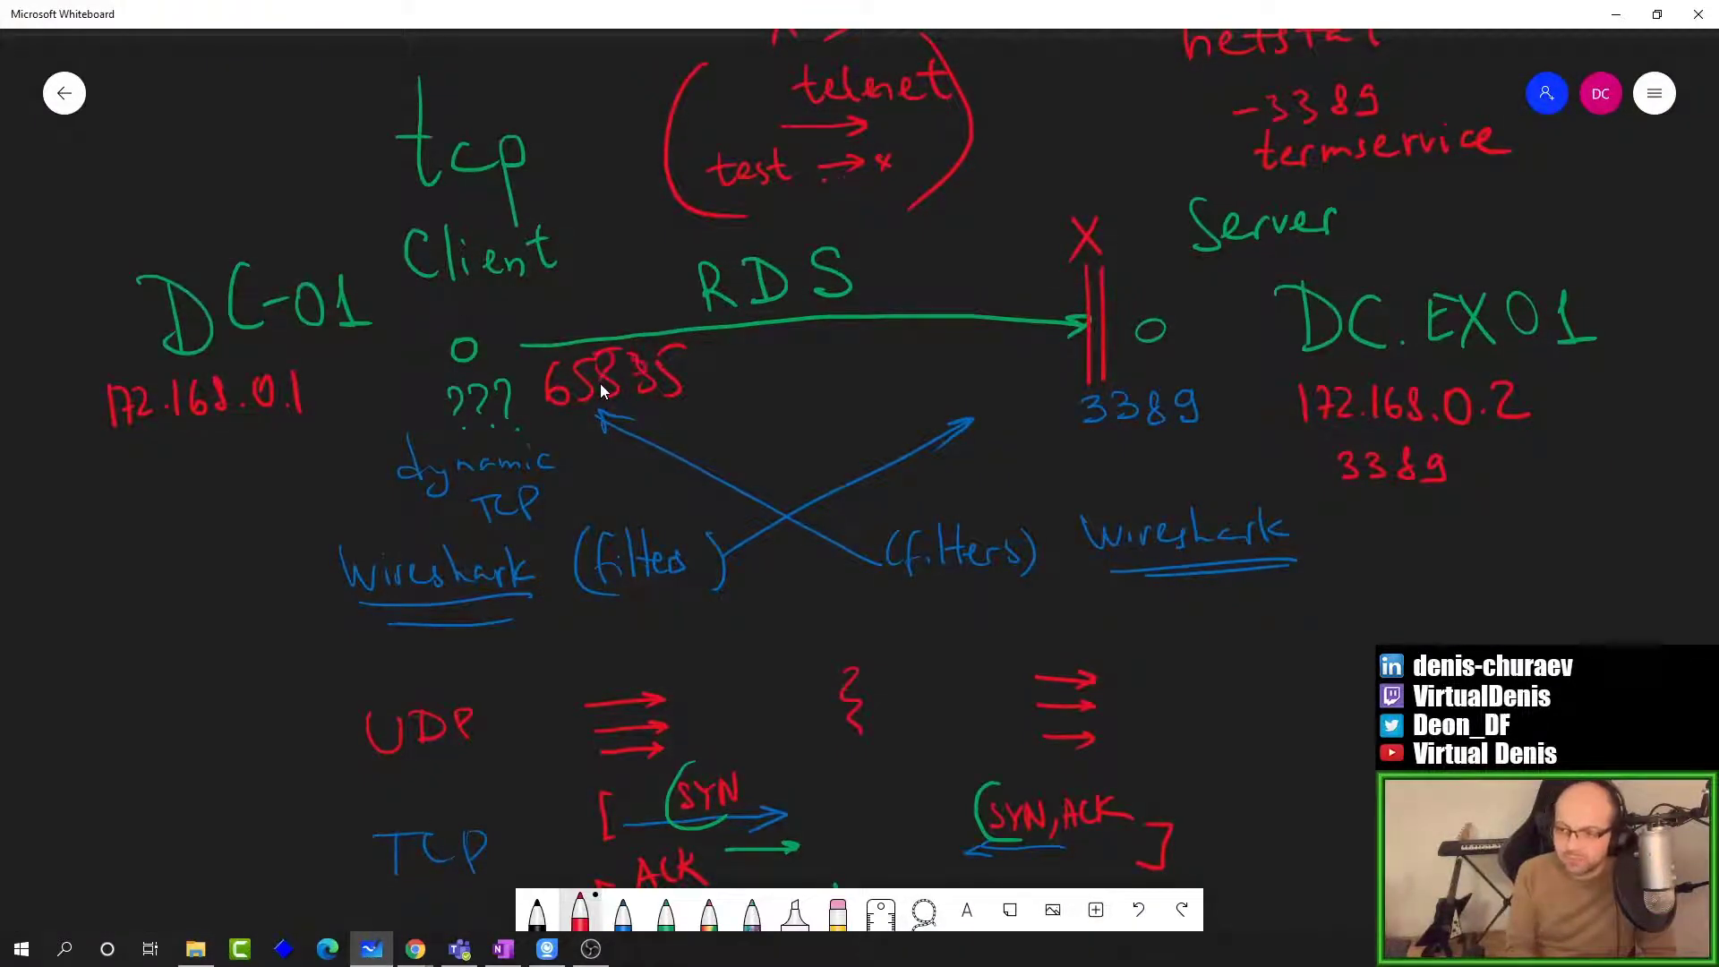
click(1632, 20)
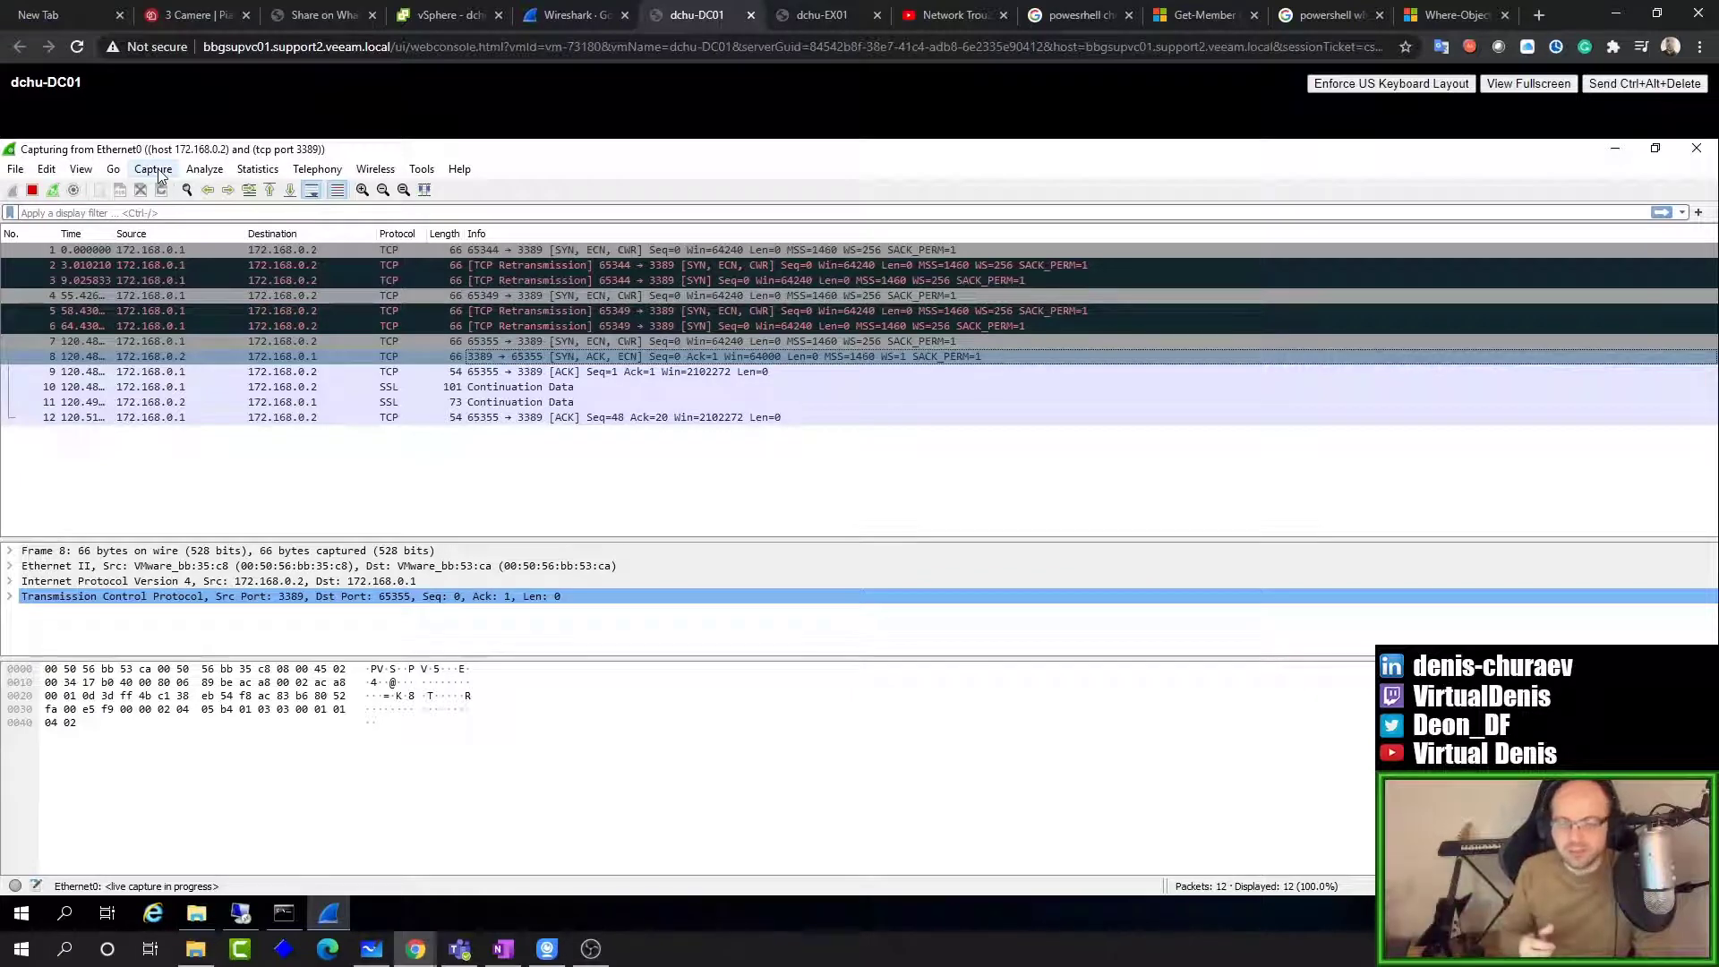
Step: On dchu-EX01, bring up the Wireshark capture and inspect the SYN, SYN-ACK and ACK packets of the port 65355 handshake
click(781, 18)
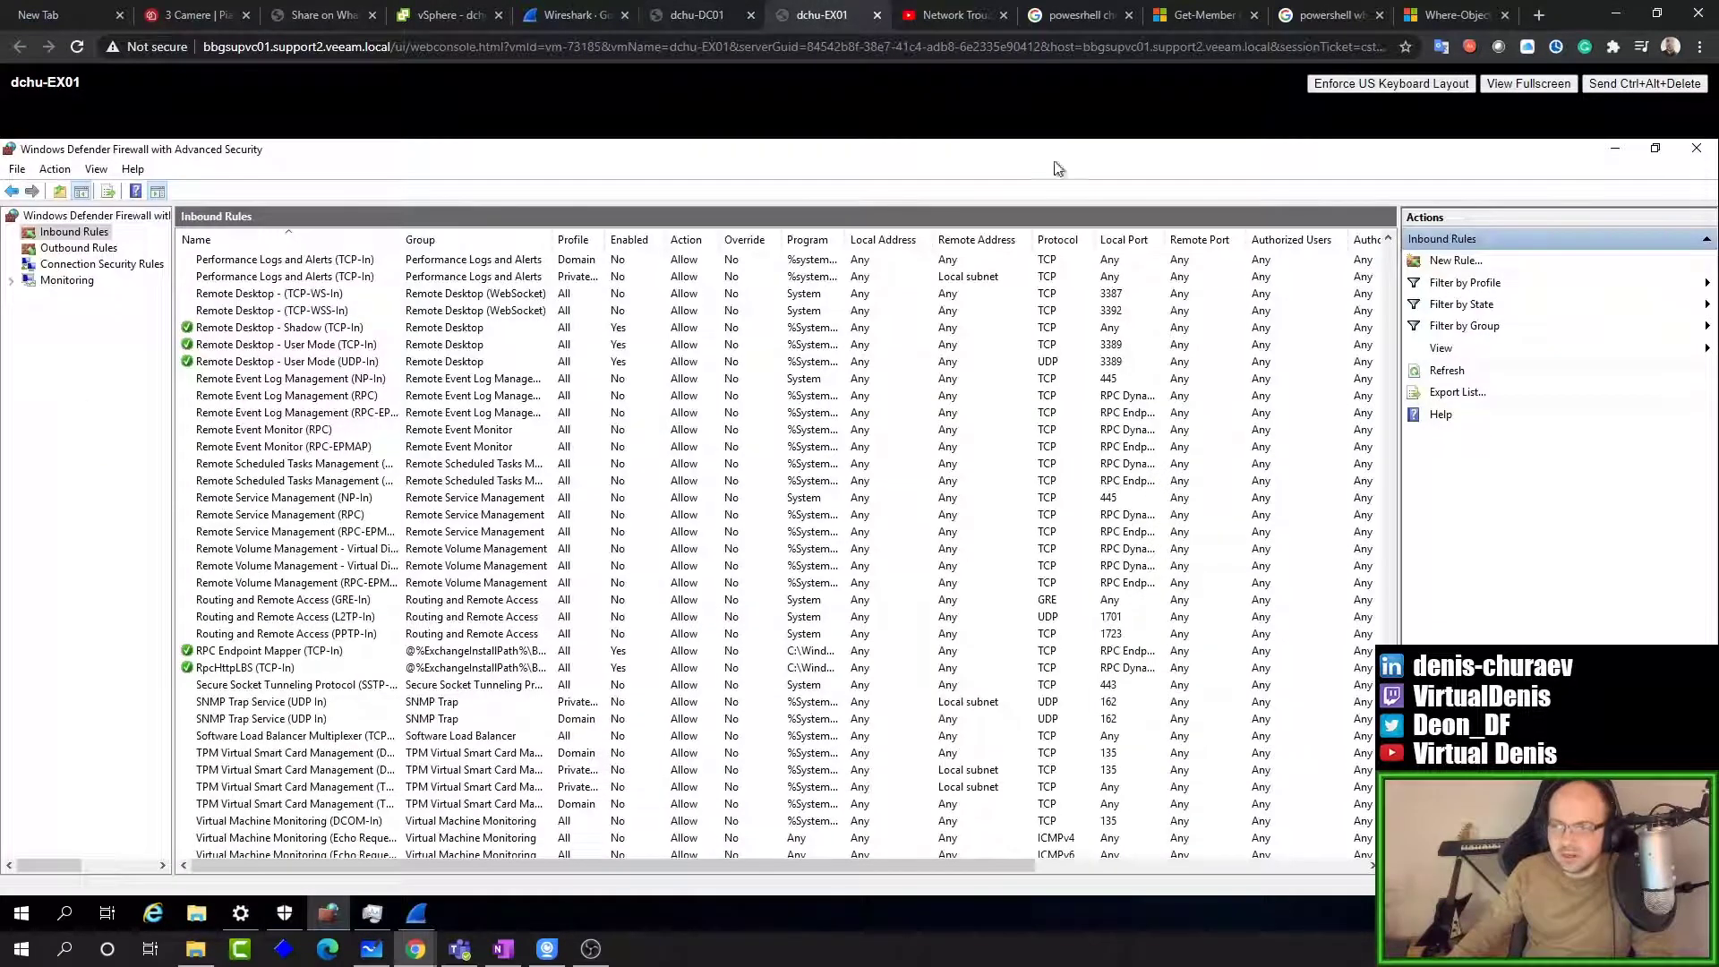
click(417, 914)
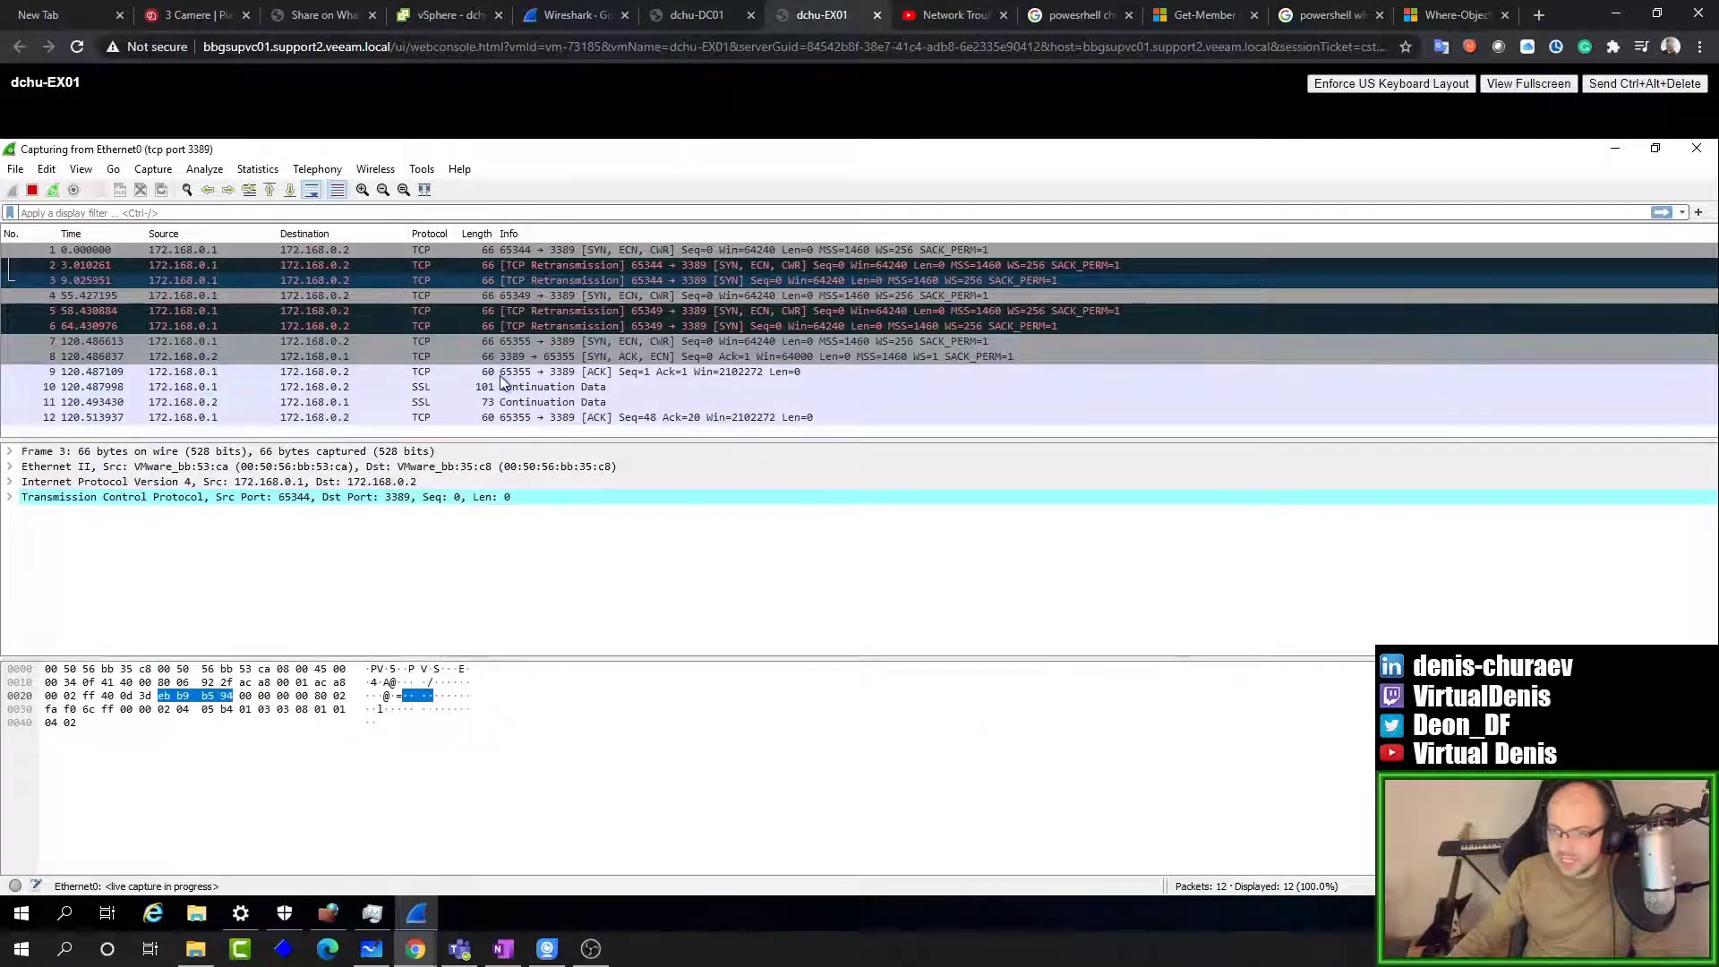
click(524, 372)
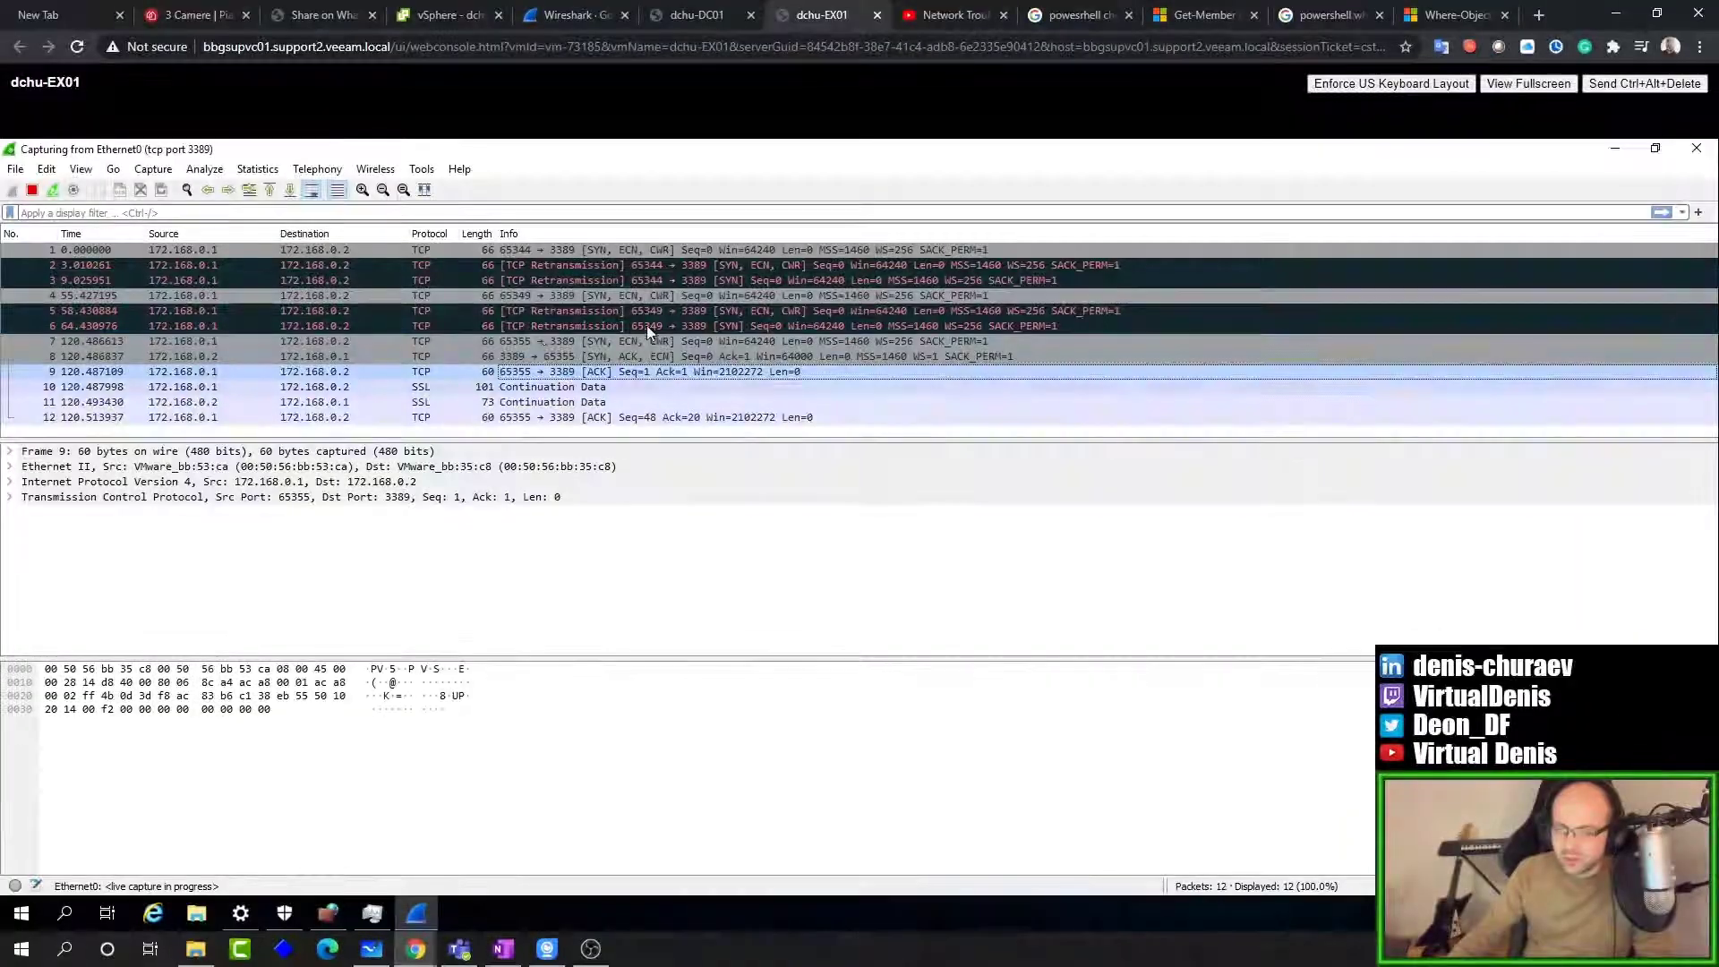
click(470, 342)
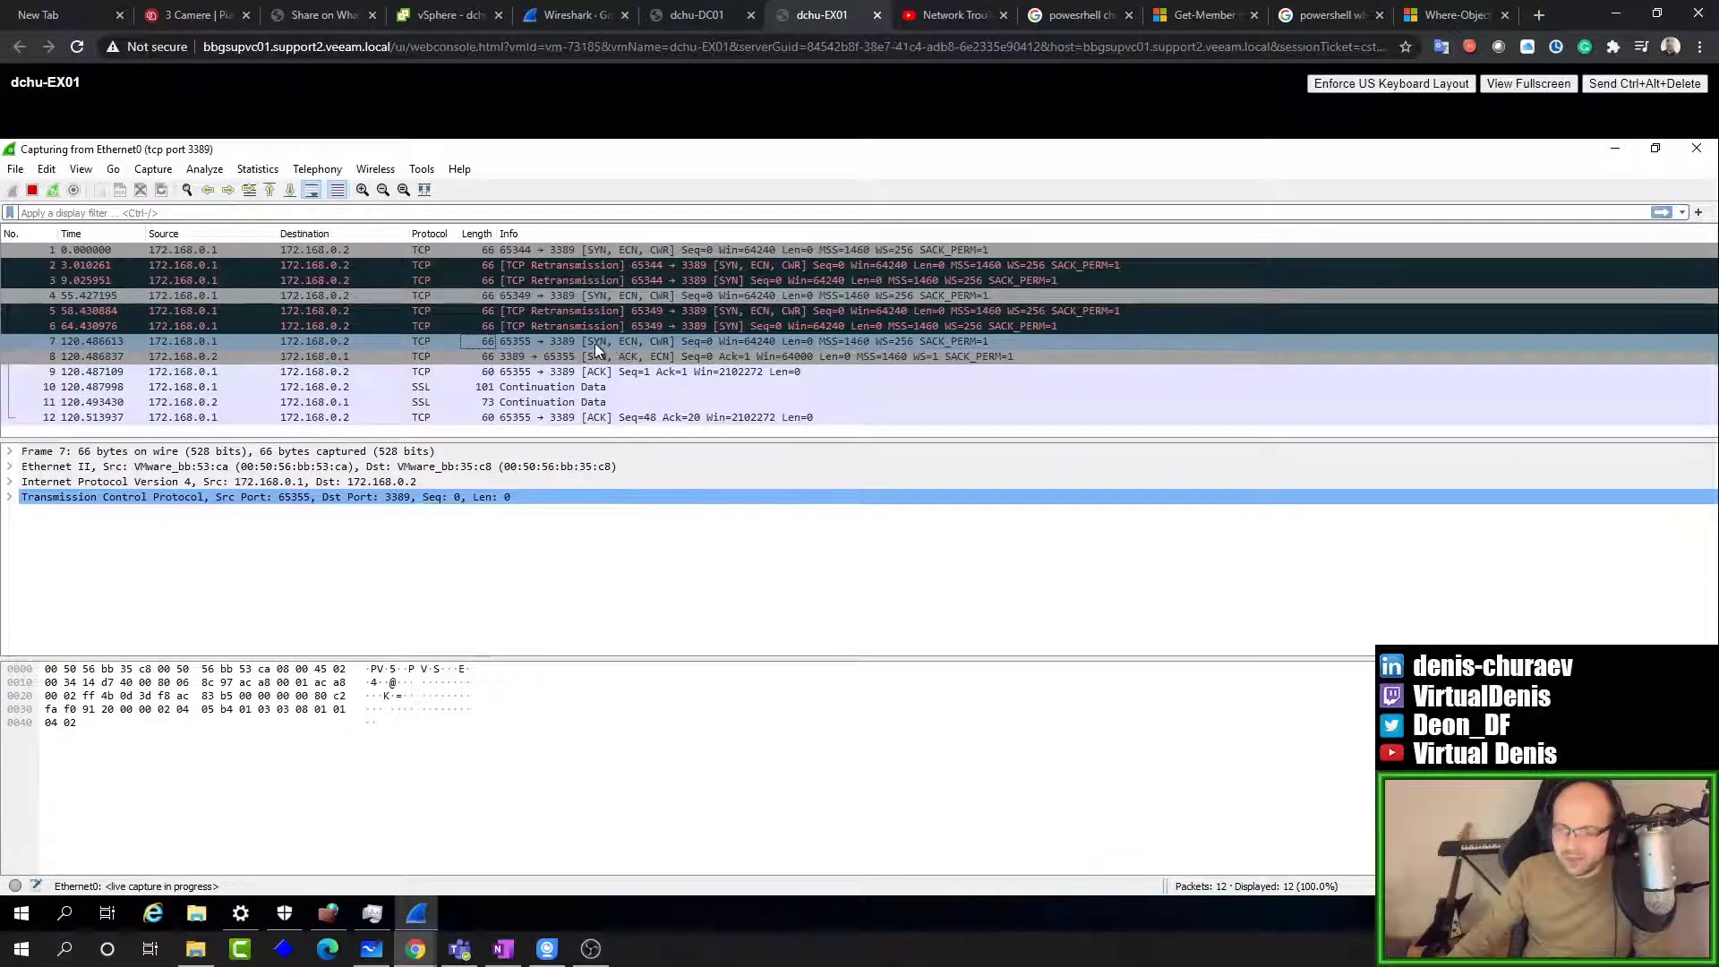
click(493, 356)
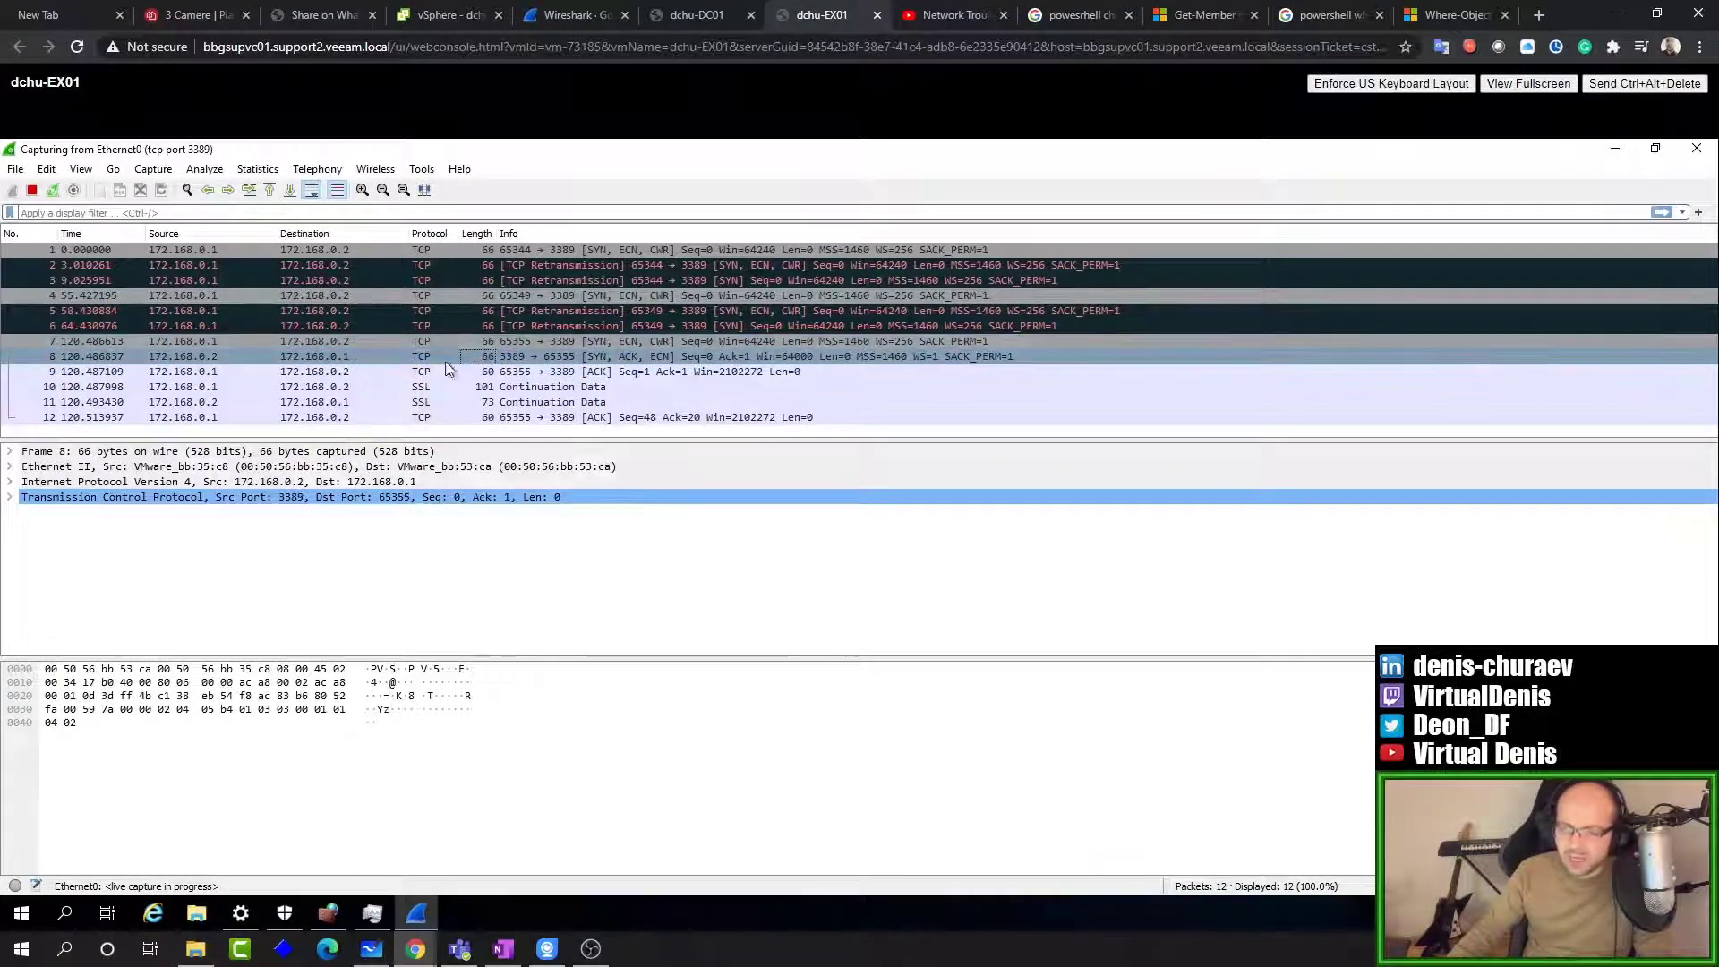
click(567, 374)
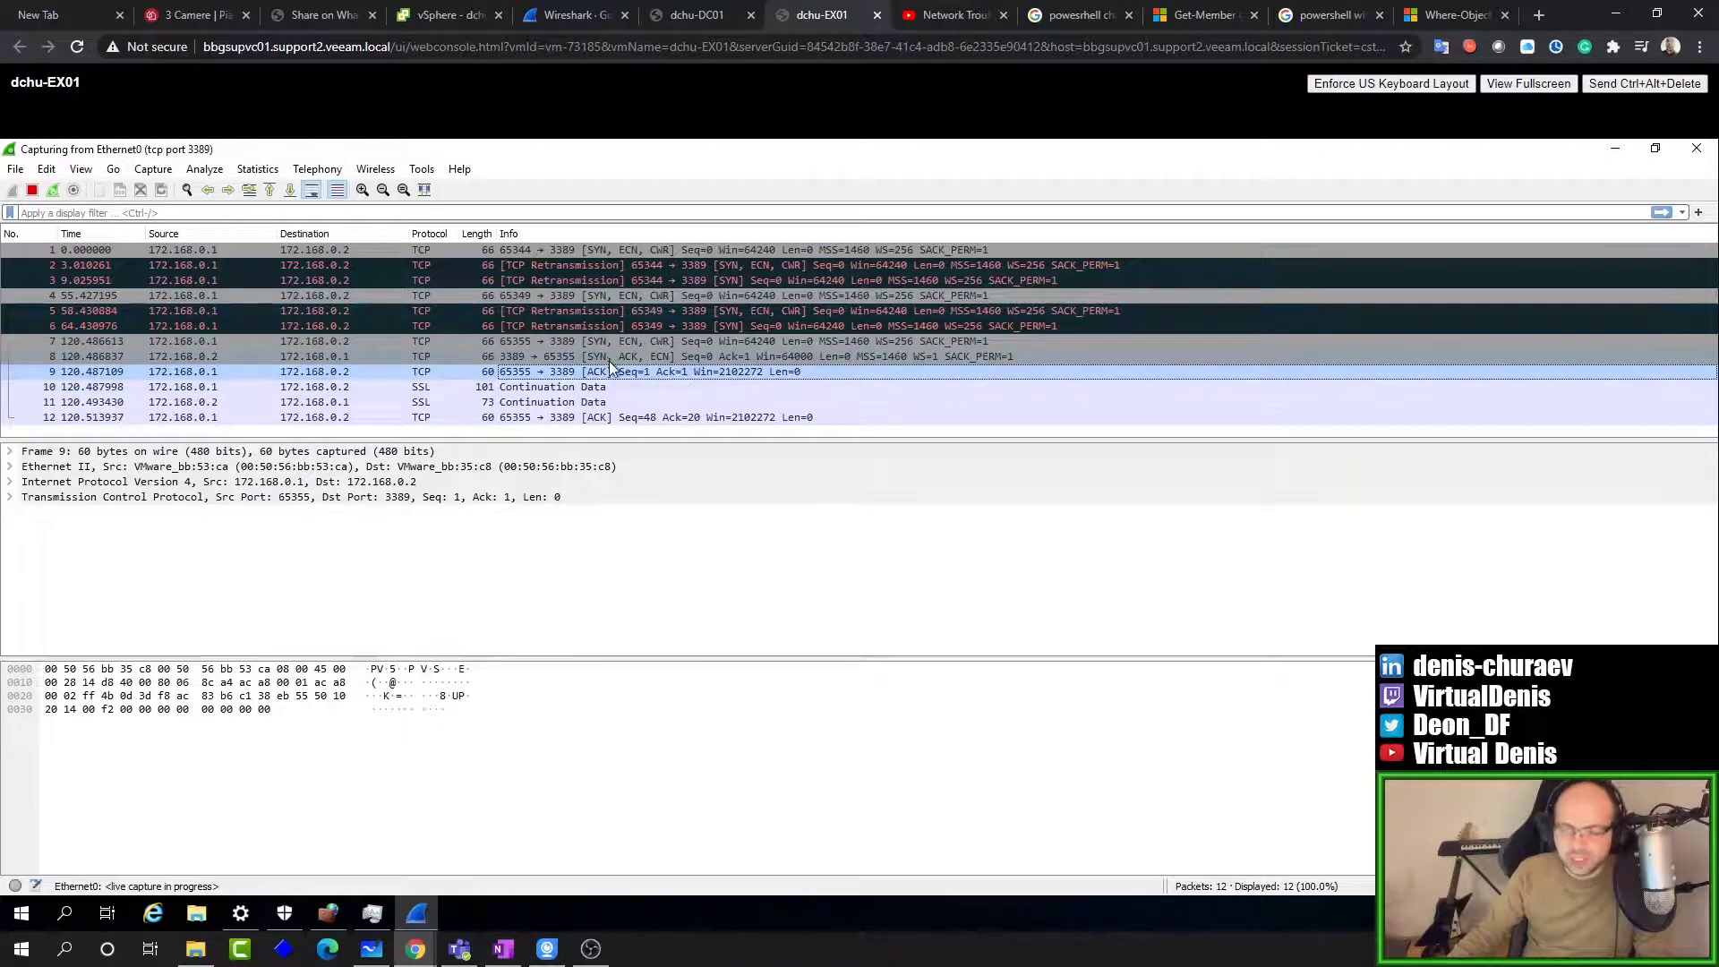
Step: On dchu-DC01, cancel the Remote Desktop credentials prompt for dchu-ex01 and inspect the RST, ACK packet in the capture
click(699, 17)
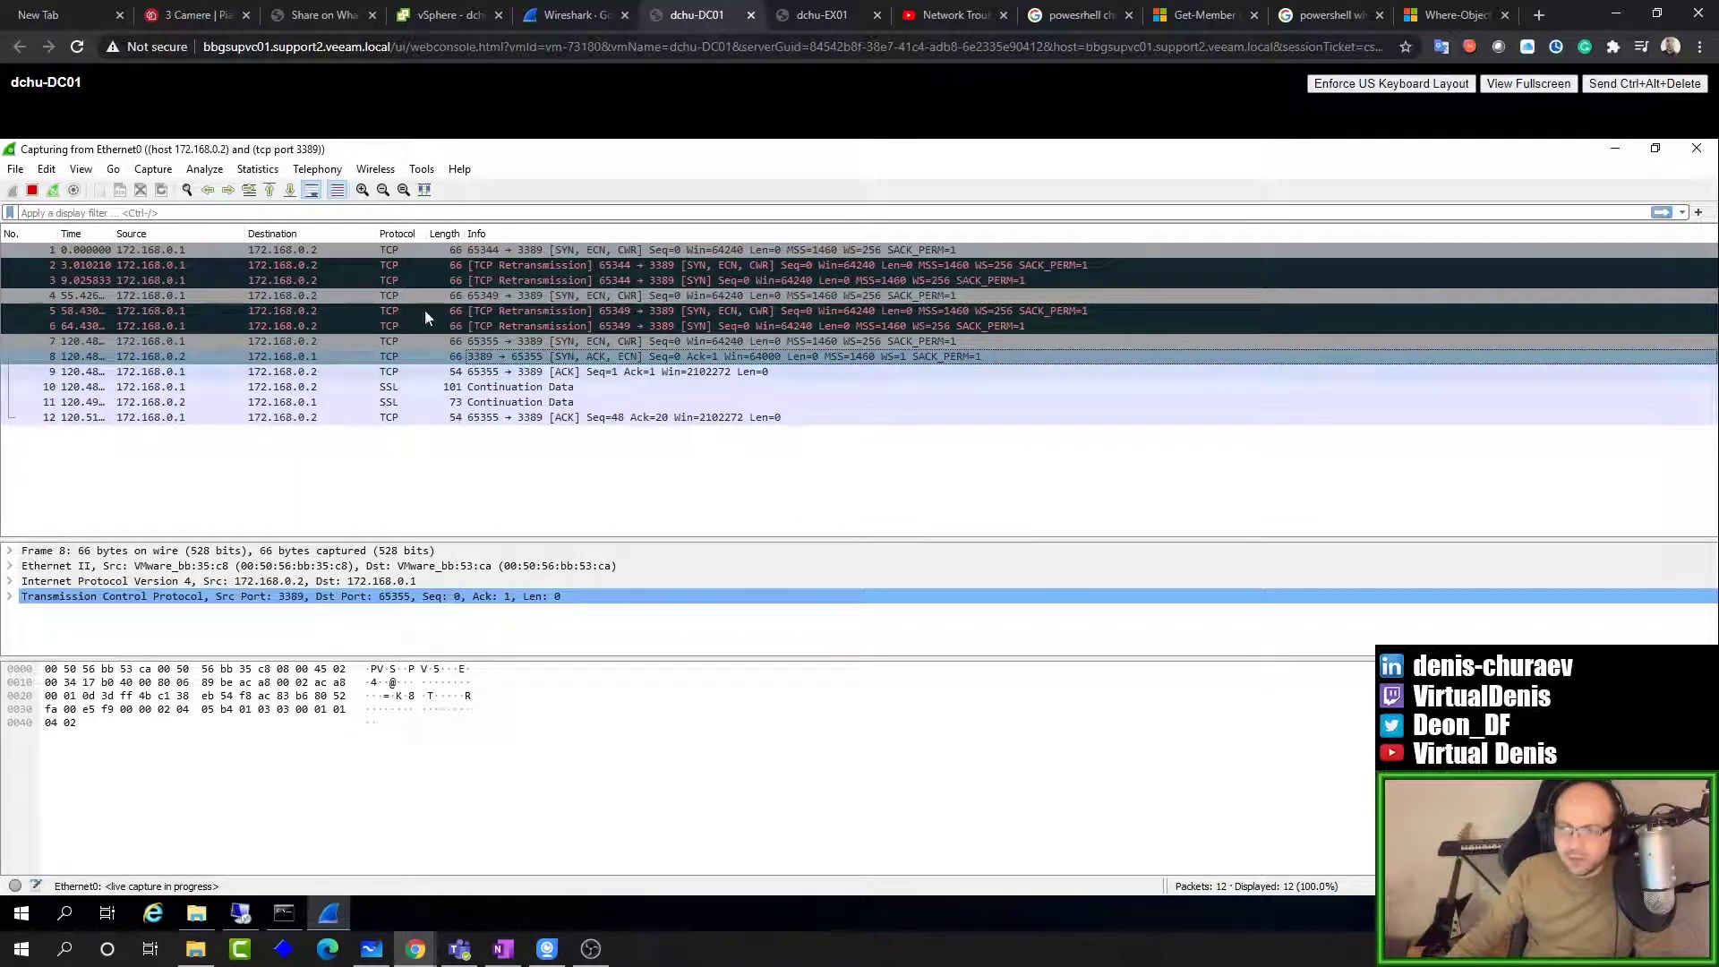
click(240, 915)
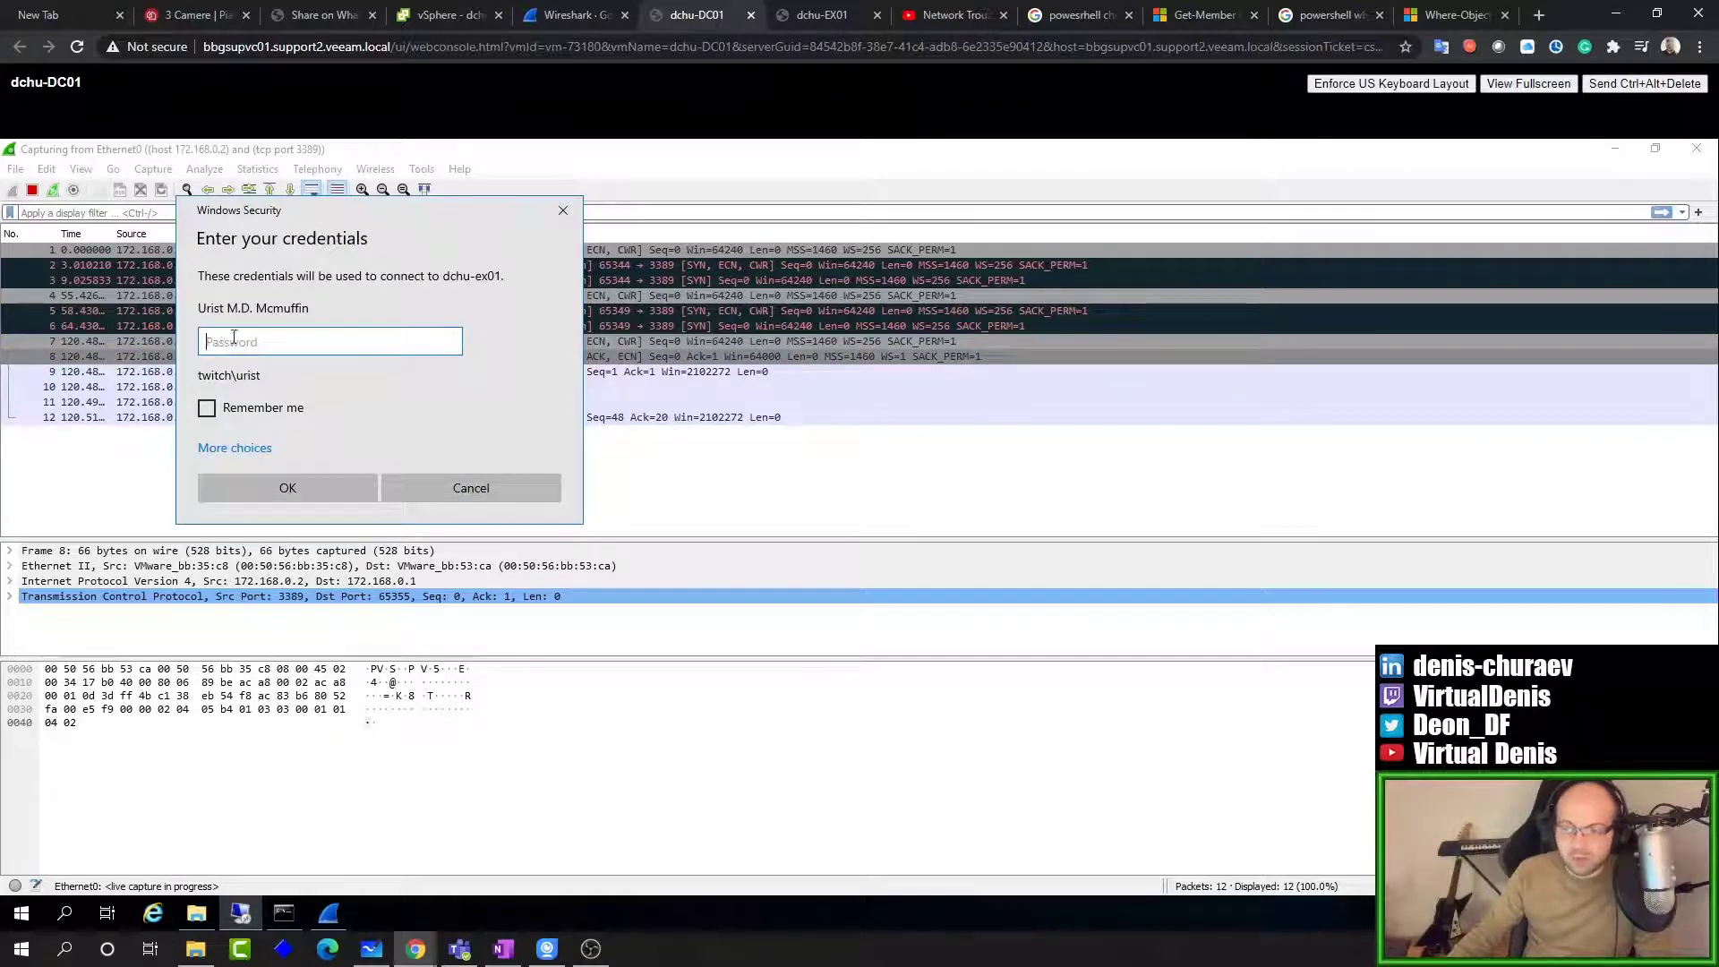
click(453, 491)
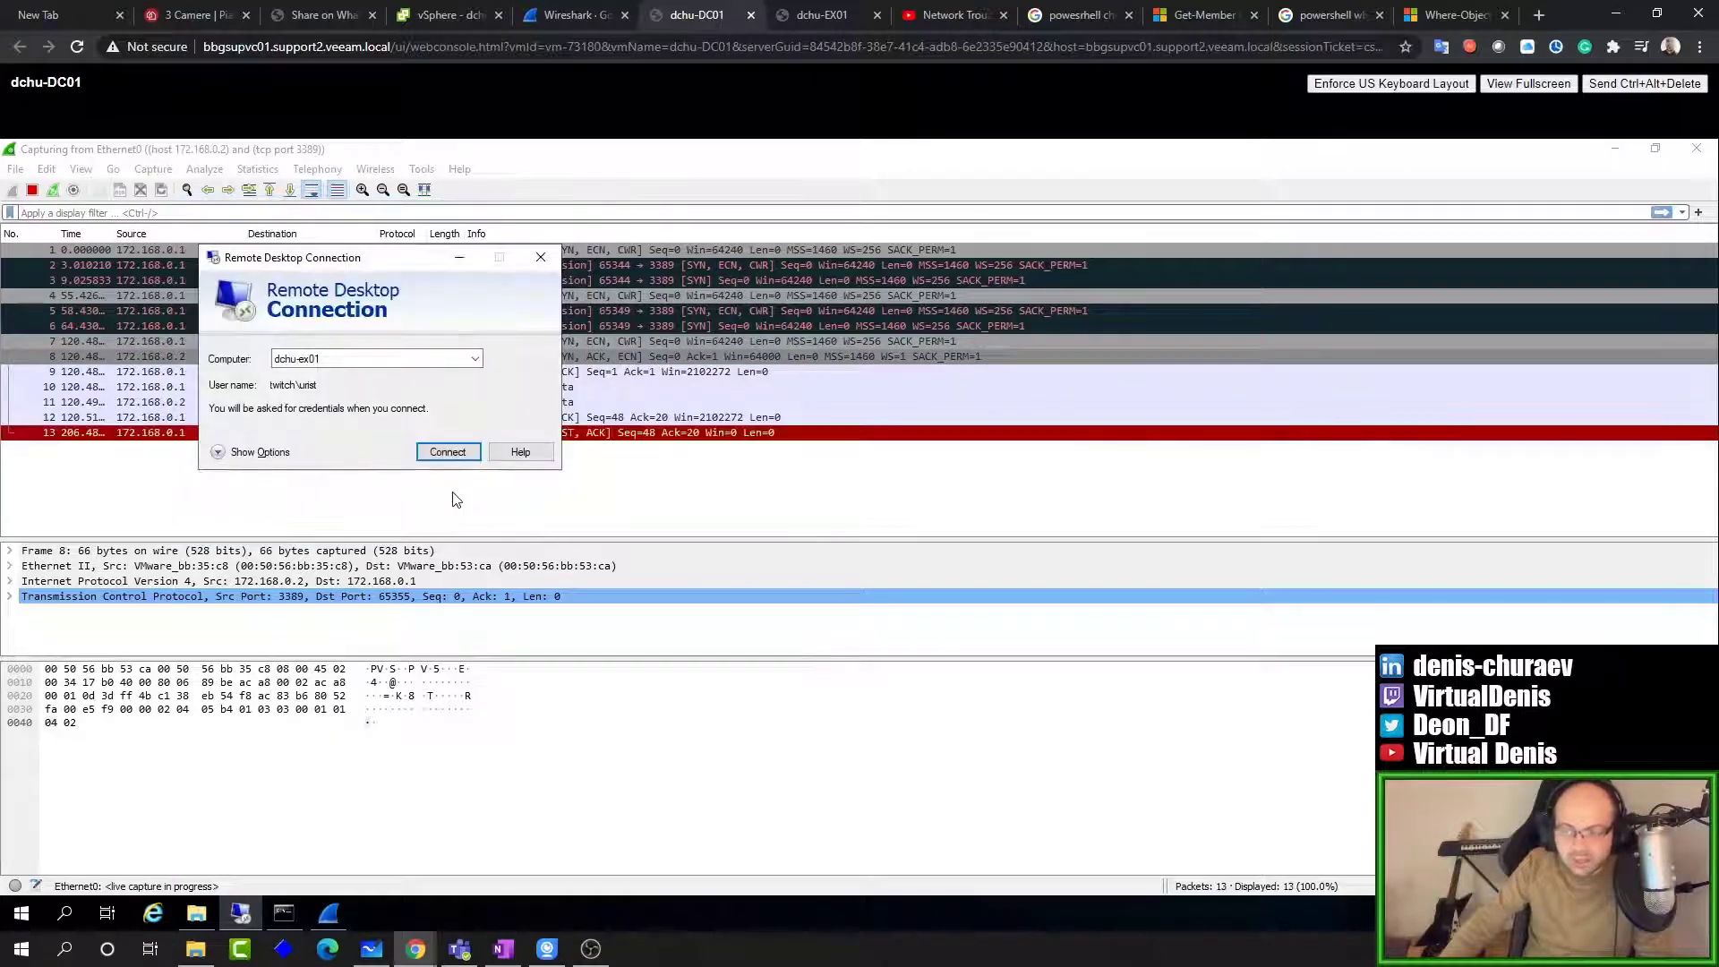
click(620, 439)
click(581, 437)
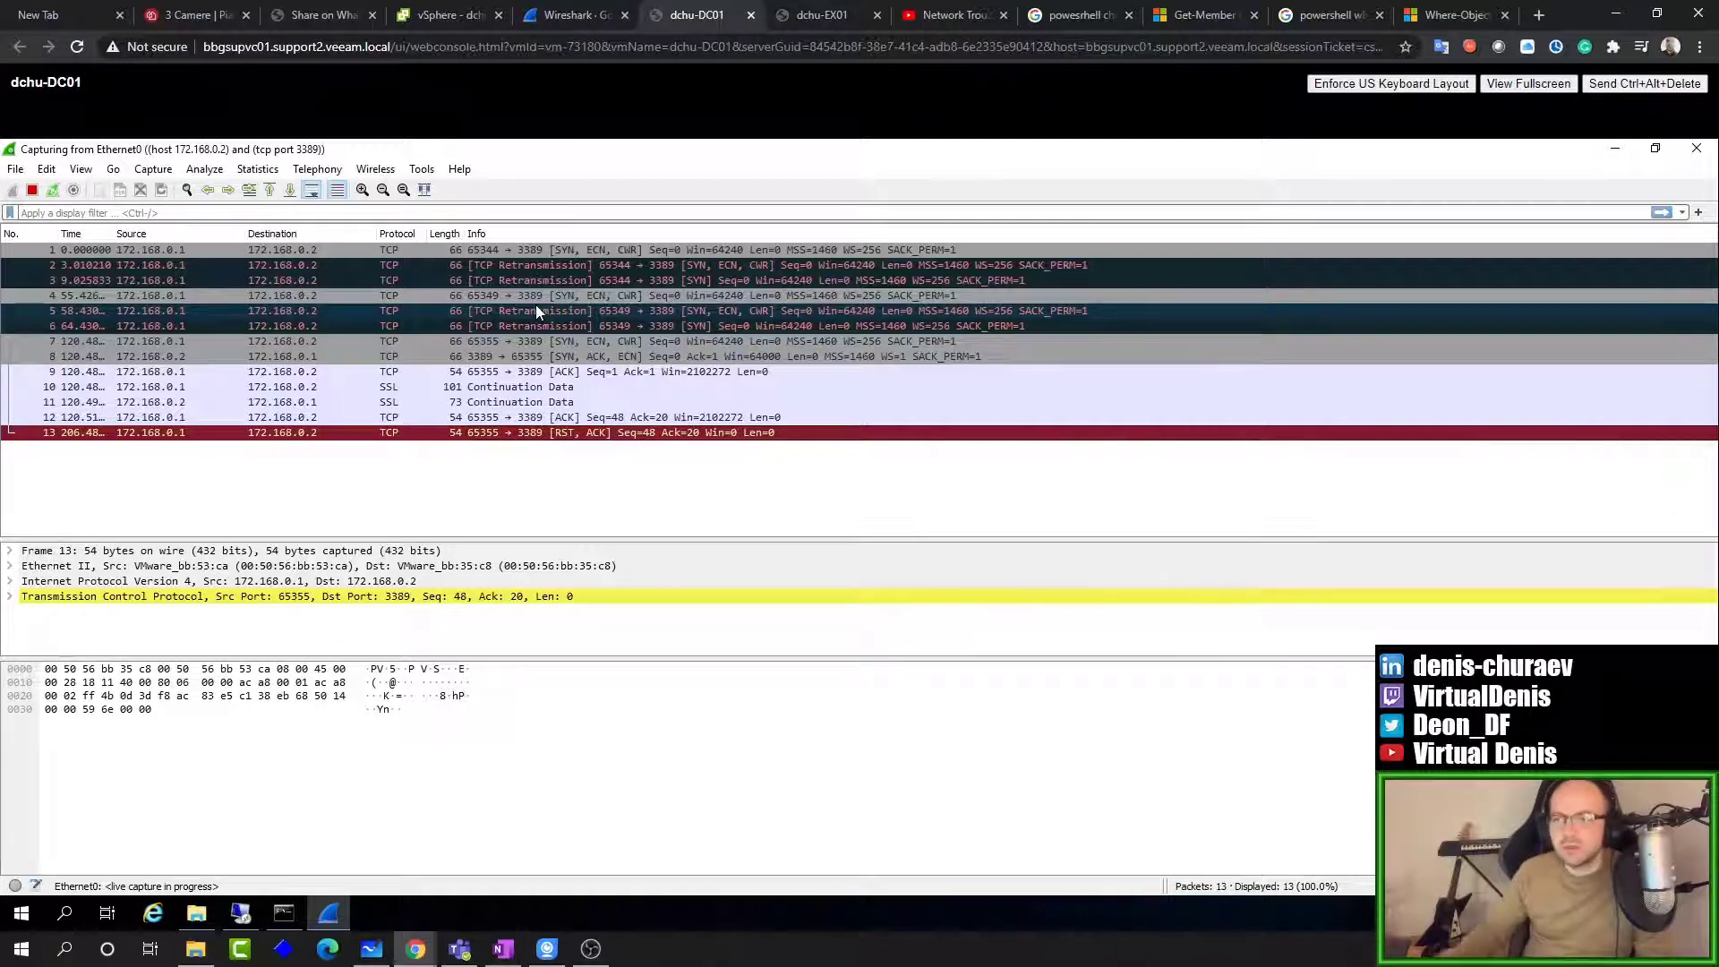
Step: Open the documentation page on the Wireshark website and look through it for the user documentation
click(574, 14)
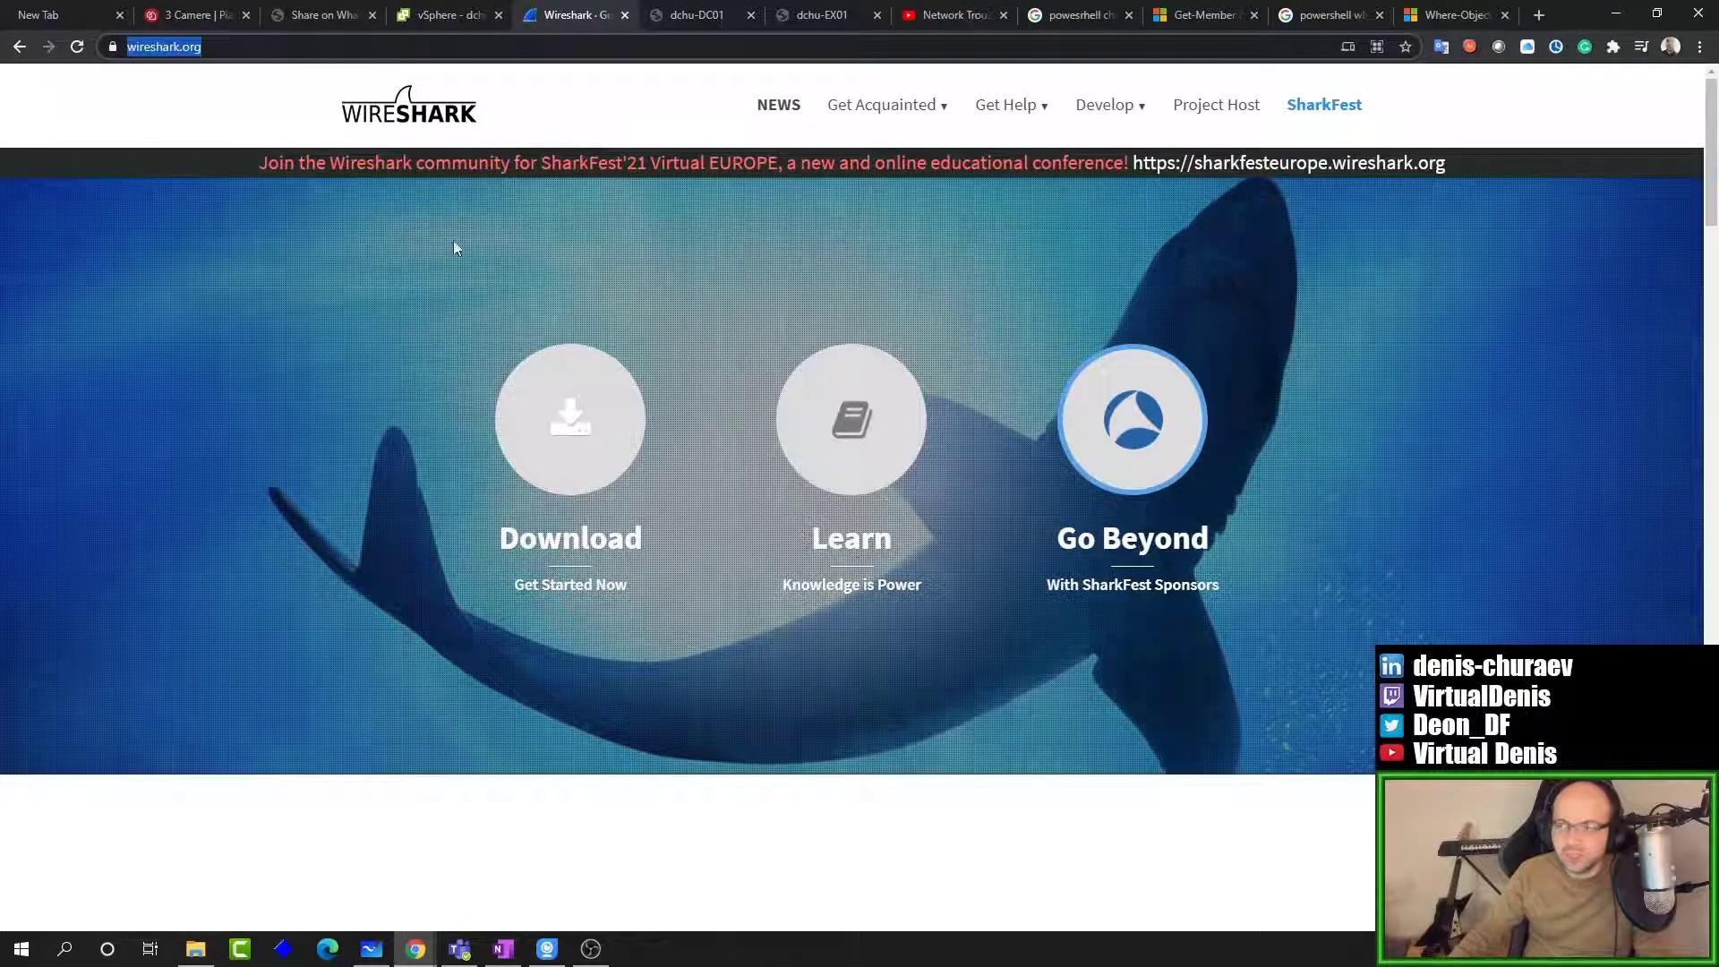
click(1037, 110)
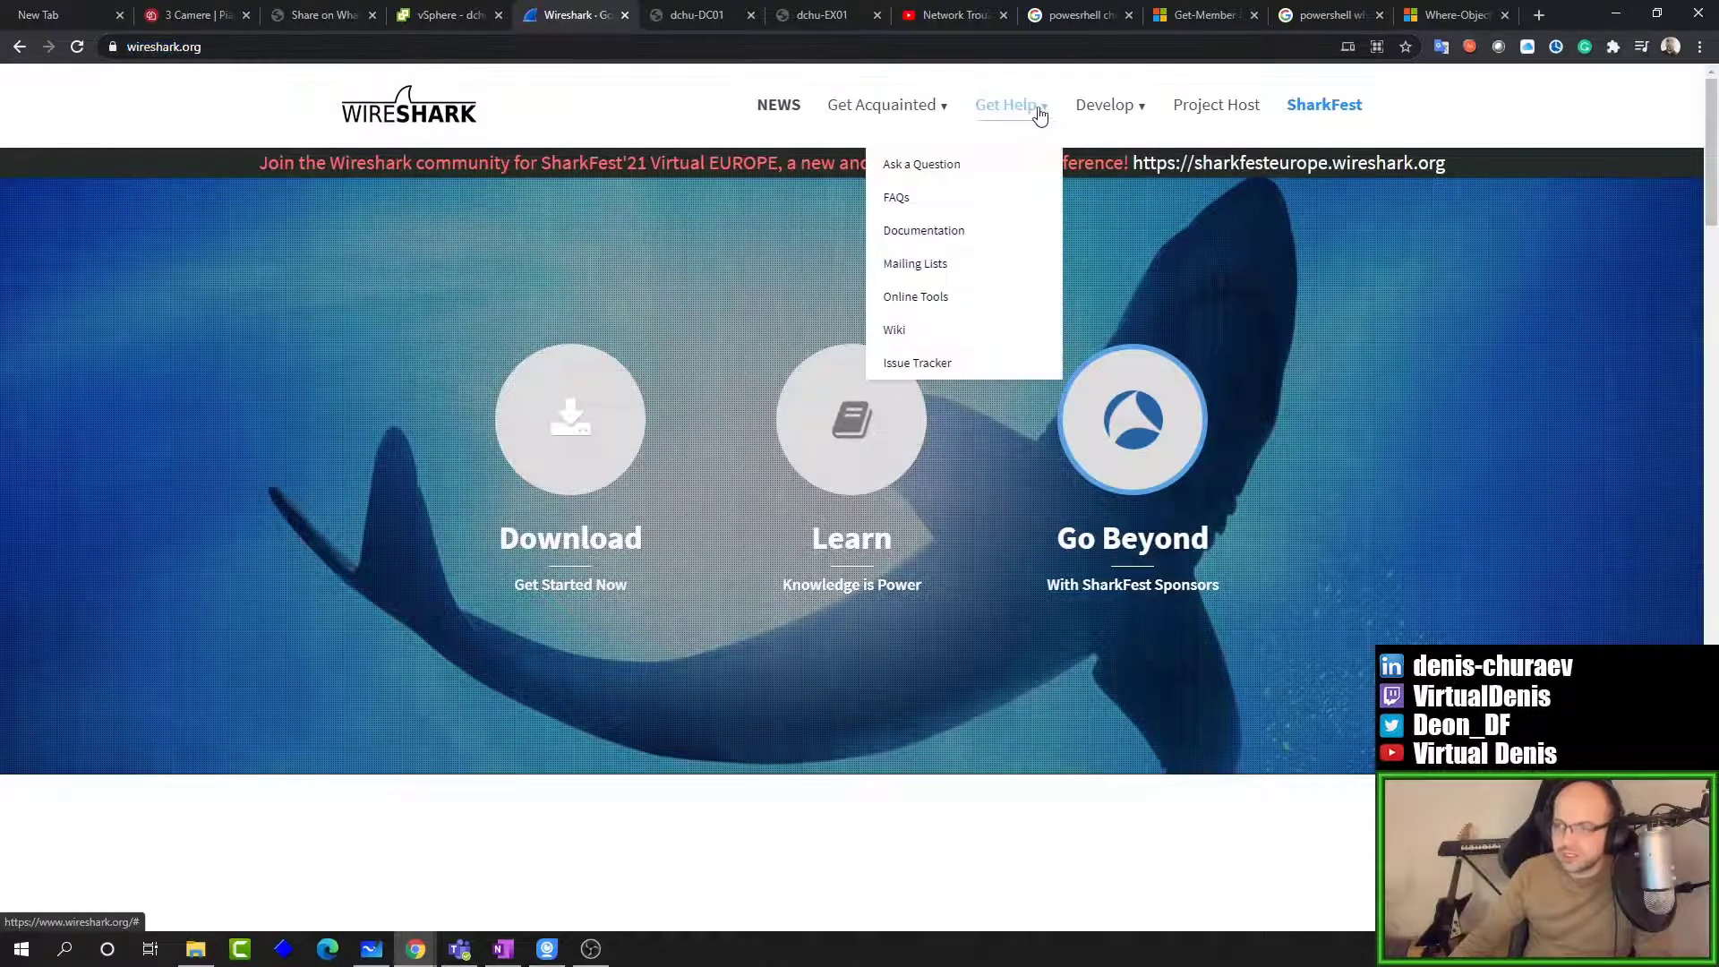
click(936, 224)
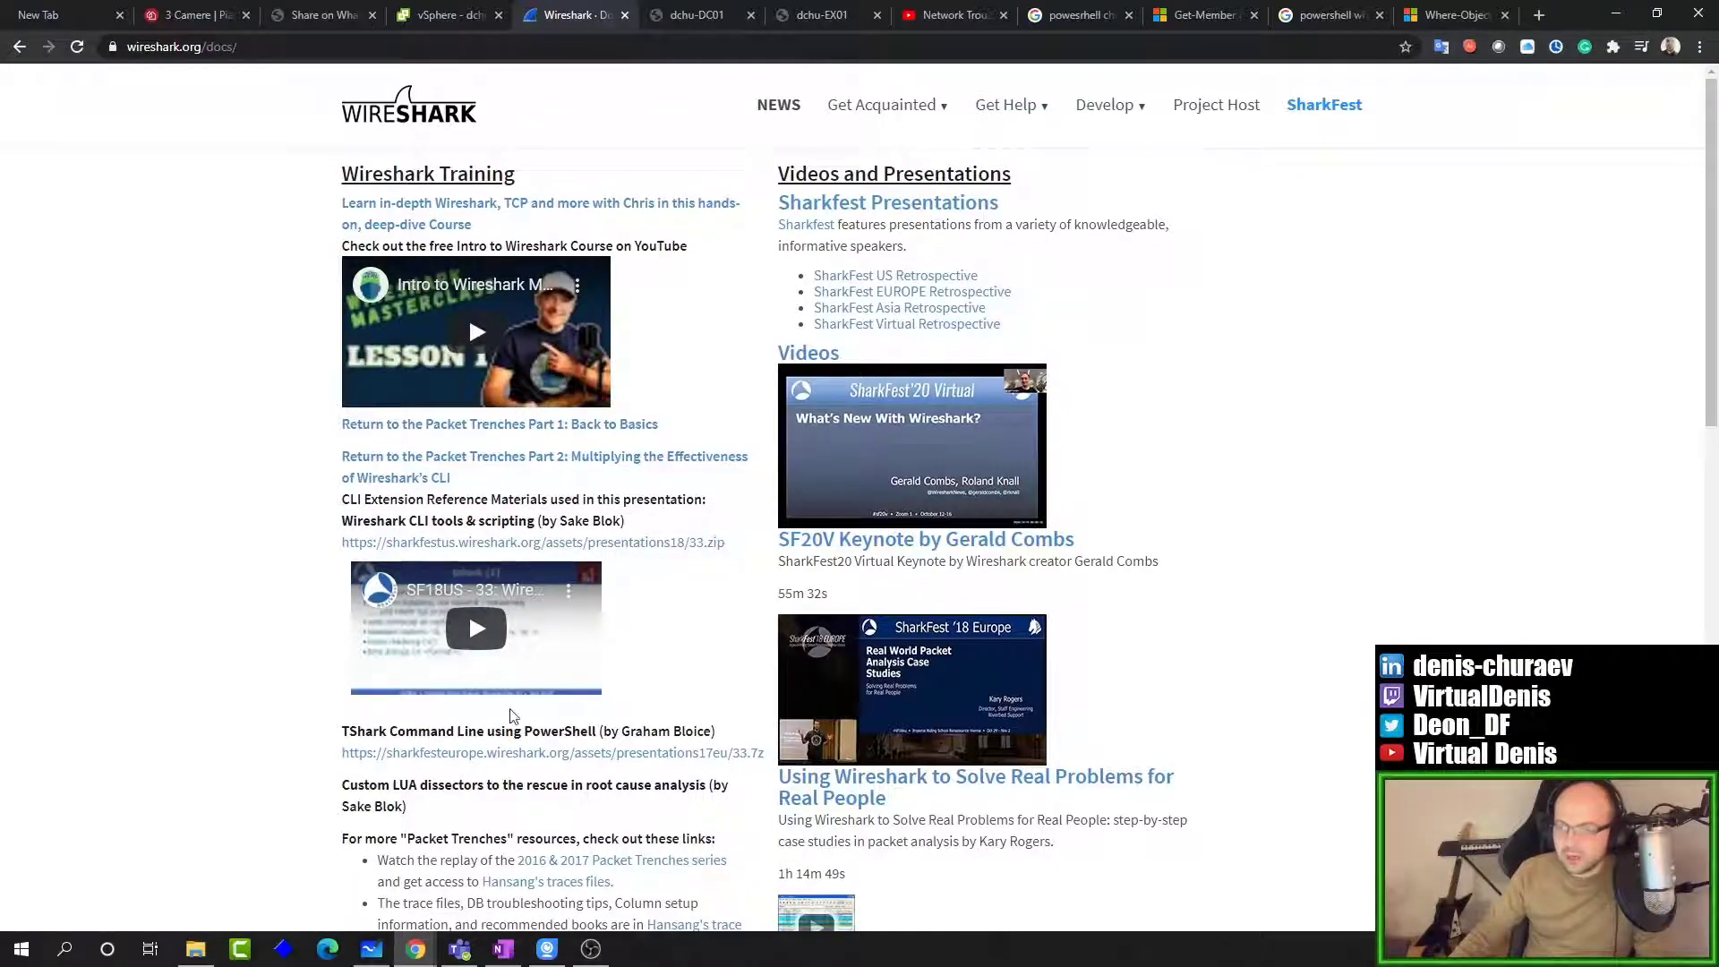
scroll(517, 703, down, 4)
scroll(517, 698, up, 4)
scroll(524, 685, down, 7)
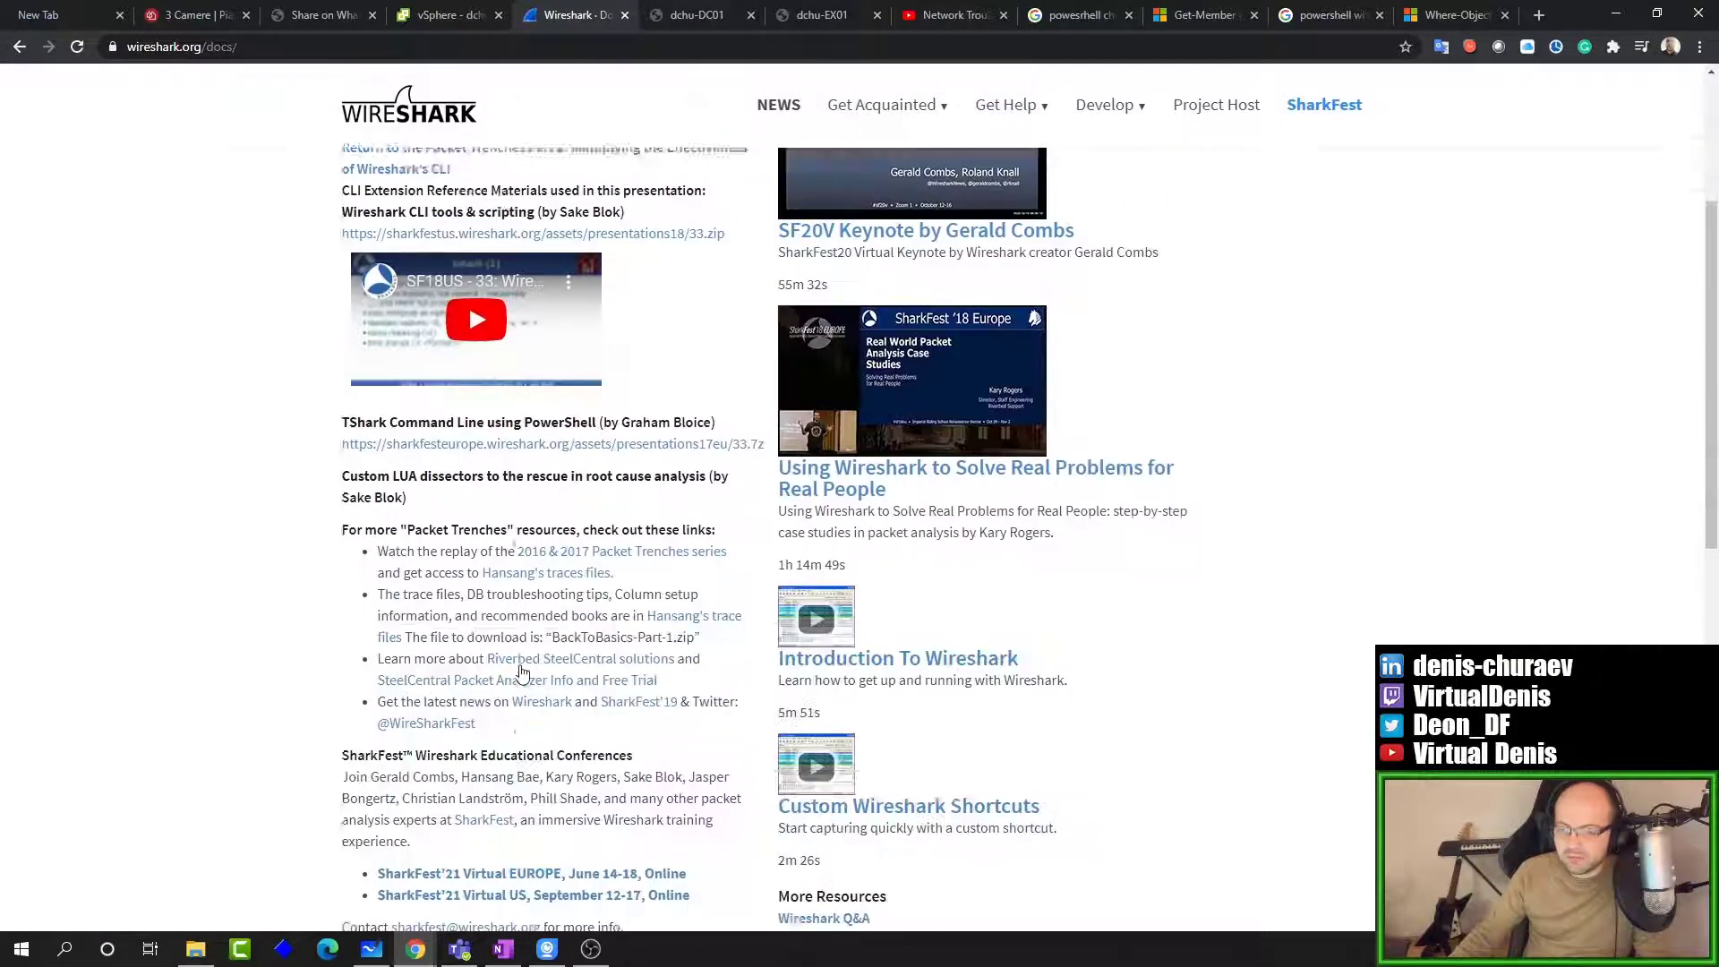
scroll(528, 672, down, 1)
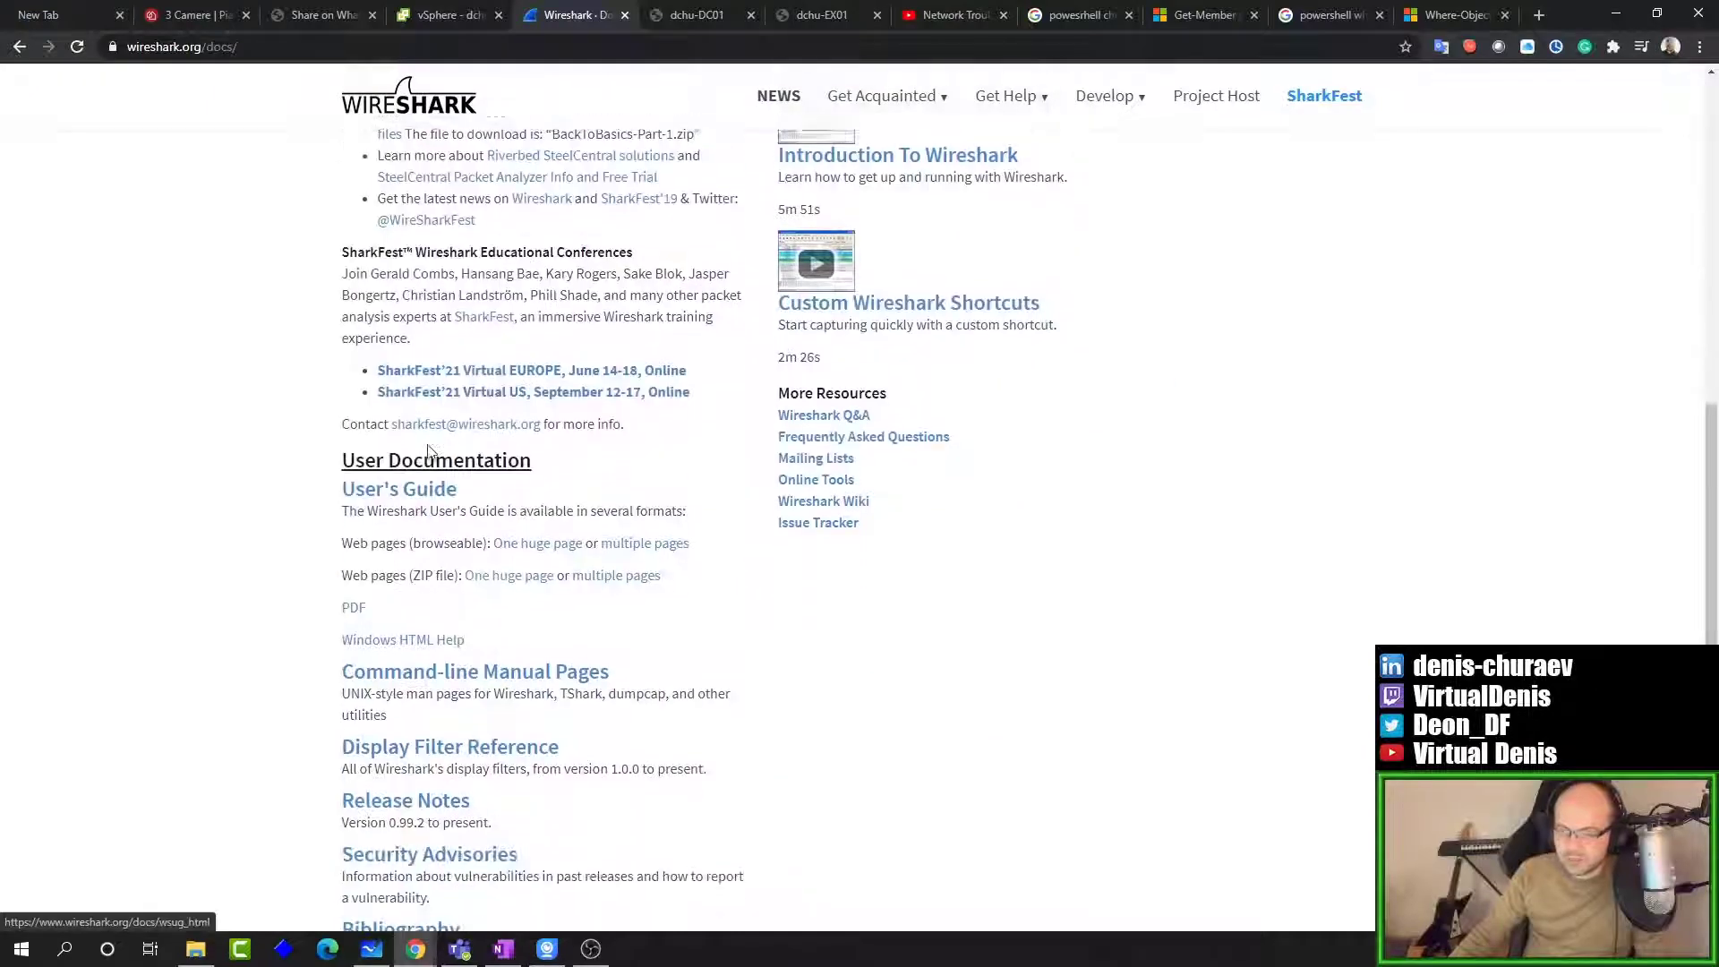
Step: Open the Wireshark User's Guide and look through its table of contents around the User Interface chapter
click(407, 490)
scroll(882, 448, down, 10)
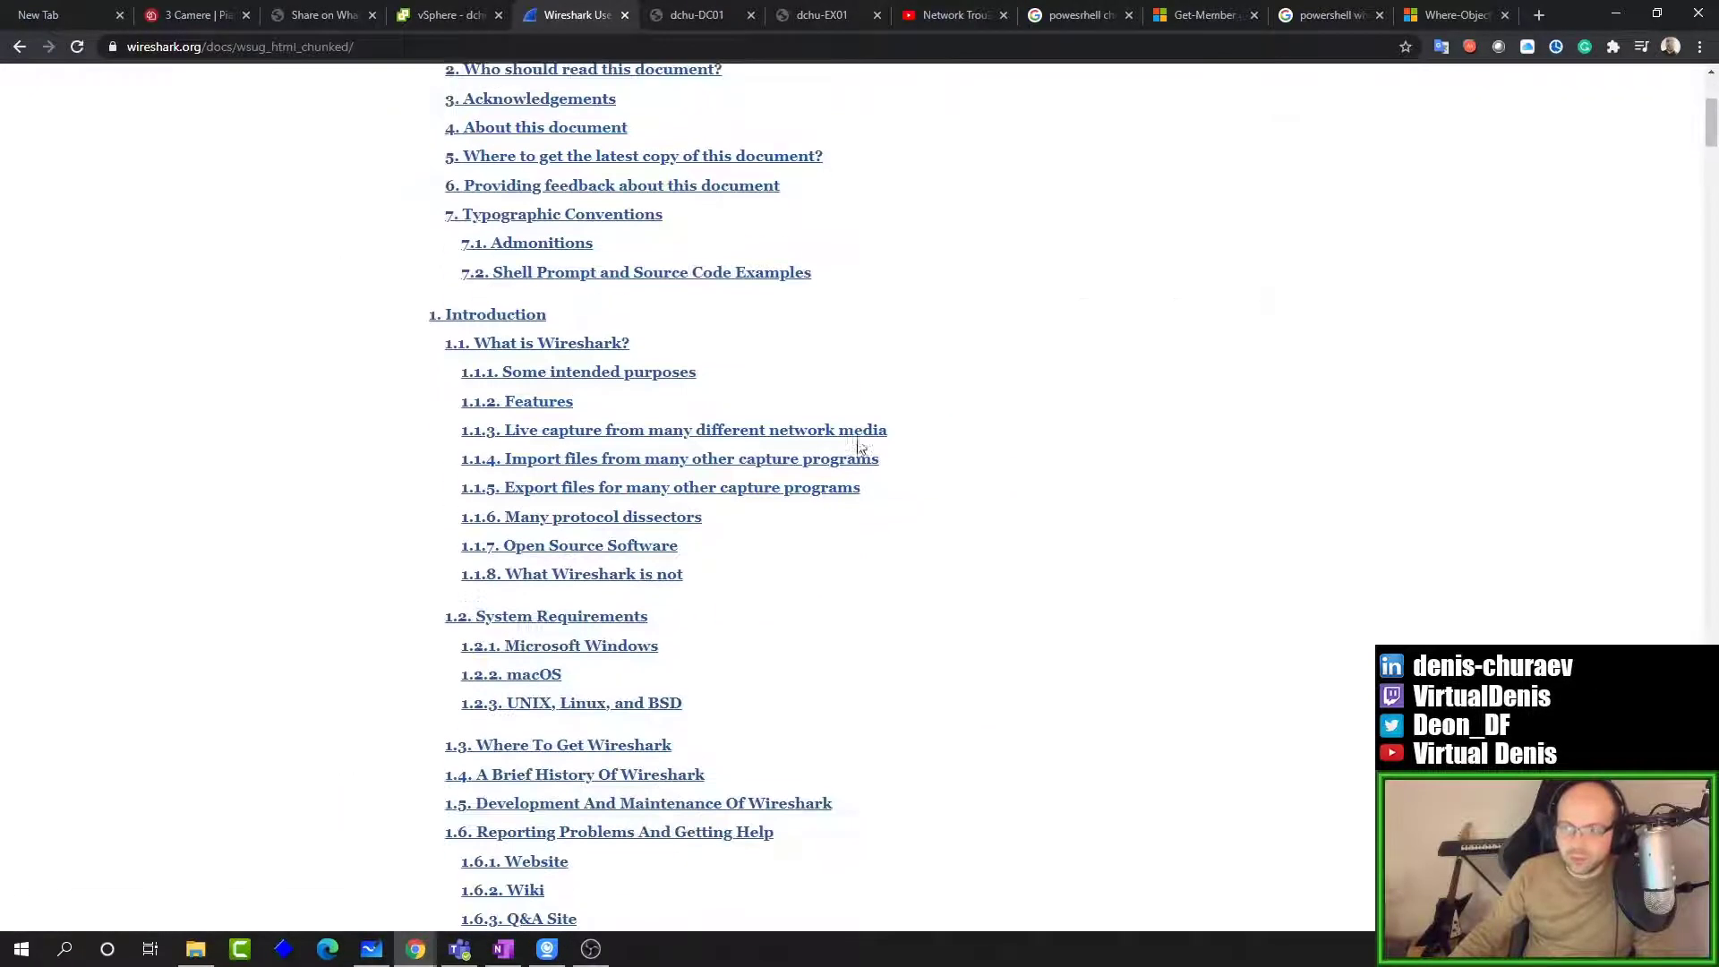
scroll(858, 445, down, 14)
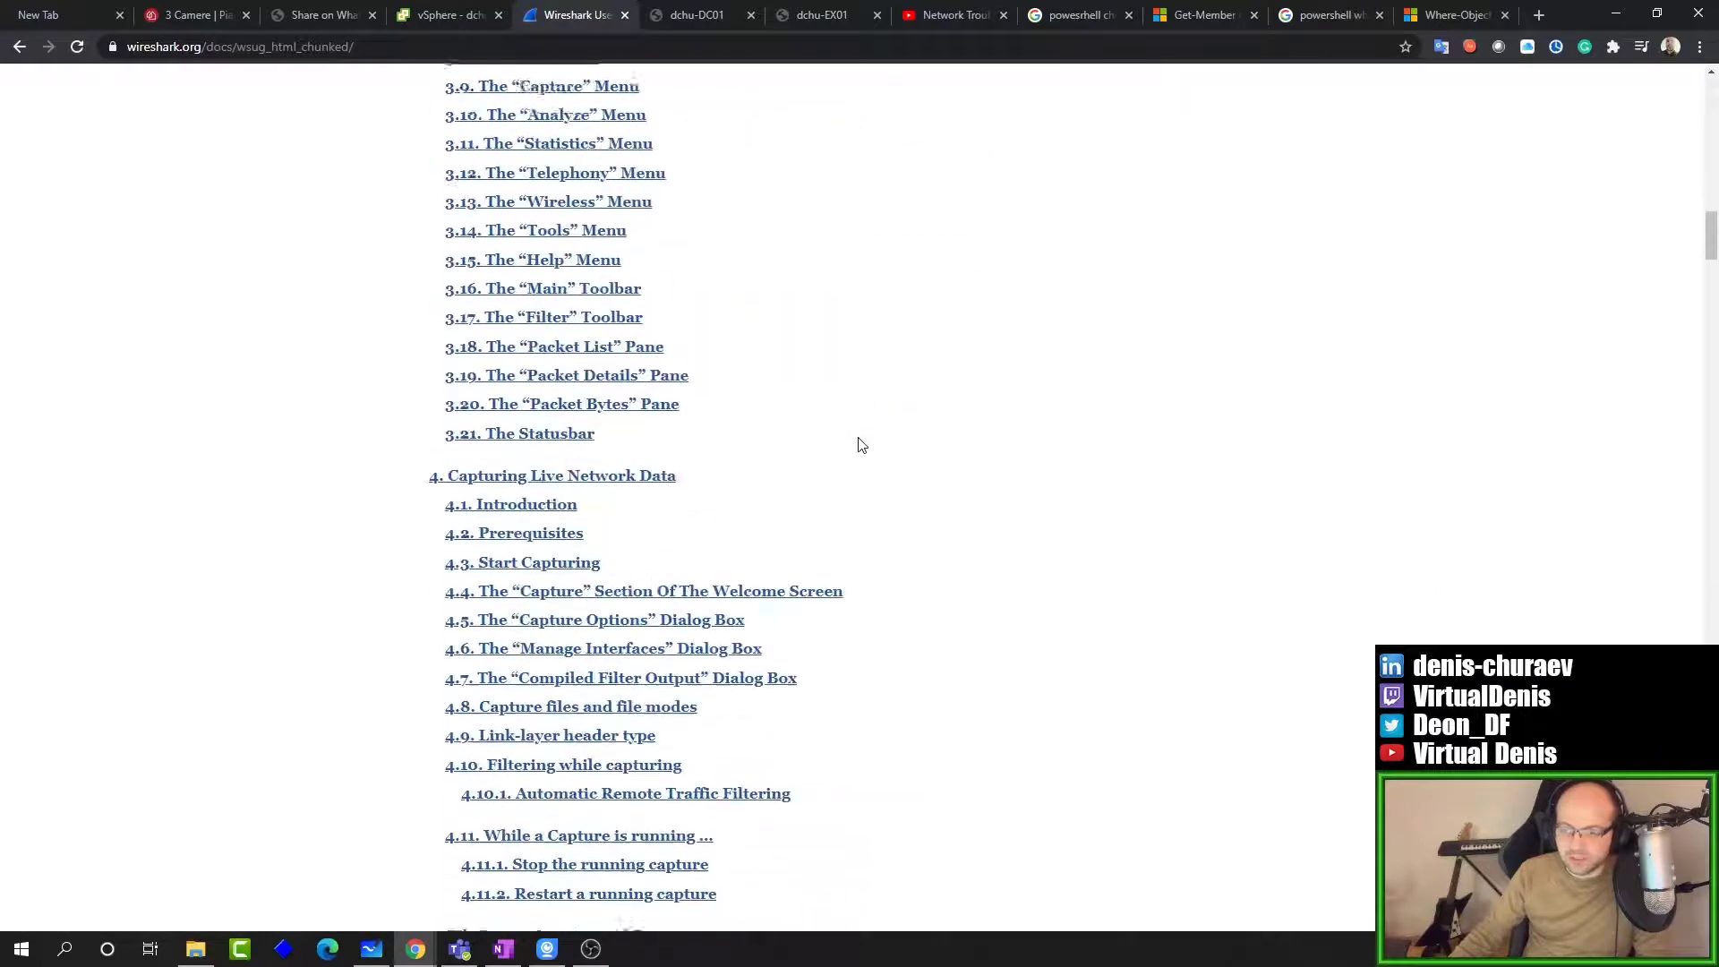
scroll(858, 445, up, 4)
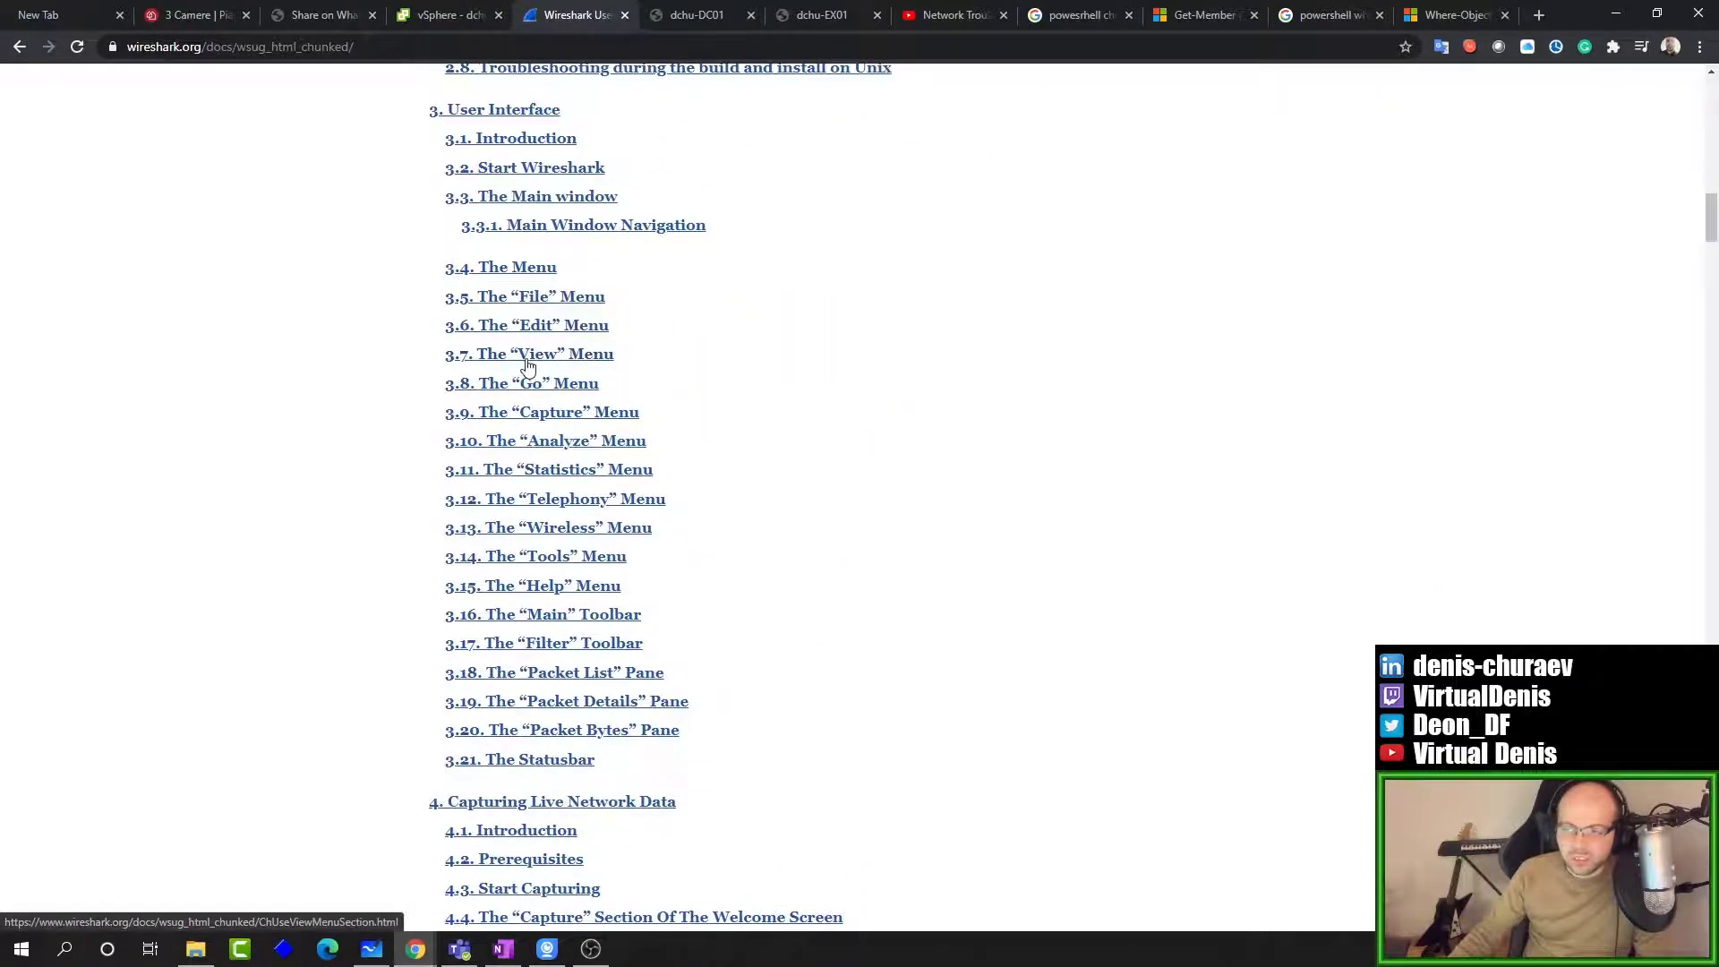
Step: In the dchu-DC01 capture, widen the Time column and set the time display format to Time of Day
key(ctrl+Tab)
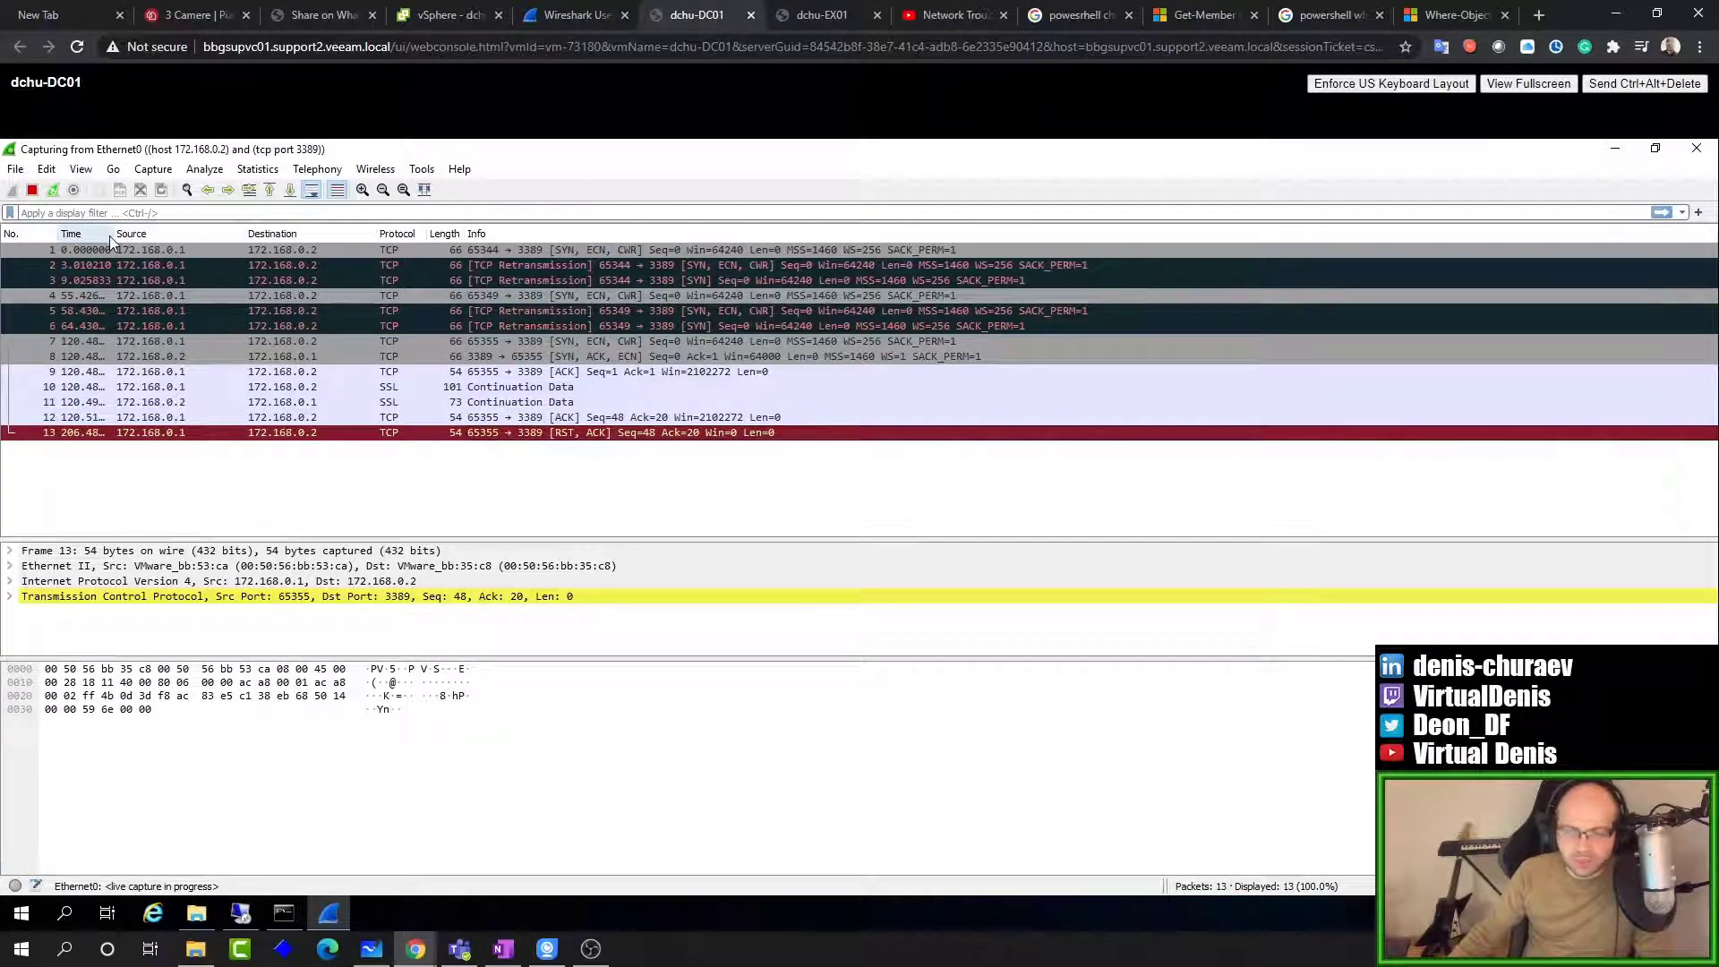
drag(112, 235, 239, 235)
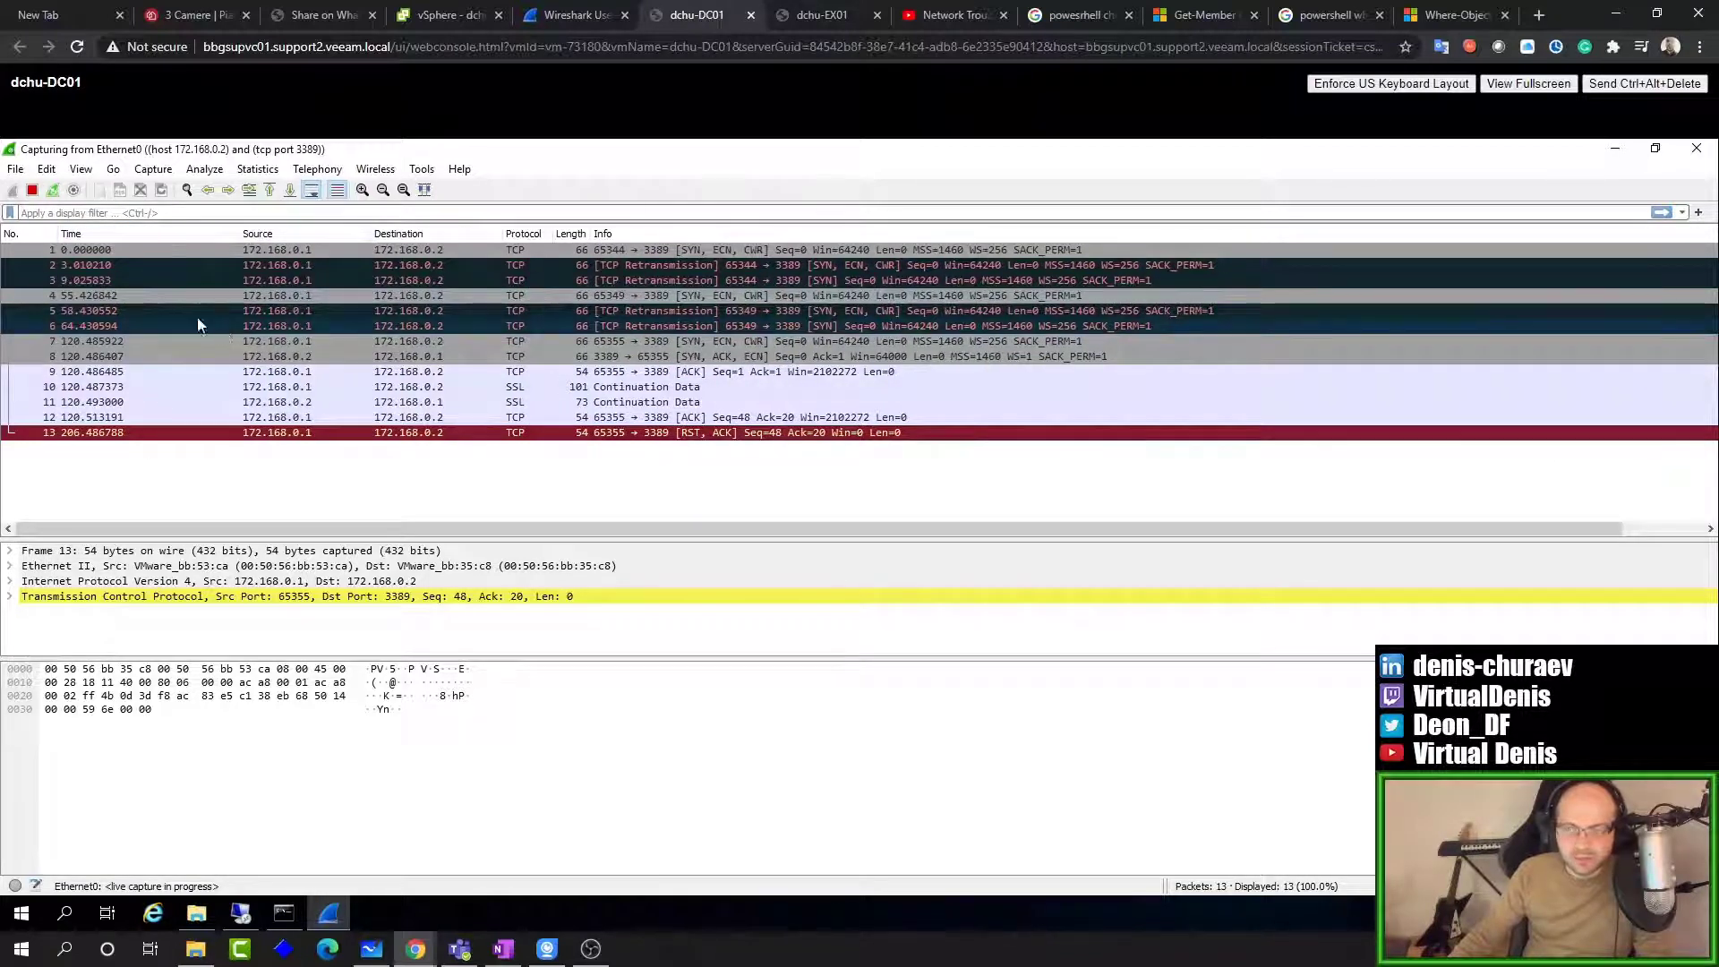
click(98, 266)
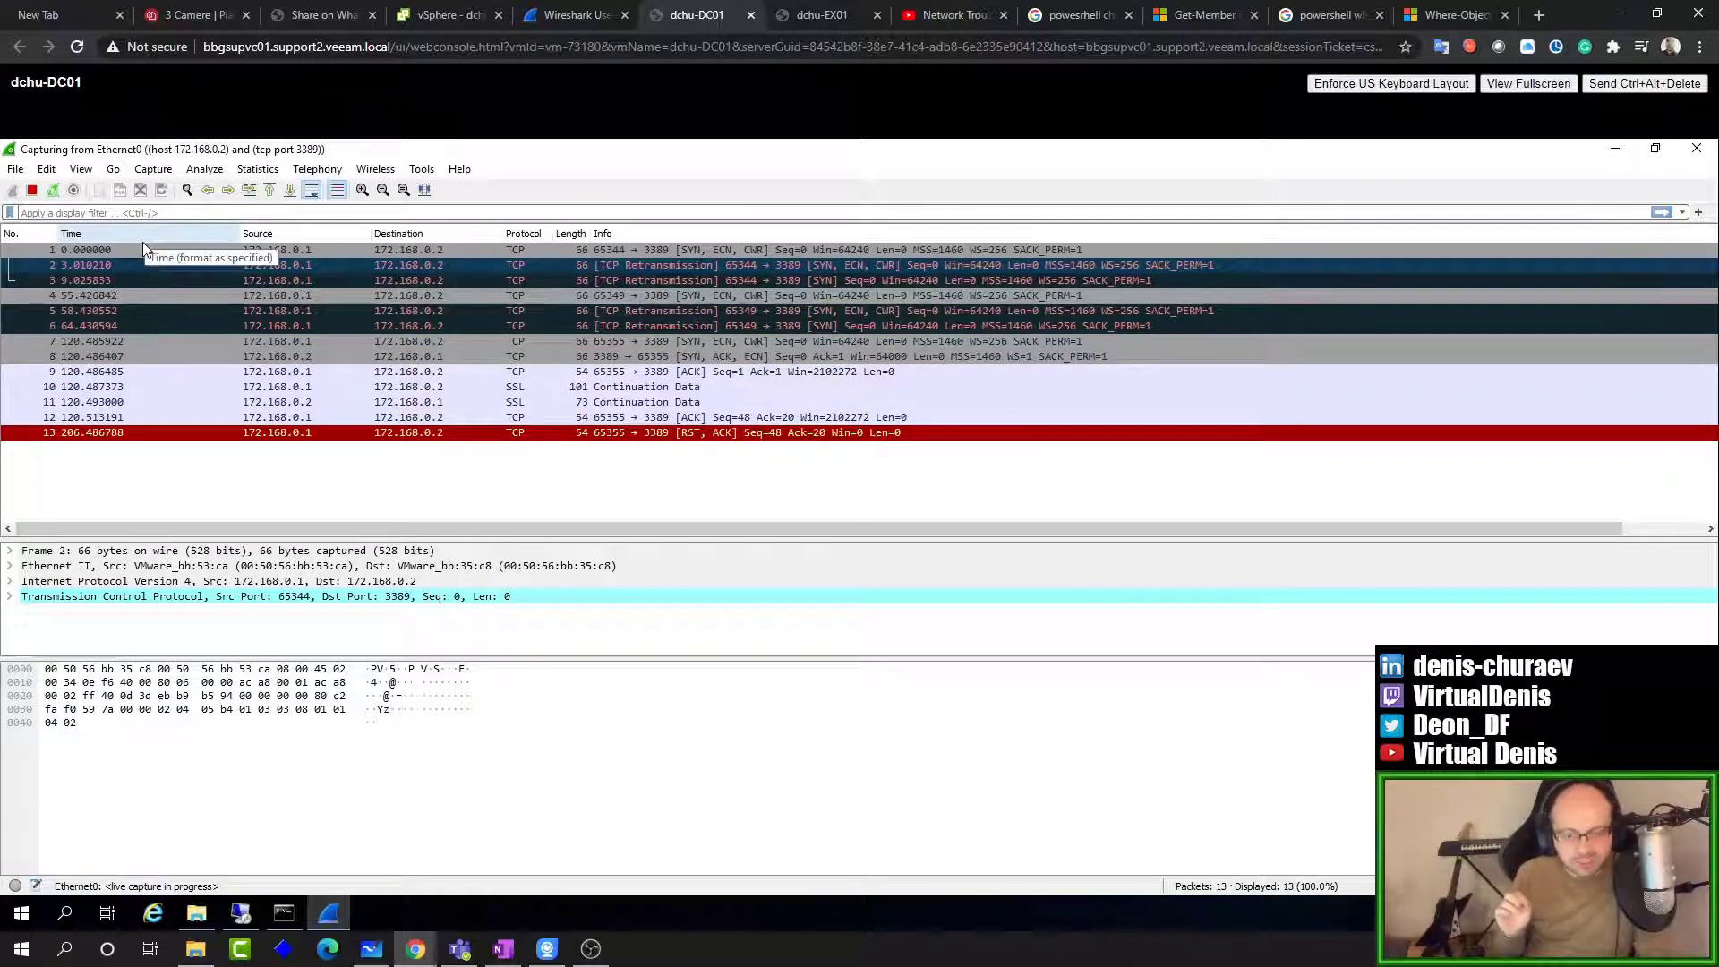
click(82, 170)
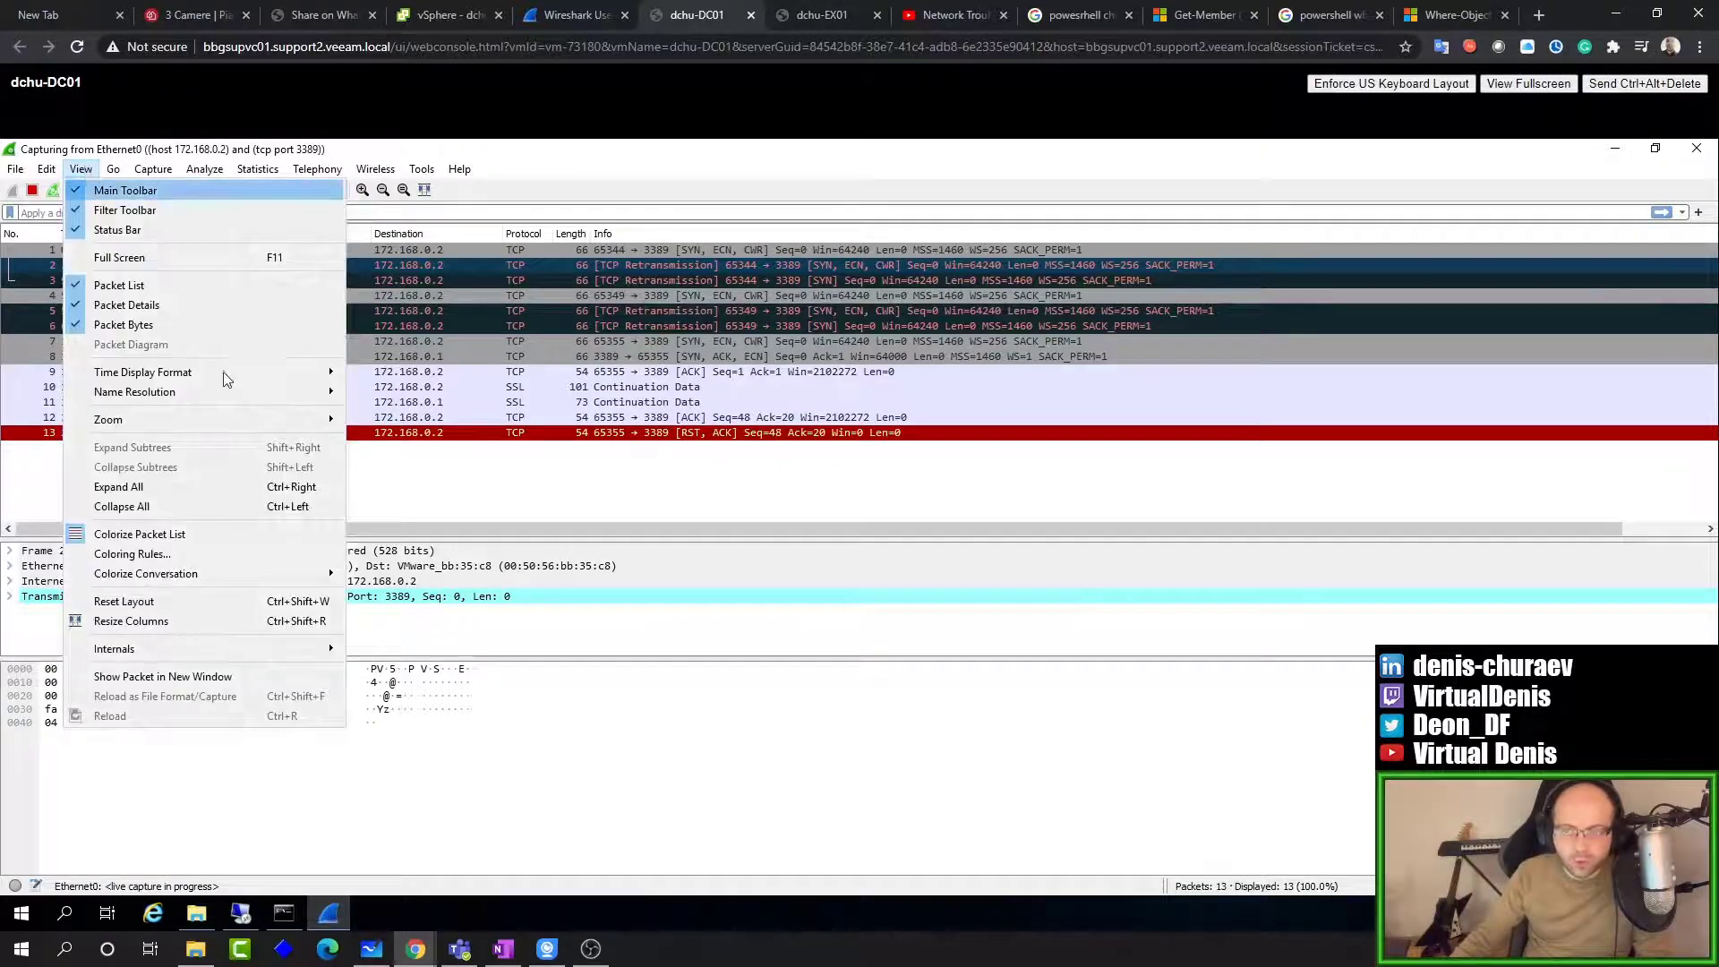
mouse_move(223, 369)
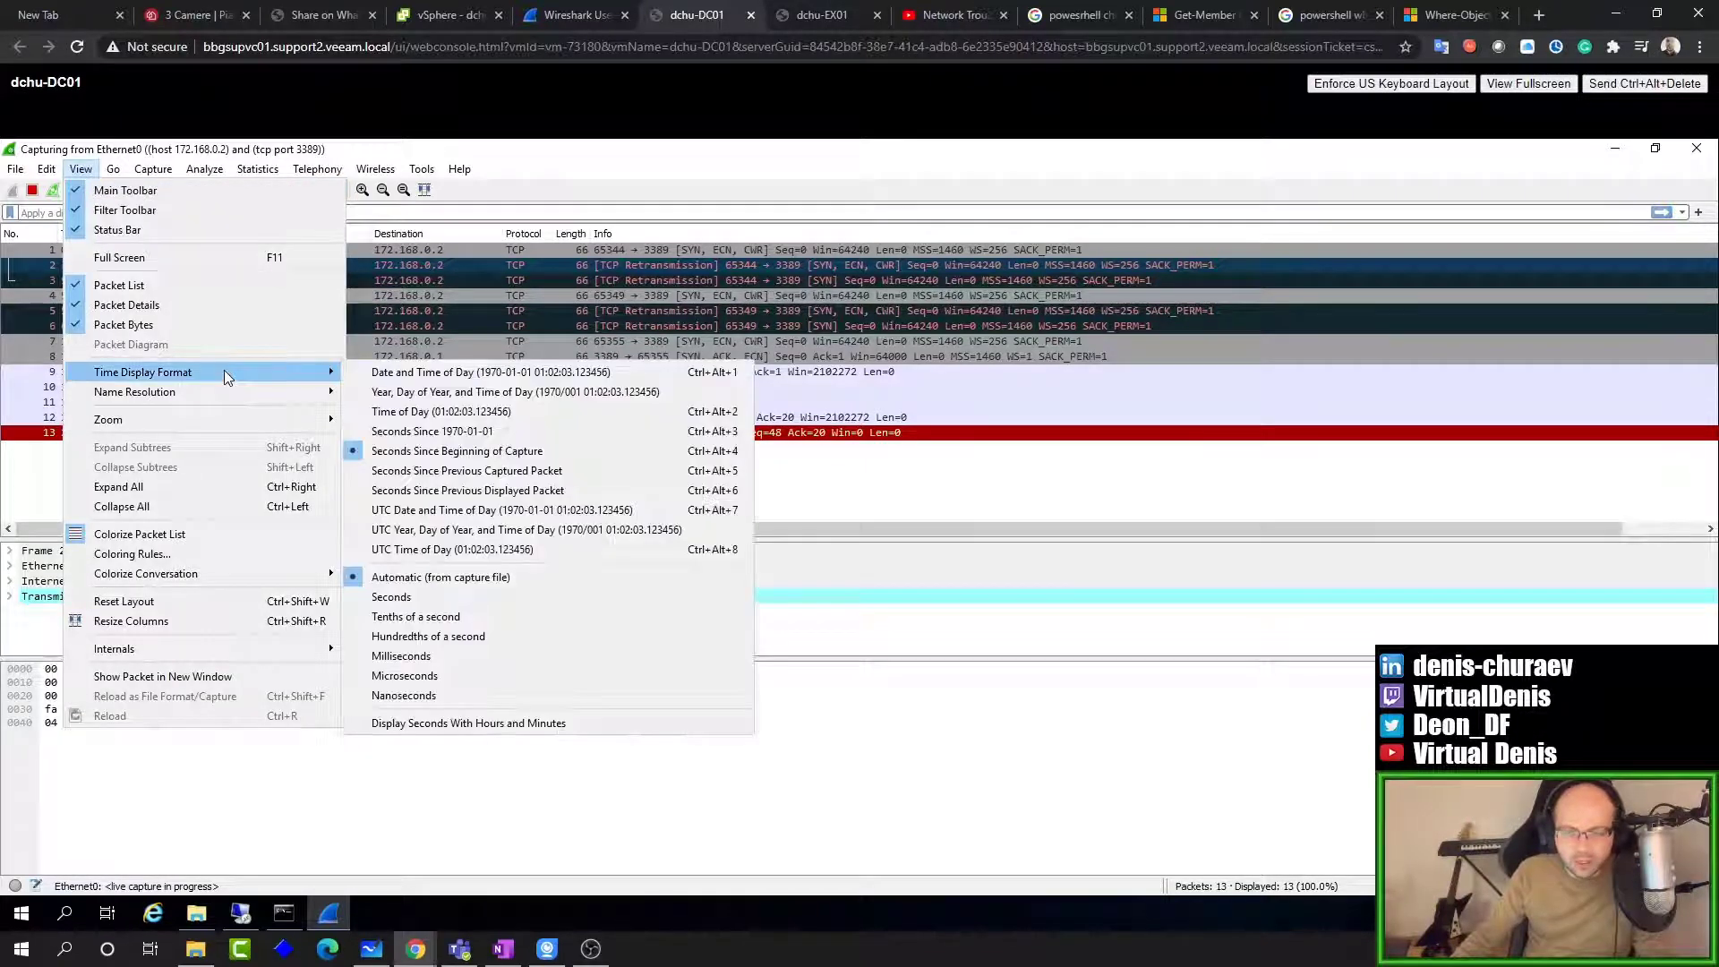
click(429, 413)
Step: Compare the SYN, retransmission, SYN-ACK and RST, ACK packets and their times in the dchu-DC01 capture
click(119, 304)
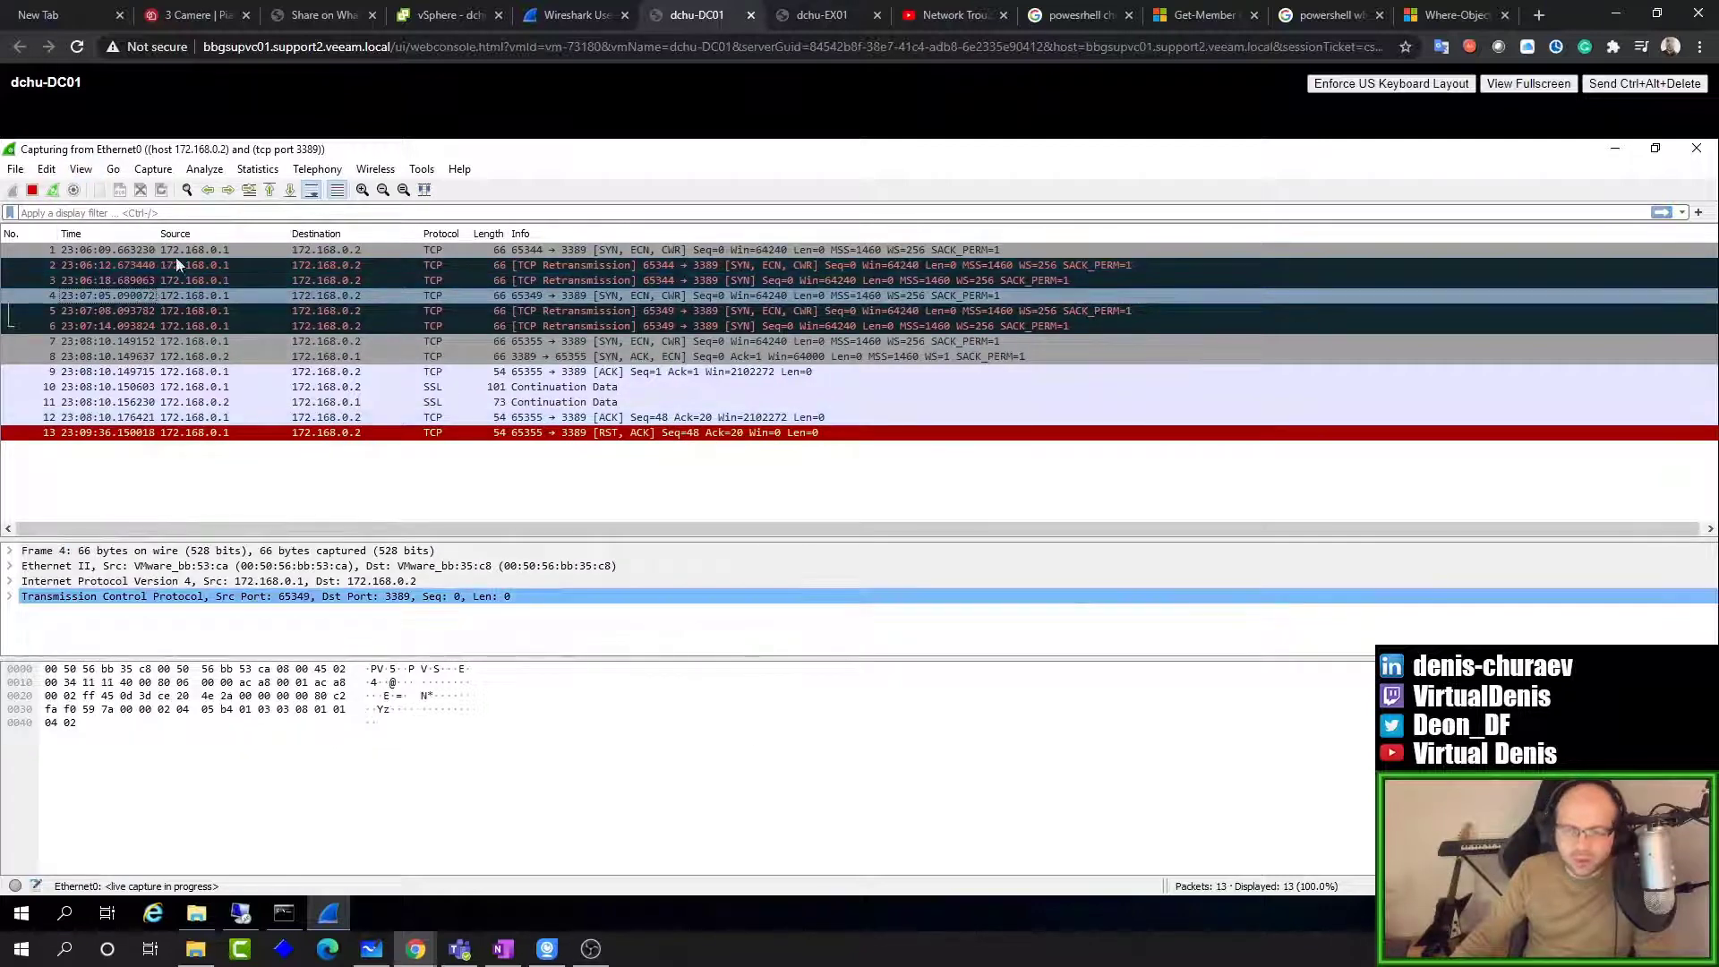
click(101, 433)
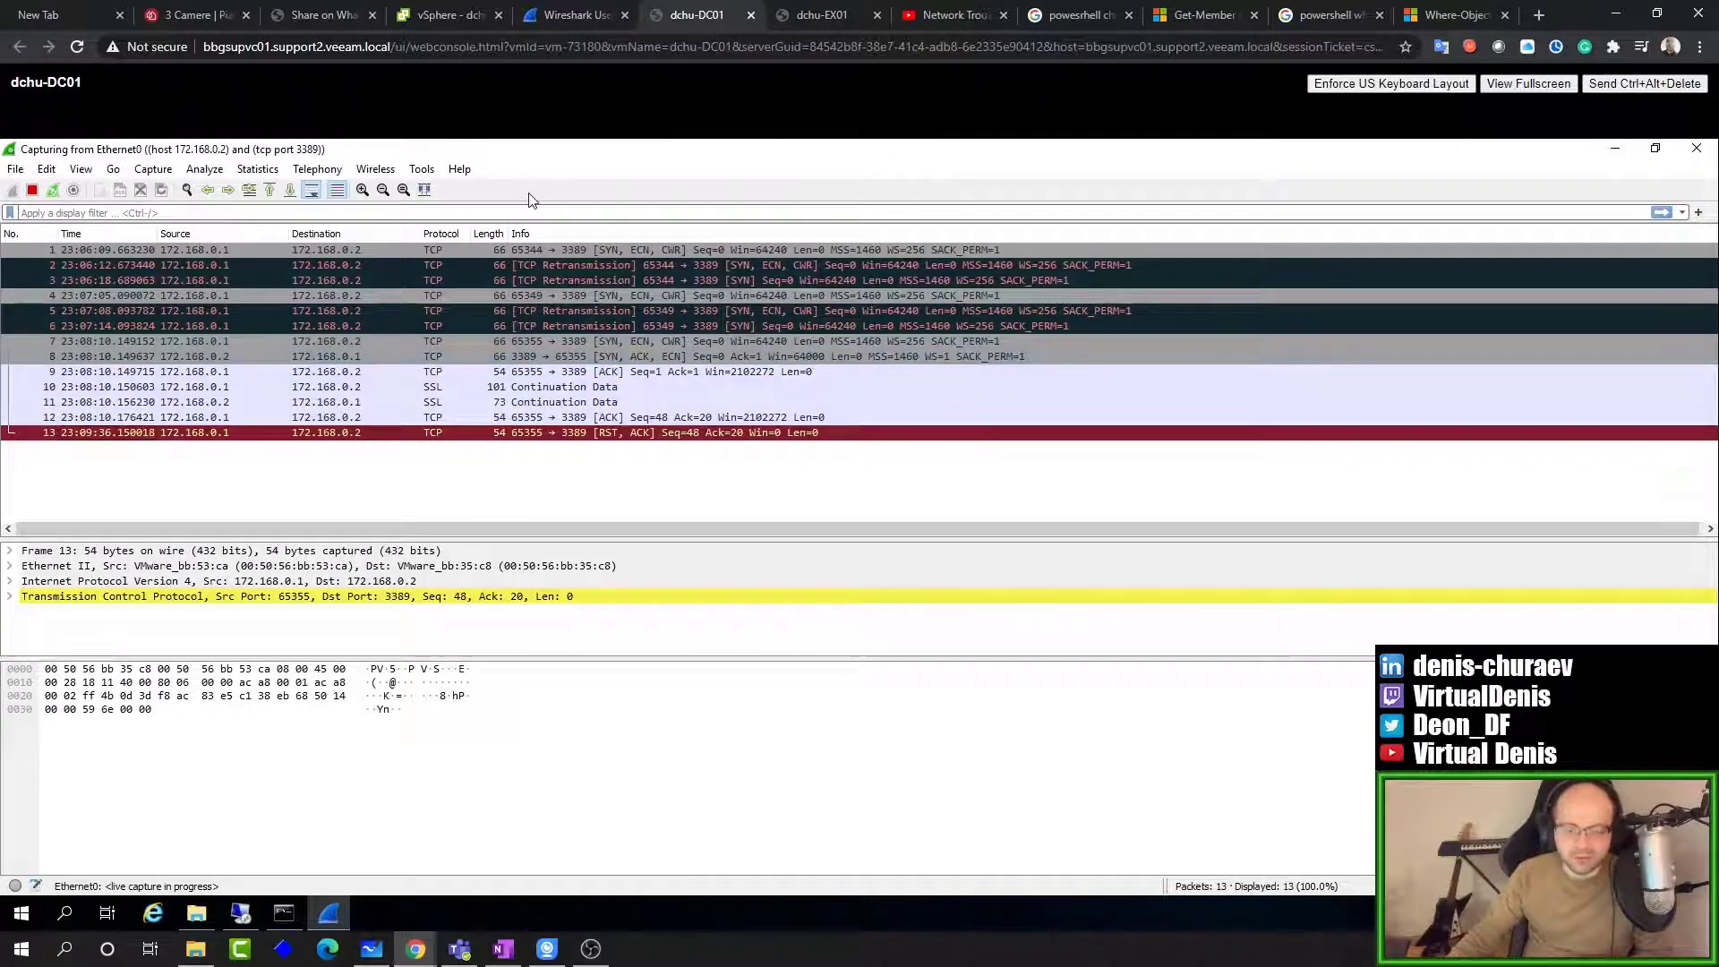
click(530, 328)
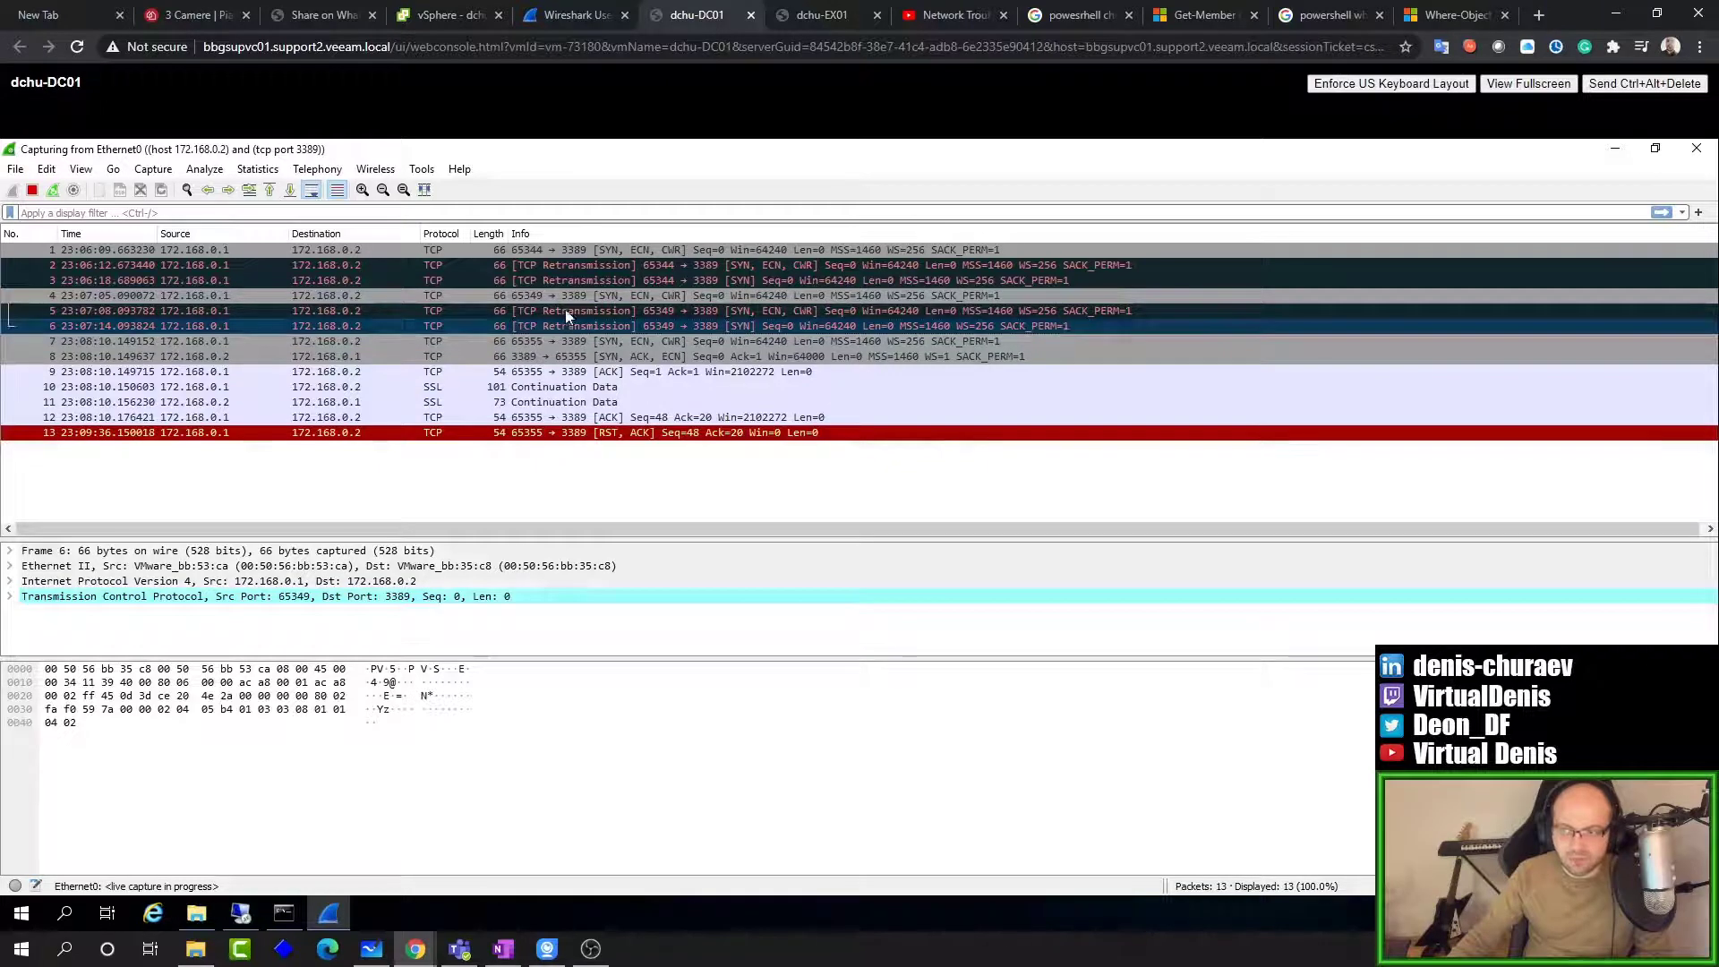
click(497, 435)
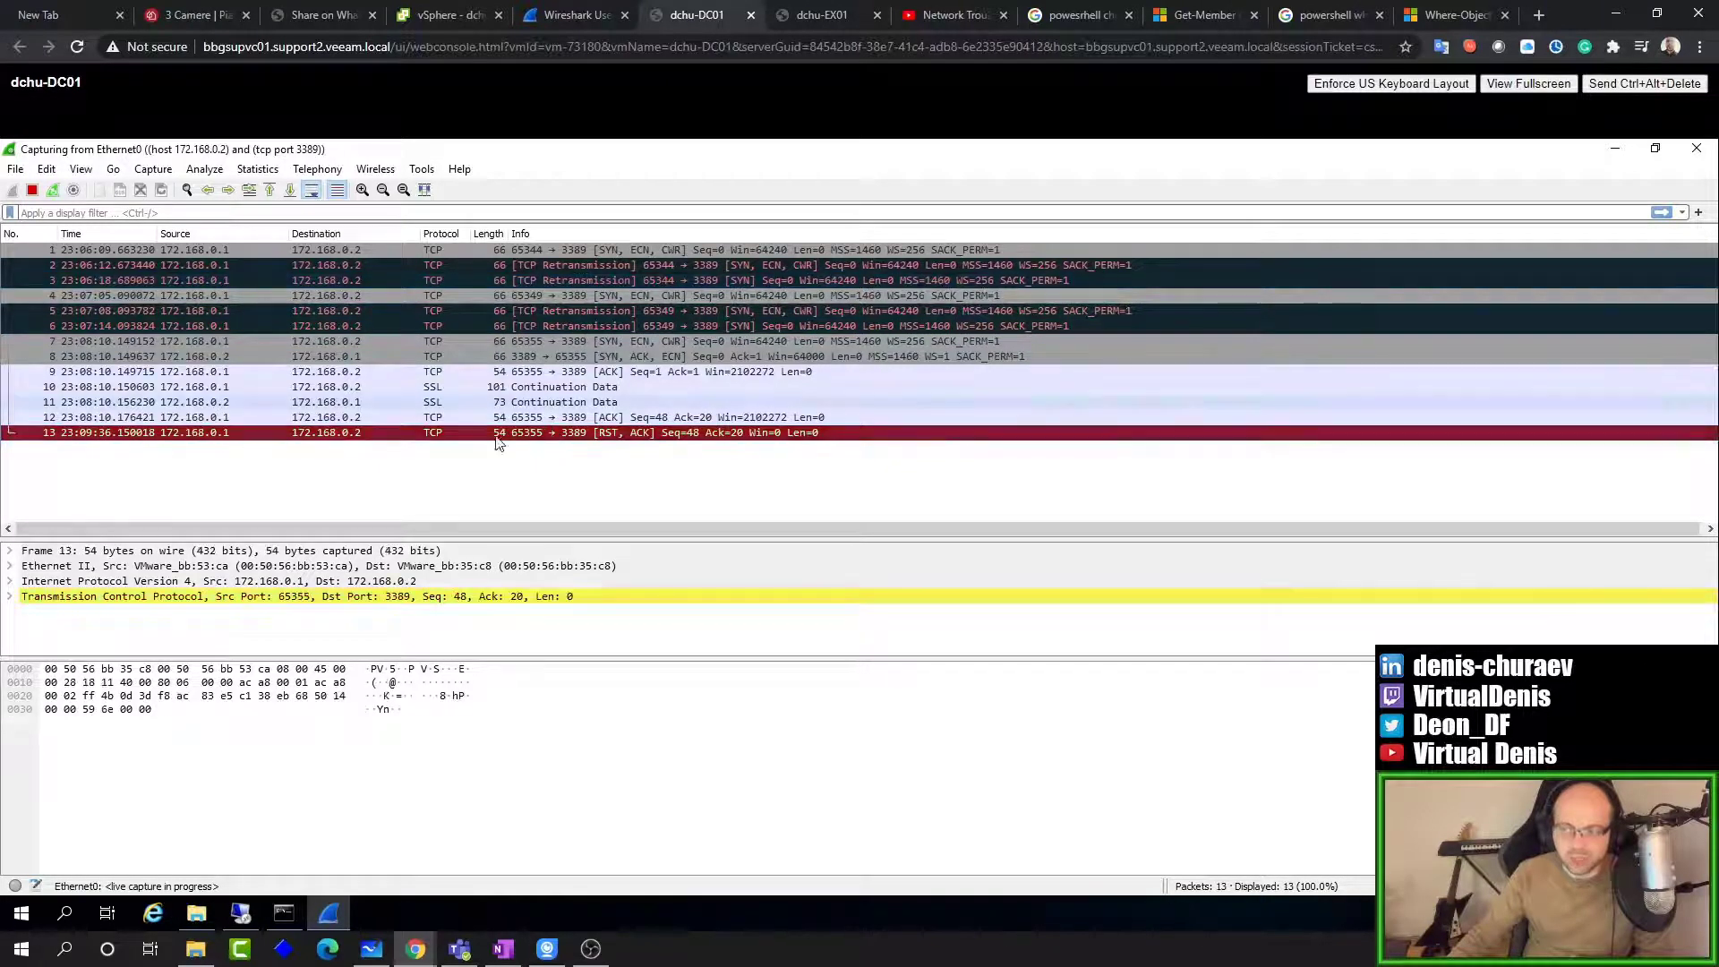
click(589, 355)
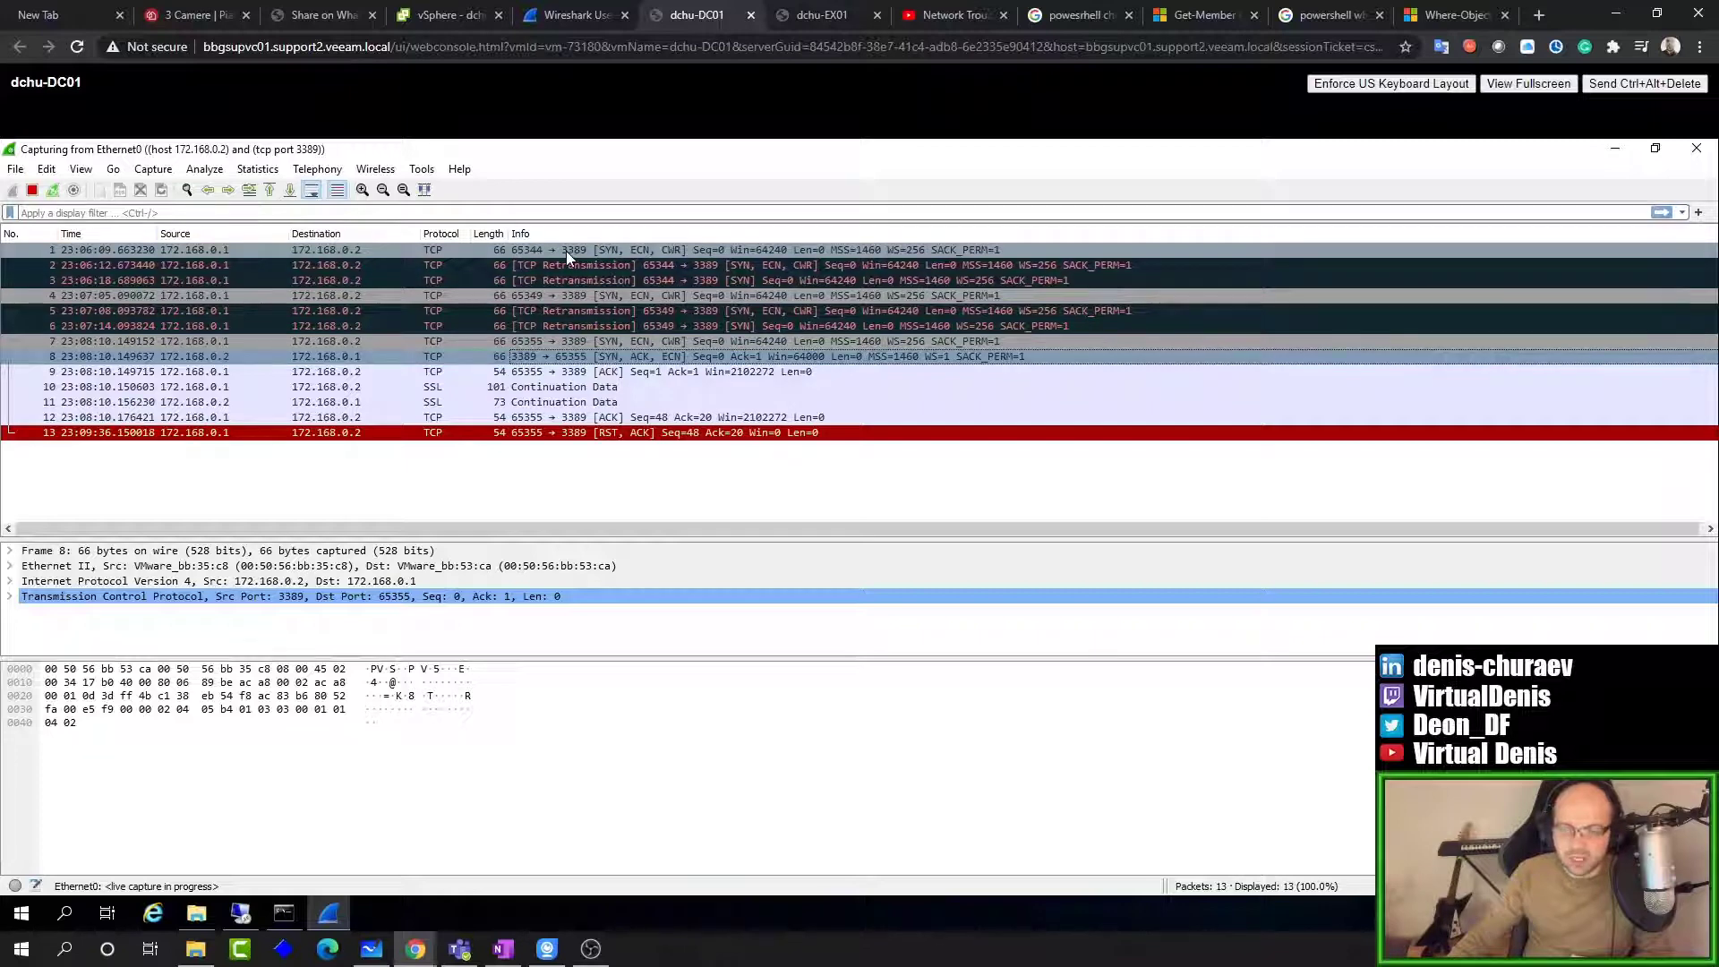
Step: Switch to dchu-EX01 and review the port 65355 SYN, ACK and SYN-ACK packets in its capture
click(803, 18)
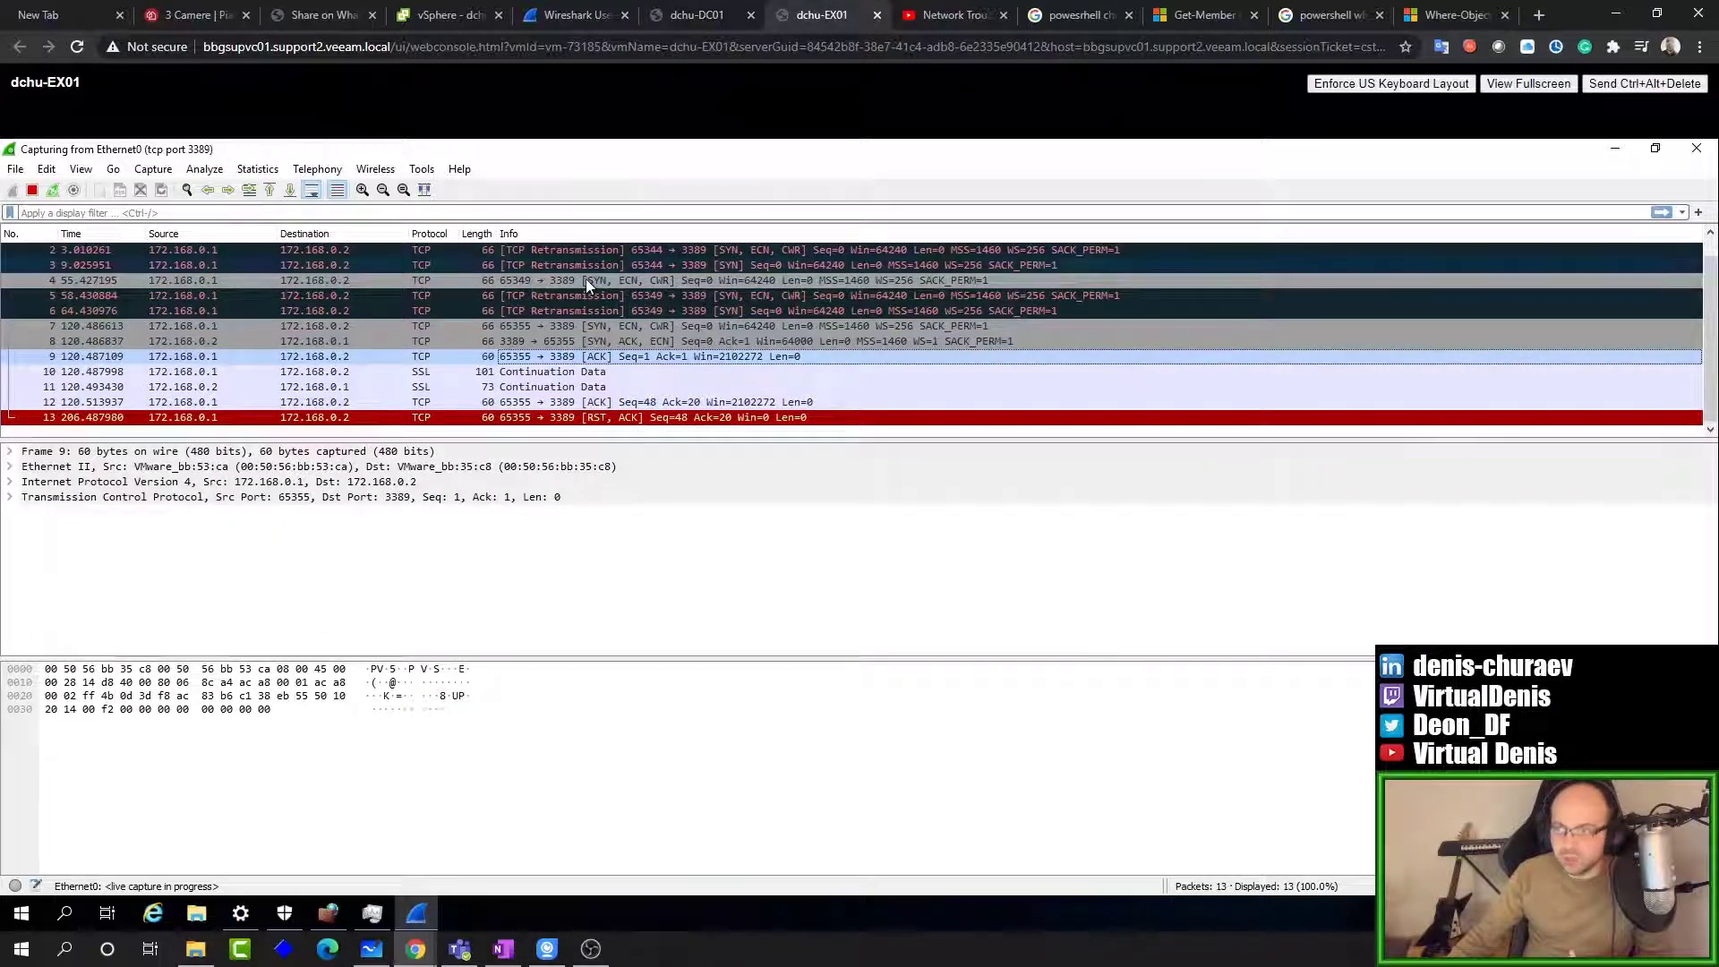
click(588, 326)
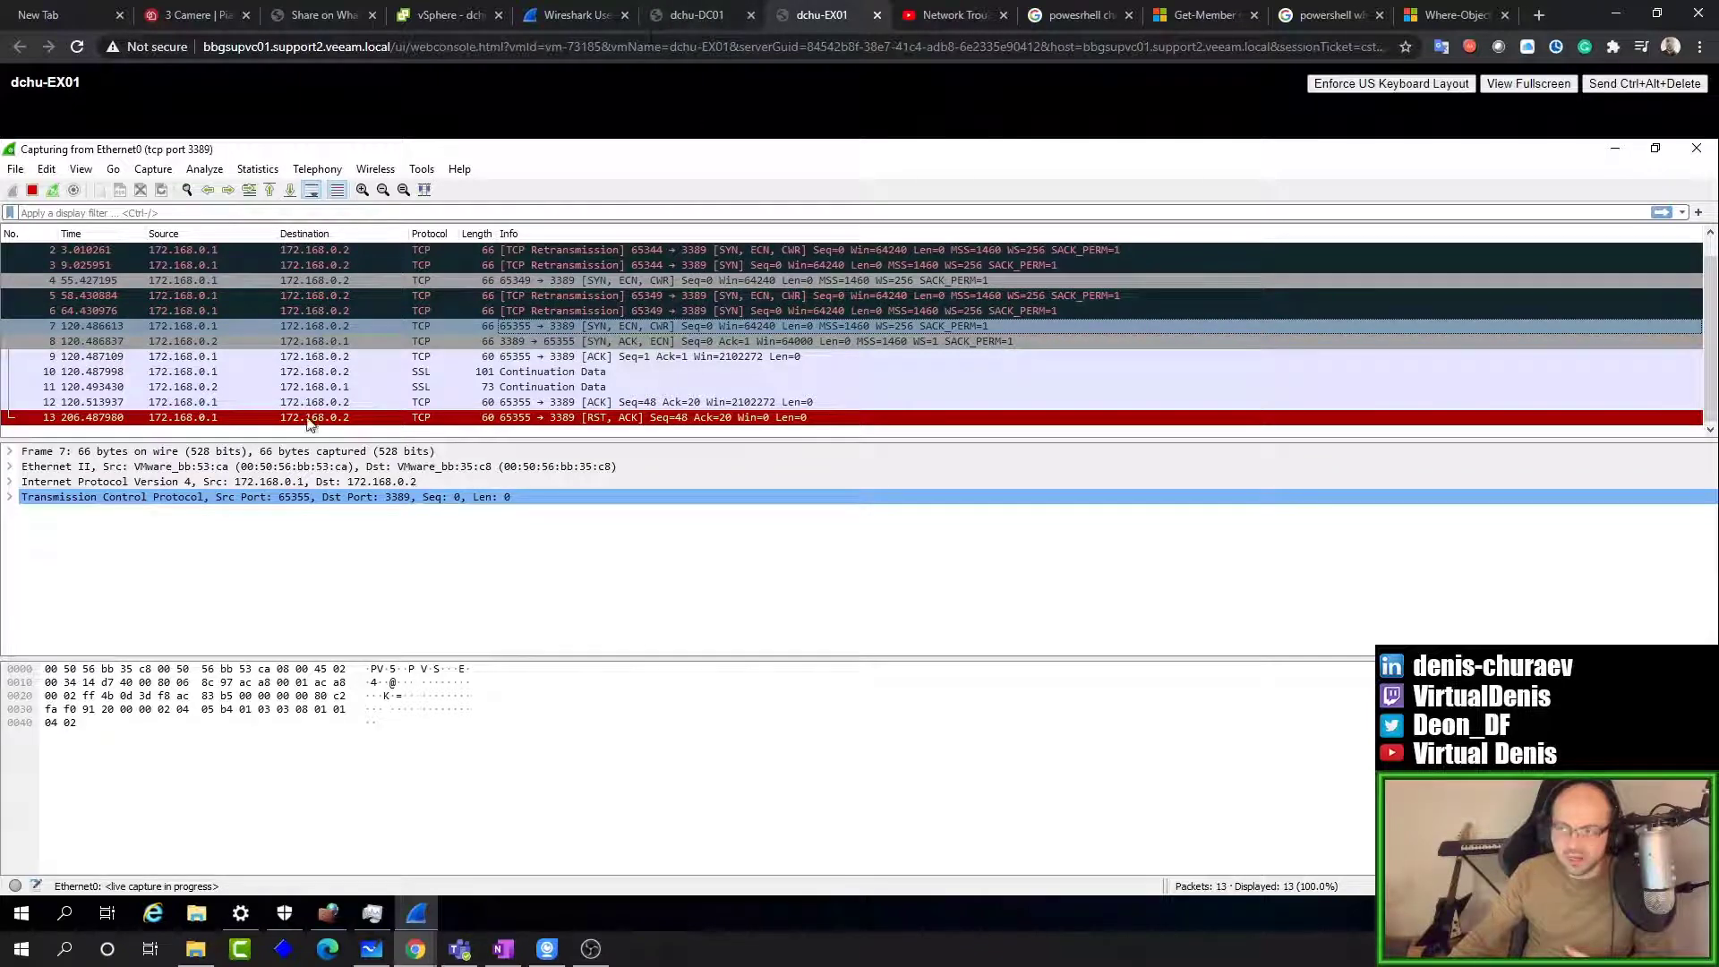
click(607, 357)
click(251, 341)
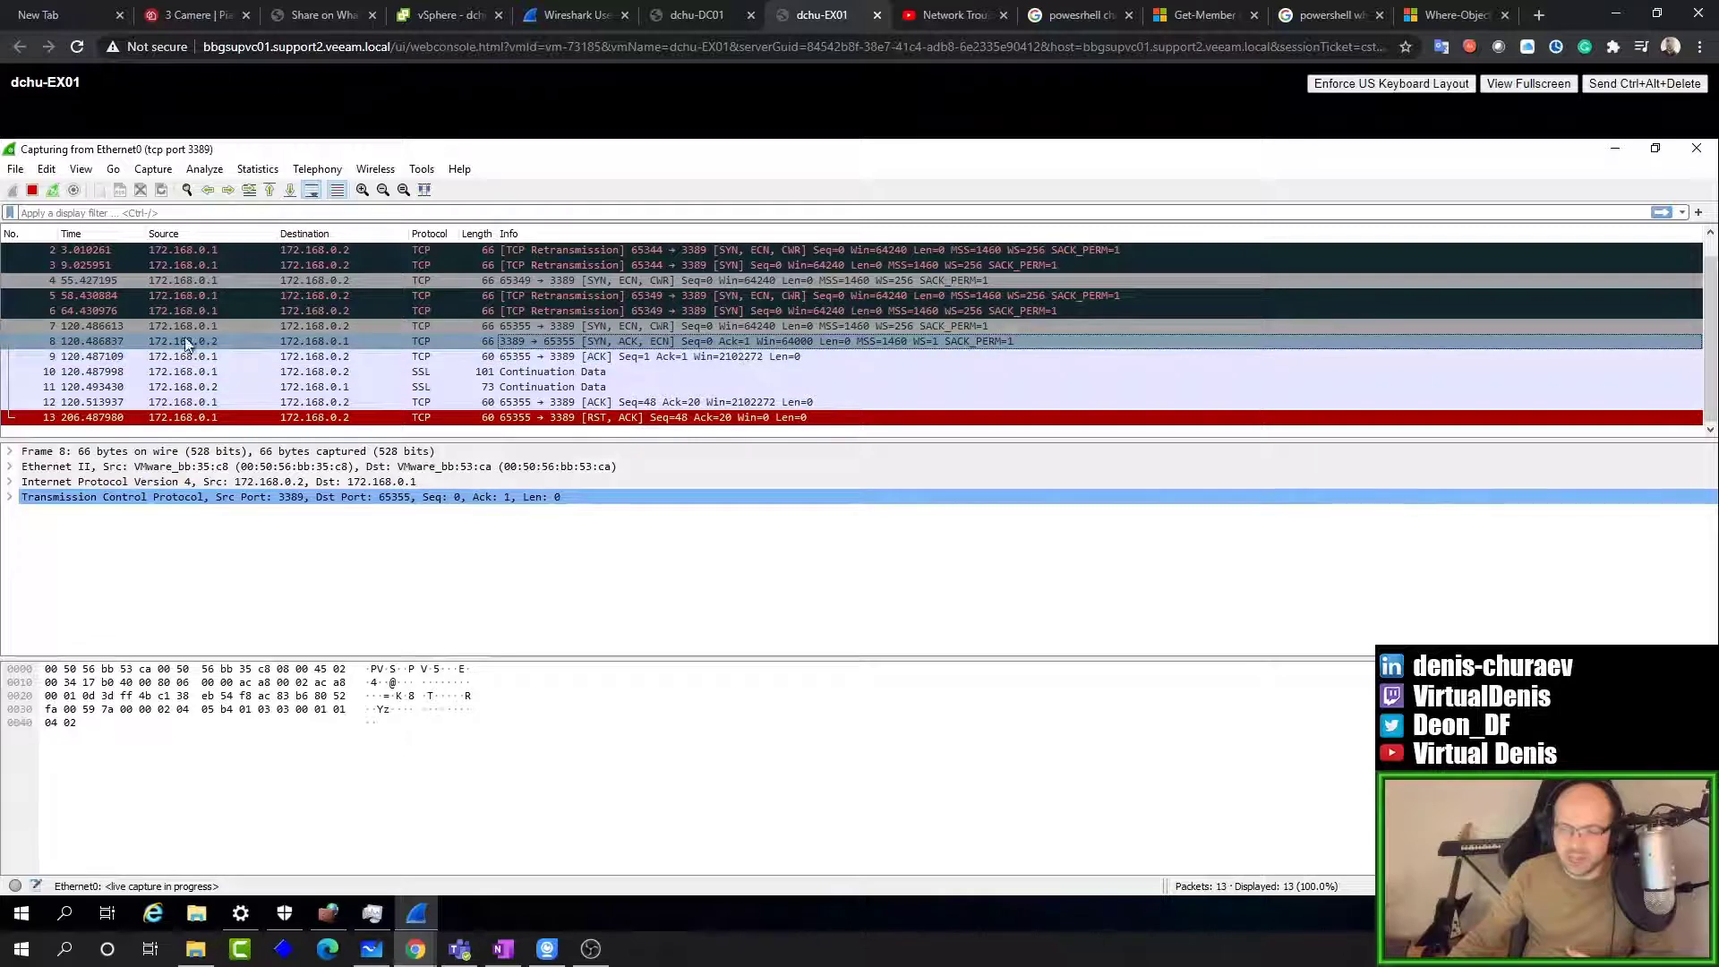